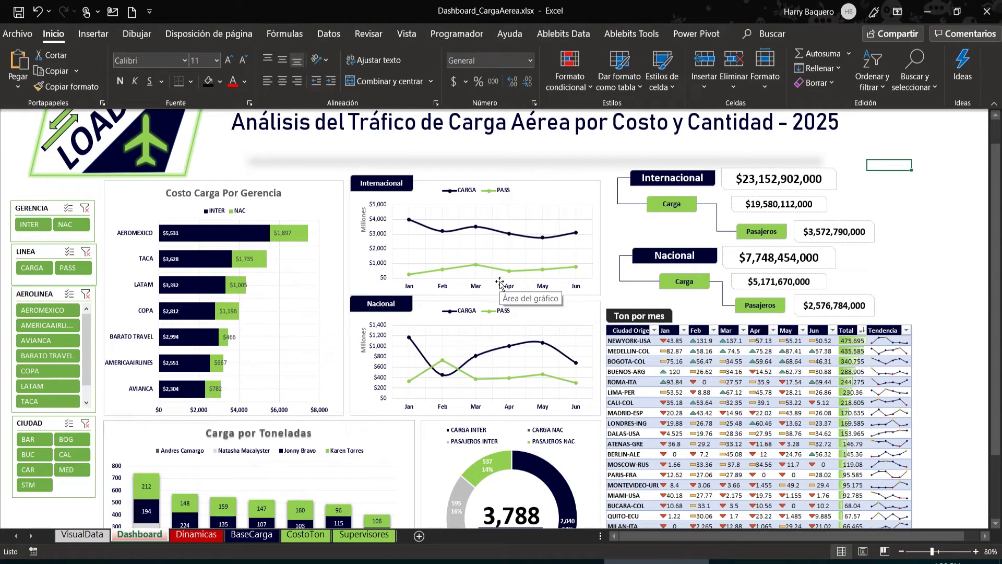
# Step: Reposition the Internacional line chart slightly higher, keeping it beneath its title label
pyautogui.click(577, 186)
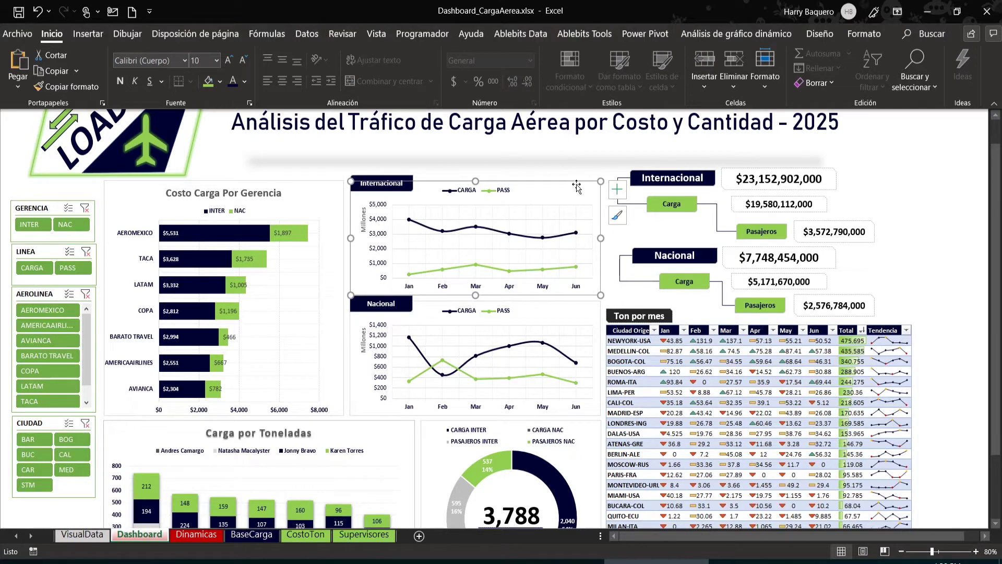
pyautogui.moveTo(577, 186); pyautogui.dragTo(728, 172)
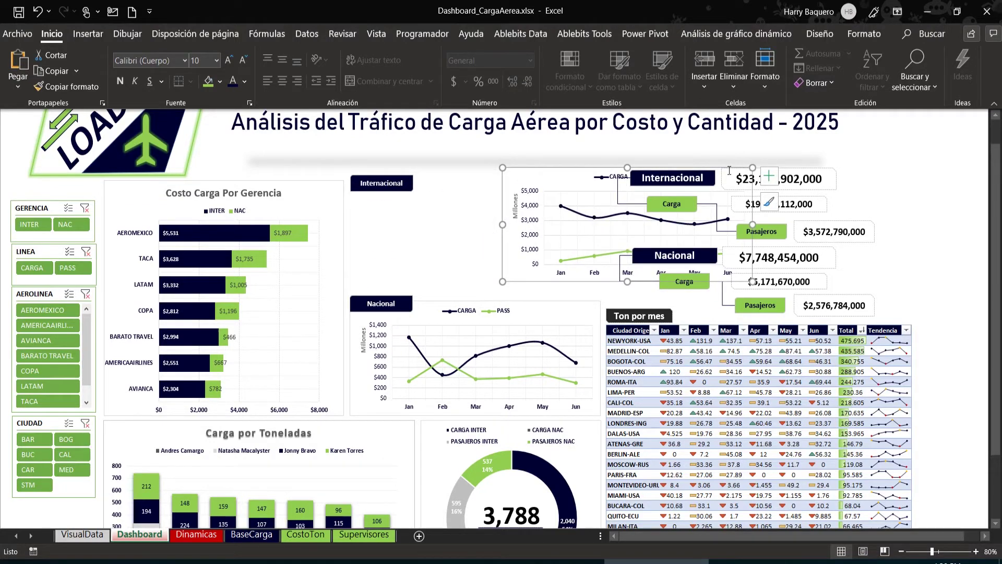
pyautogui.moveTo(546, 178); pyautogui.dragTo(391, 162)
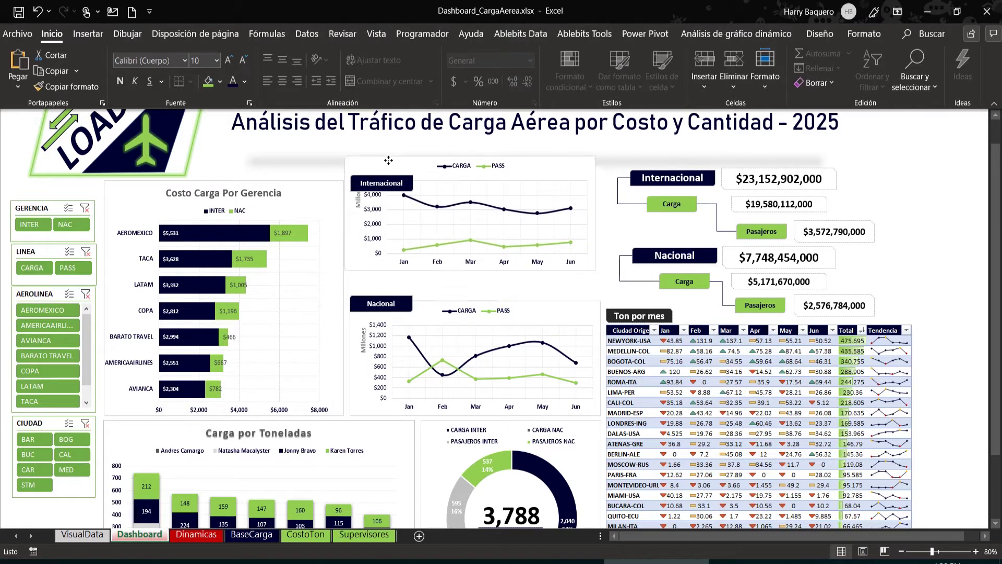
pyautogui.hotkey('ctrl', 'z')
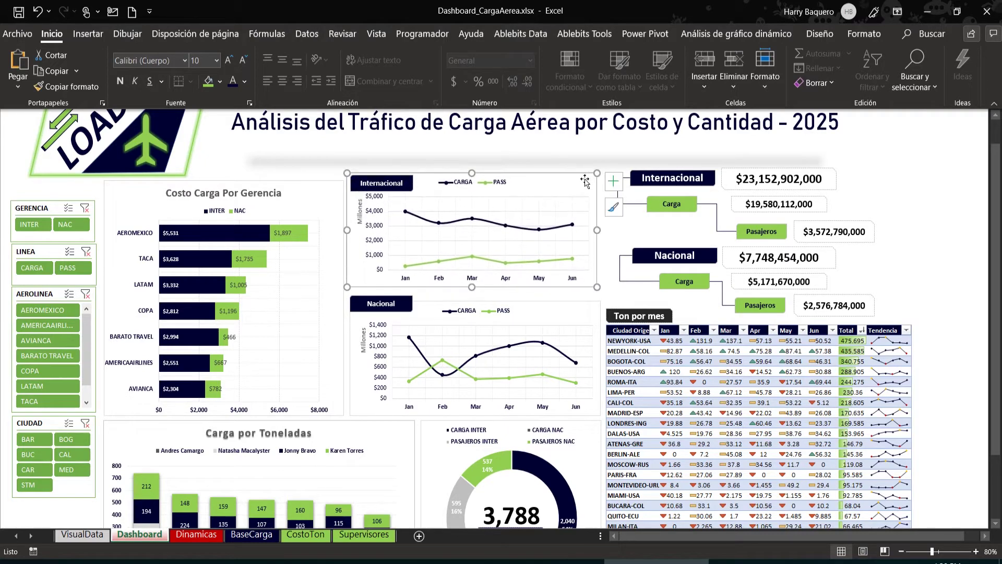
pyautogui.click(580, 182)
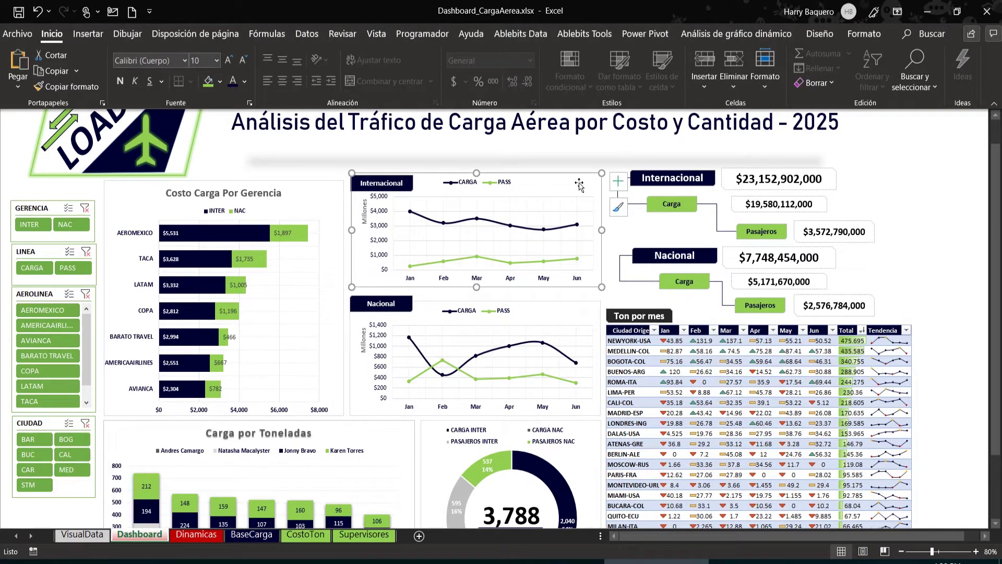
pyautogui.click(931, 209)
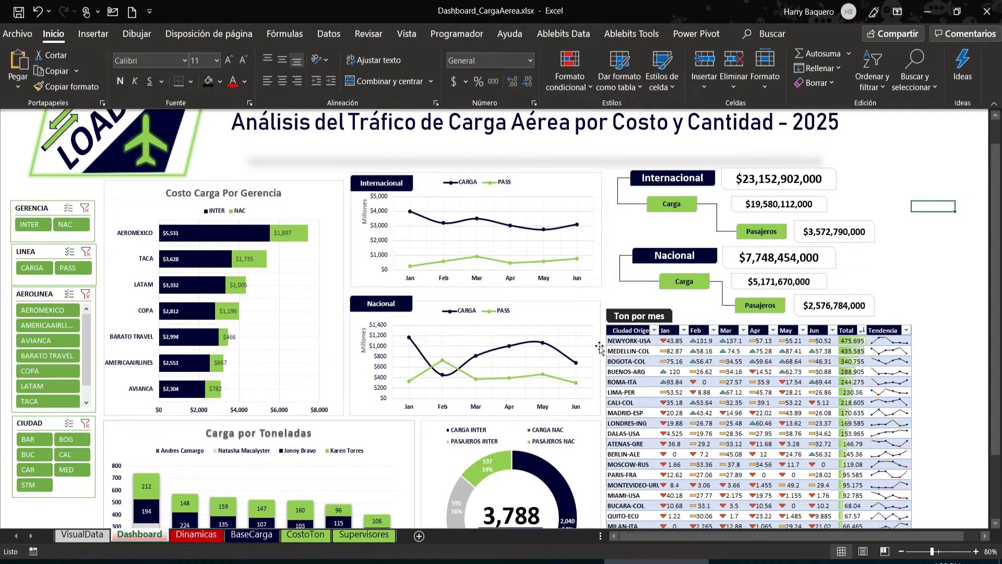
# Step: Shift the Nacional line chart slightly up and left, and align the centres of the Internacional and Nacional charts on one vertical axis
pyautogui.click(571, 313)
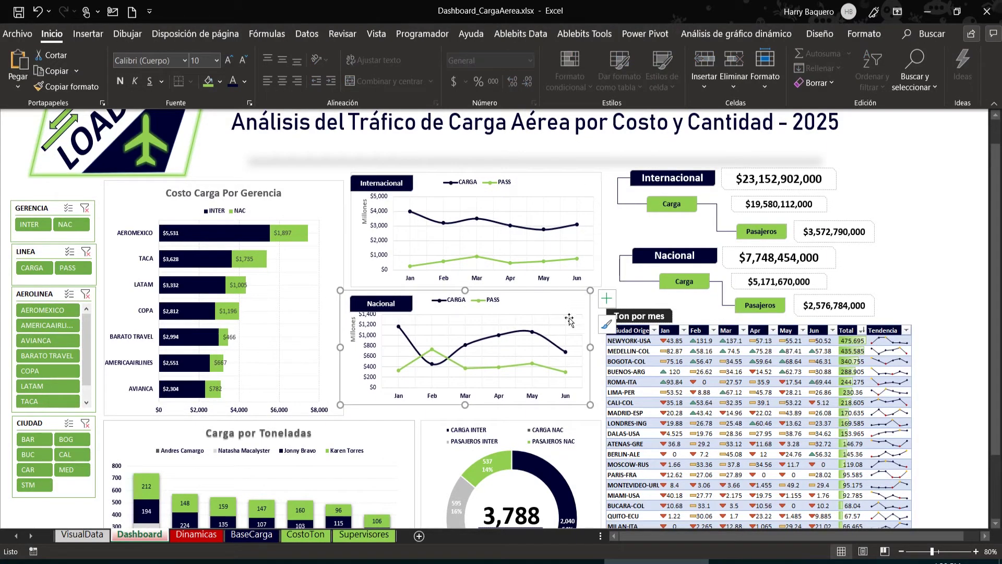
pyautogui.moveTo(566, 305); pyautogui.dragTo(566, 307)
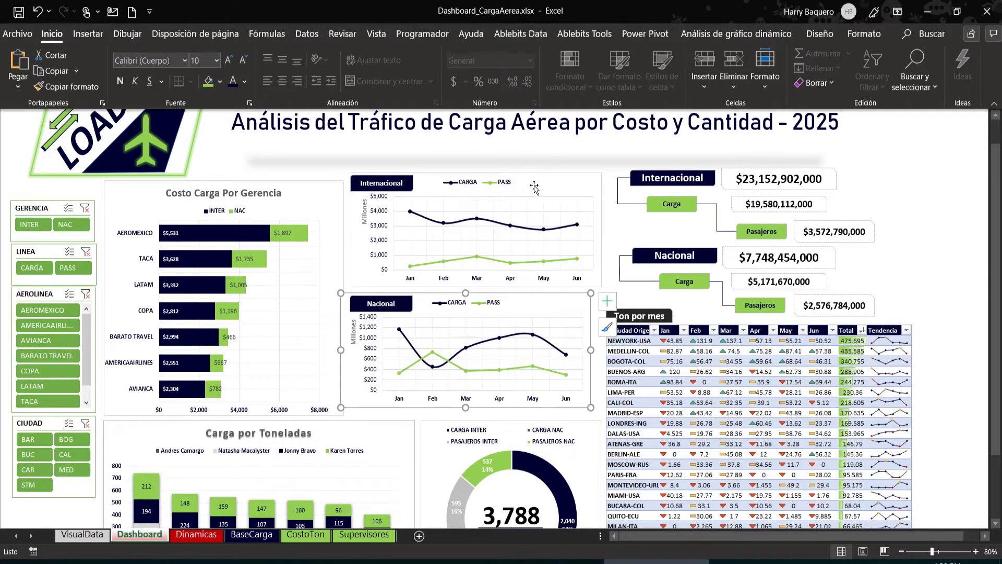
pyautogui.click(569, 184)
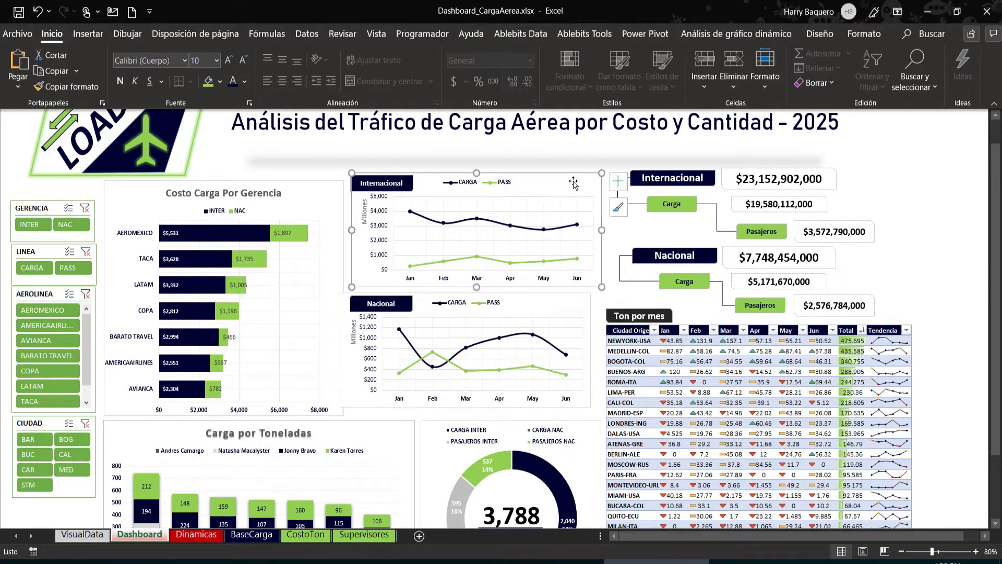
pyautogui.keyDown('ctrl'); pyautogui.click(570, 303); pyautogui.keyUp('ctrl')
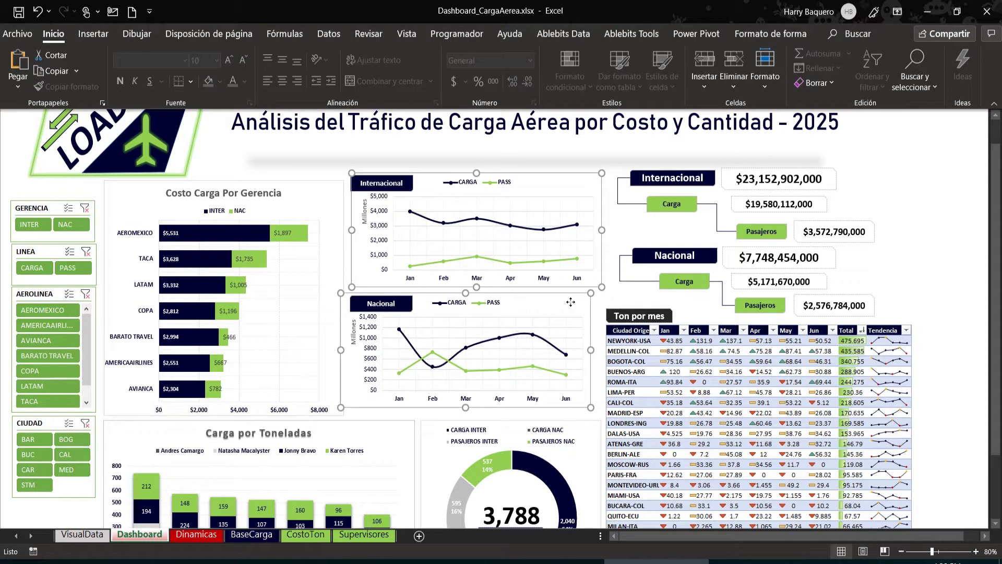
pyautogui.click(800, 36)
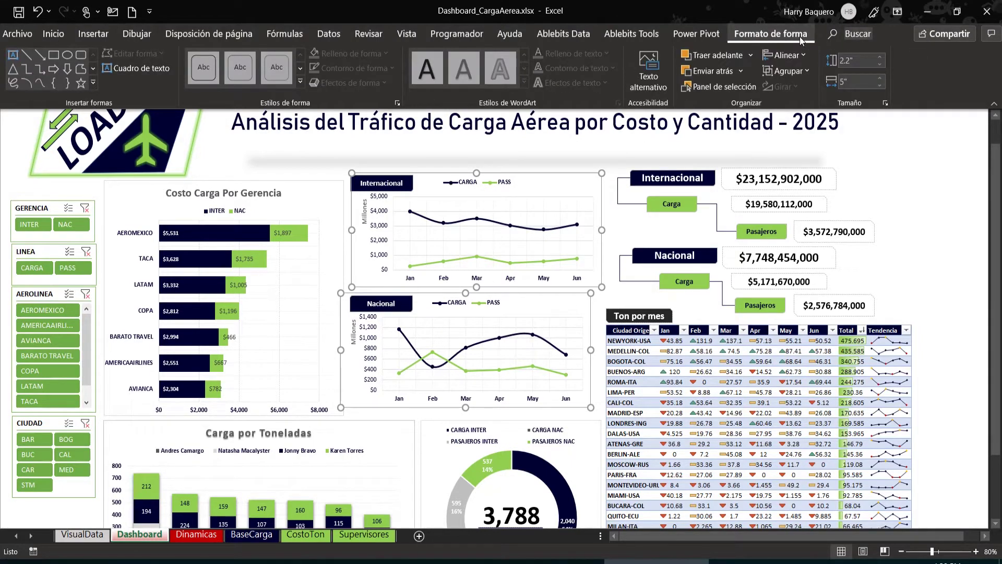
pyautogui.click(799, 56)
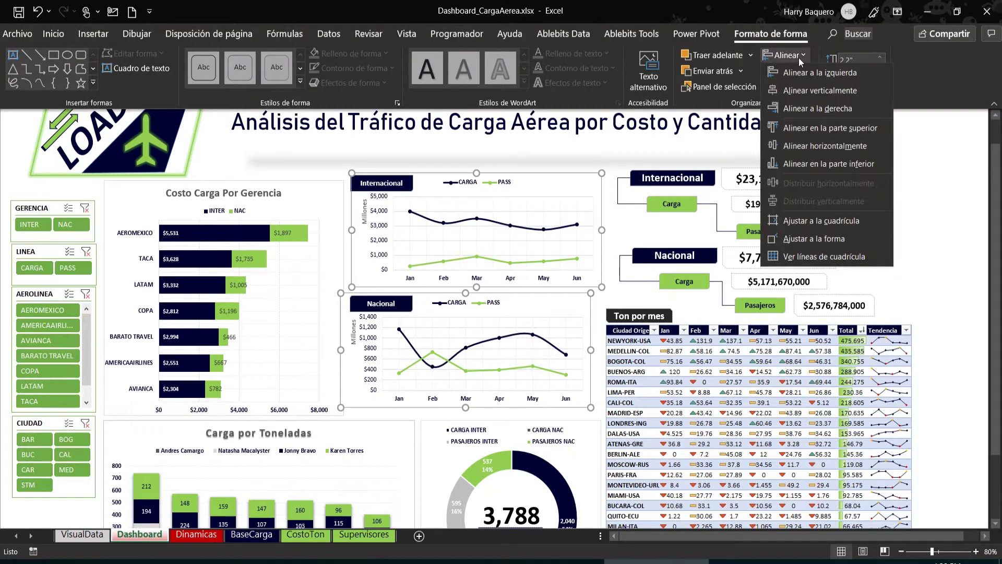
pyautogui.click(803, 88)
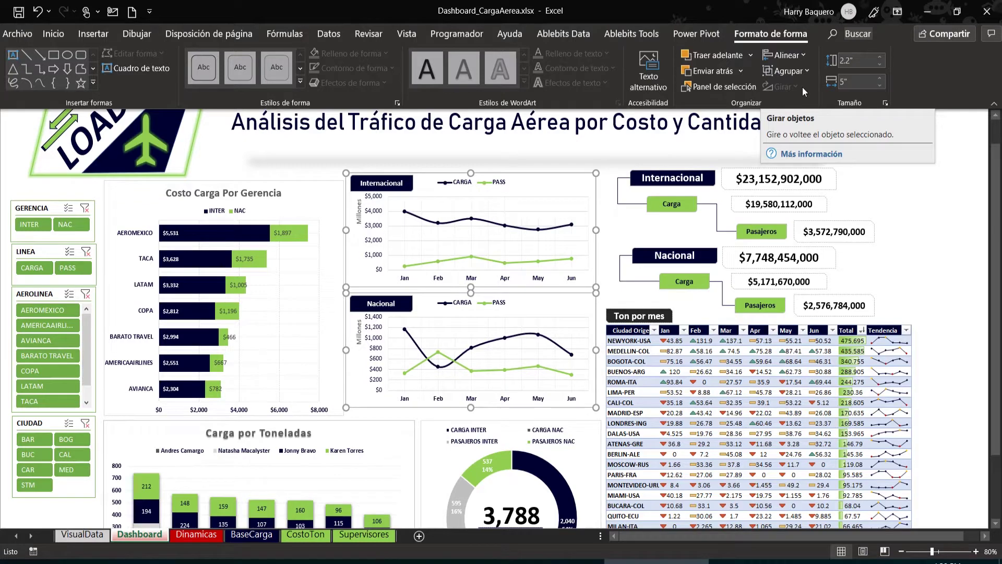
# Step: Nudge the Internacional and Nacional charts down together until they line up with the Costo Carga Por Gerencia chart
pyautogui.press('Down')
pyautogui.press('Down')
pyautogui.press('Down')
pyautogui.press('Down')
pyautogui.press('Down')
pyautogui.press('Down')
pyautogui.press('Down')
pyautogui.press('Down')
pyautogui.press('Down')
pyautogui.press('Down')
pyautogui.press('Down')
pyautogui.press('Down')
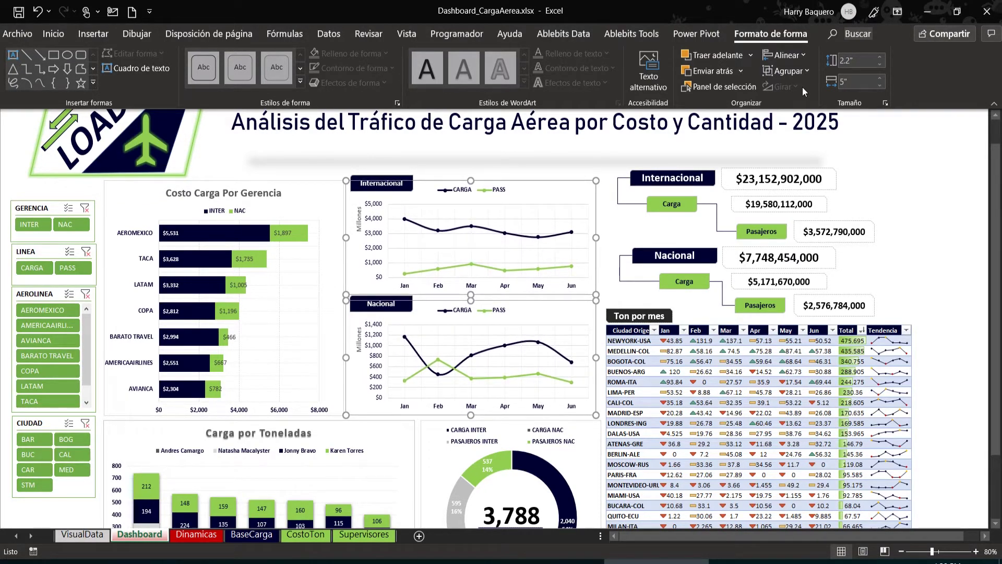
pyautogui.press('Down')
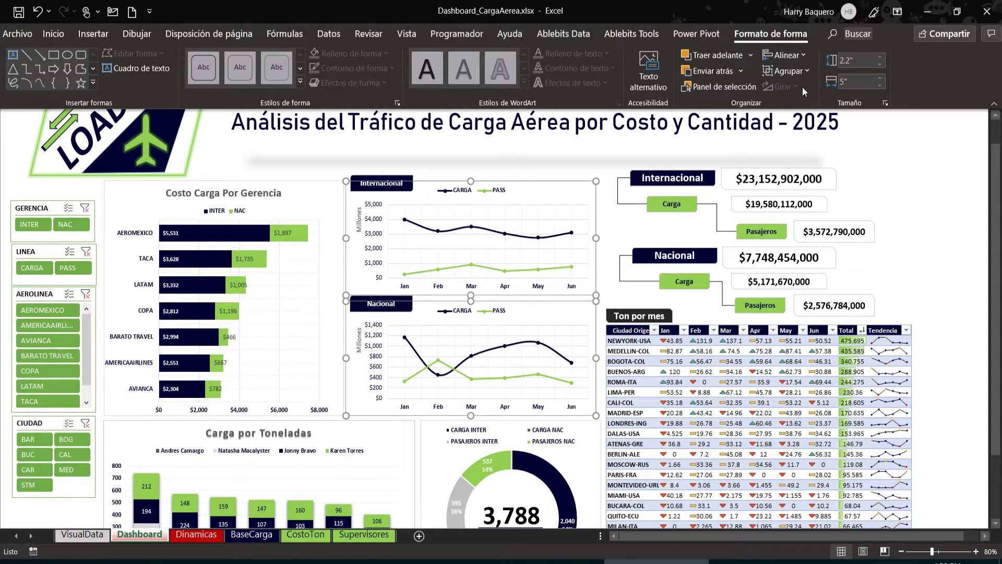
pyautogui.click(914, 187)
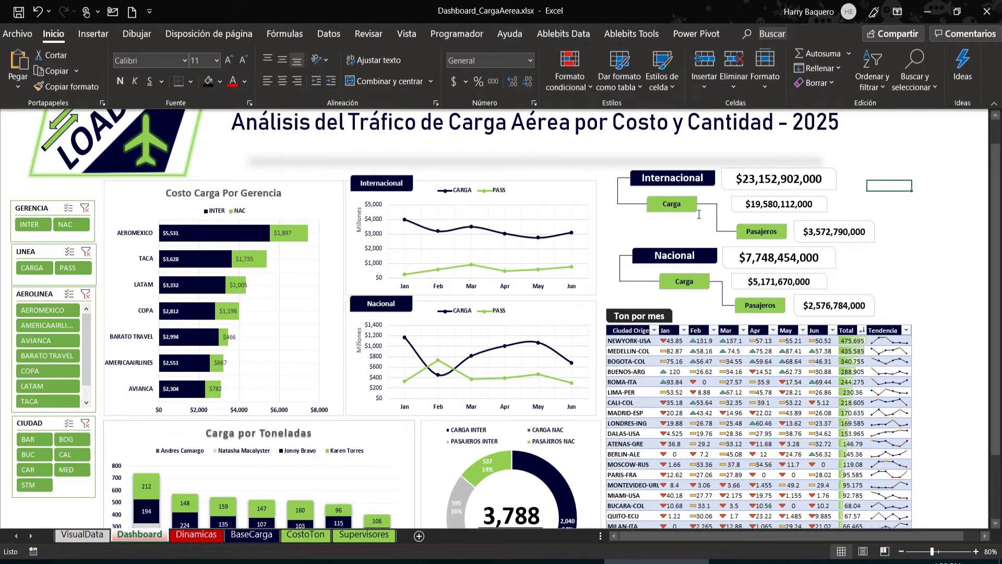
# Step: Align the top edges of the Costo Carga Por Gerencia and Internacional charts
pyautogui.click(337, 186)
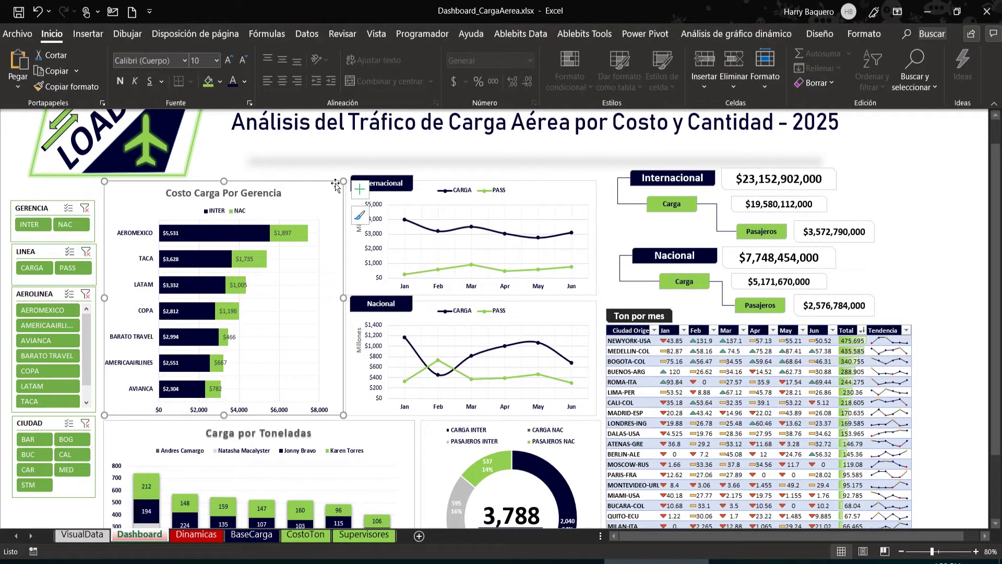
pyautogui.keyDown('ctrl'); pyautogui.click(558, 187); pyautogui.keyUp('ctrl')
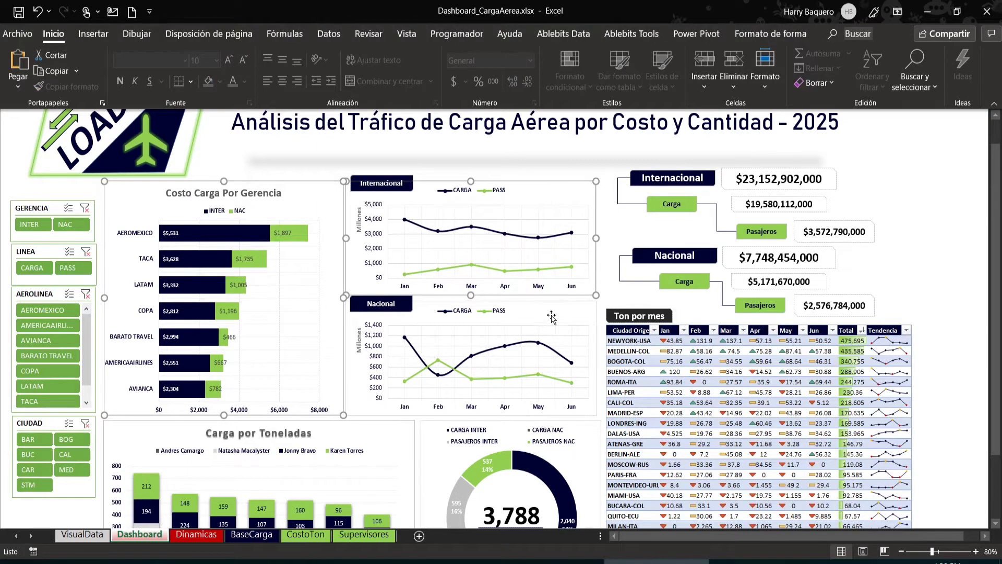
pyautogui.click(778, 38)
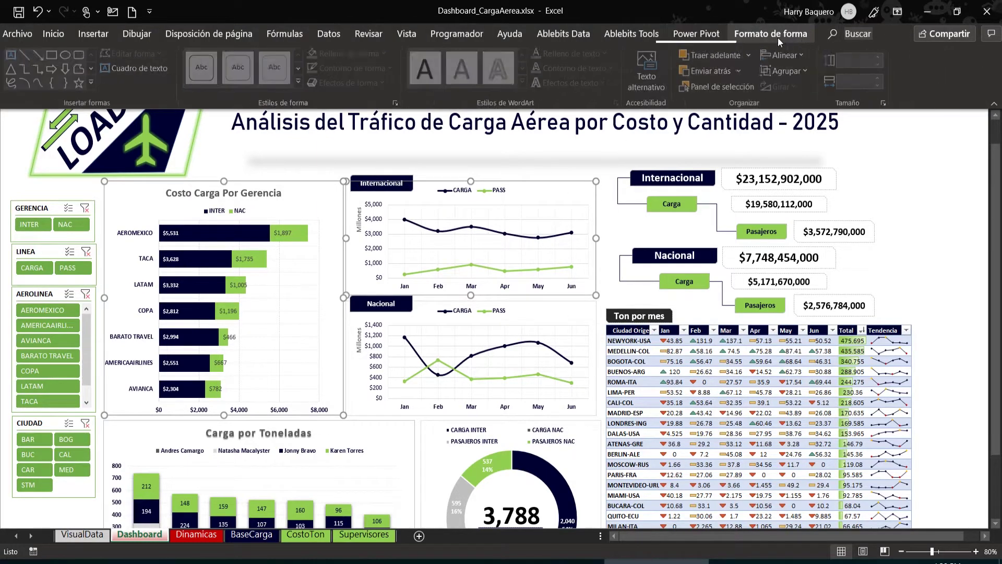
pyautogui.click(803, 59)
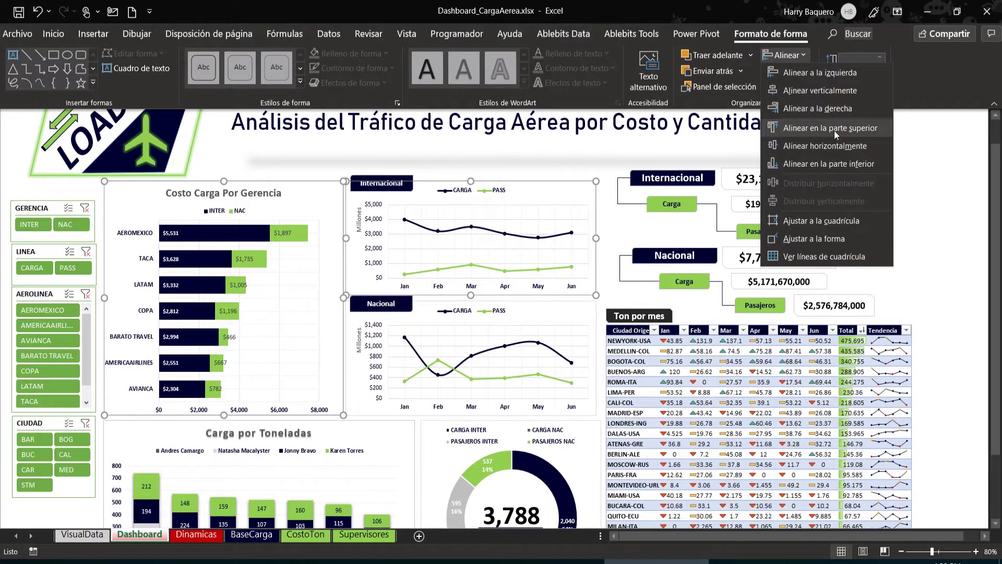
pyautogui.click(835, 131)
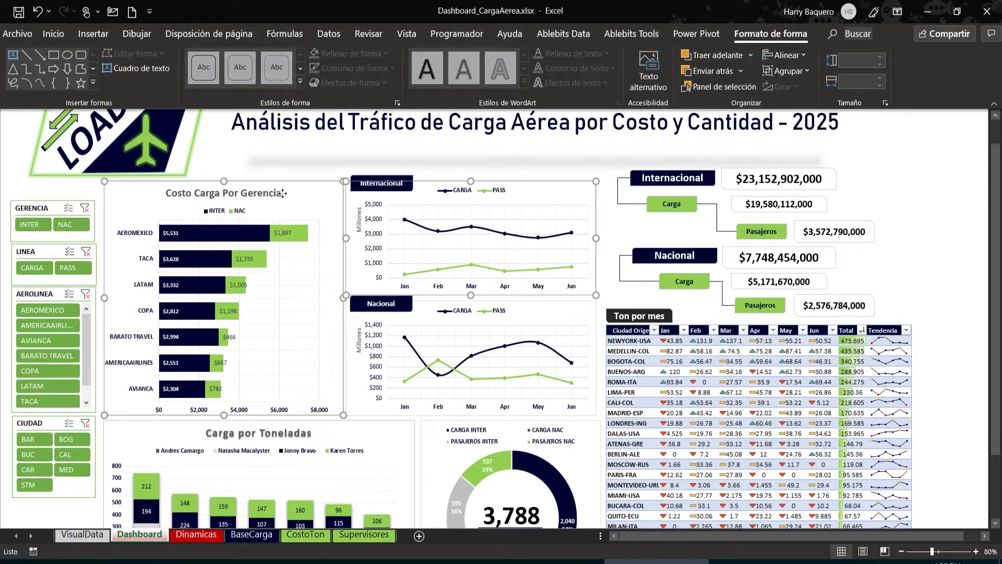
pyautogui.click(928, 187)
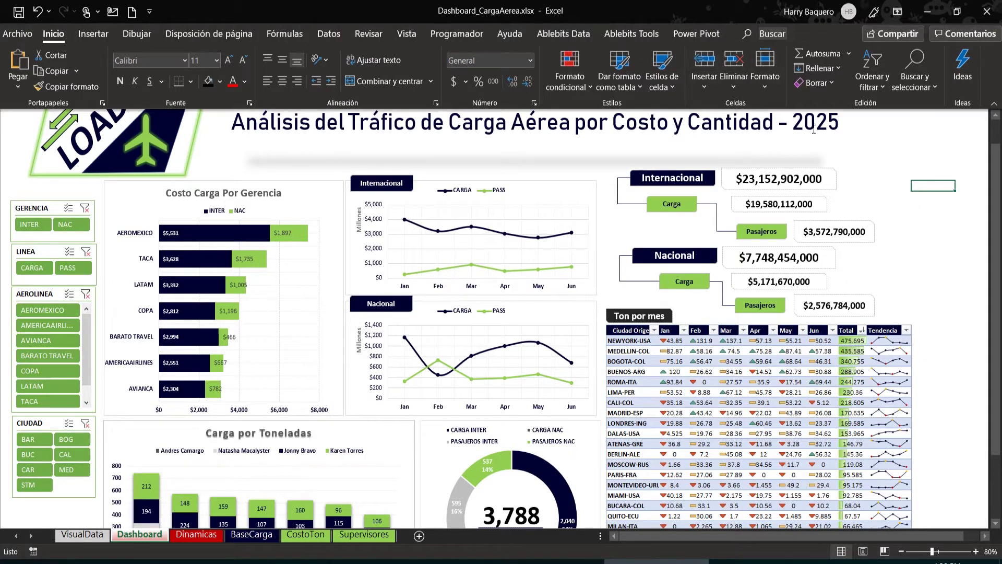
pyautogui.click(592, 187)
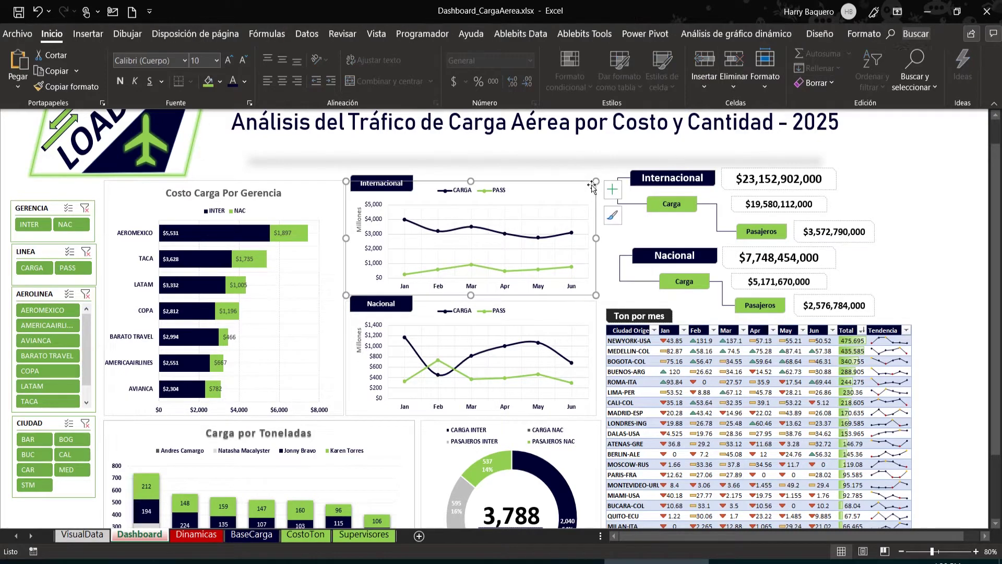
pyautogui.click(879, 27)
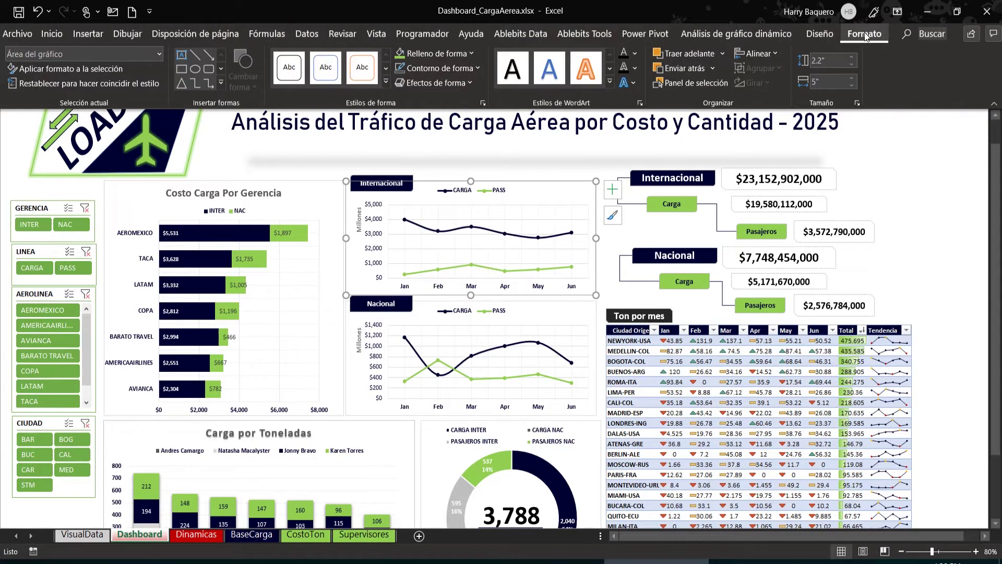
pyautogui.click(772, 55)
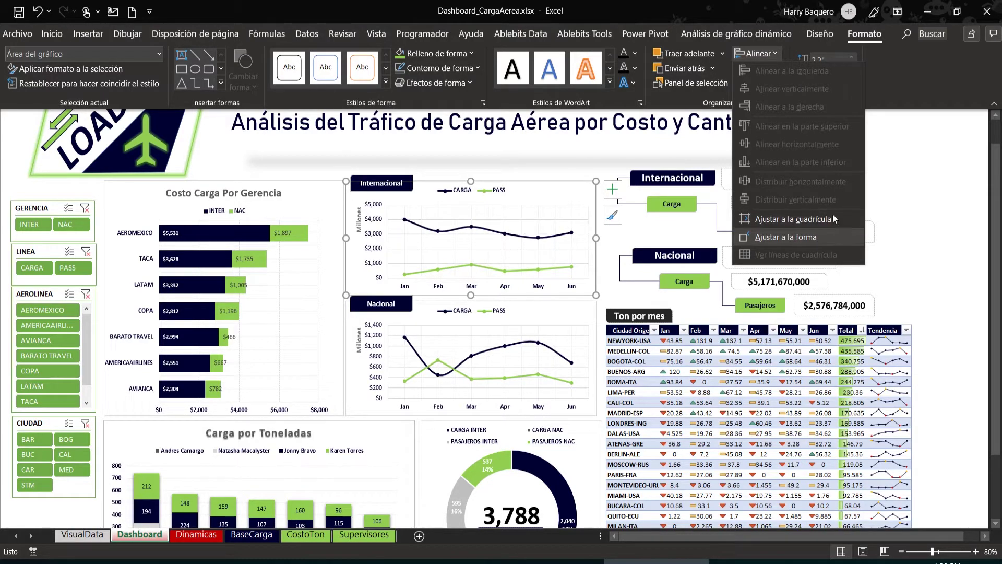
pyautogui.click(906, 189)
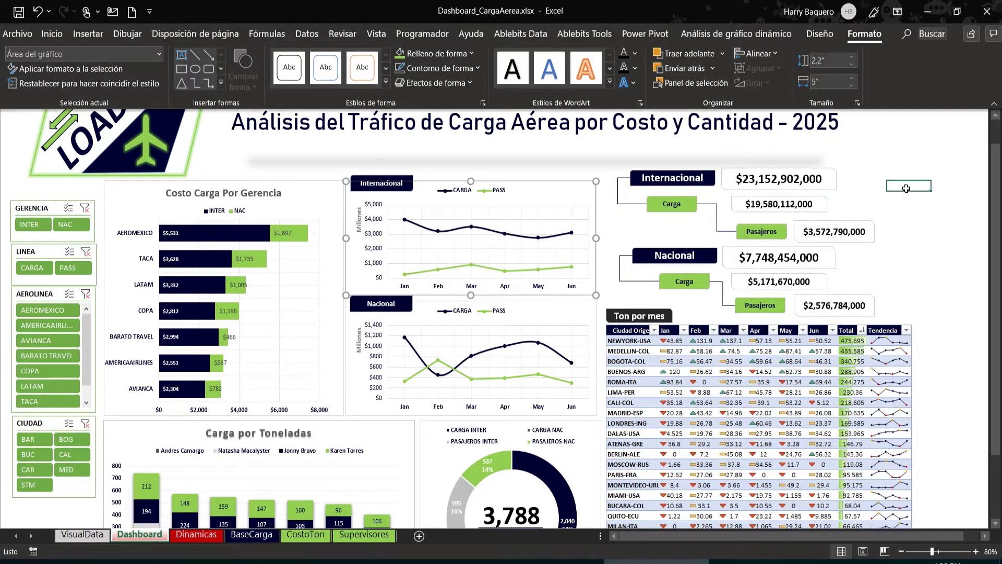
pyautogui.click(906, 189)
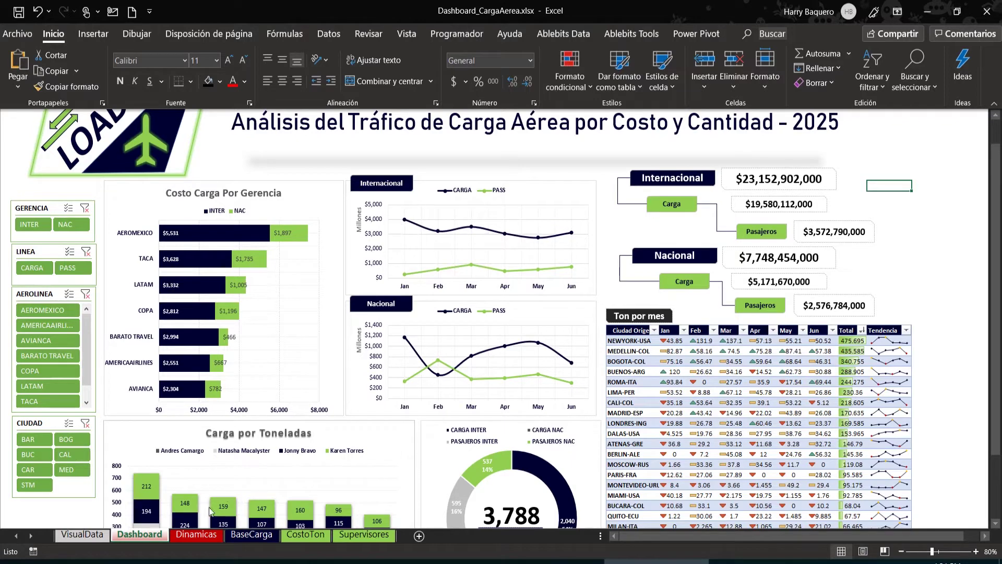
# Step: Examine the monthly cost pivot tables filtered to INTER and NAC on the Dinamicas sheet against the Dashboard line charts
pyautogui.click(184, 537)
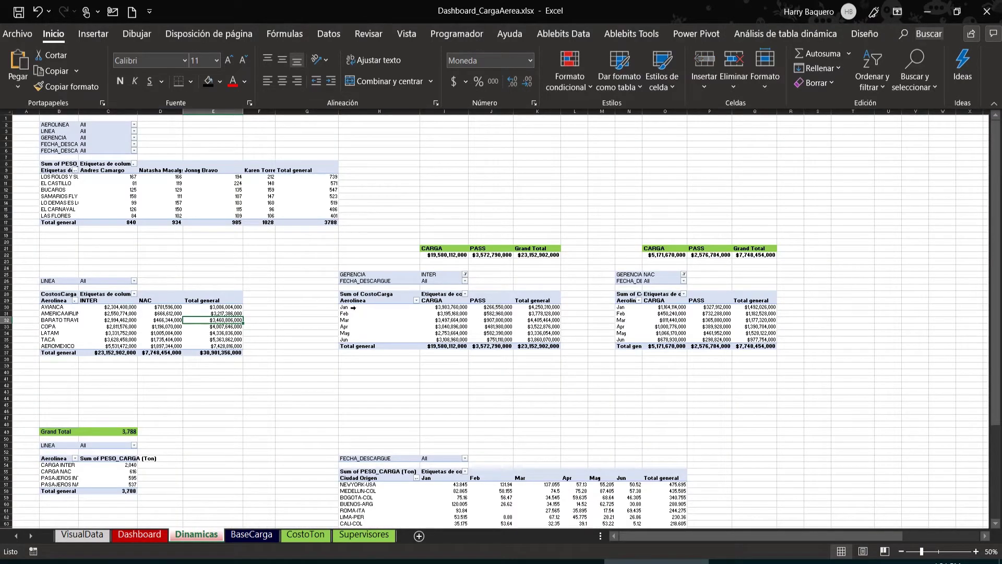
pyautogui.moveTo(376, 307); pyautogui.dragTo(375, 340)
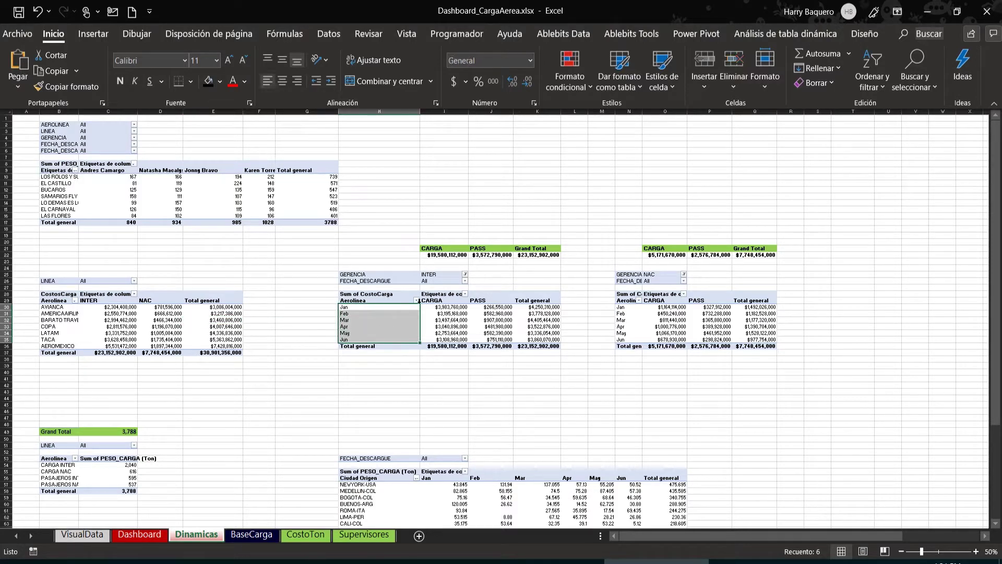
pyautogui.click(437, 276)
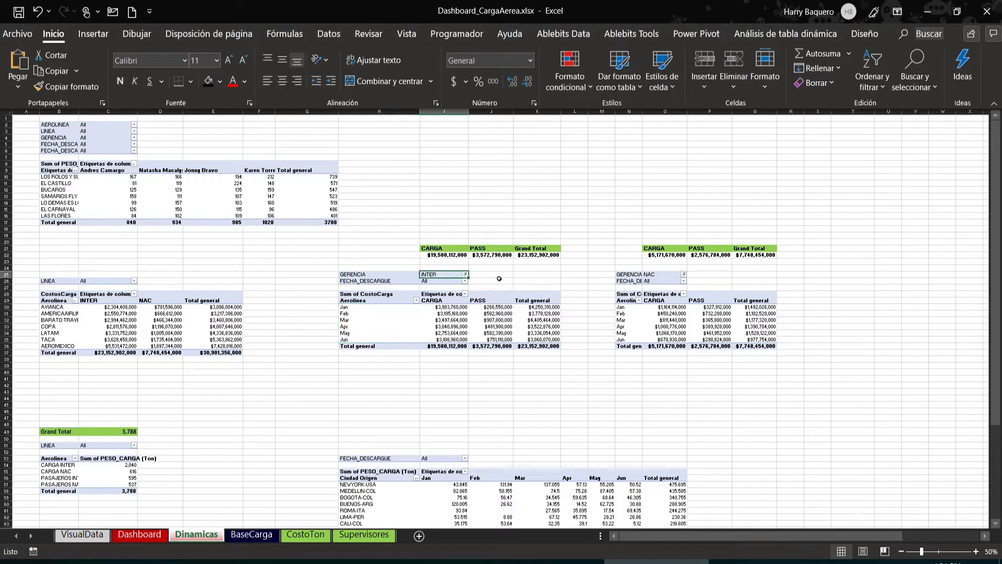
pyautogui.click(654, 275)
pyautogui.scroll(3, 751, 309)
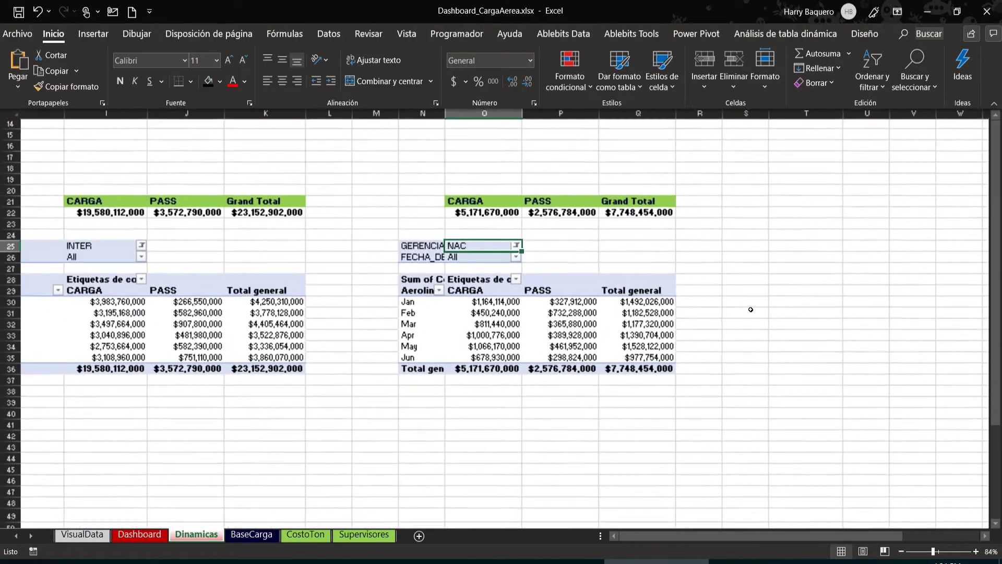
pyautogui.hscroll(1, 498, 325)
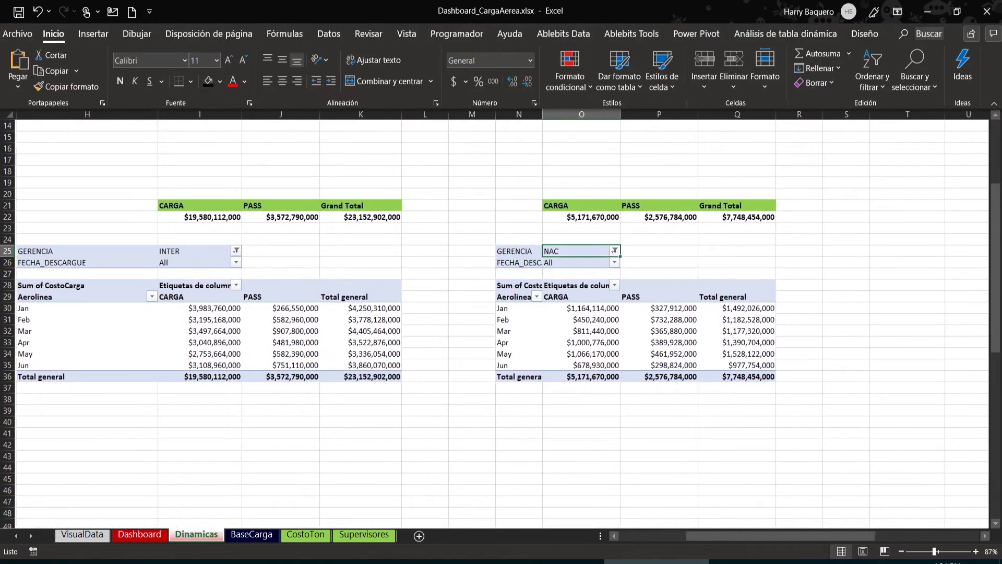
pyautogui.hscroll(-1, 498, 324)
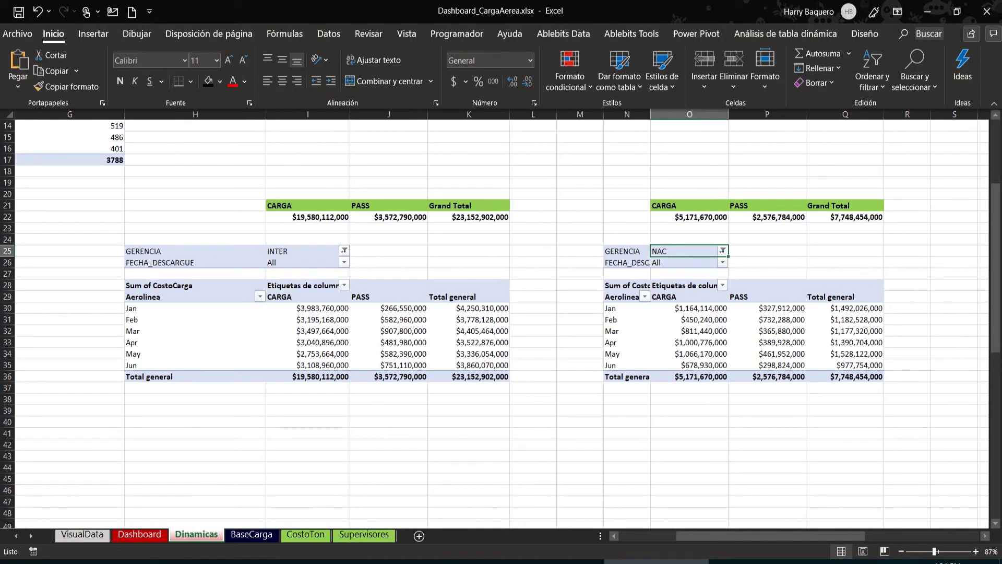
pyautogui.moveTo(463, 348)
pyautogui.click(151, 537)
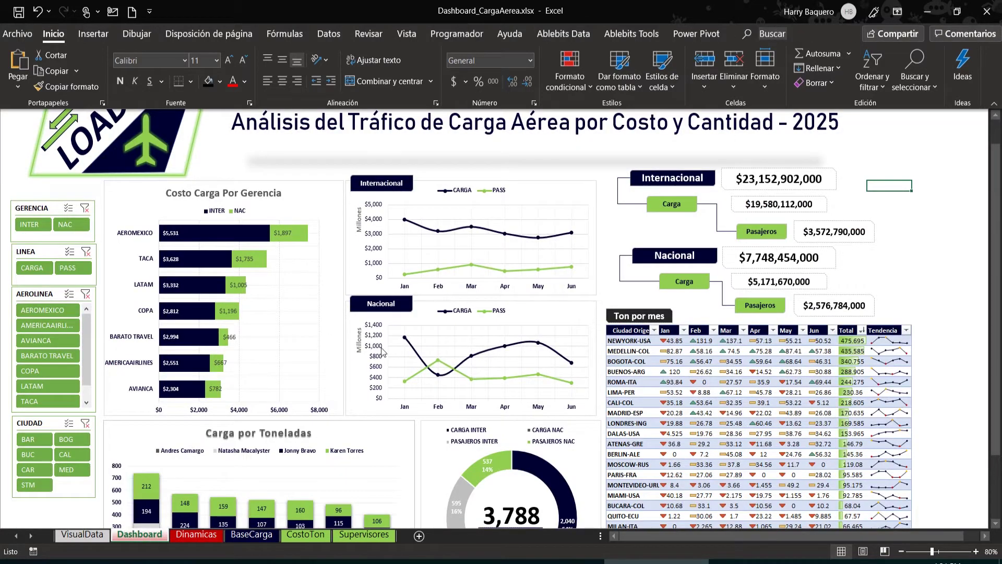
pyautogui.click(196, 534)
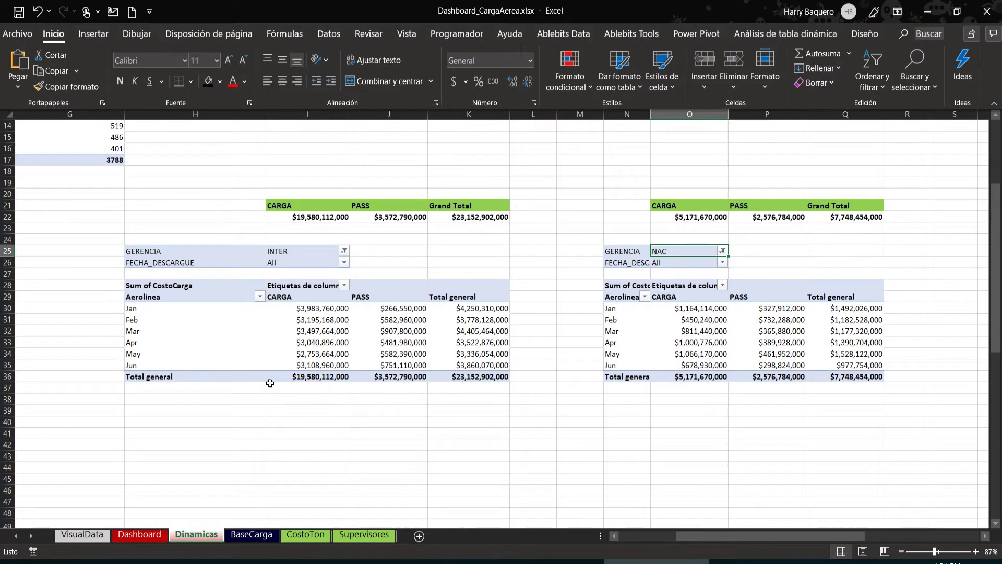
# Step: Compare the month labels of the INTER pivot table with the FECHA_DESCARGUE dates and their filter list on the BaseCarga sheet
pyautogui.moveTo(151, 309); pyautogui.dragTo(135, 369)
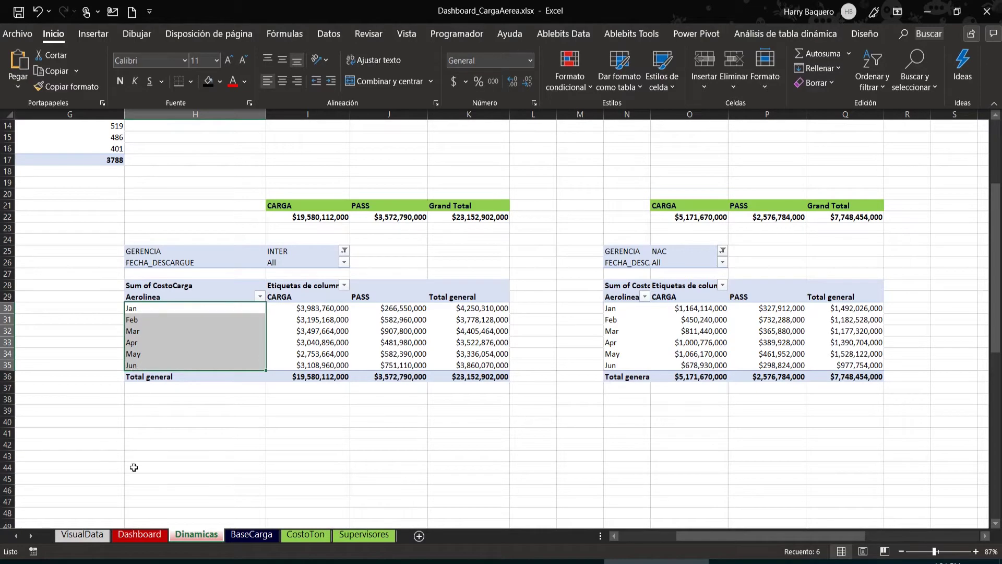
pyautogui.click(235, 536)
pyautogui.click(70, 168)
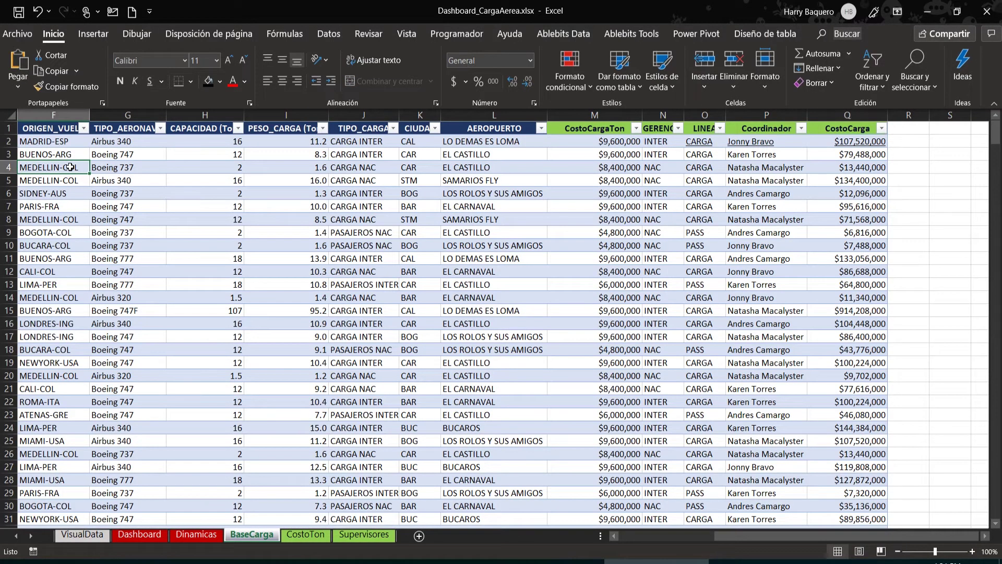
pyautogui.press('Home')
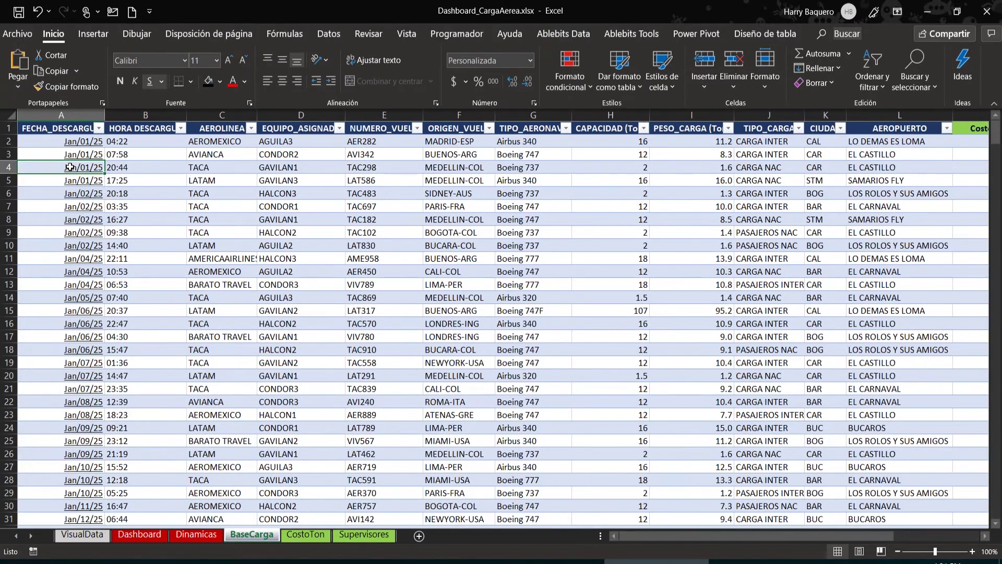
pyautogui.click(99, 128)
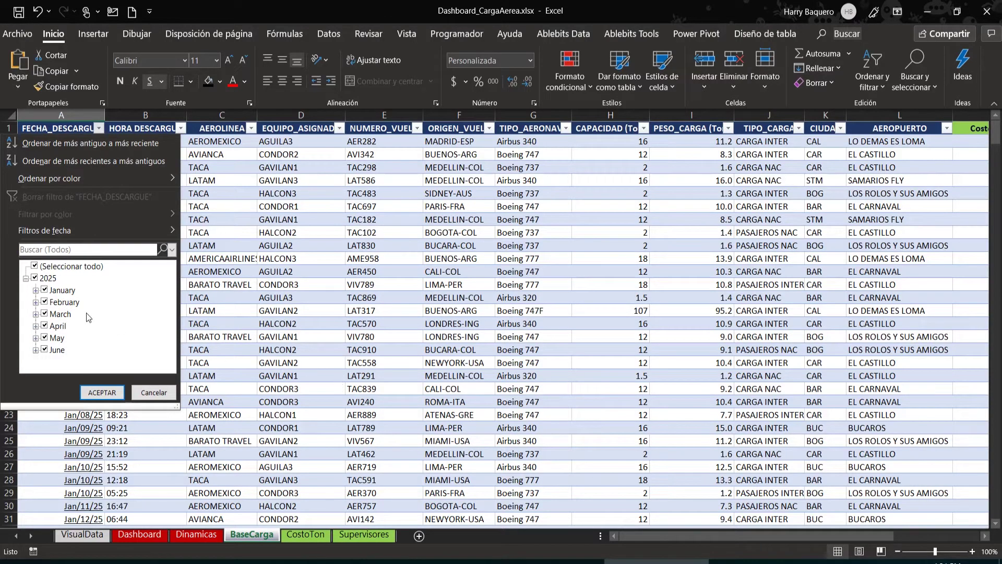
pyautogui.click(36, 291)
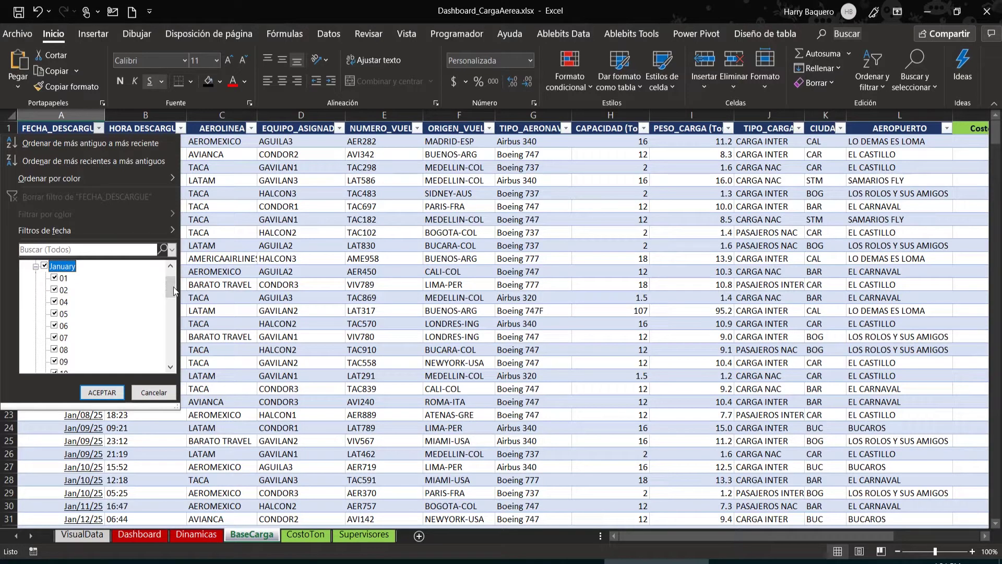
pyautogui.moveTo(173, 290); pyautogui.dragTo(163, 360)
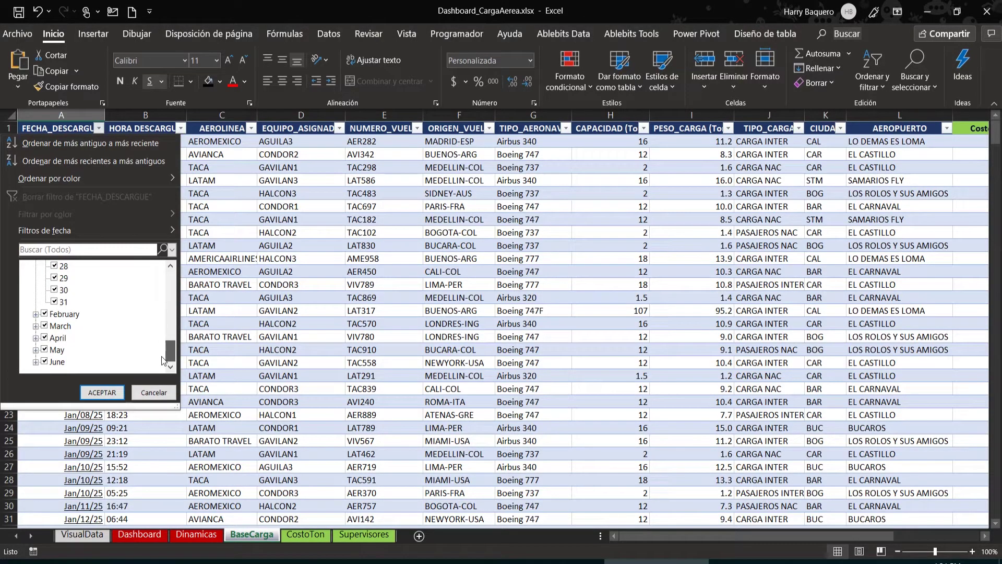
pyautogui.click(154, 392)
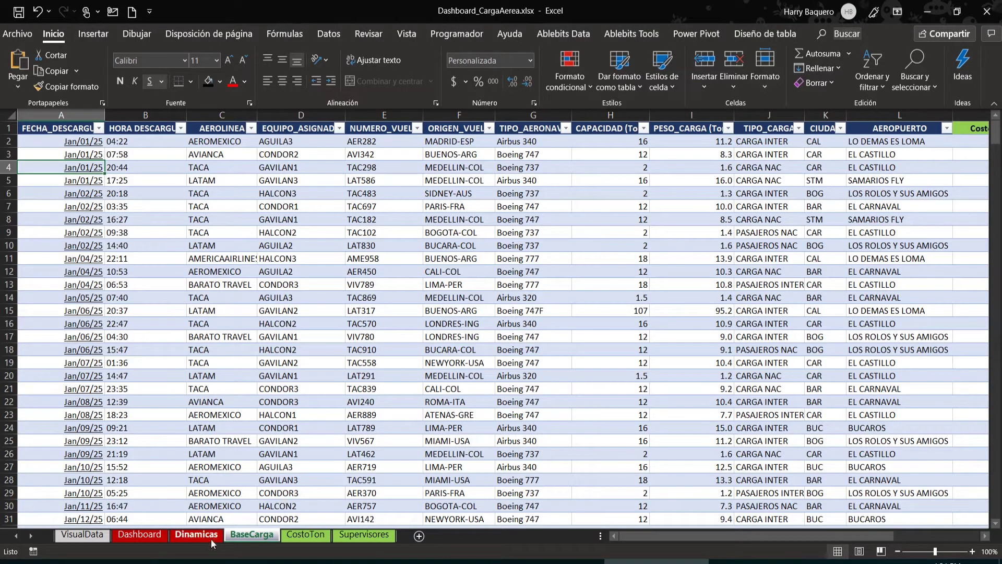
# Step: Create a pivot table from the BD table on a new worksheet, using the data model
pyautogui.click(282, 220)
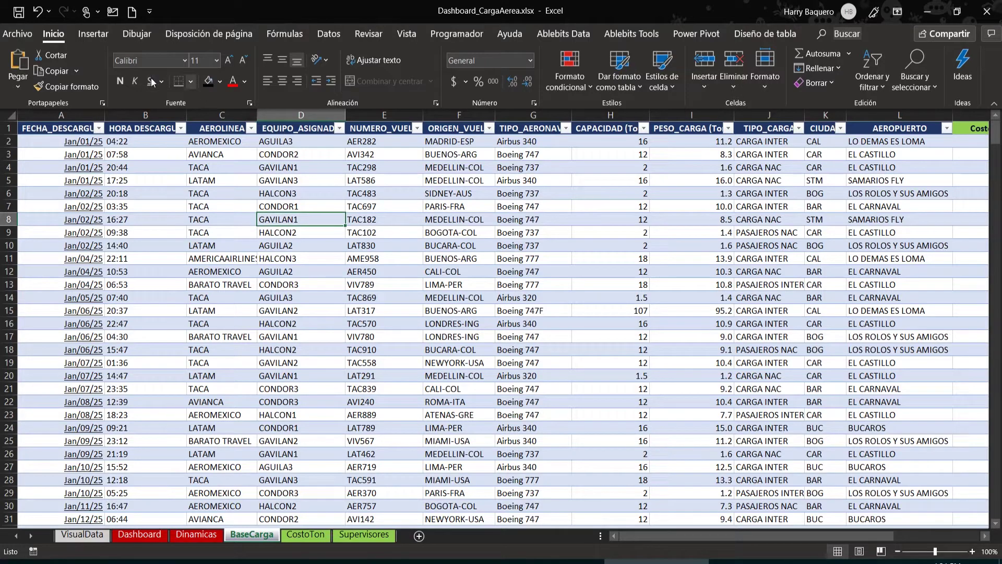
pyautogui.click(91, 36)
pyautogui.click(22, 68)
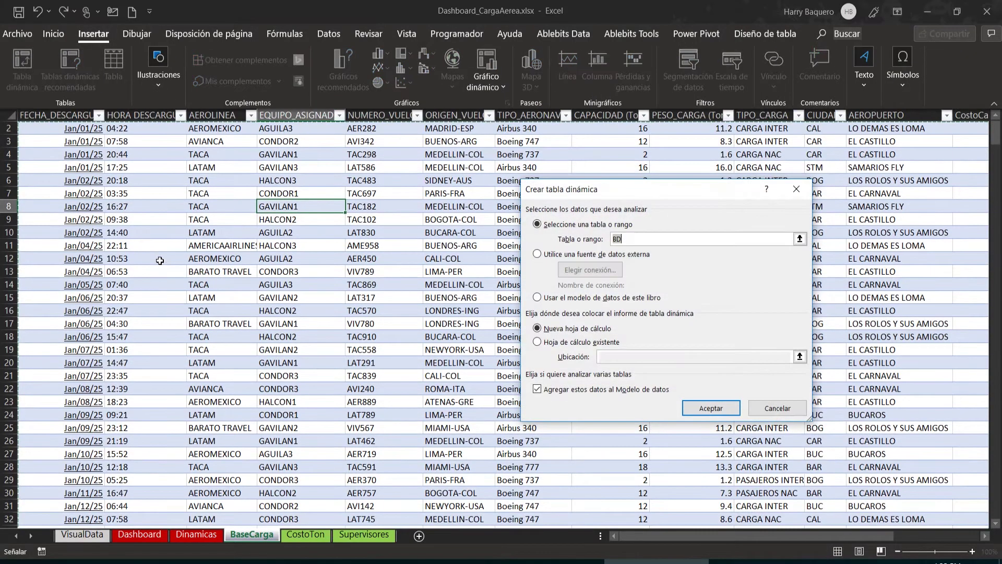
pyautogui.click(713, 409)
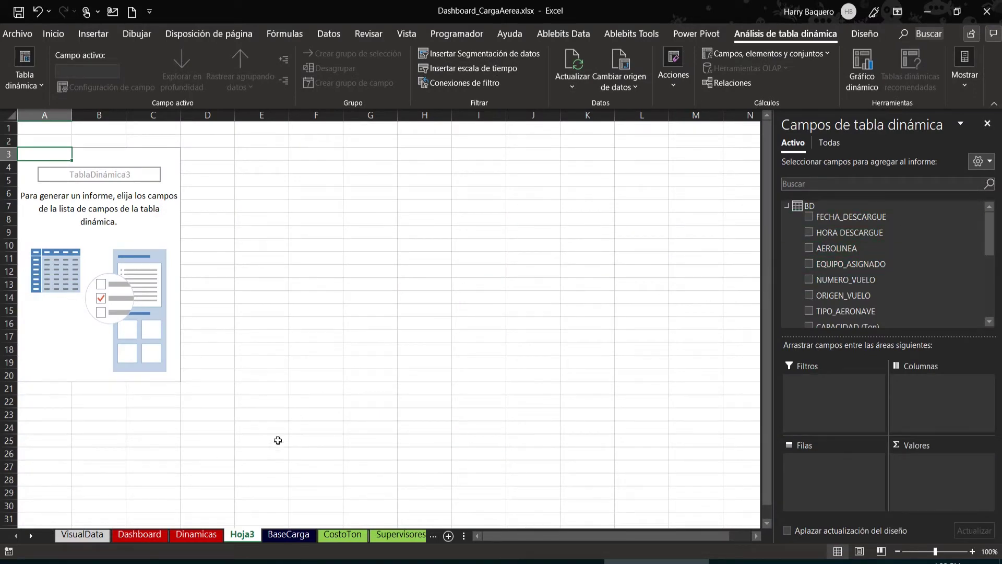
# Step: Rename the row header of the INTER pivot table on the Dinamicas sheet as Meses
pyautogui.click(211, 535)
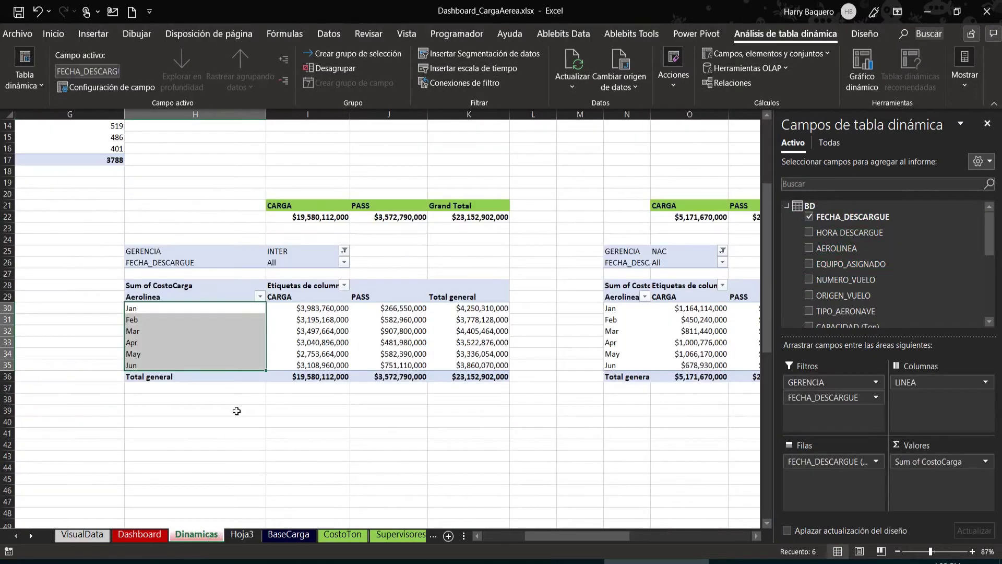
pyautogui.click(280, 298)
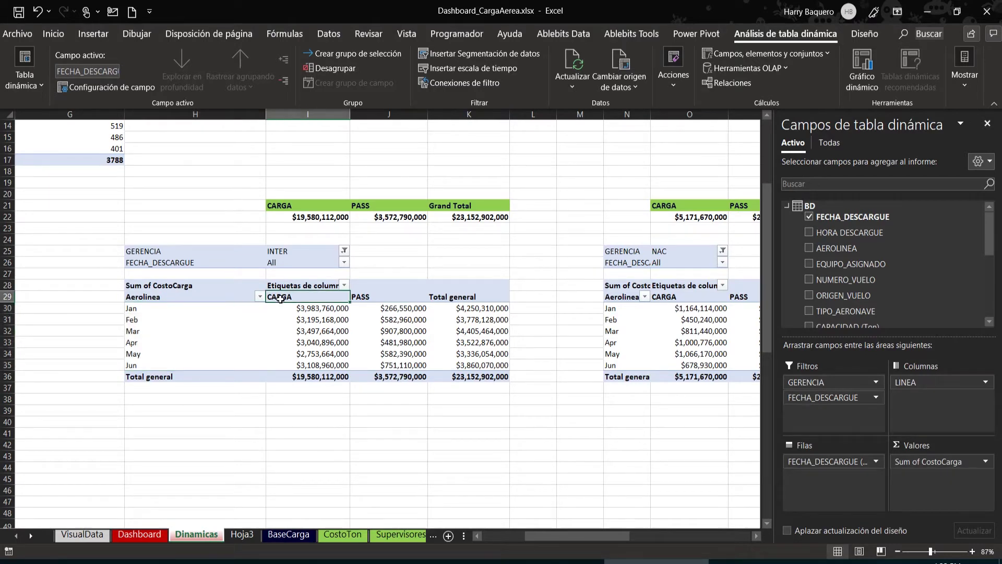
pyautogui.click(373, 296)
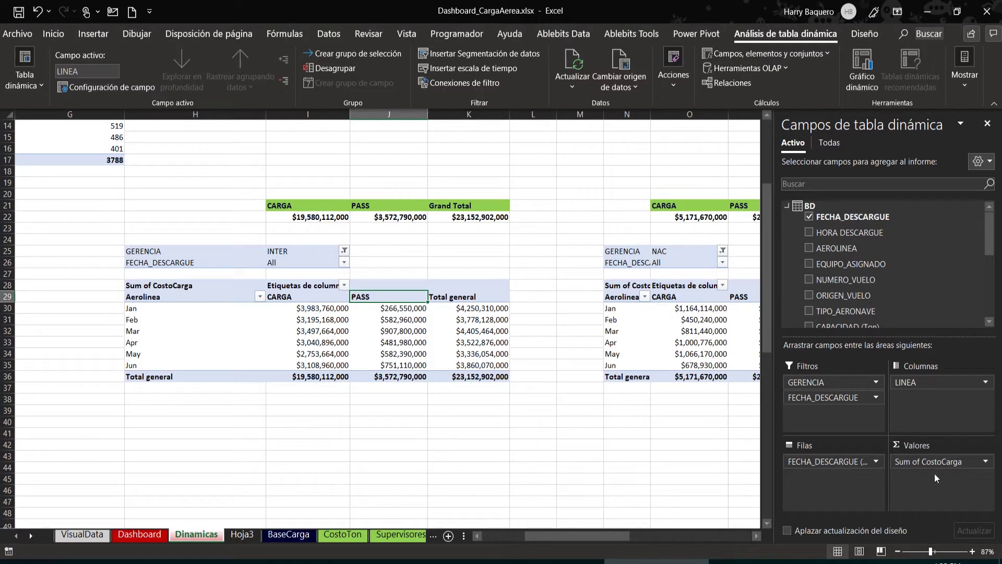
pyautogui.click(180, 298)
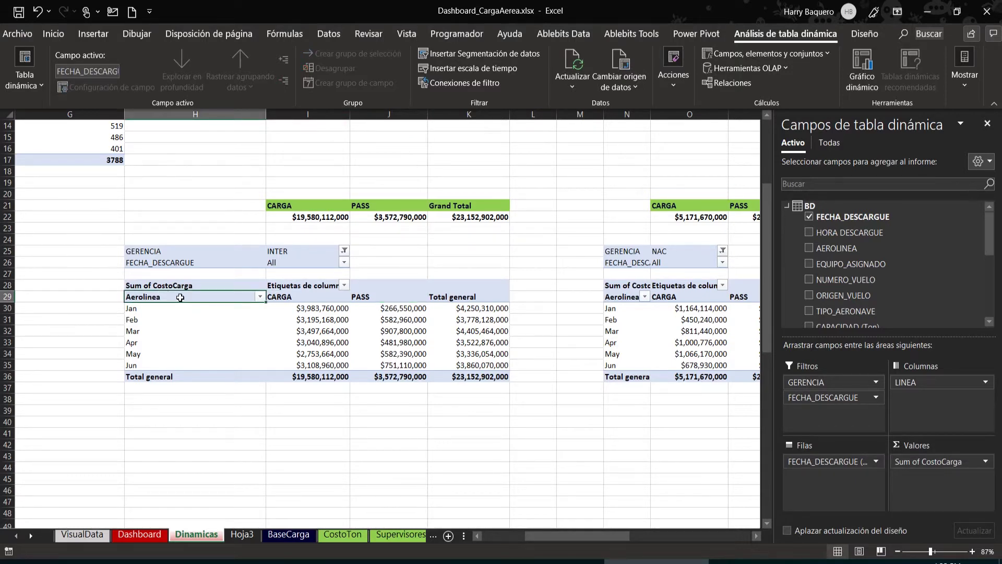
pyautogui.write('m')
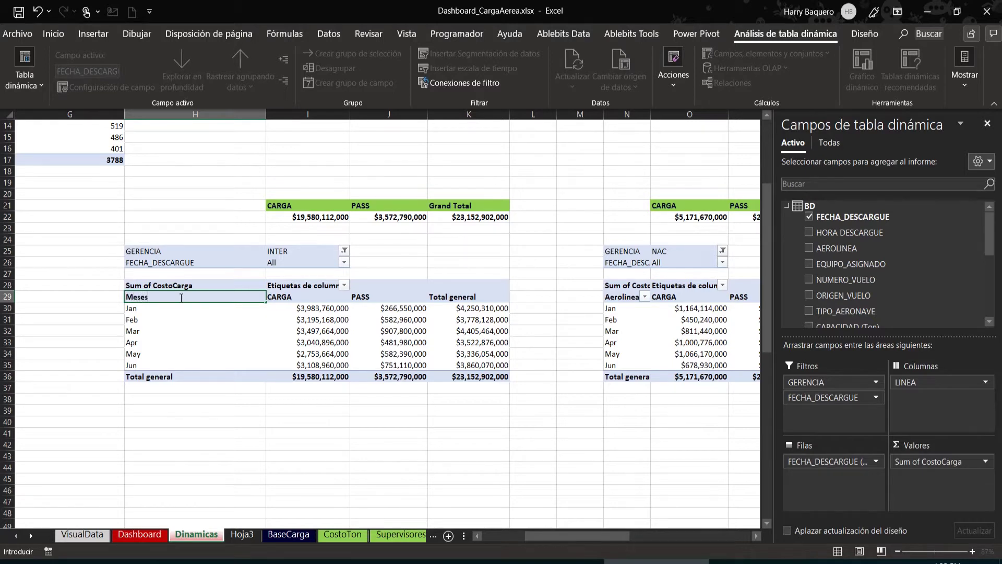
pyautogui.write('eses')
pyautogui.press('Return')
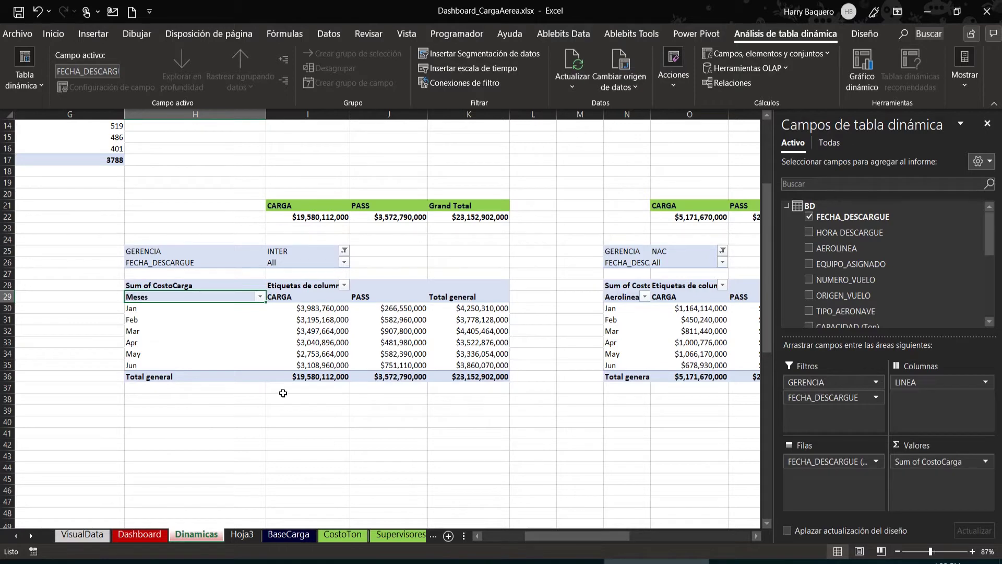
# Step: Add FECHA_DESCARGUE to the rows of the empty pivot table on Hoja3 and refresh its data
pyautogui.click(287, 534)
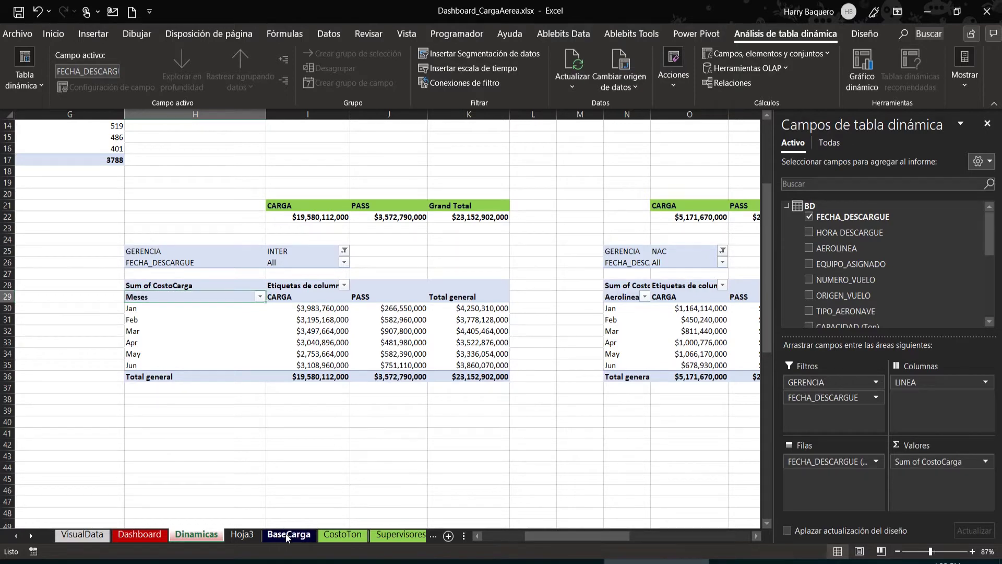
pyautogui.click(238, 536)
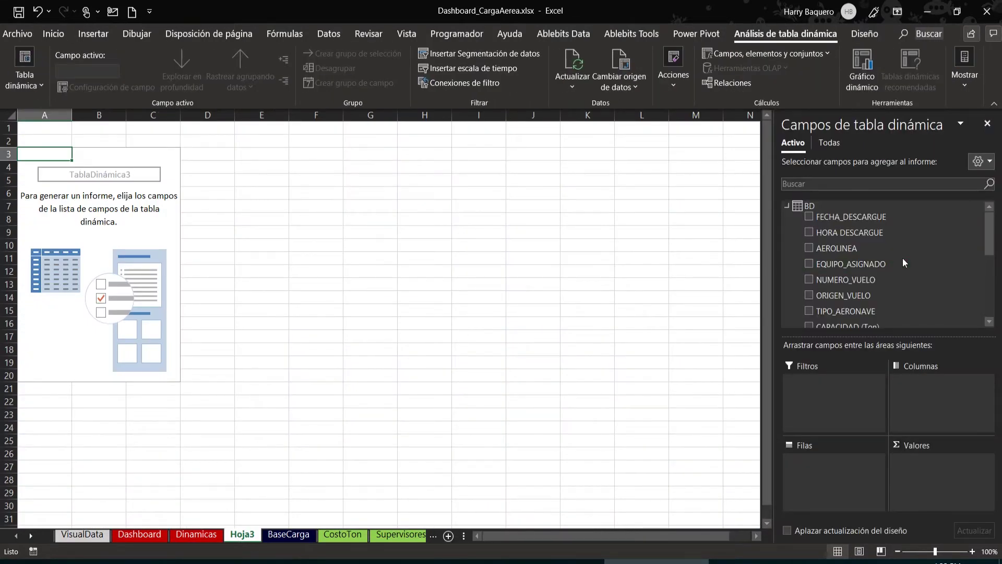
pyautogui.click(856, 186)
pyautogui.moveTo(857, 215); pyautogui.dragTo(835, 472)
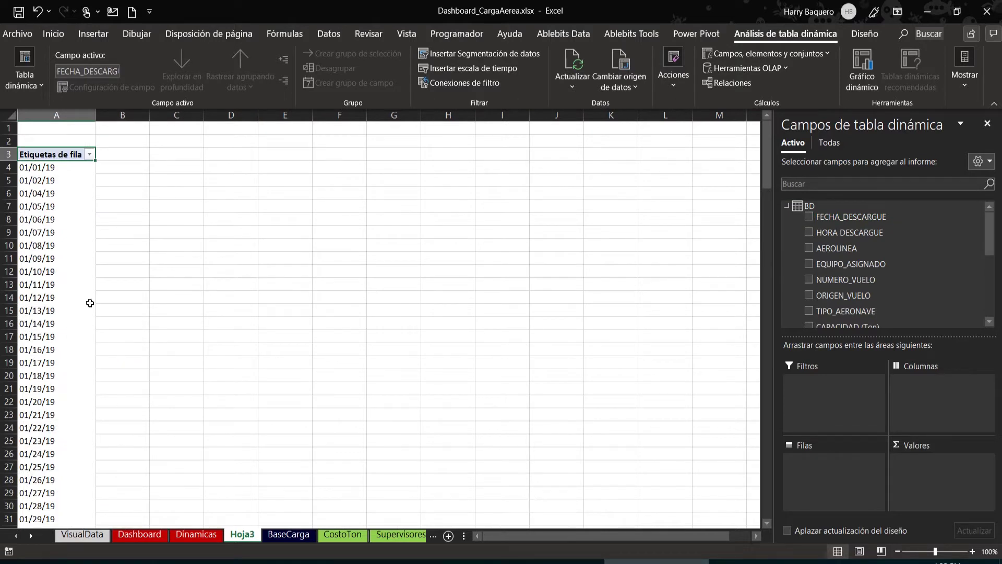
pyautogui.rightClick(67, 285)
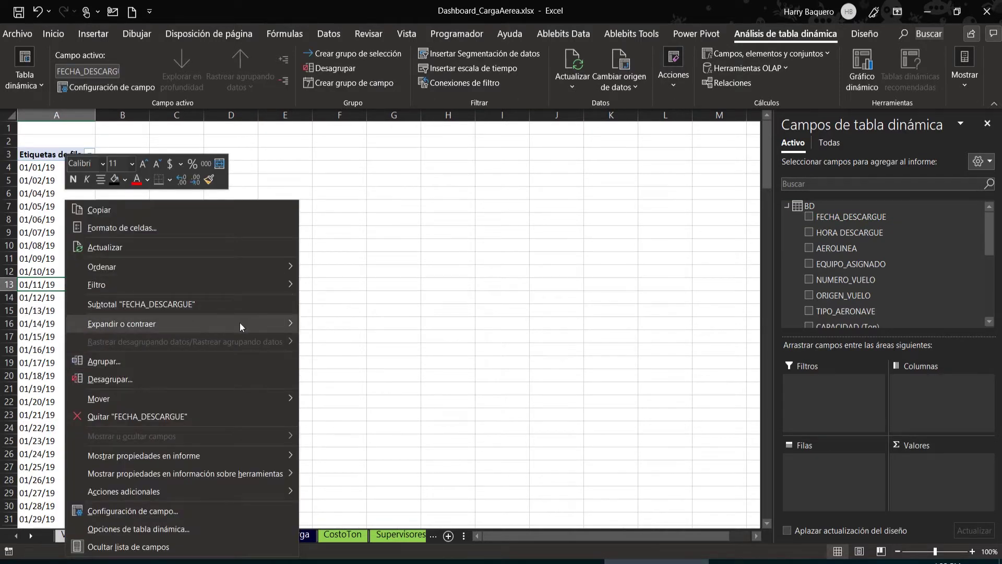
pyautogui.click(250, 247)
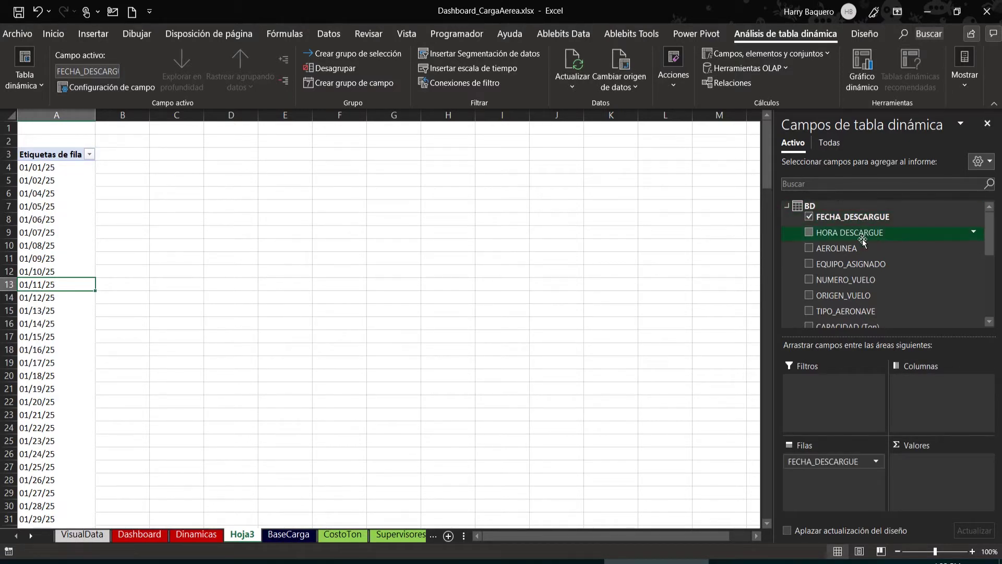
# Step: Add LINEA to the columns and CostoCarga to the values of the Hoja3 pivot table
pyautogui.moveTo(990, 236); pyautogui.dragTo(990, 297)
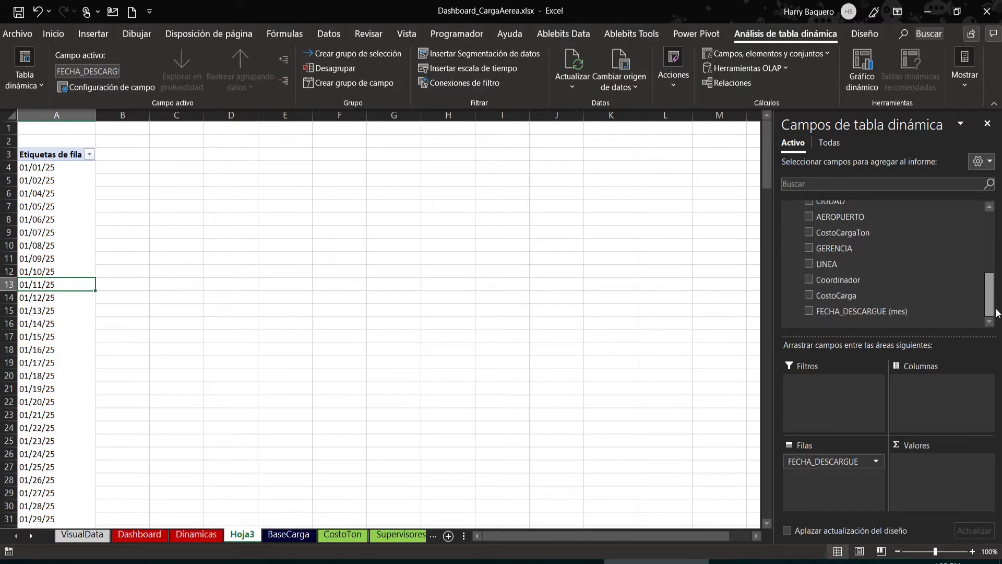
pyautogui.moveTo(864, 264); pyautogui.dragTo(913, 392)
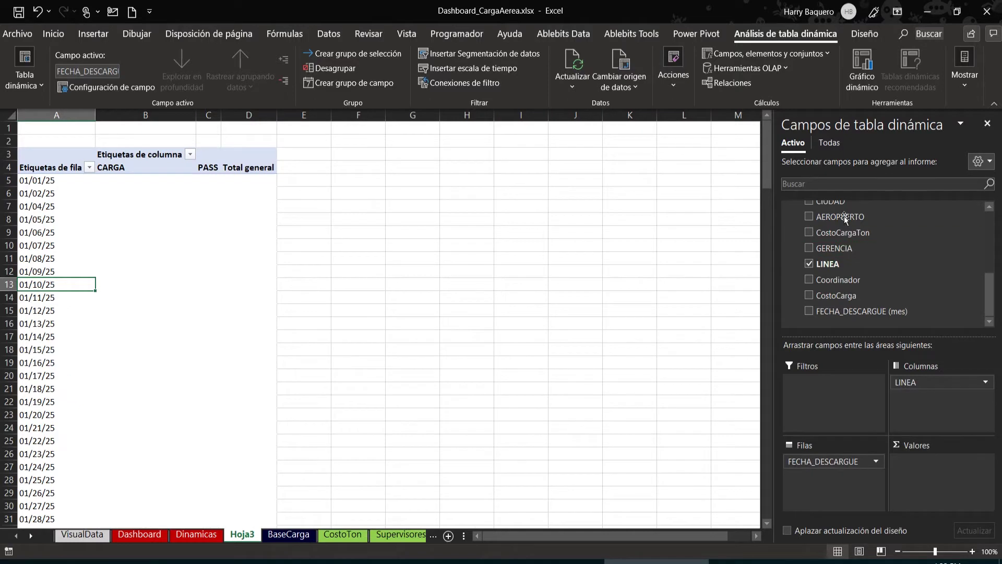
pyautogui.click(842, 178)
pyautogui.write('costo')
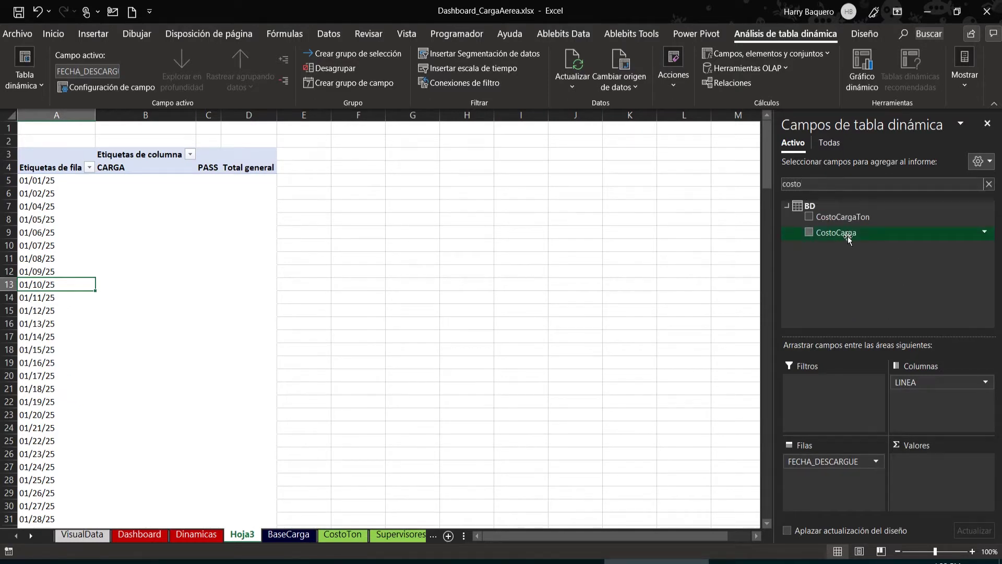
pyautogui.moveTo(847, 232); pyautogui.dragTo(927, 487)
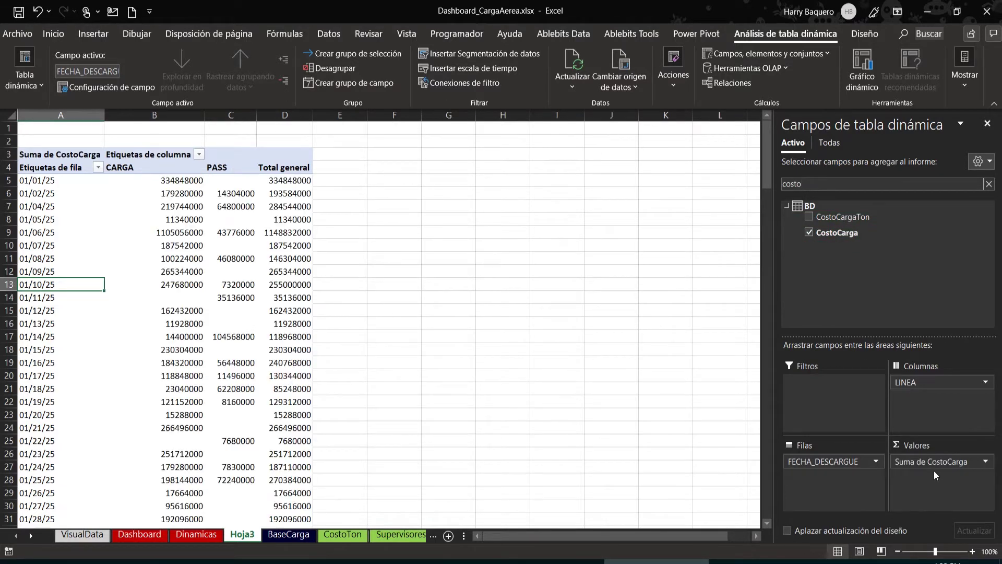
# Step: Format the summed CostoCarga values as currency with the $ symbol and 0 decimal places
pyautogui.click(934, 464)
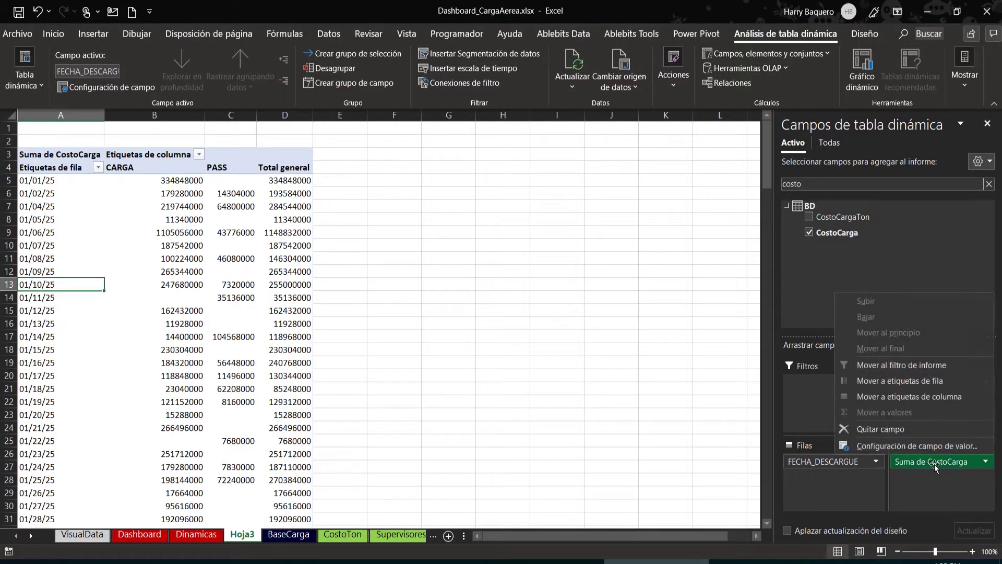
pyautogui.click(933, 449)
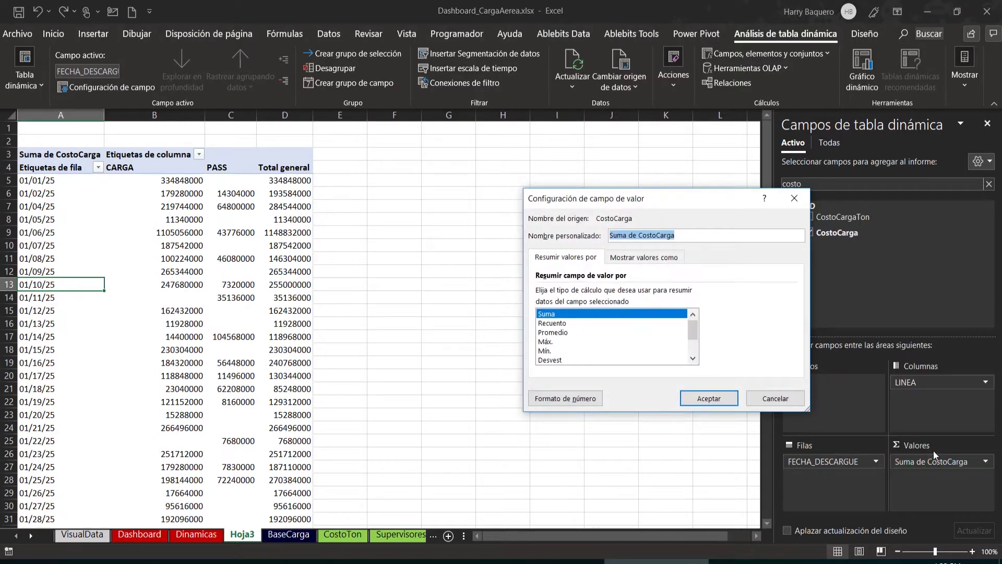
pyautogui.click(569, 397)
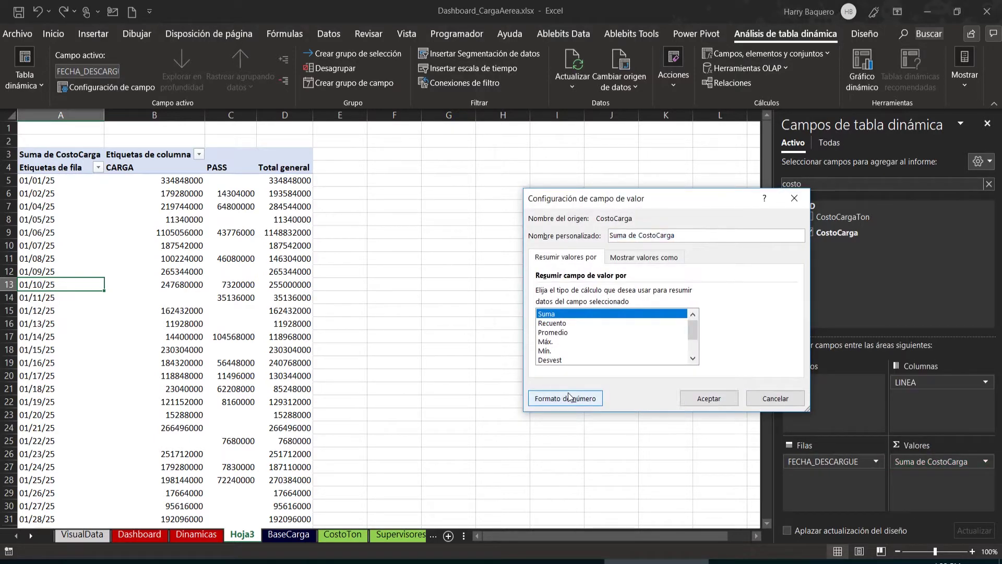
pyautogui.click(529, 220)
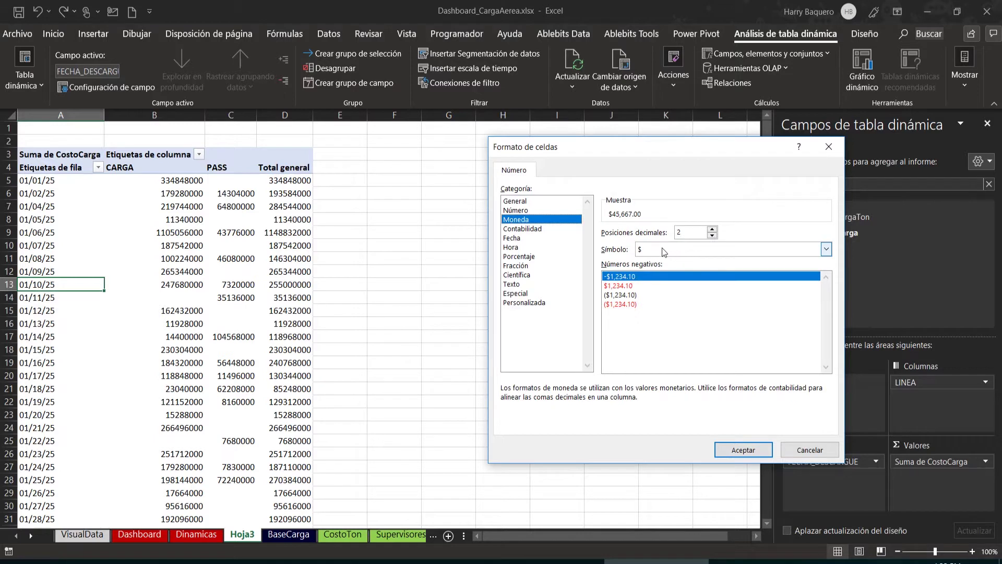
pyautogui.click(712, 235)
pyautogui.click(798, 248)
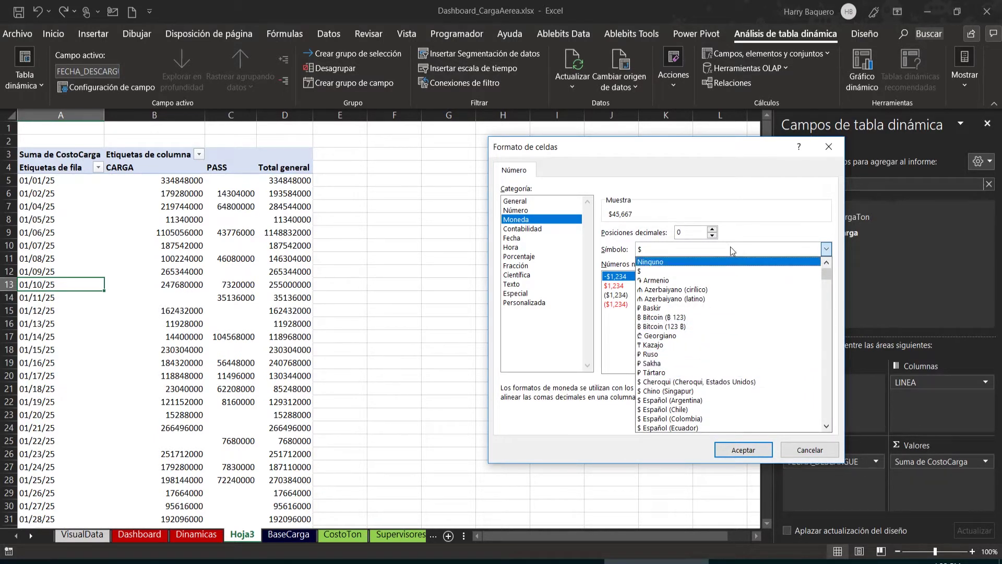
pyautogui.click(756, 231)
pyautogui.click(743, 450)
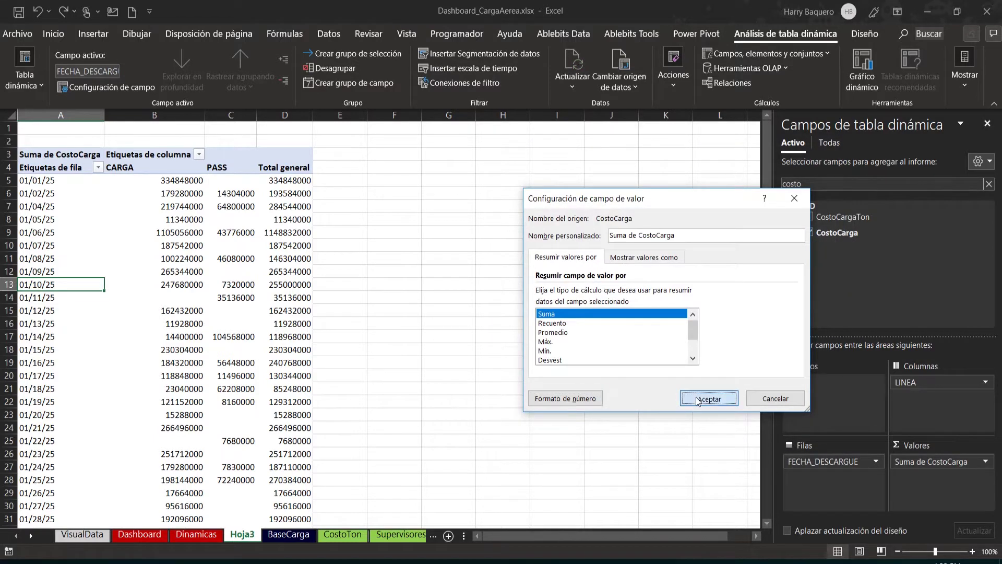
pyautogui.click(698, 399)
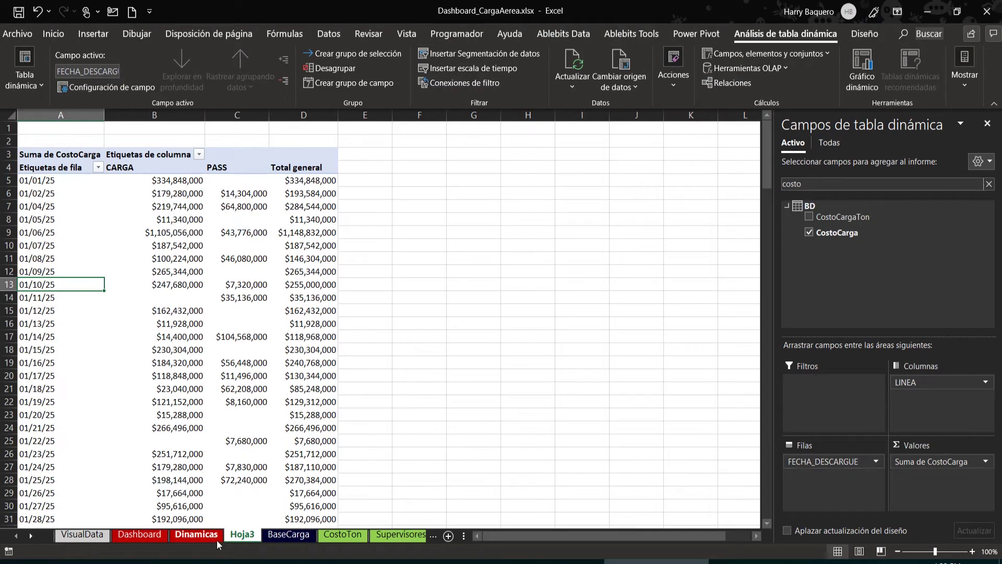
# Step: Group the FECHA_DESCARGUE row dates of the Hoja3 pivot table by month, following the monthly layout on Dinamicas
pyautogui.click(196, 535)
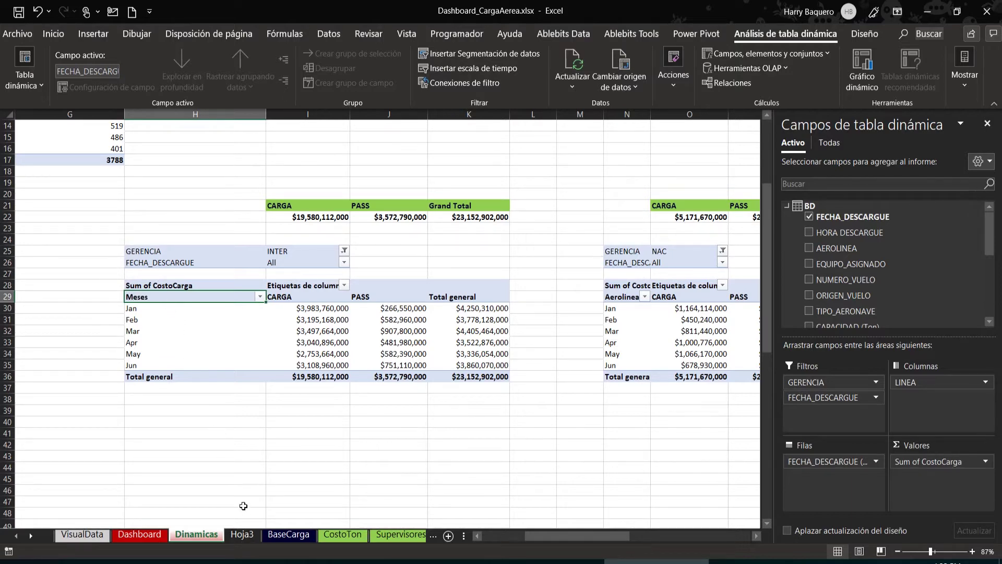
pyautogui.click(242, 534)
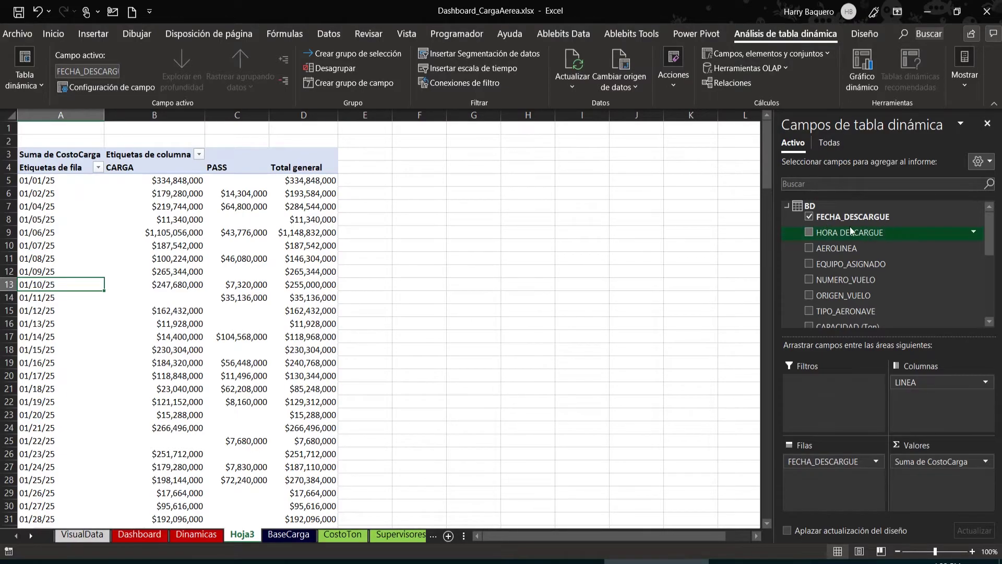
pyautogui.rightClick(61, 206)
pyautogui.click(78, 361)
pyautogui.click(412, 274)
pyautogui.click(451, 351)
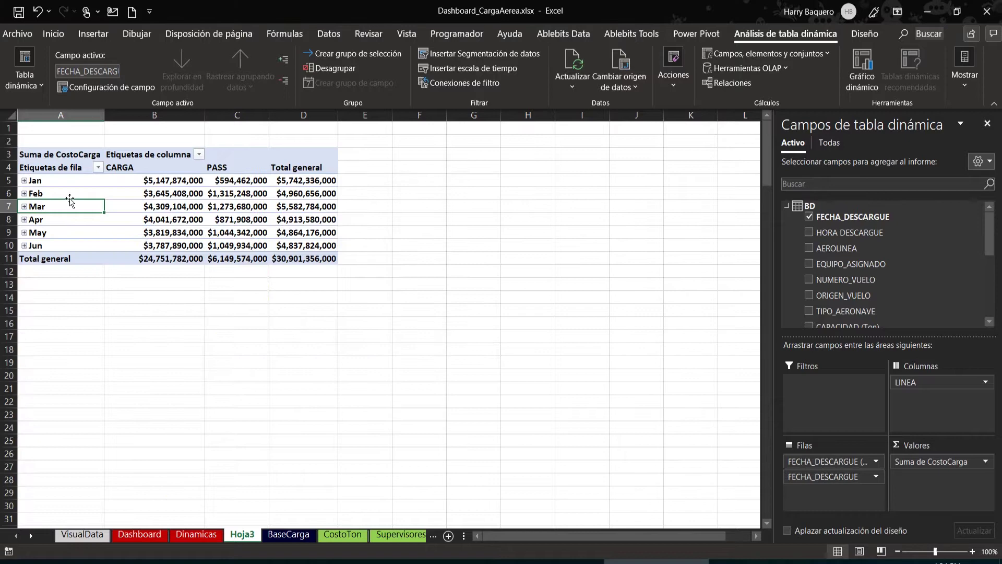
# Step: Move FECHA_DESCARGUE from the rows to the filters of the Hoja3 pivot table, keeping only the months as rows
pyautogui.moveTo(773, 473); pyautogui.dragTo(650, 473)
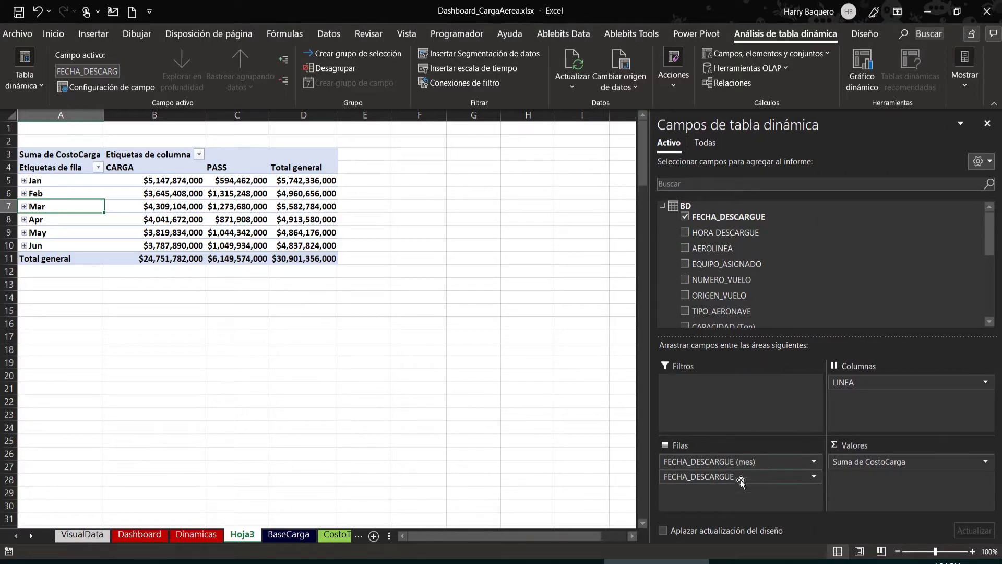
pyautogui.moveTo(742, 478); pyautogui.dragTo(740, 407)
# Step: Review the monthly pivot layout on Dinamicas and the FECHA_DESCARGUE filter list on BaseCarga
pyautogui.hotkey('ctrl', 'pageup')
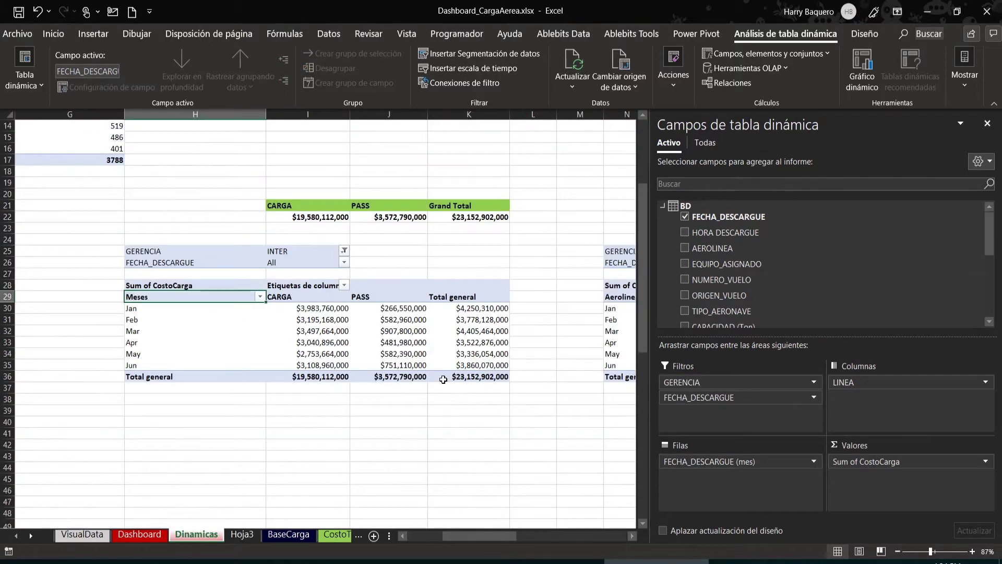
pyautogui.click(235, 538)
pyautogui.click(288, 536)
pyautogui.click(98, 116)
pyautogui.press('Escape')
# Step: Delete the Hoja3 practice sheet
pyautogui.click(242, 536)
pyautogui.rightClick(242, 536)
pyautogui.click(269, 404)
pyautogui.press('Return')
# Step: Insert a 2D line chart with markers from the monthly INTER CostoCarga pivot table on Dinamicas
pyautogui.click(204, 536)
pyautogui.click(84, 35)
pyautogui.click(381, 68)
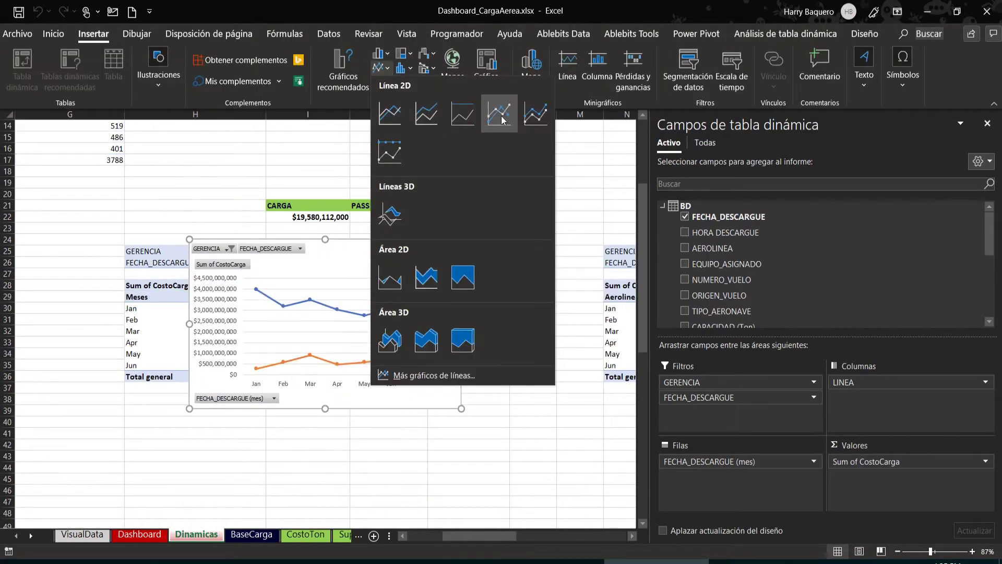
pyautogui.click(499, 107)
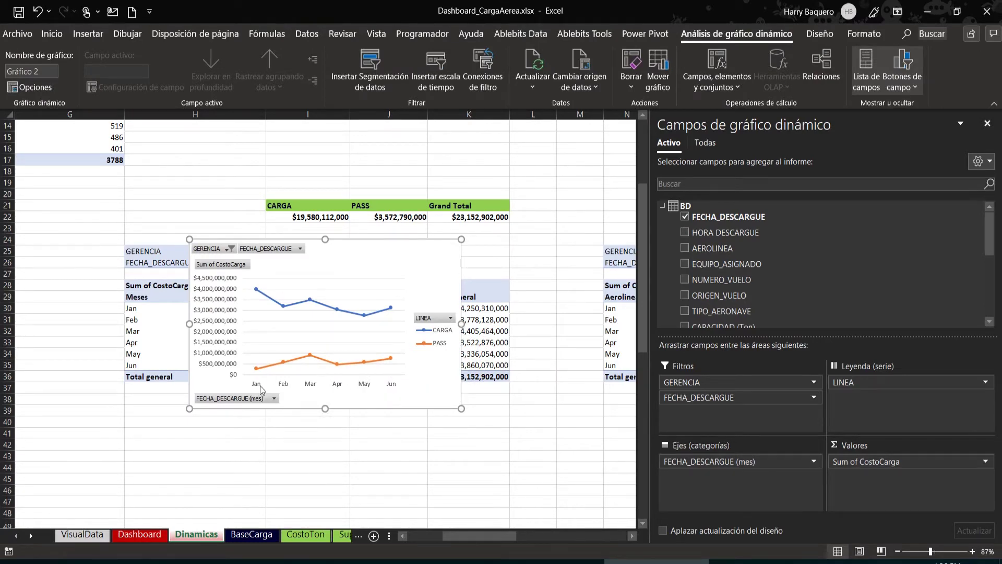
# Step: Hide all field buttons on the new line chart and move it to the Dashboard sheet
pyautogui.rightClick(434, 317)
pyautogui.click(368, 447)
pyautogui.hotkey('ctrl', 'x')
pyautogui.hotkey('ctrl', 'pageup')
pyautogui.hotkey('ctrl', 'v')
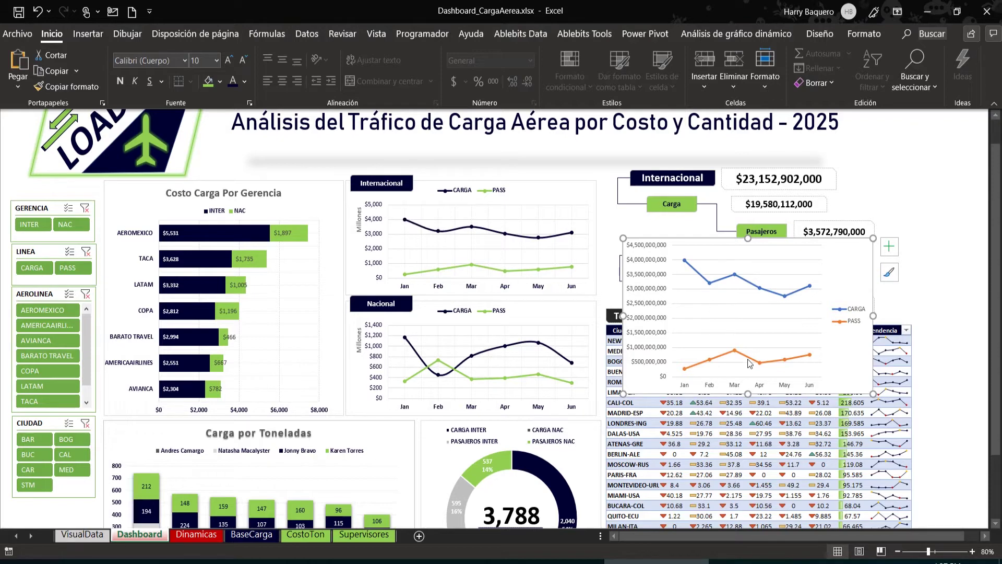
# Step: Apply smoothed lines to the CARGA and PASS series of the line chart pasted on Dashboard
pyautogui.hscroll(3, 687, 372)
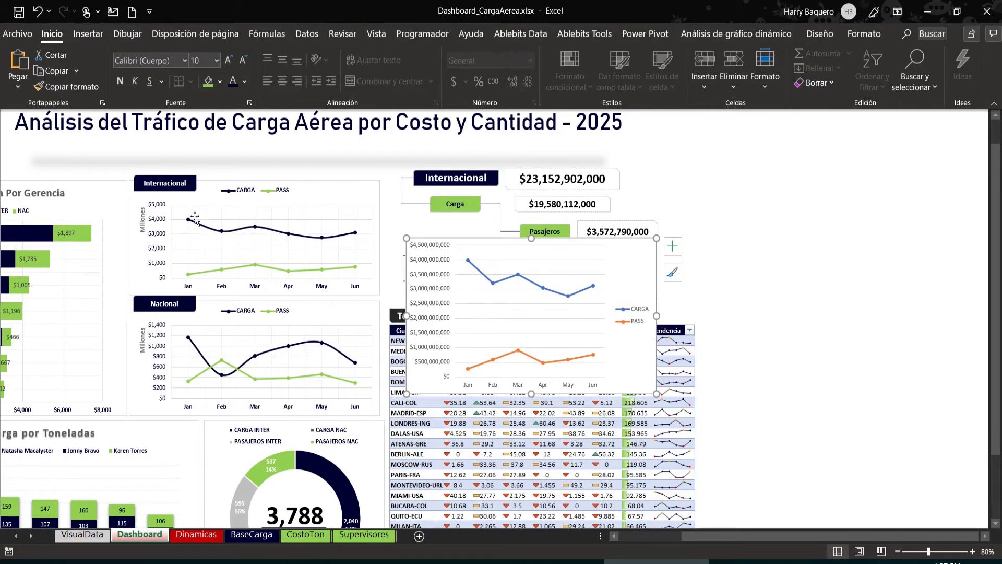
pyautogui.rightClick(580, 291)
pyautogui.click(639, 541)
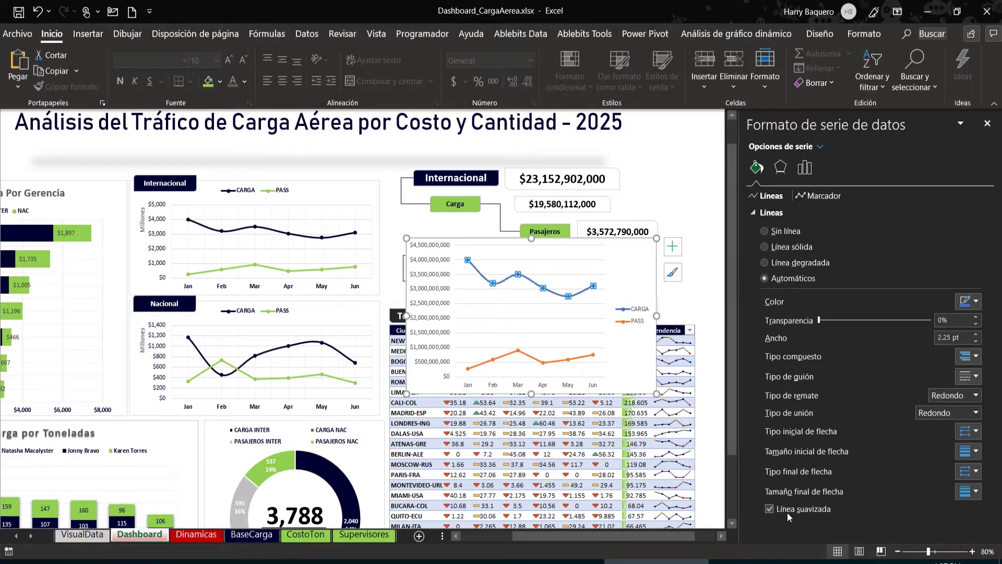
pyautogui.click(593, 356)
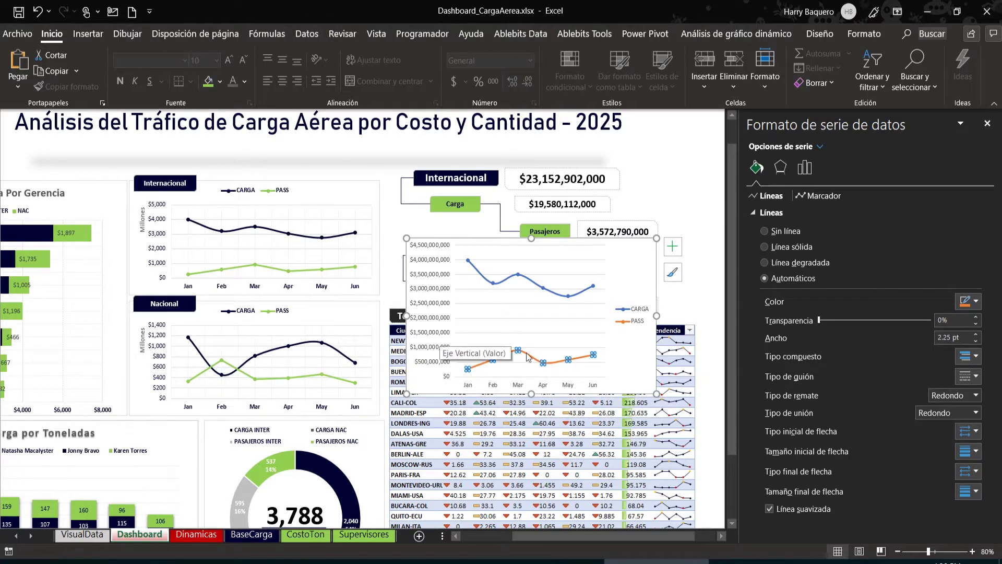
# Step: Open the legend's format options and the chart elements list of the pasted line chart
pyautogui.rightClick(633, 313)
pyautogui.click(721, 432)
pyautogui.click(770, 228)
pyautogui.click(673, 247)
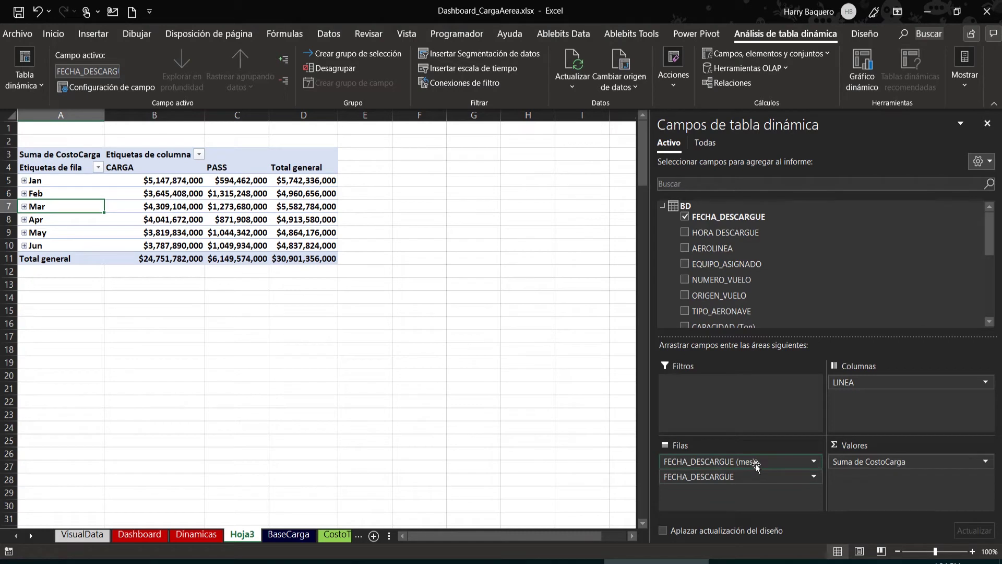
# Step: Move FECHA_DESCARGUE from the rows to the filters of the Hoja3 pivot table, matching the pivot layout on Dinamicas
pyautogui.moveTo(741, 480); pyautogui.dragTo(738, 403)
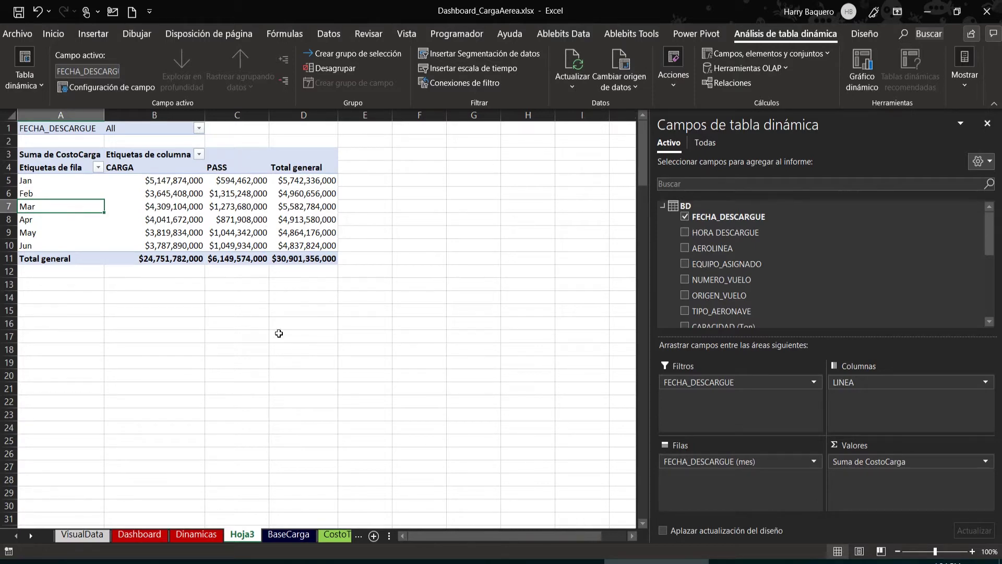
pyautogui.click(202, 534)
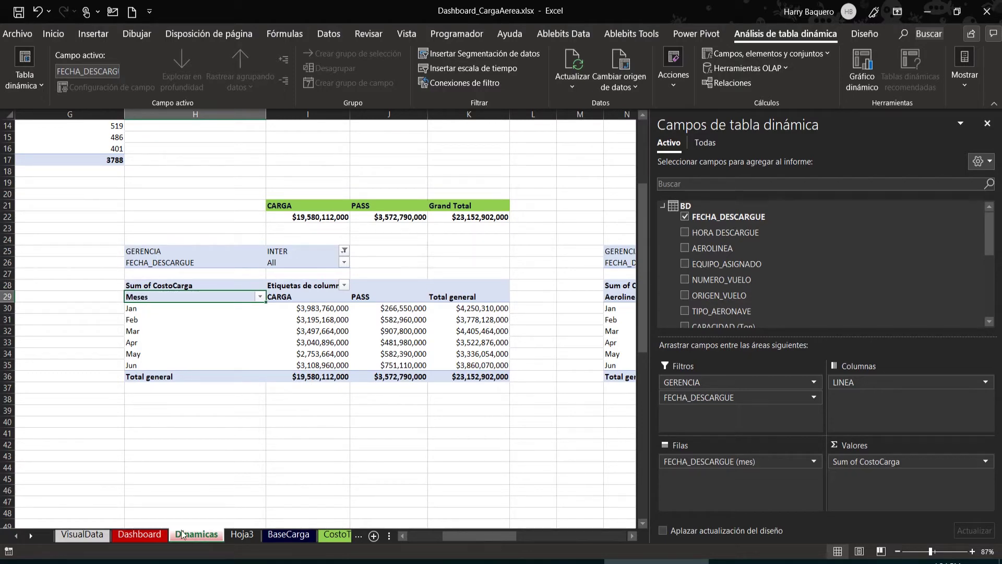
pyautogui.click(242, 535)
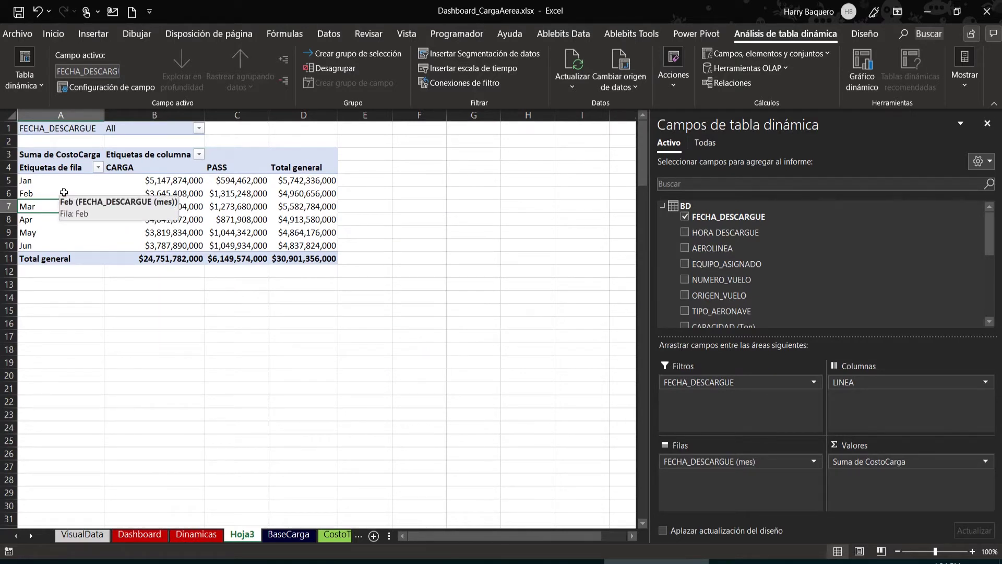
# Step: Examine how the FECHA_DESCARGUE filter list on BaseCarga groups the dates by year and month
pyautogui.click(268, 538)
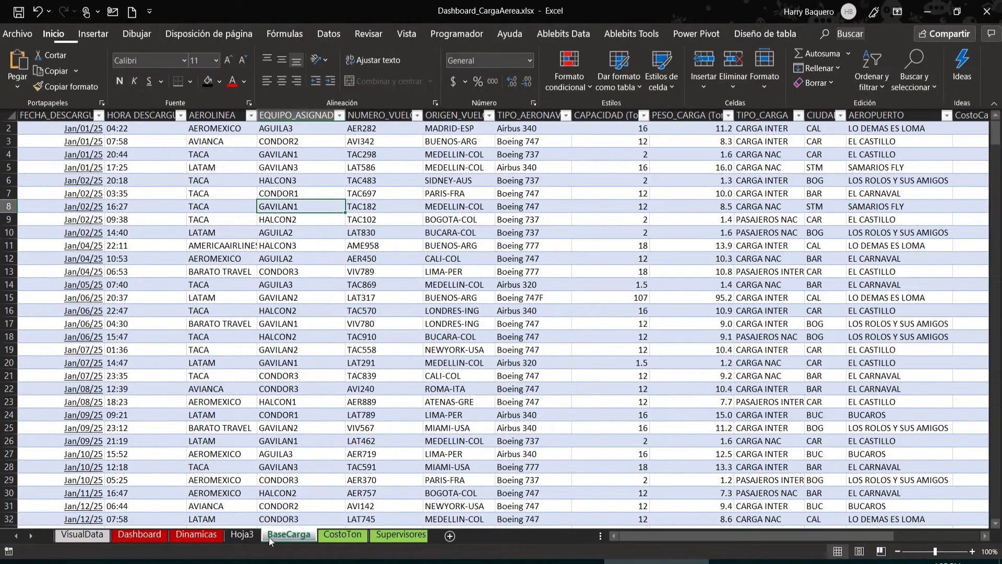
pyautogui.click(98, 116)
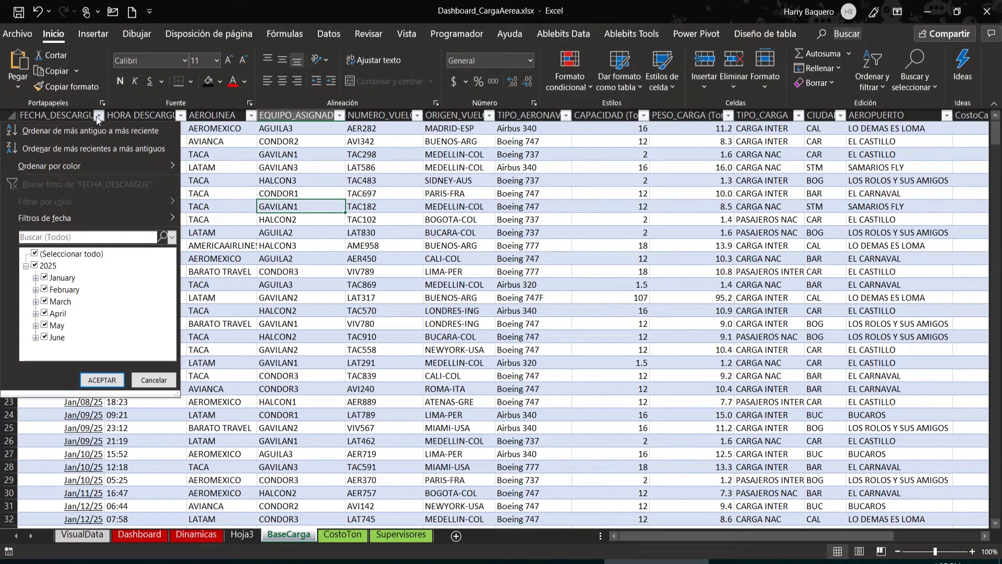
pyautogui.click(96, 117)
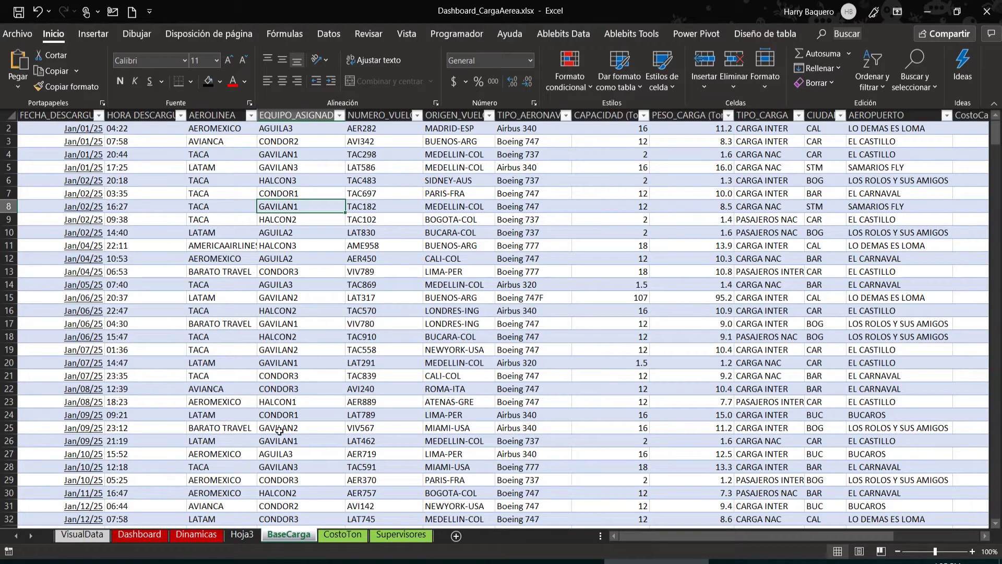
# Step: Delete the Hoja3 sheet with its practice pivot table
pyautogui.click(246, 536)
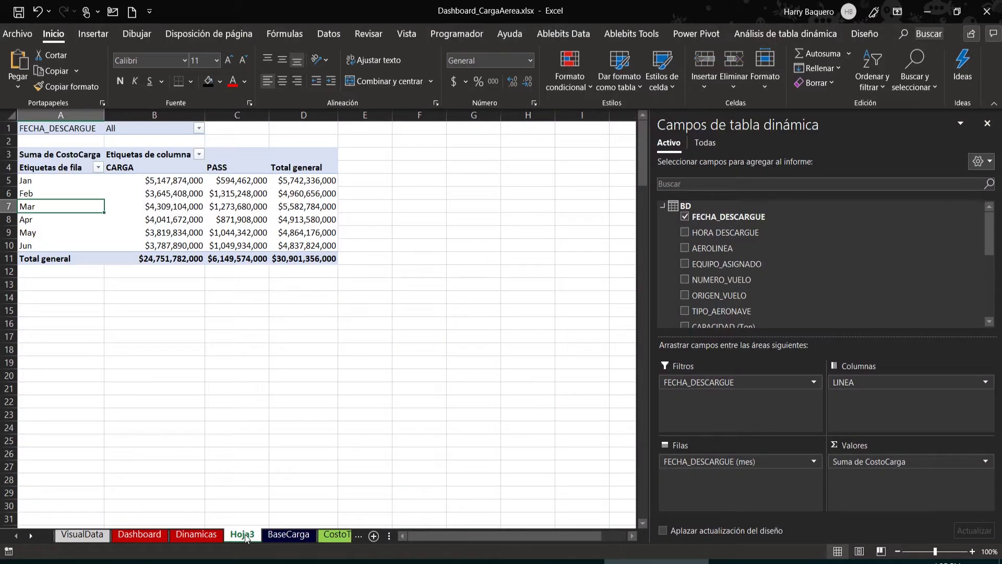
pyautogui.rightClick(245, 535)
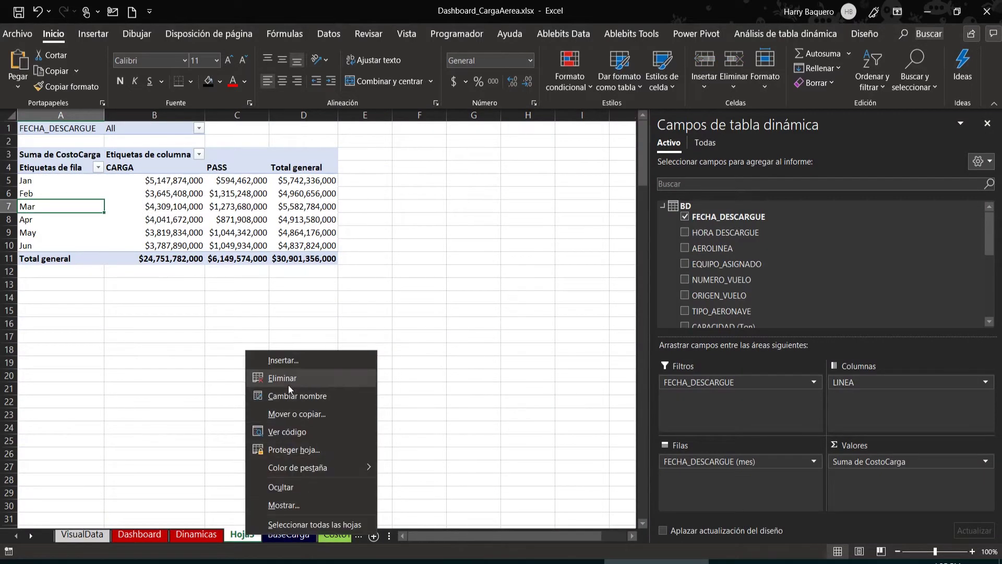
pyautogui.press('Escape')
pyautogui.click(476, 325)
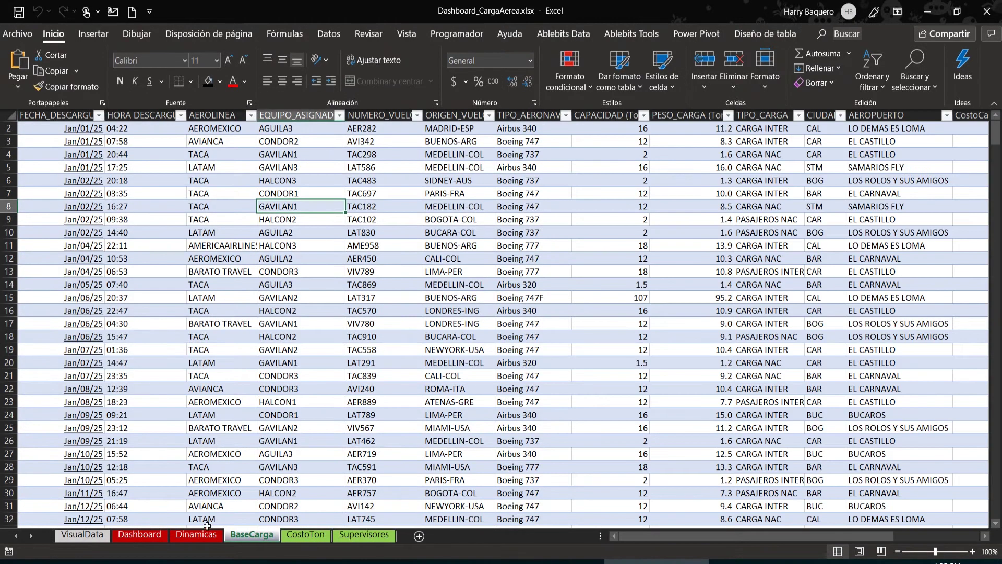
# Step: Insert a 2D line chart with markers from the monthly INTER pivot table on Dinamicas and hide all its field buttons
pyautogui.click(202, 535)
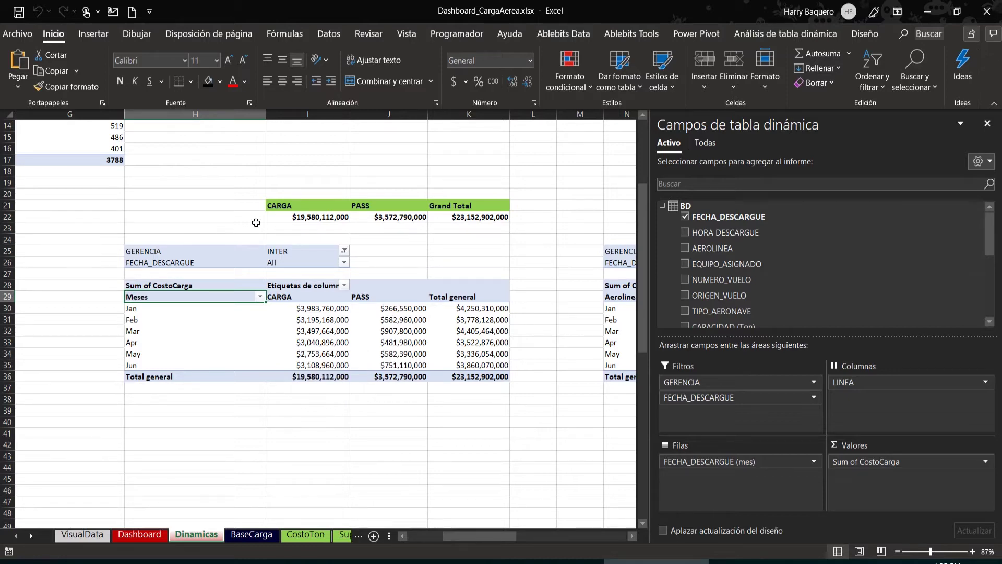
pyautogui.click(94, 33)
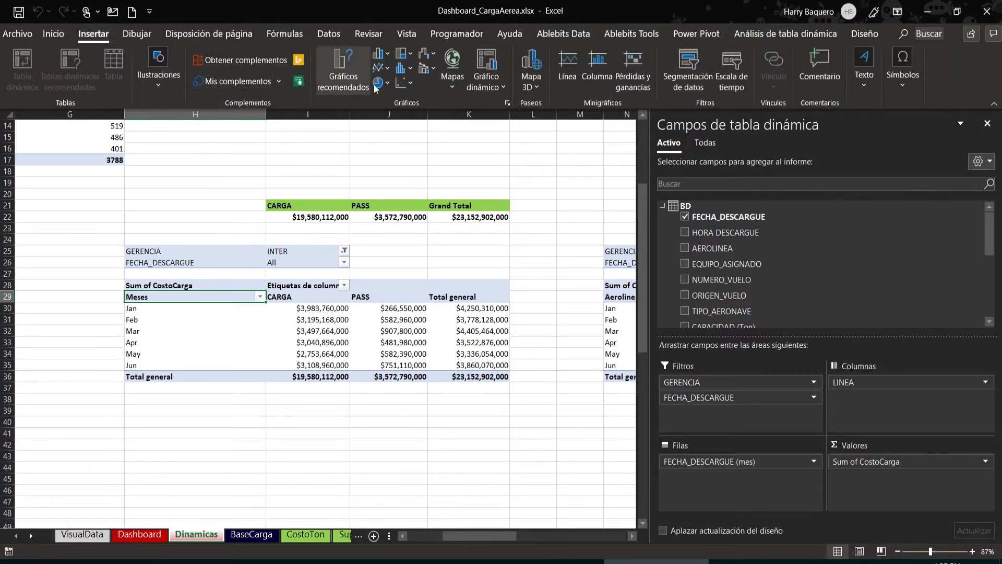
pyautogui.click(380, 68)
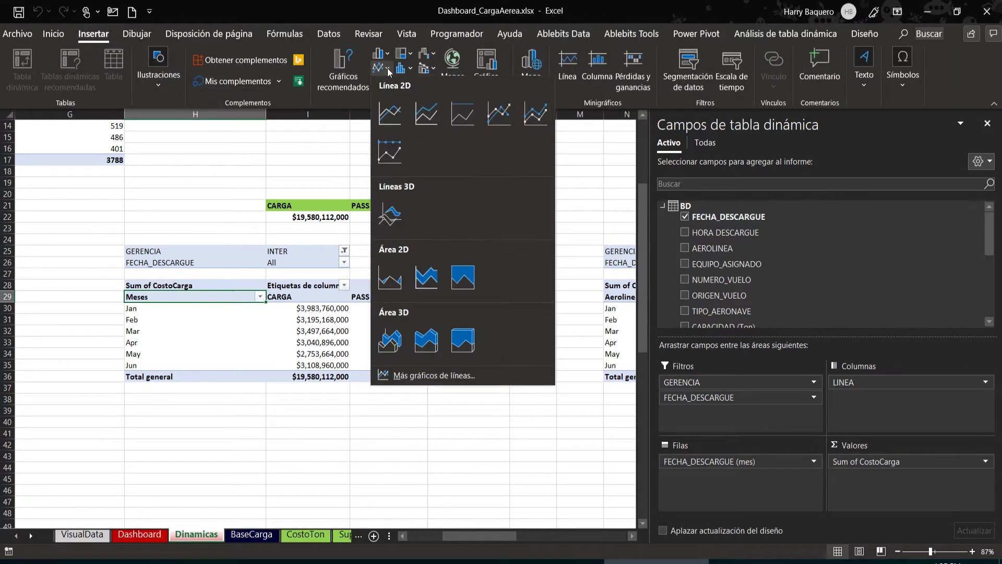
pyautogui.click(503, 120)
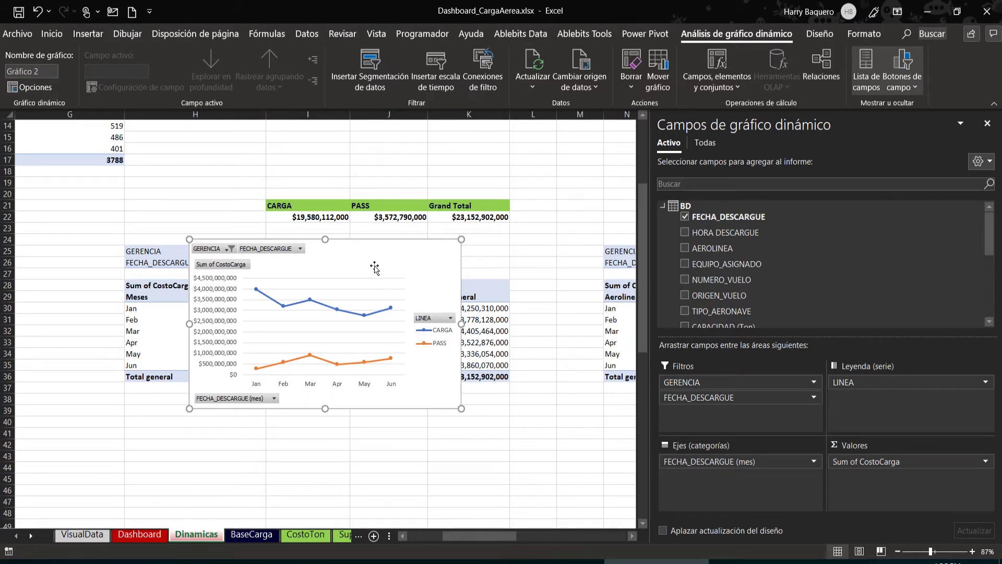
pyautogui.rightClick(438, 319)
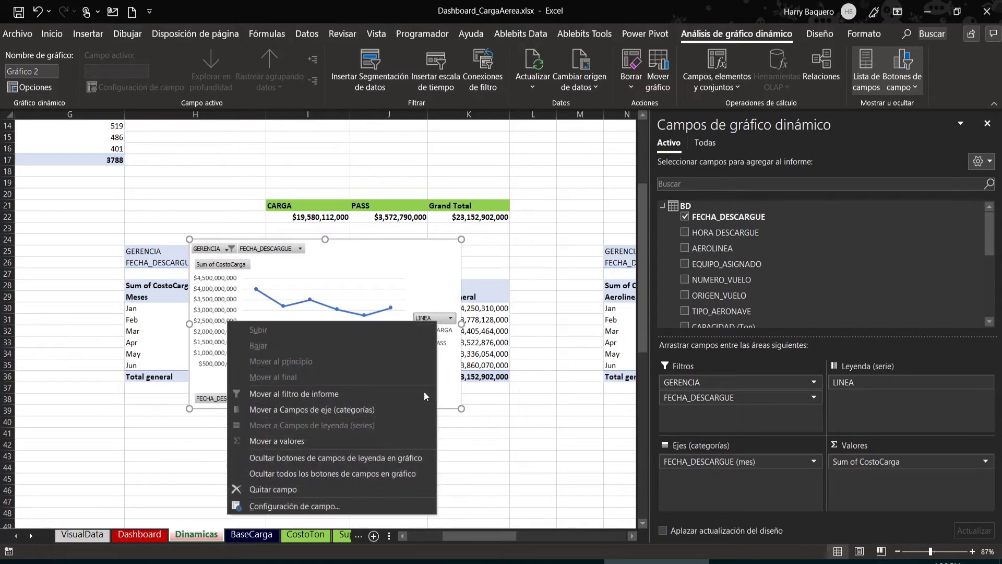
pyautogui.click(361, 475)
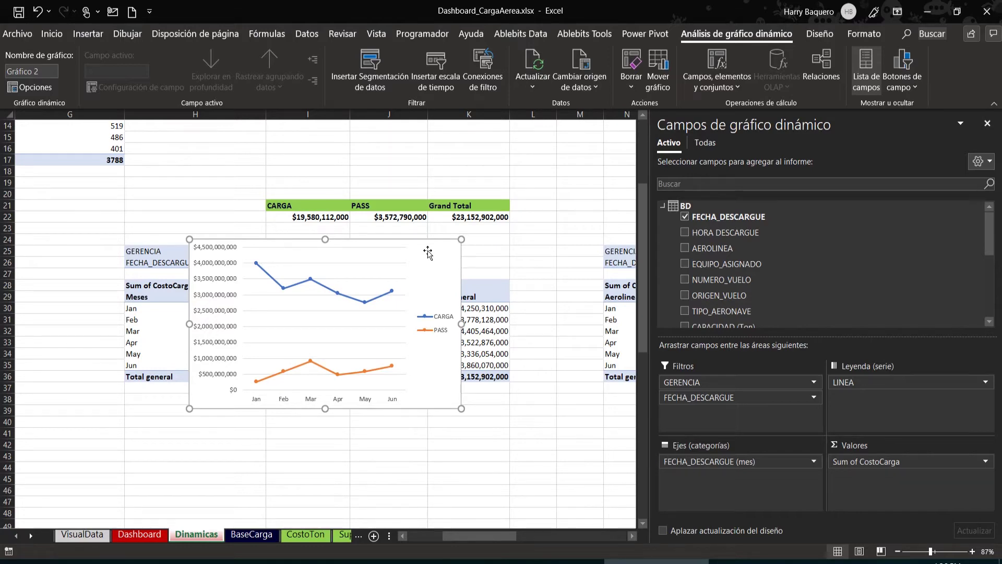
# Step: Move the new line chart from Dinamicas to Dashboard, placing it over the Nacional figures and the Ton por mes table
pyautogui.press('Delete')
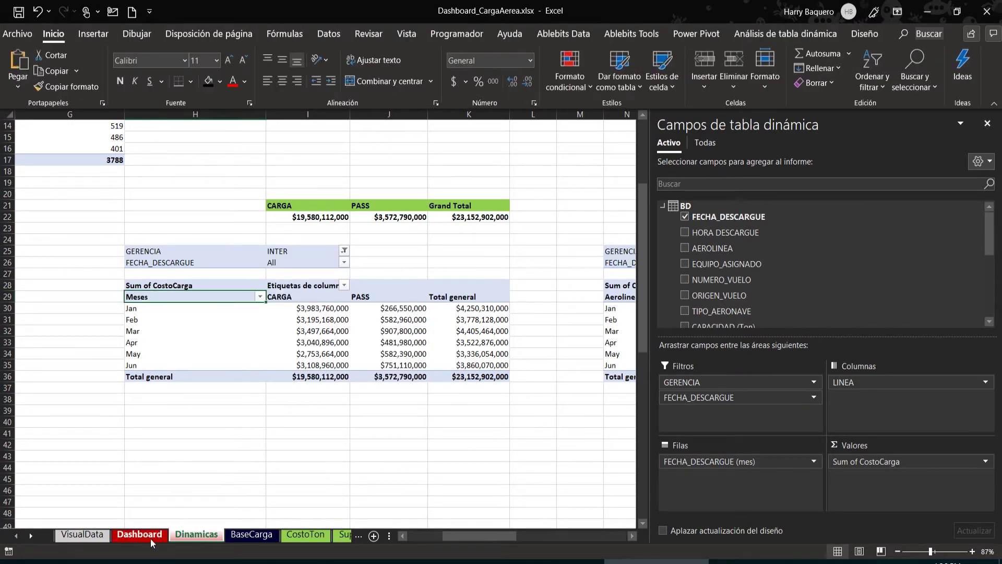
pyautogui.click(140, 535)
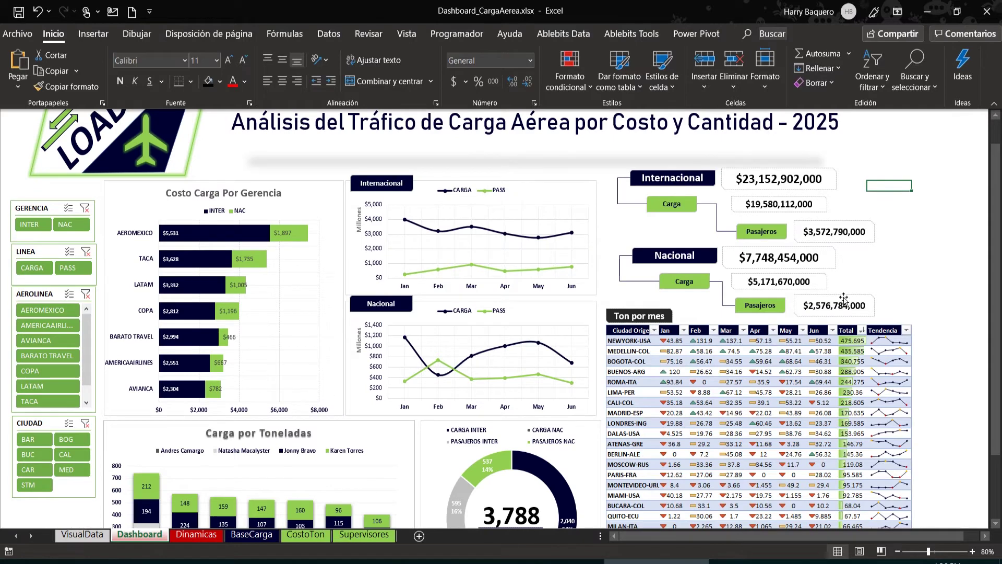
pyautogui.click(905, 274)
pyautogui.hotkey('ctrl', 'v')
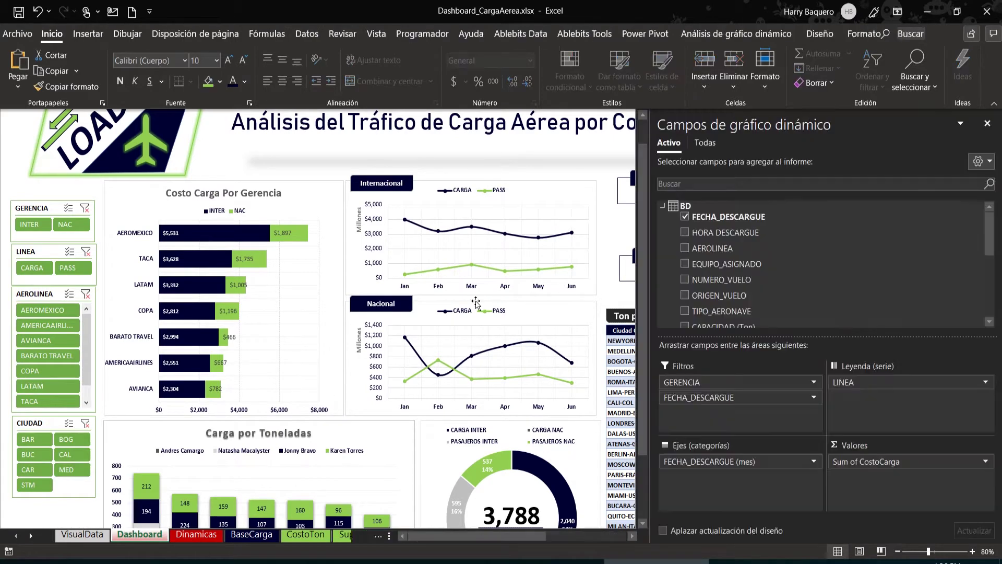
pyautogui.click(987, 126)
pyautogui.moveTo(948, 266); pyautogui.dragTo(702, 238)
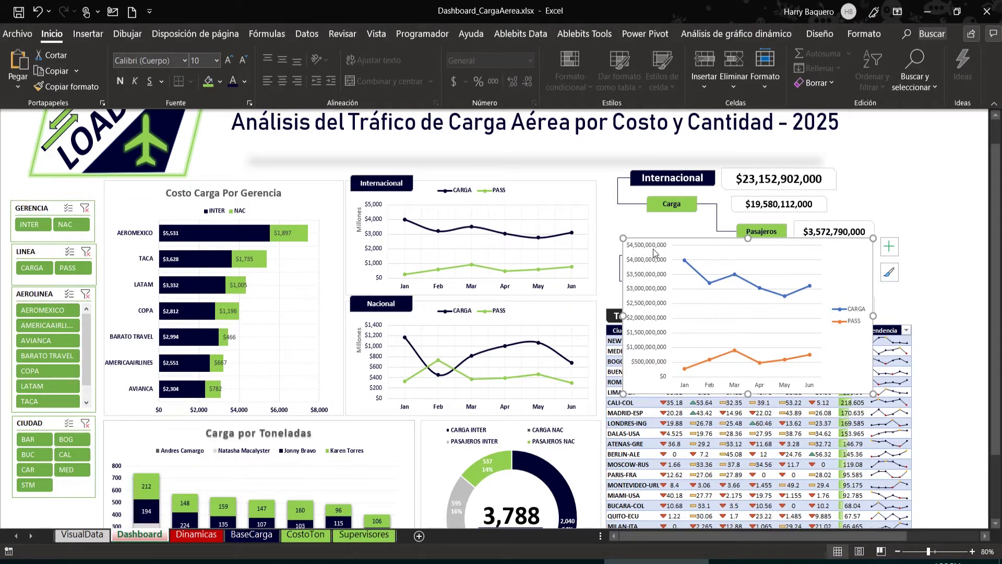
# Step: Turn on the smoothed line for the CARGA and PASS series of the new Dashboard line chart
pyautogui.moveTo(295, 236)
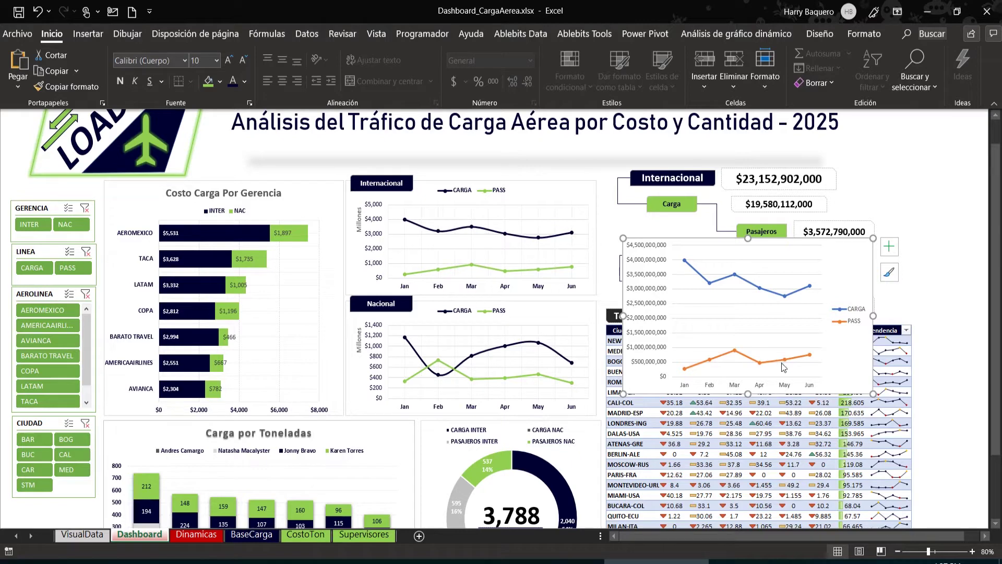
pyautogui.click(985, 536)
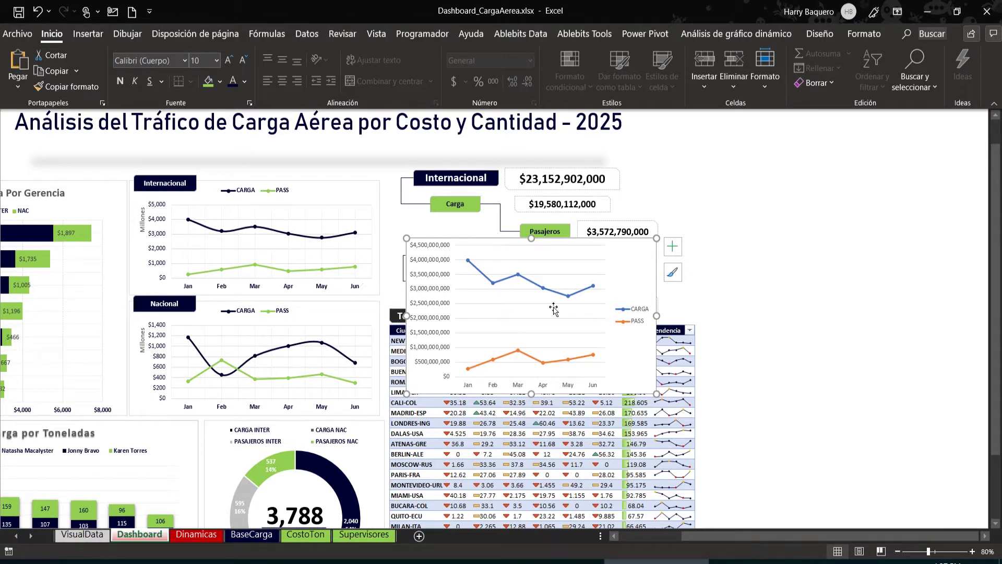
pyautogui.rightClick(581, 296)
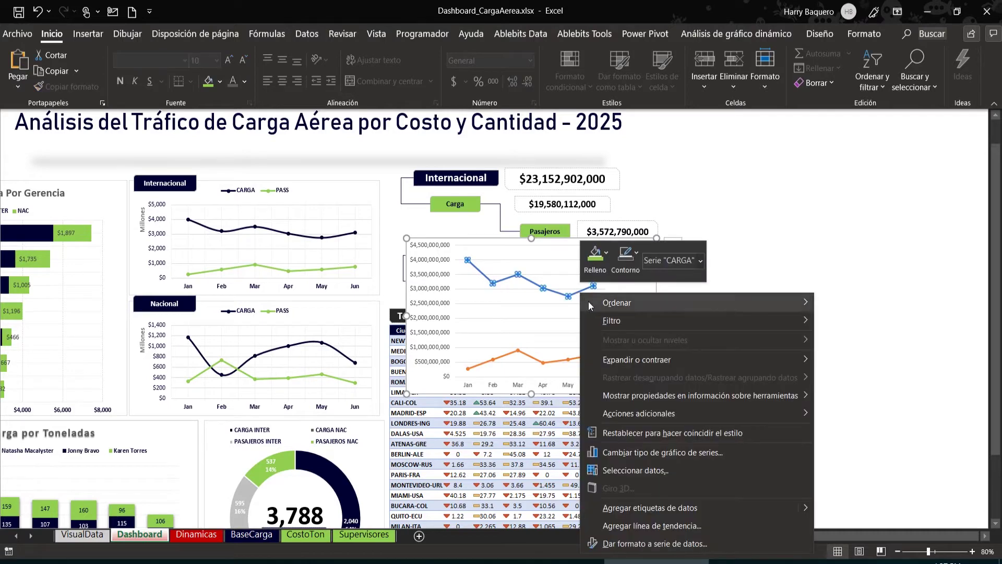
pyautogui.click(642, 543)
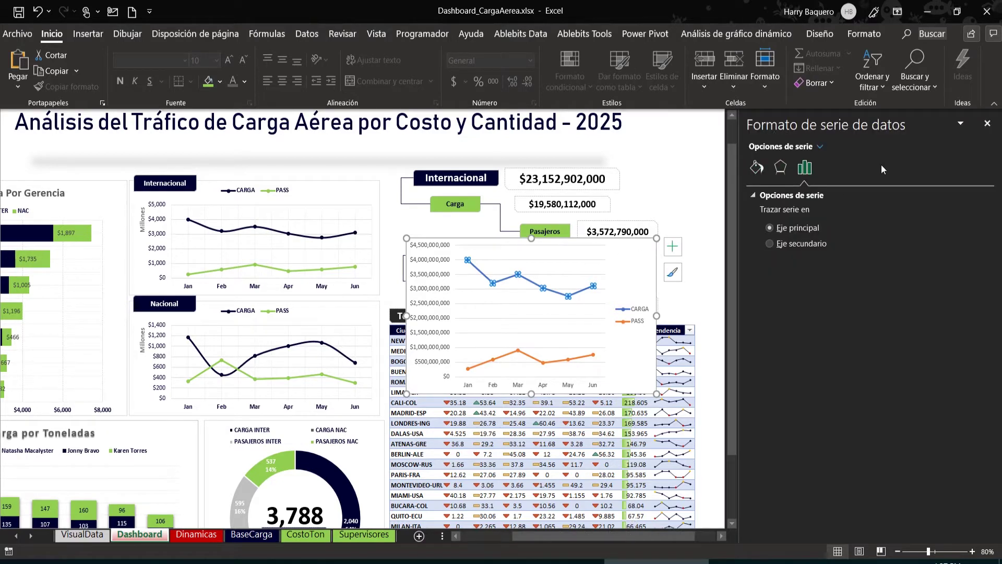
pyautogui.click(757, 167)
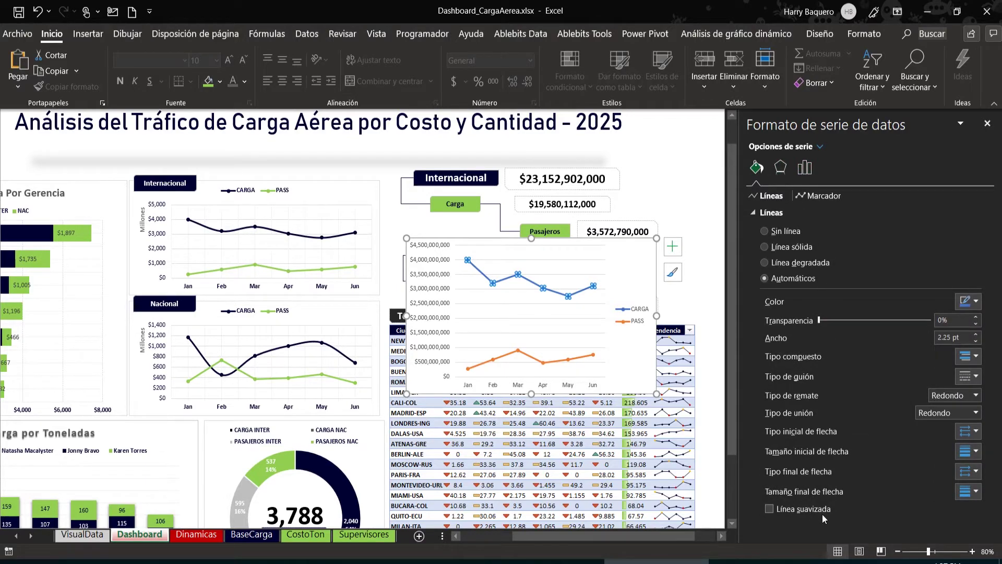
pyautogui.click(787, 512)
pyautogui.click(787, 512)
pyautogui.click(788, 512)
pyautogui.click(788, 513)
pyautogui.click(788, 512)
pyautogui.click(588, 360)
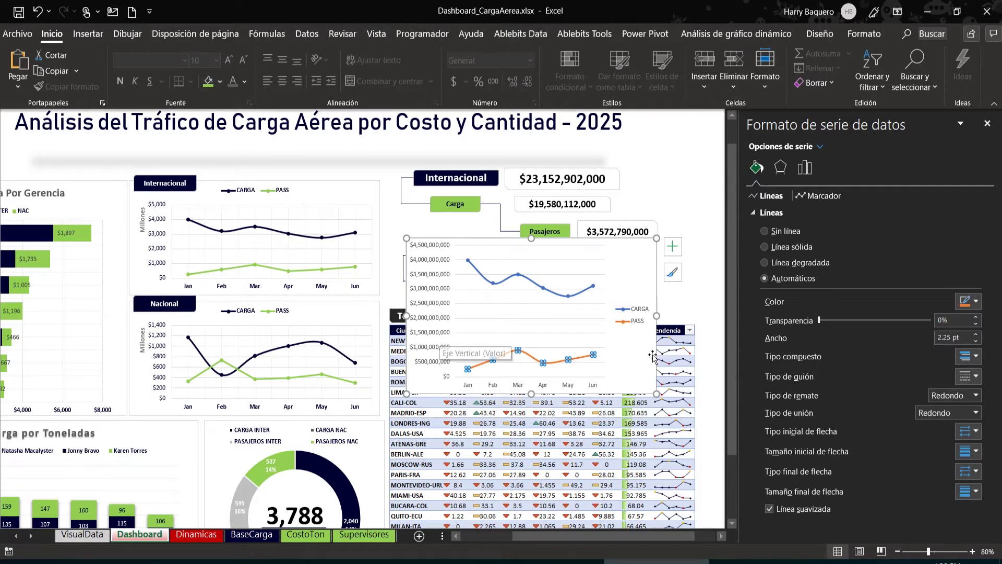
# Step: Place the legend of the new Dashboard line chart above the plot area
pyautogui.rightClick(634, 315)
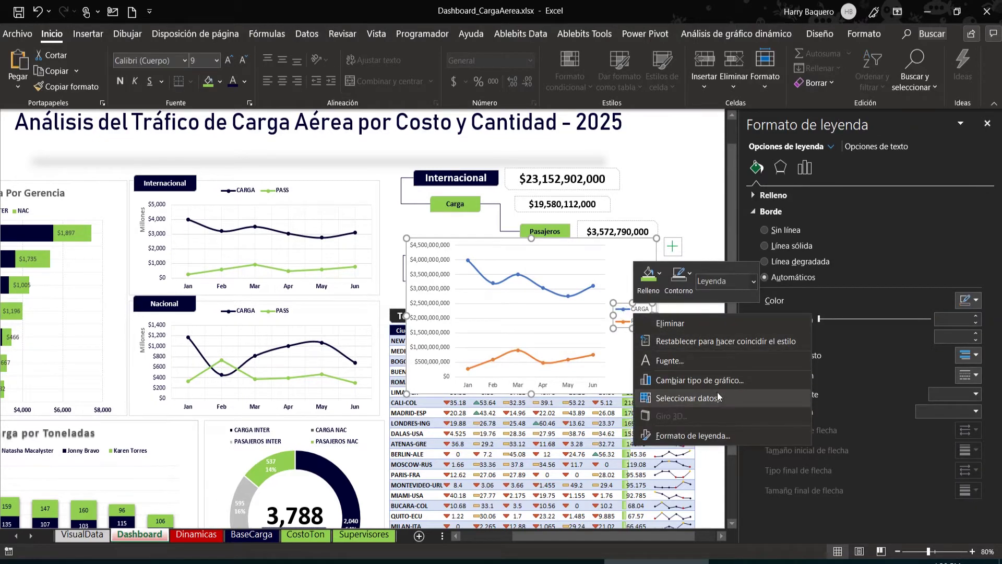
pyautogui.click(718, 437)
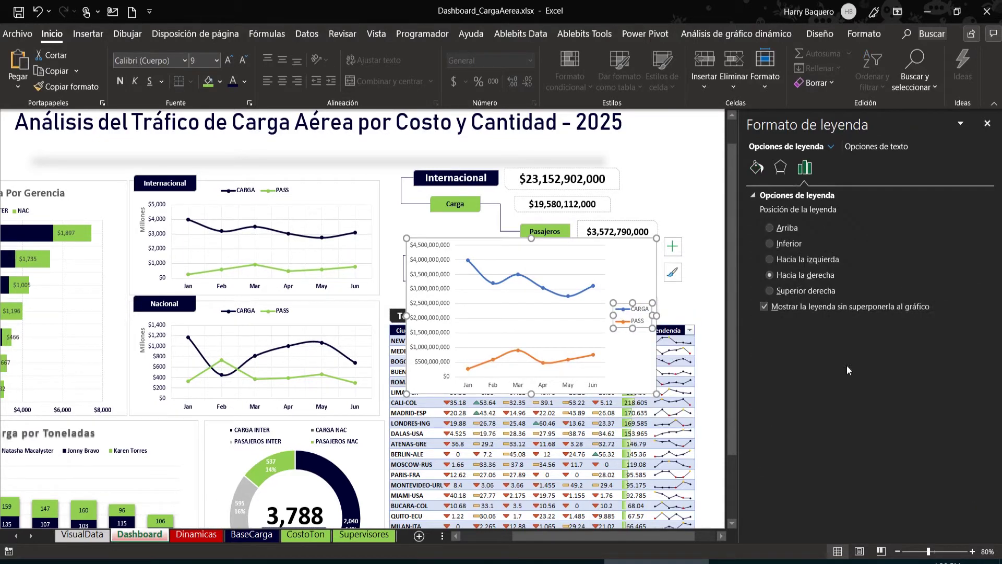
pyautogui.click(783, 229)
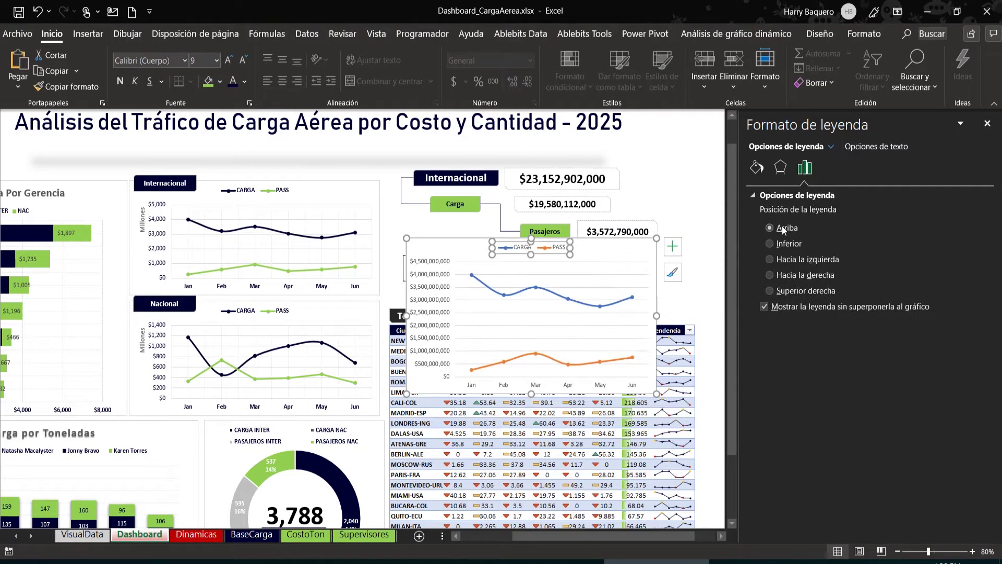
# Step: Add primary major vertical gridlines to the new Dashboard line chart
pyautogui.click(672, 246)
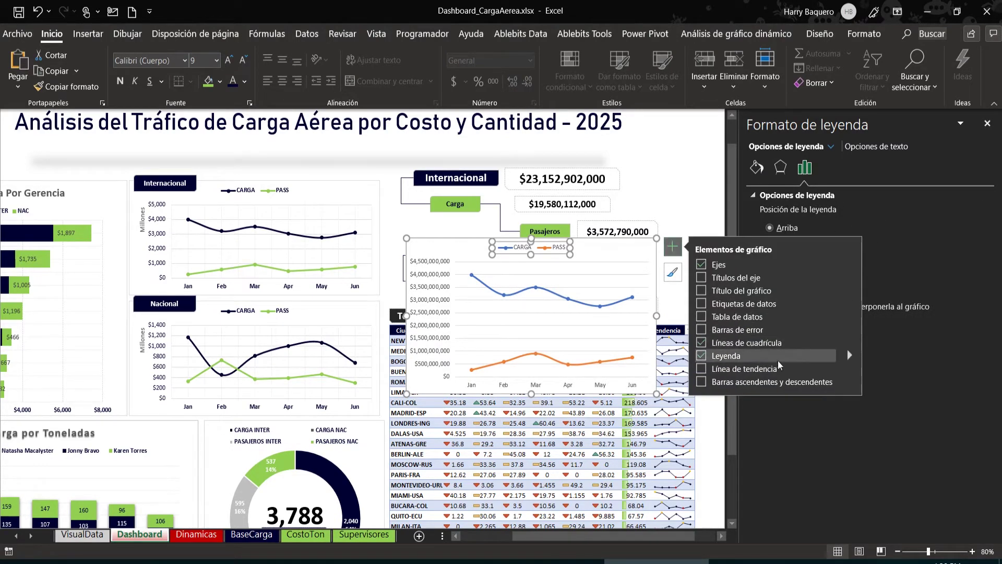
pyautogui.click(850, 353)
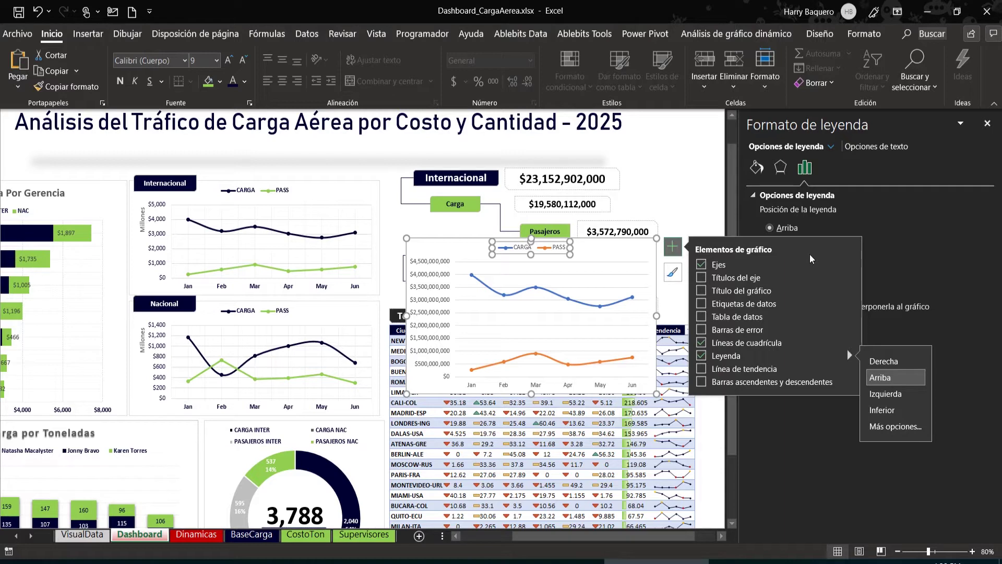
pyautogui.click(611, 251)
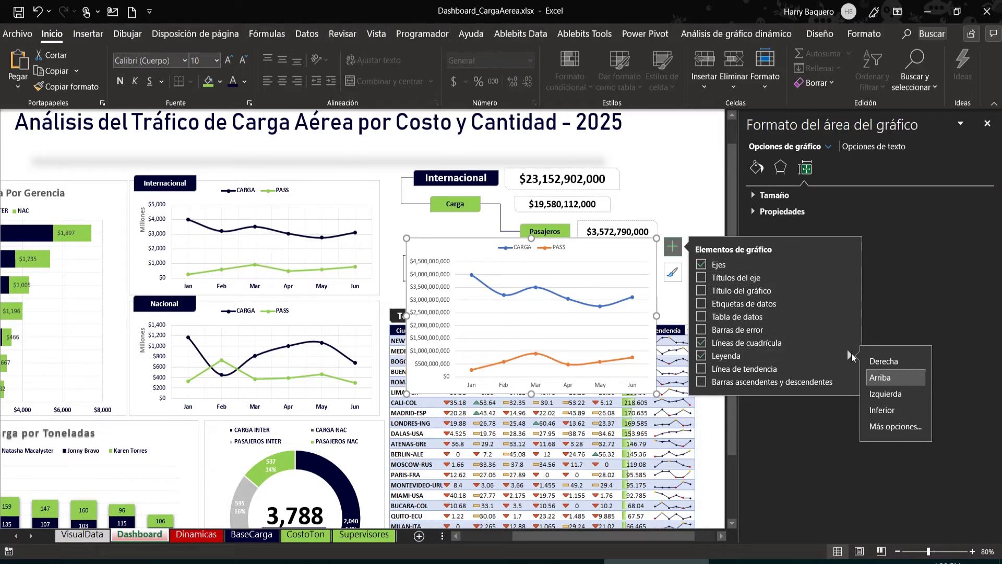
pyautogui.moveTo(849, 343)
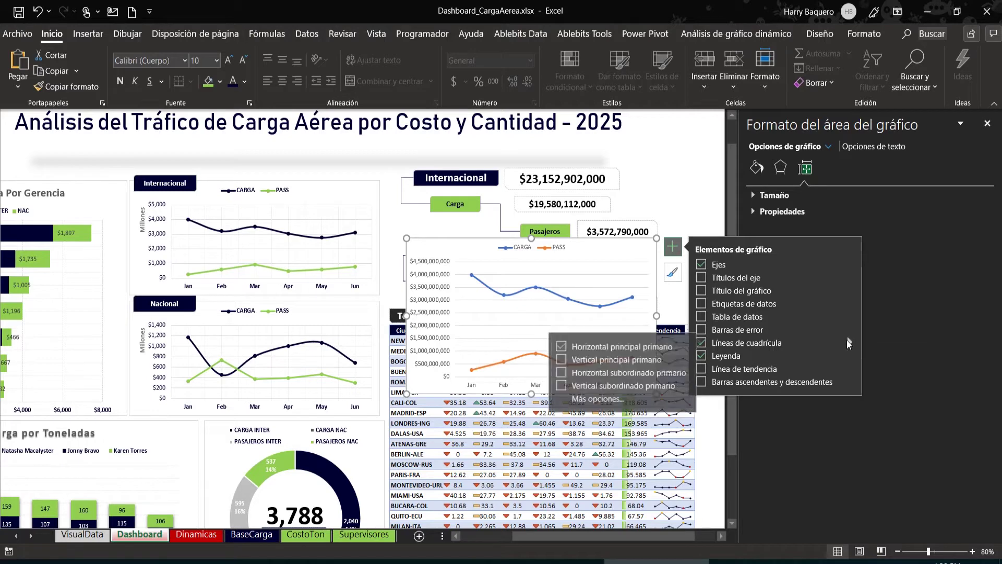
pyautogui.click(626, 364)
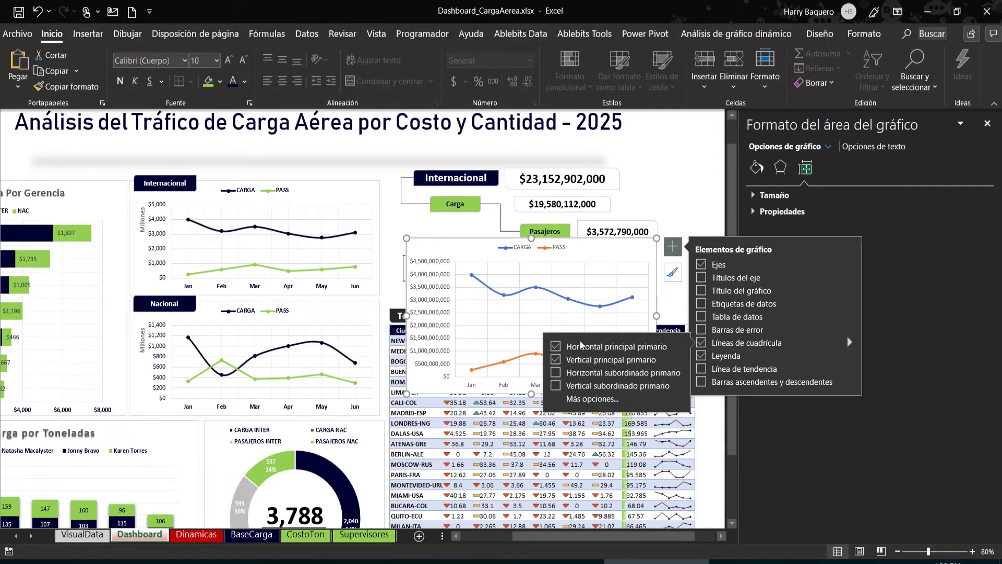
# Step: Format the CARGA series line in the new chart as a solid line in the recent dark blue
pyautogui.click(618, 305)
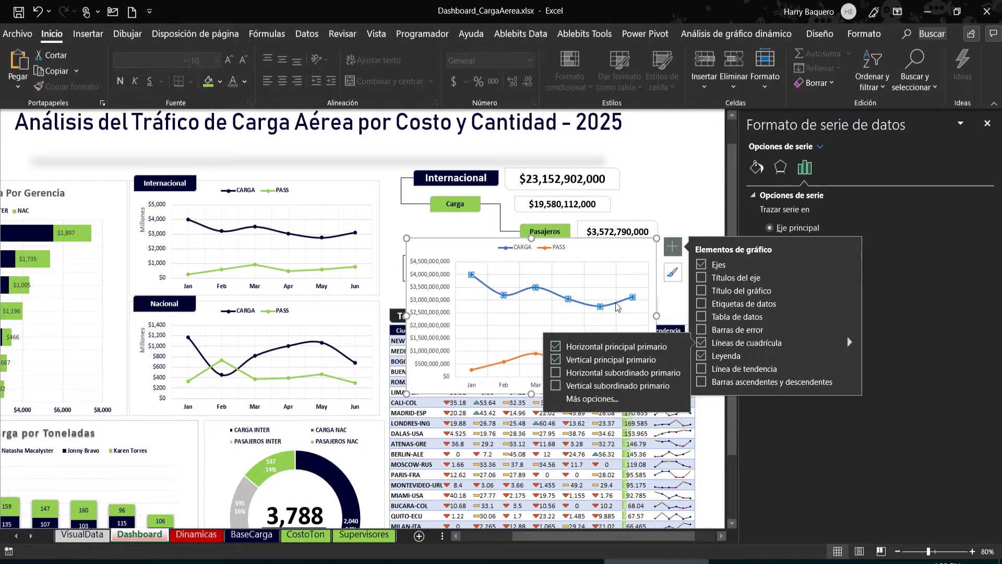
pyautogui.click(673, 247)
pyautogui.click(759, 173)
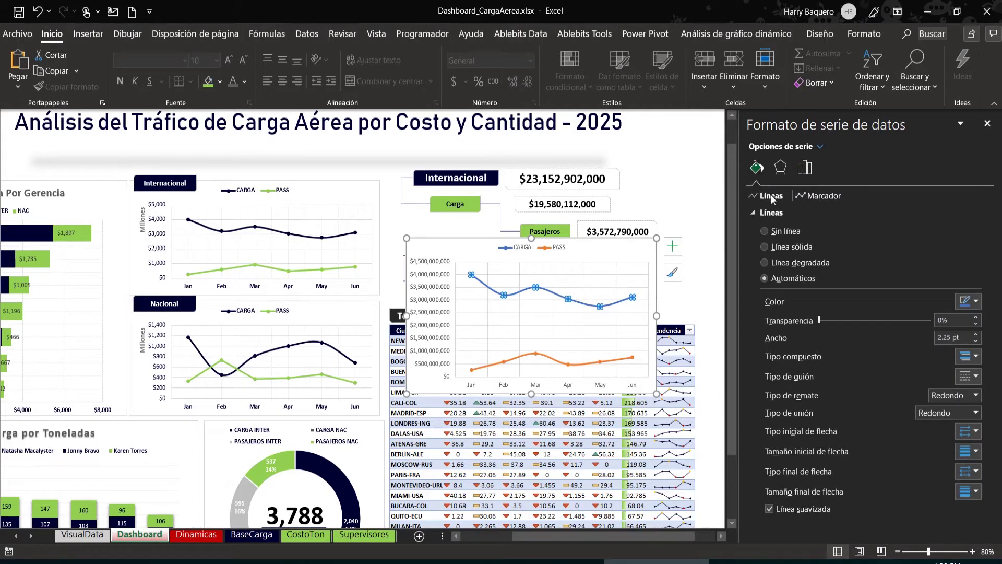
pyautogui.click(785, 249)
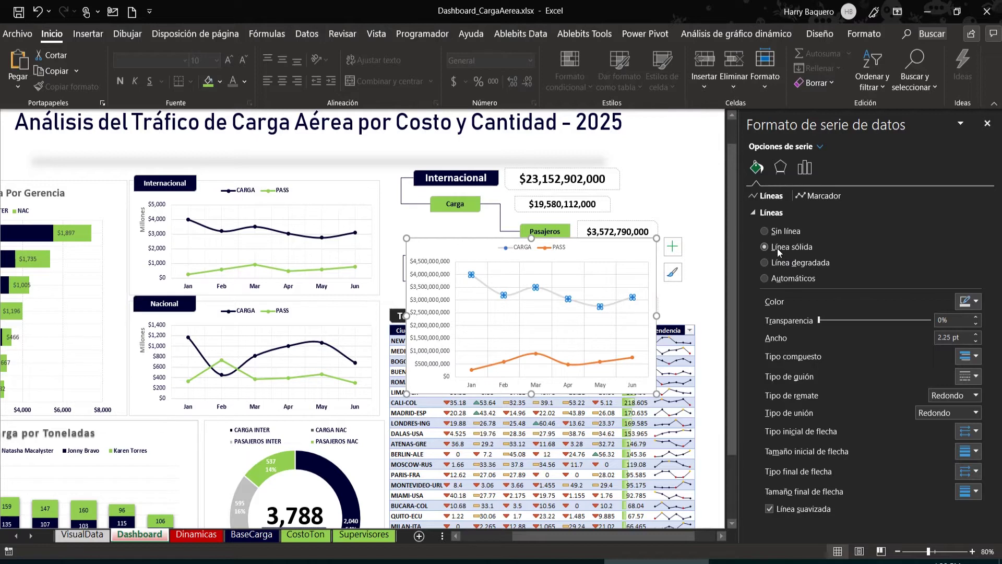
pyautogui.click(970, 302)
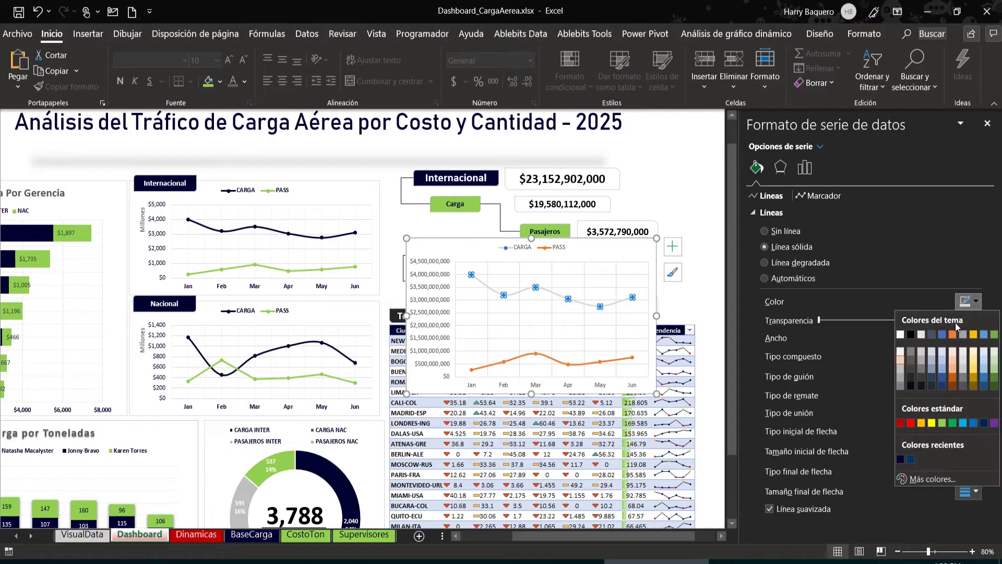
pyautogui.click(900, 459)
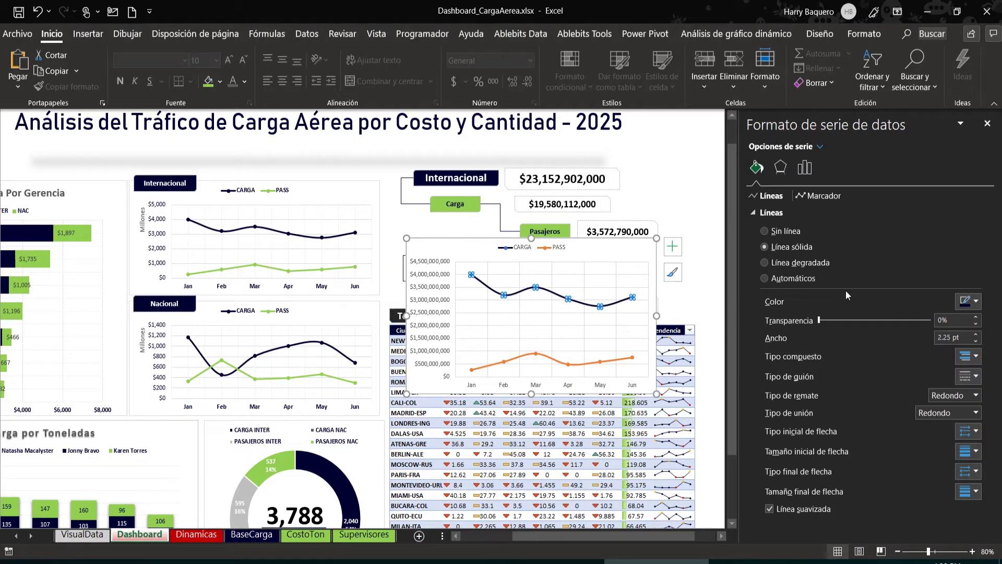
# Step: Use the built-in circle marker for the CARGA series and give the markers a solid dark blue fill
pyautogui.click(809, 196)
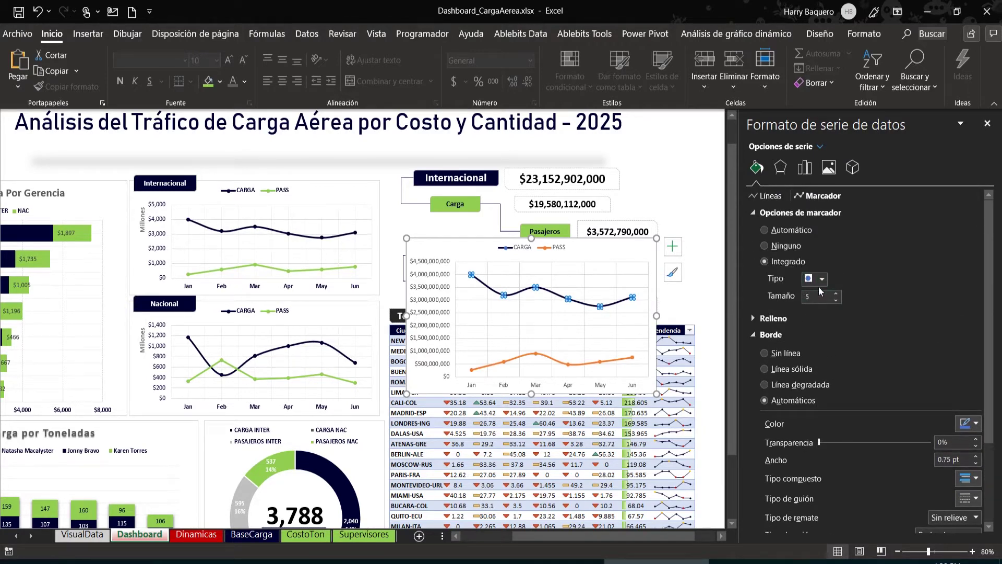
pyautogui.click(822, 279)
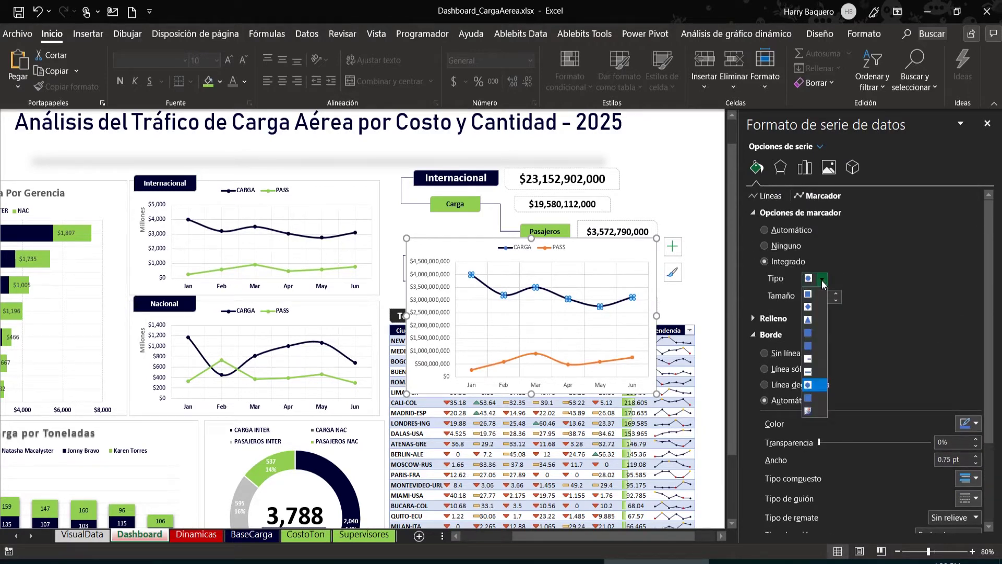
pyautogui.click(824, 386)
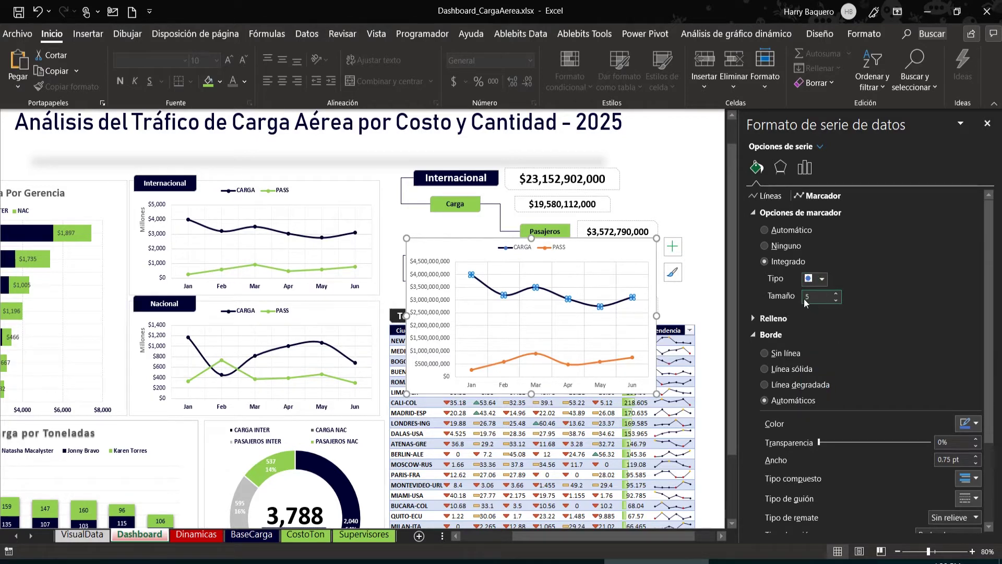
pyautogui.click(785, 320)
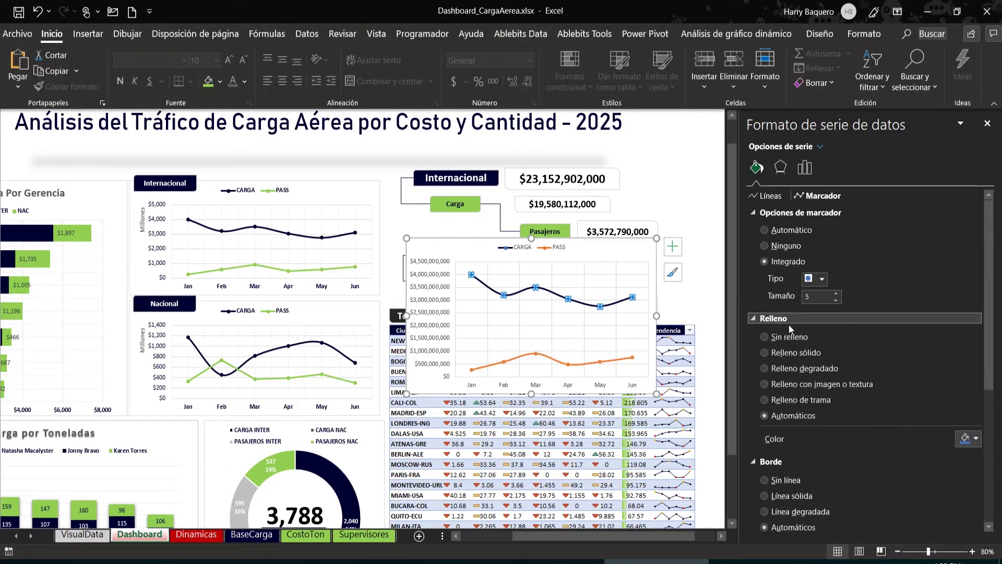
pyautogui.click(795, 354)
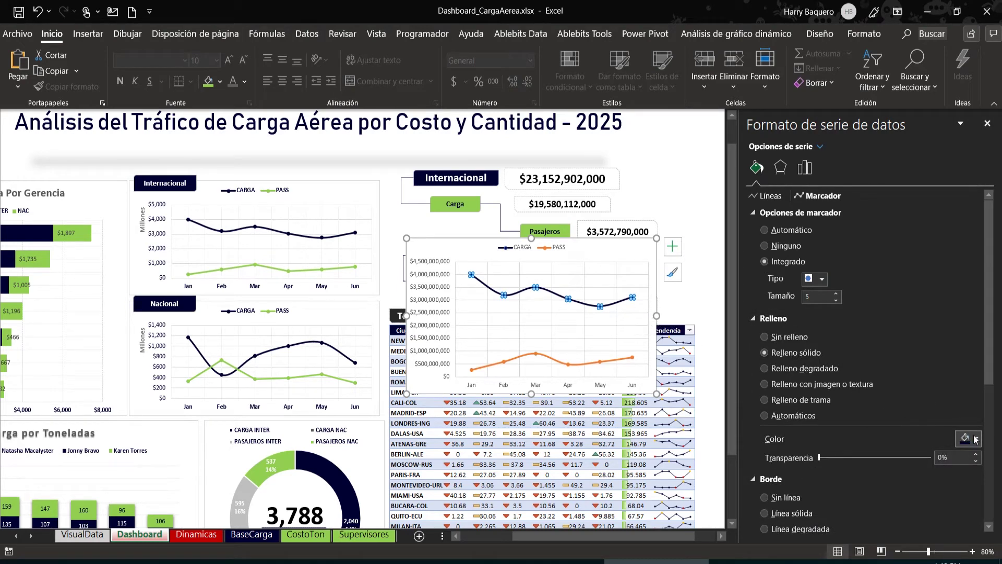
# Step: Give the CARGA series markers a solid dark red border
pyautogui.scroll(-5, 903, 418)
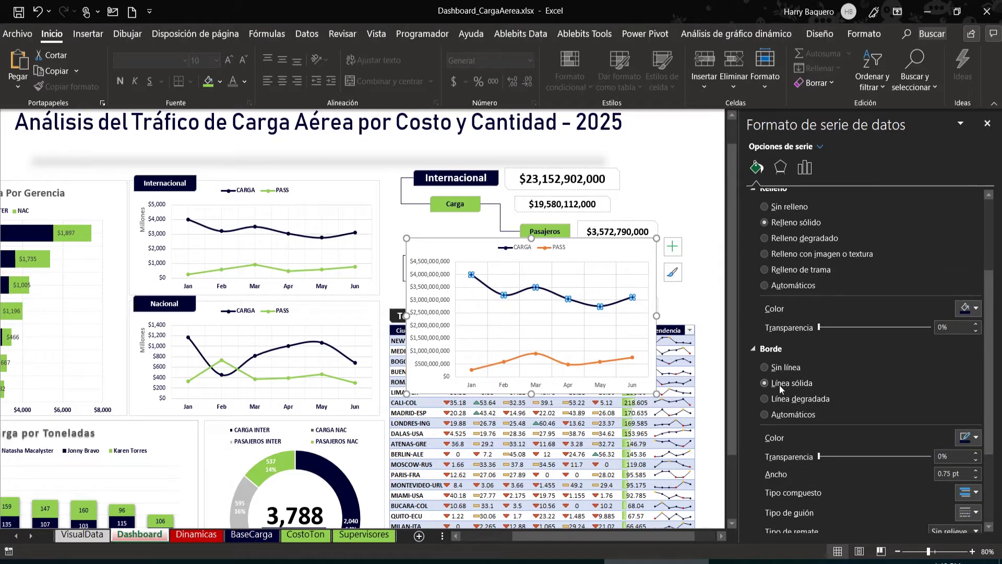
pyautogui.click(974, 438)
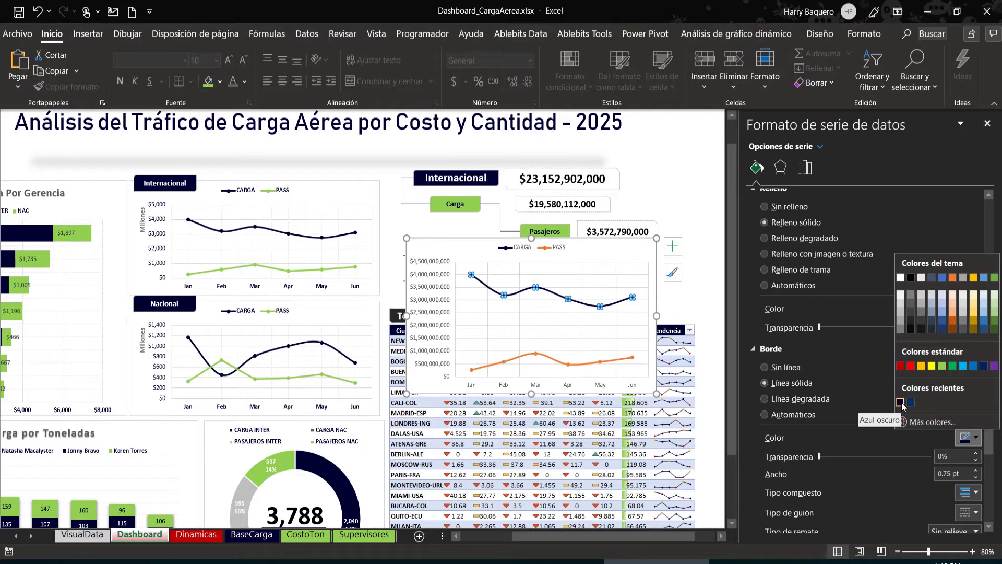
pyautogui.click(901, 366)
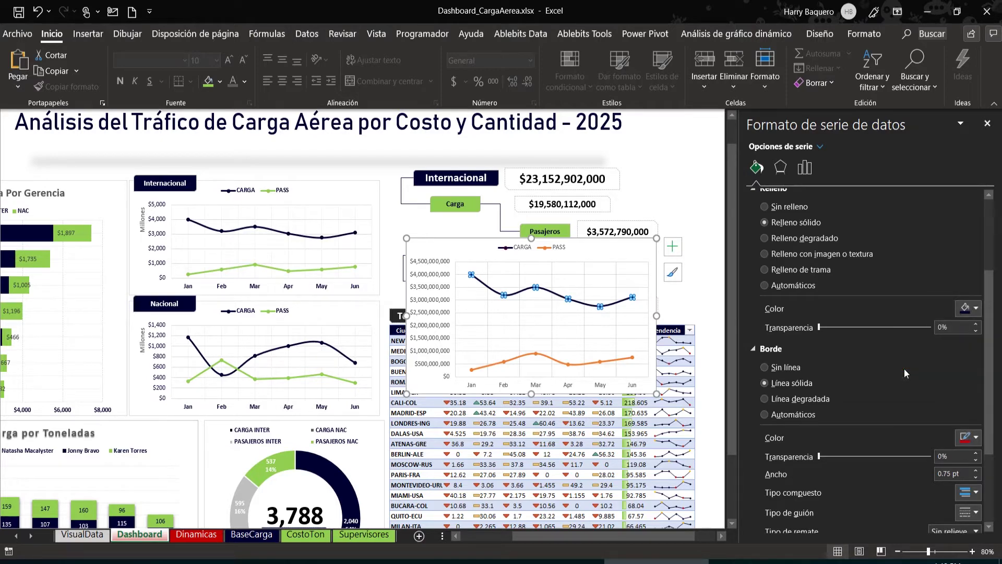
pyautogui.click(645, 251)
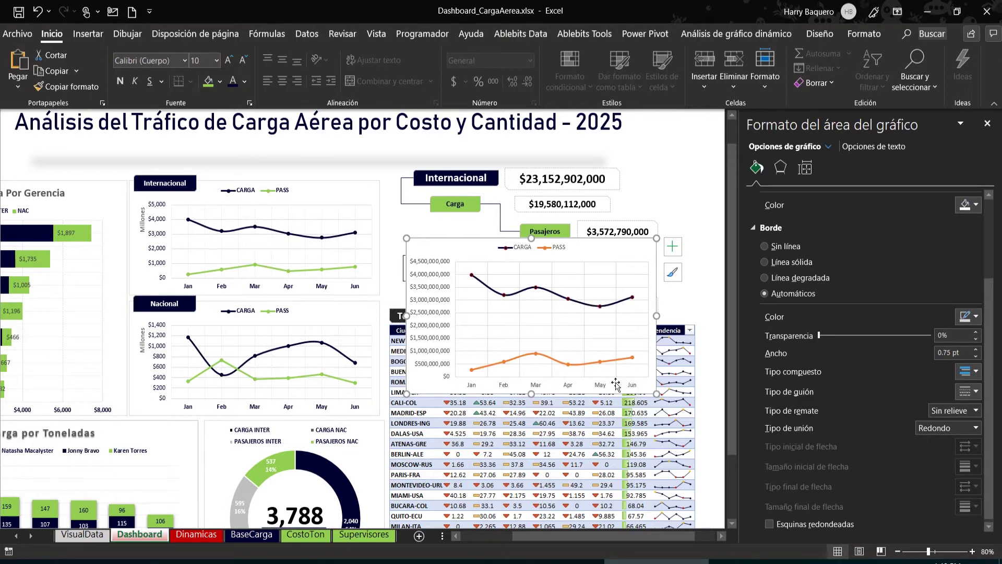
# Step: Turn on the smoothed line for the Nacional chart's PASS series and check that setting on the Internacional chart's PASS series
pyautogui.click(268, 379)
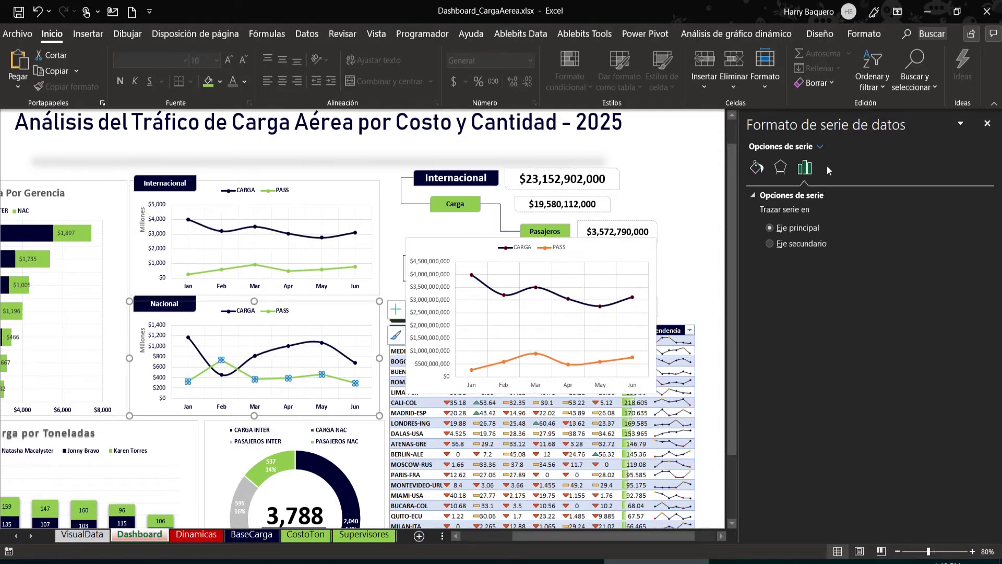
pyautogui.click(757, 169)
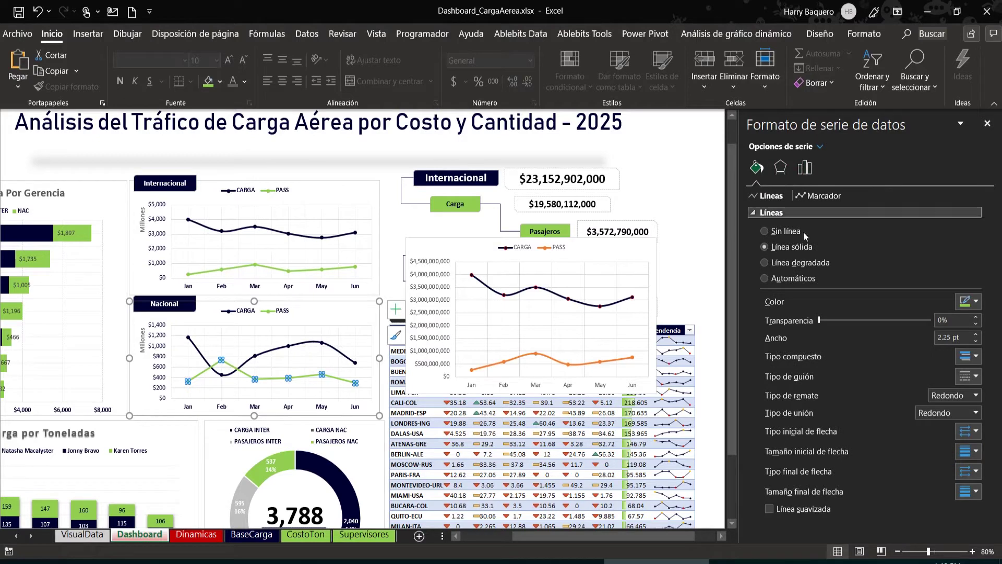
pyautogui.click(807, 509)
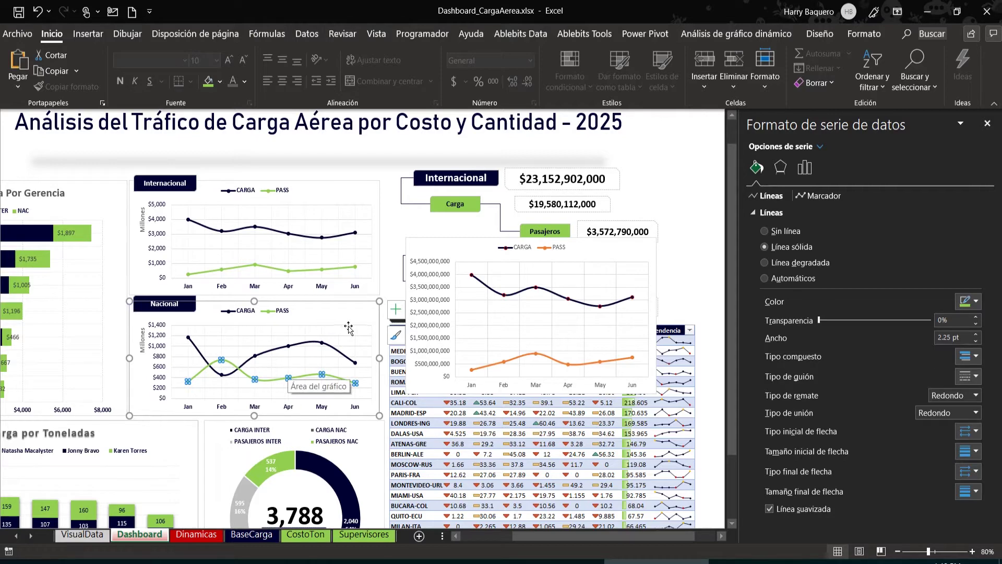
pyautogui.click(343, 268)
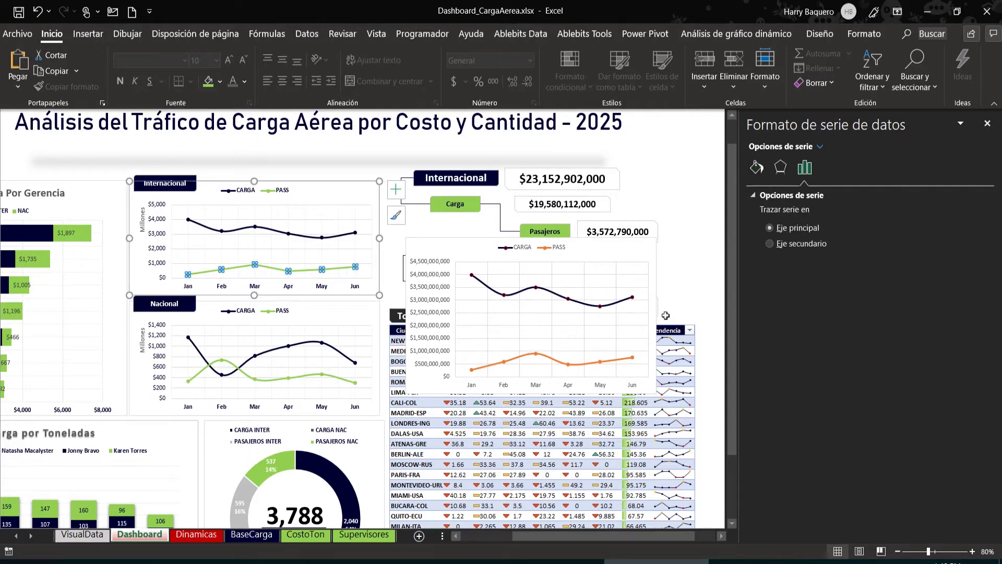
pyautogui.click(755, 168)
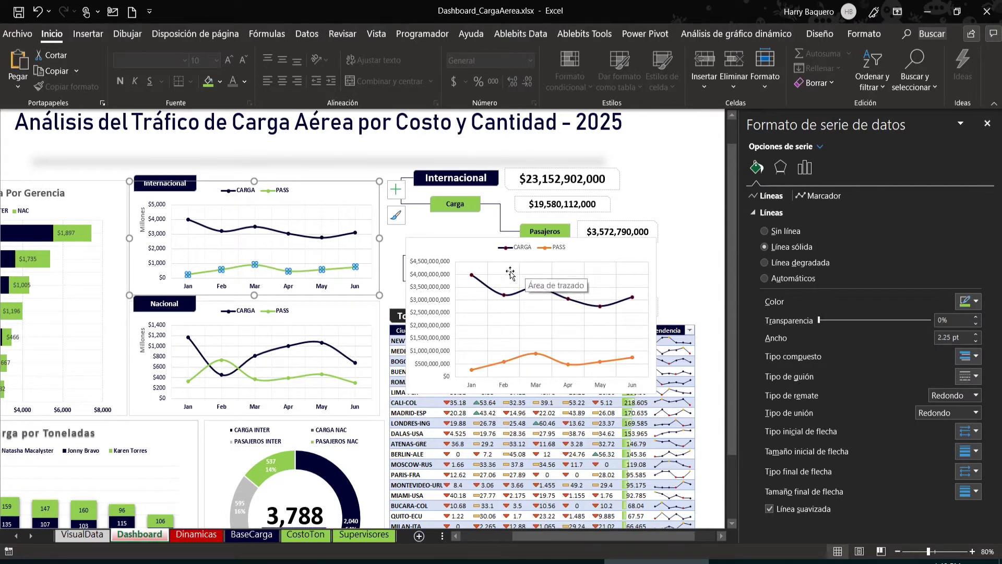
# Step: Check the number format category options for the new chart's vertical axis
pyautogui.click(436, 268)
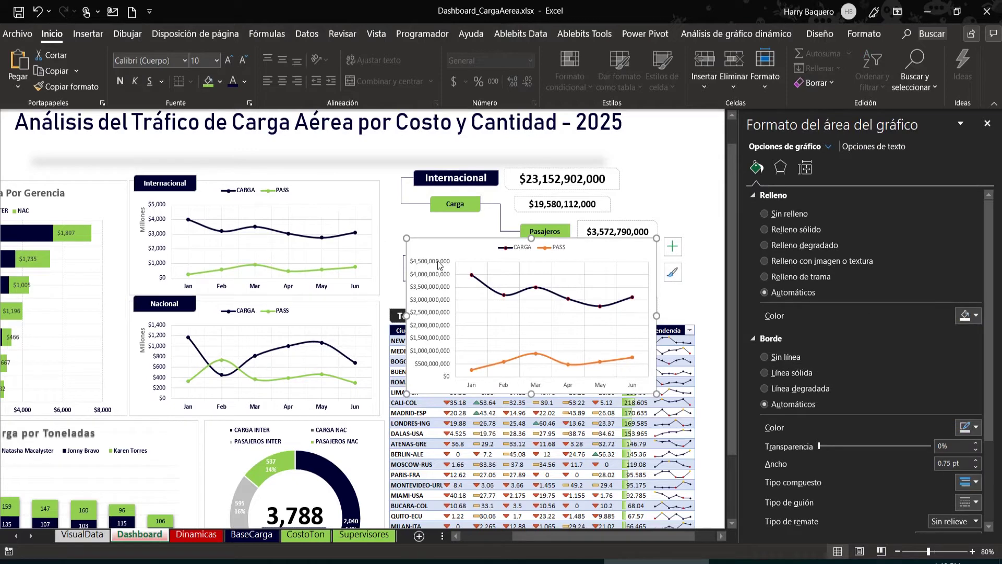
pyautogui.click(439, 264)
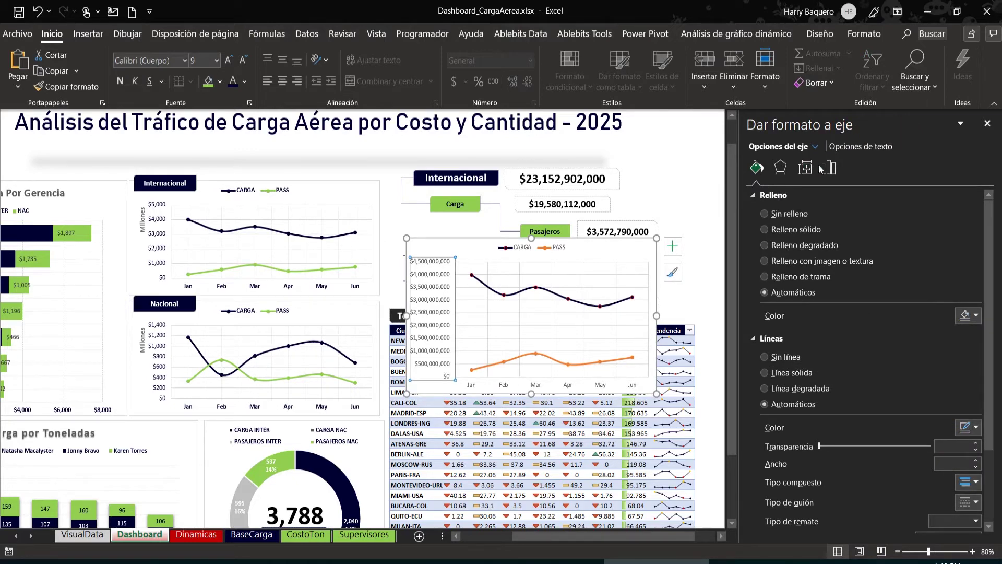
pyautogui.click(828, 168)
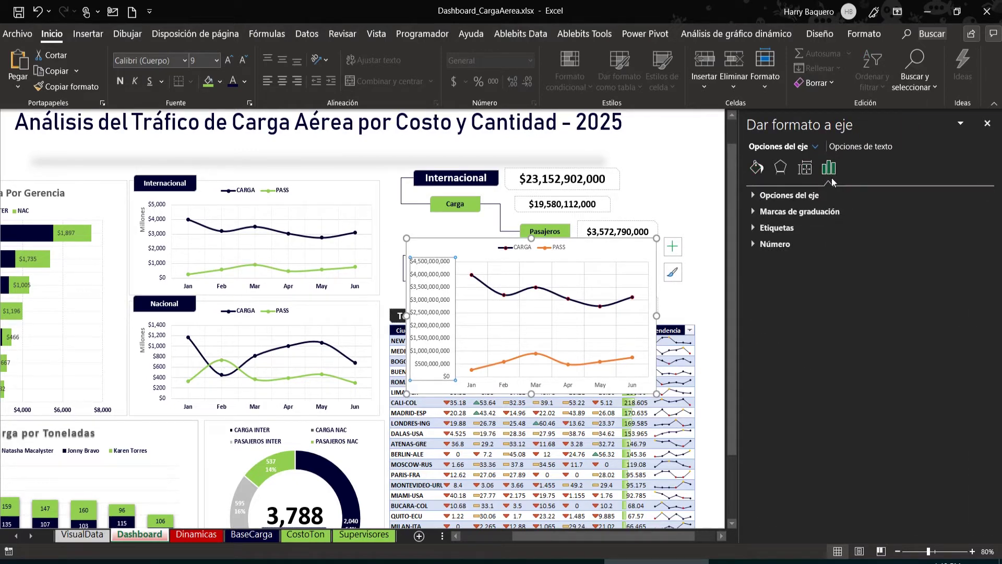
pyautogui.click(776, 245)
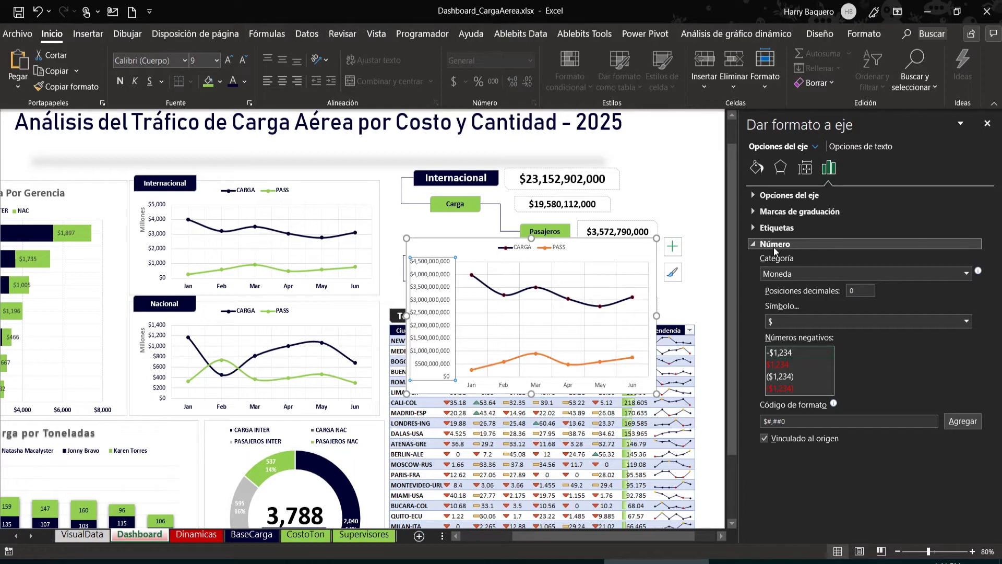
pyautogui.click(967, 274)
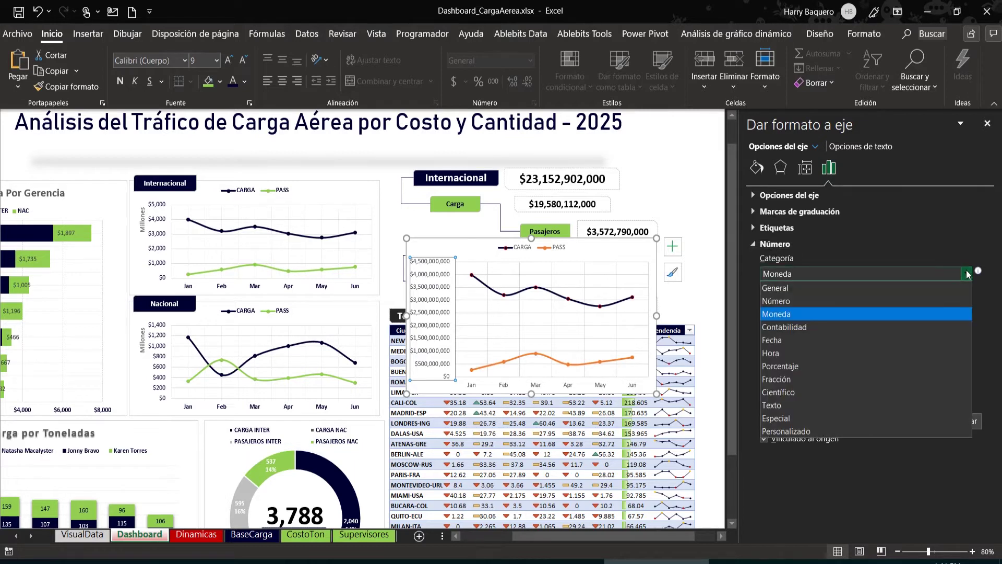
pyautogui.click(966, 274)
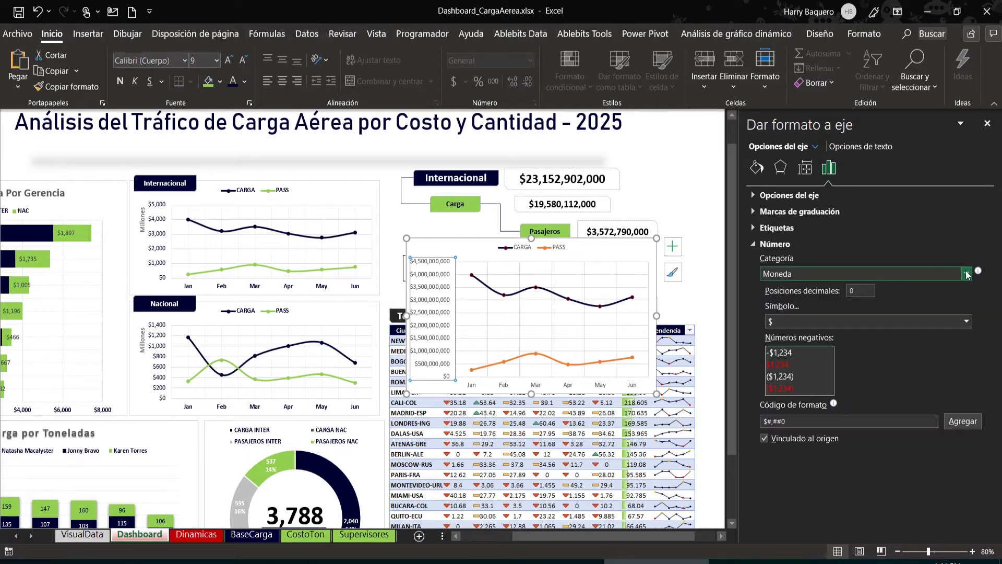
# Step: Set the display units of the new chart's vertical axis to Millones
pyautogui.click(755, 242)
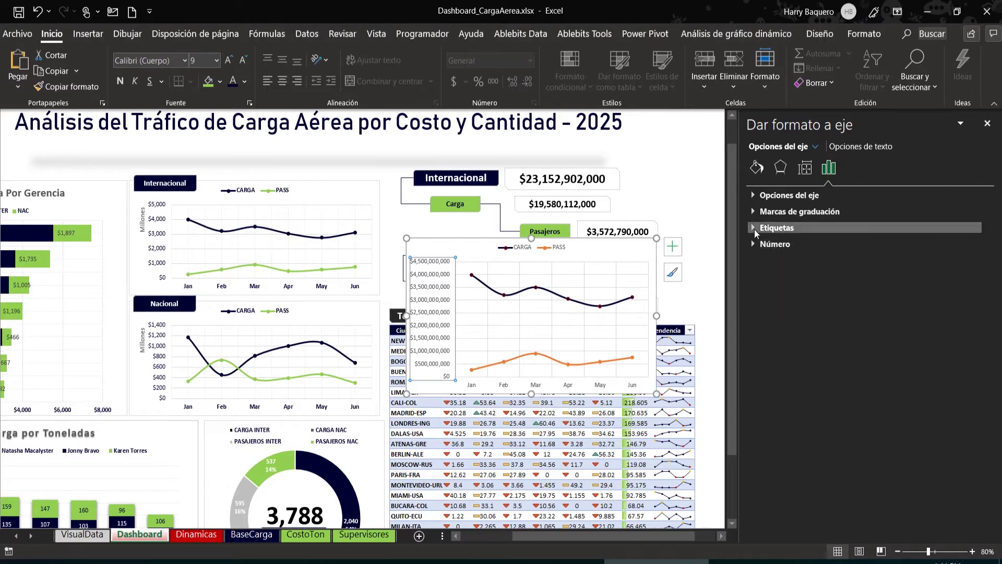
pyautogui.click(754, 228)
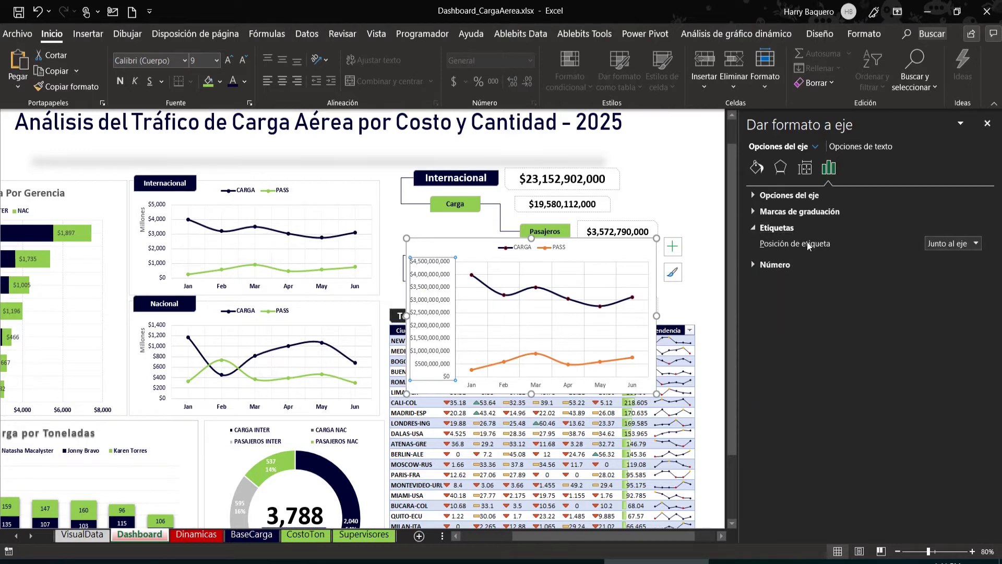
pyautogui.click(754, 211)
pyautogui.click(753, 196)
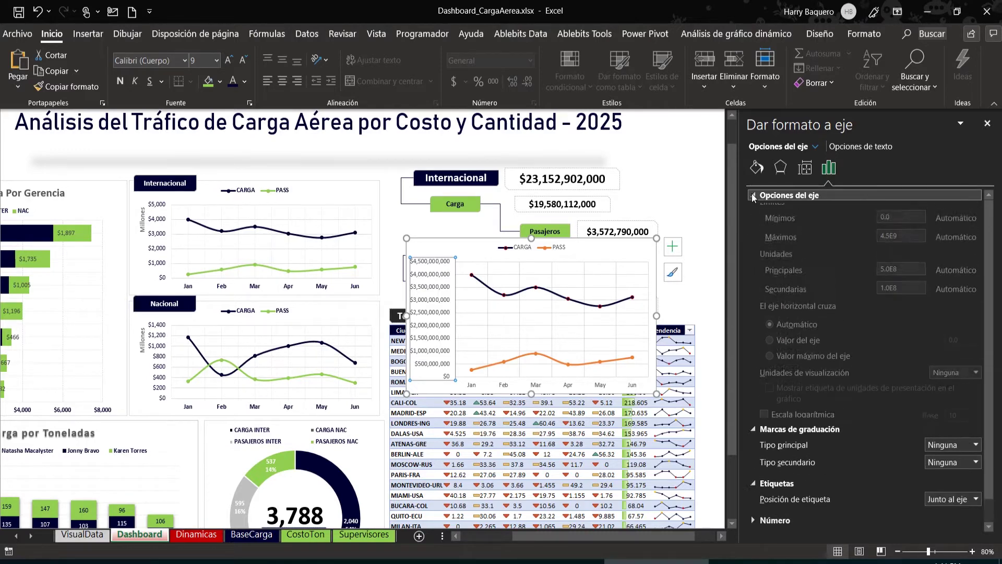
pyautogui.click(976, 381)
pyautogui.click(774, 383)
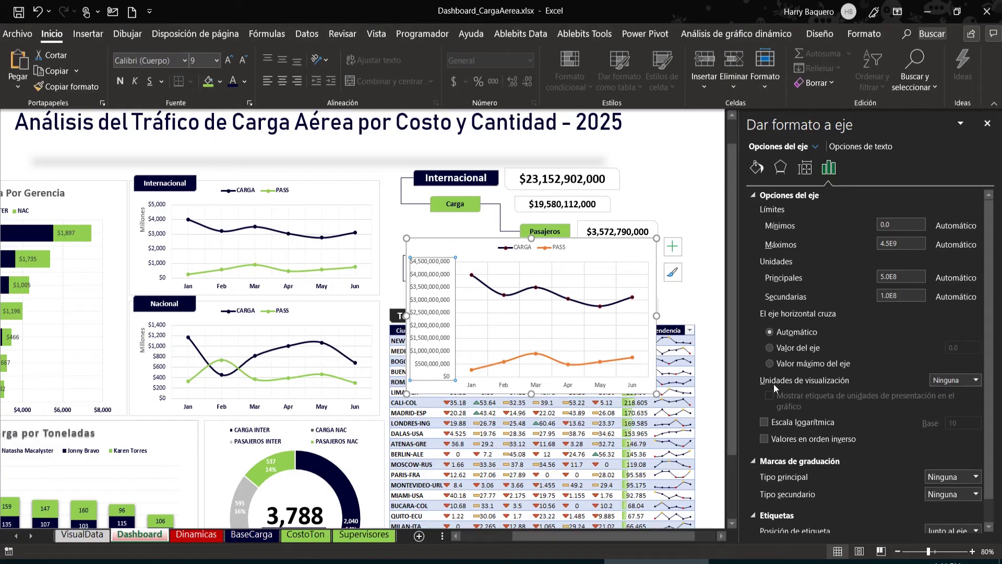
pyautogui.click(976, 380)
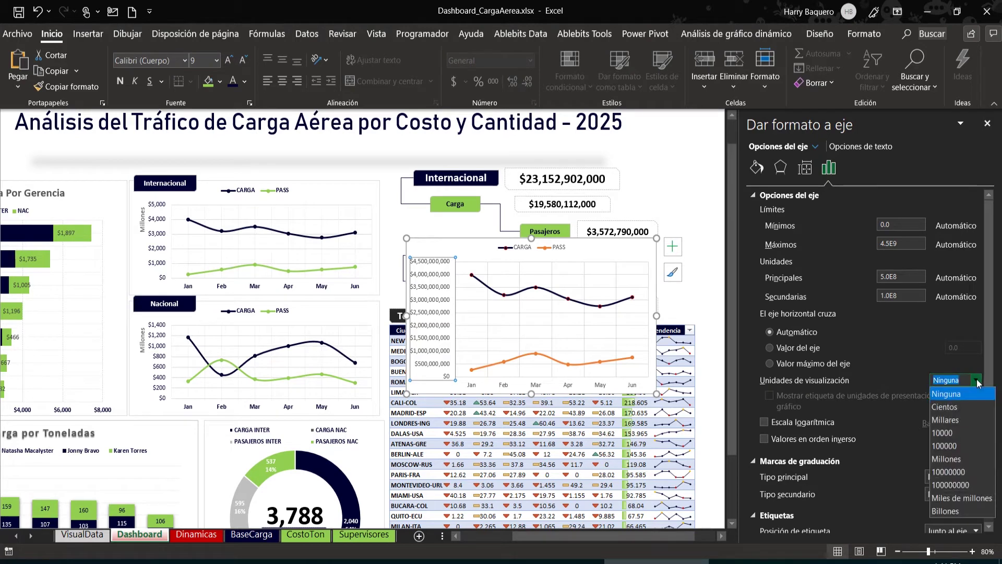
pyautogui.click(957, 458)
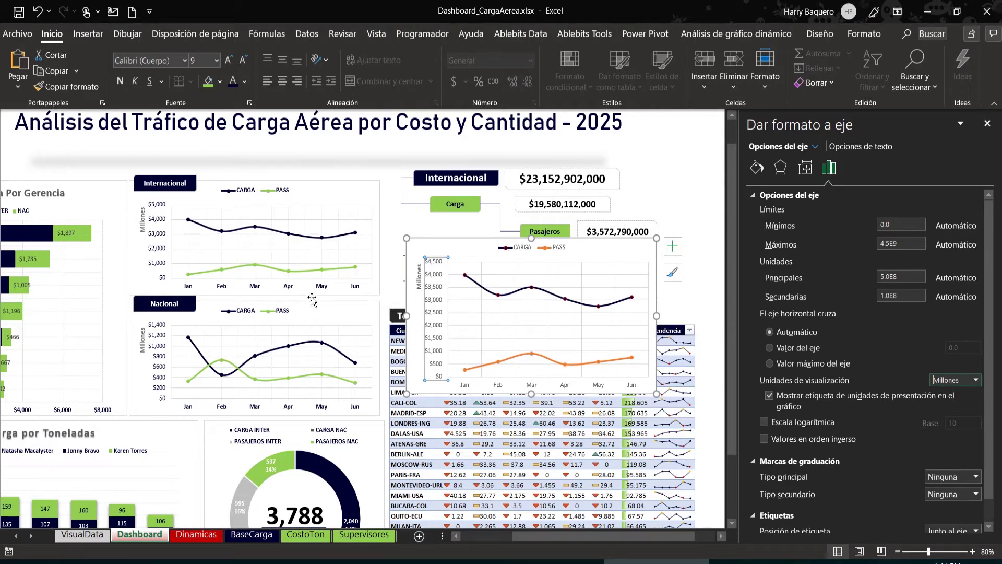
# Step: Close the axis formatting and delete the new line chart from the Dashboard
pyautogui.click(987, 123)
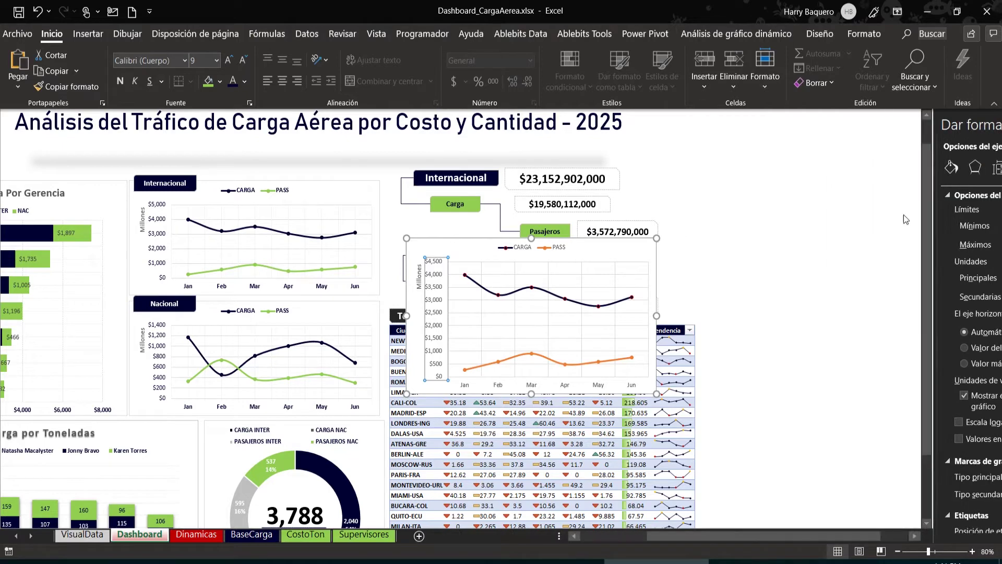
pyautogui.click(597, 249)
pyautogui.press('Delete')
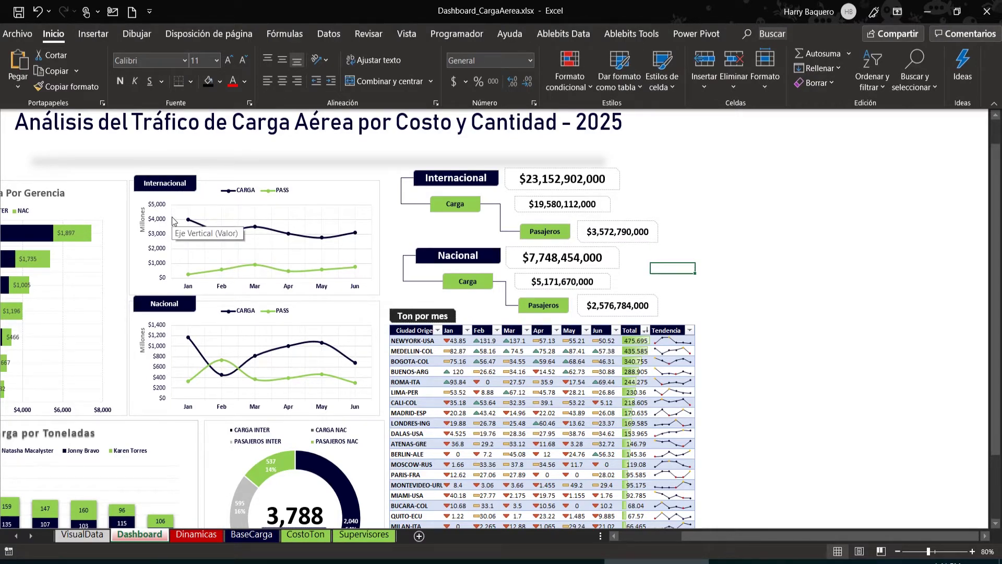
# Step: Insert a text box about 1.67 by 0.32 inches in the empty area beside the Internacional totals, reading "Internacional"
pyautogui.click(94, 34)
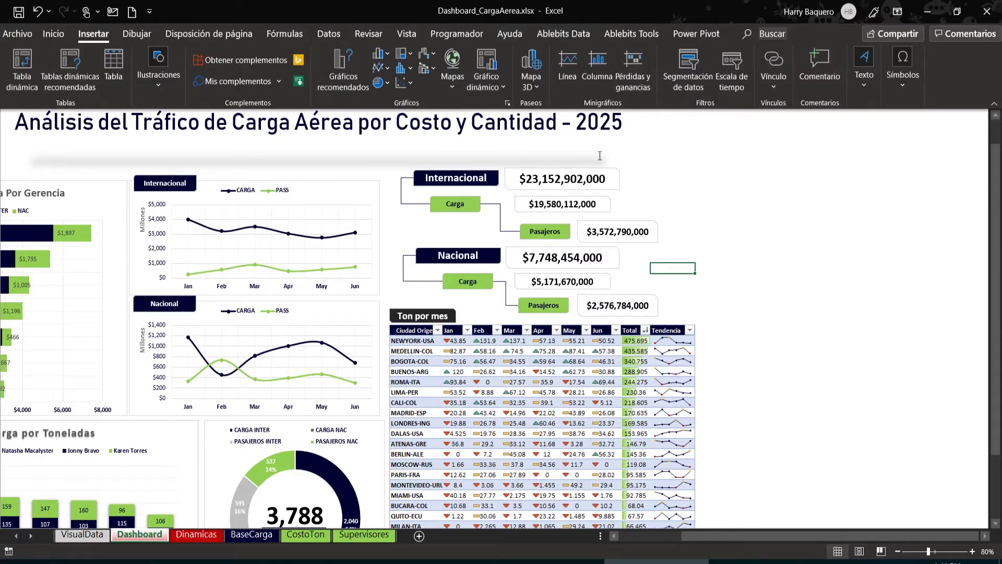
pyautogui.click(867, 86)
pyautogui.click(851, 128)
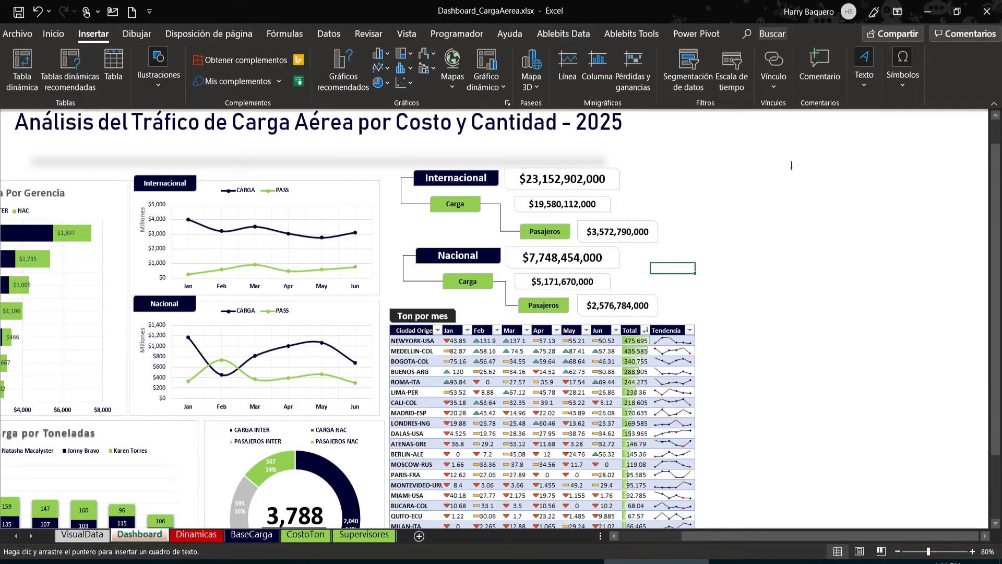
pyautogui.moveTo(652, 190); pyautogui.dragTo(737, 207)
pyautogui.write('Internacional')
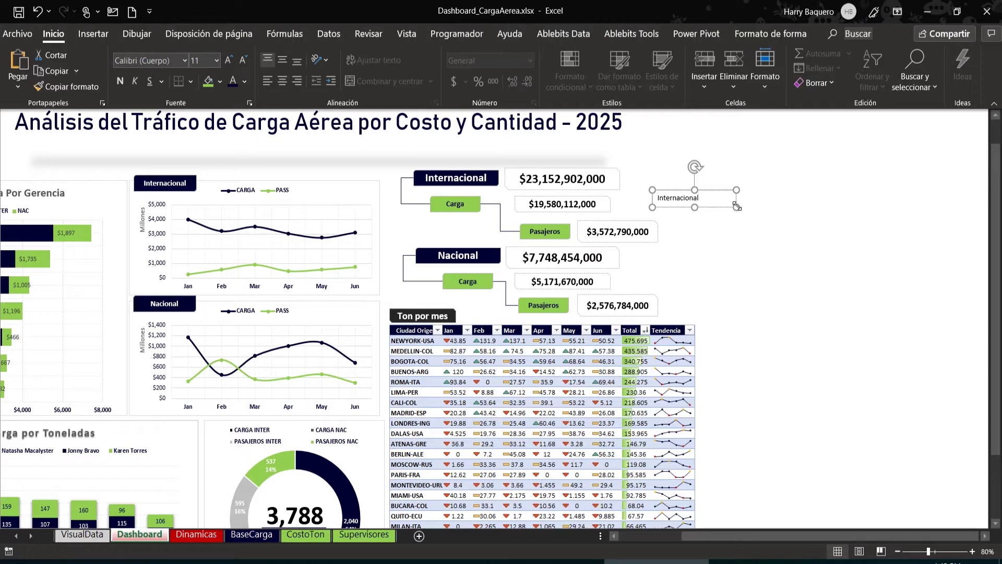
pyautogui.click(755, 207)
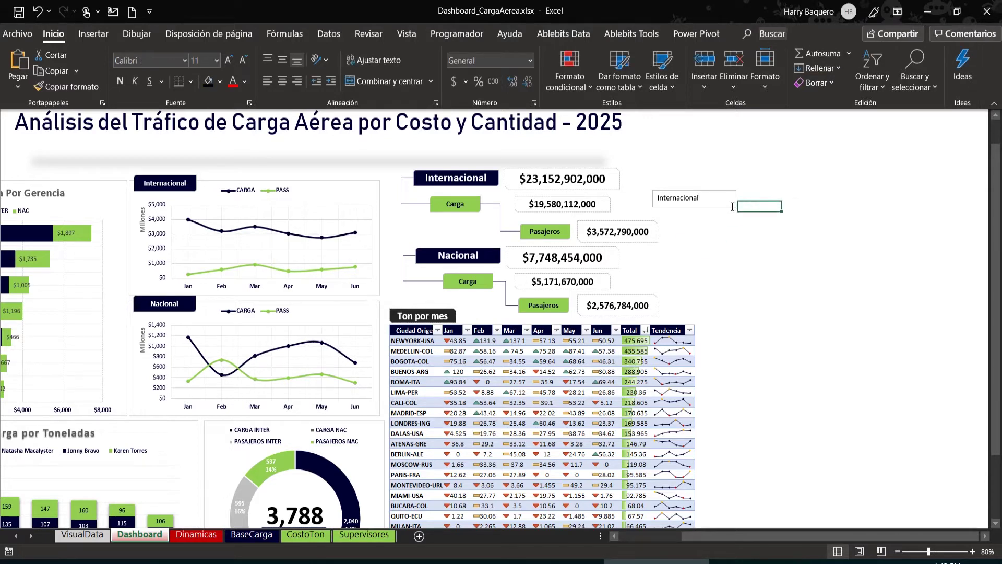
# Step: Change the new text box's shape to a rectangle with rounded diagonal corners
pyautogui.click(723, 203)
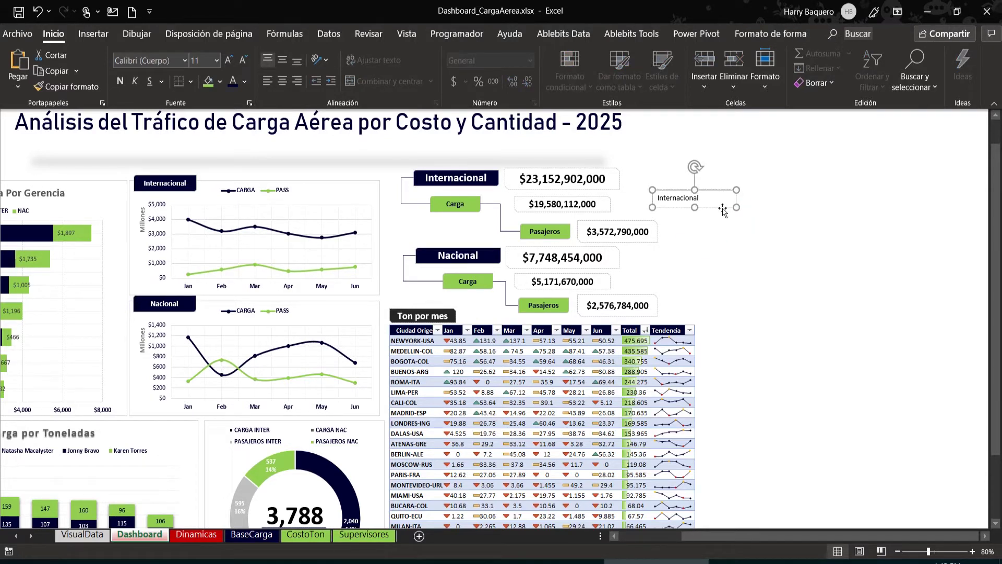
pyautogui.click(783, 35)
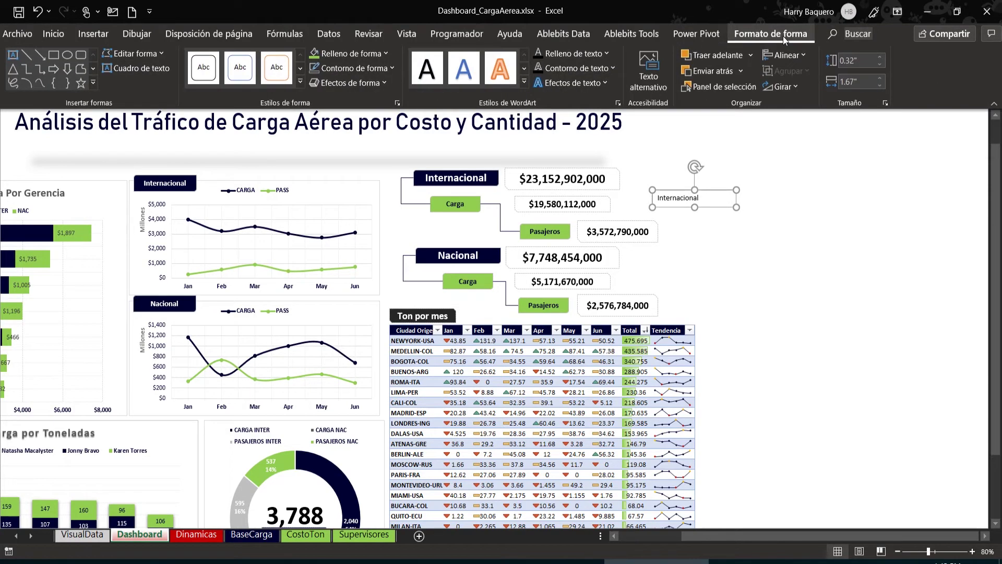
pyautogui.click(145, 56)
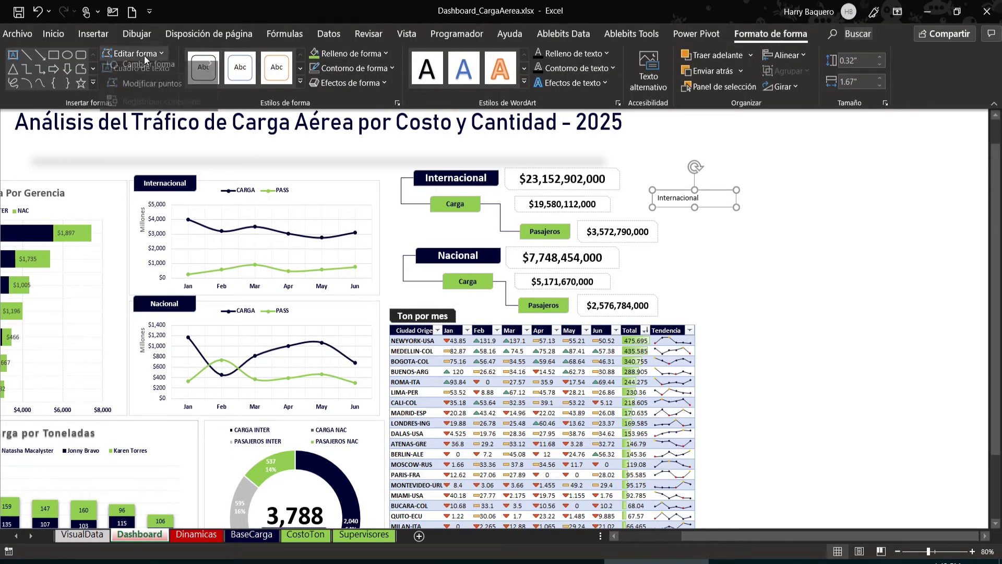
pyautogui.moveTo(141, 67)
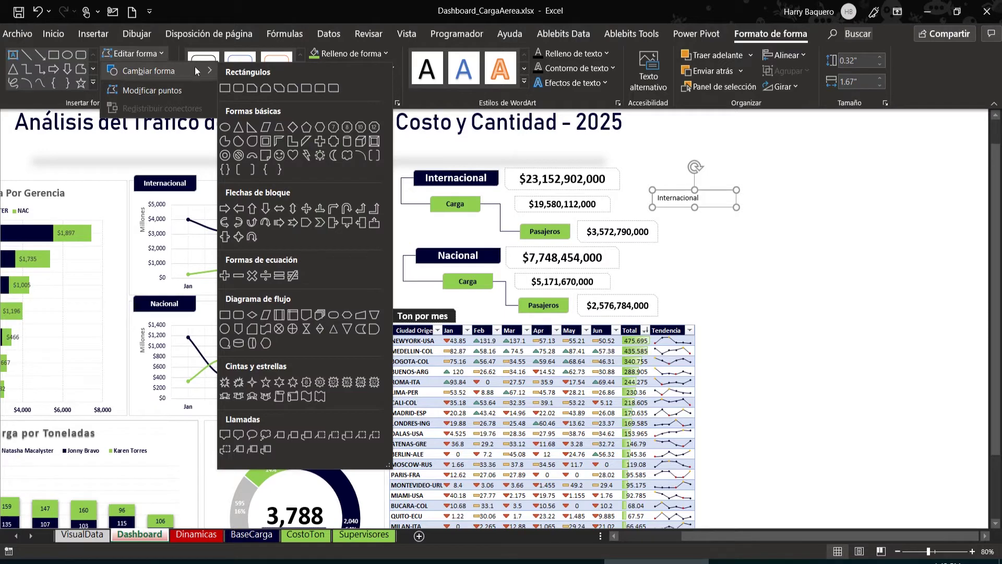
pyautogui.click(333, 89)
# Step: Give the new Internacional label a fill and outline in the recent dark blue
pyautogui.click(340, 56)
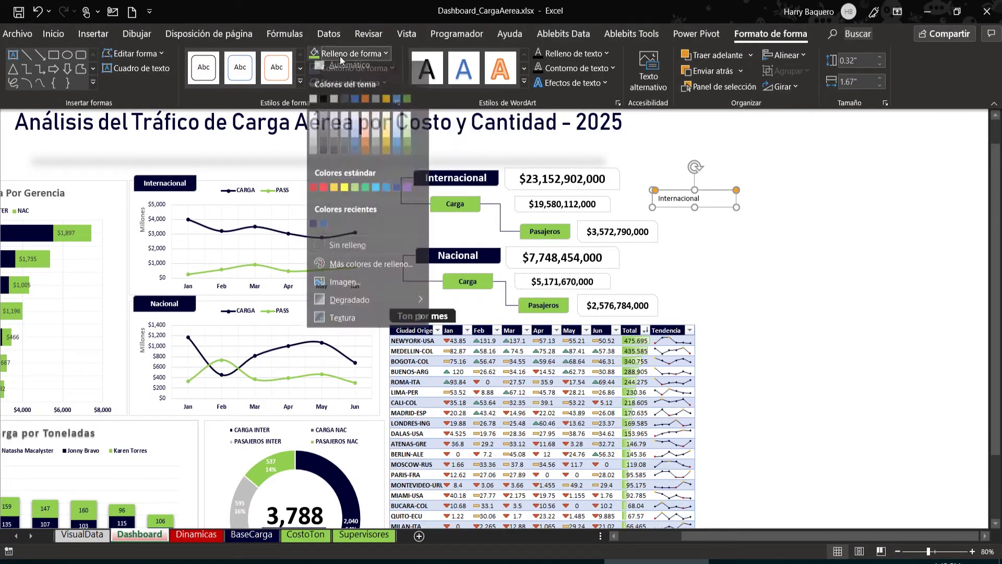
pyautogui.click(313, 231)
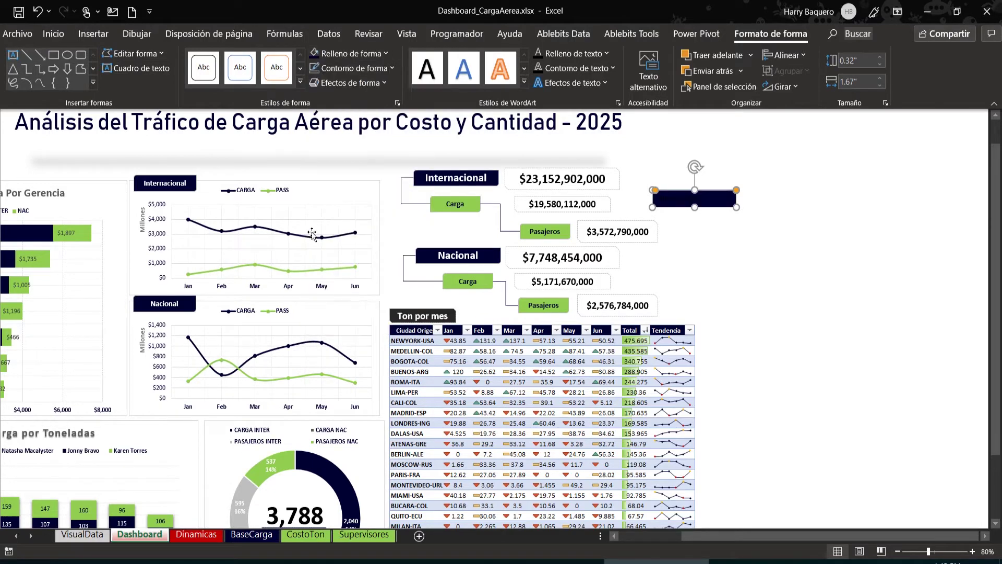
pyautogui.click(338, 70)
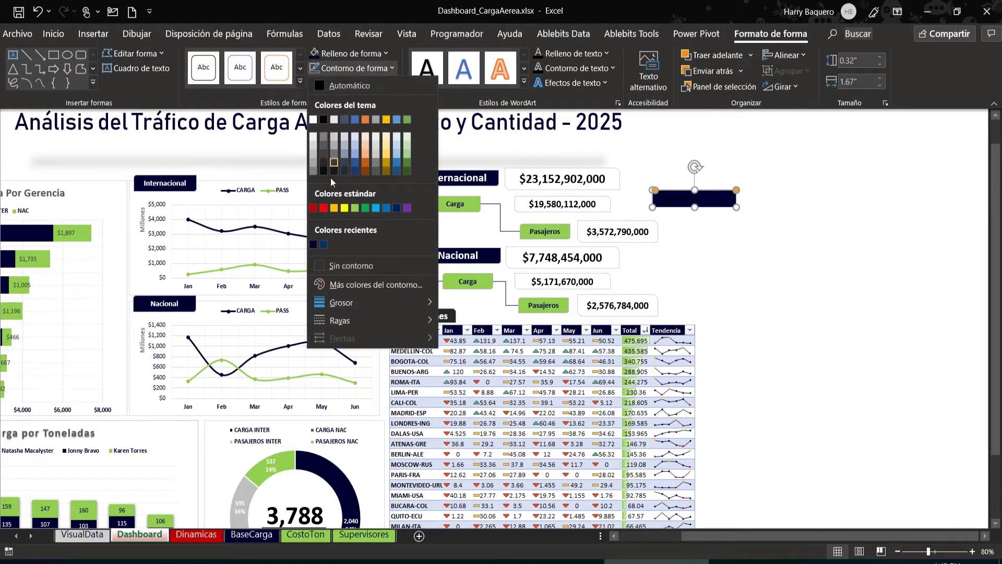
pyautogui.click(313, 244)
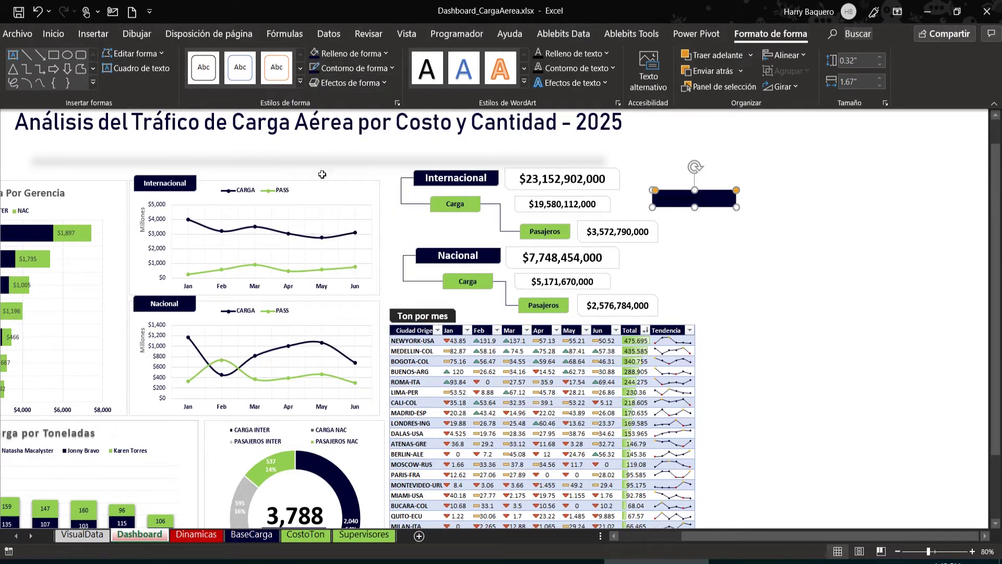
# Step: Make the new label's text white and centre it horizontally and vertically
pyautogui.click(601, 56)
pyautogui.click(539, 105)
pyautogui.click(55, 34)
pyautogui.click(280, 61)
pyautogui.click(281, 81)
# Step: Make the new label's text bold and increase its font size to 14
pyautogui.click(123, 82)
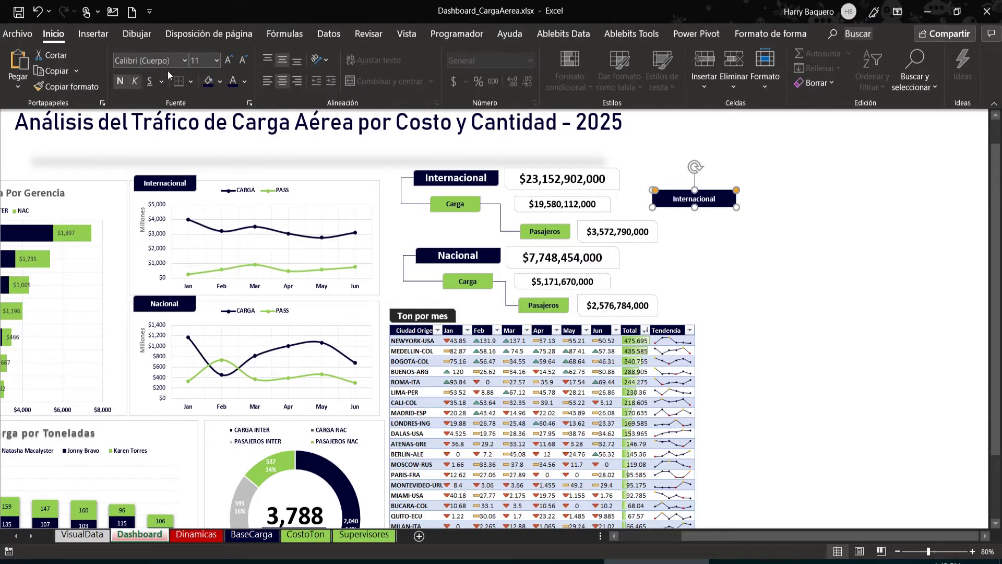
pyautogui.click(229, 62)
pyautogui.click(230, 61)
# Step: Try the new label above the Internacional chart, move it back to the empty area and delete it
pyautogui.moveTo(723, 191); pyautogui.dragTo(200, 154)
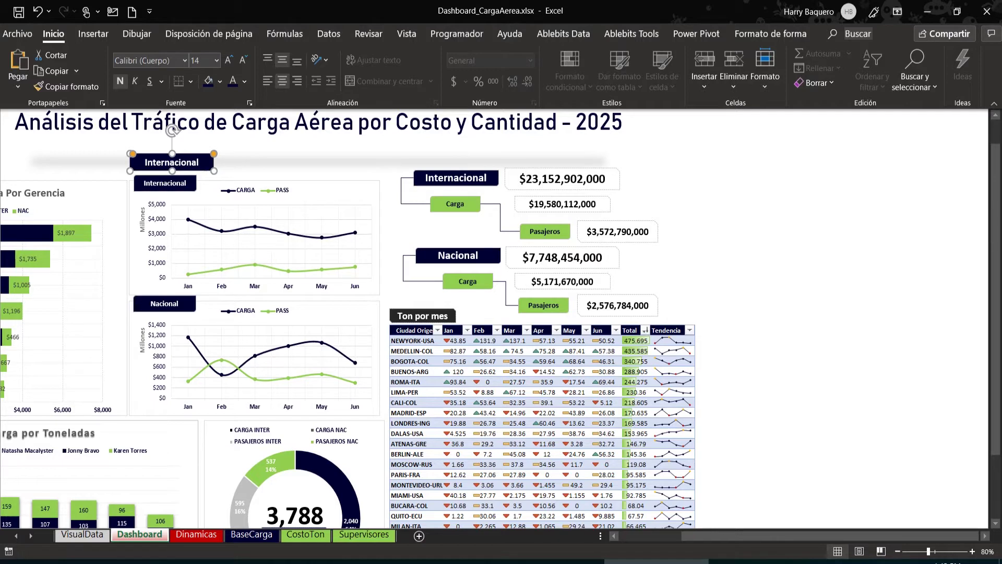
pyautogui.moveTo(201, 155); pyautogui.dragTo(831, 171)
pyautogui.press('Delete')
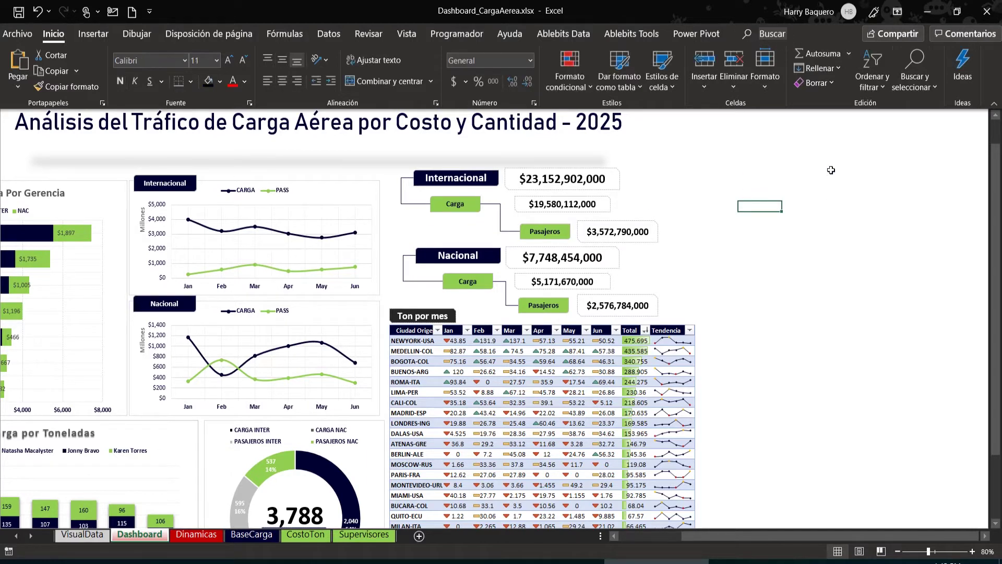
# Step: Duplicate the Internacional chart's label twice, leaving one copy above it and placing the other above the Internacional totals
pyautogui.click(176, 176)
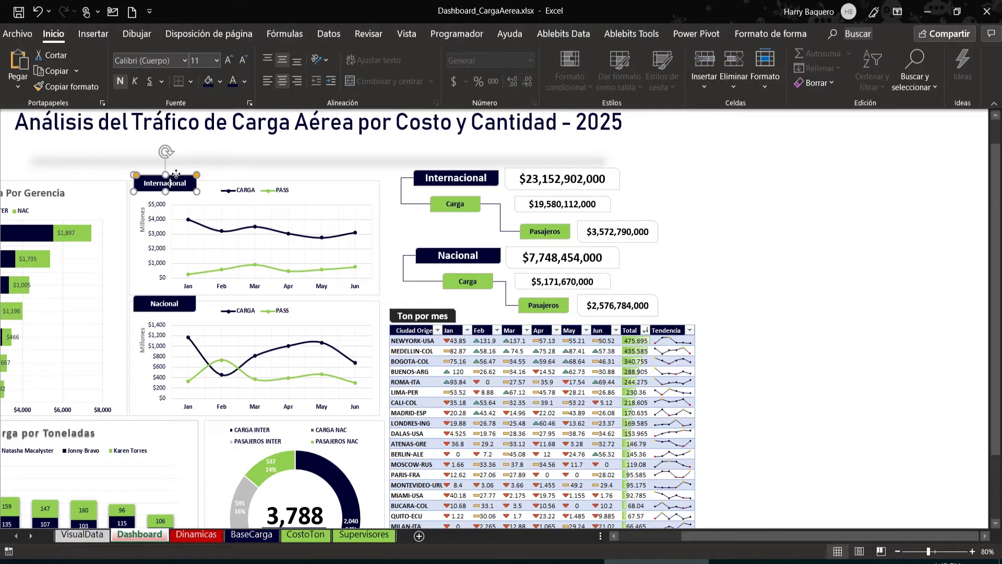
pyautogui.moveTo(177, 174); pyautogui.dragTo(176, 164)
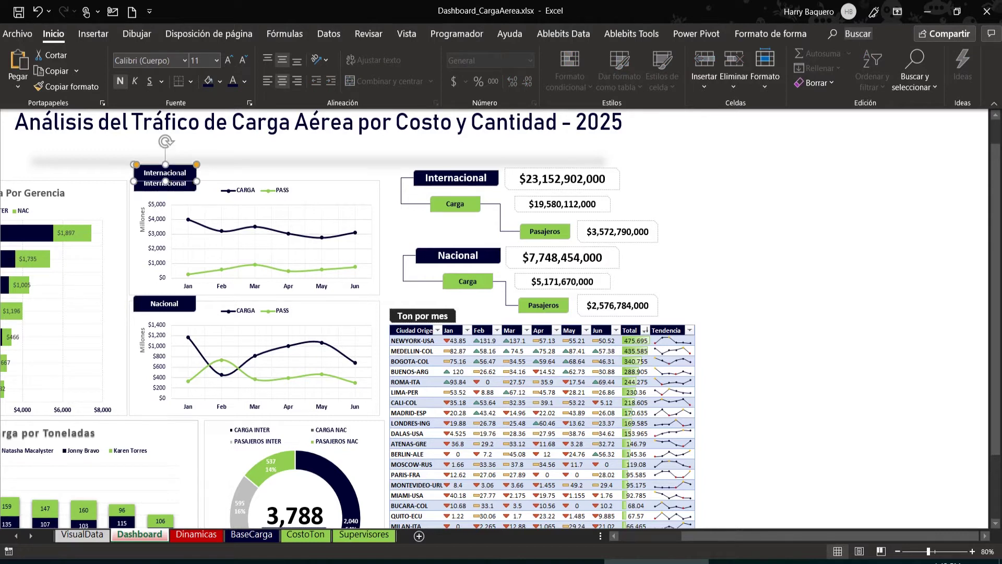
pyautogui.hotkey('ctrl', 'd')
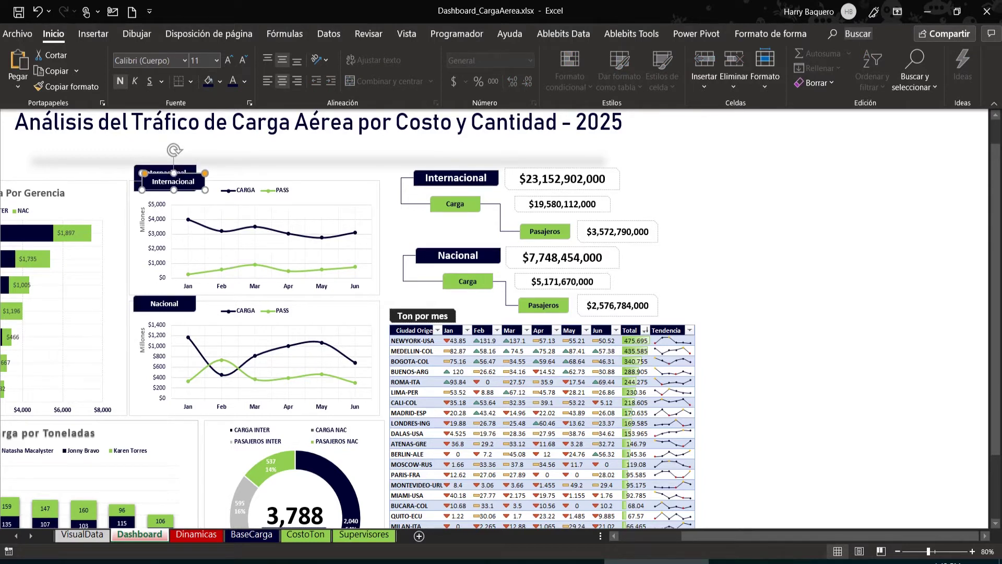
pyautogui.moveTo(189, 176); pyautogui.dragTo(450, 145)
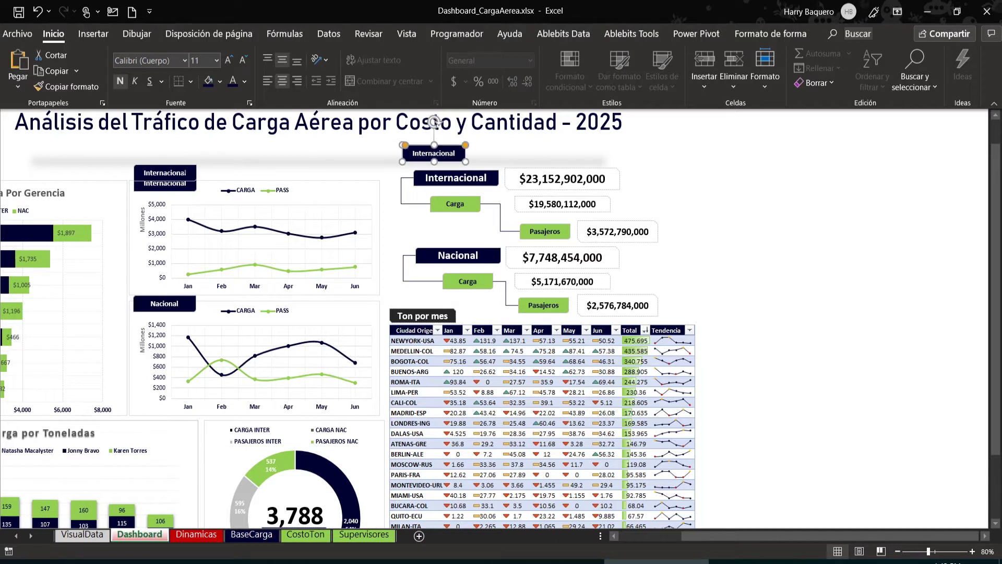
# Step: Move the remaining copy away from the Internacional chart's label and delete it
pyautogui.click(187, 167)
pyautogui.moveTo(186, 166); pyautogui.dragTo(355, 163)
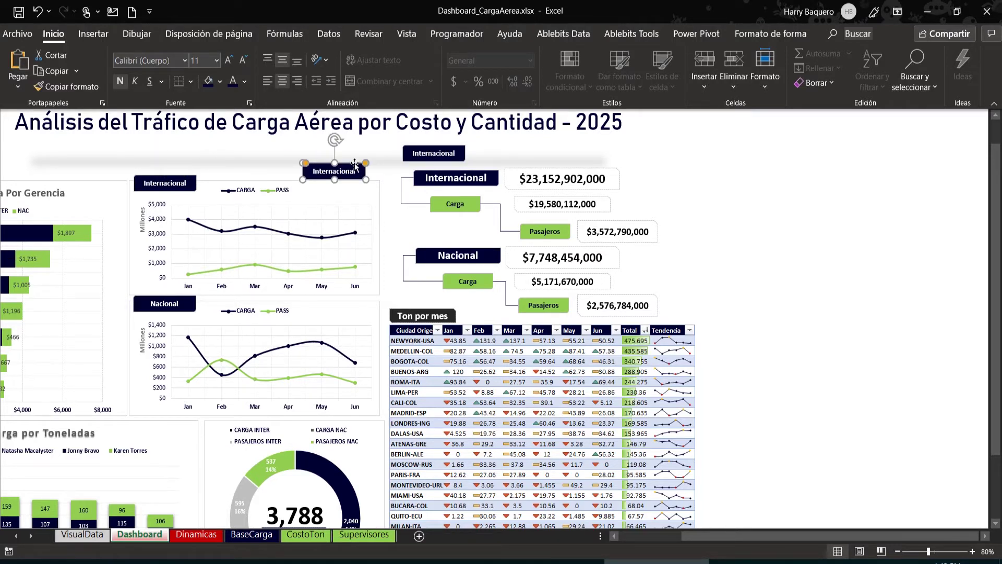
pyautogui.press('Delete')
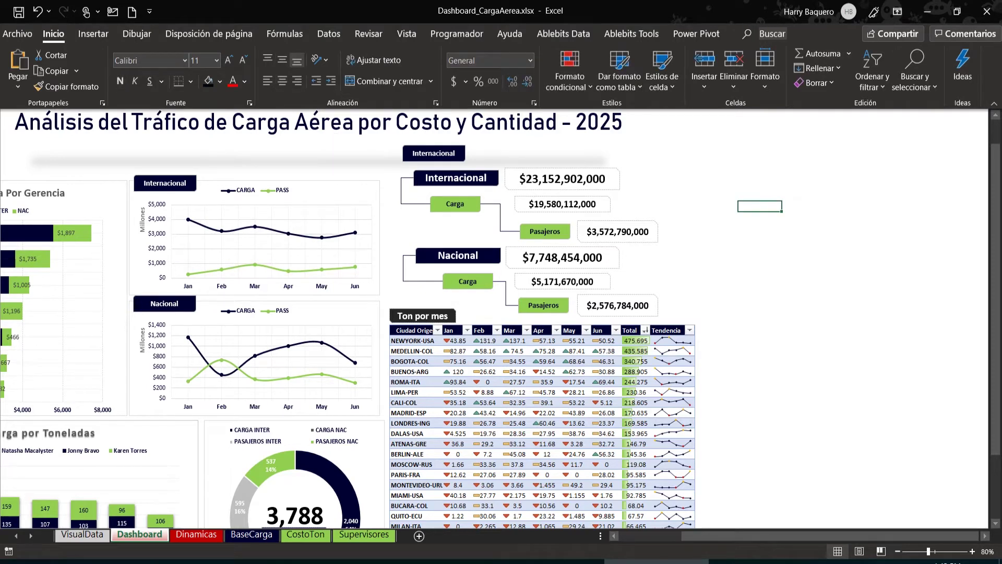
# Step: Delete the extra Internacional label placed above the Internacional totals
pyautogui.click(459, 145)
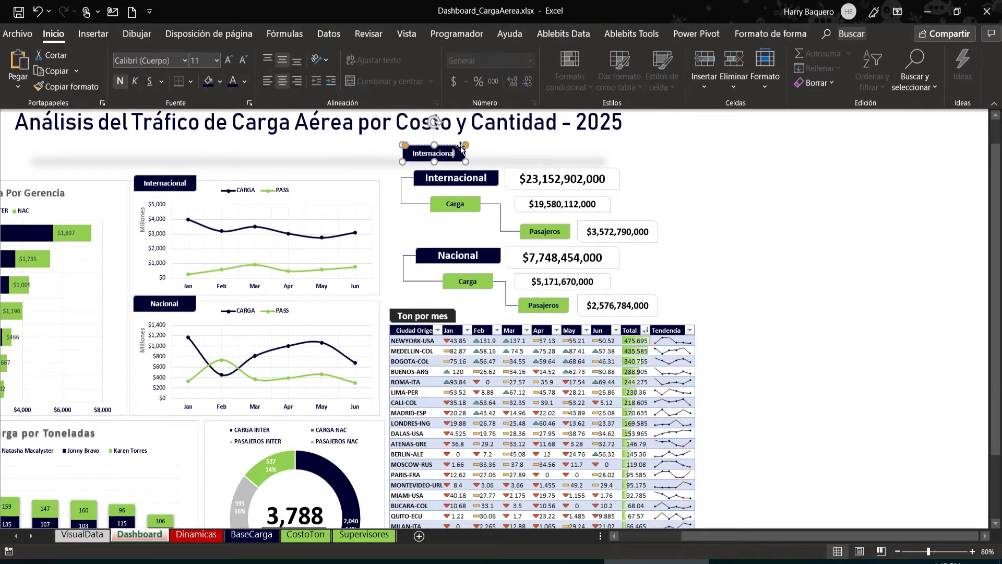
pyautogui.press('Delete')
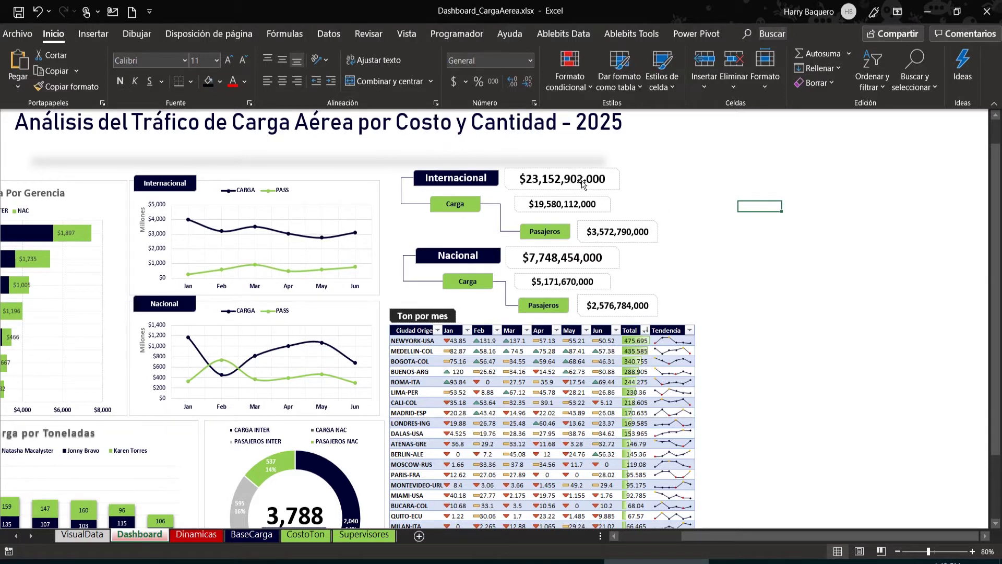
pyautogui.click(675, 228)
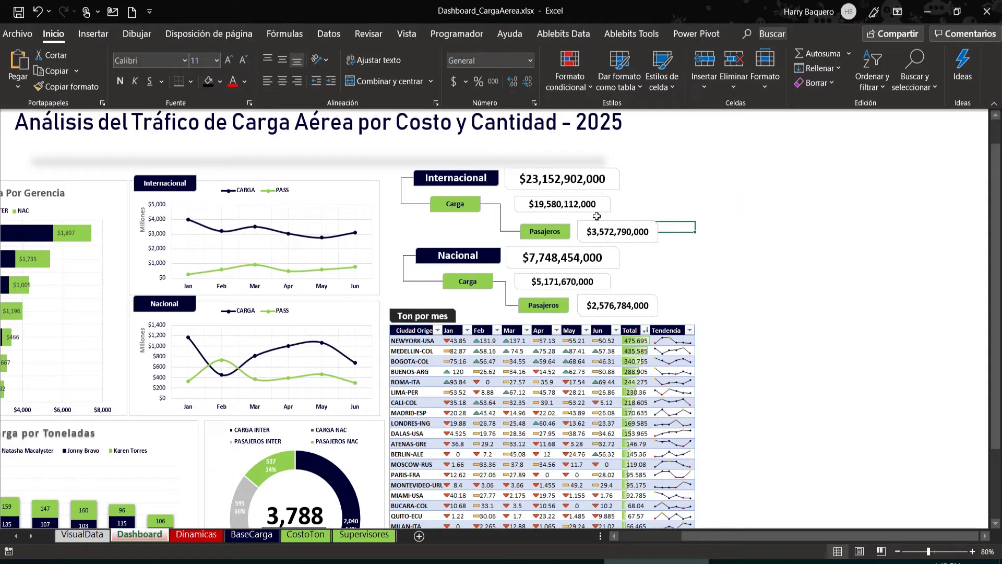
# Step: Examine the INTER and NAC cost pivot tables on the Dinamicas sheet and check each one's name in its pivot table options
pyautogui.click(184, 541)
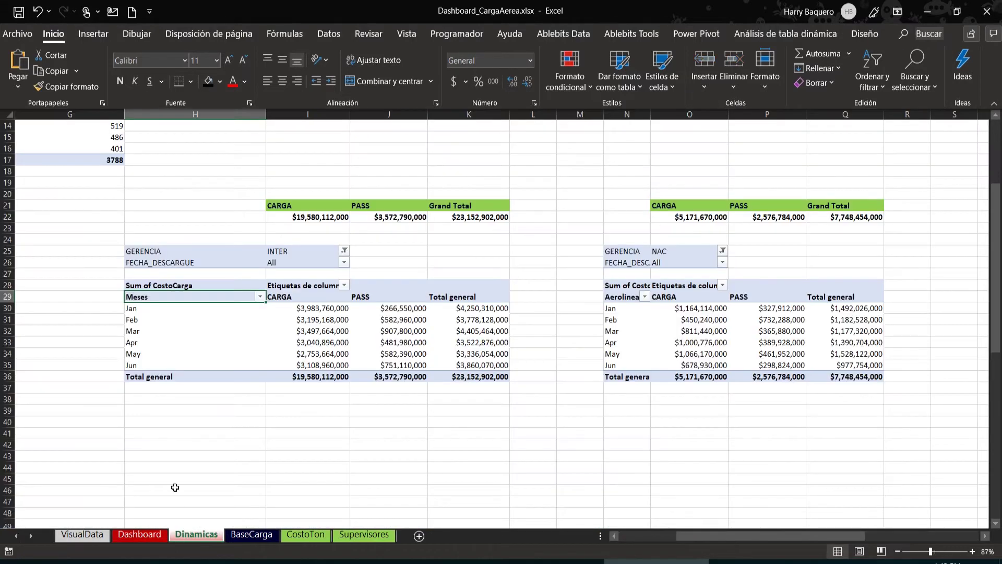
pyautogui.click(382, 308)
pyautogui.click(701, 344)
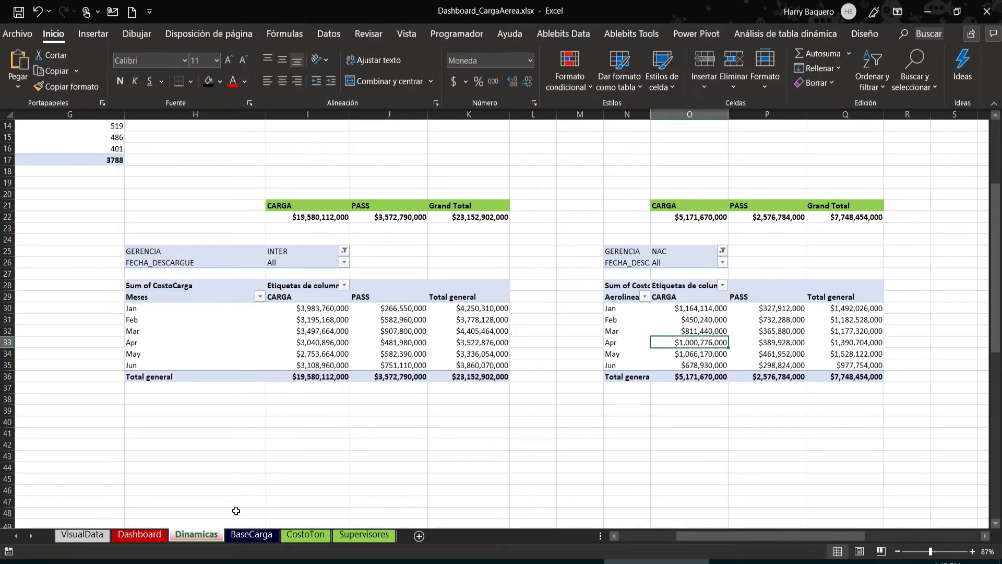
pyautogui.click(152, 535)
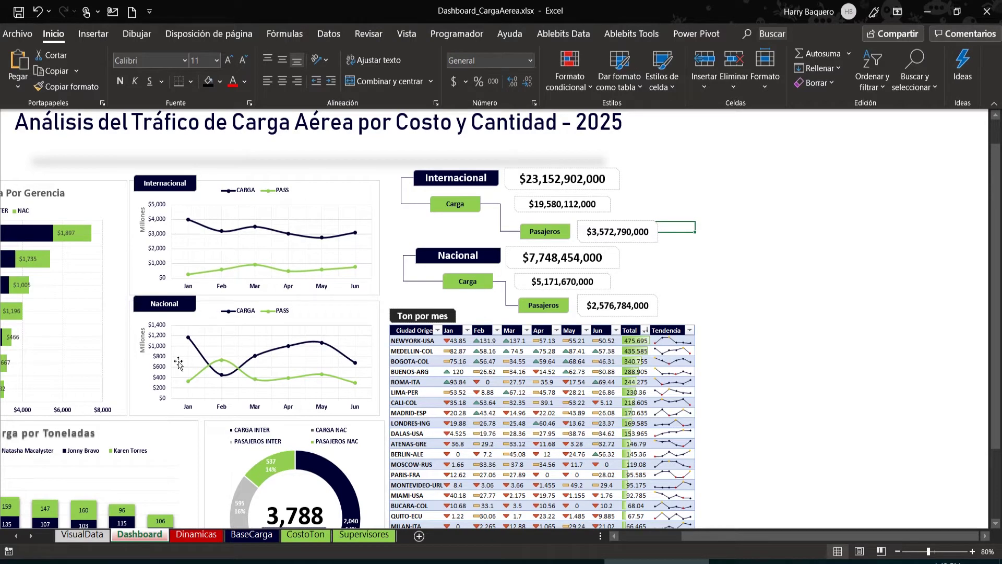
pyautogui.click(186, 535)
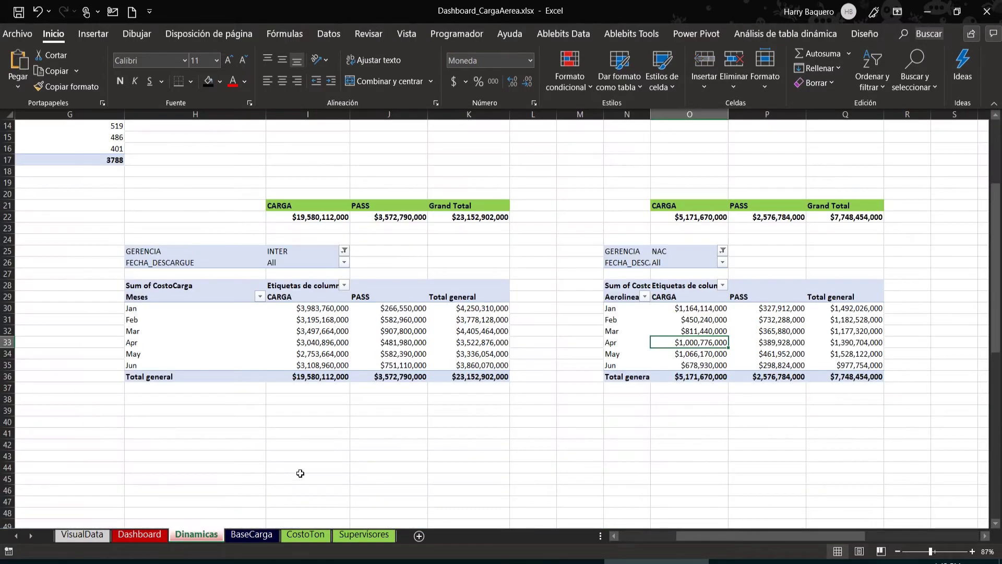
pyautogui.rightClick(397, 321)
pyautogui.click(470, 296)
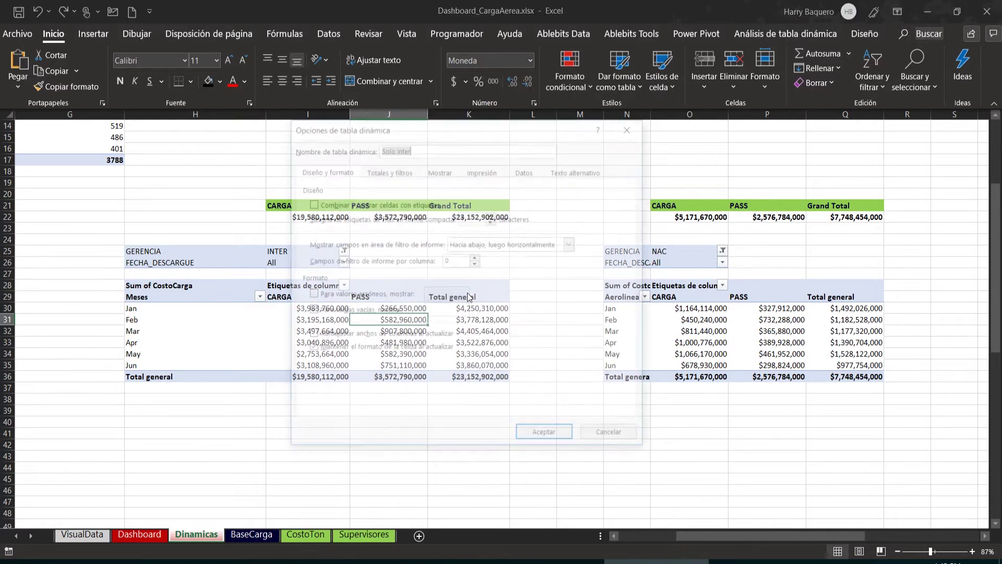
pyautogui.click(632, 126)
pyautogui.rightClick(703, 331)
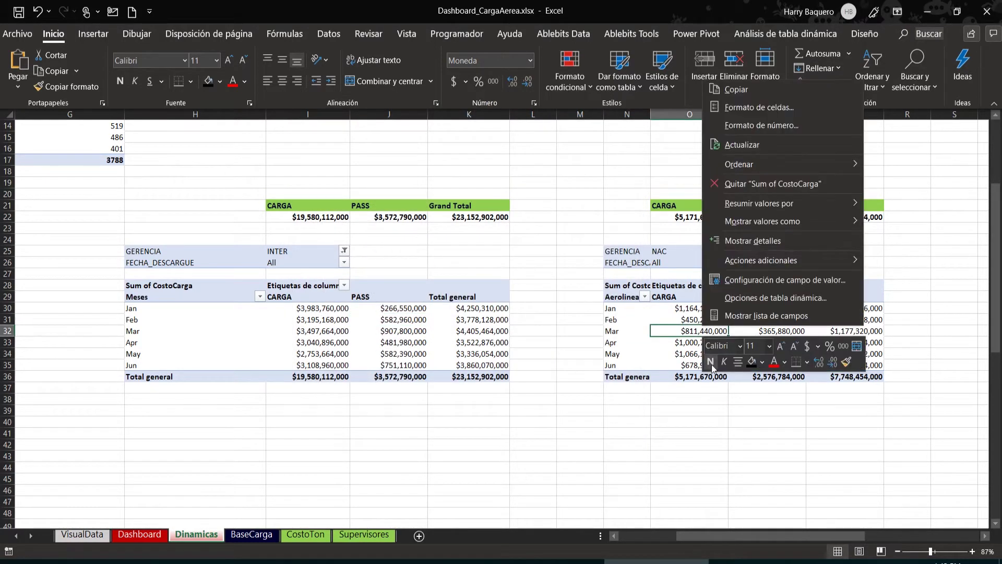
pyautogui.click(741, 296)
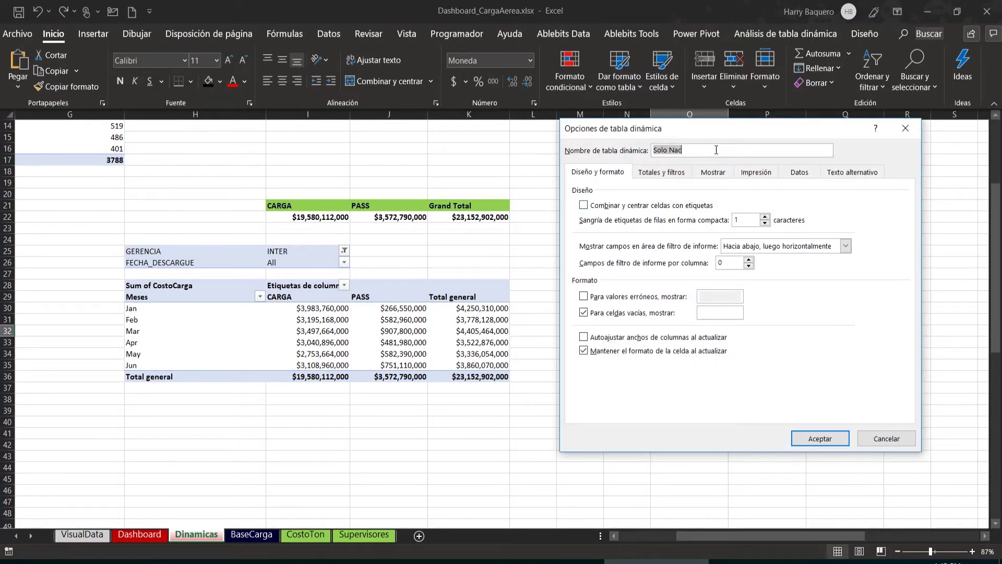
pyautogui.click(885, 440)
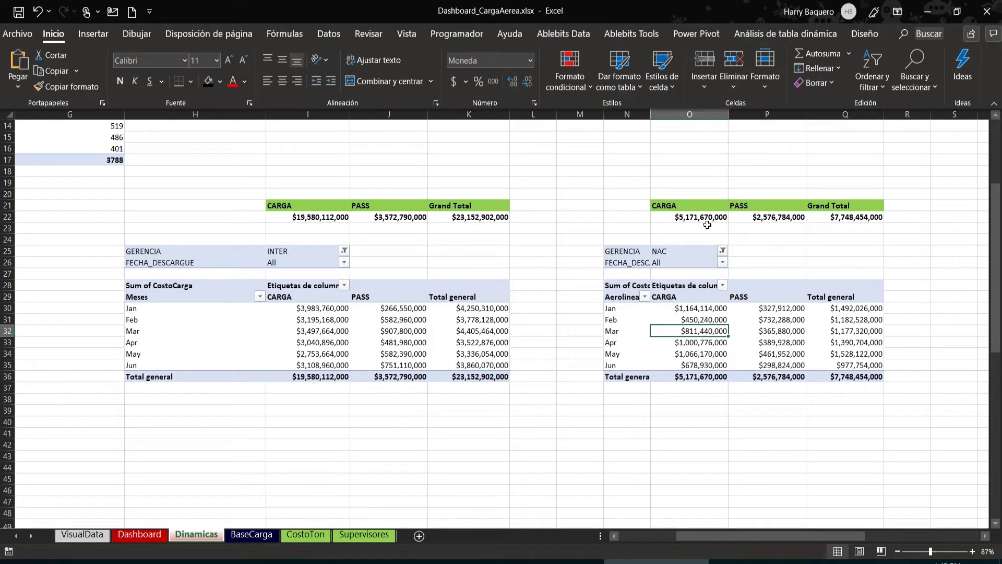
# Step: Show the formula bar and highlight the Total general values of the INTER and NAC pivot tables
pyautogui.moveTo(293, 379); pyautogui.dragTo(473, 375)
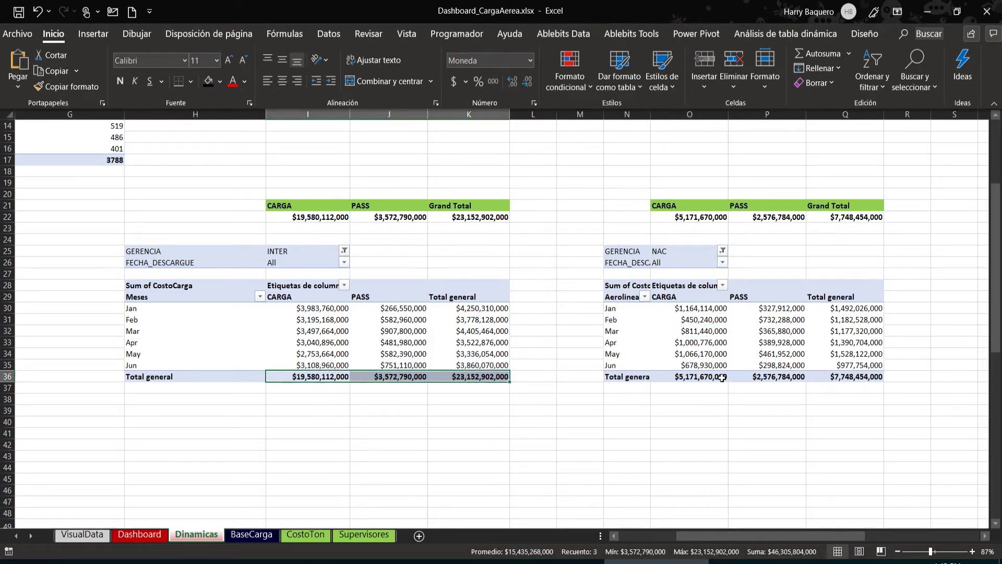
pyautogui.moveTo(723, 377); pyautogui.dragTo(842, 370)
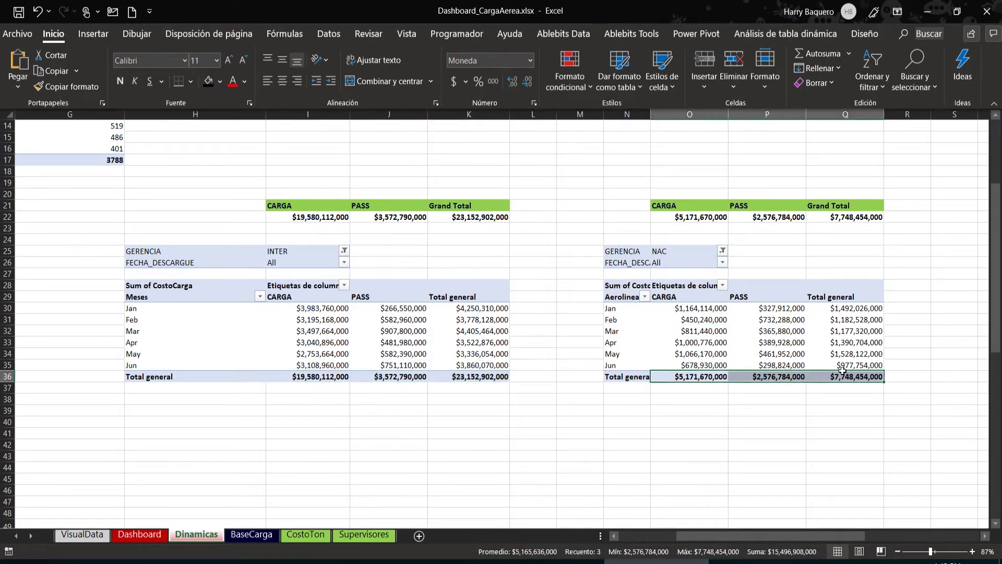
pyautogui.click(405, 35)
pyautogui.click(314, 61)
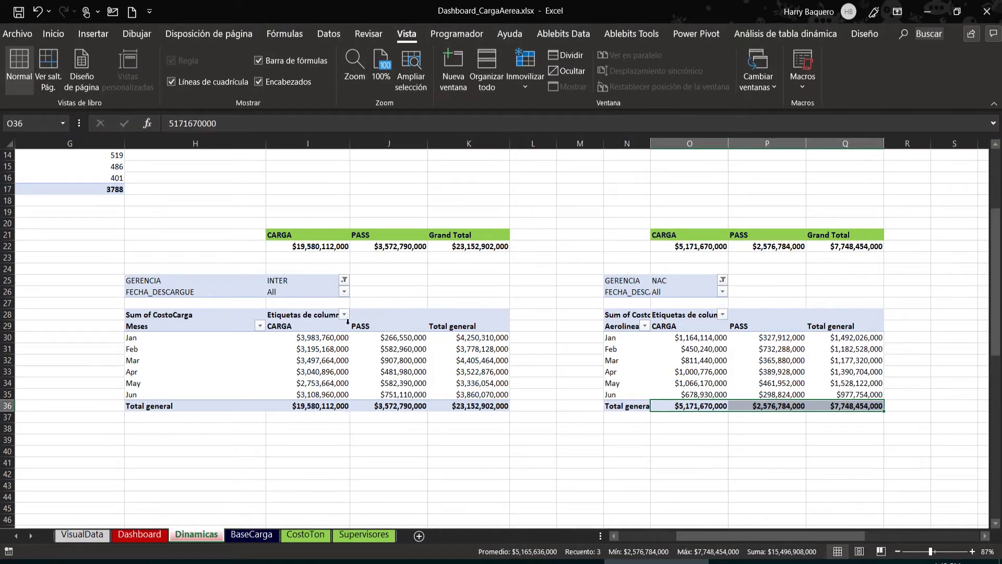
pyautogui.moveTo(334, 406); pyautogui.dragTo(444, 400)
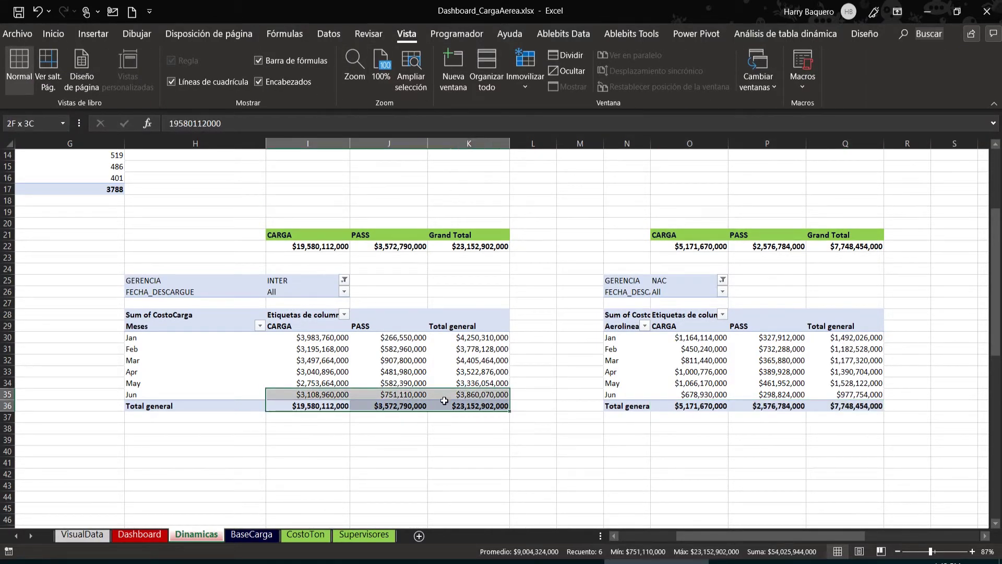
pyautogui.moveTo(688, 408); pyautogui.dragTo(845, 398)
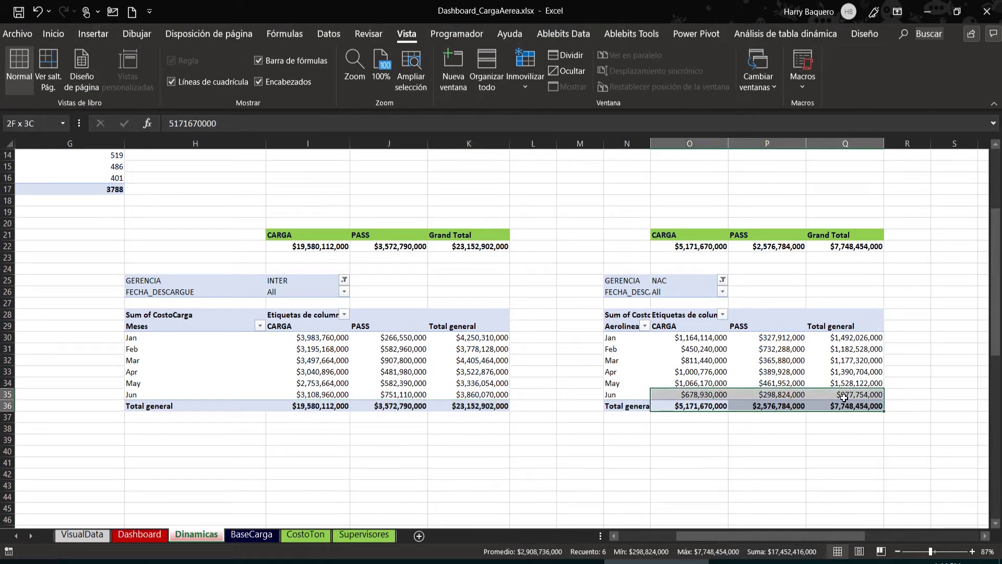
# Step: Re-enter the CARGA total in I22 as a reference to the INTER pivot table's CARGA grand total in I36
pyautogui.click(311, 253)
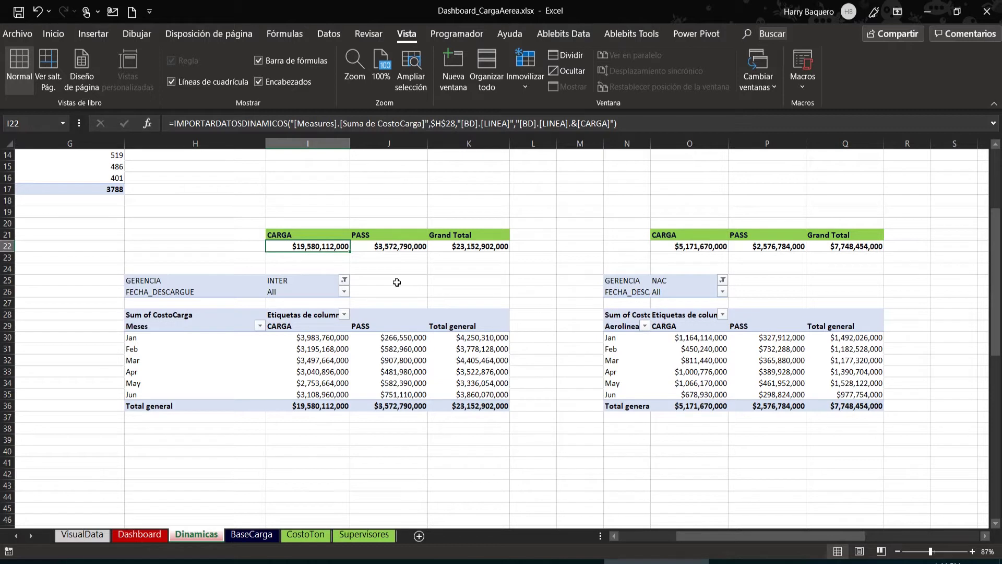
pyautogui.write('=')
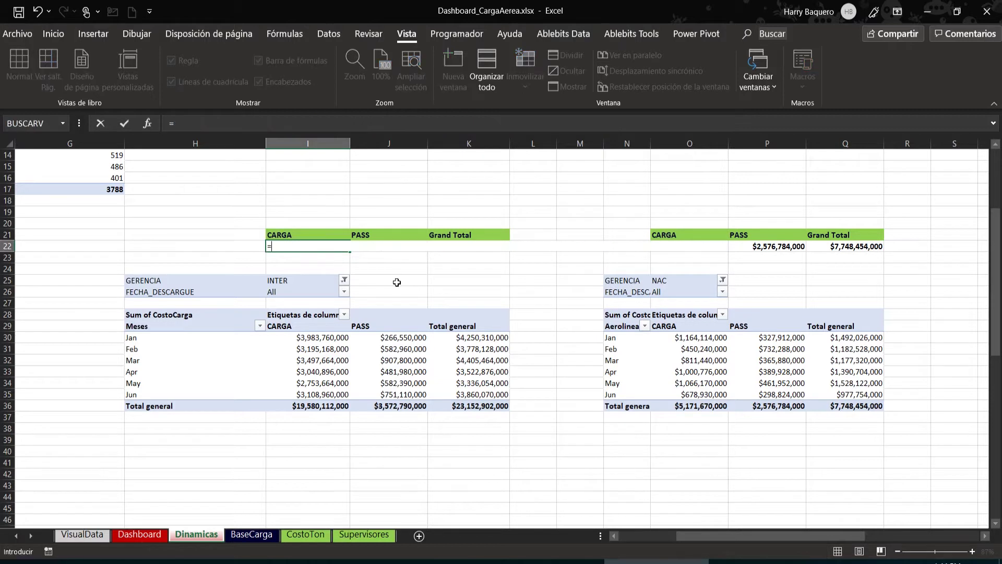
pyautogui.click(328, 408)
pyautogui.press('Return')
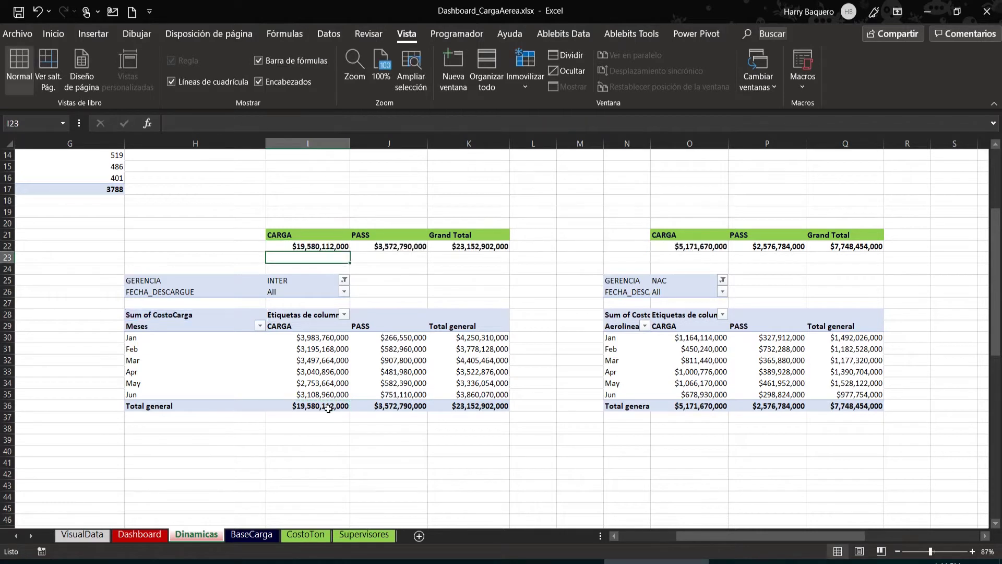
# Step: Re-enter the PASS total in J22 as a reference to J36 and review the INTER summary formulas in row 22
pyautogui.click(376, 249)
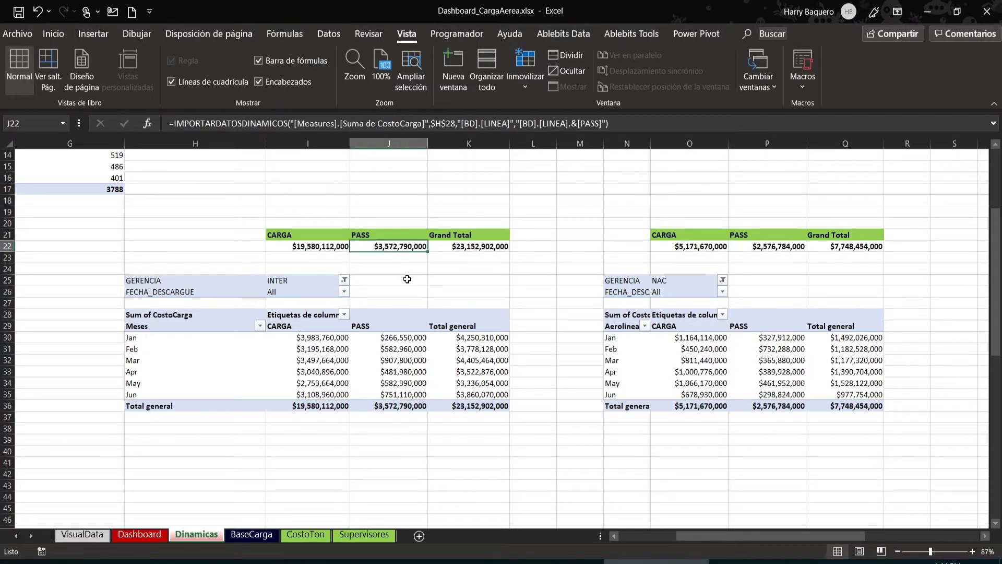
pyautogui.write('=')
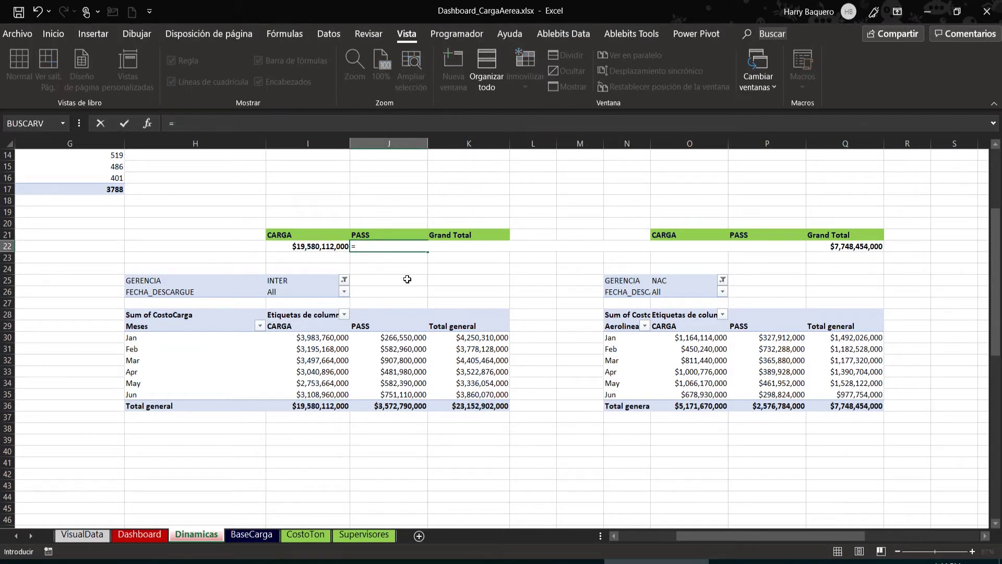
pyautogui.click(378, 406)
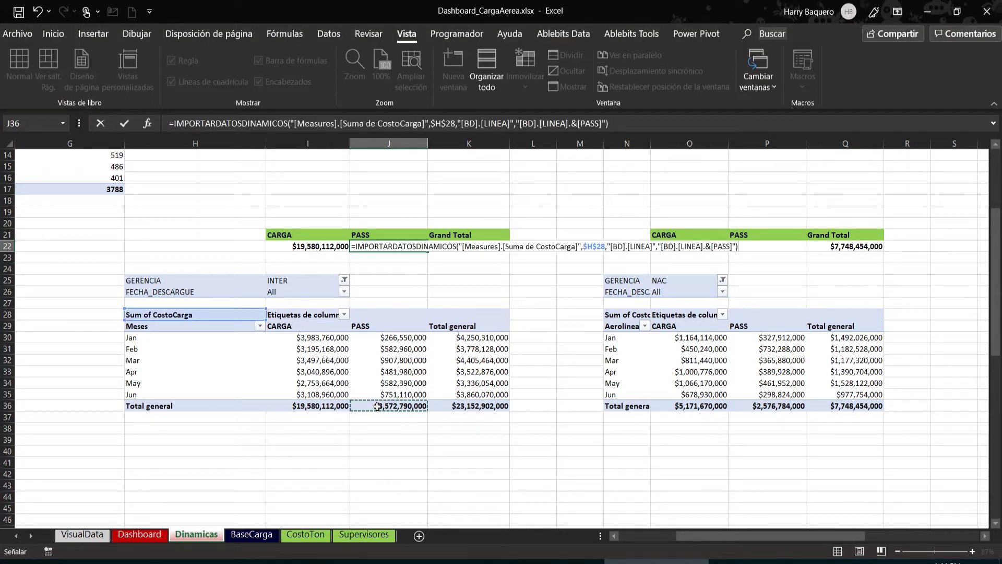
pyautogui.press('Return')
pyautogui.press('Up')
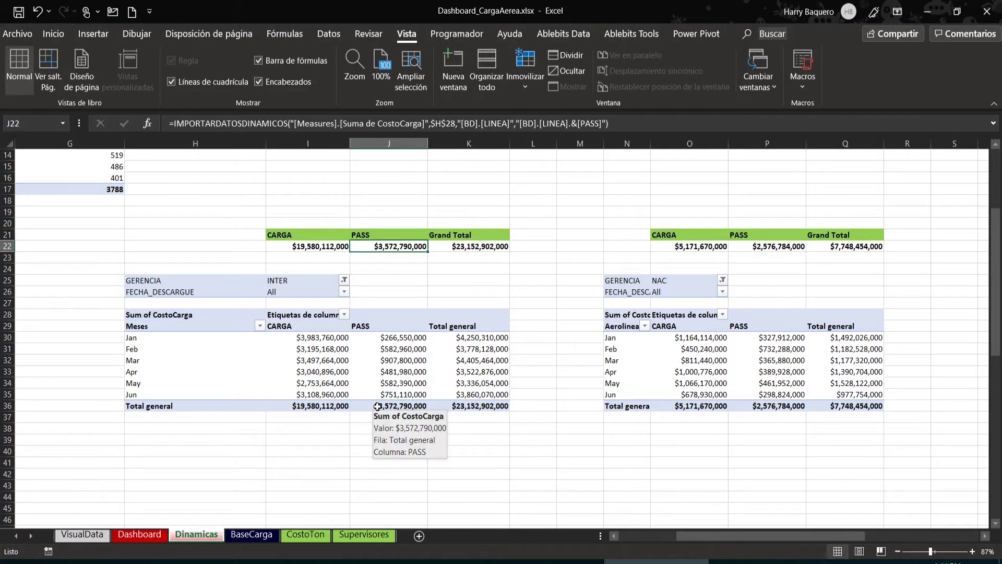
pyautogui.press('Left')
pyautogui.press('Right')
pyautogui.press('Right')
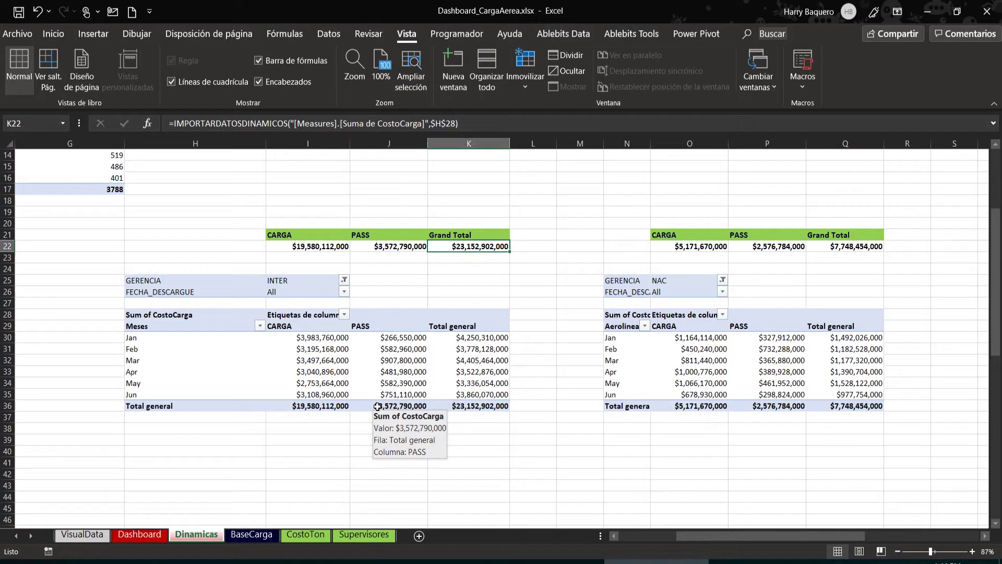
pyautogui.press('Left')
pyautogui.press('Left')
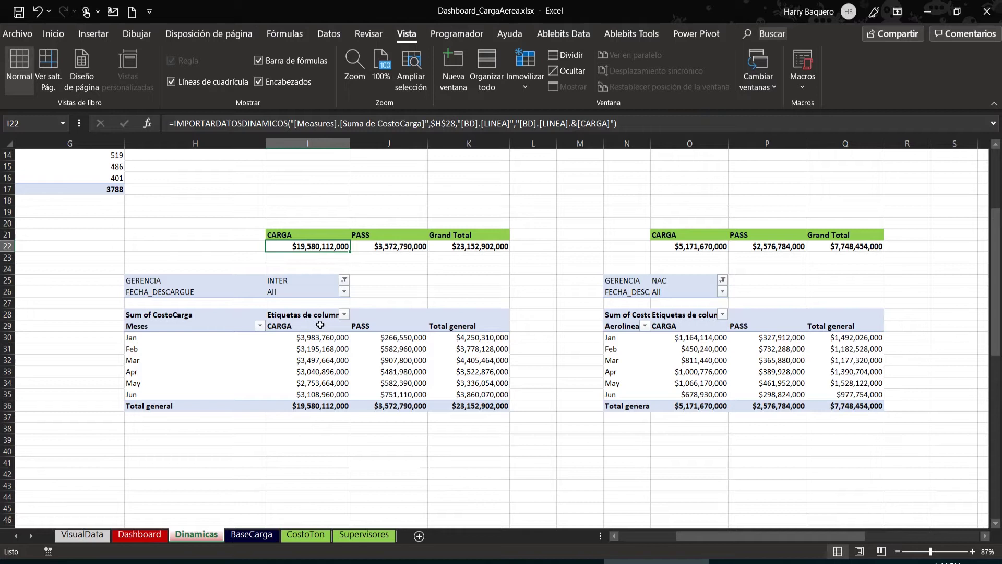
# Step: Reference the INTER pivot table's April CARGA value in I23 as a test, inspect its formula and clear the cell
pyautogui.moveTo(313, 361)
pyautogui.click(319, 376)
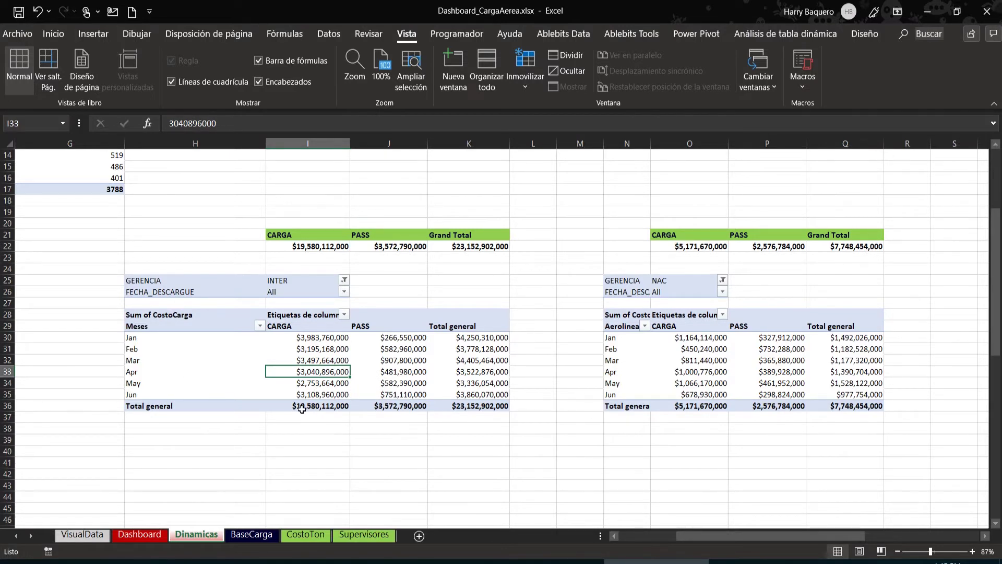
pyautogui.moveTo(301, 408)
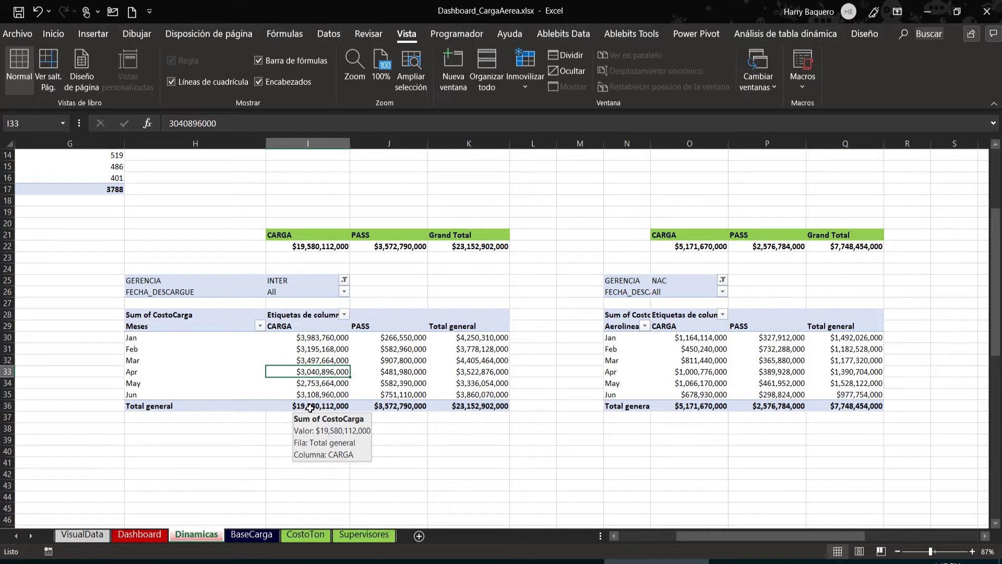
pyautogui.click(323, 257)
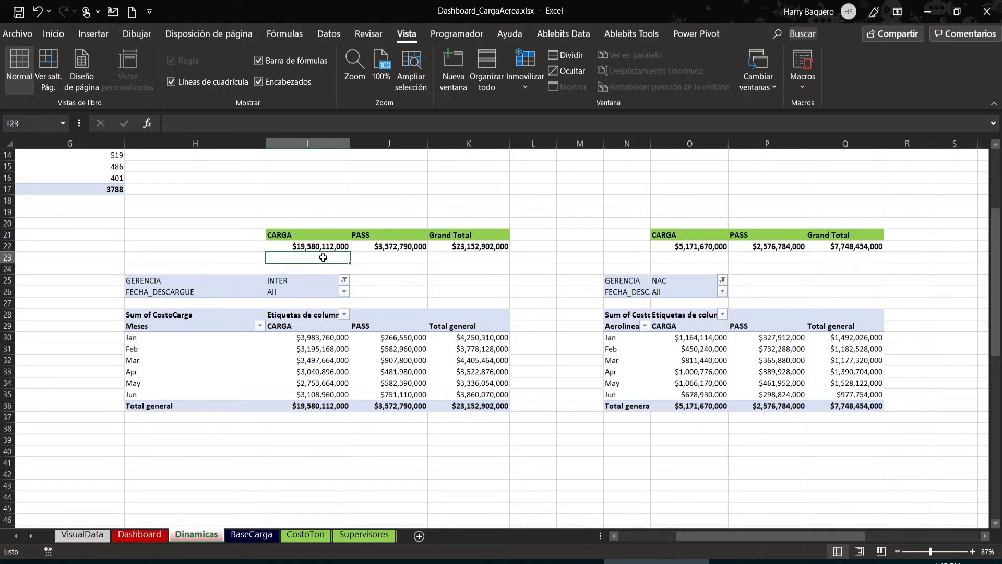
pyautogui.write('=')
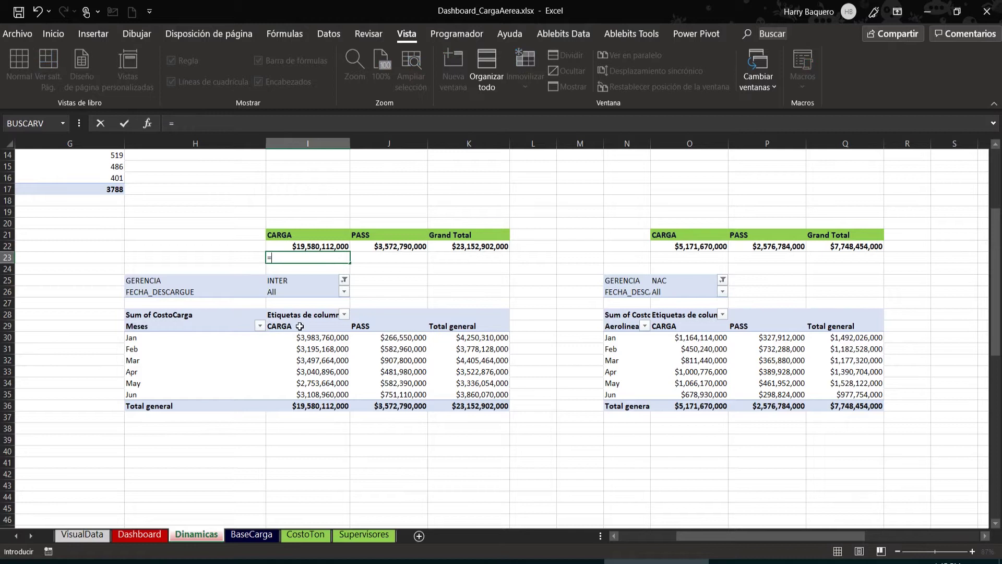
pyautogui.click(316, 372)
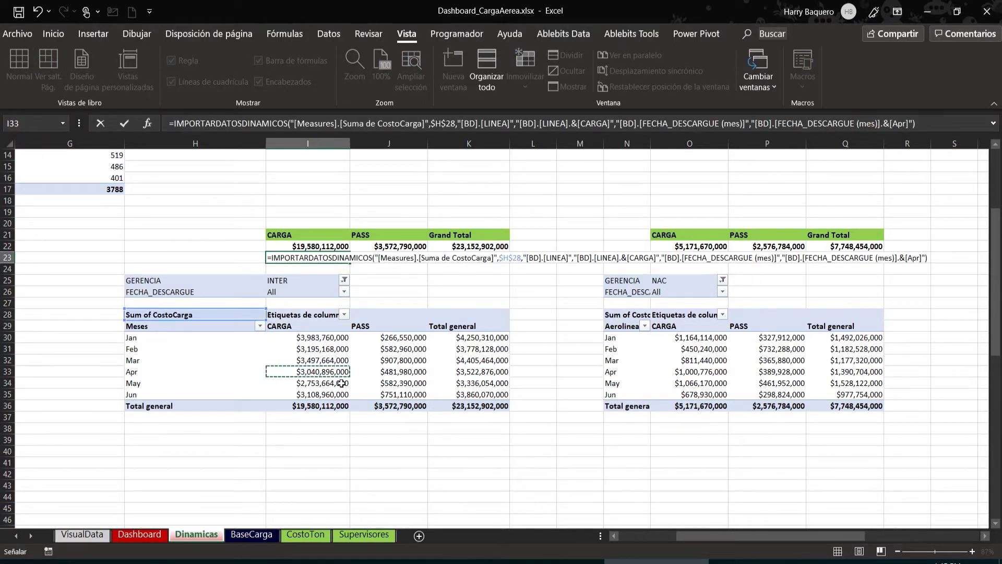
pyautogui.press('Return')
pyautogui.press('Up')
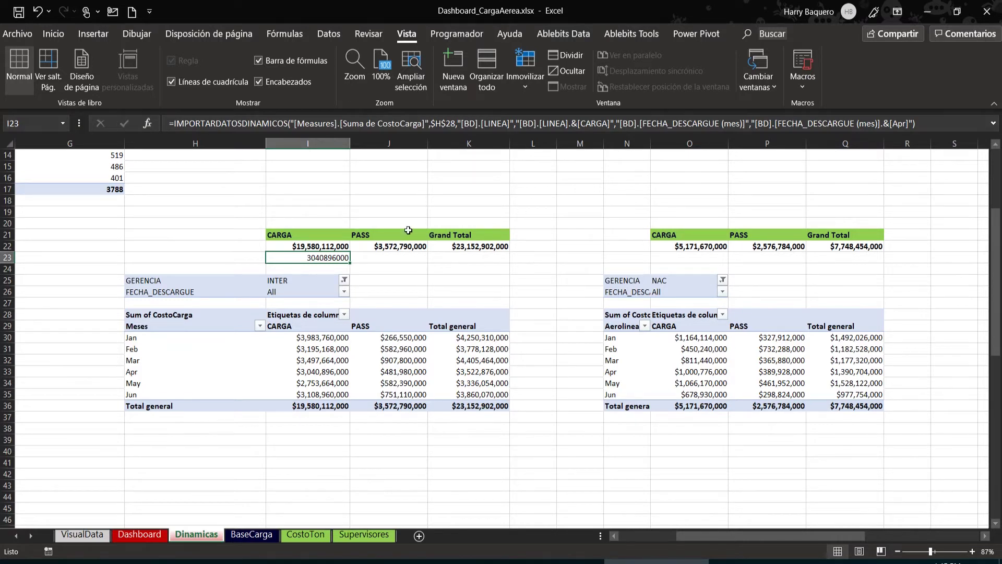
pyautogui.press('Delete')
# Step: Review the INTER and NAC summary rows and their GERENCIA filters, and return to the Dashboard sheet
pyautogui.moveTo(334, 246); pyautogui.dragTo(454, 247)
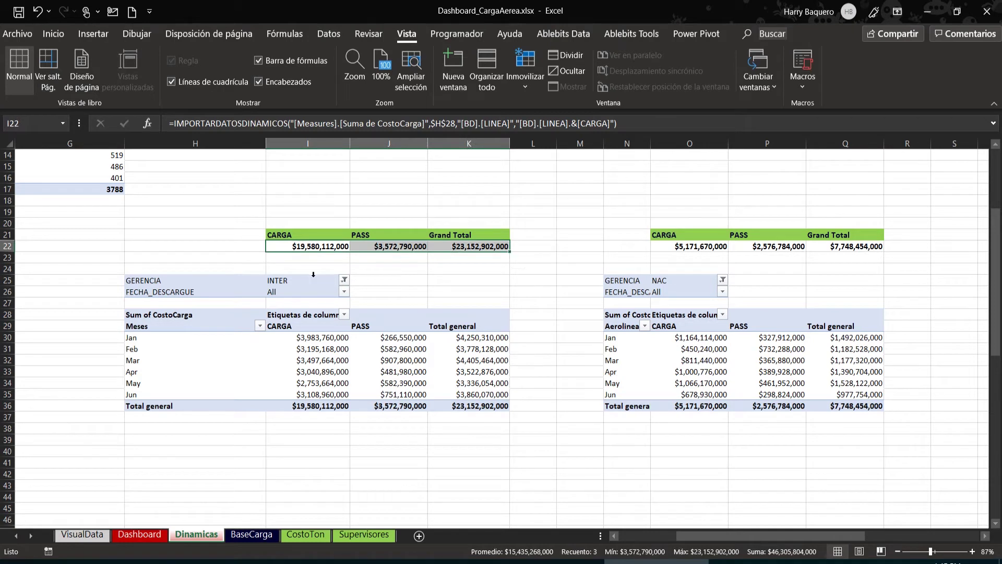
pyautogui.click(697, 246)
pyautogui.moveTo(697, 245); pyautogui.dragTo(856, 246)
pyautogui.click(688, 280)
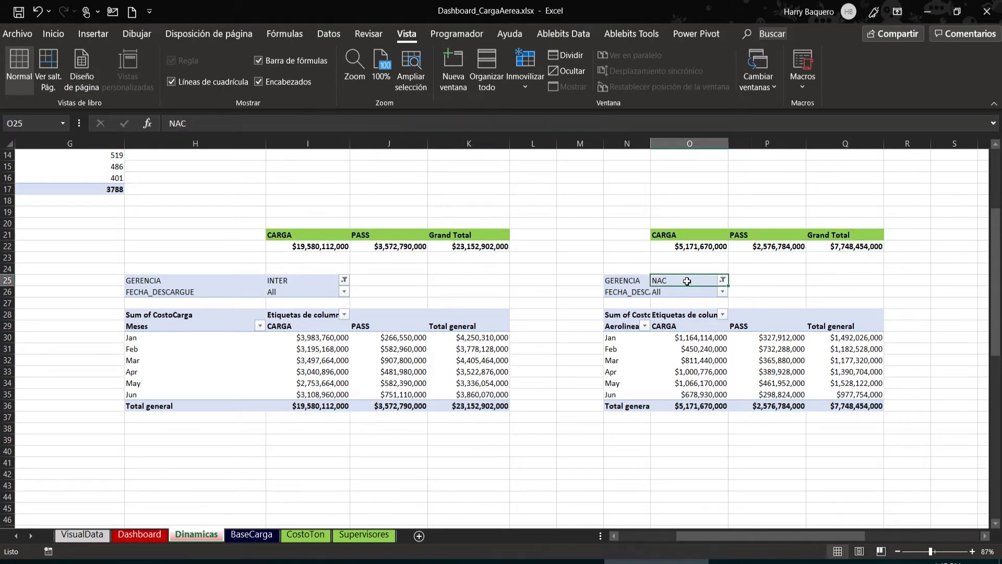
pyautogui.click(319, 282)
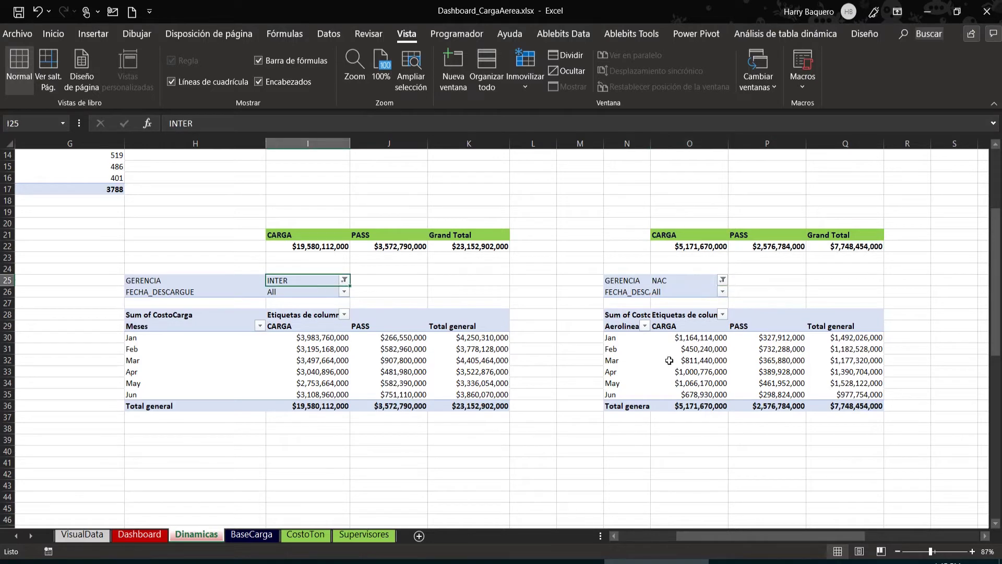
pyautogui.click(154, 535)
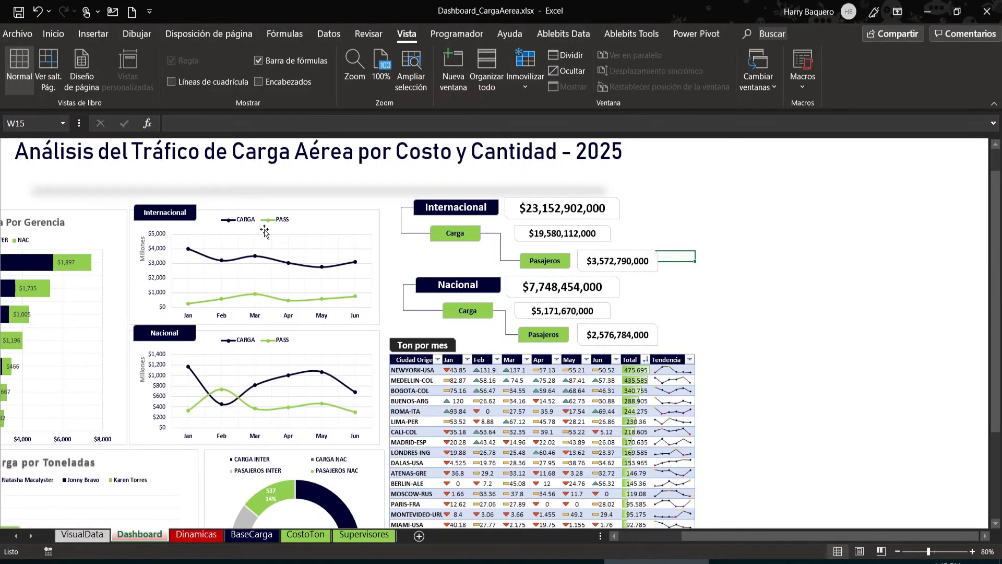
# Step: Check the cell link of the Internacional total and draw a new text box beside it on the Dashboard
pyautogui.click(600, 200)
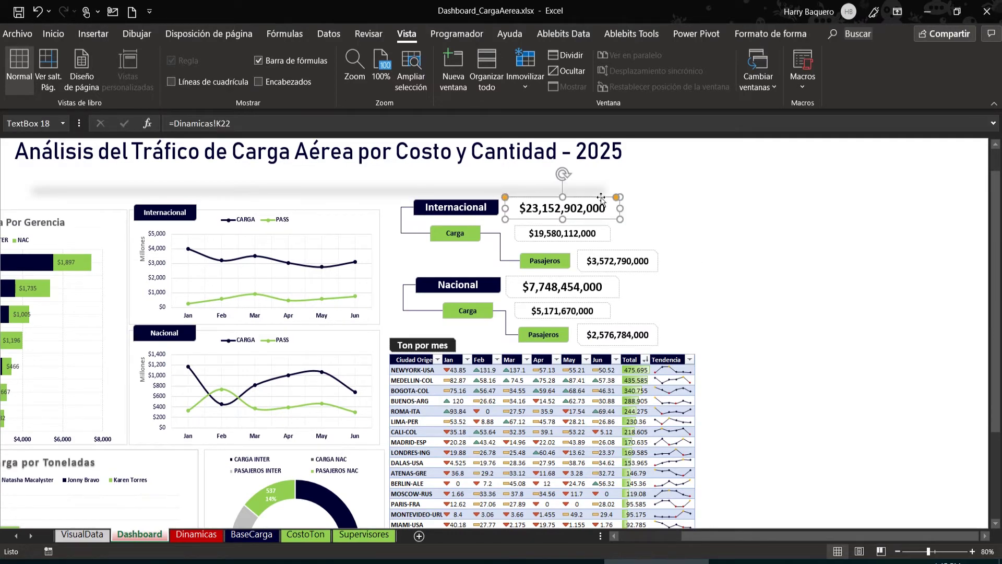
pyautogui.click(86, 36)
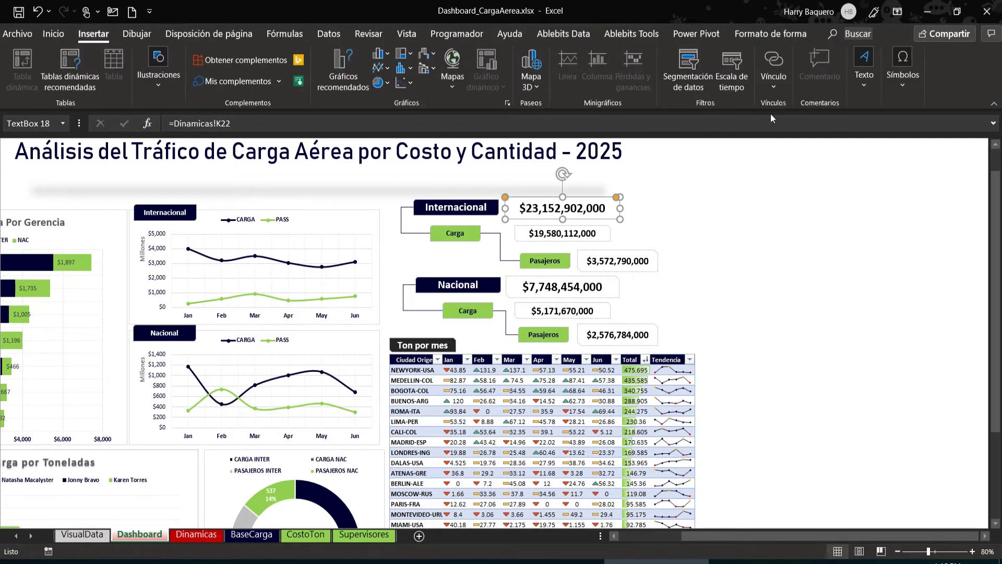
pyautogui.click(856, 78)
pyautogui.click(857, 139)
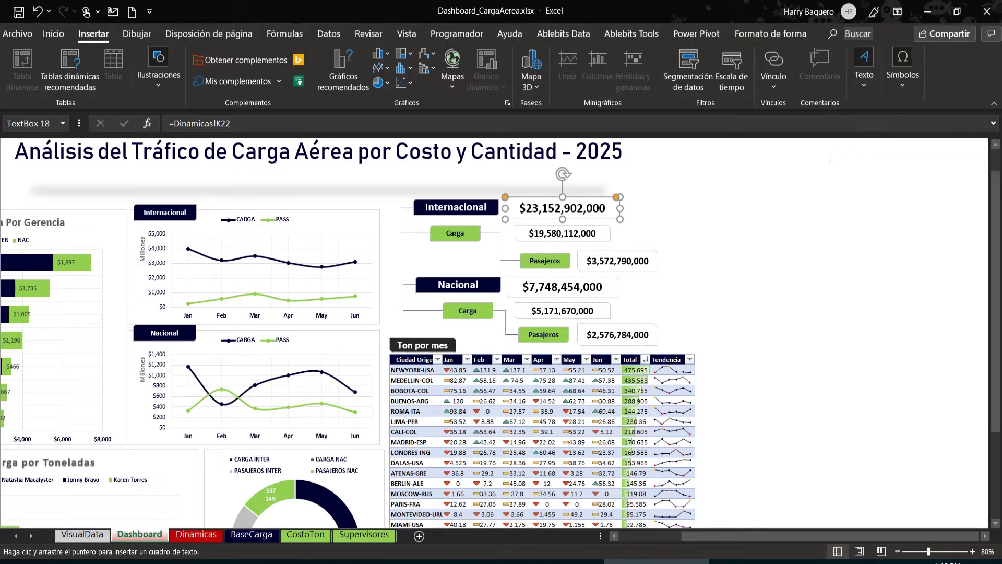
pyautogui.moveTo(653, 195)
pyautogui.mouseDown()
pyautogui.moveTo(684, 224)
pyautogui.moveTo(792, 221)
pyautogui.mouseUp()
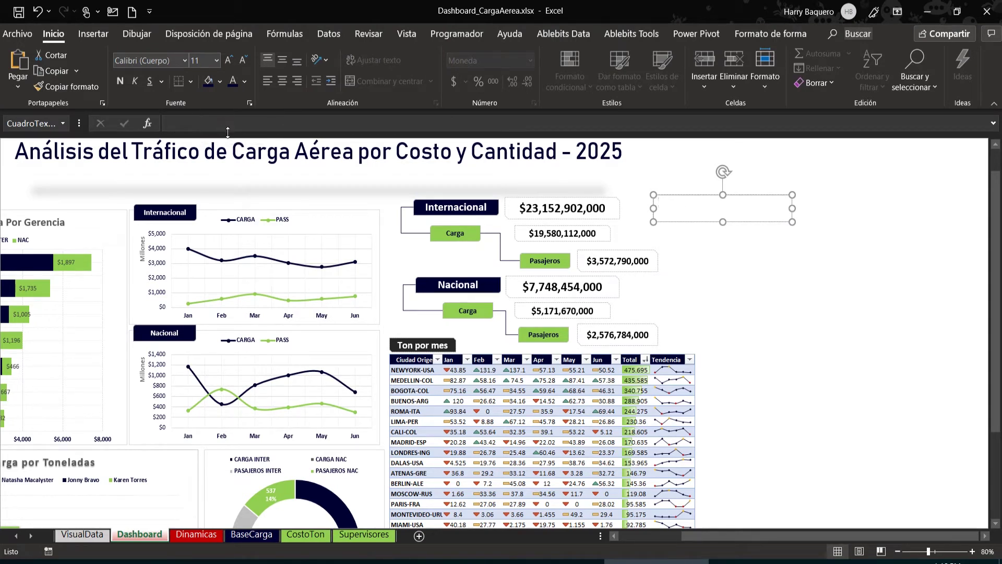
# Step: Link the new text box to the INTER summary's CARGA total with the formula =Dinamicas!I22
pyautogui.click(675, 194)
pyautogui.click(184, 122)
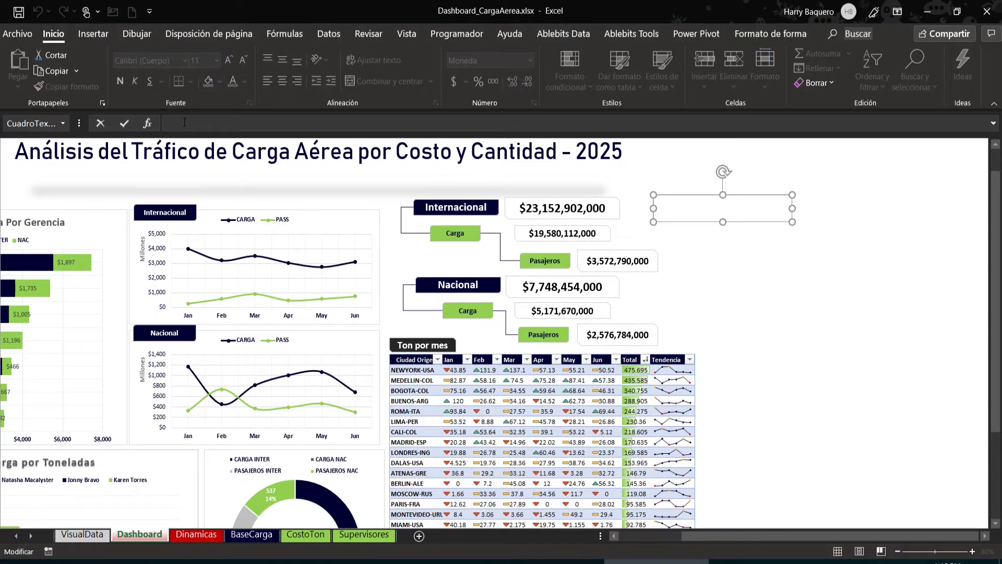
pyautogui.write('=')
pyautogui.click(186, 537)
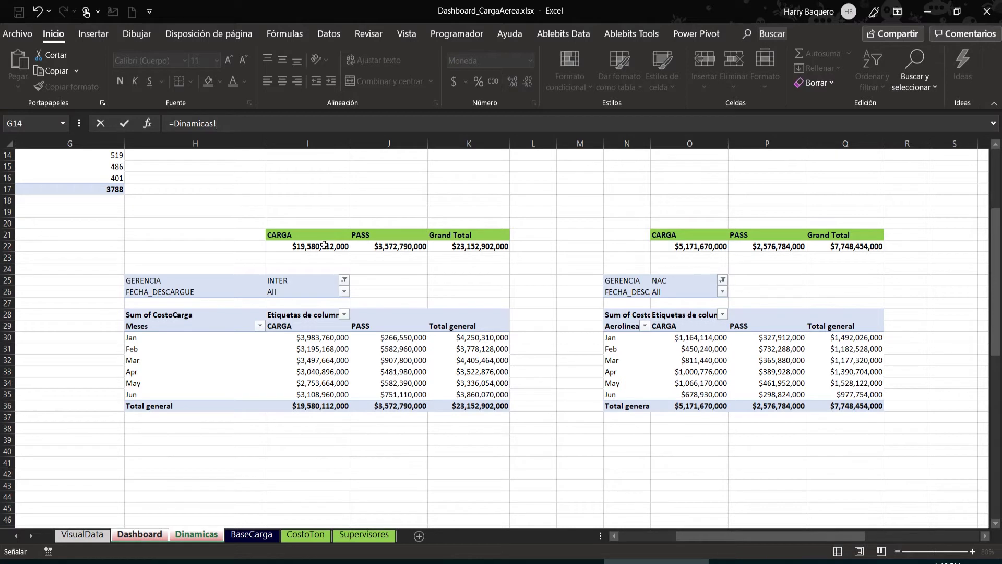
pyautogui.click(303, 247)
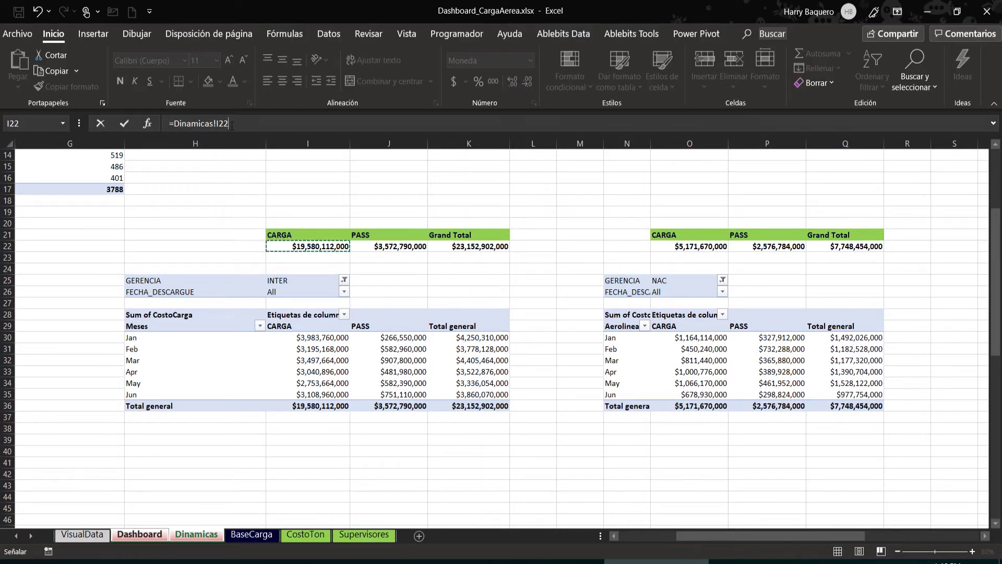
pyautogui.press('Return')
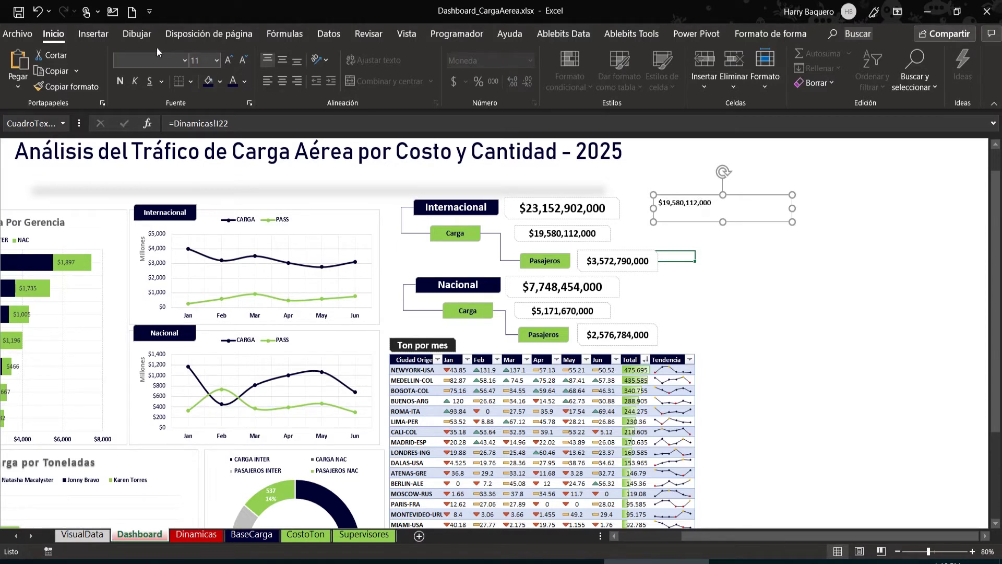
# Step: Draw a second empty text box below the one linked to Dinamicas!I22
pyautogui.click(107, 36)
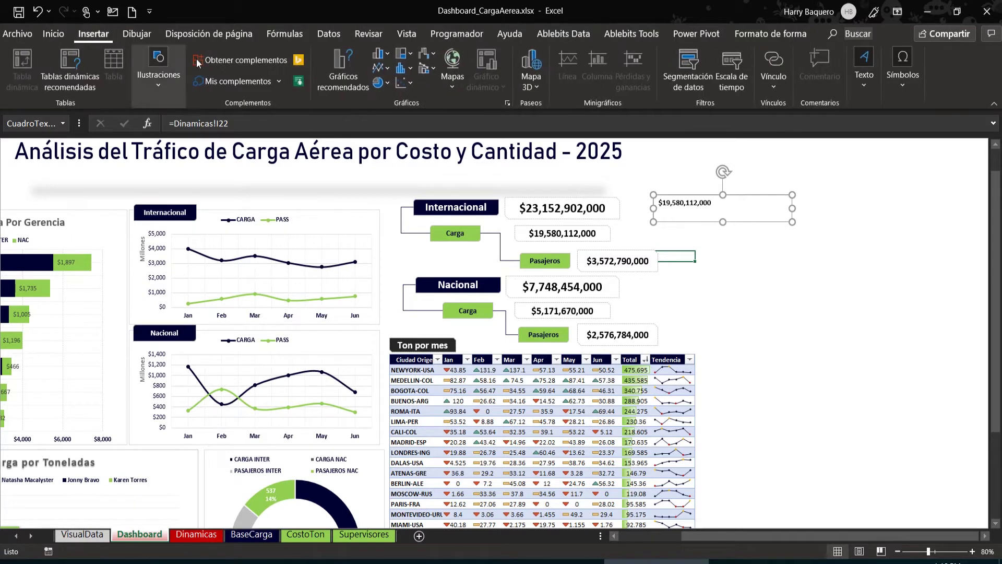
pyautogui.click(869, 89)
pyautogui.click(851, 131)
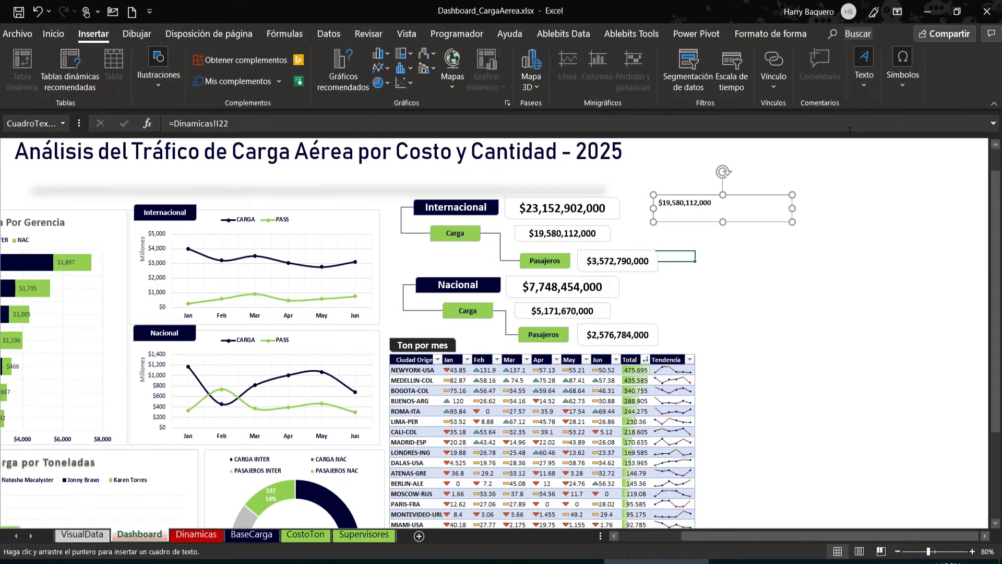
pyautogui.moveTo(713, 238)
pyautogui.mouseDown()
pyautogui.moveTo(719, 261)
pyautogui.moveTo(861, 258)
pyautogui.mouseUp()
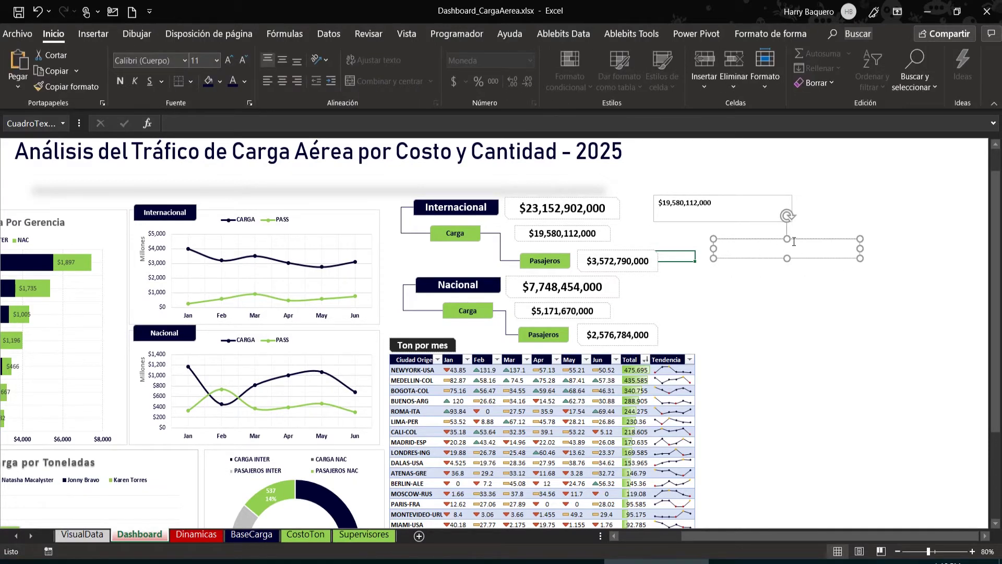
# Step: Try to link the second text box directly to the INTER pivot table's CARGA grand total in Dinamicas I36, and delete the box
pyautogui.click(174, 123)
pyautogui.write('=')
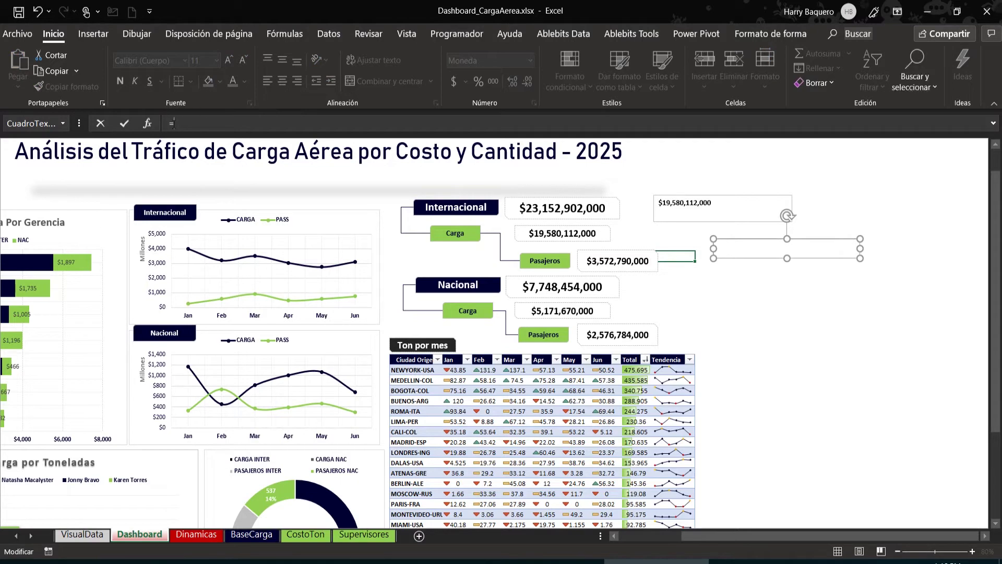
pyautogui.click(191, 538)
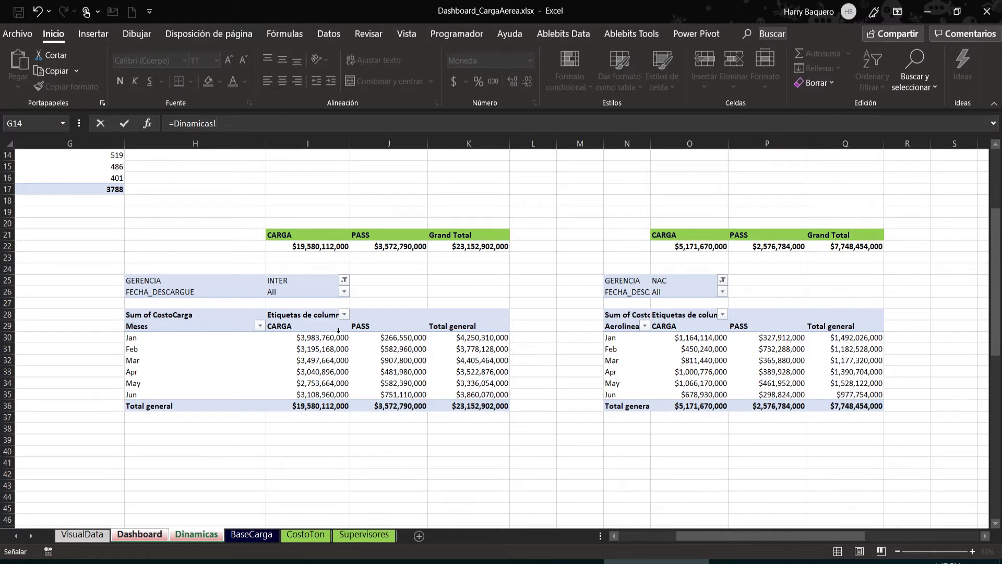
pyautogui.click(340, 406)
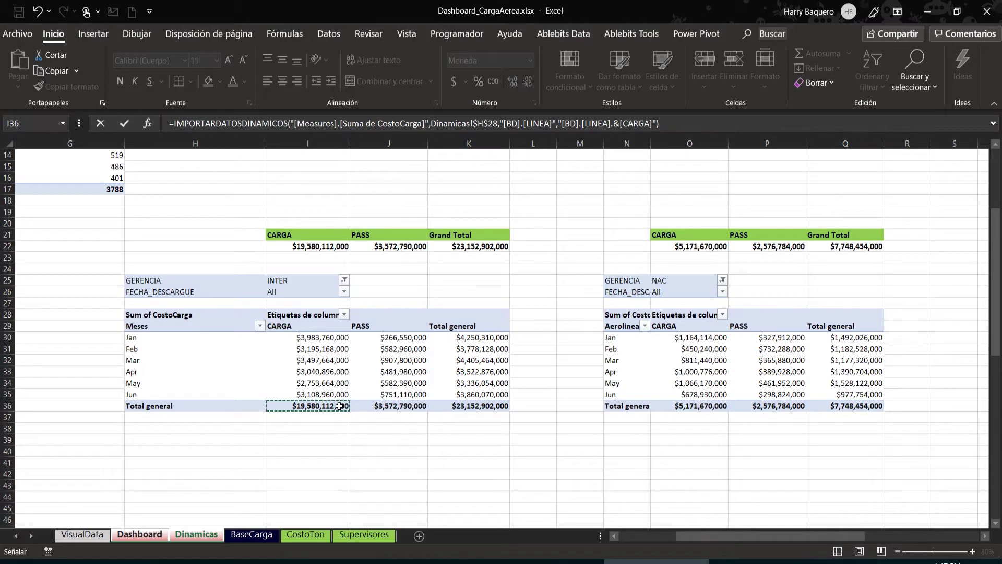
pyautogui.press('Return')
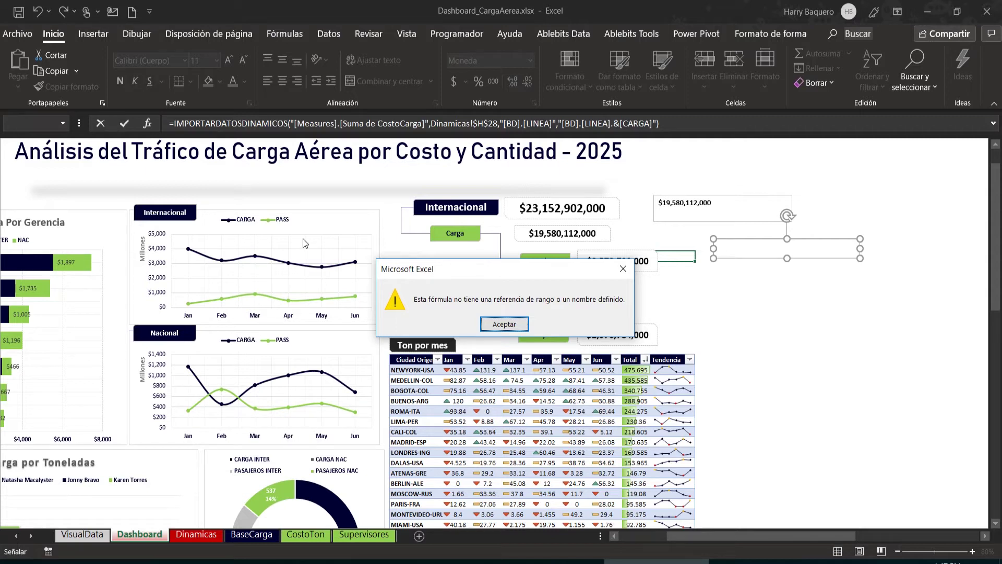
pyautogui.click(499, 329)
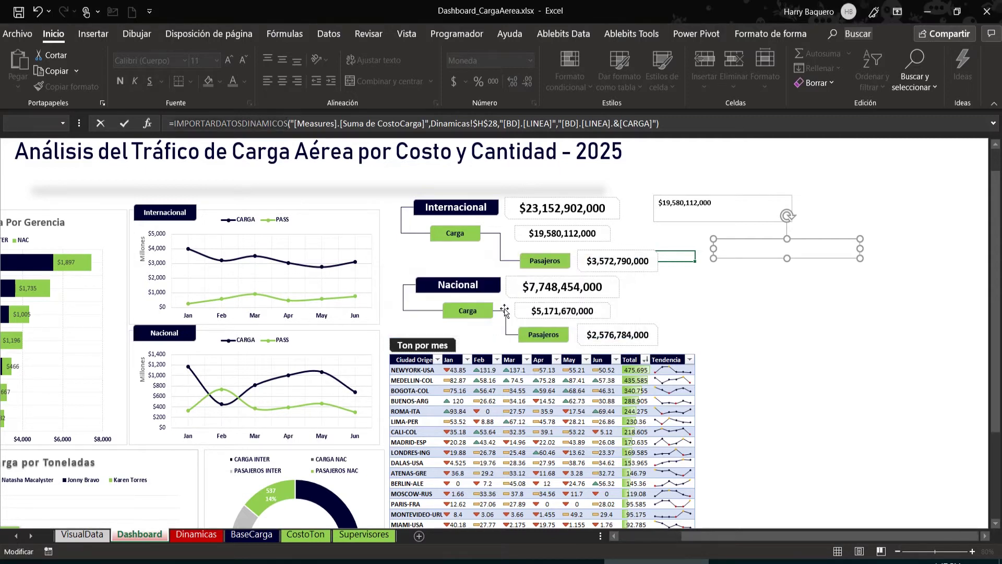
pyautogui.press('Return')
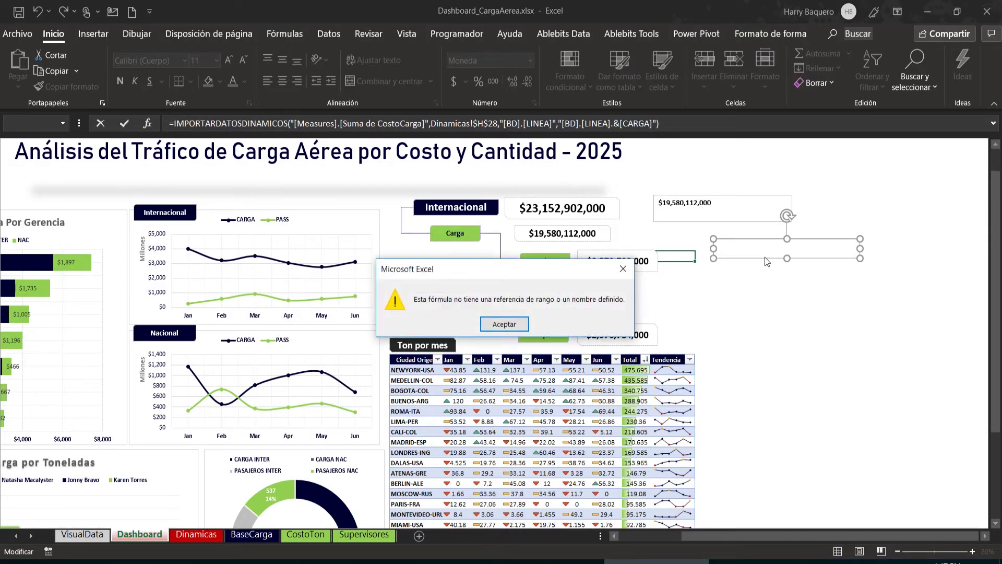
pyautogui.click(525, 326)
pyautogui.press('Escape')
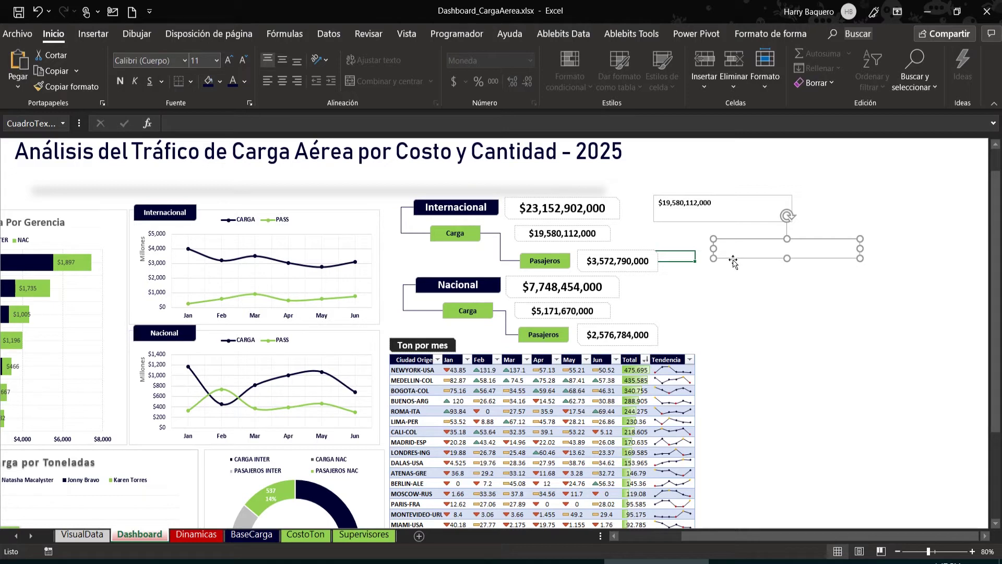
pyautogui.press('Delete')
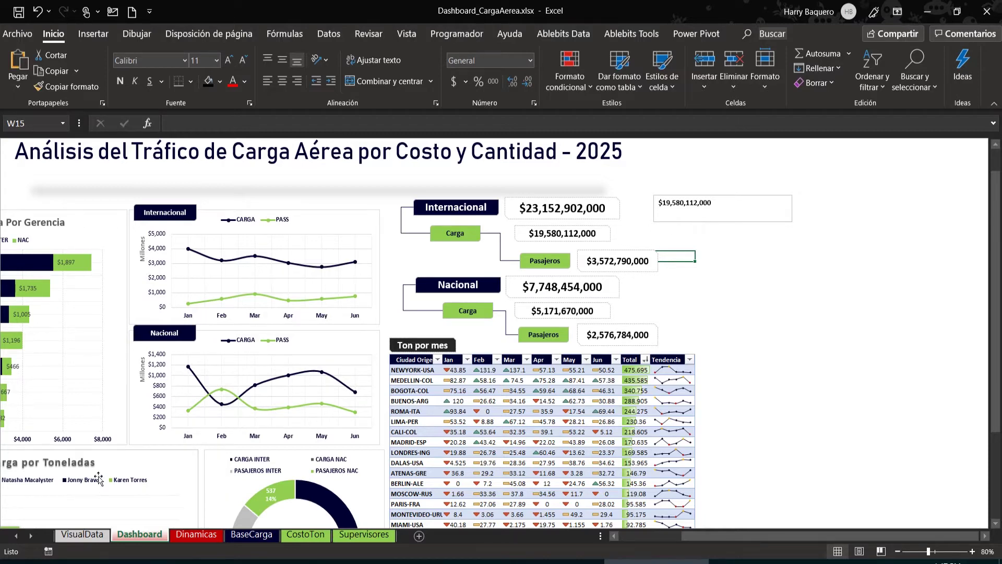
# Step: Compare the INTER summary formulas in I22:K22 of the Dinamicas sheet with the pivot table's grand totals in I36:K36 and the cells below
pyautogui.click(205, 538)
pyautogui.moveTo(325, 246); pyautogui.dragTo(476, 257)
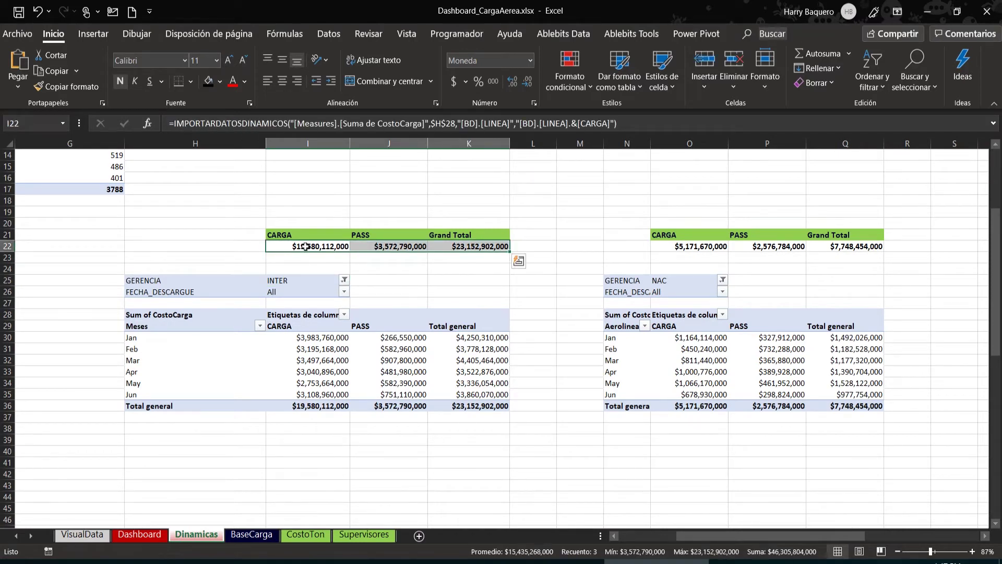
pyautogui.click(306, 250)
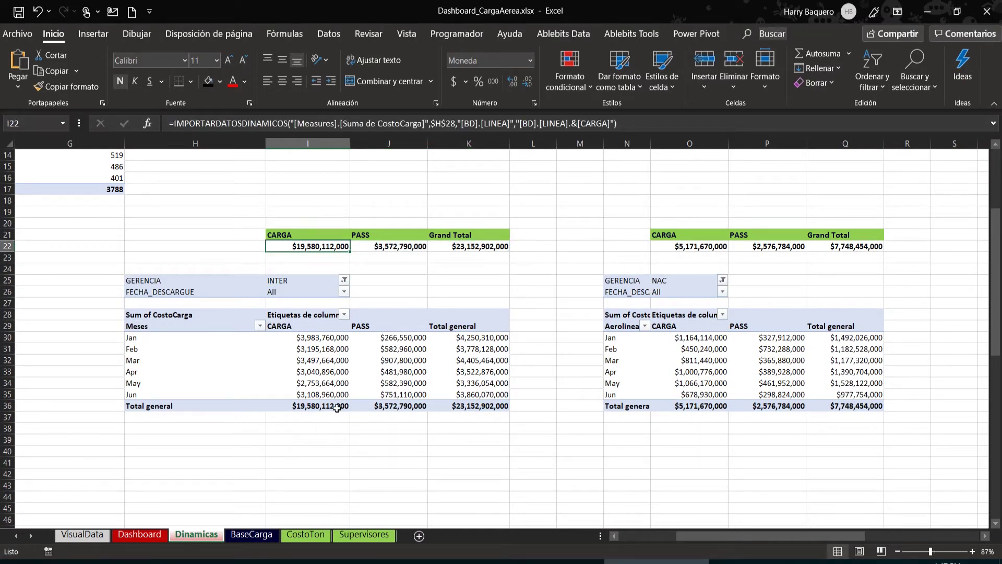
pyautogui.click(319, 407)
pyautogui.moveTo(319, 407); pyautogui.dragTo(456, 402)
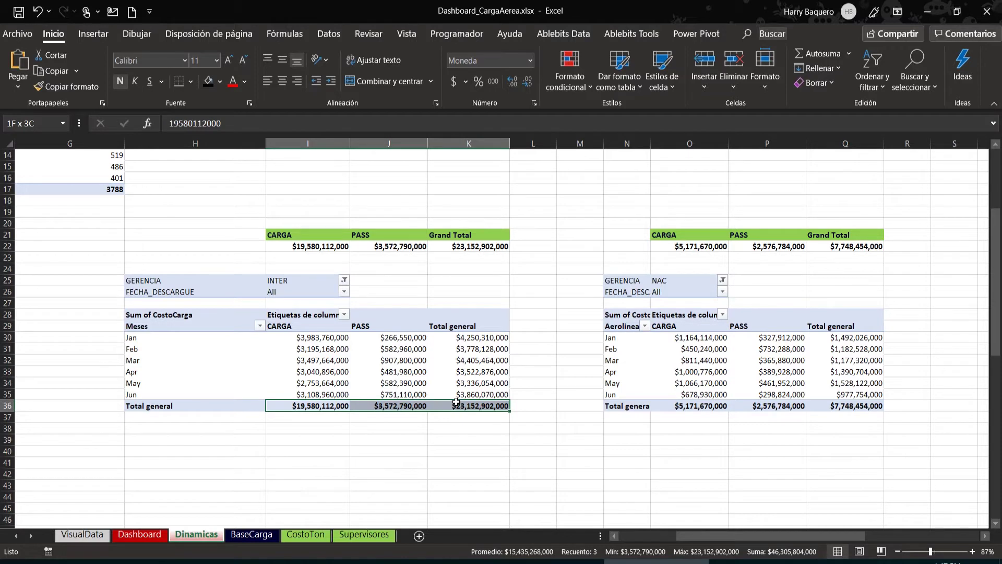
pyautogui.moveTo(456, 402); pyautogui.dragTo(456, 402)
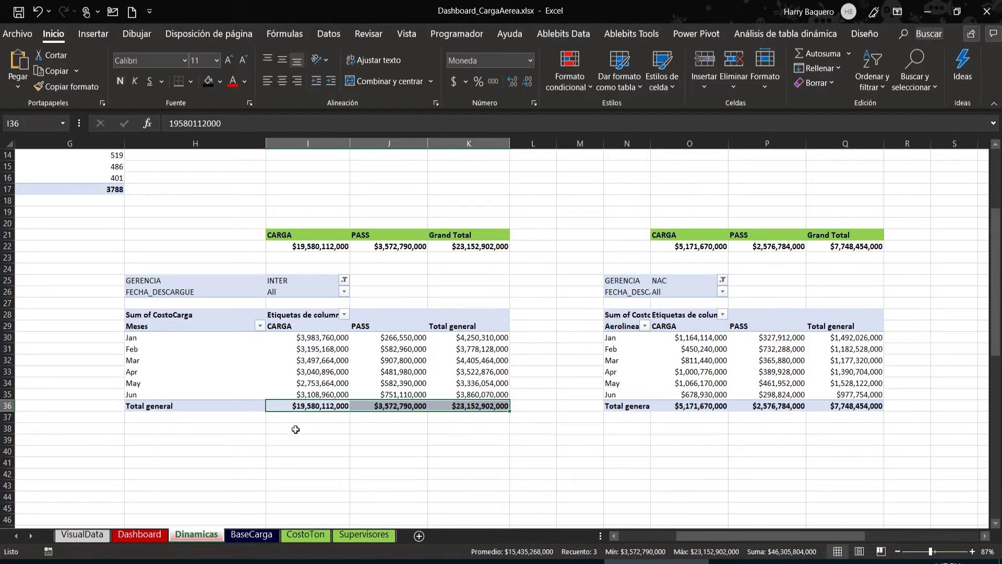
pyautogui.moveTo(308, 436); pyautogui.dragTo(459, 438)
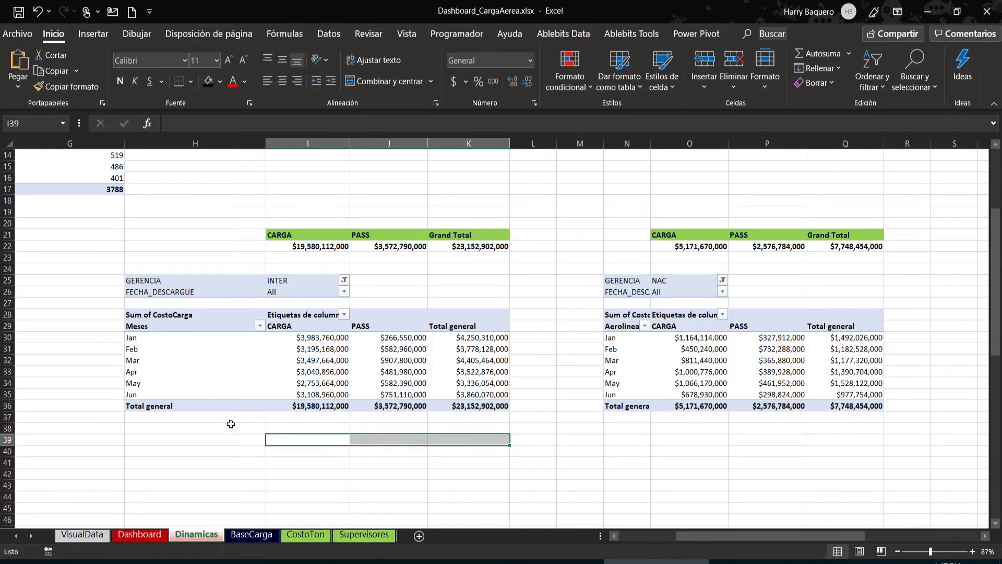
pyautogui.click(316, 406)
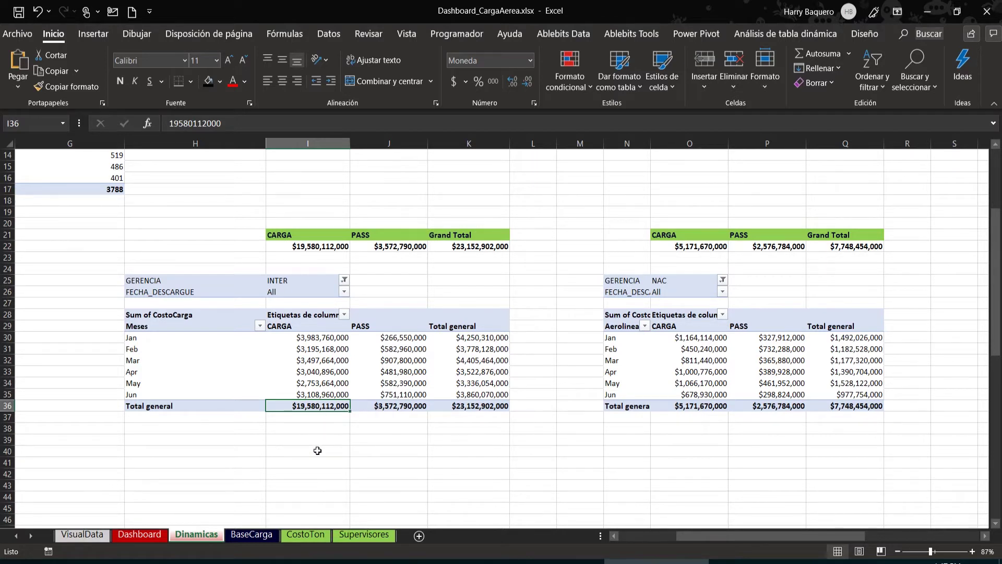
pyautogui.click(317, 452)
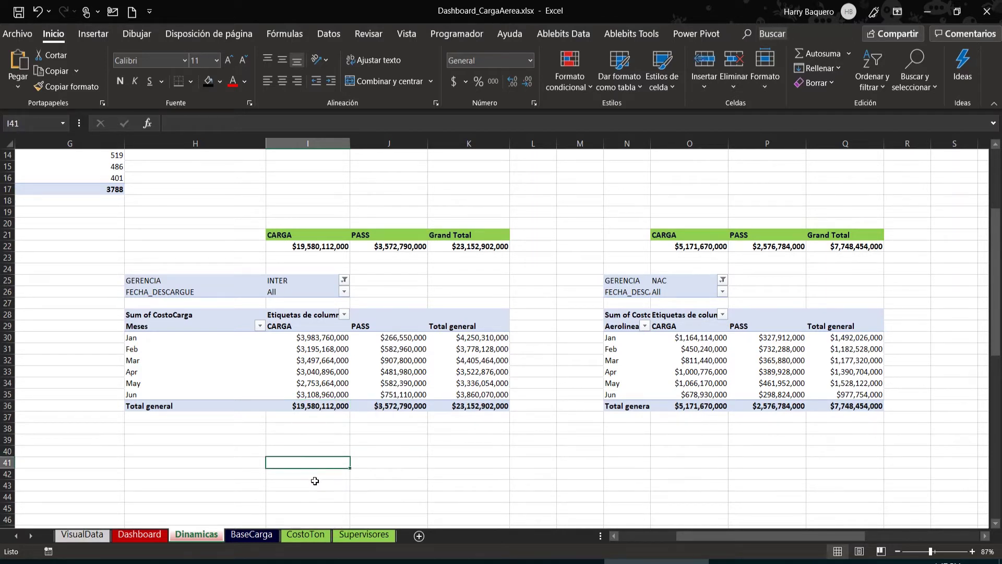
pyautogui.click(315, 485)
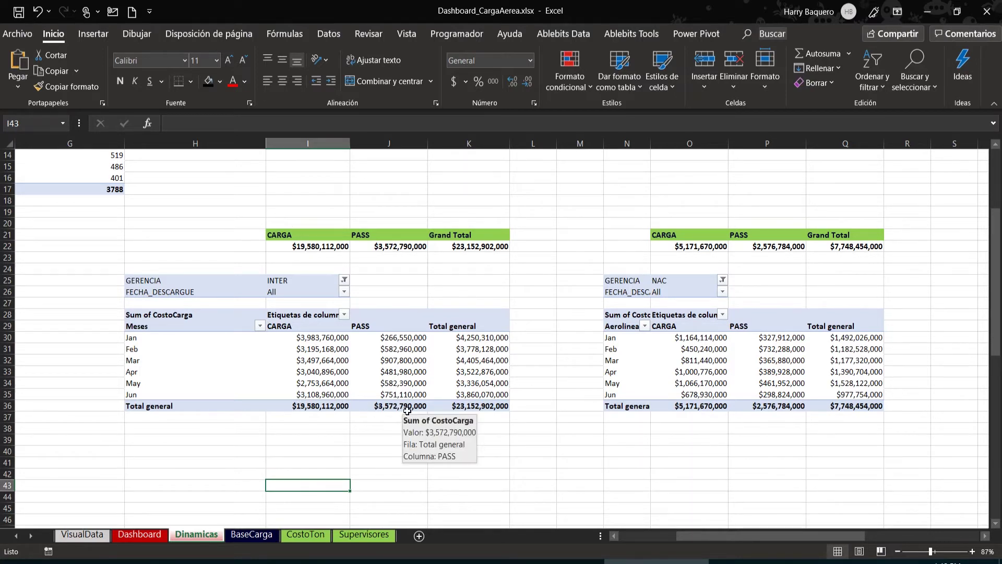
pyautogui.moveTo(334, 247); pyautogui.dragTo(458, 240)
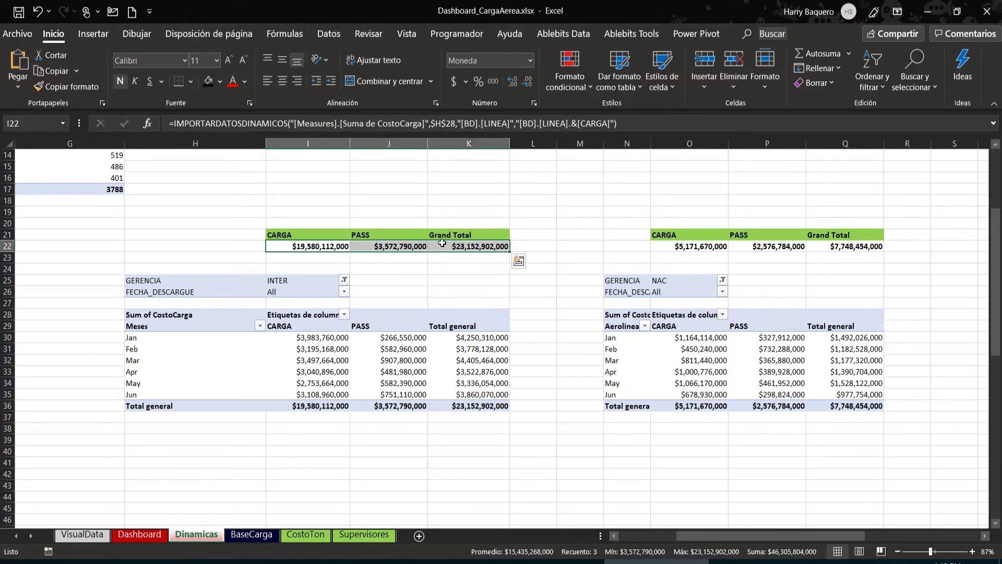
# Step: Compare the Dashboard's total boxes with the INTER and NAC summary rows in I21:Q22 of the Dinamicas sheet
pyautogui.click(140, 534)
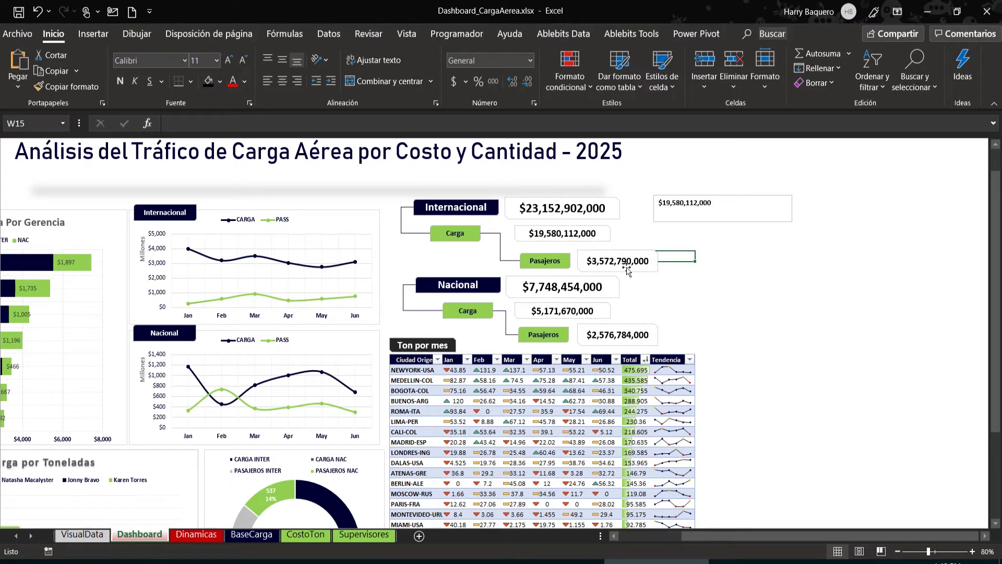
pyautogui.click(198, 543)
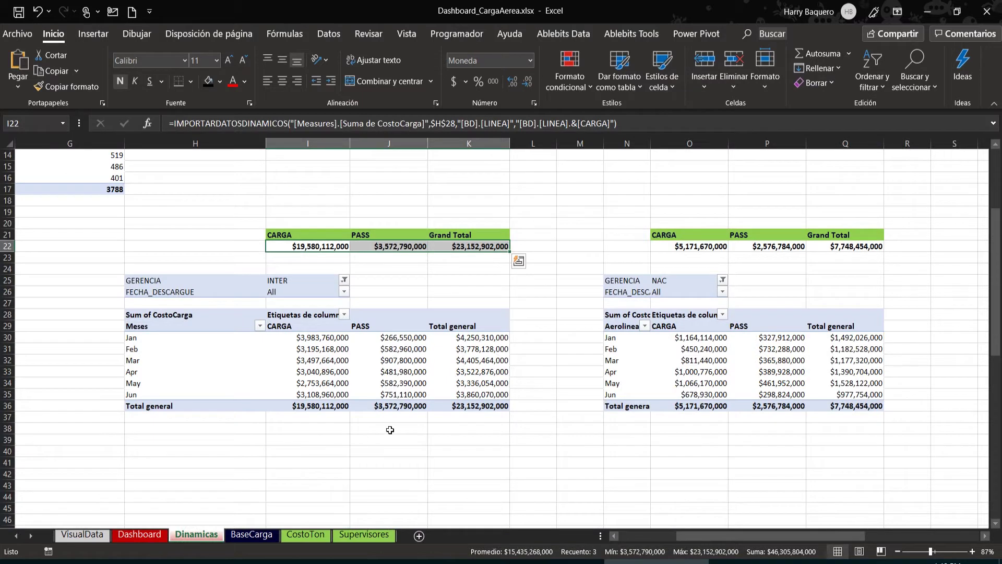
pyautogui.click(308, 248)
pyautogui.moveTo(309, 248); pyautogui.dragTo(851, 233)
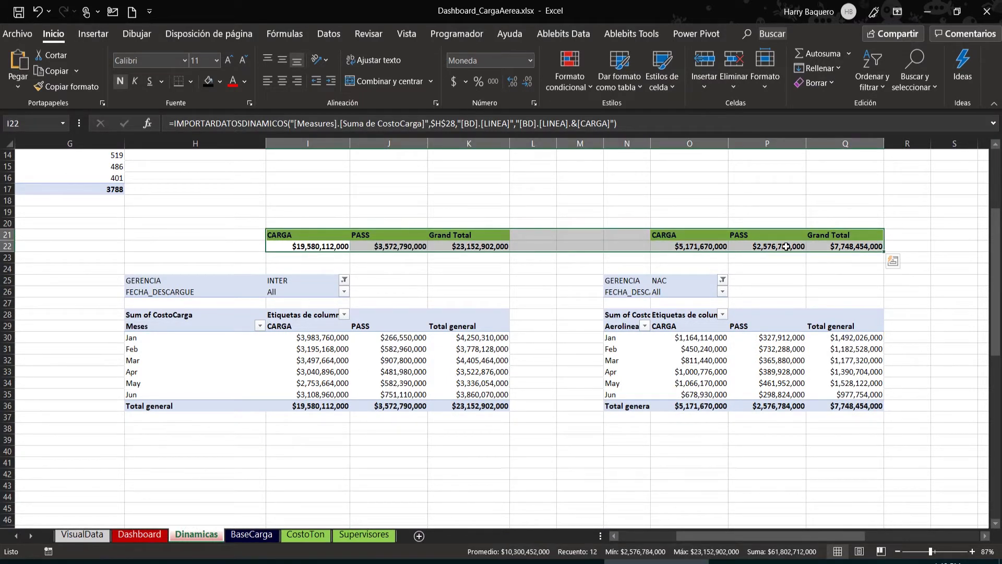
# Step: Return to the Dashboard and inspect the international Carga label and the connector joining it to the Internacional label
pyautogui.click(148, 537)
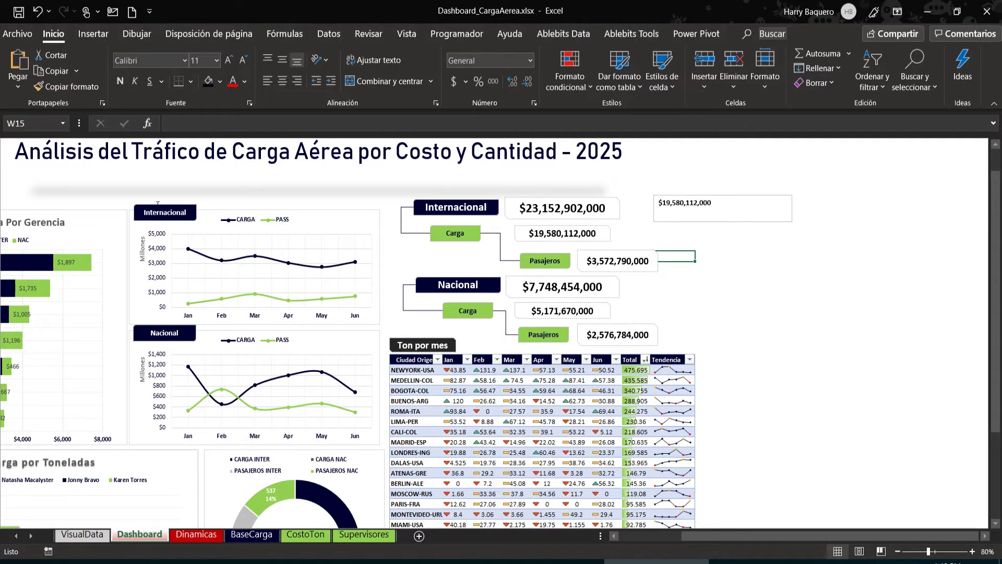
pyautogui.click(475, 237)
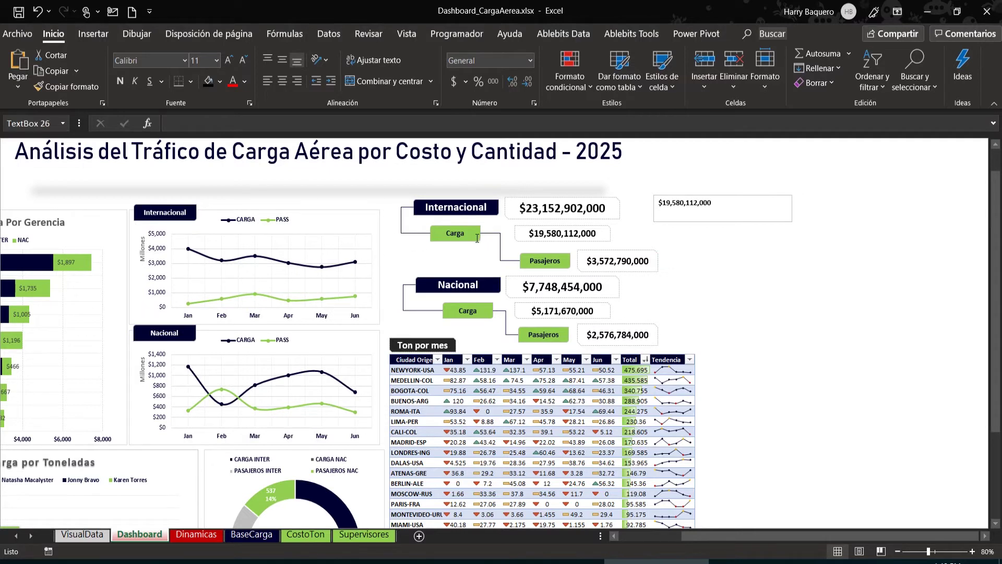
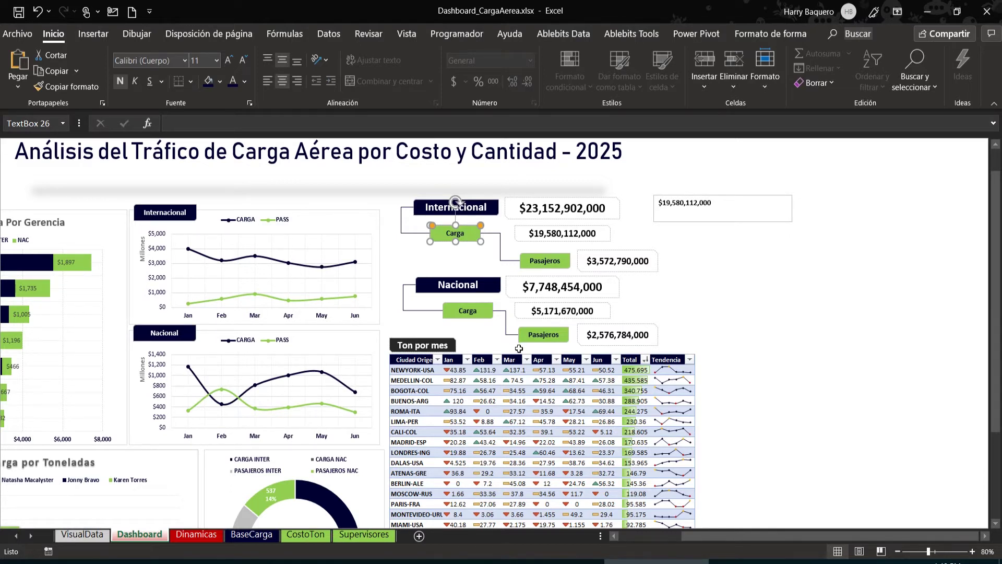
pyautogui.click(403, 232)
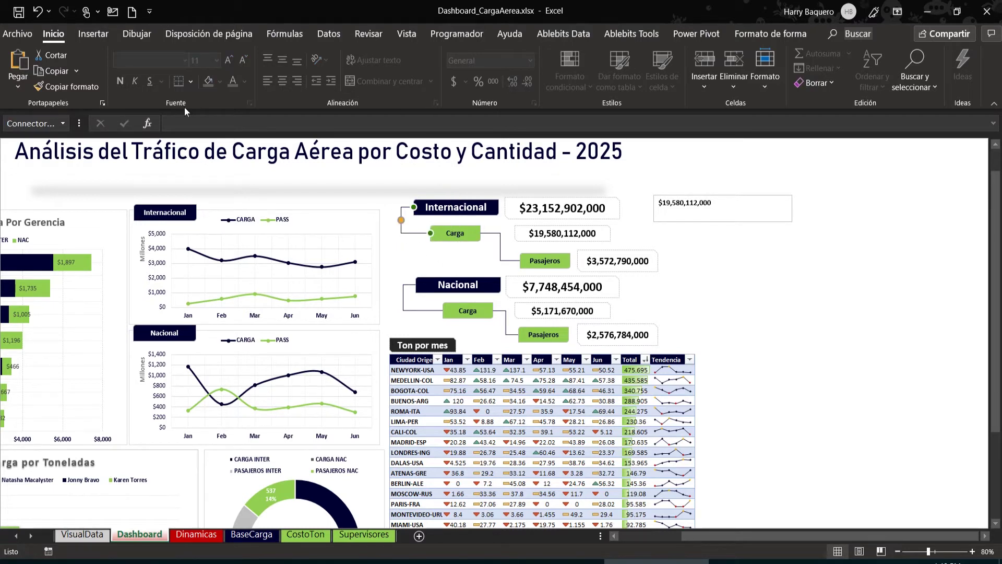
# Step: Move the international Carga label down so that it lines up with the national Carga label
pyautogui.click(463, 228)
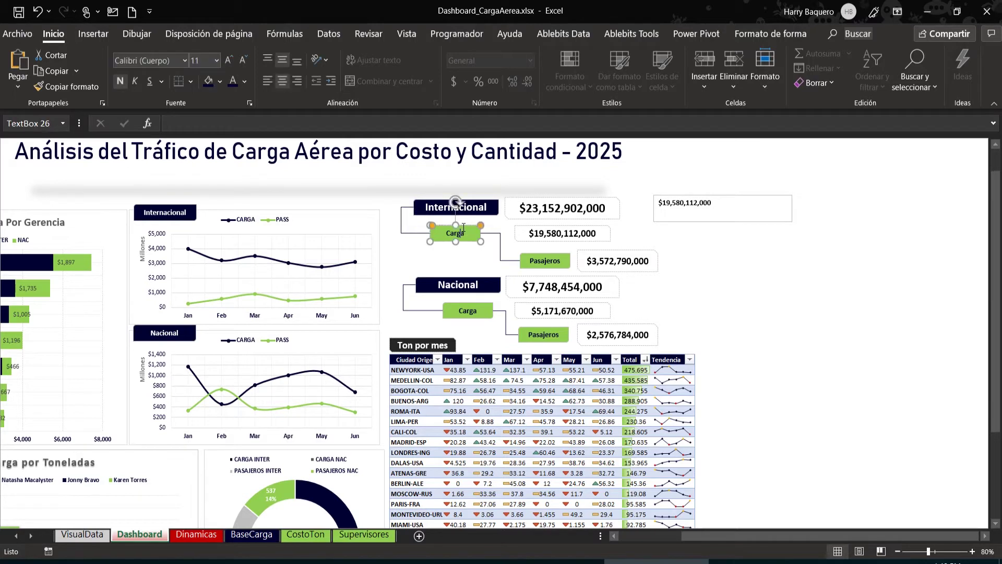
pyautogui.moveTo(465, 228)
pyautogui.mouseDown()
pyautogui.moveTo(465, 256)
pyautogui.moveTo(473, 238)
pyautogui.moveTo(721, 167)
pyautogui.moveTo(569, 170)
pyautogui.moveTo(460, 197)
pyautogui.moveTo(453, 245)
pyautogui.moveTo(478, 235)
pyautogui.mouseUp()
pyautogui.click(726, 307)
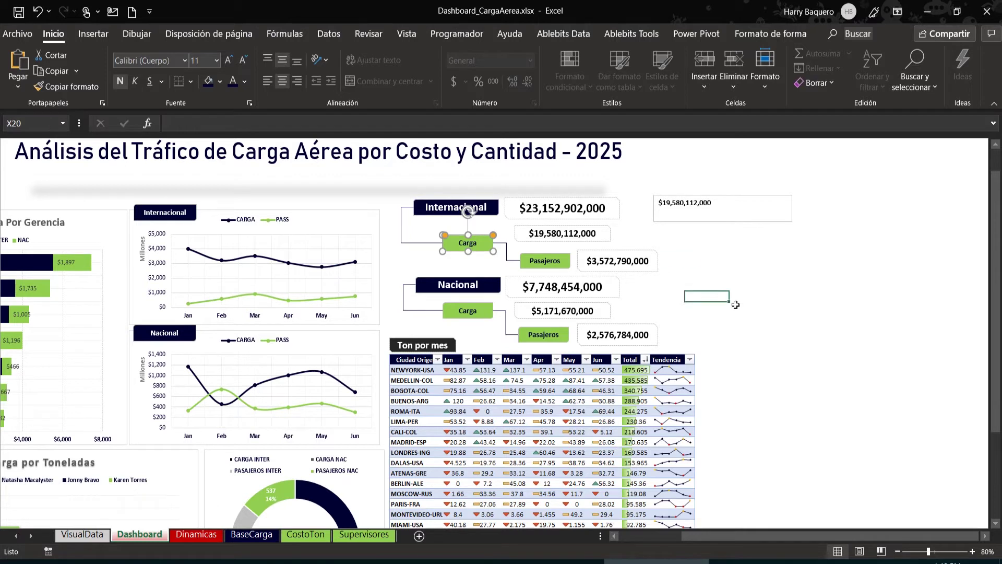
# Step: Copy the Internacional and Nacional chart labels to the empty area beside the total boxes, placing Nacional below Internacional
pyautogui.click(187, 204)
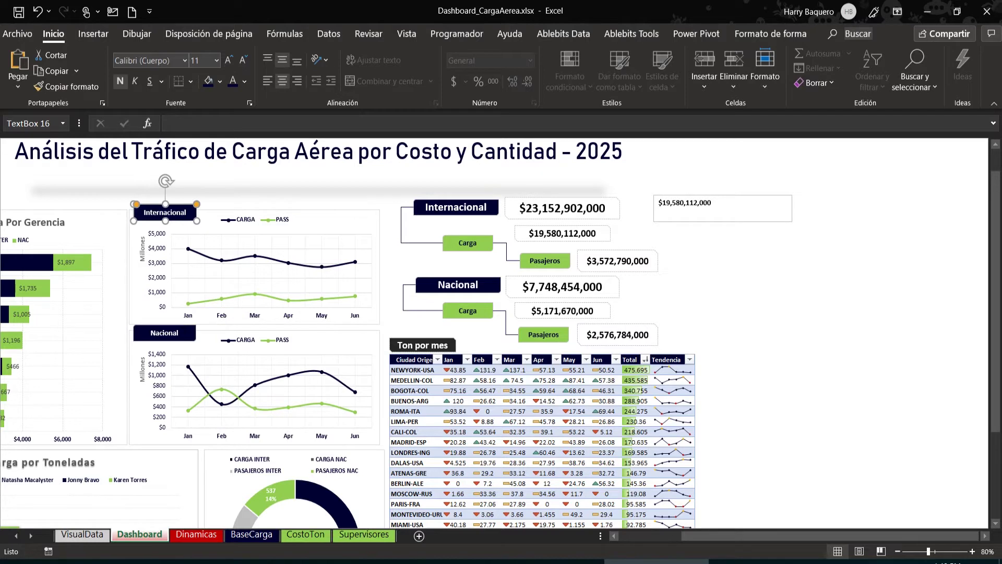
pyautogui.click(164, 333)
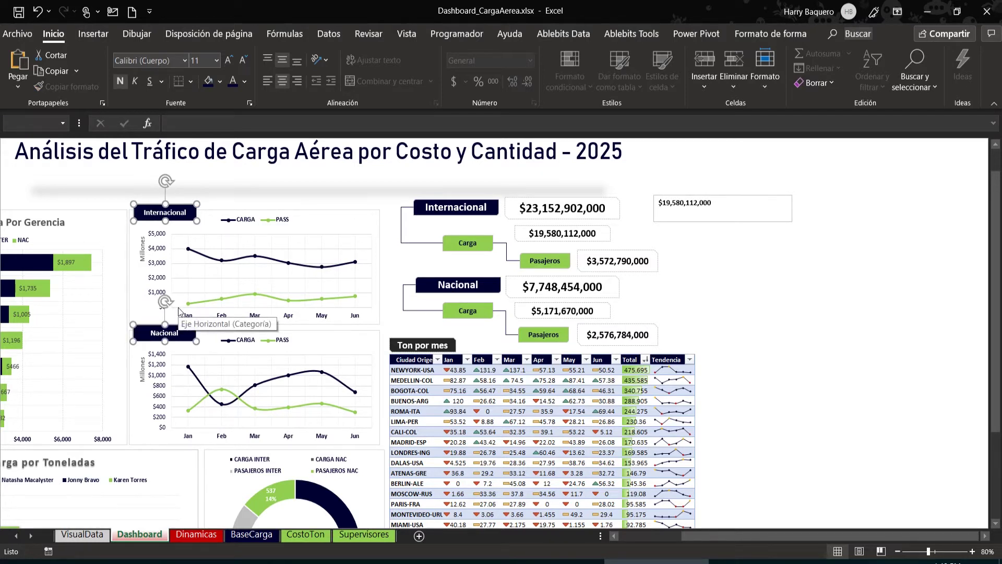
pyautogui.click(769, 256)
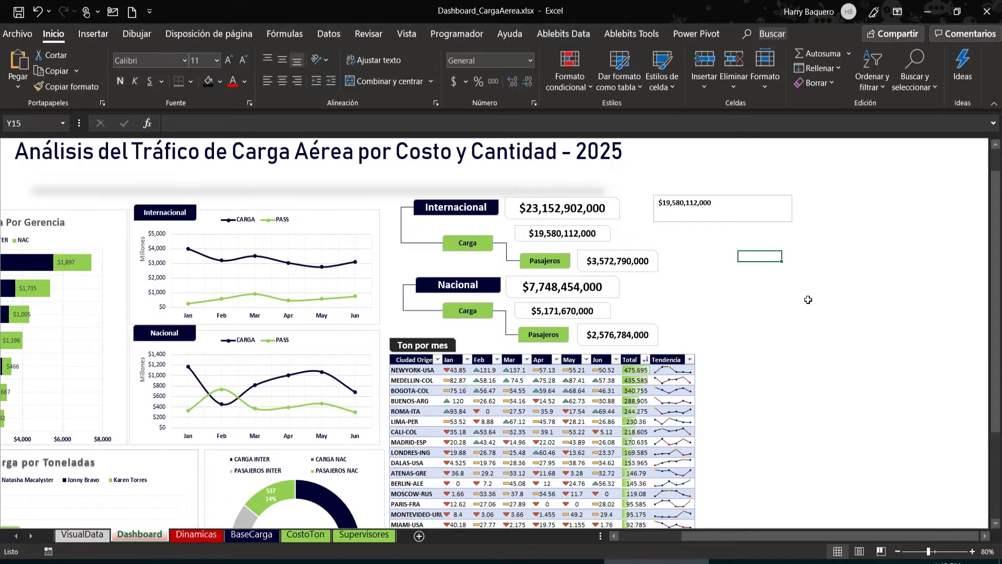
pyautogui.hotkey('ctrl', 'v')
pyautogui.moveTo(788, 267); pyautogui.dragTo(811, 272)
pyautogui.click(815, 377)
pyautogui.moveTo(815, 377); pyautogui.dragTo(818, 304)
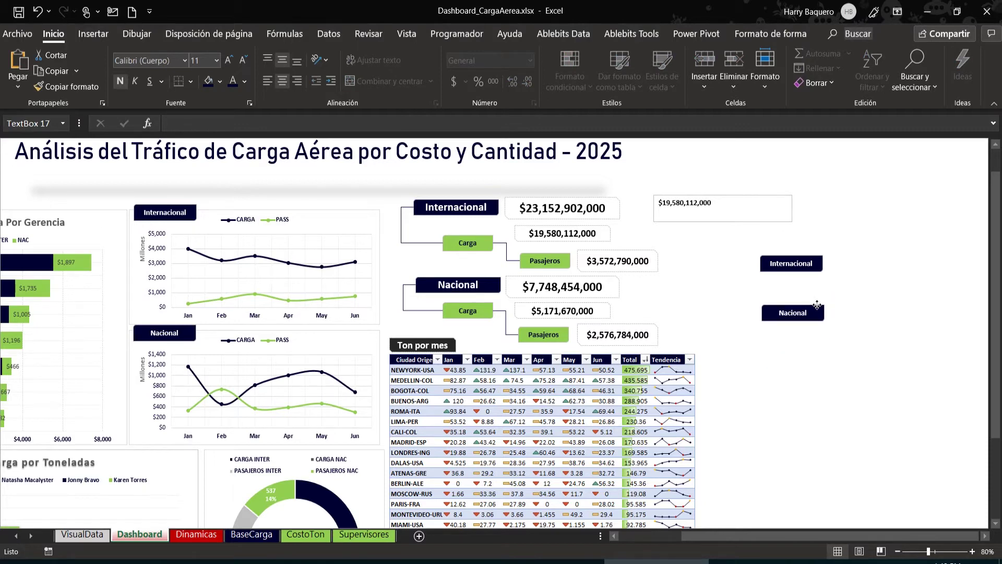
# Step: Join the copied Nacional label's upper edge to the copied Internacional label's lower edge with an elbow connector
pyautogui.click(95, 33)
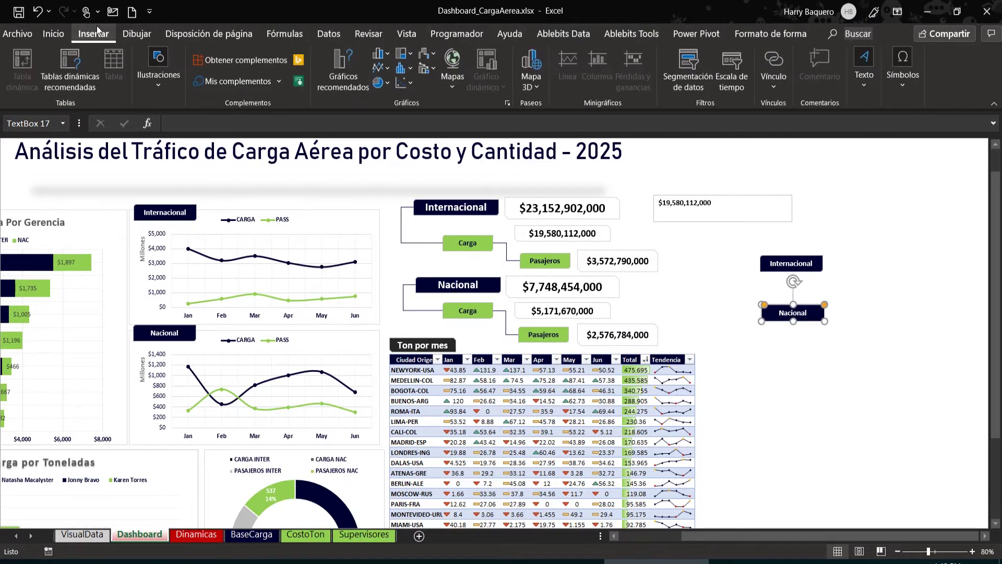
pyautogui.click(158, 68)
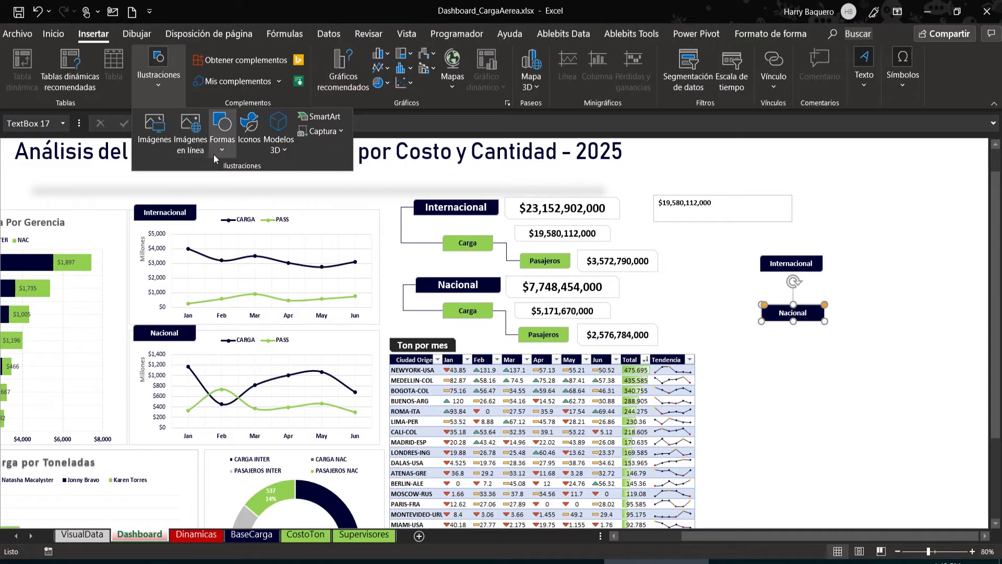
pyautogui.click(223, 140)
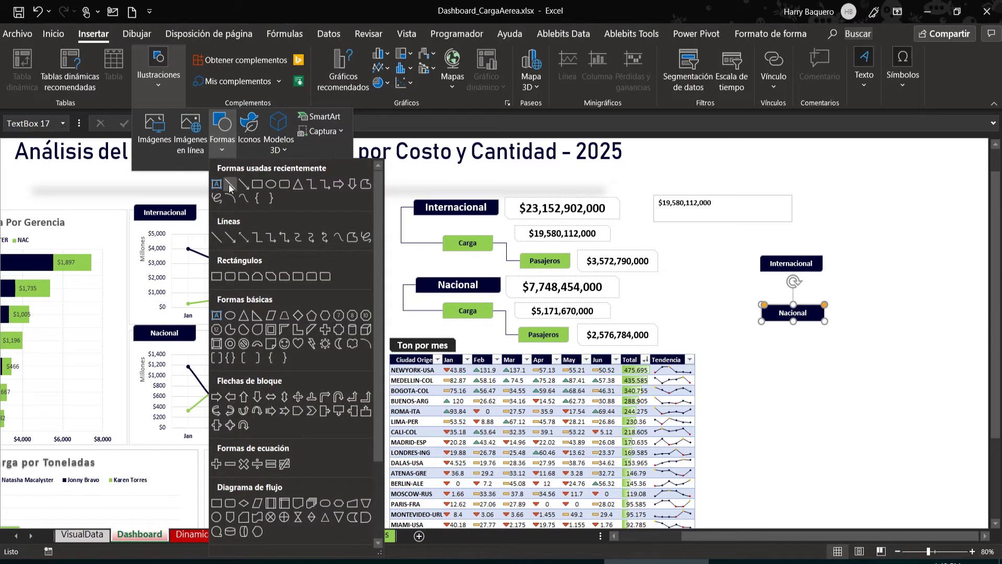
pyautogui.click(312, 188)
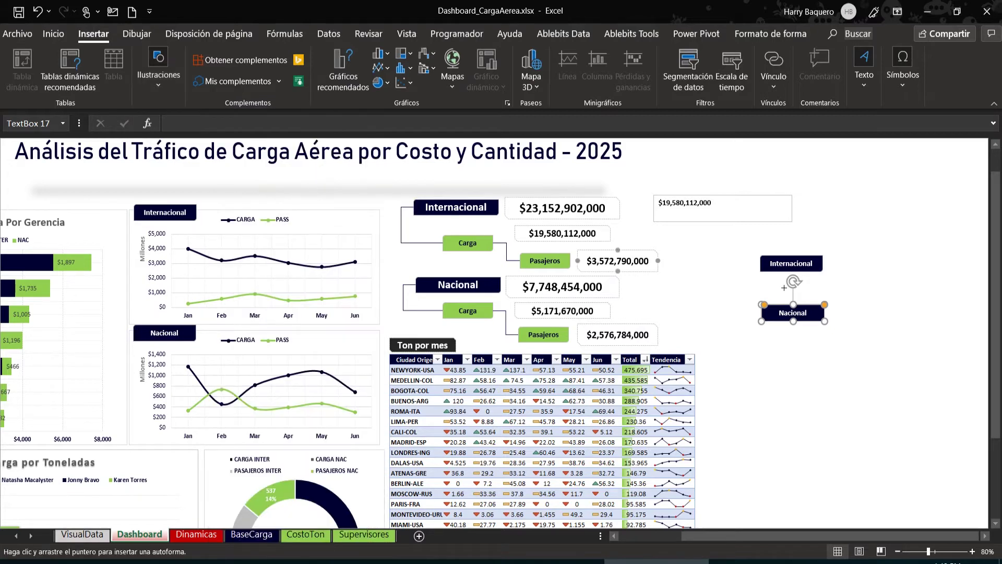
pyautogui.moveTo(796, 303); pyautogui.dragTo(794, 272)
pyautogui.moveTo(793, 271); pyautogui.dragTo(792, 272)
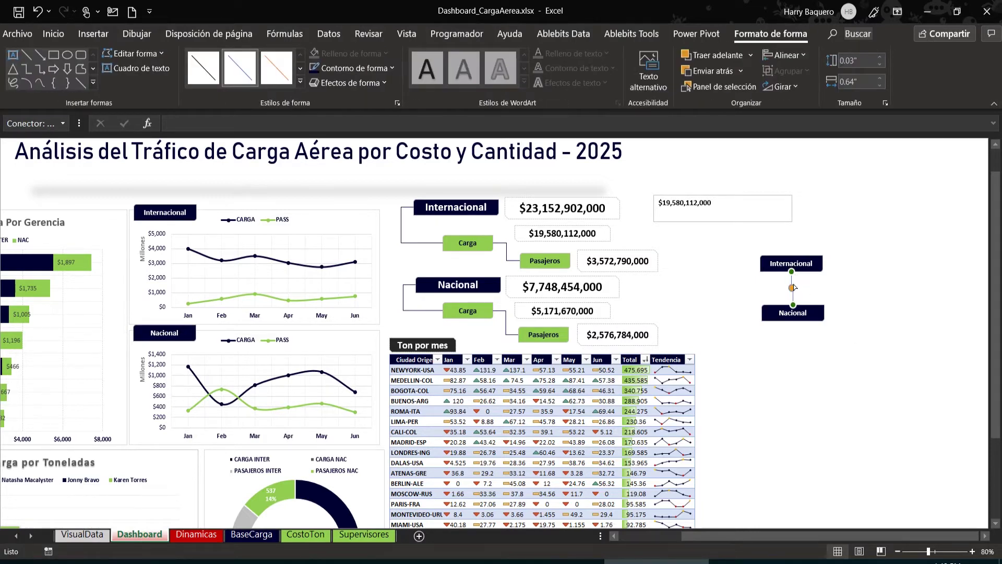
# Step: Move the copied Nacional and Internacional labels apart to test how the elbow connector follows them
pyautogui.click(815, 308)
pyautogui.moveTo(815, 305); pyautogui.dragTo(887, 297)
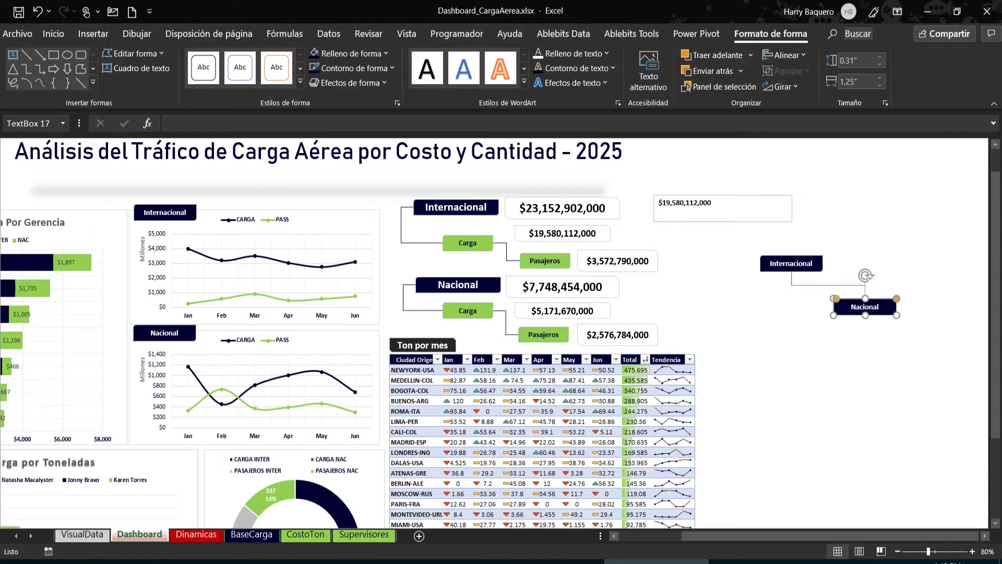
pyautogui.click(811, 259)
pyautogui.moveTo(811, 260); pyautogui.dragTo(759, 239)
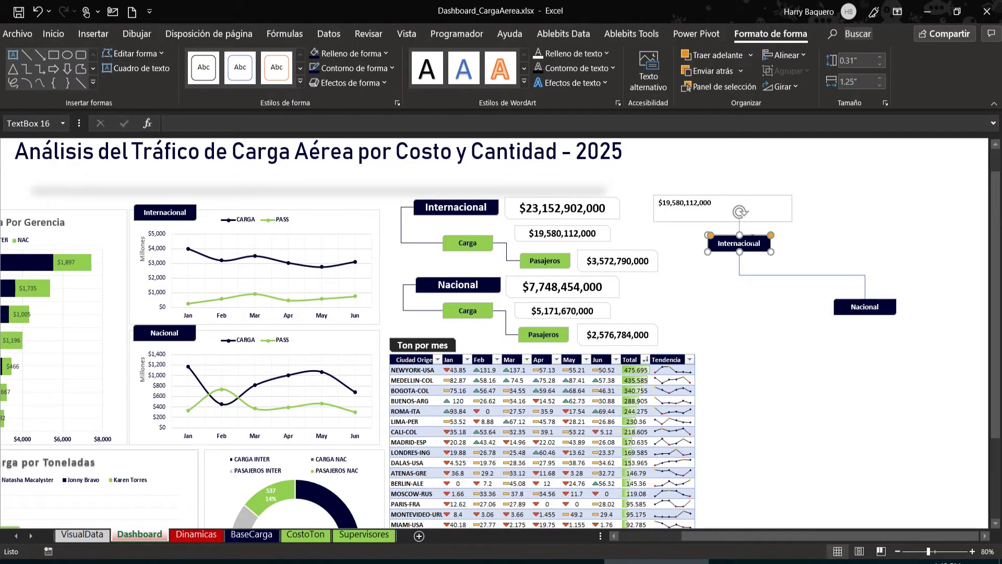
pyautogui.moveTo(753, 236); pyautogui.dragTo(762, 259)
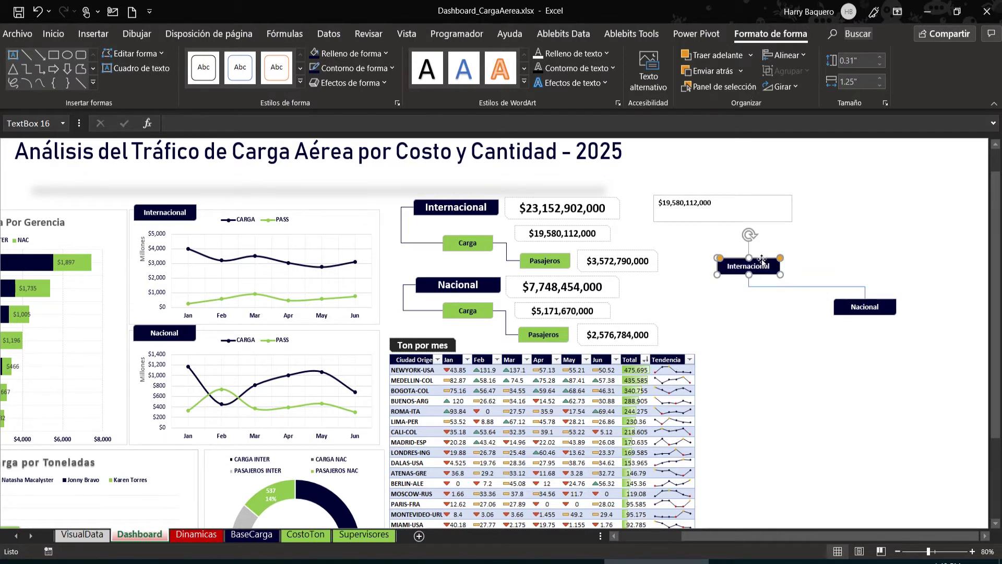
# Step: Duplicate the elbow connector and use it to join the linked text box to the copied Internacional label
pyautogui.click(787, 287)
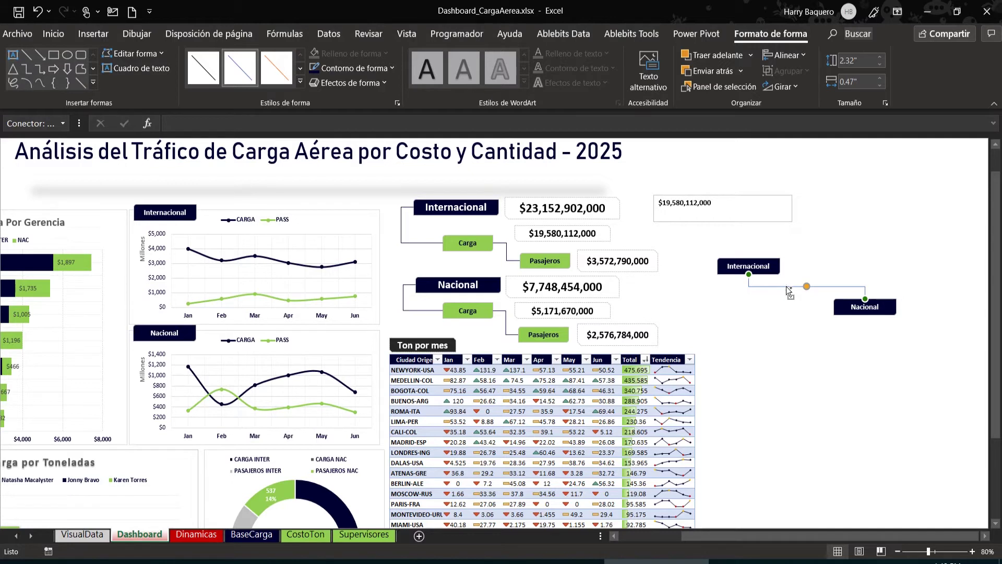
pyautogui.moveTo(788, 289); pyautogui.dragTo(723, 222)
pyautogui.moveTo(842, 251); pyautogui.dragTo(749, 257)
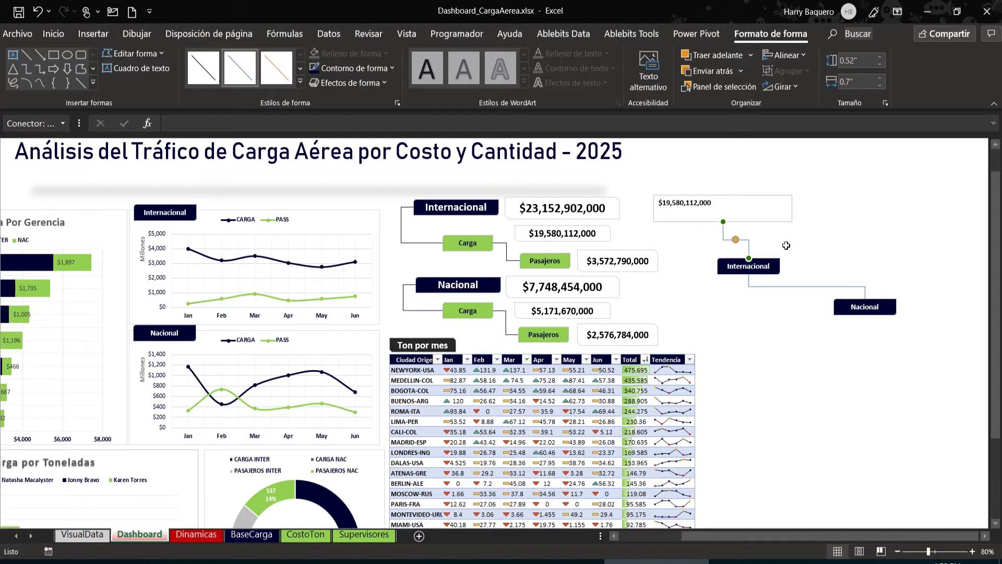
# Step: Reposition the linked text box farther up and shift the copied Internacional label slightly to test their connector
pyautogui.click(773, 225)
pyautogui.moveTo(773, 224); pyautogui.dragTo(851, 203)
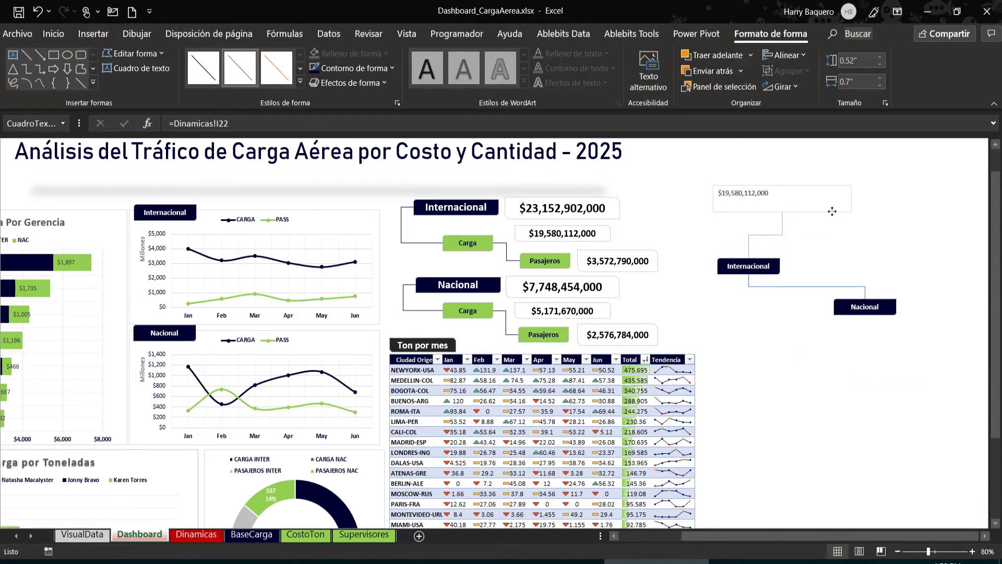
pyautogui.click(766, 274)
pyautogui.moveTo(767, 272)
pyautogui.mouseDown()
pyautogui.moveTo(734, 271)
pyautogui.moveTo(739, 249)
pyautogui.moveTo(734, 295)
pyautogui.moveTo(765, 275)
pyautogui.mouseUp()
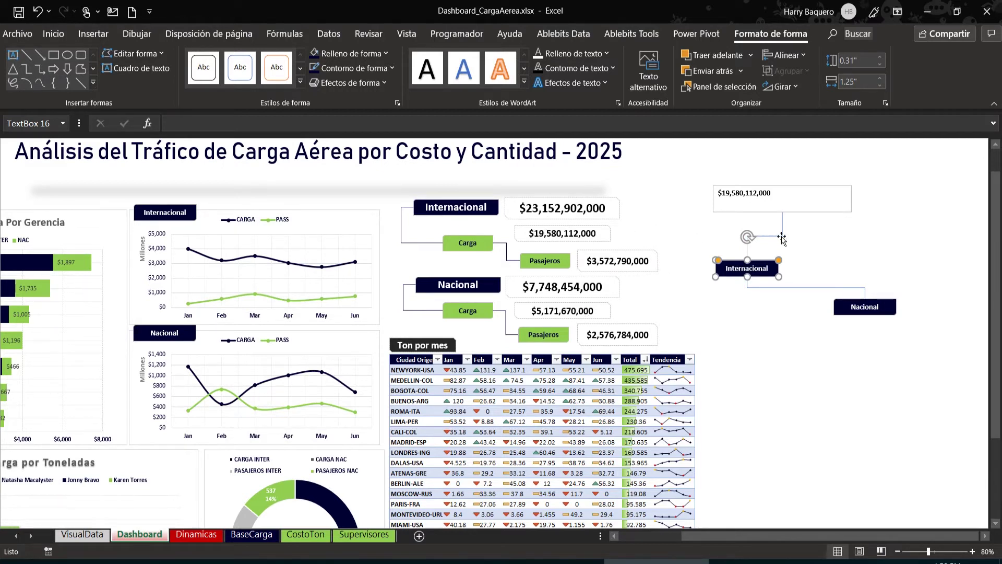
# Step: Set the outline of the text box linked to Dinamicas I22 to the square-dot dash style (Punto cuadrado)
pyautogui.click(819, 211)
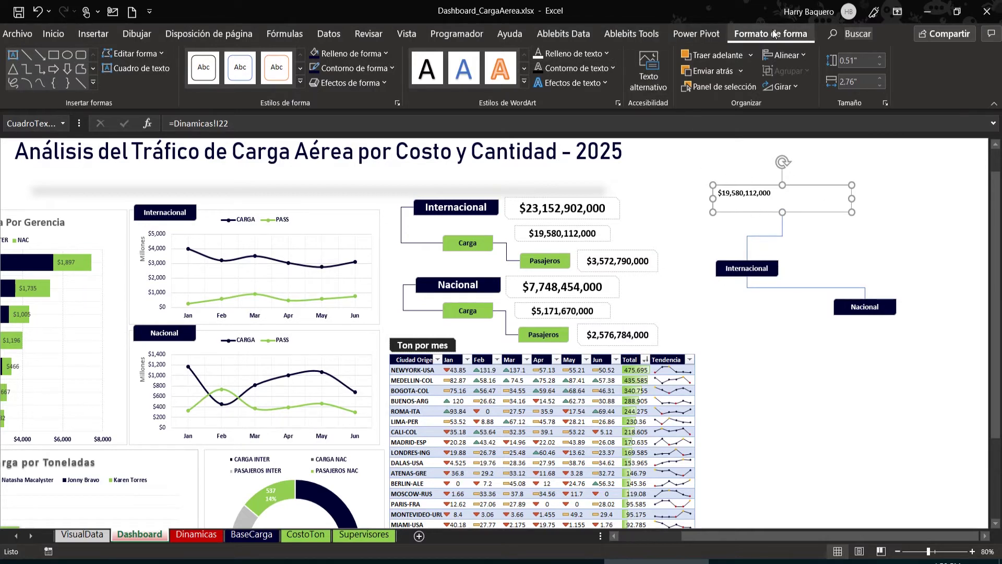
pyautogui.click(376, 71)
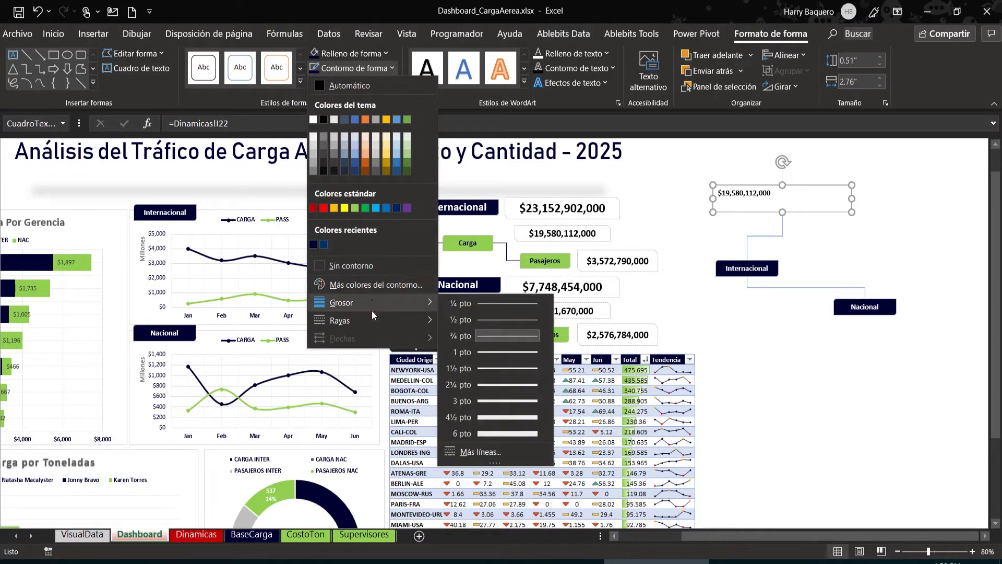
pyautogui.moveTo(373, 319)
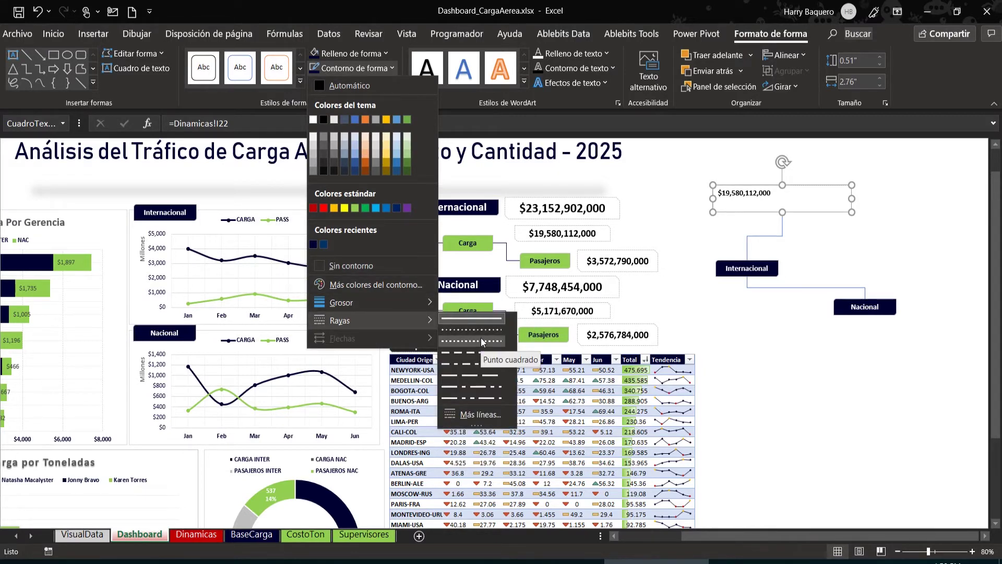
pyautogui.click(481, 340)
pyautogui.click(827, 267)
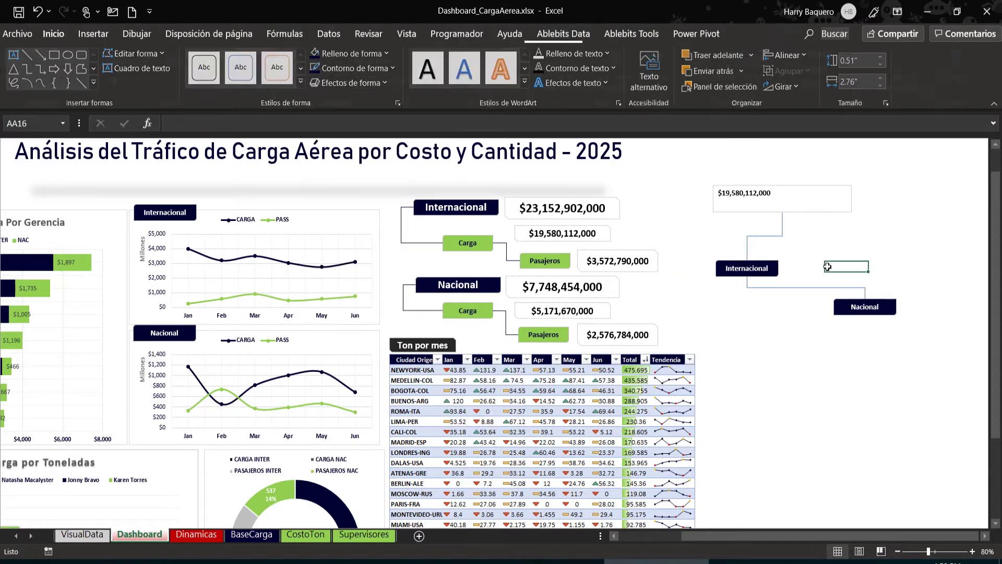
# Step: Enlarge the linked text box's font to 20 and center its text horizontally
pyautogui.click(833, 189)
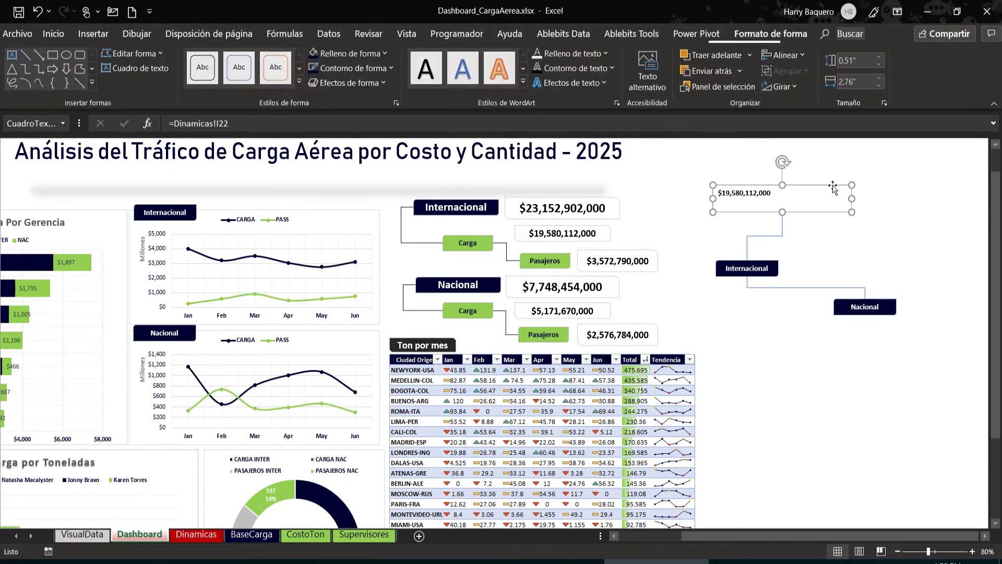
pyautogui.click(54, 41)
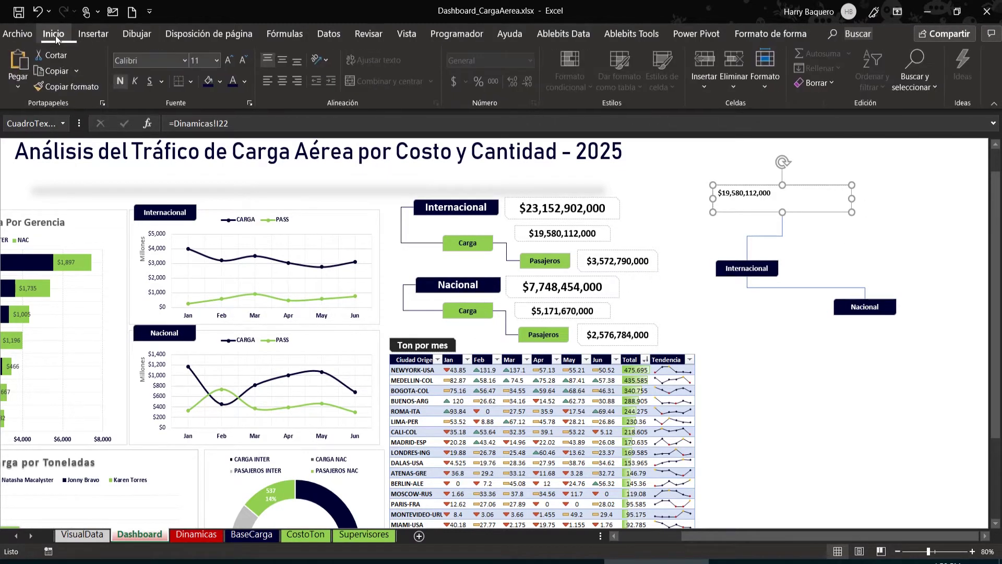
pyautogui.click(225, 61)
pyautogui.click(226, 61)
pyautogui.click(225, 61)
pyautogui.click(226, 60)
pyautogui.click(226, 61)
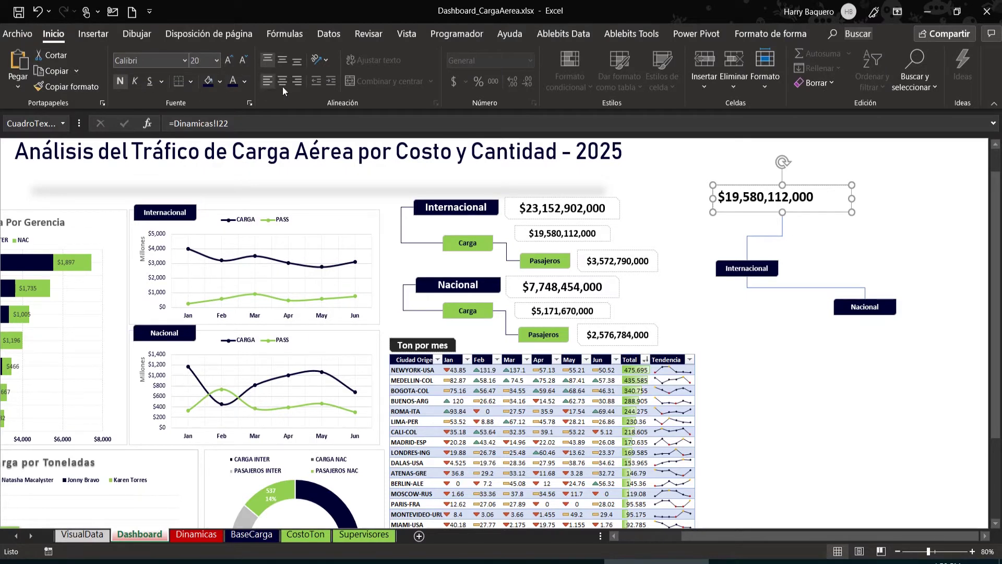
pyautogui.click(286, 83)
pyautogui.click(793, 235)
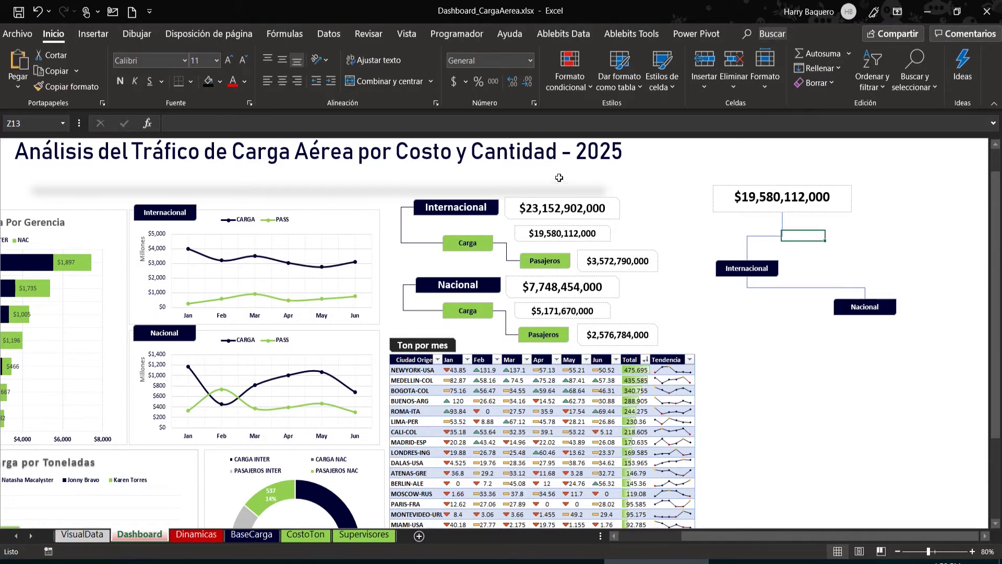
# Step: Delete the practice text box linked to Dinamicas I22 and the connector attached to it
pyautogui.click(848, 236)
pyautogui.click(821, 212)
pyautogui.press('Delete')
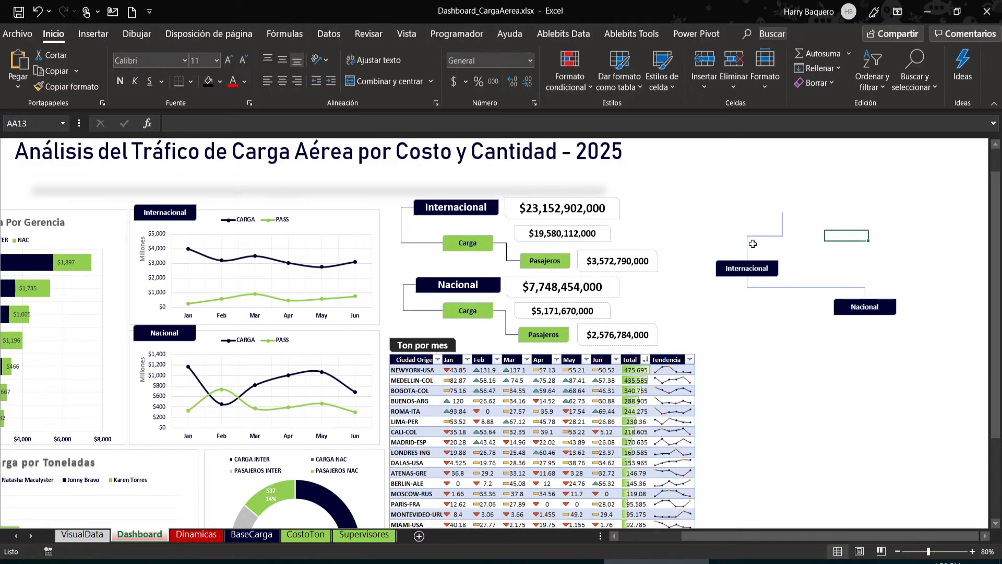
pyautogui.click(757, 239)
pyautogui.press('Delete')
# Step: Delete the copied Internacional and Nacional labels and the elbow connector between them
pyautogui.click(769, 268)
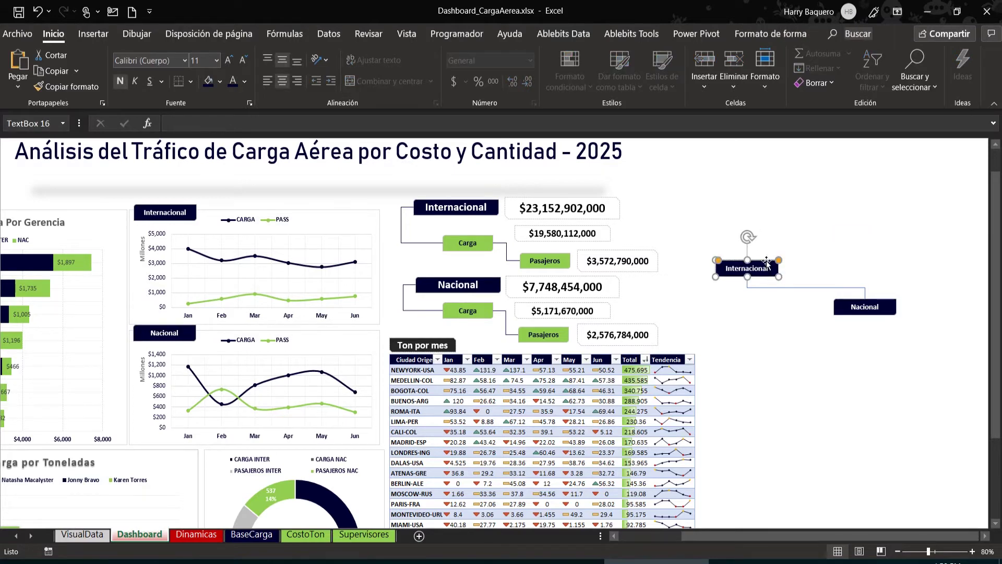
pyautogui.click(766, 261)
pyautogui.press('Delete')
pyautogui.click(785, 288)
pyautogui.press('Delete')
pyautogui.click(880, 300)
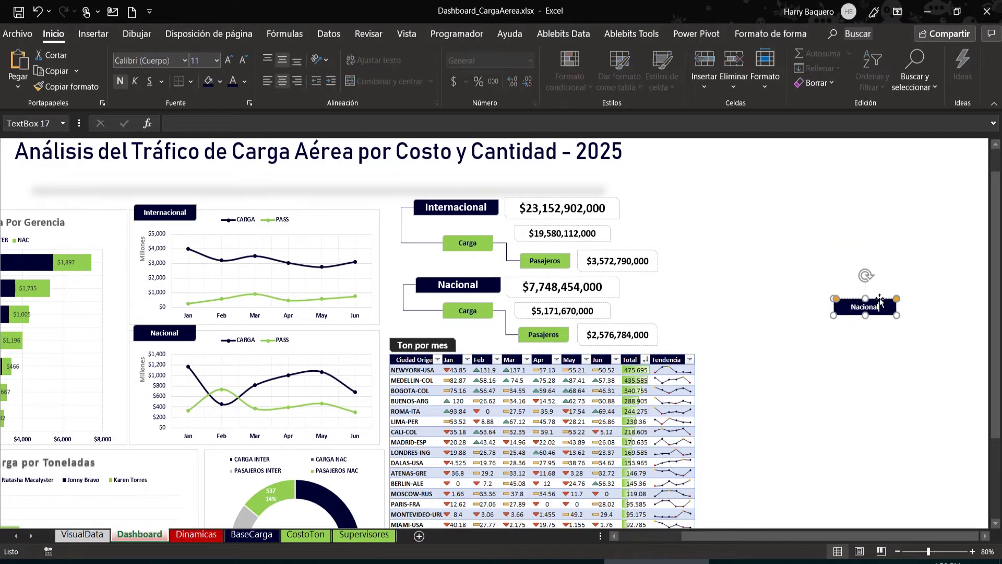
pyautogui.press('Delete')
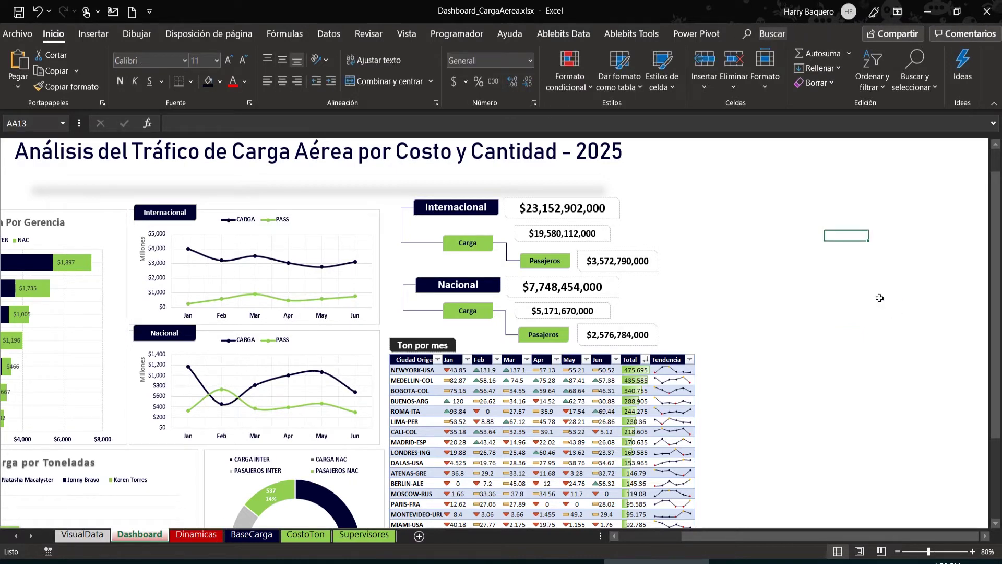
# Step: Bring the whole Dashboard into view and examine the Carga por Toneladas stacked column chart alongside the cost charts
pyautogui.moveTo(877, 540); pyautogui.dragTo(782, 543)
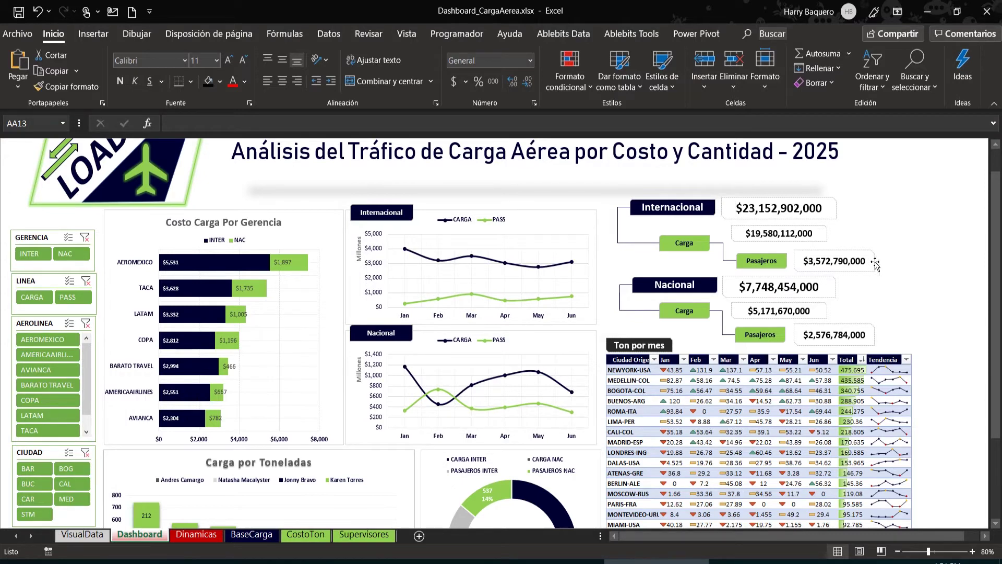
pyautogui.scroll(-5, 845, 313)
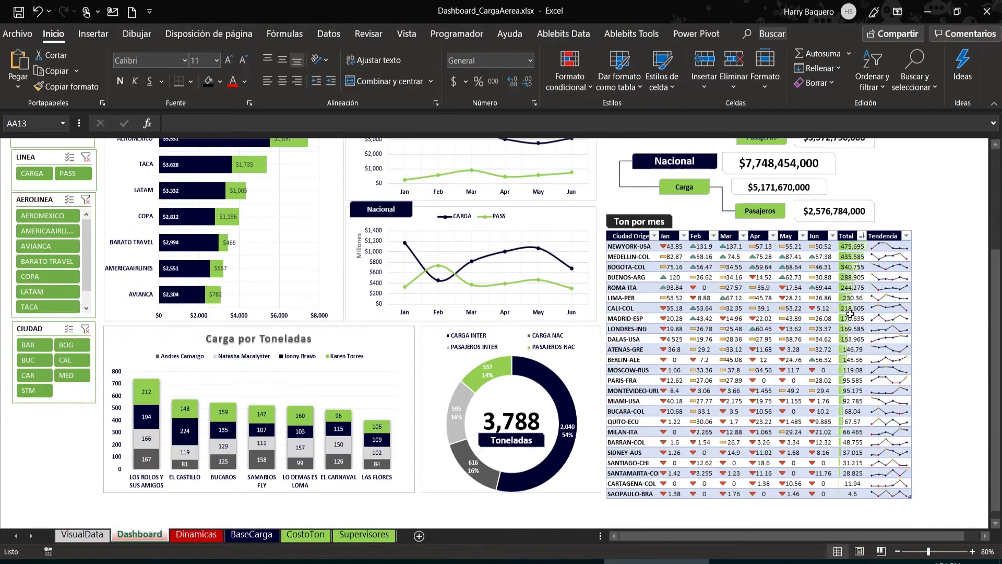
pyautogui.click(360, 334)
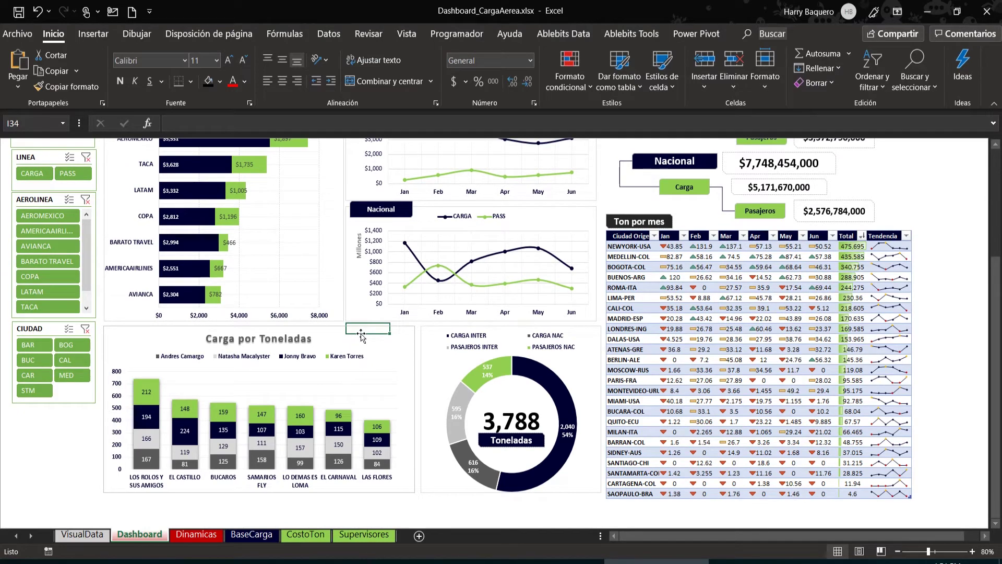
pyautogui.click(402, 327)
pyautogui.scroll(2, 370, 360)
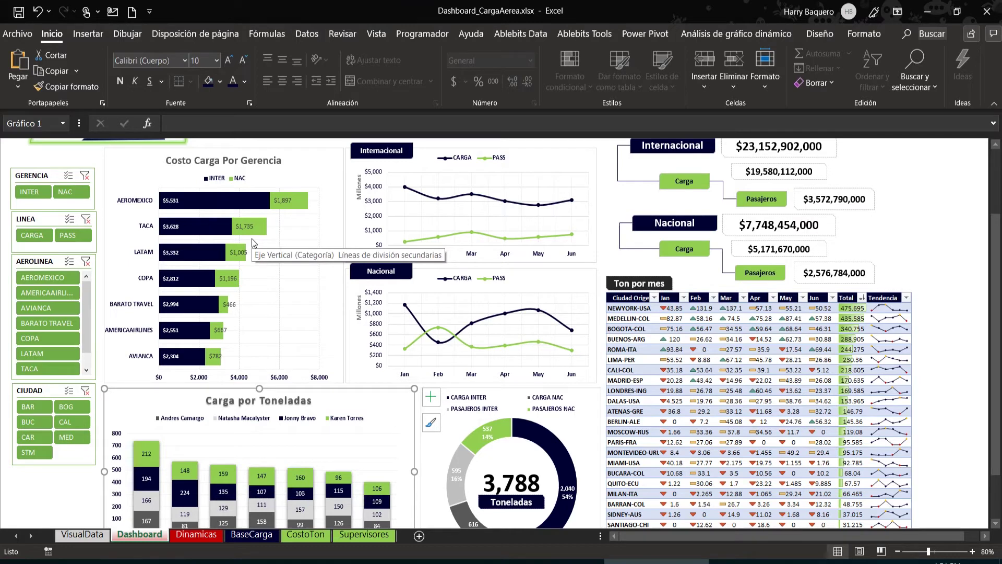
pyautogui.scroll(-2, 248, 261)
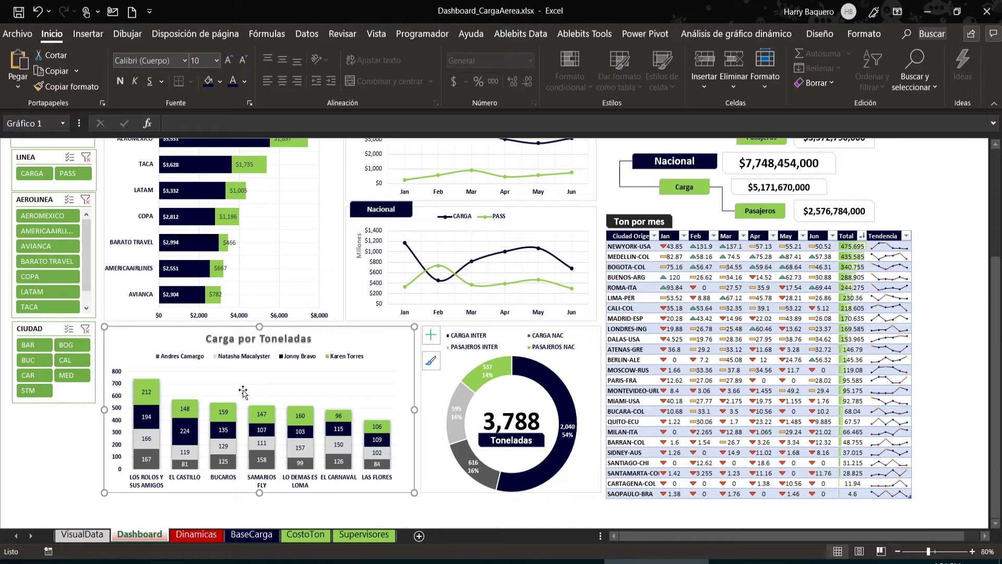
# Step: Look through the pivot tables on the Dinamicas sheet for the one totalling PESO_CARGA tonnes by airport and coordinator
pyautogui.click(185, 537)
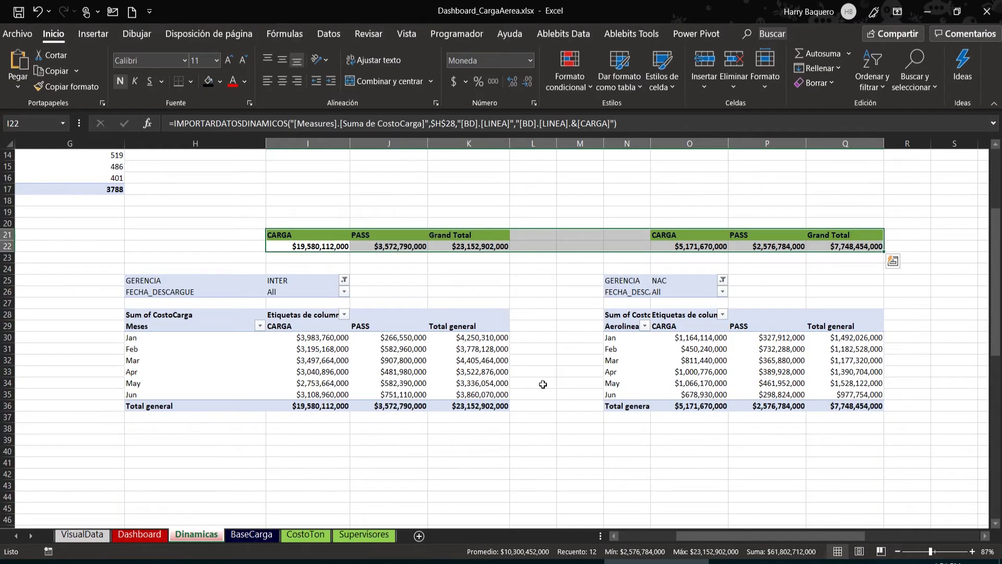
pyautogui.hotkey('ctrl', 'q')
pyautogui.click(554, 450)
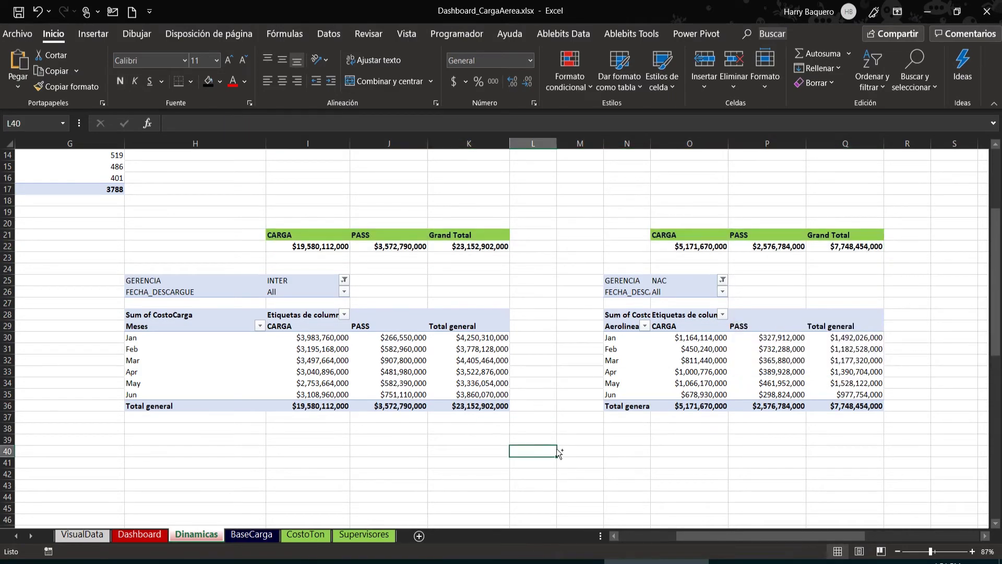
pyautogui.keyDown('ctrl'); pyautogui.scroll(-2, 556, 450); pyautogui.keyUp('ctrl')
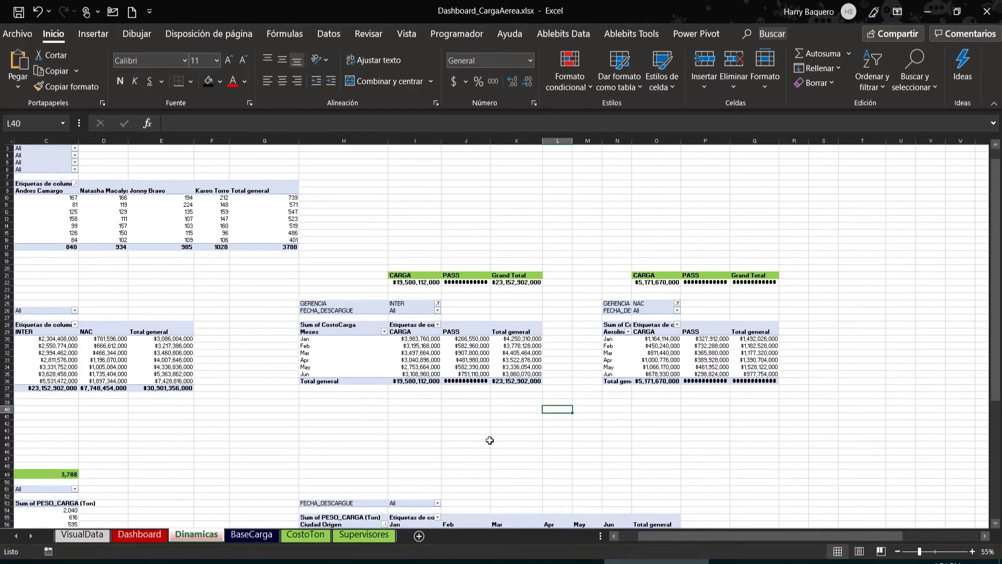
pyautogui.scroll(-11, 490, 440)
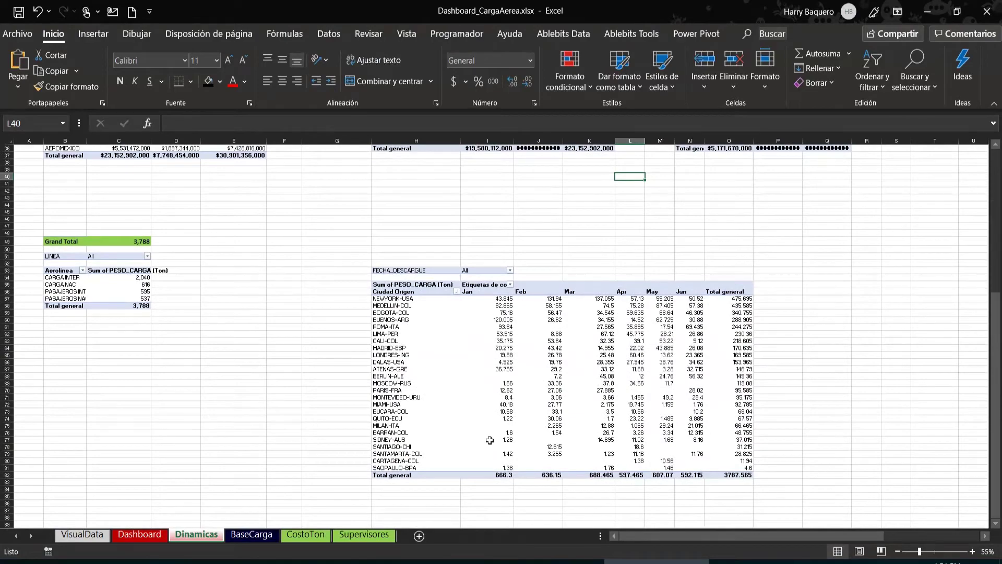
pyautogui.scroll(9, 490, 440)
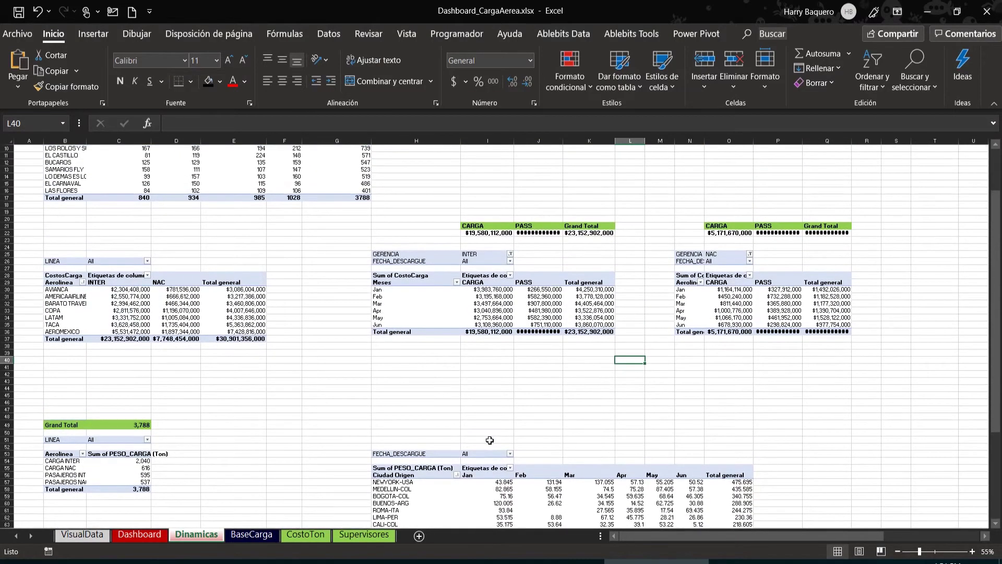
pyautogui.scroll(3, 229, 298)
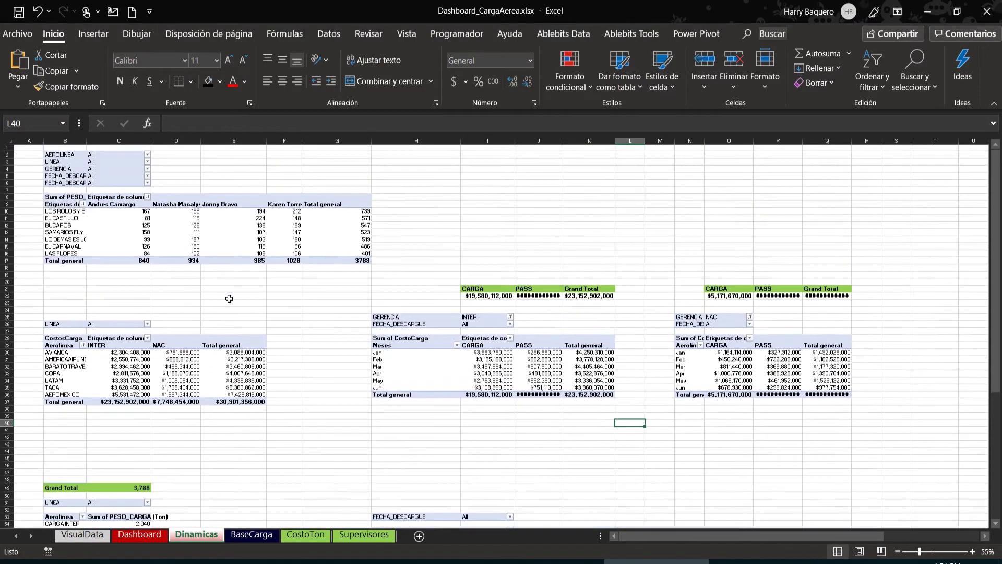
pyautogui.scroll(5, 229, 298)
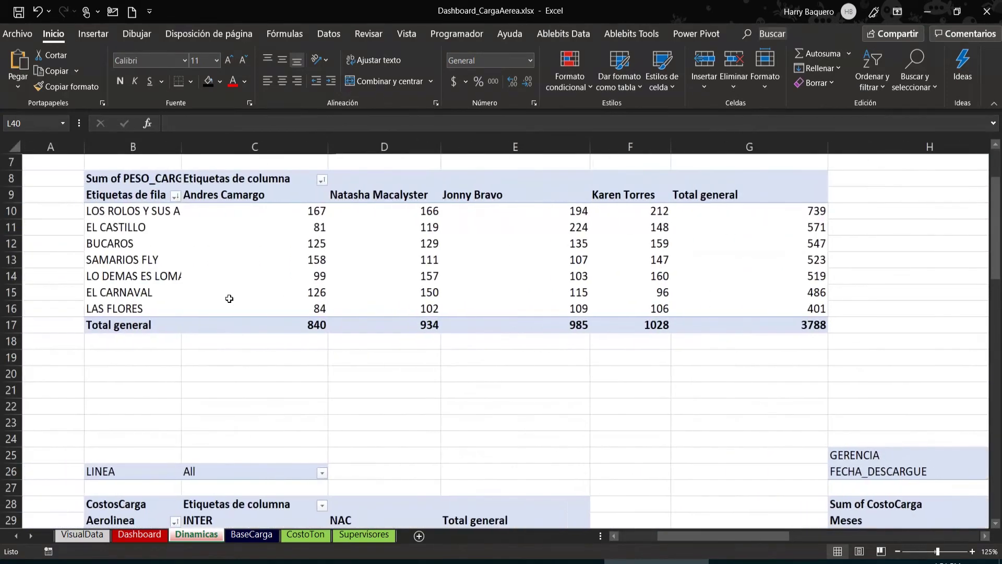
pyautogui.scroll(2, 229, 298)
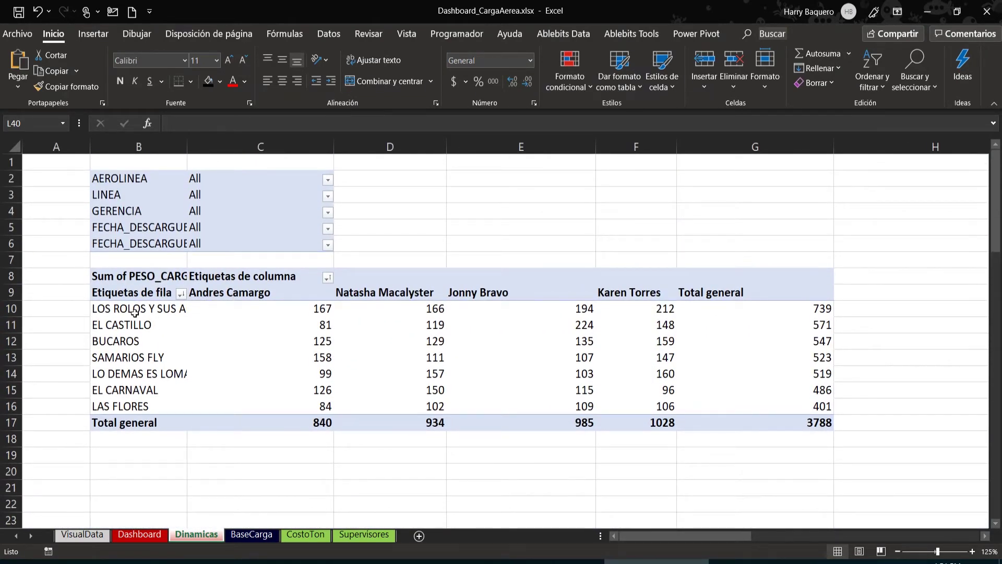
# Step: Insert a 2-D stacked column chart from the pivot table of PESO_CARGA tonnes by airport and coordinator
pyautogui.moveTo(135, 313); pyautogui.dragTo(130, 408)
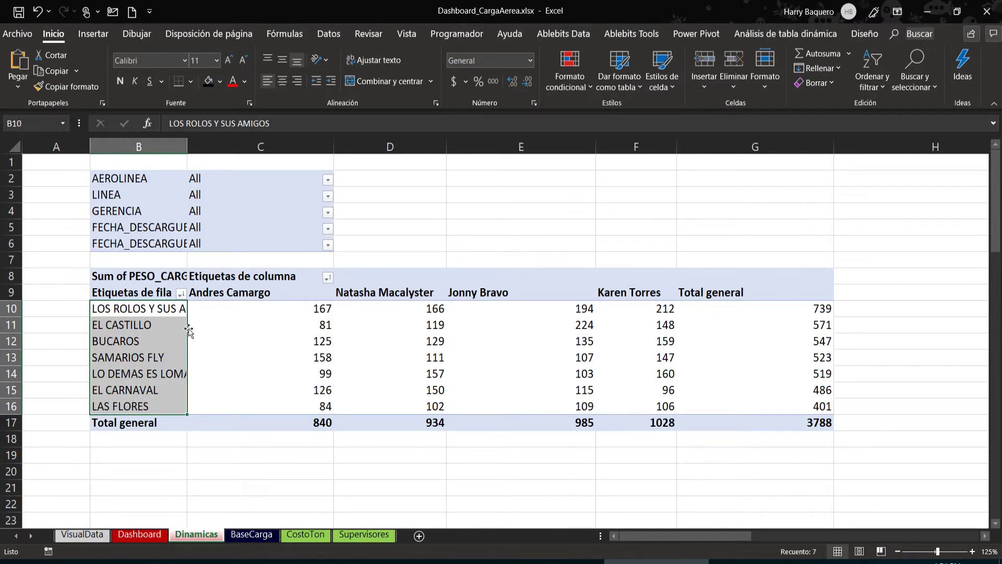
pyautogui.moveTo(228, 296); pyautogui.dragTo(656, 286)
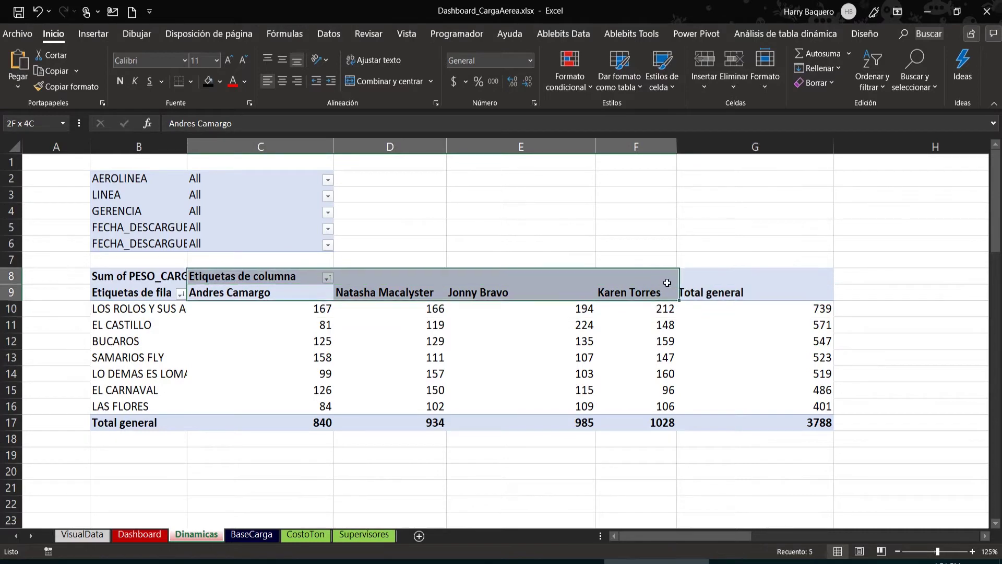
pyautogui.click(98, 39)
pyautogui.click(383, 52)
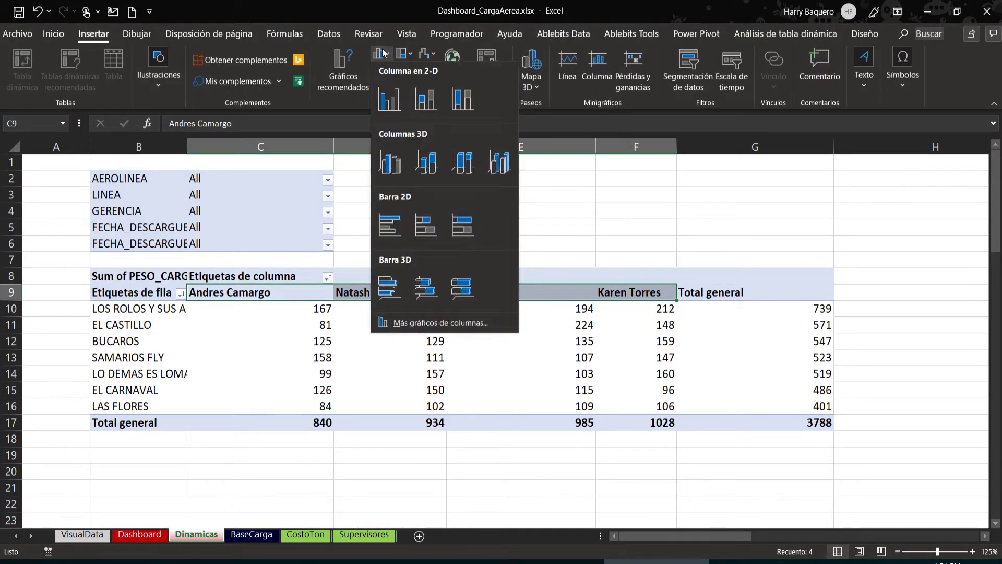
pyautogui.click(425, 103)
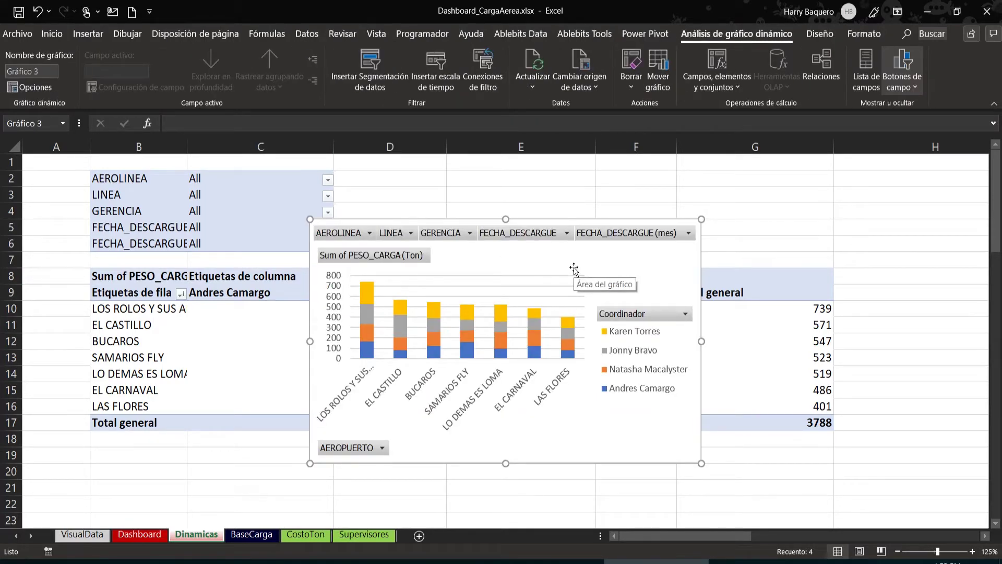
# Step: Move the new stacked column chart from Dinamicas to the Dashboard sheet, placing it over the lower part of the Ton por mes table
pyautogui.press('Delete')
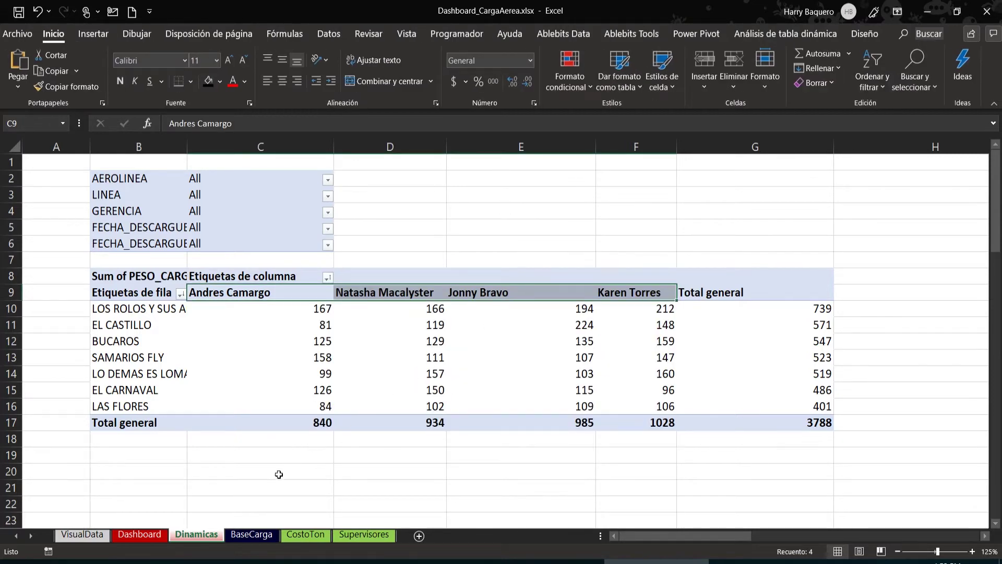
pyautogui.click(139, 534)
pyautogui.click(70, 450)
pyautogui.hotkey('ctrl', 'v')
pyautogui.moveTo(280, 450); pyautogui.dragTo(849, 347)
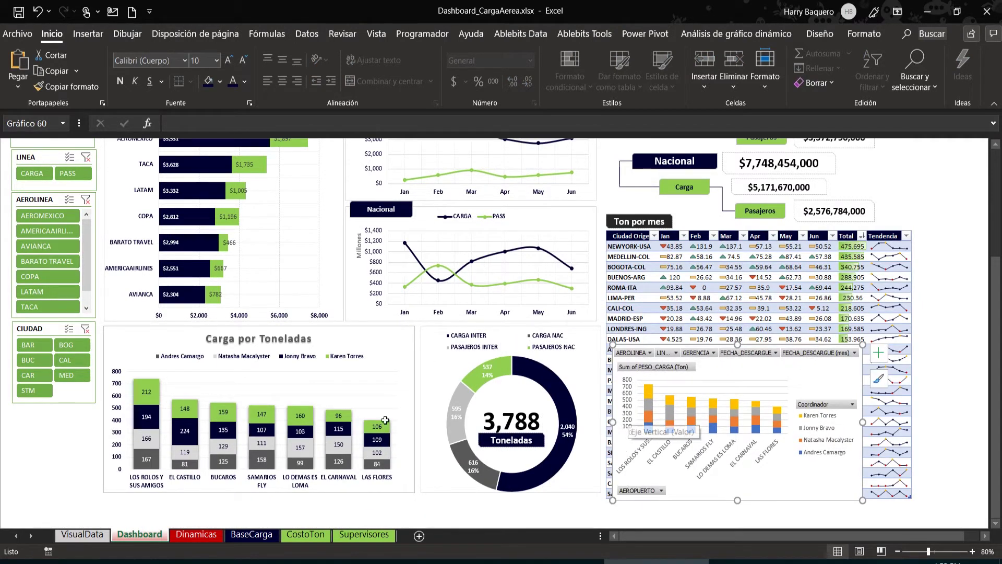
# Step: Fill the uppermost series of the practice stacked column chart with standard light green and delete the chart
pyautogui.click(650, 396)
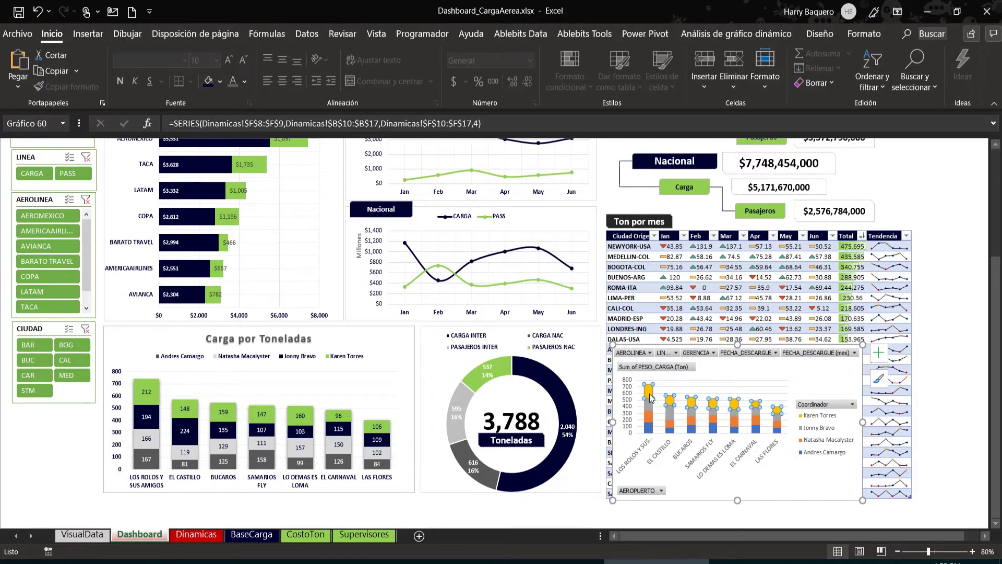
pyautogui.click(220, 83)
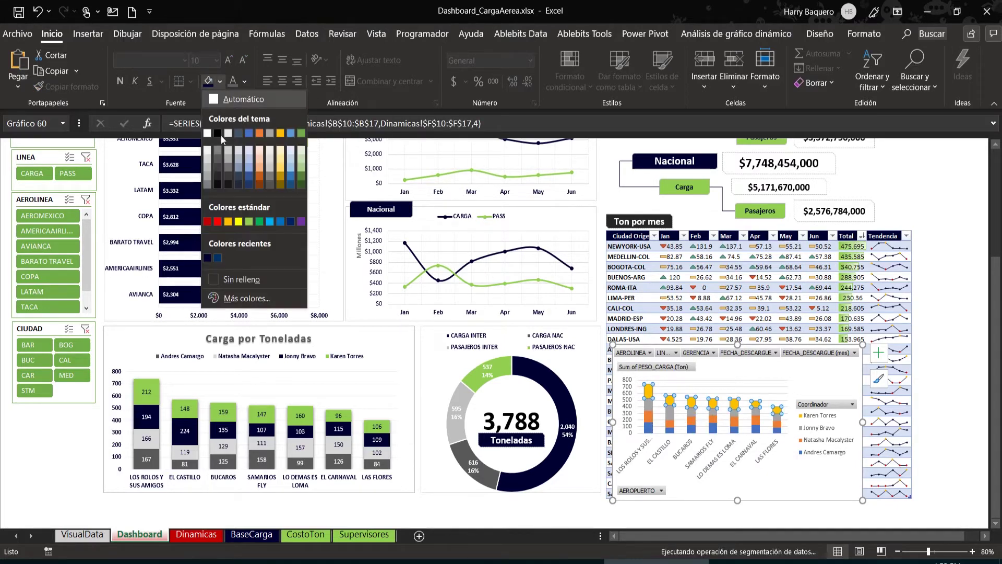
pyautogui.click(249, 219)
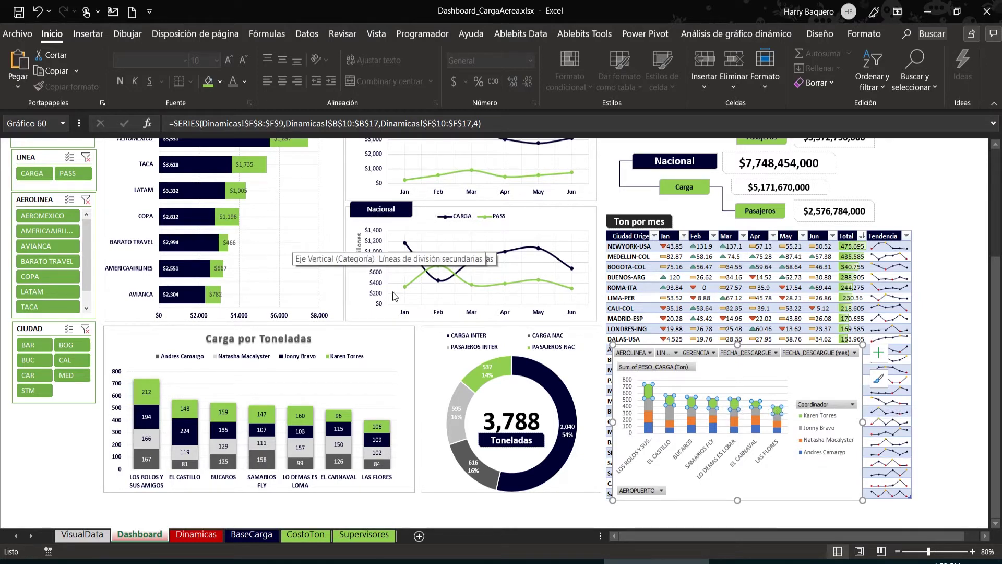
pyautogui.click(809, 371)
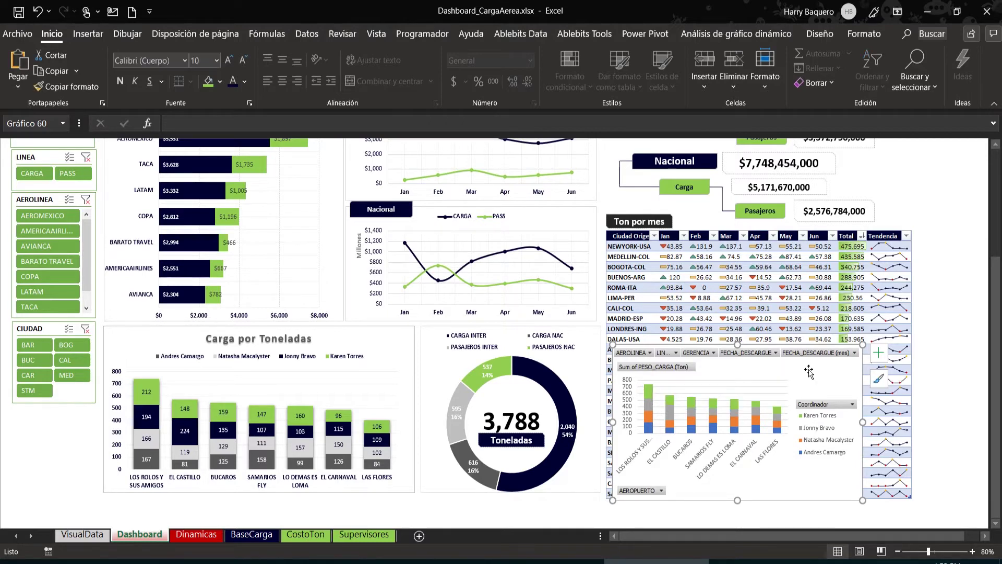
pyautogui.press('Delete')
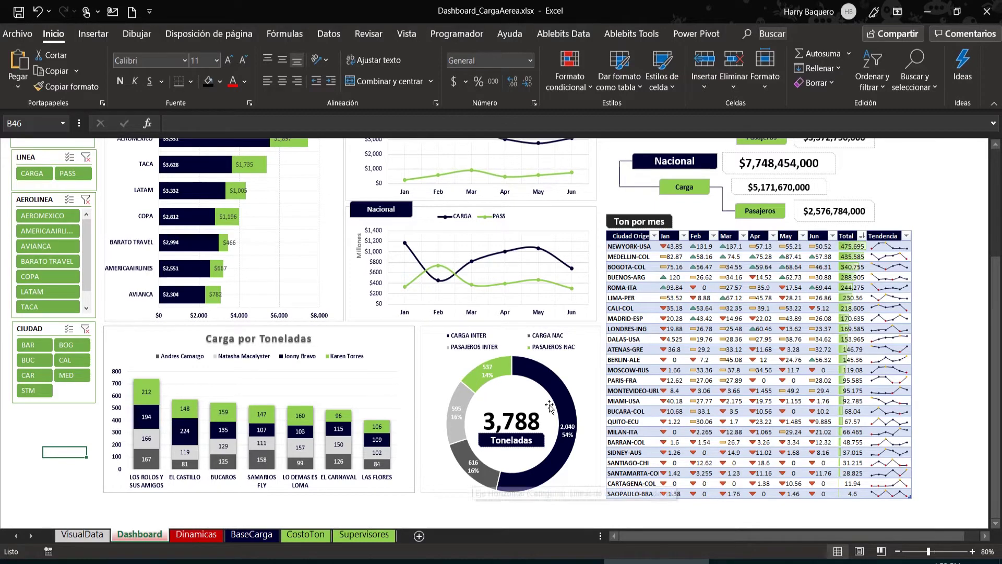
# Step: Try shifting the doughnut chart's ring and its linked total text box separately inside the chart, undoing each move
pyautogui.click(520, 418)
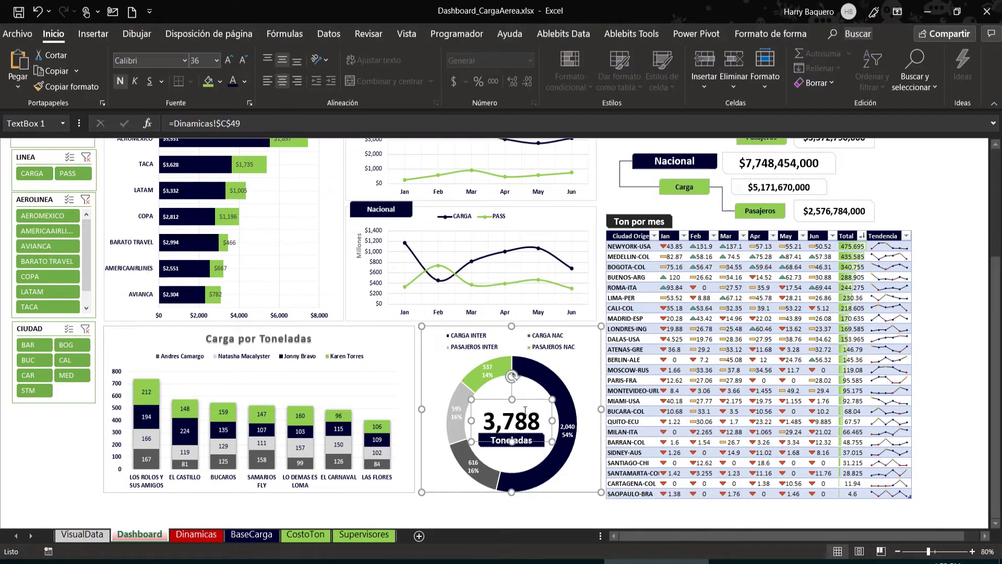
pyautogui.moveTo(542, 390); pyautogui.dragTo(626, 357)
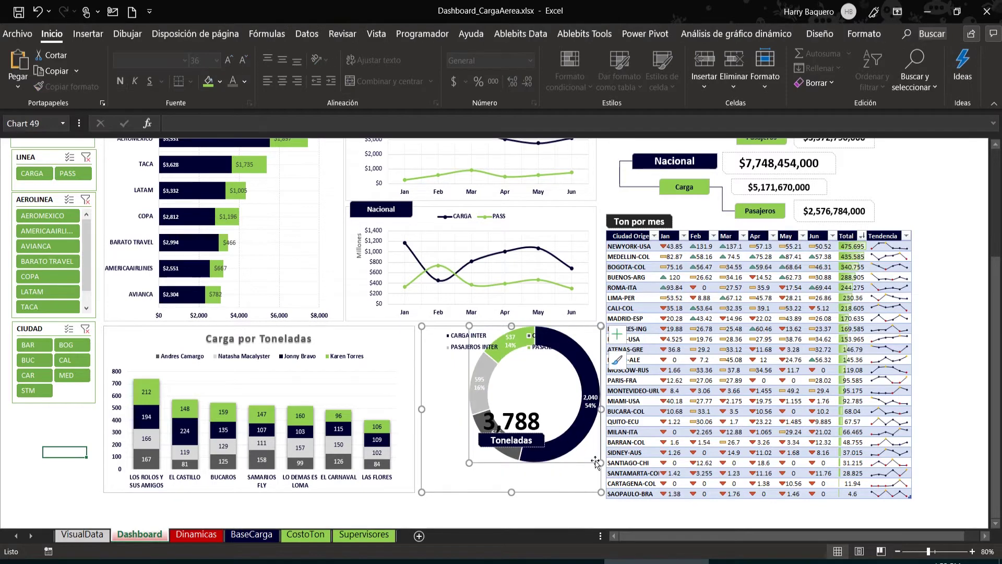
pyautogui.hotkey('ctrl', 'z')
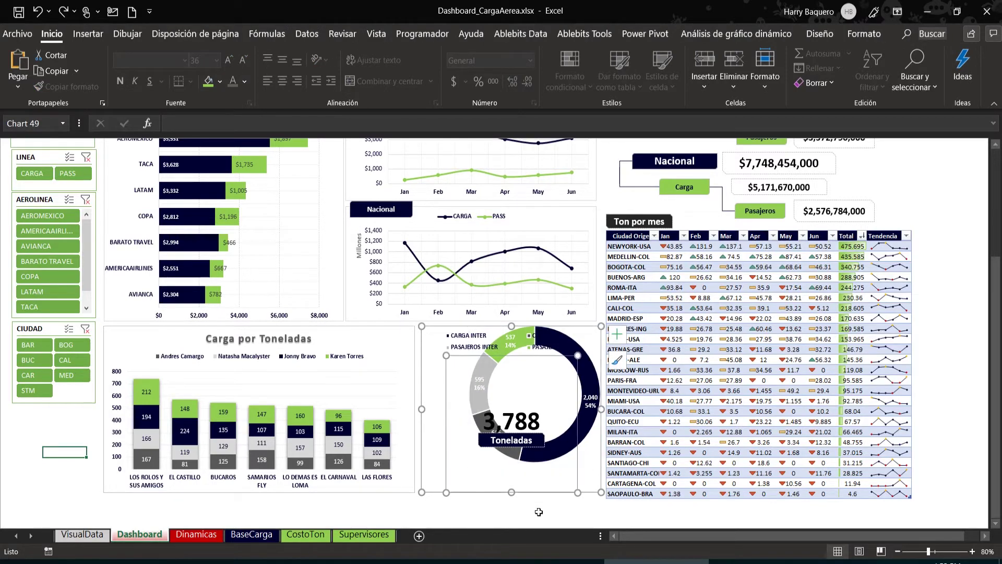
pyautogui.click(523, 432)
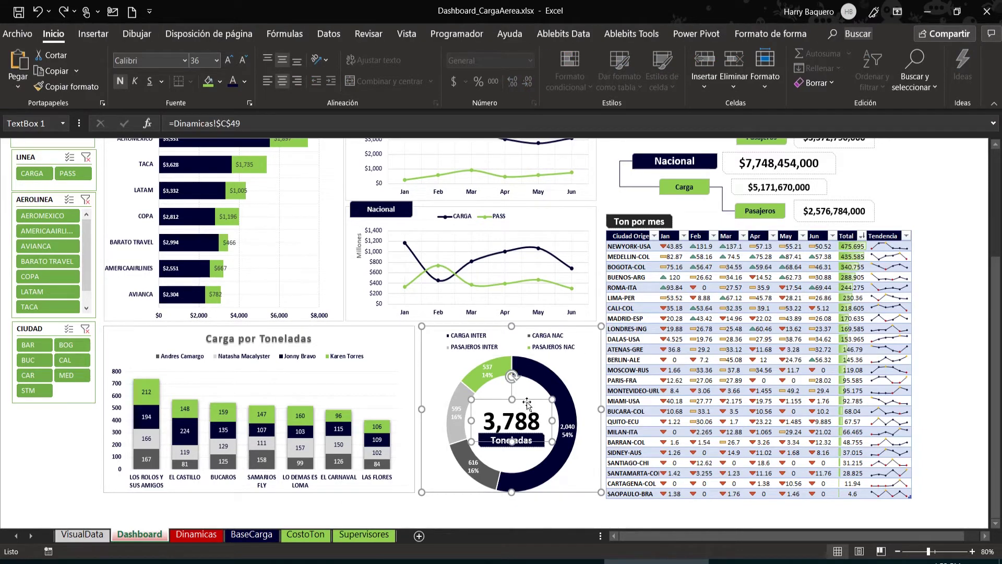
pyautogui.moveTo(527, 400)
pyautogui.mouseDown()
pyautogui.moveTo(582, 328)
pyautogui.moveTo(483, 344)
pyautogui.moveTo(498, 440)
pyautogui.moveTo(527, 389)
pyautogui.mouseUp()
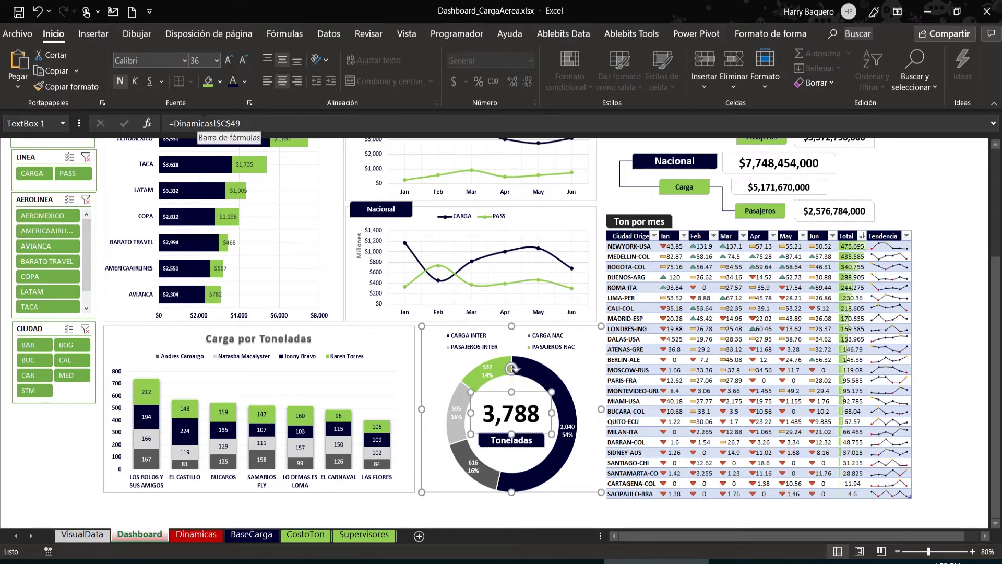
pyautogui.hotkey('ctrl', 'z')
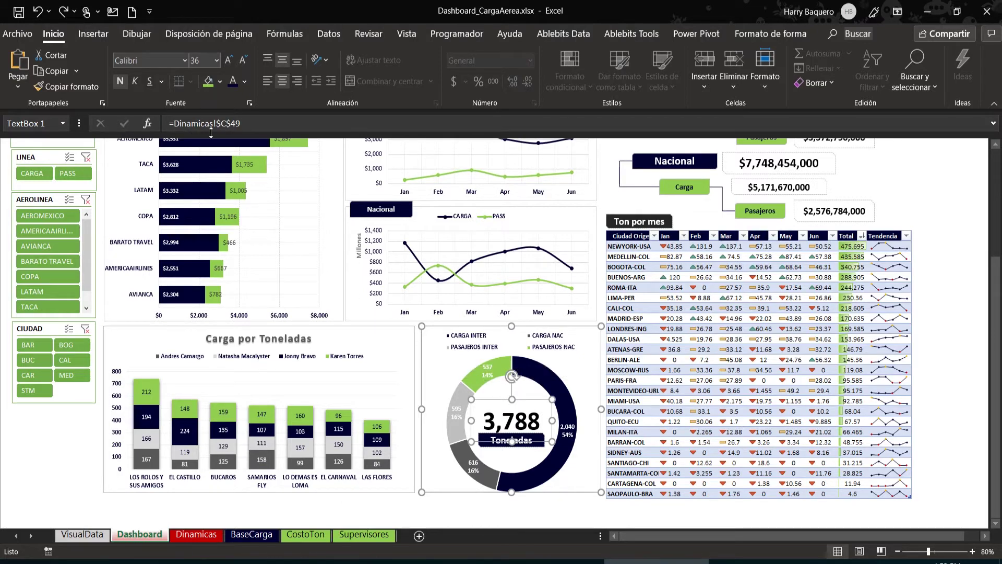
# Step: Go to cell C49 on the Dinamicas sheet and examine the Grand Total formula that feeds the doughnut's text box
pyautogui.click(197, 534)
pyautogui.click(39, 122)
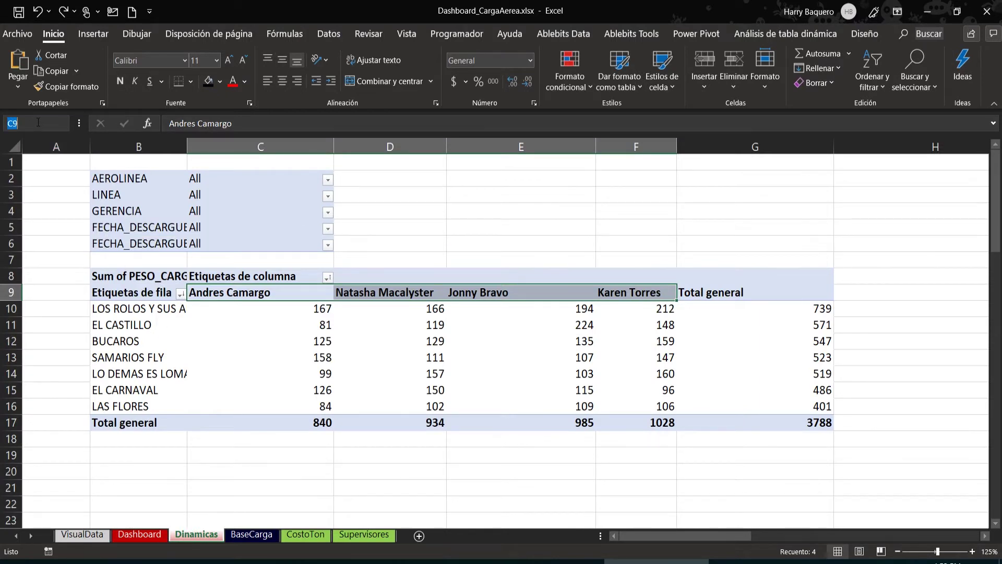
pyautogui.write('c49')
pyautogui.press('Return')
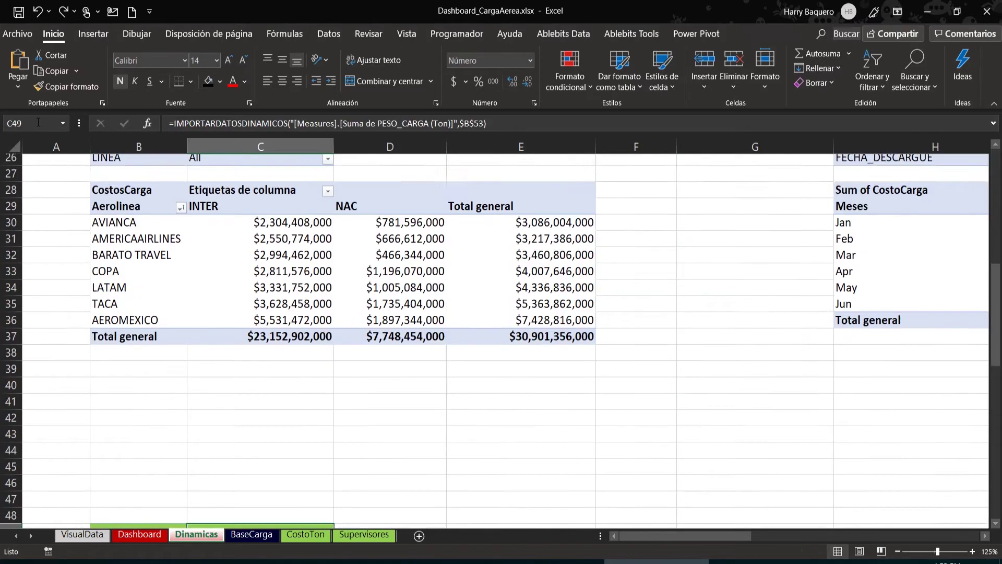
pyautogui.scroll(-1, 196, 371)
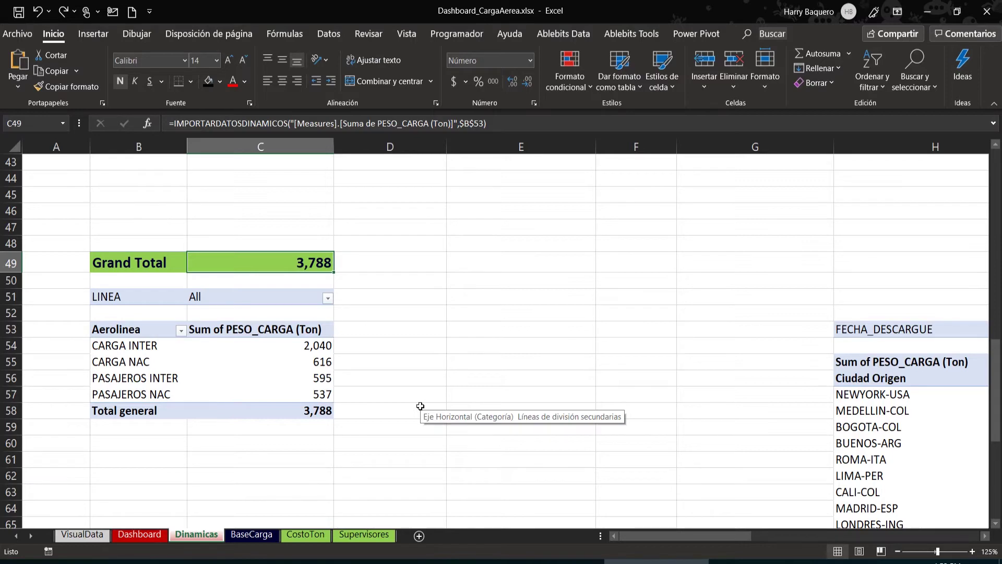
# Step: Check the name of the tonnage-by-cargo-type pivot table in its PivotTable options, and close them without changes
pyautogui.rightClick(283, 344)
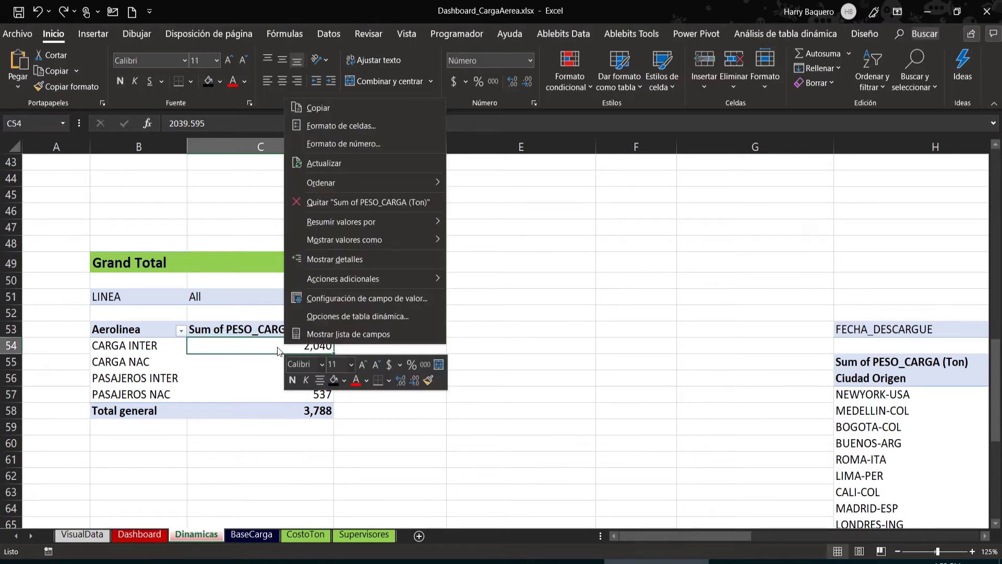
pyautogui.click(349, 318)
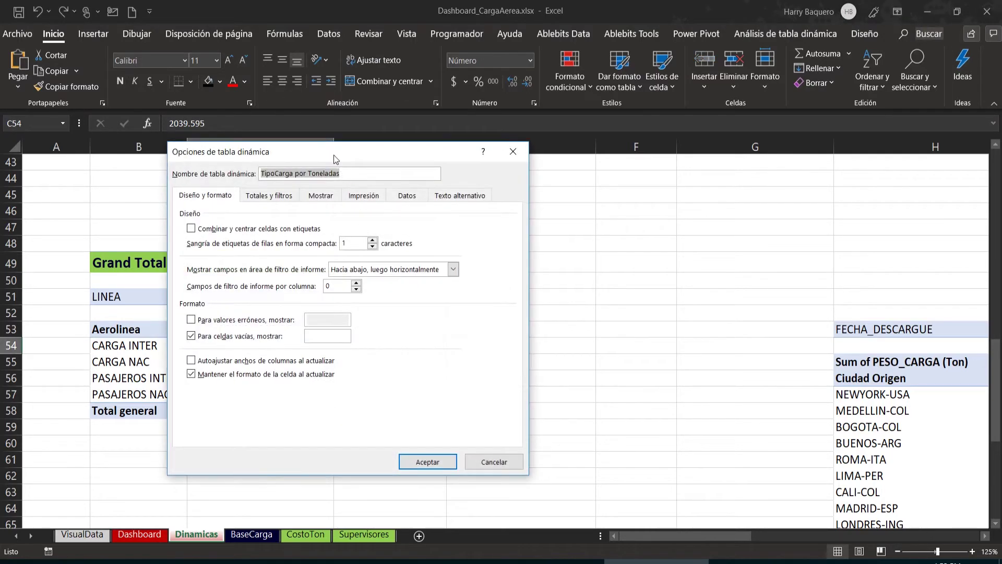
pyautogui.moveTo(336, 159); pyautogui.dragTo(621, 156)
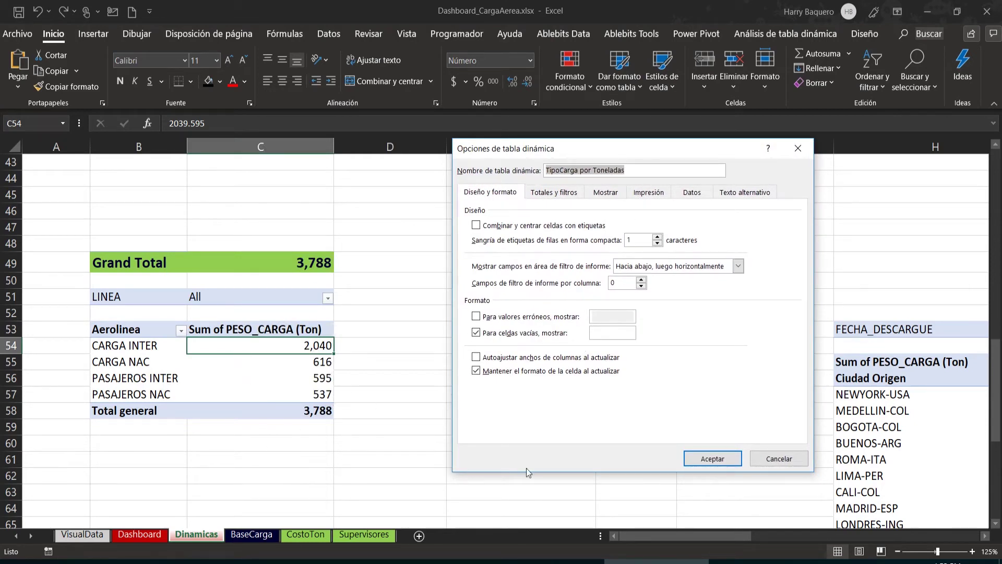
pyautogui.click(780, 459)
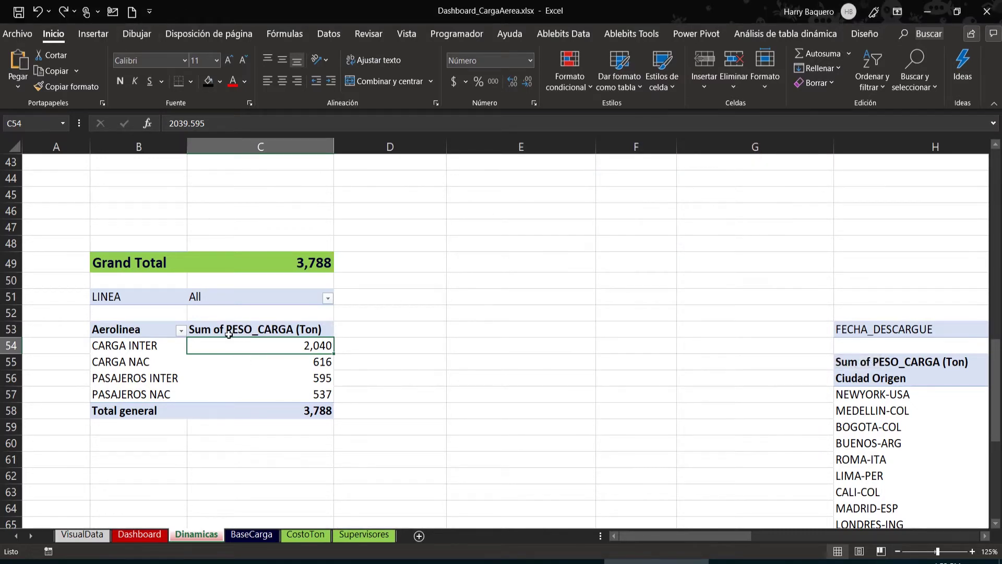
# Step: Insert a doughnut chart from the pivot table of PESO_CARGA tonnes by cargo type
pyautogui.click(95, 34)
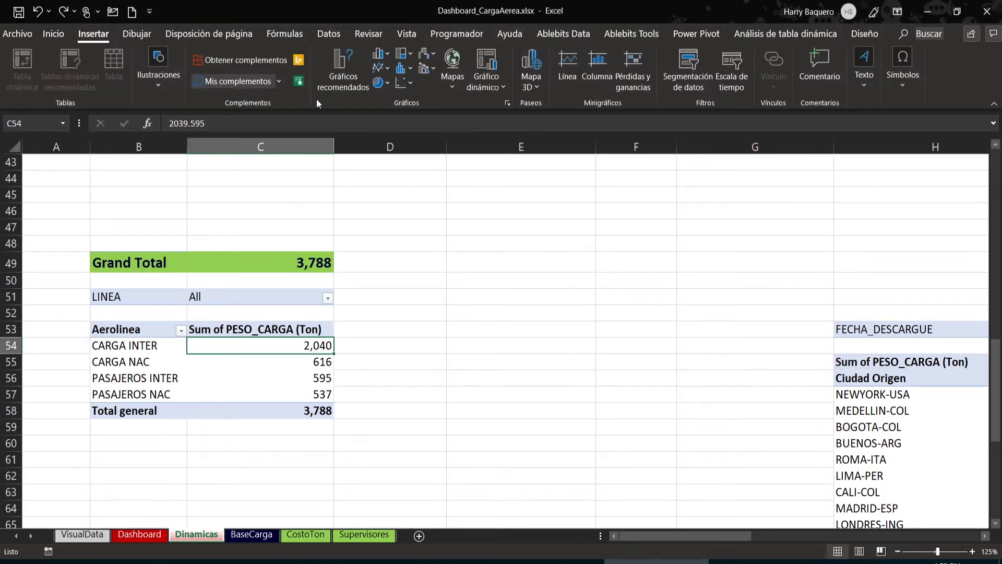
pyautogui.click(389, 84)
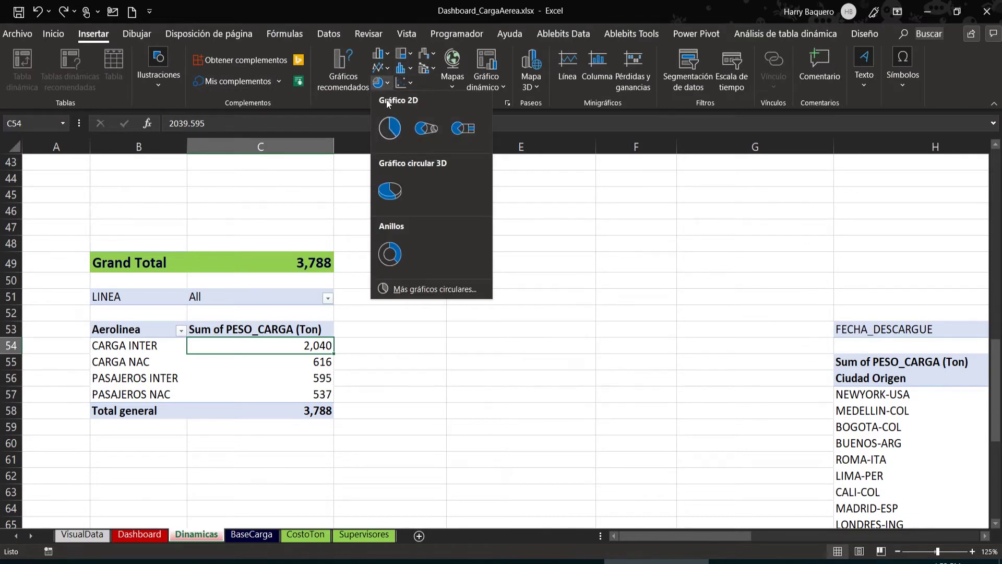
pyautogui.click(396, 254)
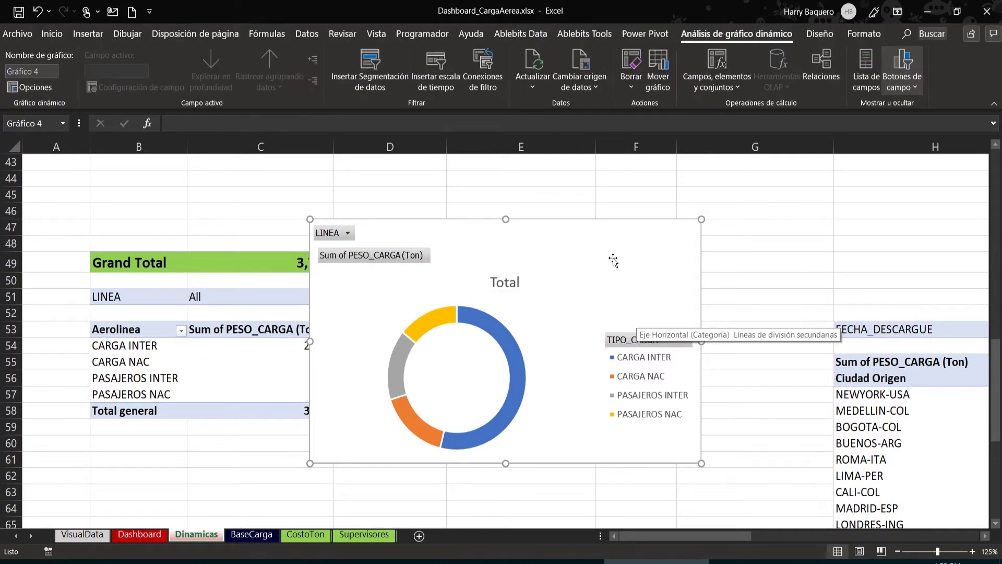
# Step: Remove the new doughnut chart from the Dinamicas sheet and paste it on the Dashboard over the Ton por mes table
pyautogui.press('Delete')
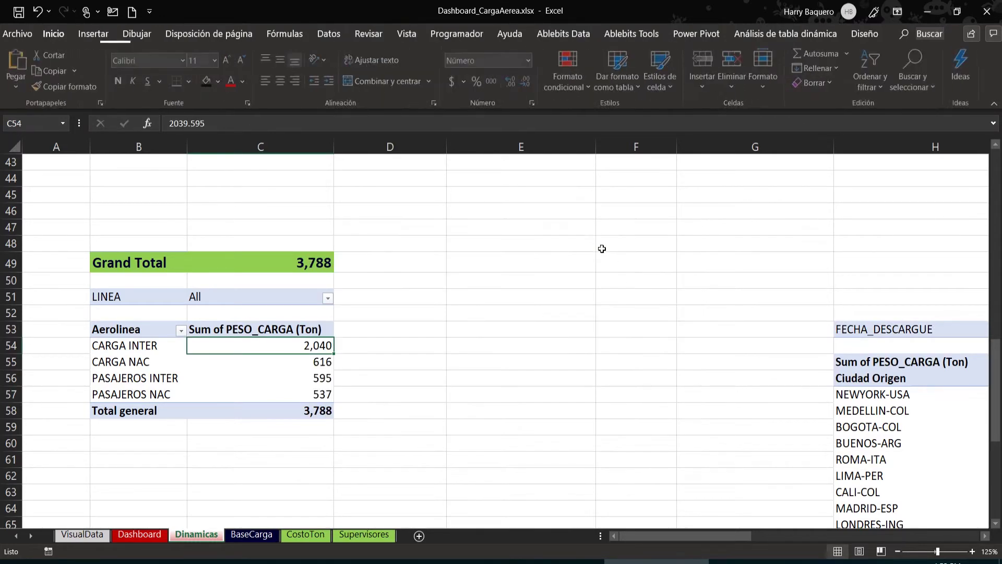
pyautogui.click(162, 535)
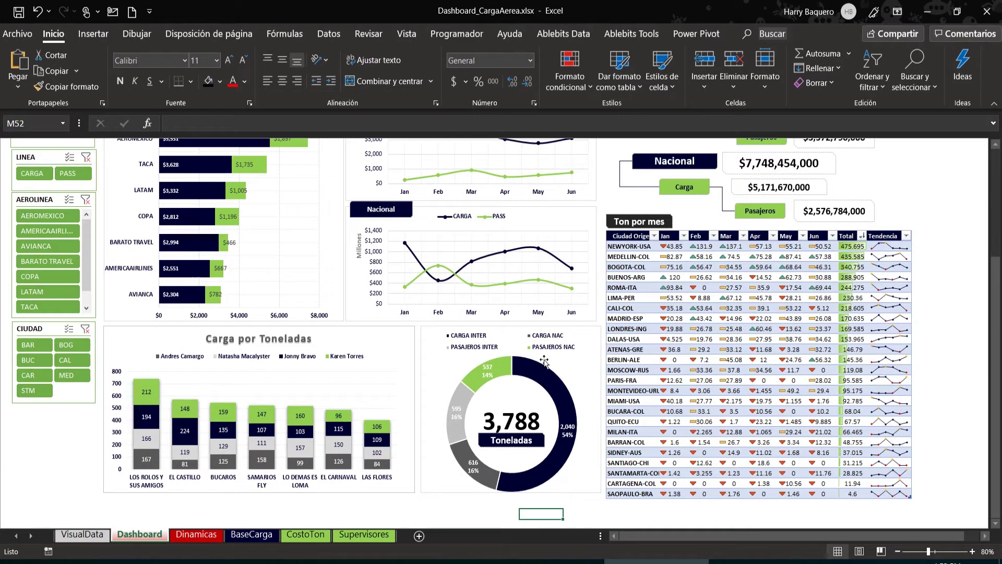
pyautogui.click(679, 348)
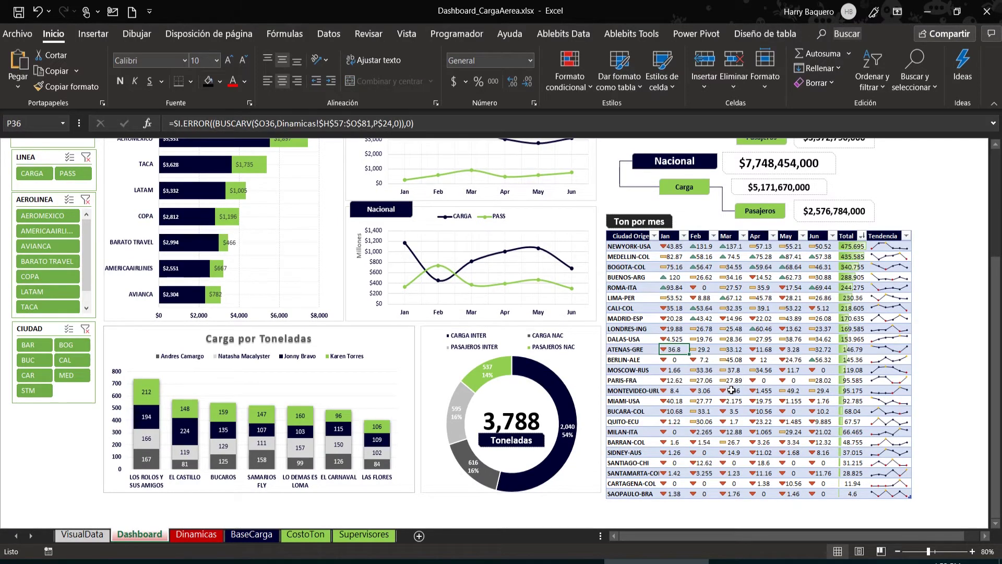
pyautogui.hotkey('ctrl', 'v')
pyautogui.moveTo(809, 354); pyautogui.dragTo(776, 332)
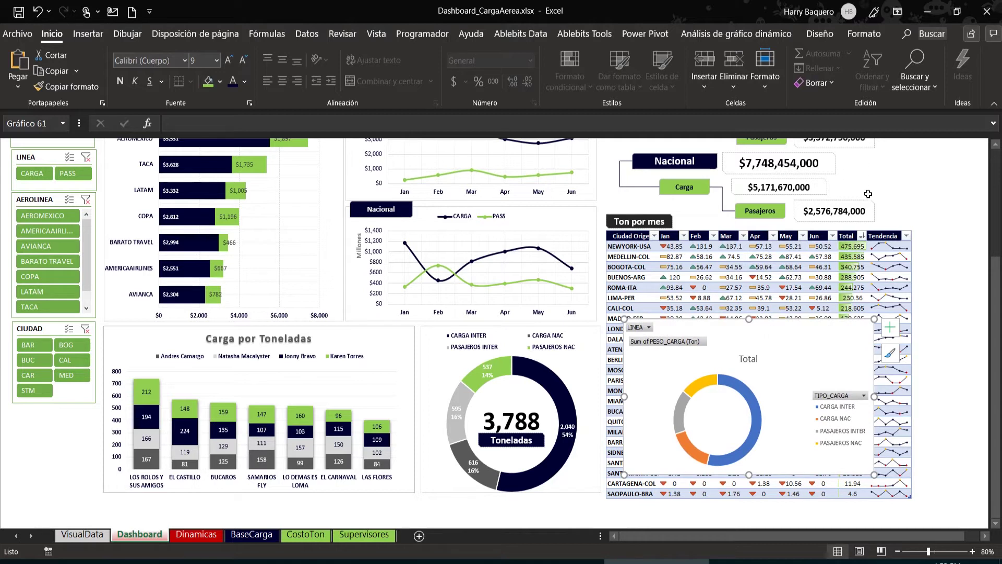
# Step: Copy the linked total text box of the original doughnut chart, try pasting it inside that same chart, and undo the paste
pyautogui.click(523, 406)
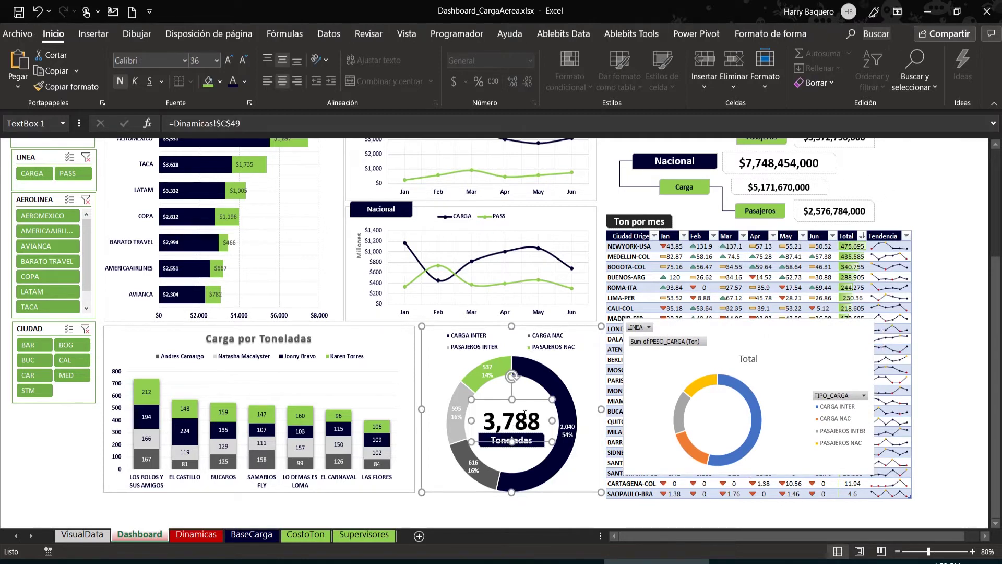
pyautogui.click(543, 501)
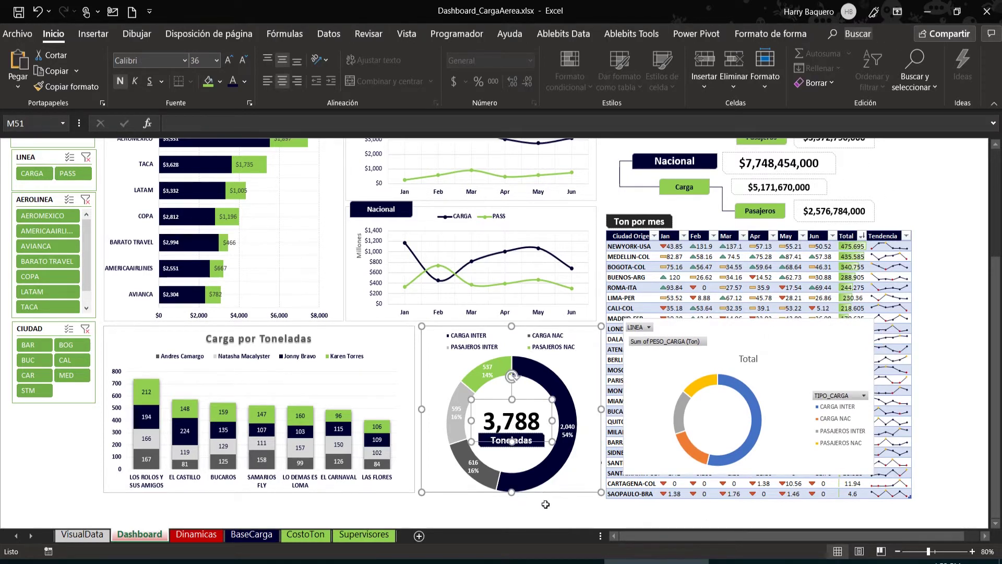
pyautogui.click(534, 426)
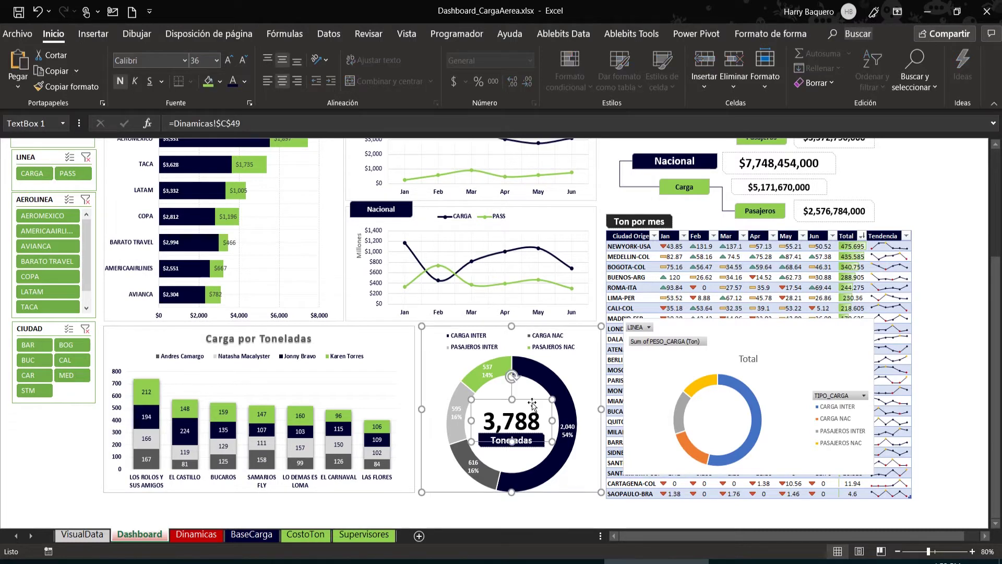
pyautogui.click(532, 405)
pyautogui.click(533, 406)
pyautogui.hotkey('ctrl', 'v')
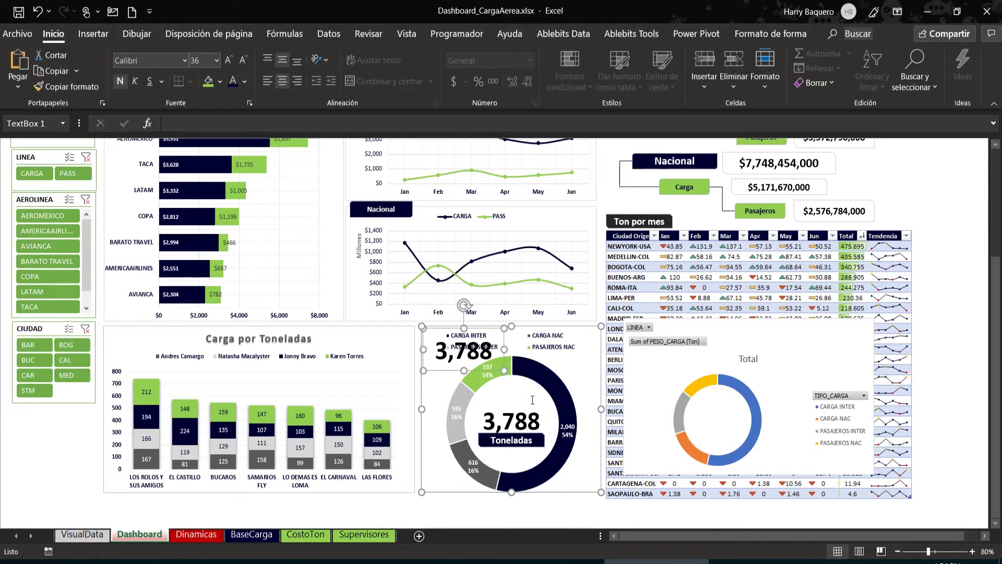
pyautogui.click(487, 334)
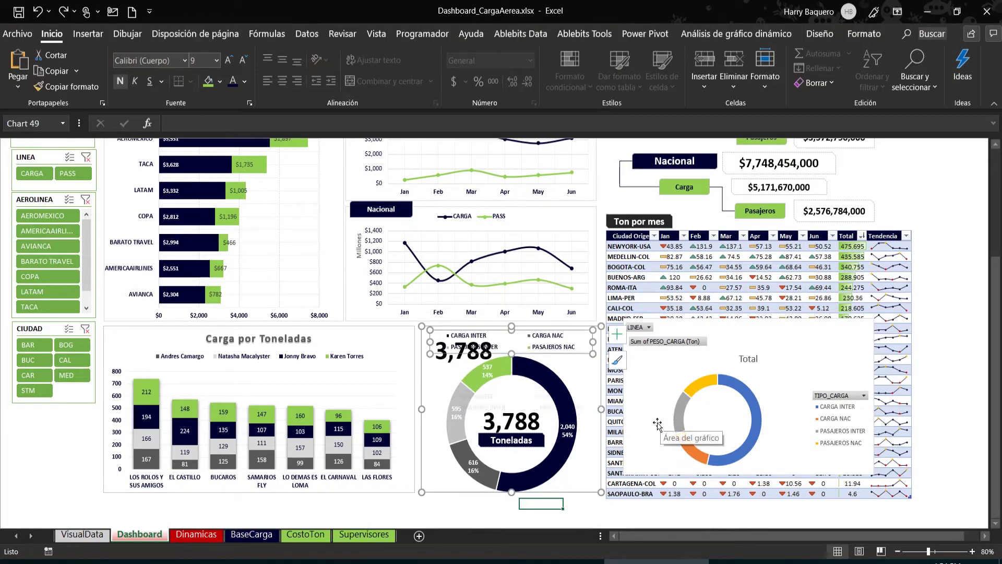
pyautogui.hotkey('ctrl', 'z')
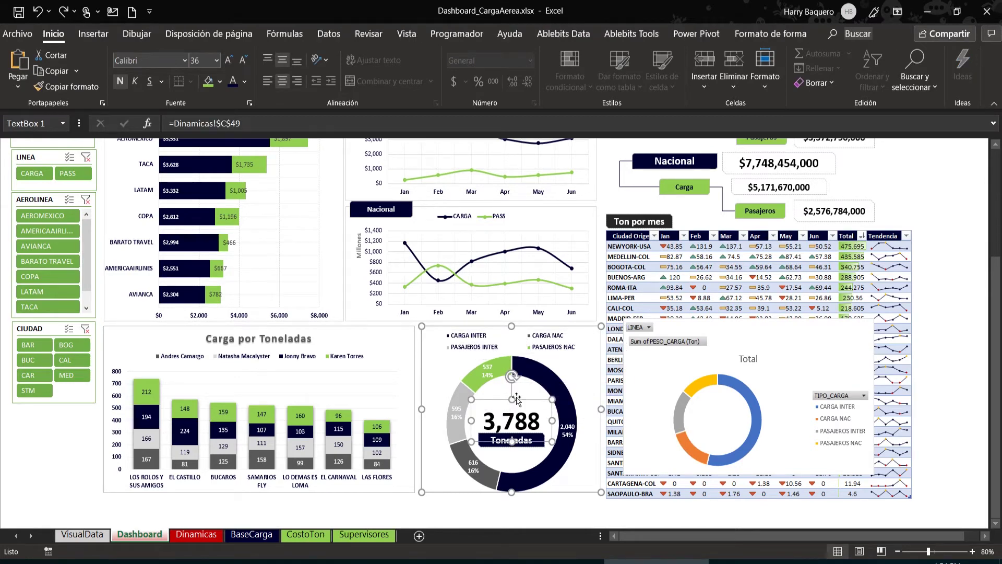
# Step: Paste the copied total text box onto the sheet and place it in the centre of the new doughnut's ring
pyautogui.click(925, 328)
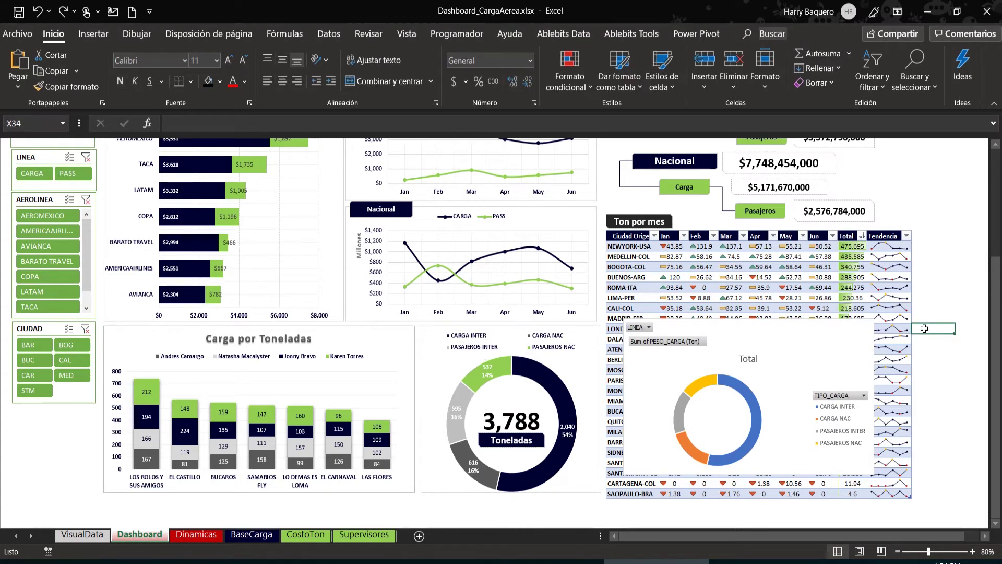
pyautogui.hotkey('ctrl', 'v')
pyautogui.moveTo(939, 322); pyautogui.dragTo(706, 396)
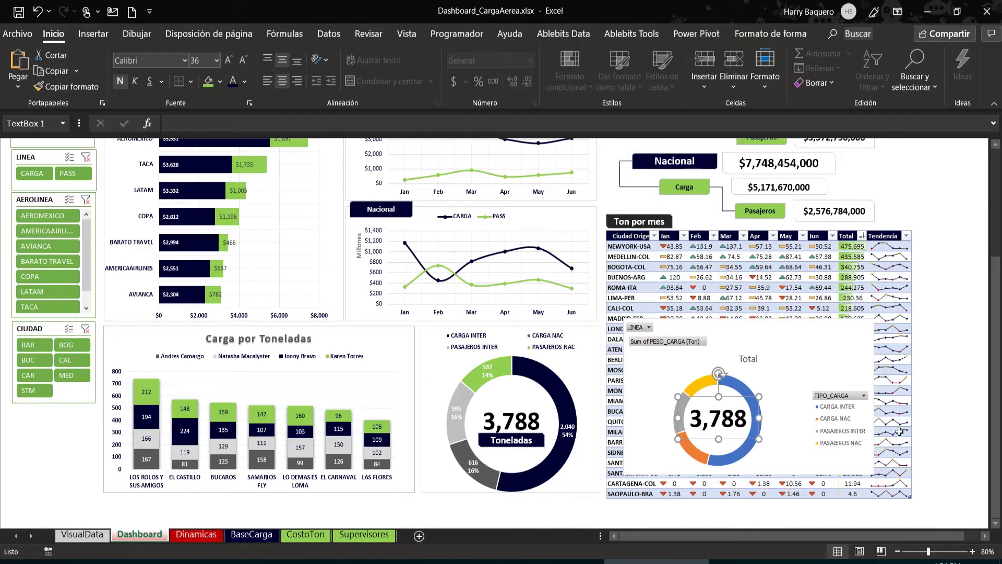
# Step: Hide all field buttons on the new doughnut chart and set its legend position to Izquierda
pyautogui.rightClick(842, 398)
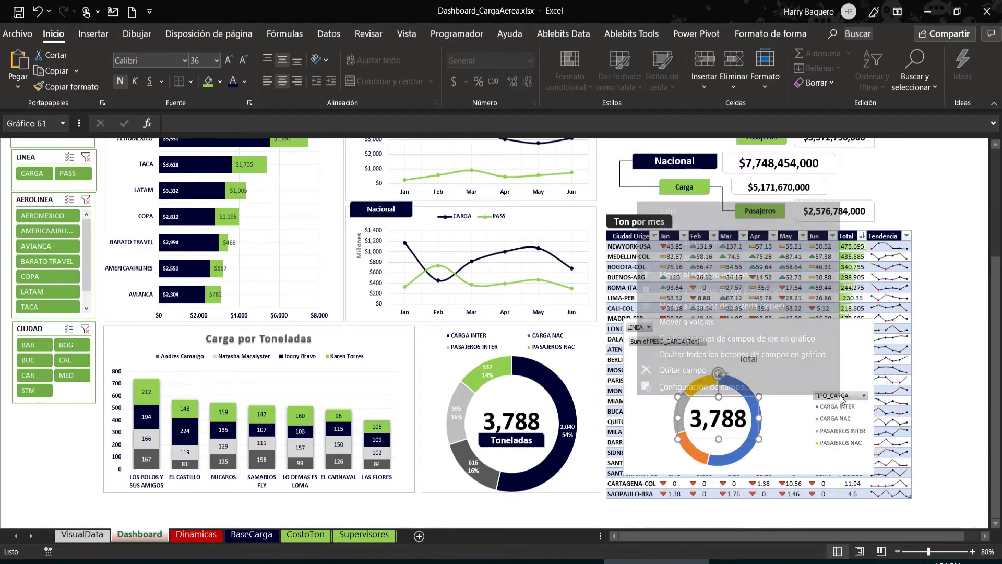
pyautogui.click(810, 356)
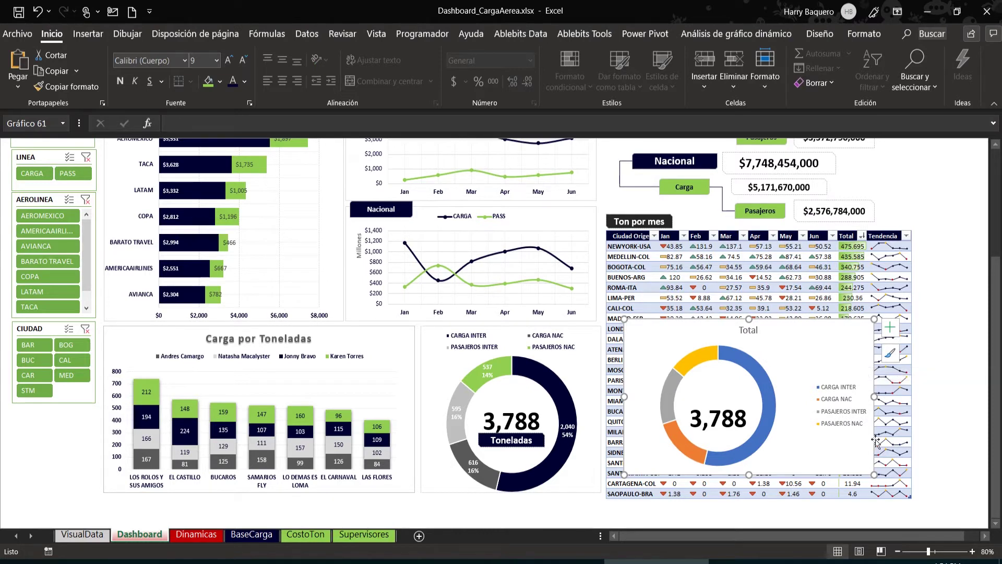
pyautogui.click(836, 412)
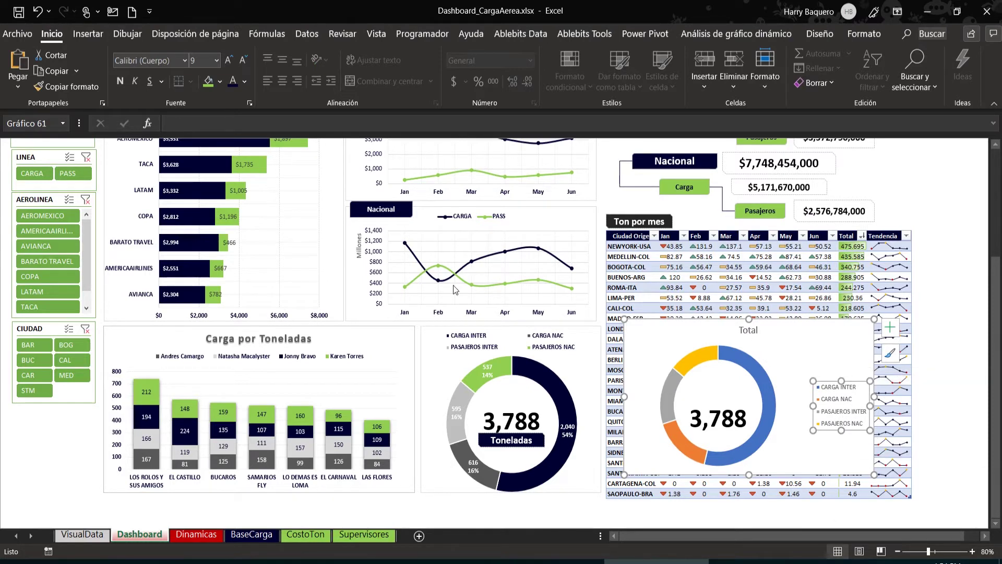
pyautogui.click(890, 327)
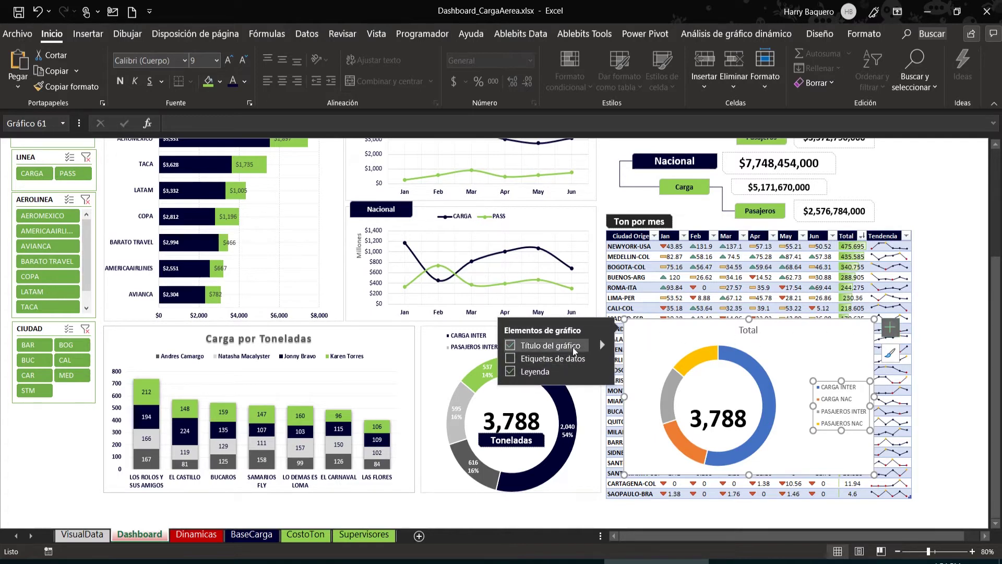
pyautogui.click(600, 370)
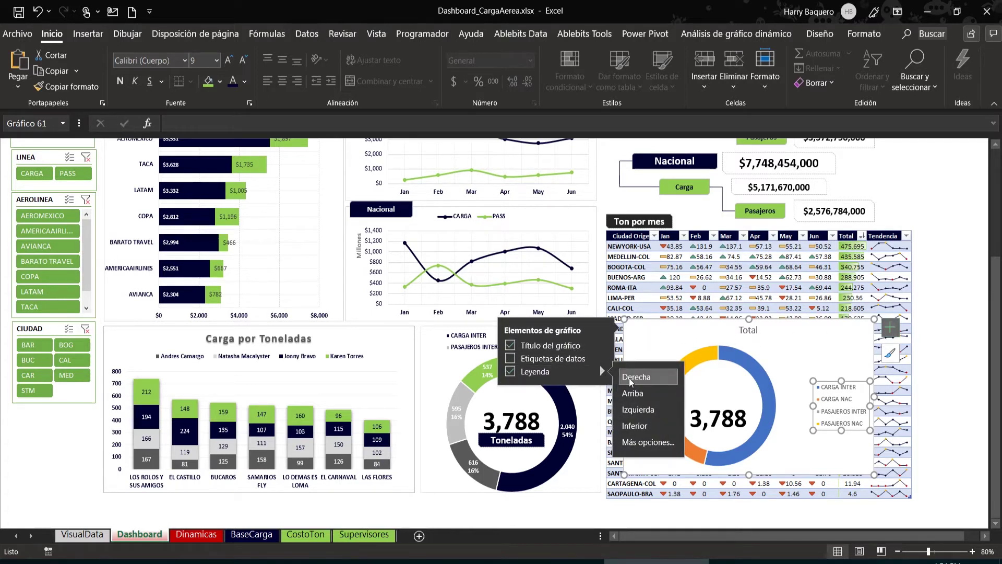
pyautogui.click(634, 414)
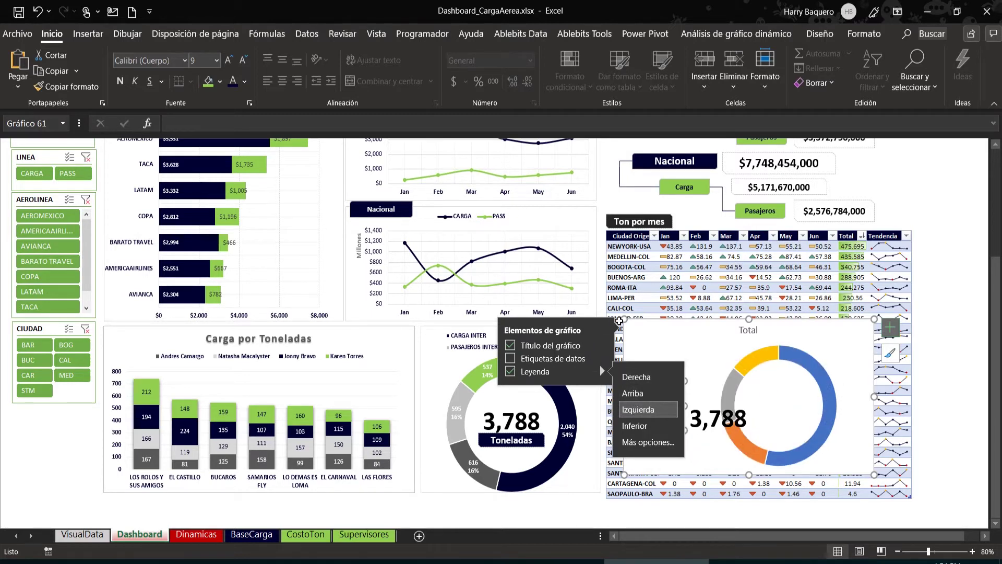
pyautogui.click(890, 328)
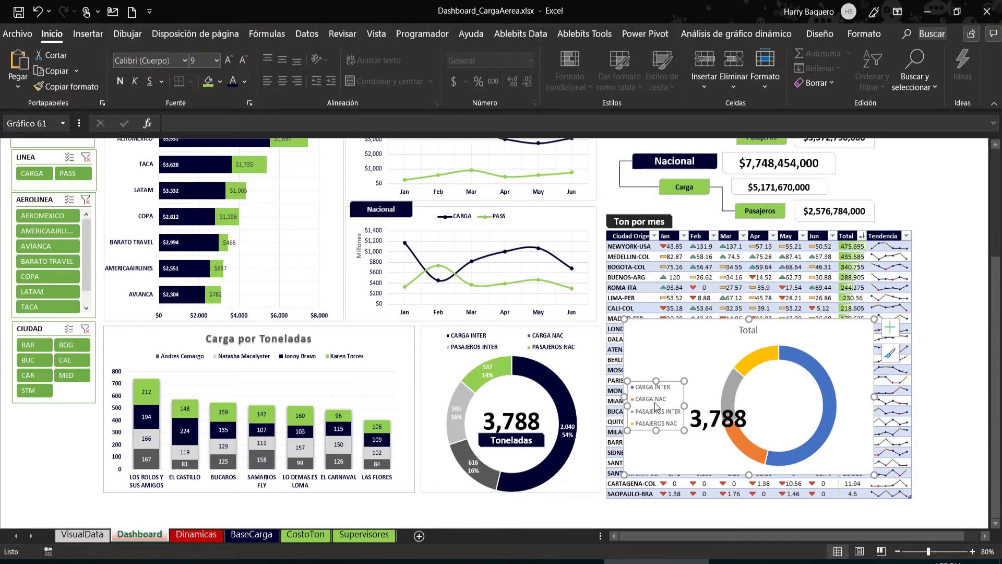
# Step: Add data labels to the new doughnut chart's series, like those on the original doughnut
pyautogui.moveTo(797, 345)
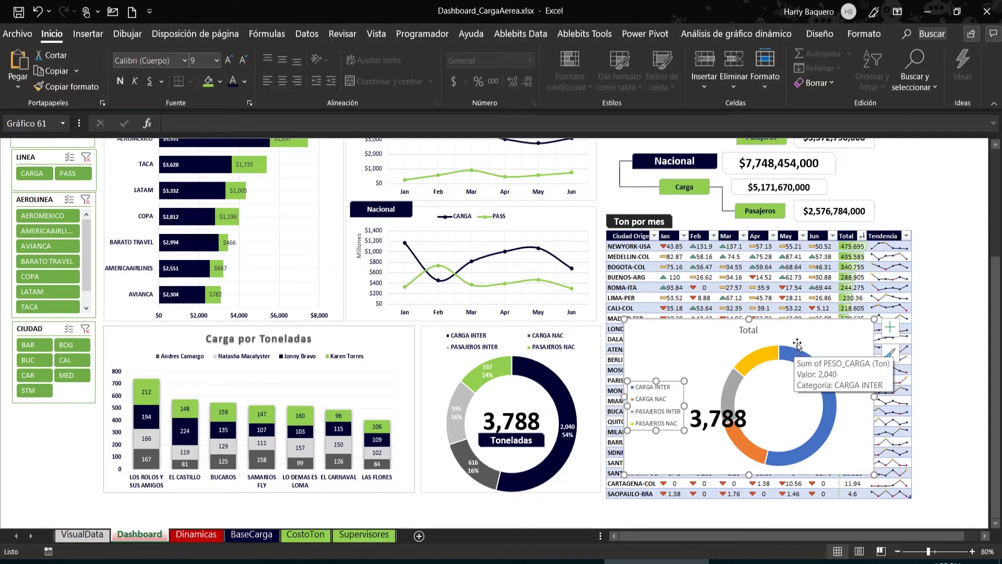
pyautogui.click(565, 436)
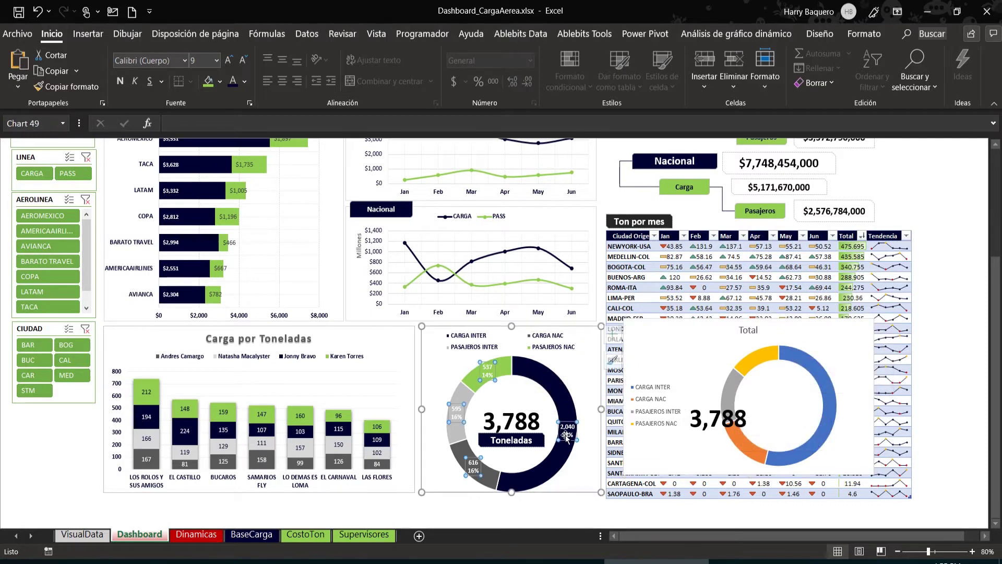
pyautogui.rightClick(830, 399)
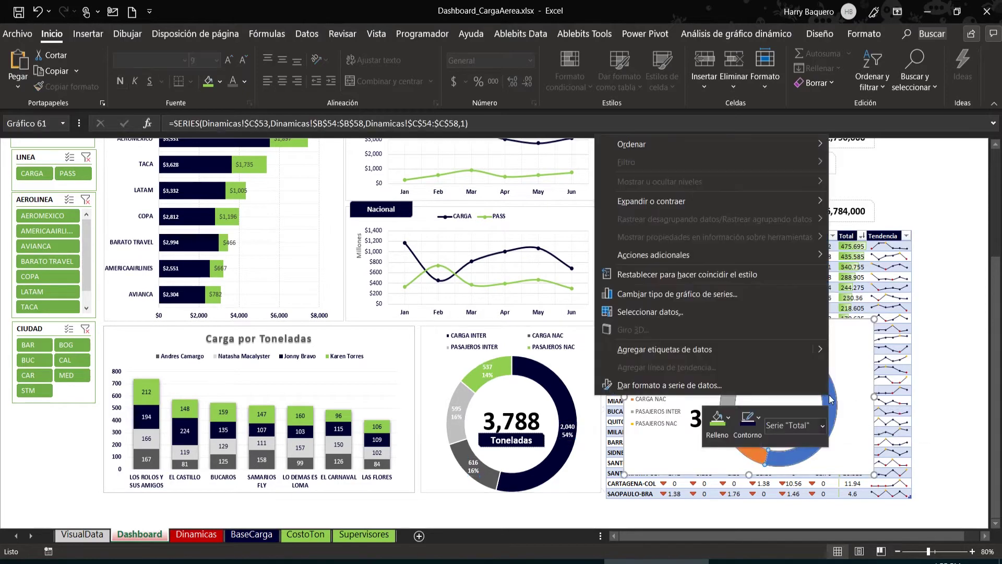
pyautogui.click(751, 347)
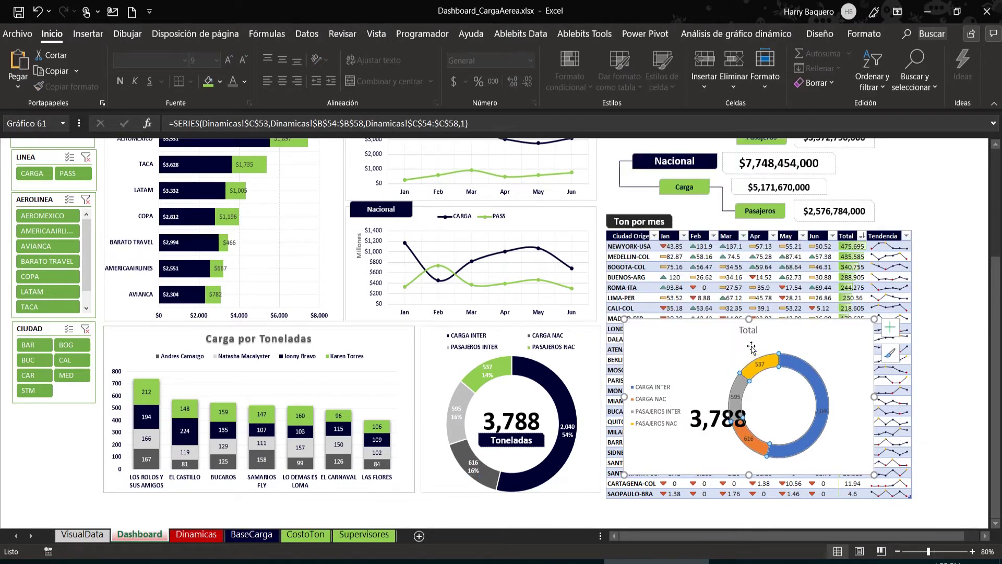
# Step: Open the data label formatting for the new doughnut and move the chart over the Nacional line chart, clear of the pane
pyautogui.rightClick(824, 411)
pyautogui.click(760, 400)
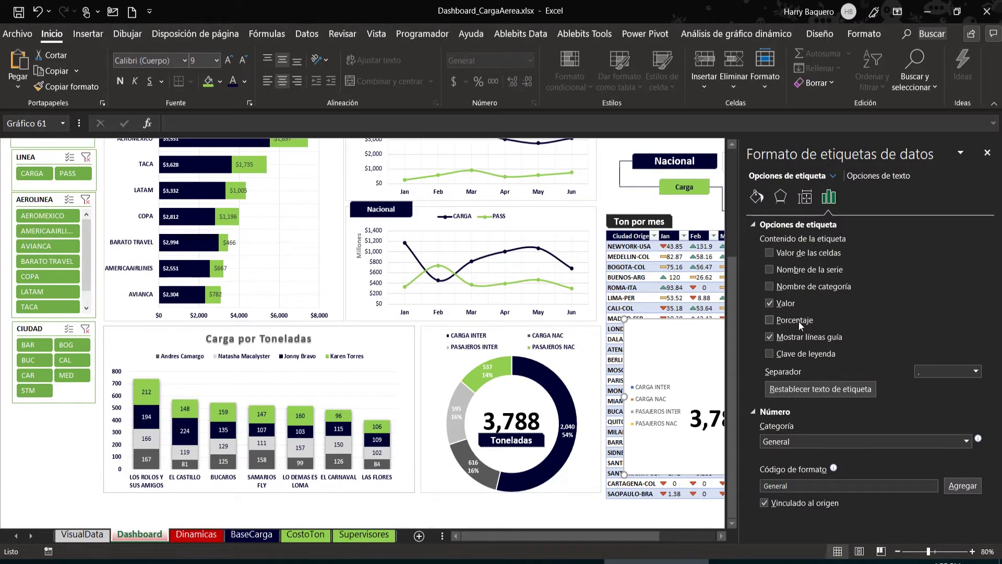
pyautogui.click(686, 360)
pyautogui.moveTo(686, 360); pyautogui.dragTo(573, 270)
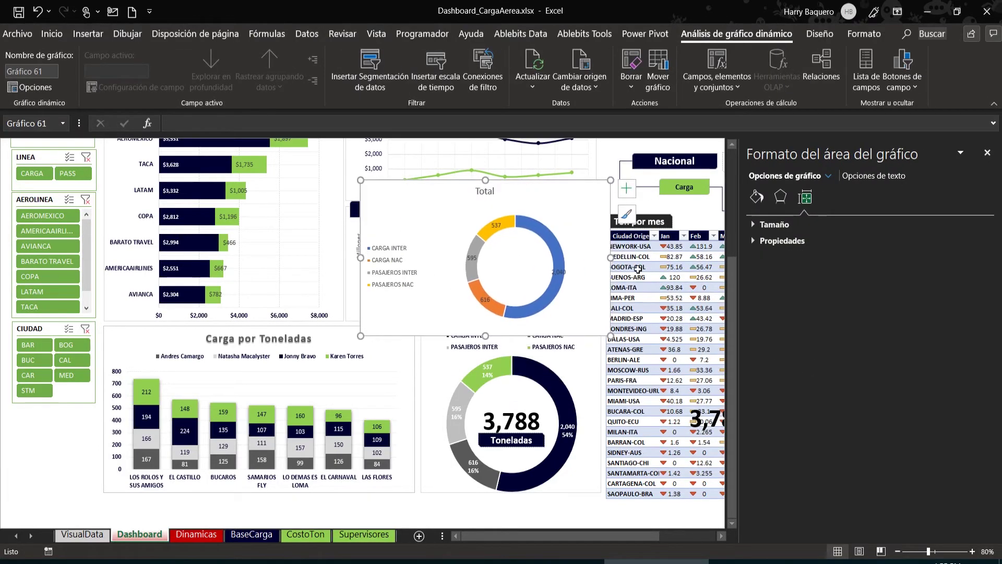
# Step: Include Porcentaje in the new doughnut's data labels and set their separator to (Nueva línea)
pyautogui.click(550, 272)
pyautogui.click(829, 197)
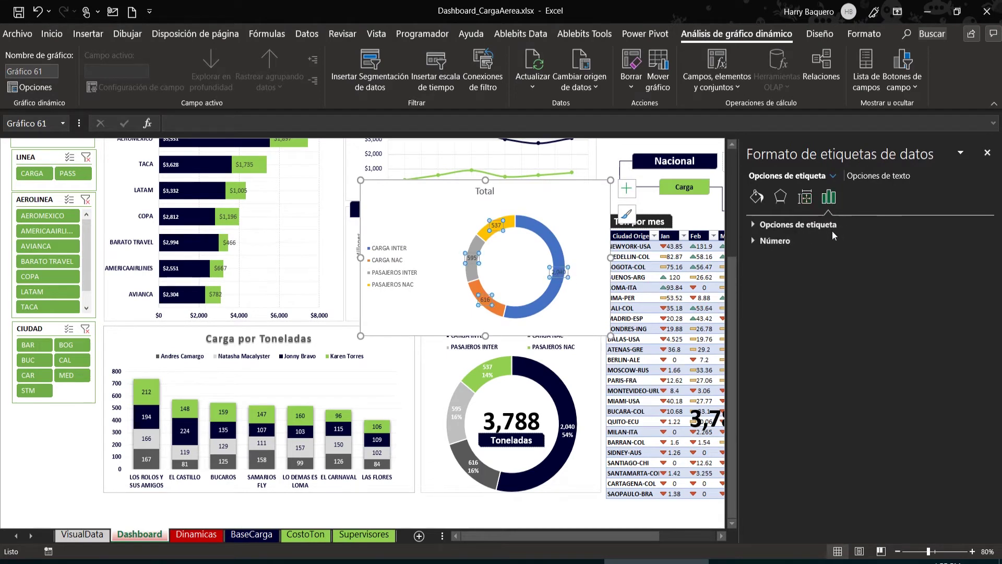
pyautogui.click(802, 225)
pyautogui.click(797, 320)
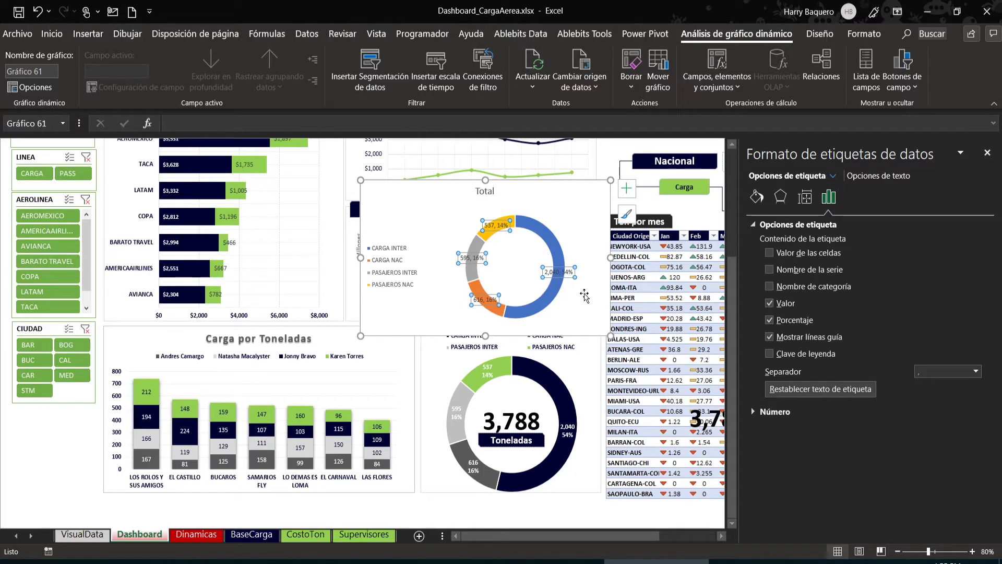
pyautogui.click(976, 372)
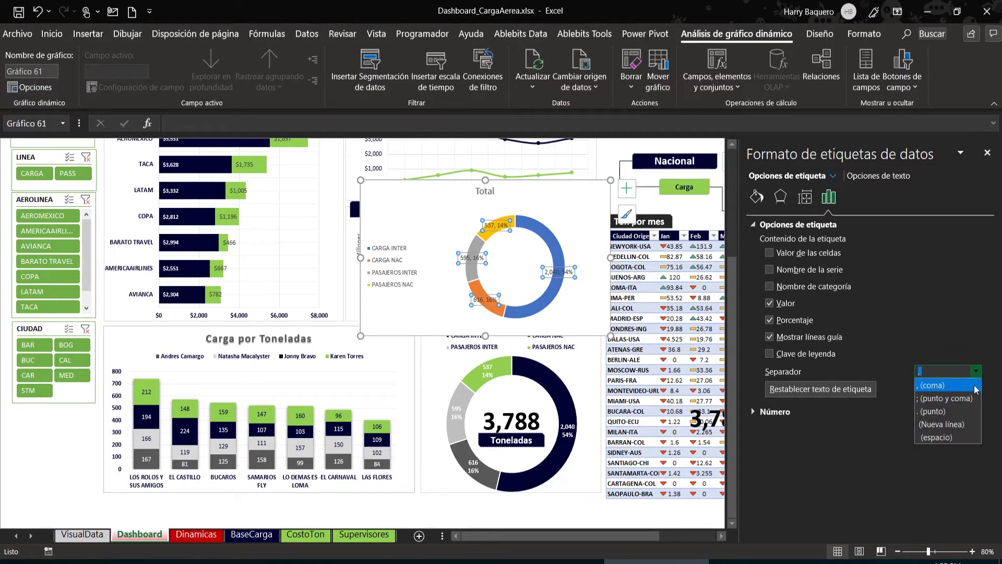
pyautogui.click(942, 425)
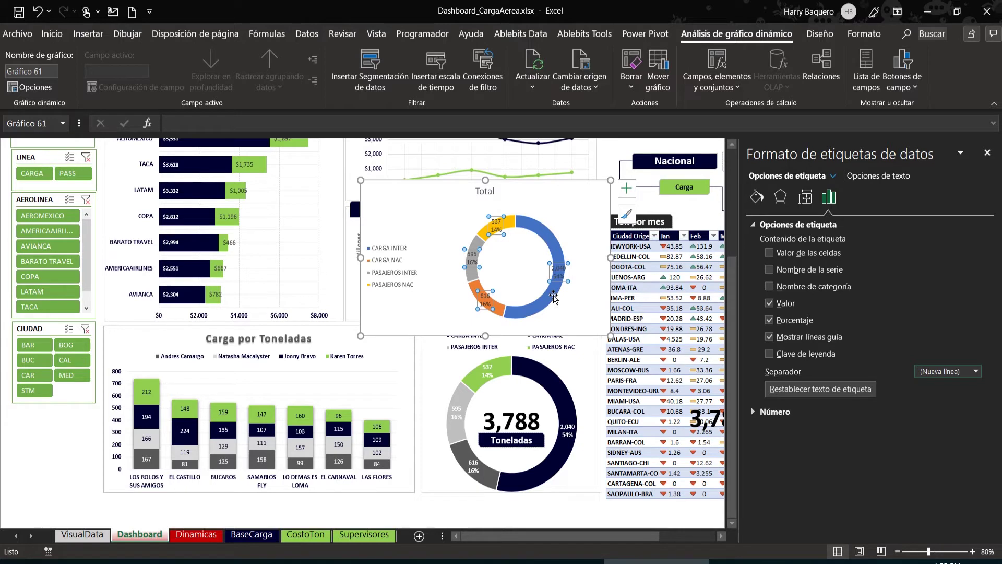
# Step: Open the series formatting options for the new doughnut chart's ring
pyautogui.click(553, 296)
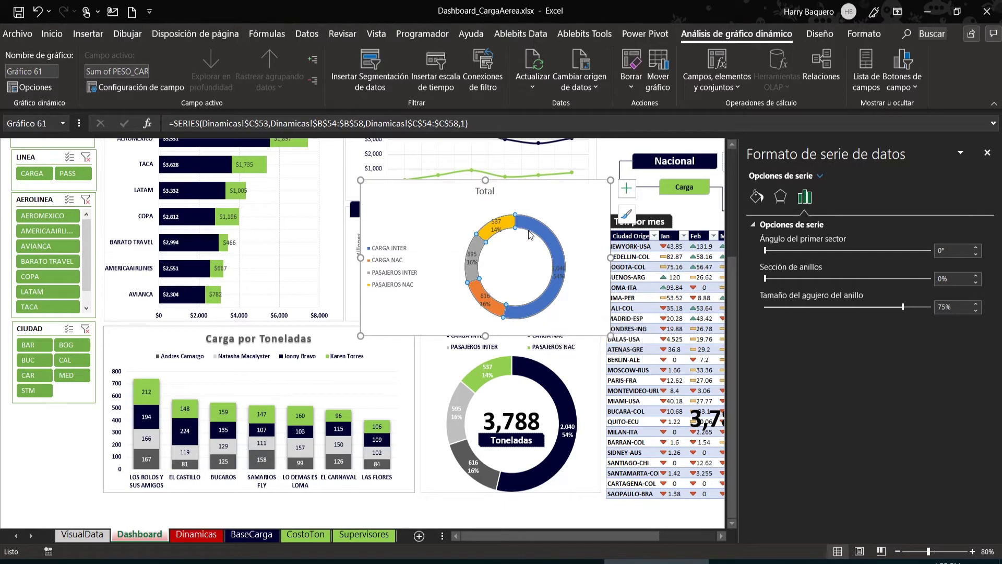
# Step: Fill the CARGA INTER sector of the floating Total doughnut chart with the recent dark navy colour as a solid fill
pyautogui.click(549, 292)
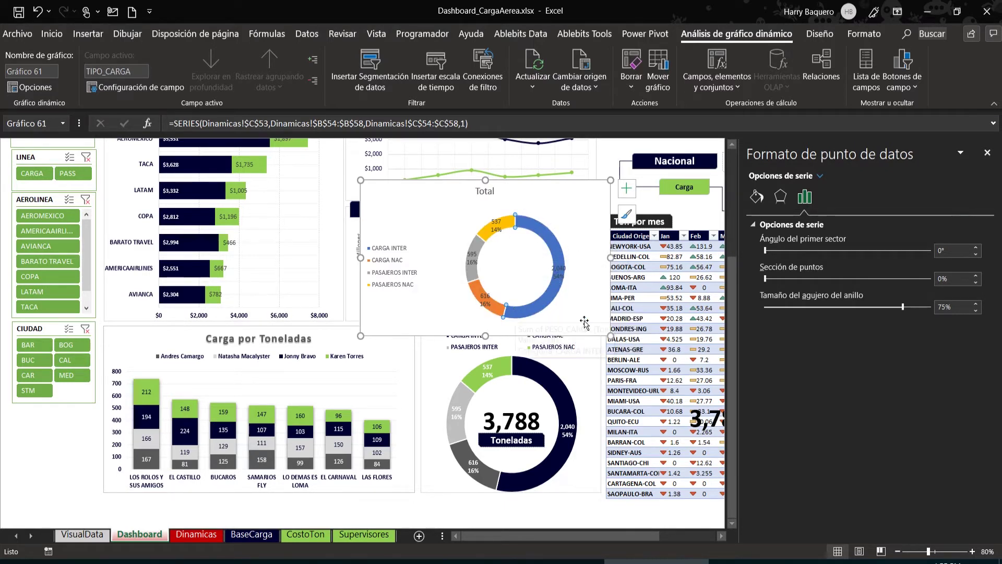
pyautogui.click(758, 204)
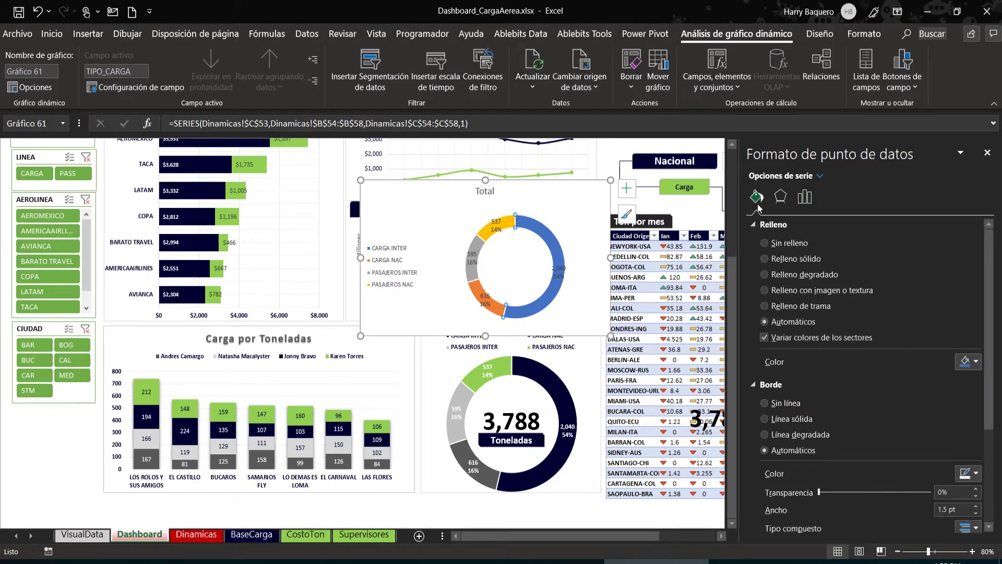
pyautogui.click(788, 258)
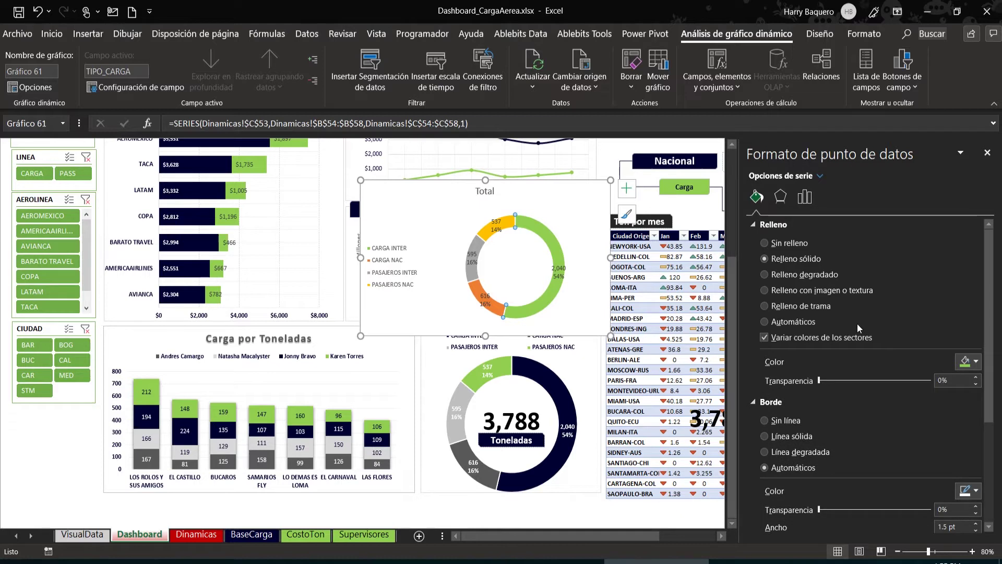
pyautogui.click(973, 364)
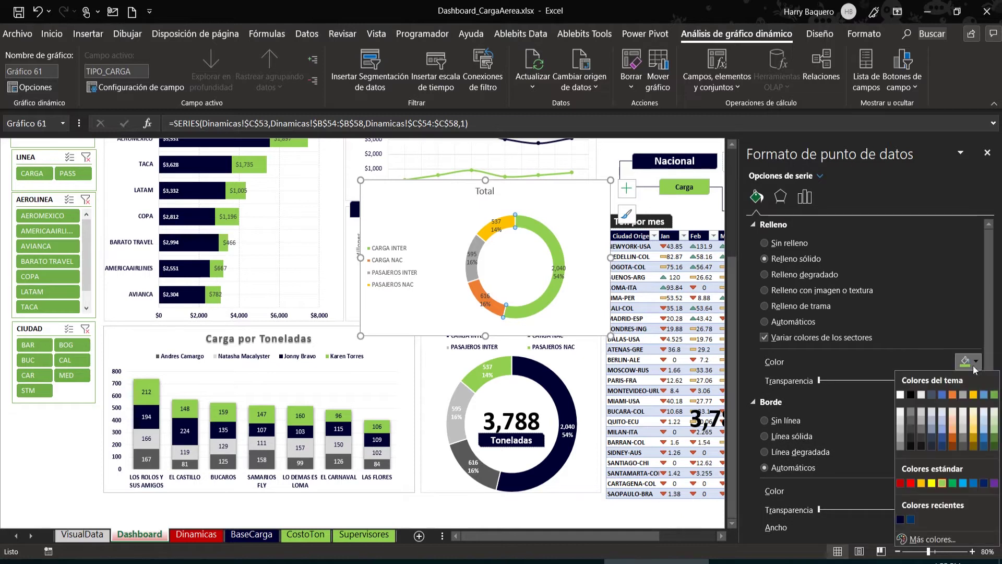
pyautogui.click(901, 520)
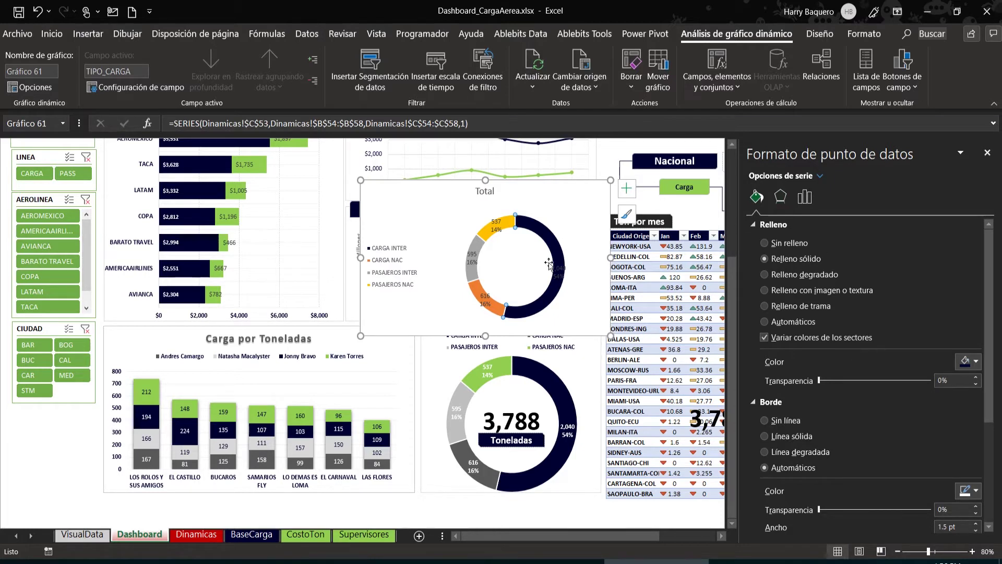
# Step: Set the Total doughnut's hole size to 67% and rotate its first sector to an angle of 259°
pyautogui.moveTo(532, 465)
pyautogui.click(805, 197)
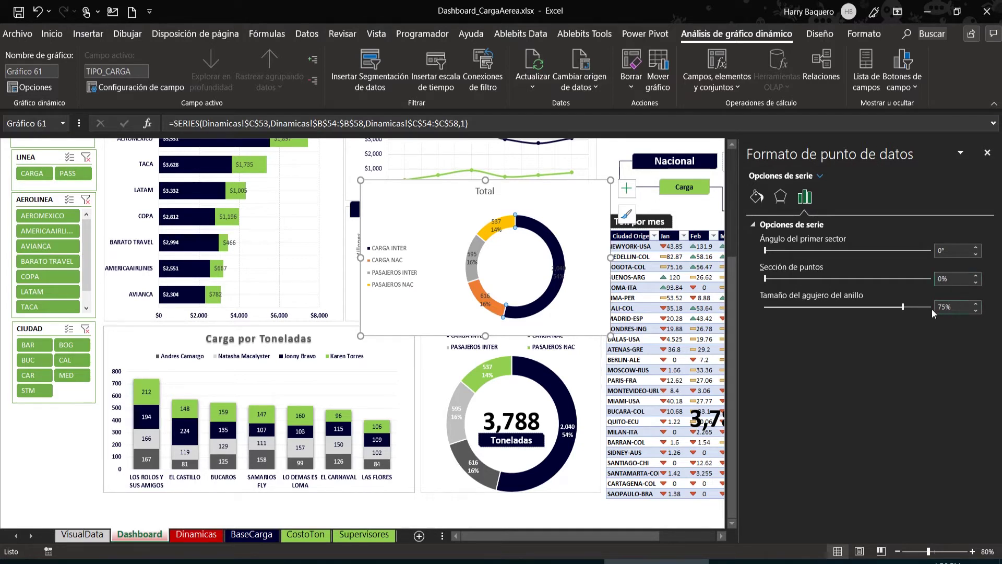
pyautogui.moveTo(904, 307)
pyautogui.mouseDown()
pyautogui.moveTo(835, 303)
pyautogui.moveTo(890, 315)
pyautogui.mouseUp()
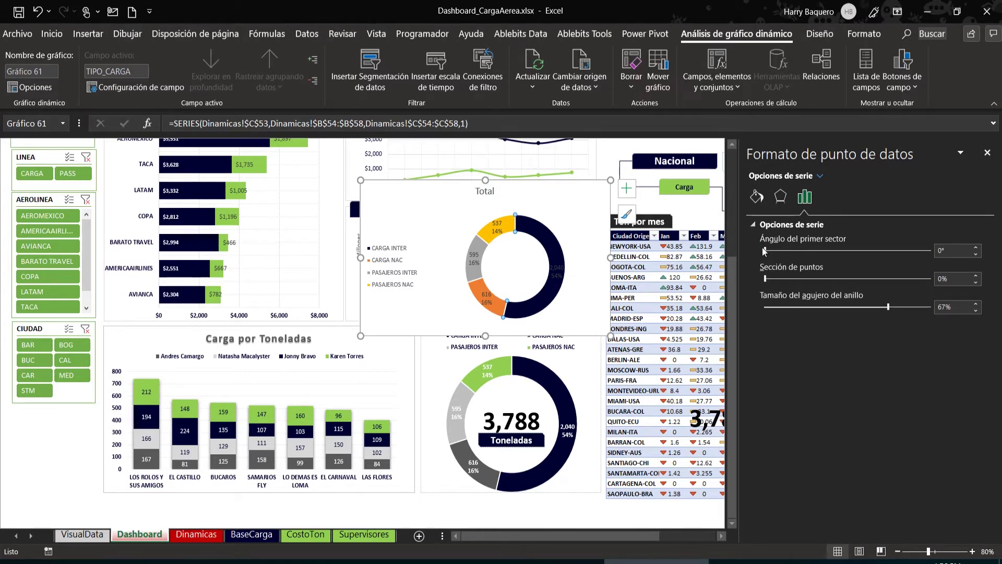
pyautogui.moveTo(793, 256); pyautogui.dragTo(810, 256)
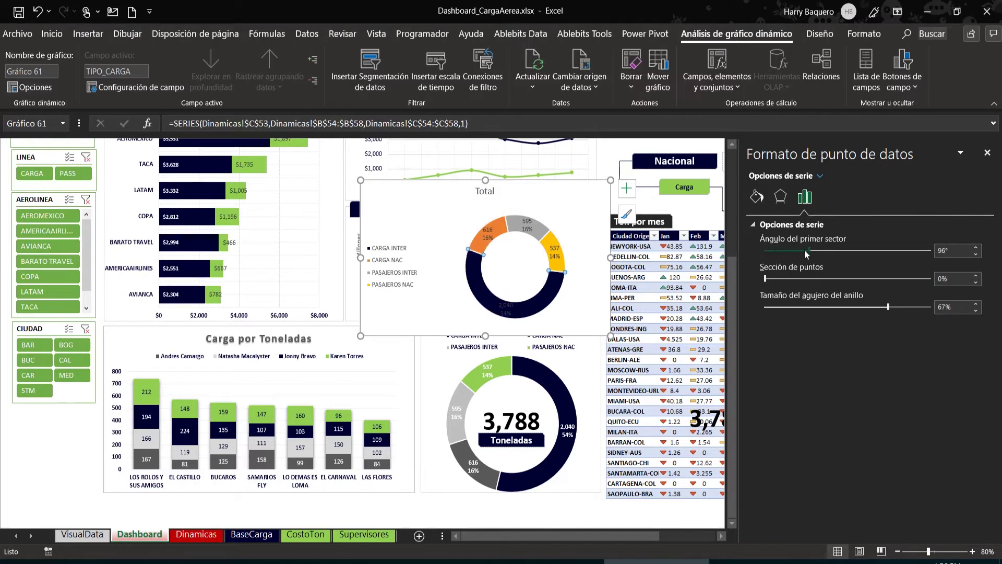
pyautogui.moveTo(803, 249); pyautogui.dragTo(763, 247)
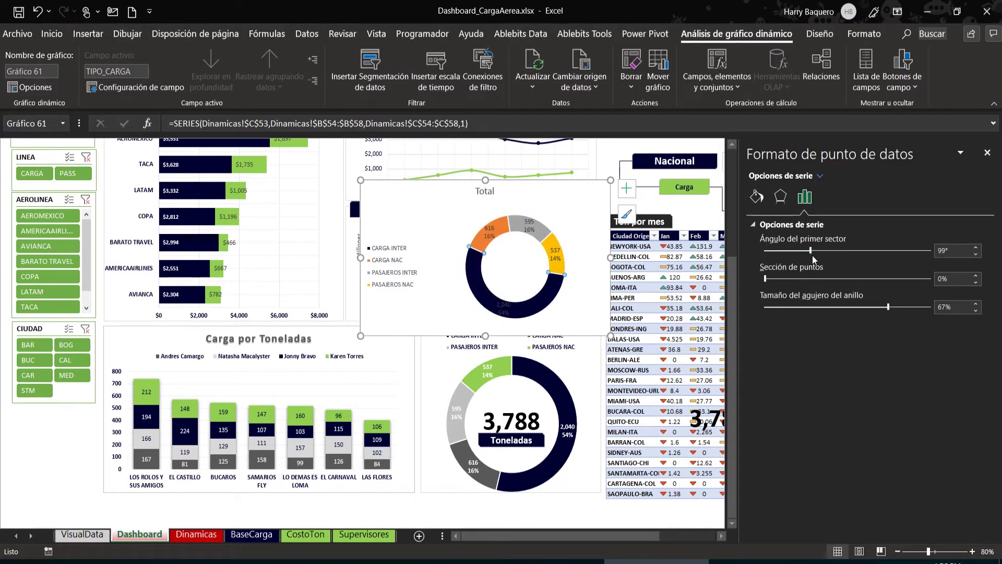
pyautogui.moveTo(810, 251); pyautogui.dragTo(826, 255)
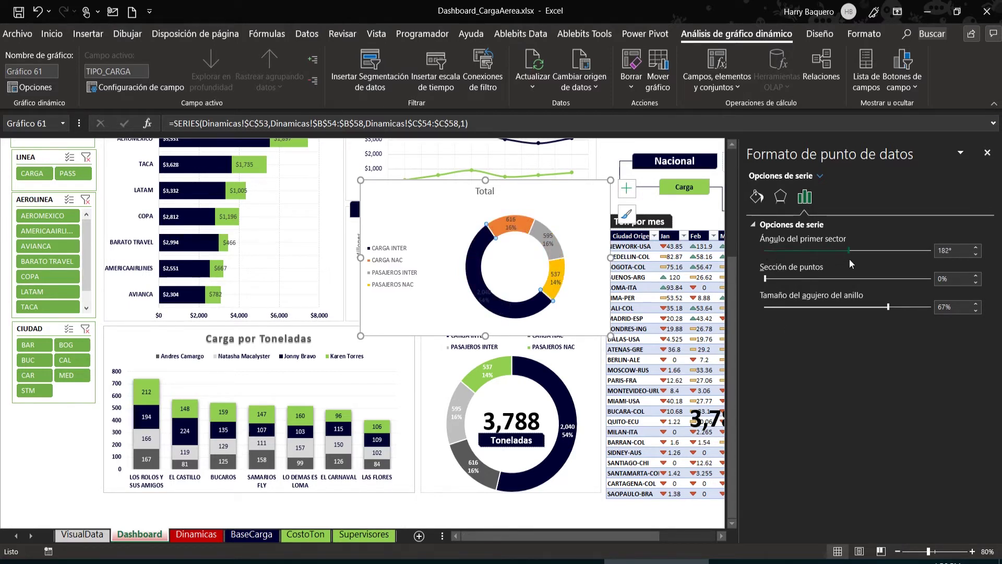
pyautogui.moveTo(850, 251); pyautogui.dragTo(885, 253)
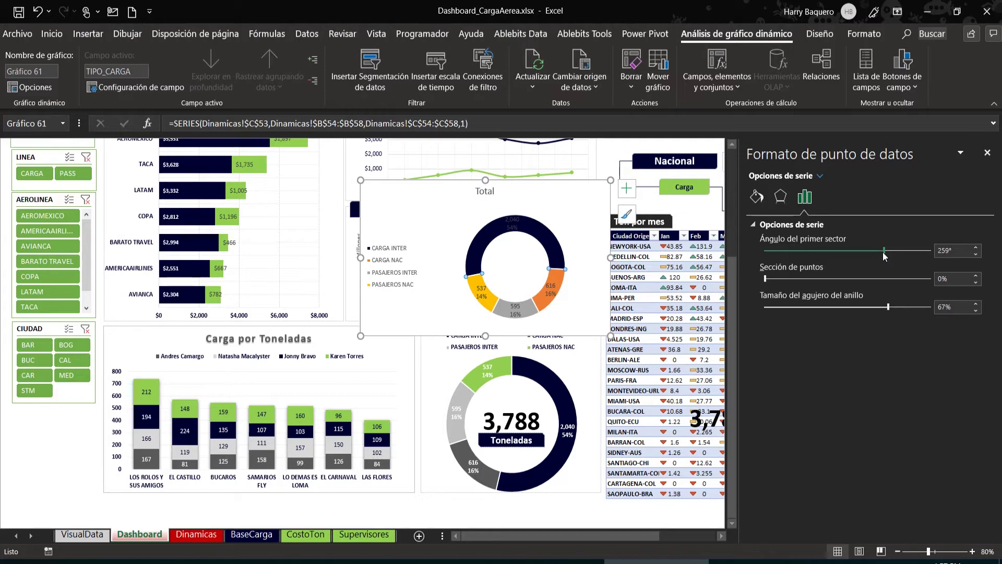
# Step: Change the font colour of the CARGA INTER sector's data label in the Total doughnut to white (Blanco, Fondo 1)
pyautogui.click(514, 221)
pyautogui.click(514, 222)
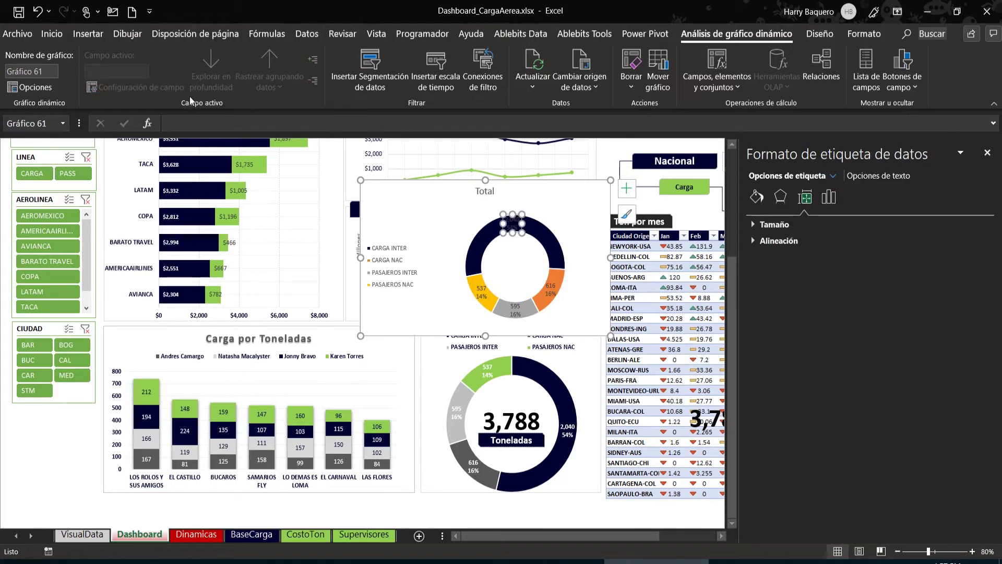
pyautogui.click(52, 34)
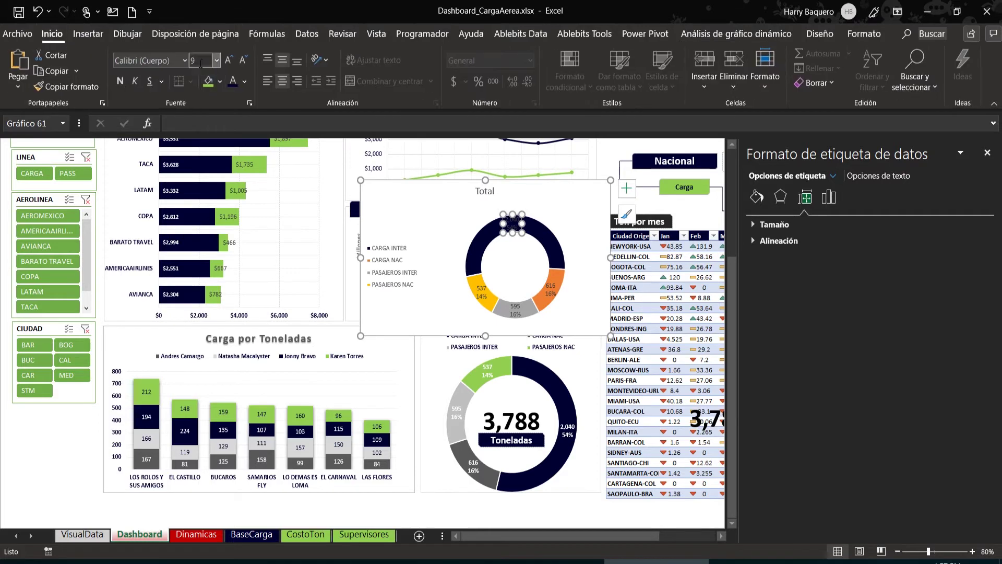
pyautogui.click(246, 80)
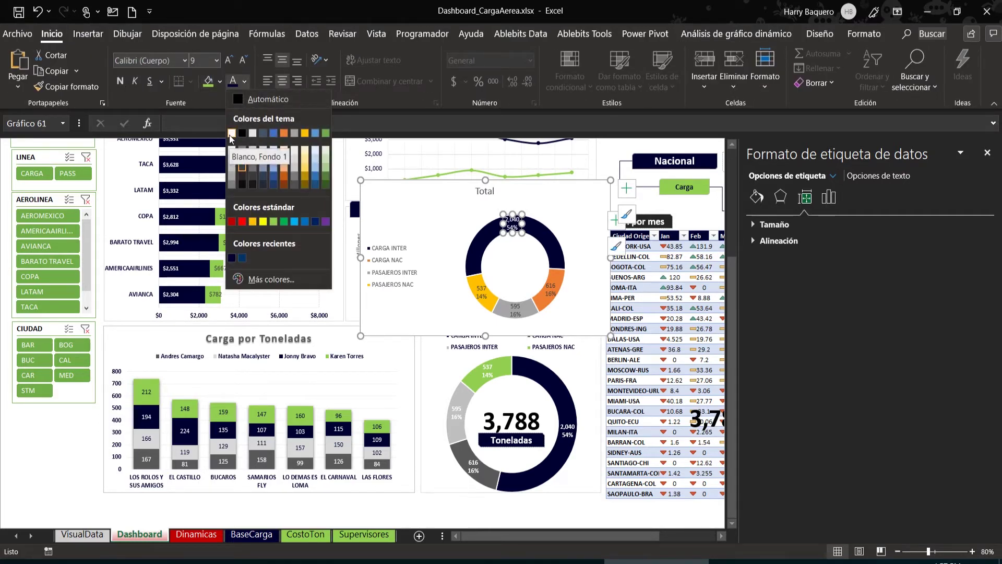
pyautogui.click(231, 134)
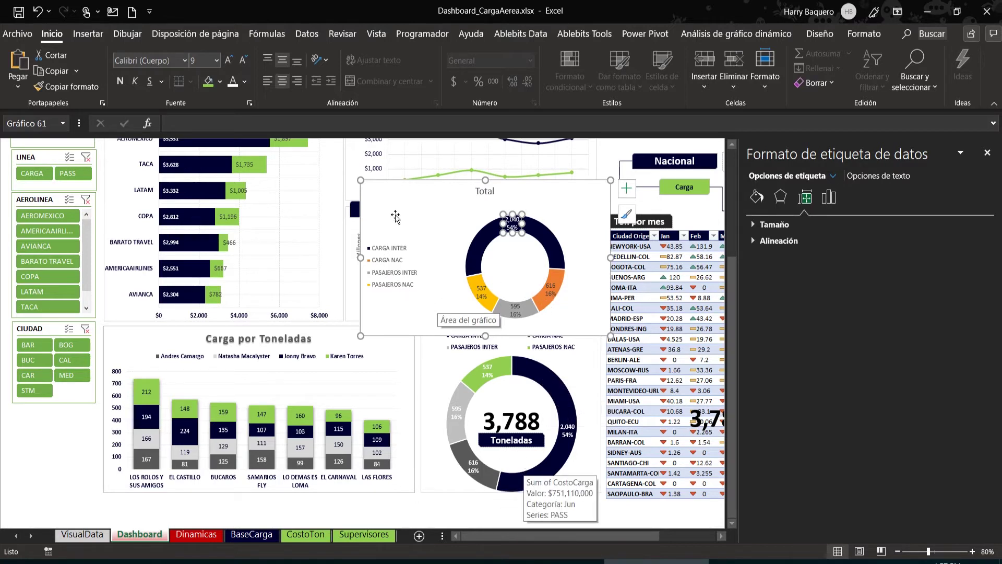
# Step: Delete the floating Total doughnut chart from the dashboard and close the formatting pane
pyautogui.click(590, 196)
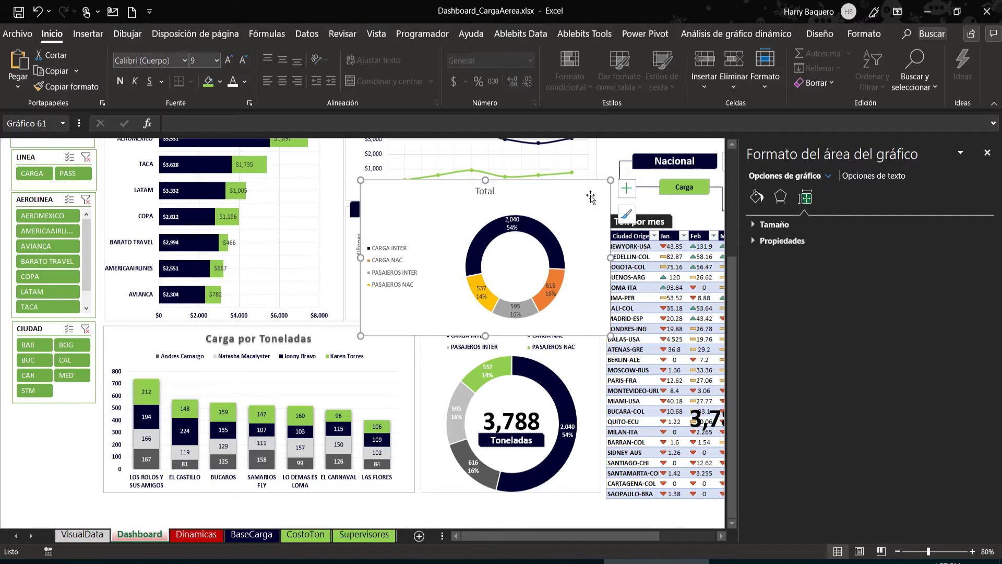
pyautogui.press('Delete')
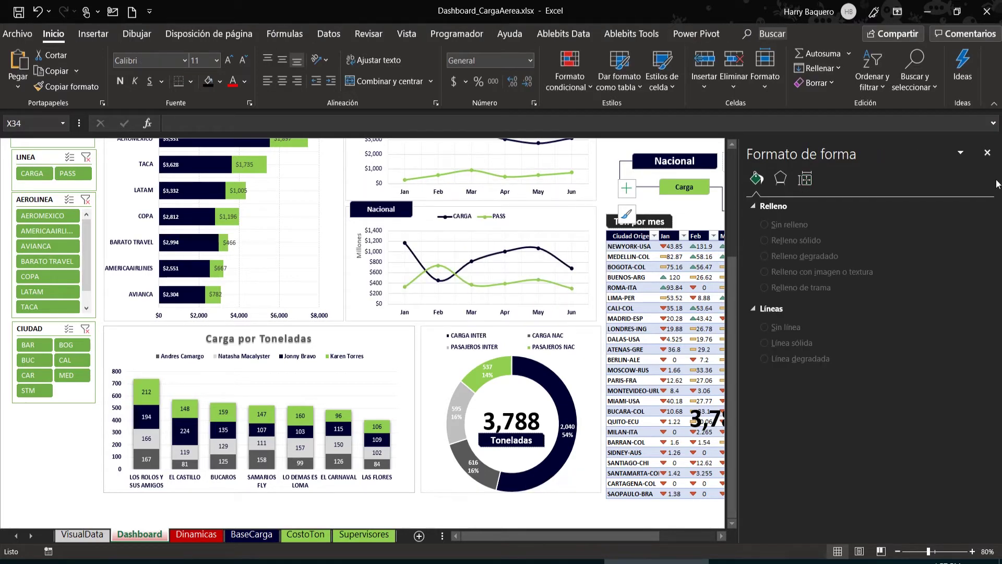
pyautogui.click(988, 153)
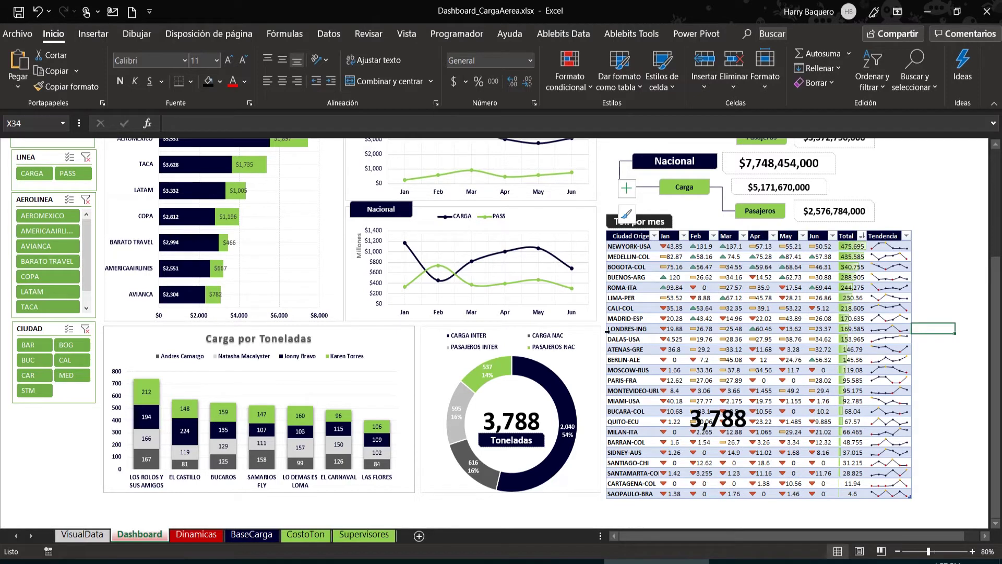
# Step: Nudge the Toneladas doughnut chart six small increments to the left, closer to the Carga por Toneladas chart, and deselect it
pyautogui.click(598, 334)
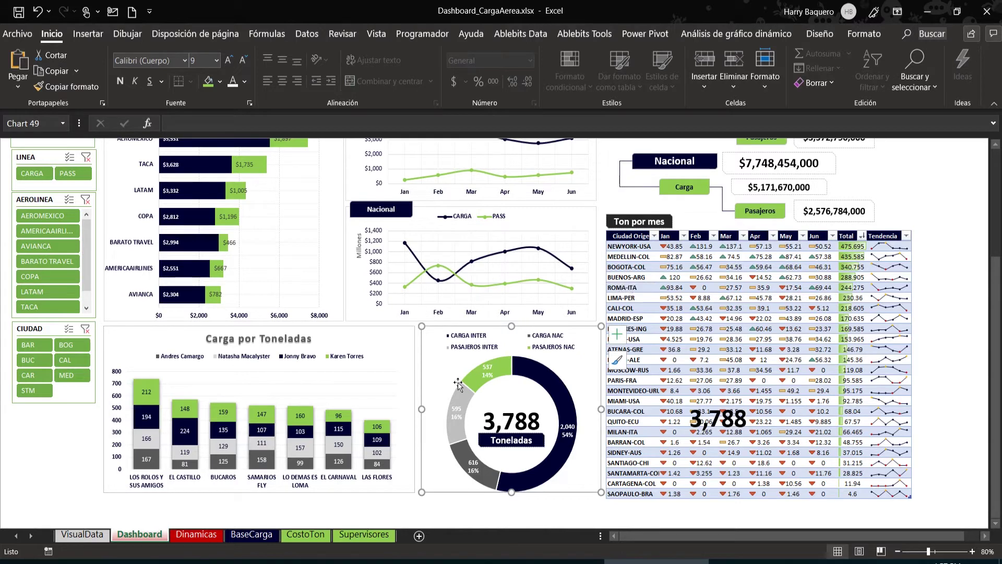
pyautogui.press('Left')
pyautogui.press('Left')
pyautogui.press('Left')
pyautogui.press('Left')
pyautogui.press('Left')
pyautogui.press('Left')
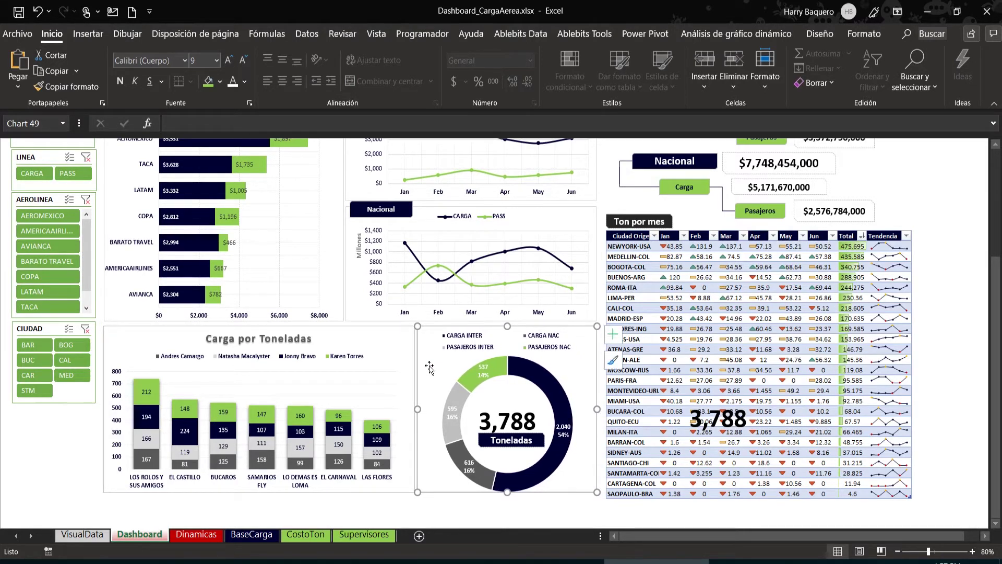
pyautogui.click(928, 191)
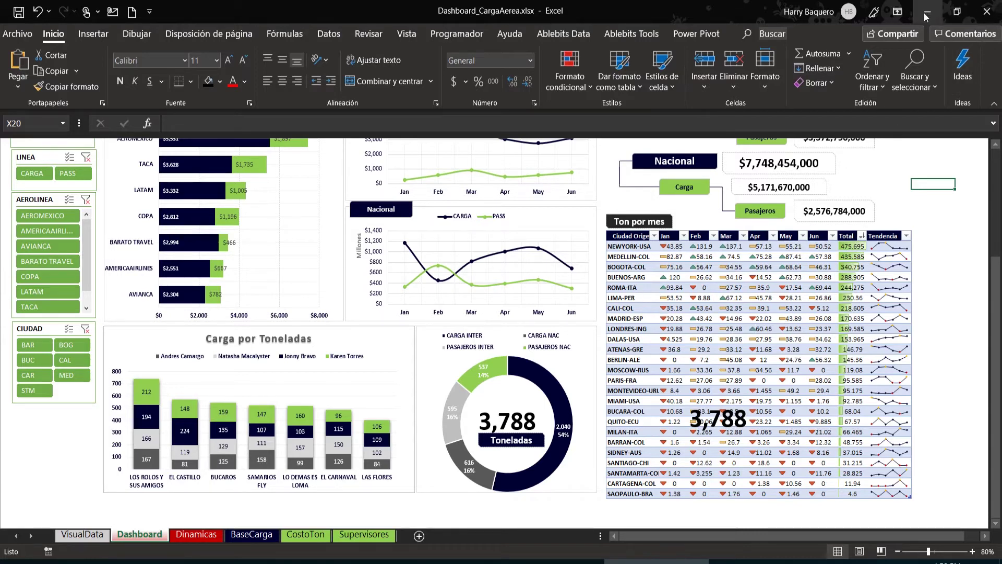
# Step: Collapse the ribbon so that only its tabs are shown, making more room for the dashboard
pyautogui.click(897, 15)
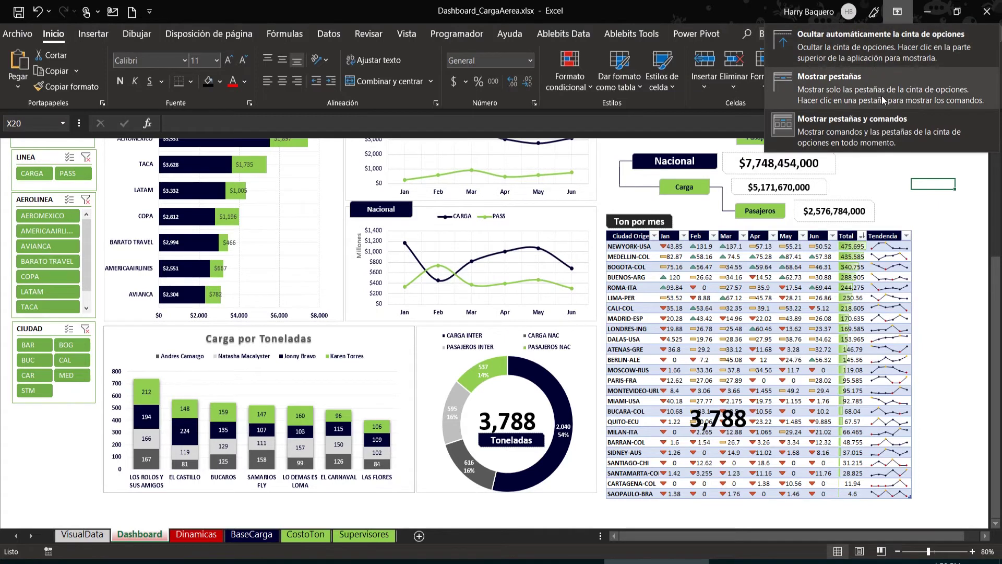
pyautogui.click(889, 72)
pyautogui.scroll(2, 635, 253)
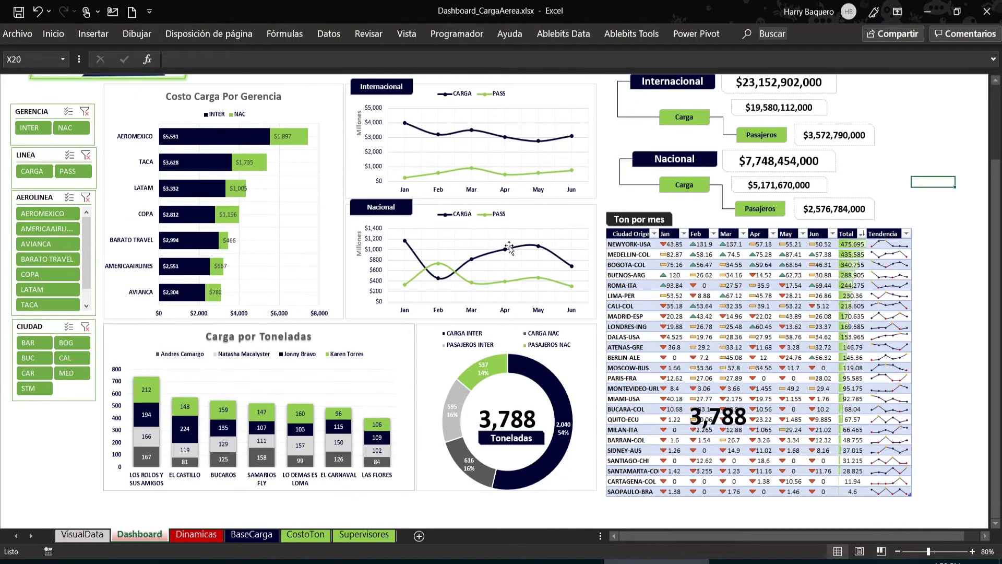
pyautogui.click(327, 88)
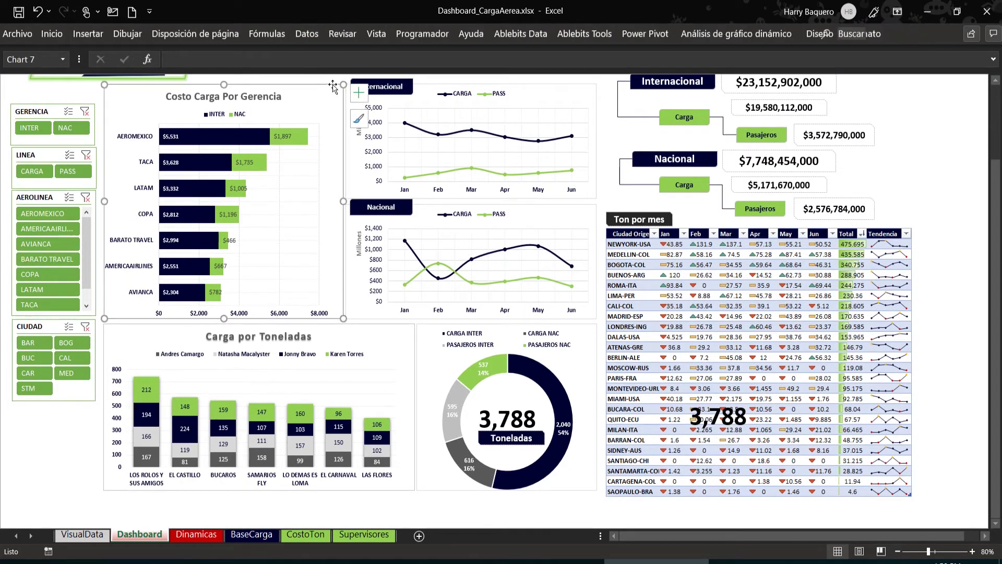
pyautogui.keyDown('ctrl'); pyautogui.click(564, 90); pyautogui.keyUp('ctrl')
pyautogui.keyDown('ctrl'); pyautogui.click(597, 217); pyautogui.keyUp('ctrl')
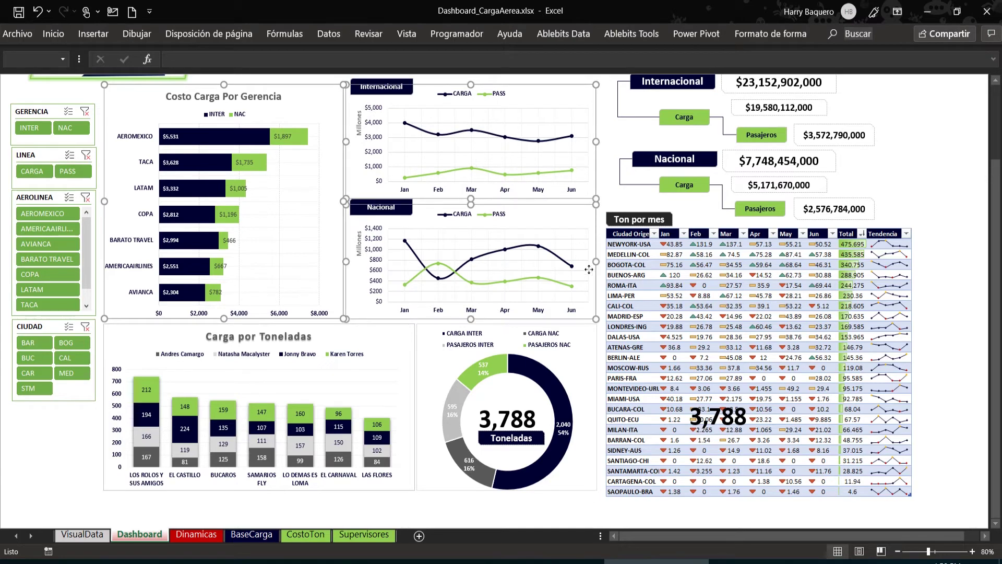
pyautogui.keyDown('ctrl'); pyautogui.click(589, 339); pyautogui.keyUp('ctrl')
pyautogui.click(397, 322)
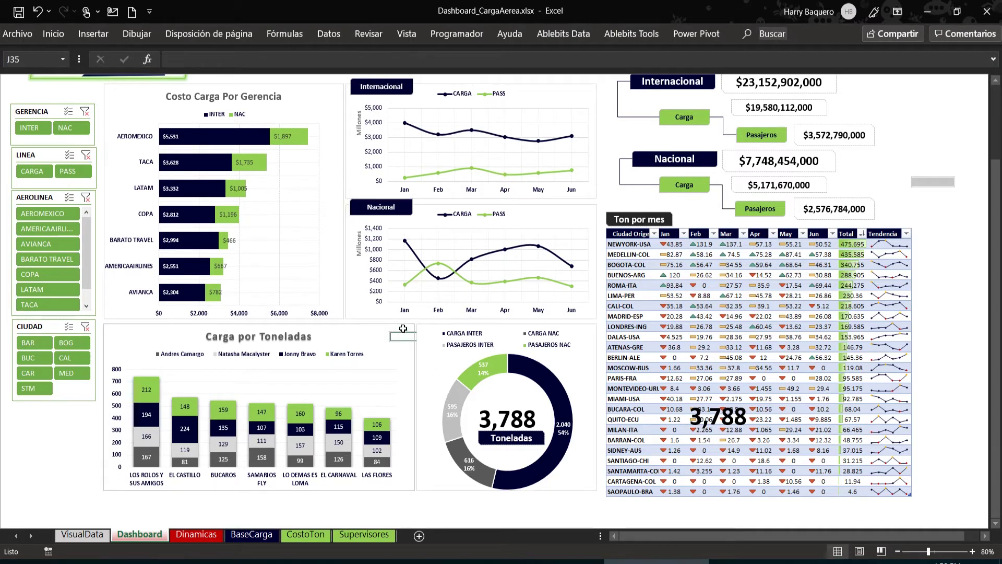
# Step: Select all five dashboard charts together with the Internacional and Nacional title labels and bring them to the front
pyautogui.click(383, 326)
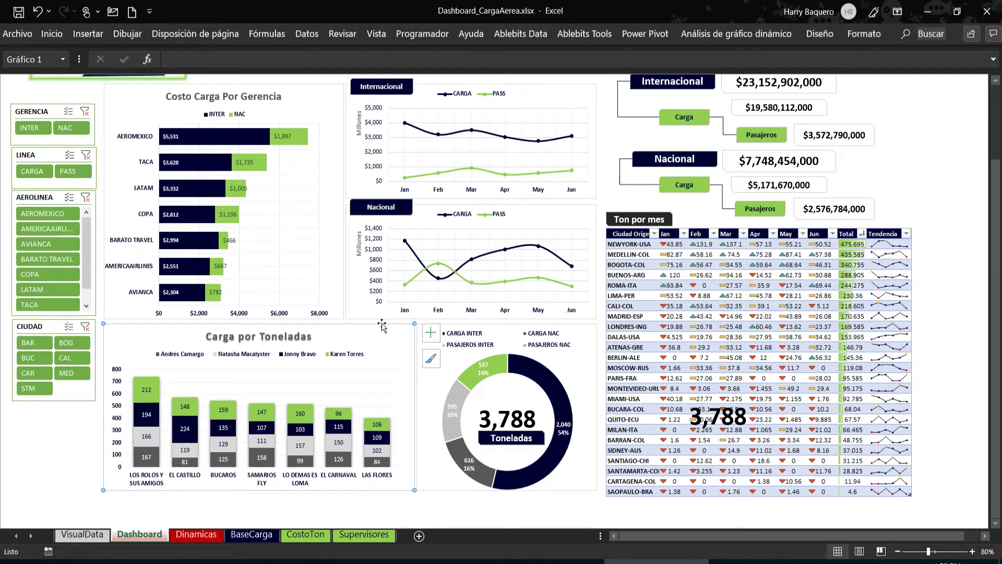
pyautogui.keyDown('ctrl'); pyautogui.click(340, 313); pyautogui.keyUp('ctrl')
pyautogui.keyDown('ctrl'); pyautogui.click(360, 309); pyautogui.keyUp('ctrl')
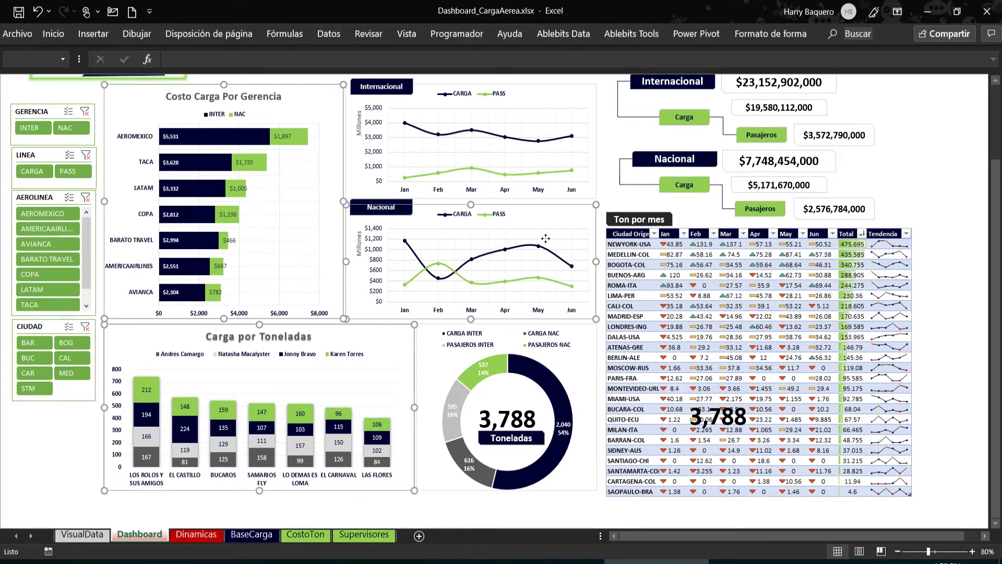
pyautogui.keyDown('ctrl'); pyautogui.click(590, 198); pyautogui.keyUp('ctrl')
pyautogui.keyDown('ctrl'); pyautogui.click(592, 333); pyautogui.keyUp('ctrl')
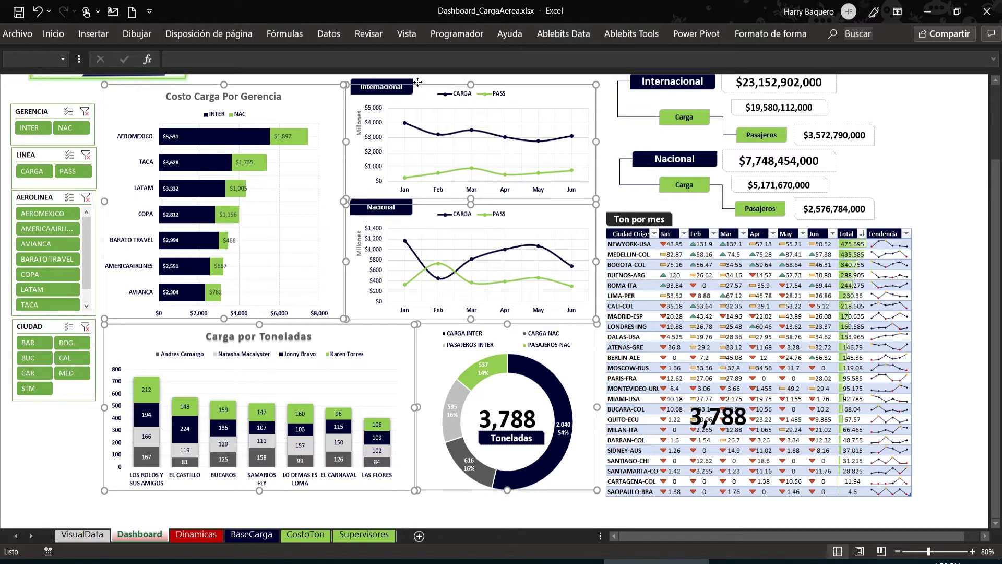
pyautogui.click(395, 79)
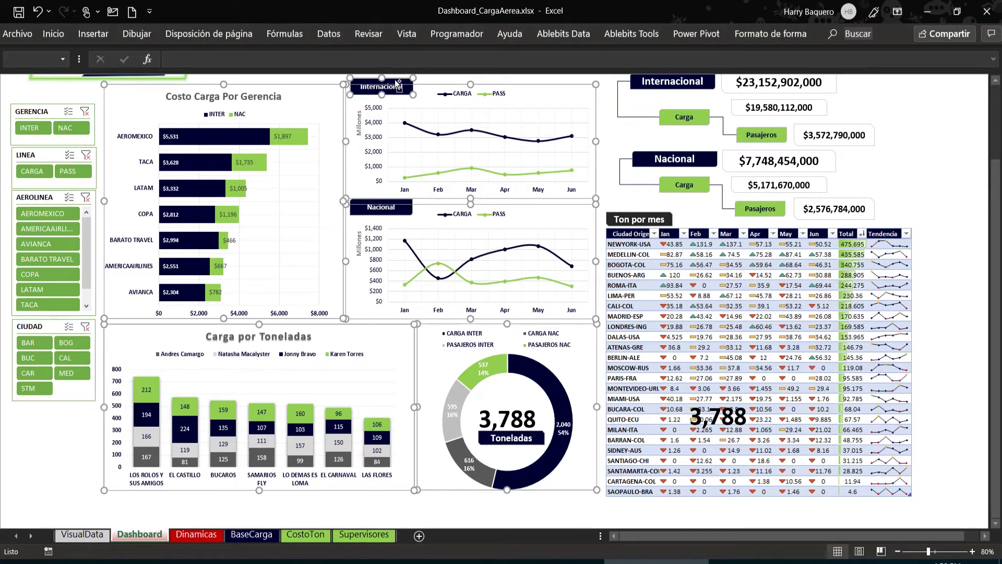
pyautogui.keyDown('ctrl'); pyautogui.click(406, 199); pyautogui.keyUp('ctrl')
pyautogui.keyDown('ctrl'); pyautogui.click(405, 204); pyautogui.keyUp('ctrl')
pyautogui.keyDown('ctrl'); pyautogui.click(407, 211); pyautogui.keyUp('ctrl')
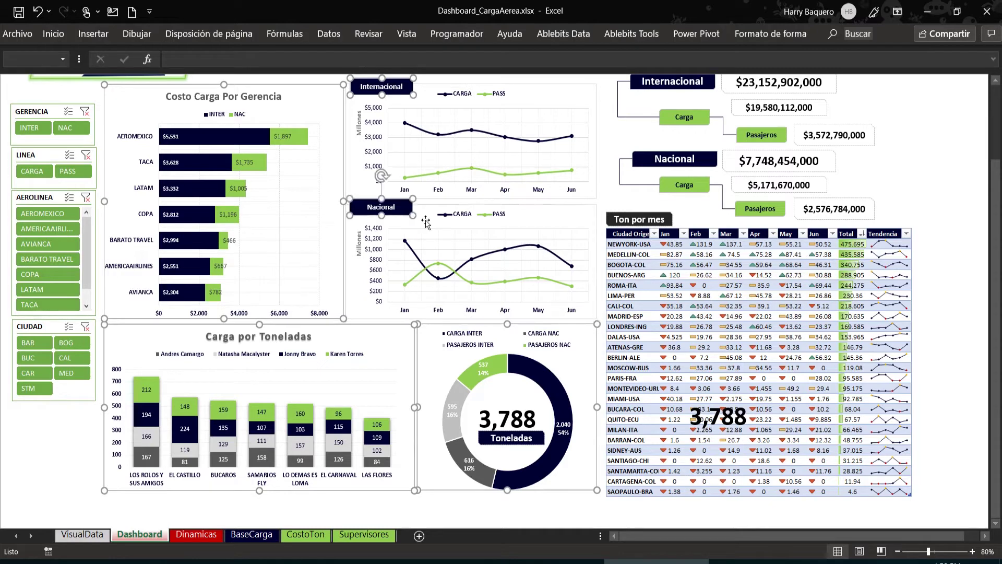
pyautogui.keyDown('ctrl'); pyautogui.click(554, 218); pyautogui.keyUp('ctrl')
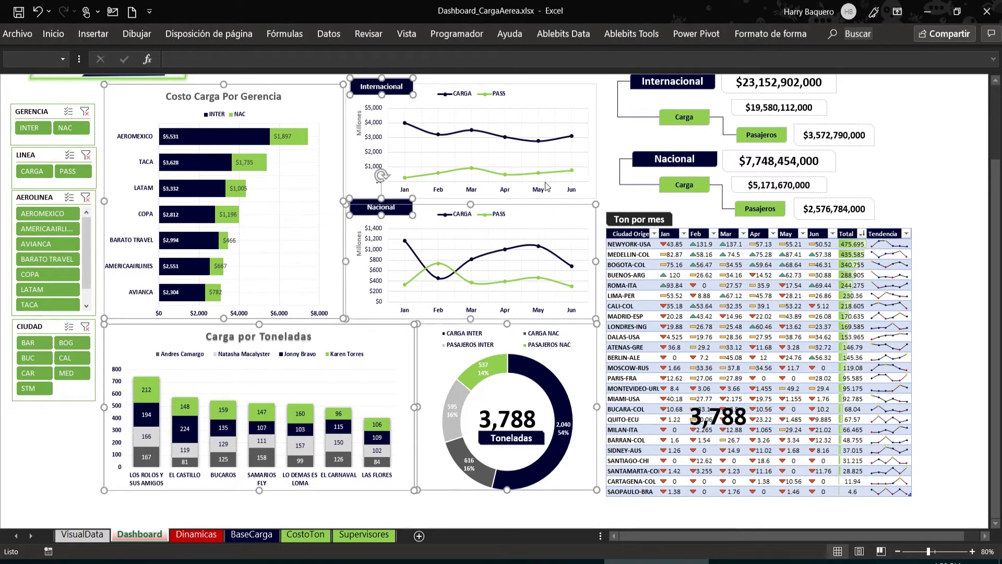
pyautogui.keyDown('ctrl'); pyautogui.click(522, 96); pyautogui.keyUp('ctrl')
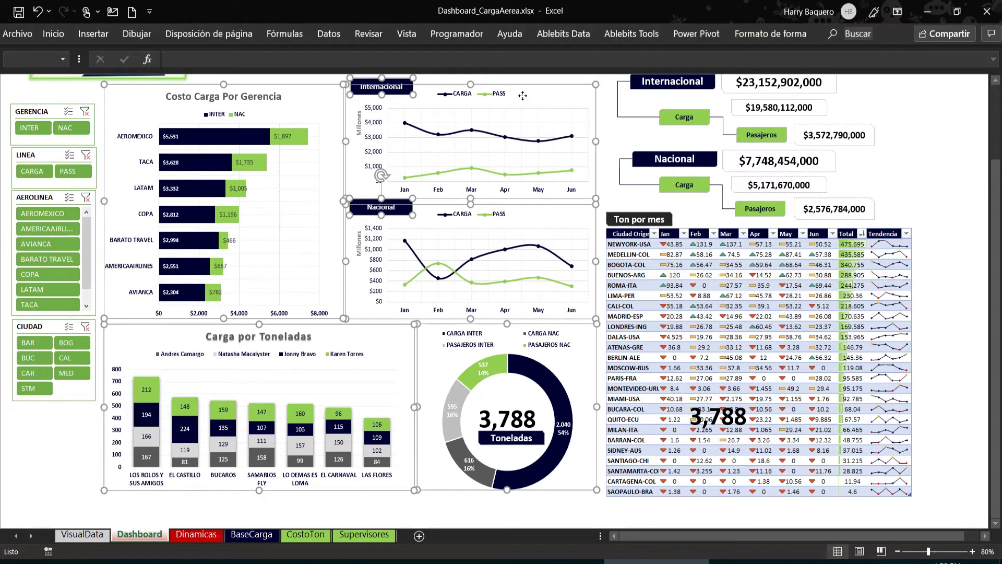
pyautogui.rightClick(557, 97)
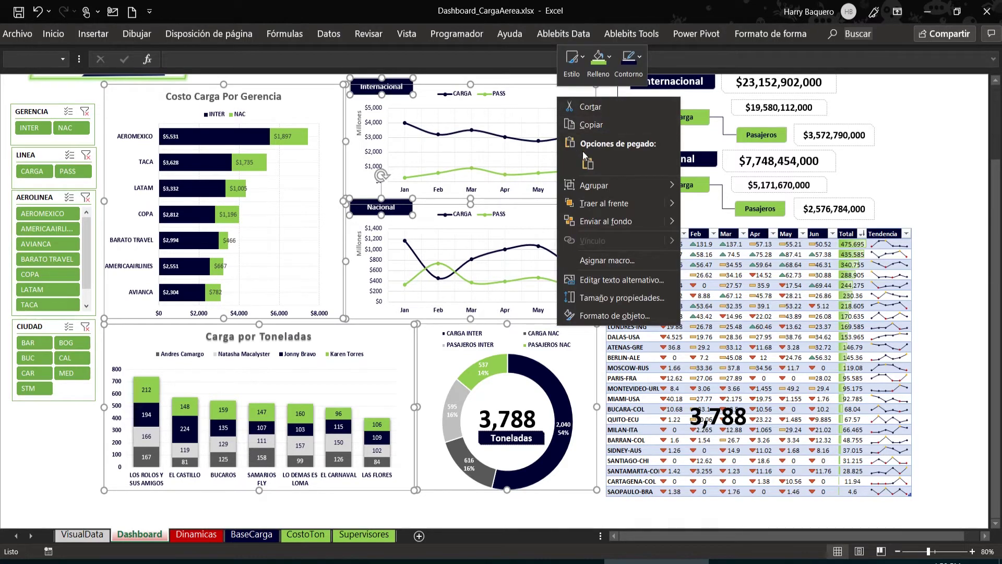
pyautogui.click(594, 205)
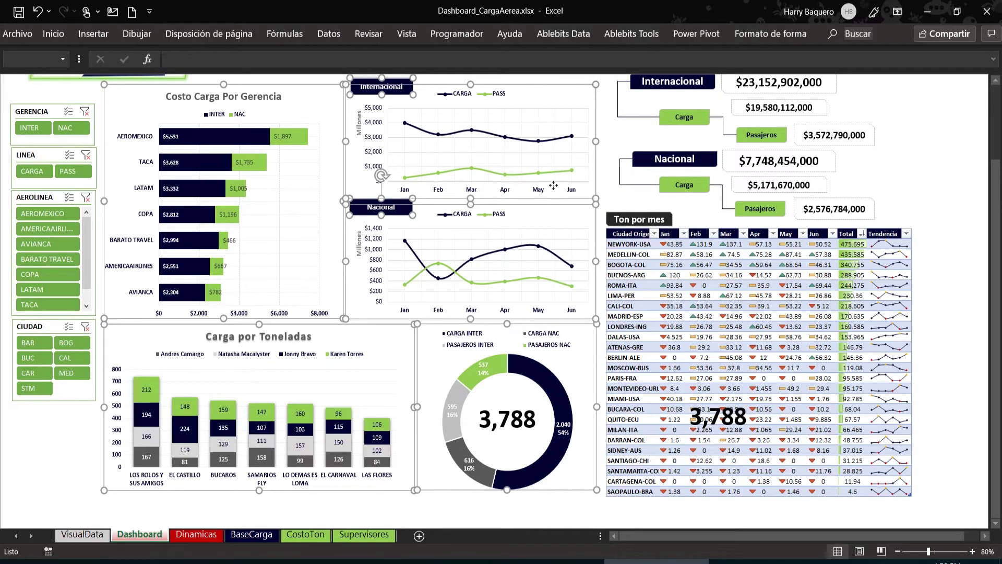
# Step: Deselect the charts, draw a rectangle covering all five dashboard charts, and nudge it up seven small increments
pyautogui.click(69, 424)
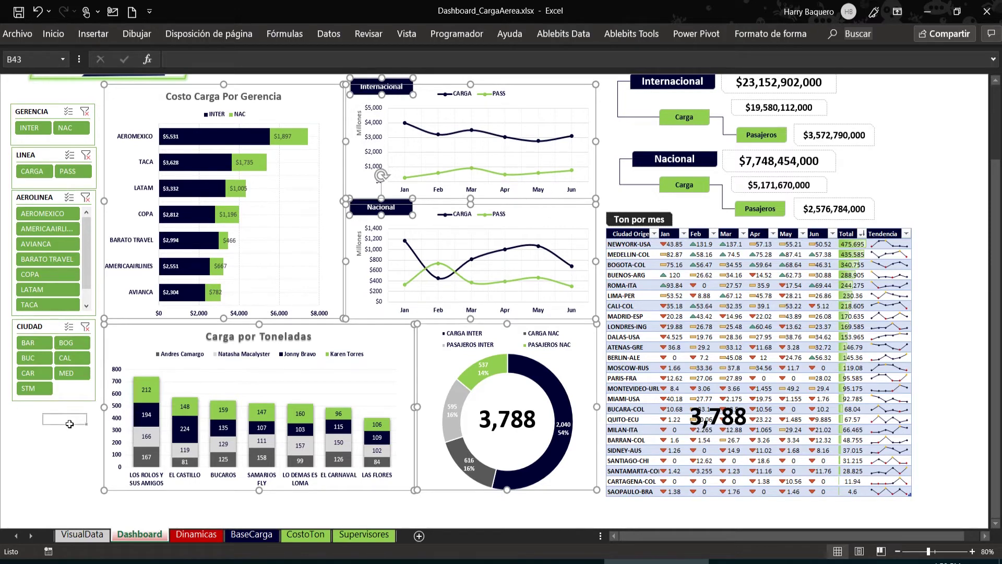
pyautogui.click(96, 36)
pyautogui.click(155, 83)
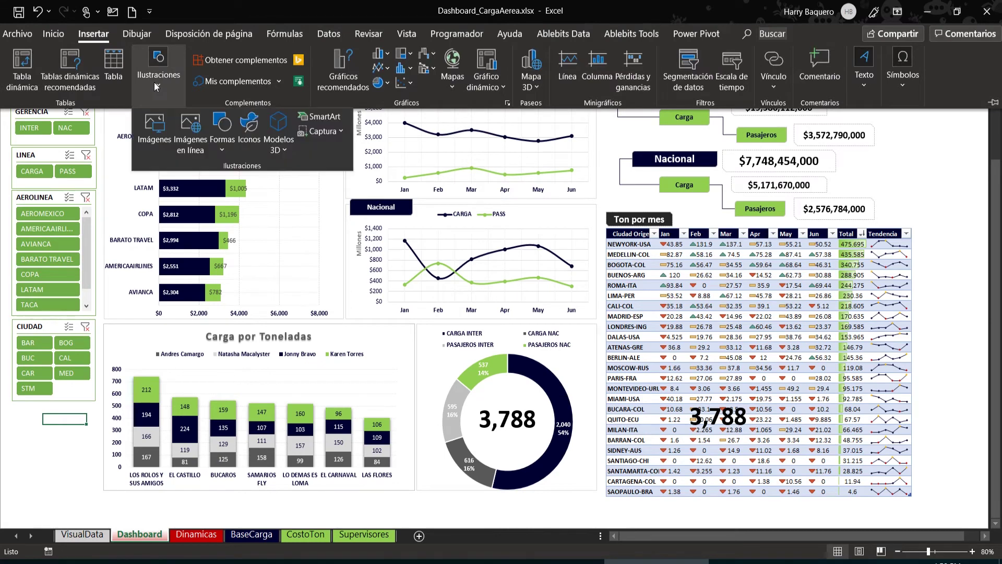
pyautogui.click(222, 137)
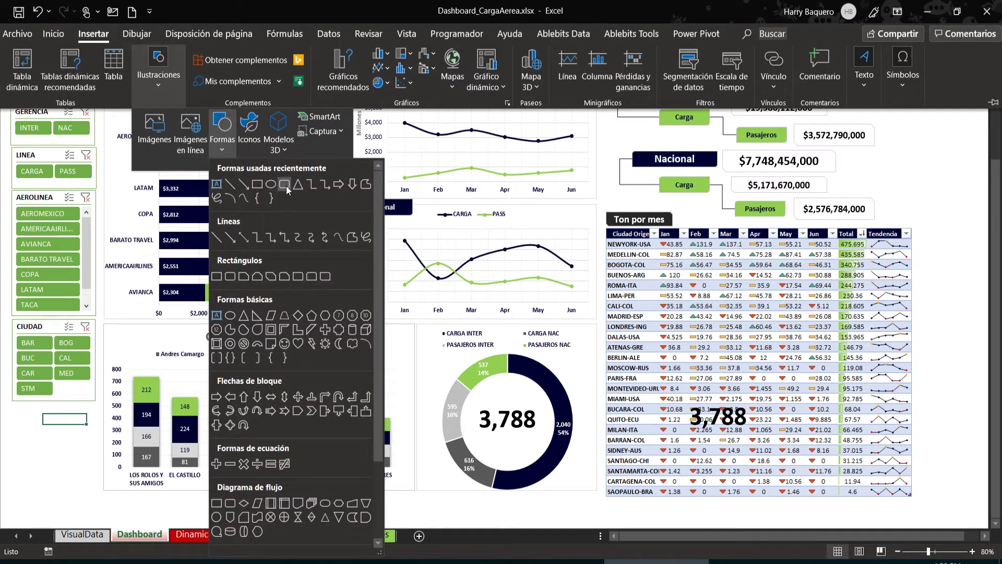
pyautogui.click(255, 186)
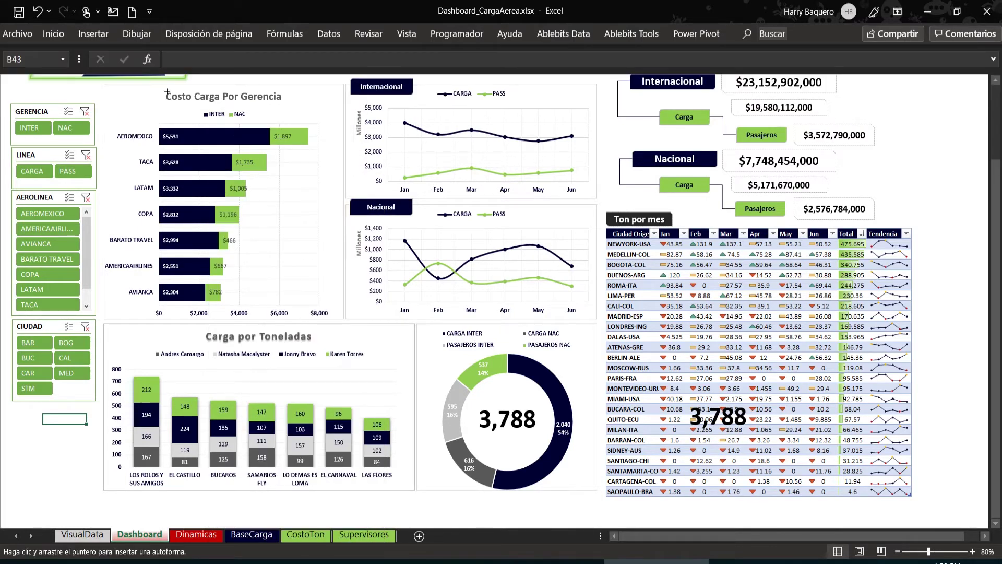
pyautogui.moveTo(99, 81); pyautogui.dragTo(603, 502)
pyautogui.press('Up')
pyautogui.press('Up')
pyautogui.press('Up')
pyautogui.press('Up')
pyautogui.press('Up')
pyautogui.press('Up')
pyautogui.press('Up')
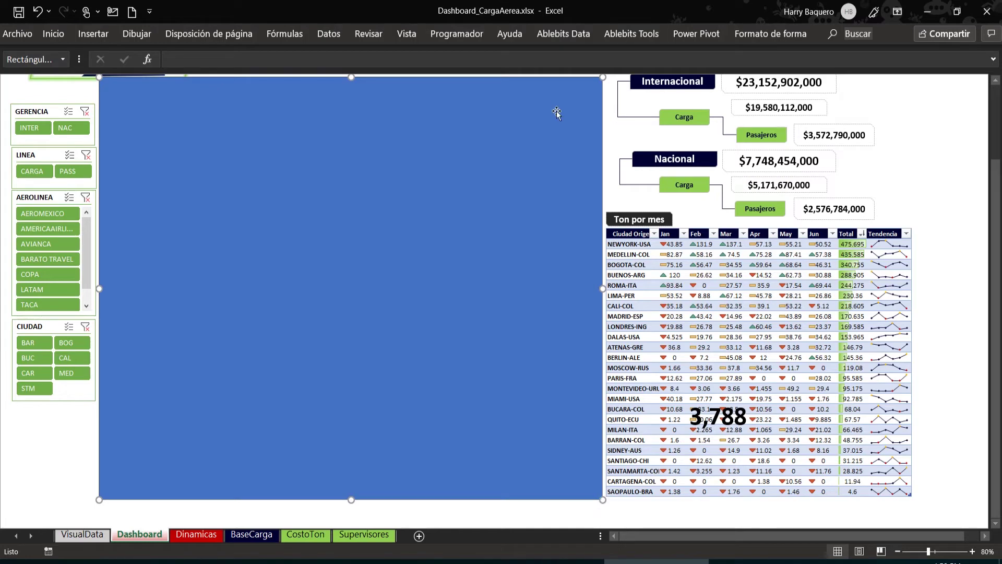
# Step: Give the large rectangle a solid dark navy fill from the recent colors and set its transparency to 32%
pyautogui.rightClick(544, 161)
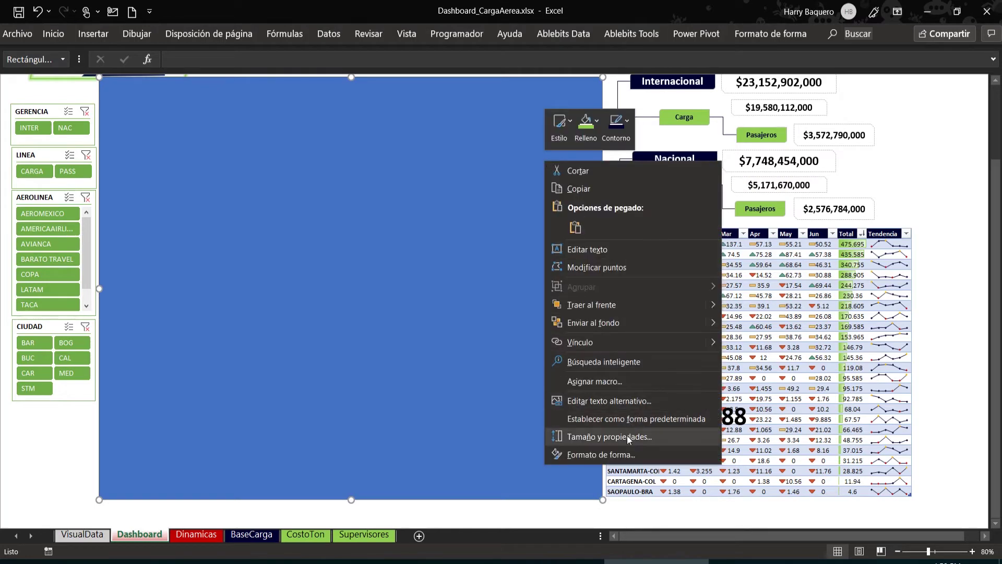
pyautogui.click(628, 449)
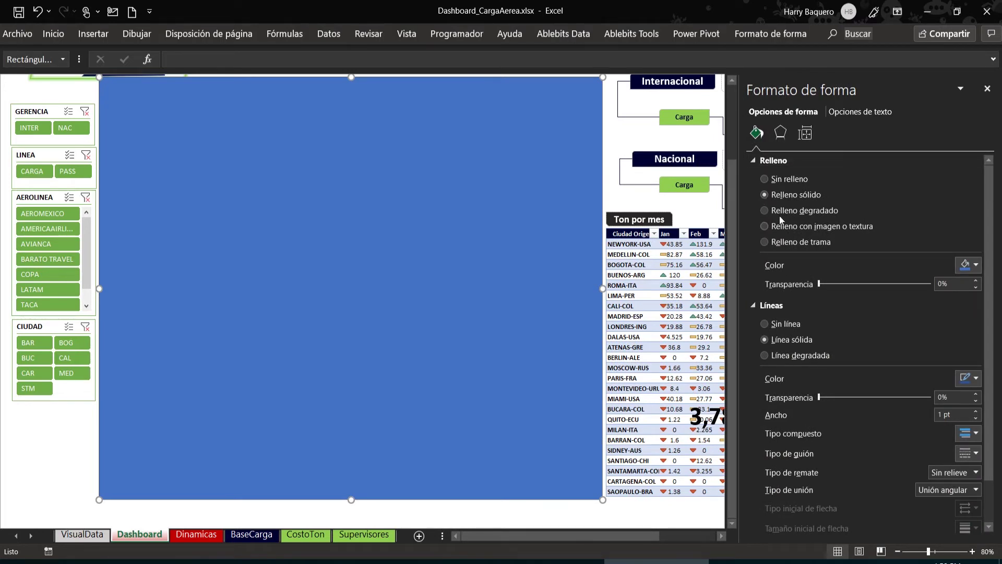
pyautogui.click(976, 266)
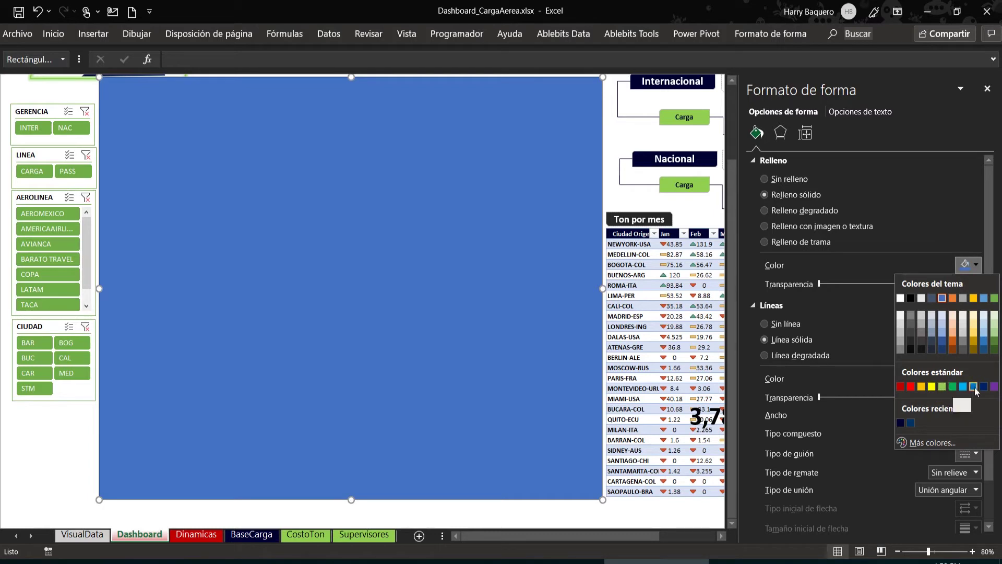
pyautogui.click(901, 423)
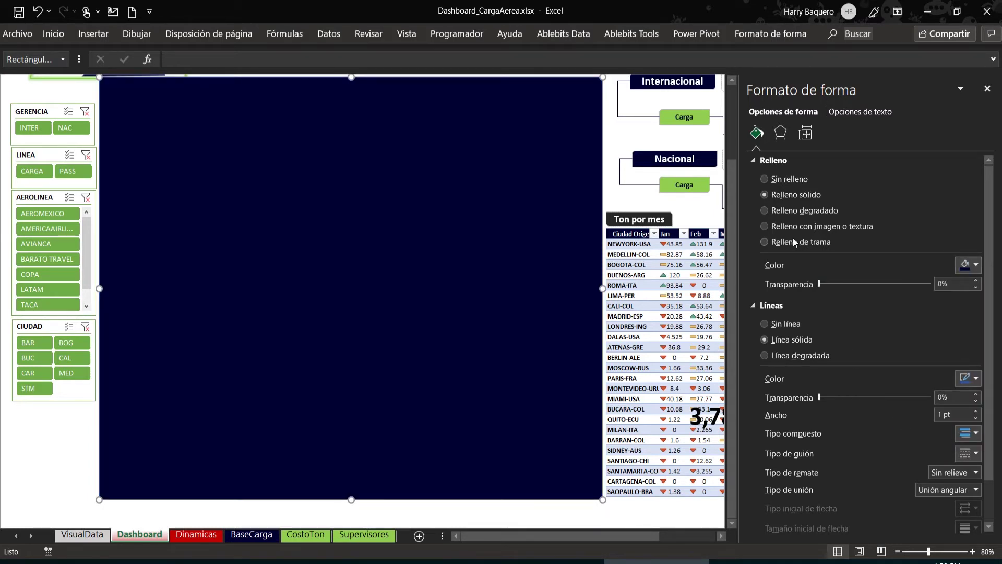
pyautogui.click(785, 210)
pyautogui.click(784, 195)
pyautogui.moveTo(820, 287); pyautogui.dragTo(855, 284)
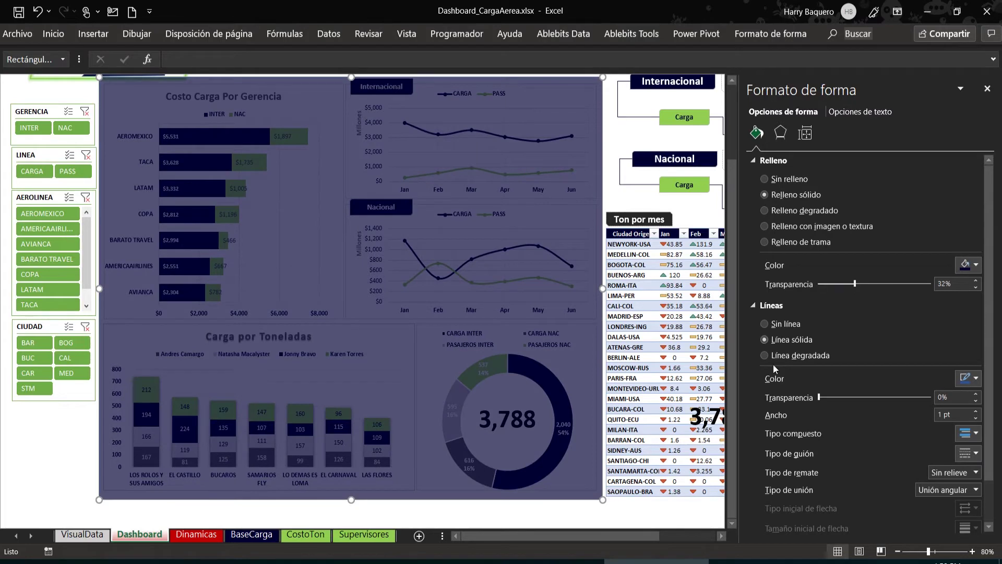
# Step: Send the semi-transparent navy rectangle to the back, behind the dashboard charts
pyautogui.rightClick(596, 492)
pyautogui.press('Escape')
pyautogui.rightClick(444, 497)
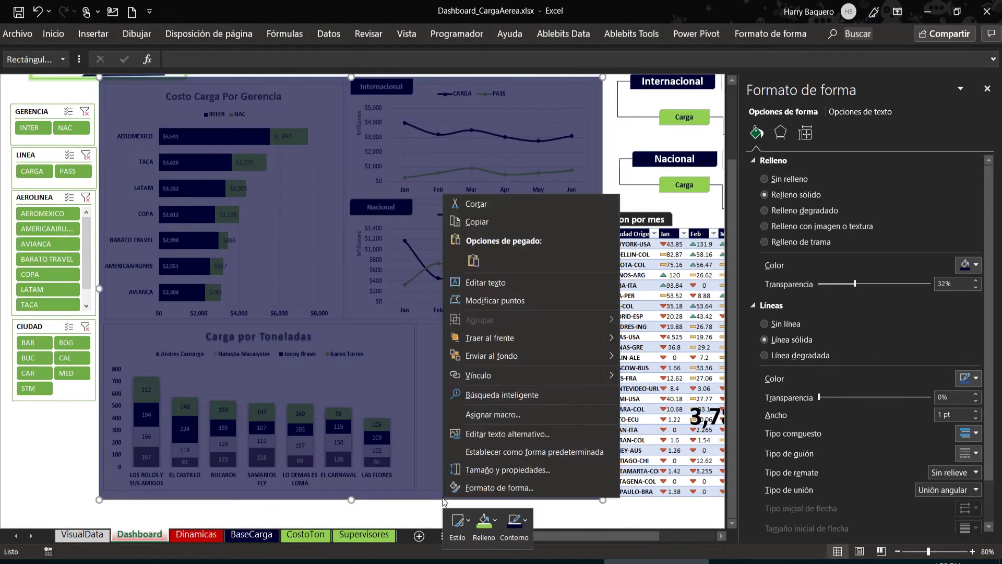
pyautogui.click(505, 358)
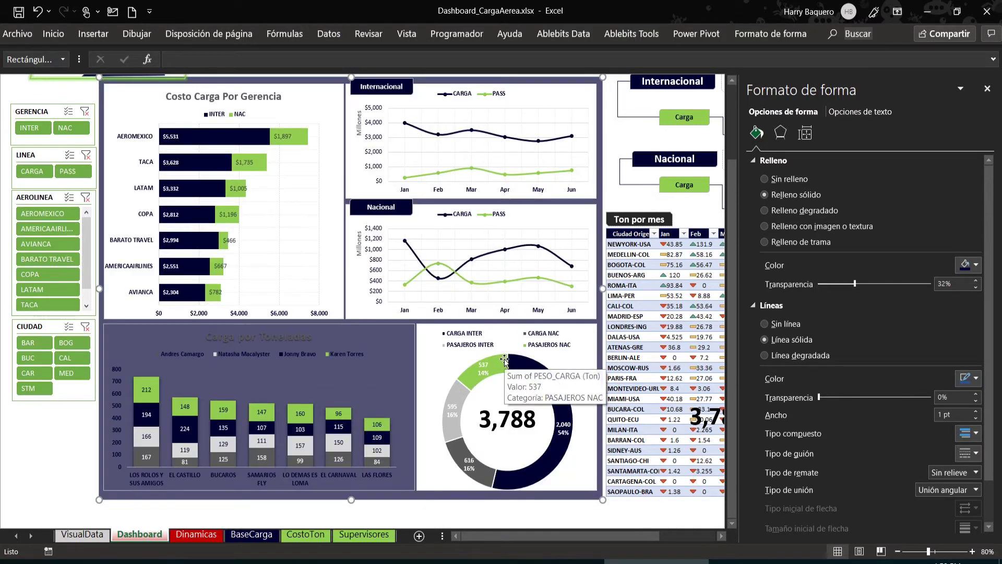
# Step: Fill the Carga por Toneladas chart area with solid white, deselect the chart and close the formatting pane
pyautogui.click(407, 326)
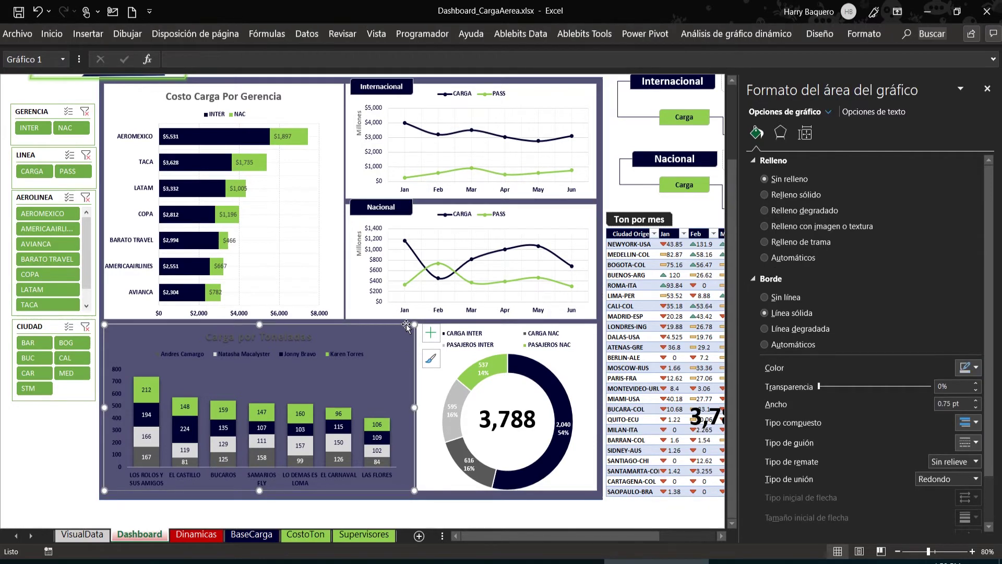
pyautogui.click(797, 195)
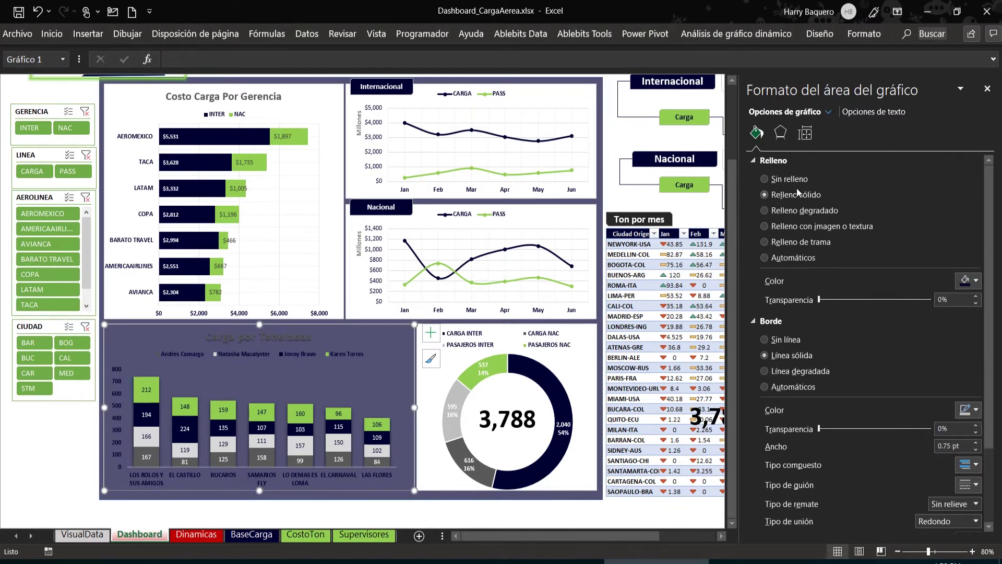
pyautogui.click(969, 281)
pyautogui.click(900, 314)
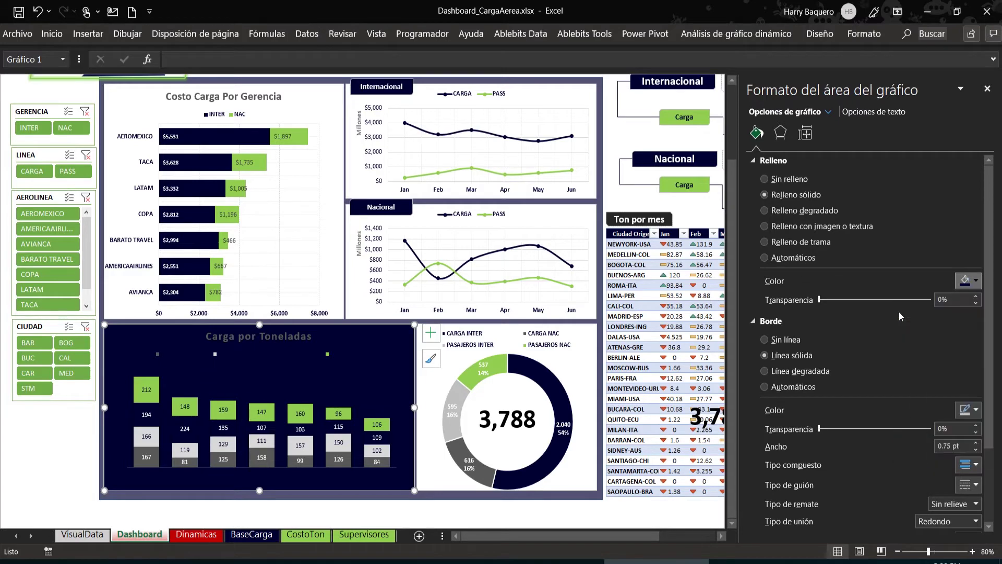
pyautogui.click(75, 464)
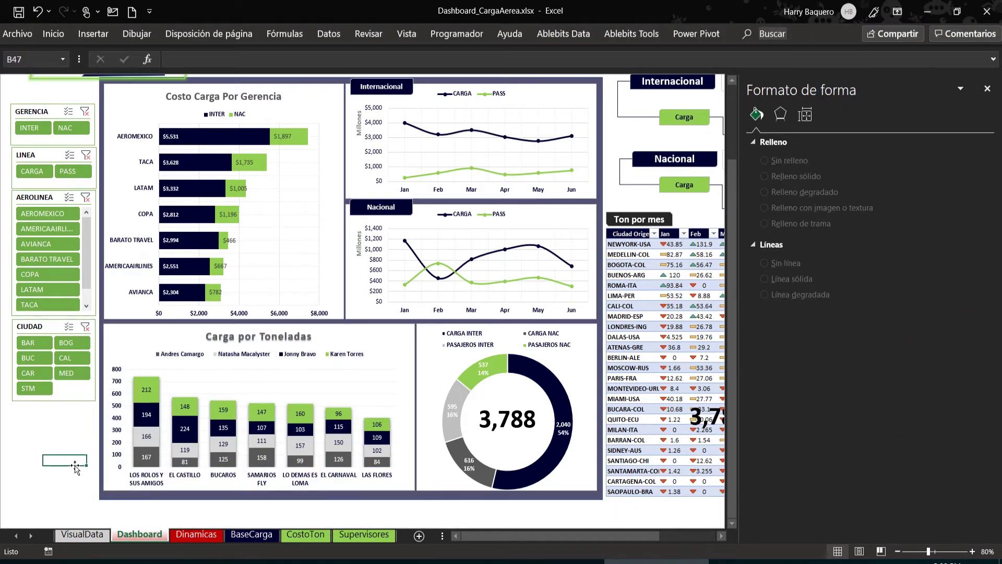
pyautogui.click(987, 88)
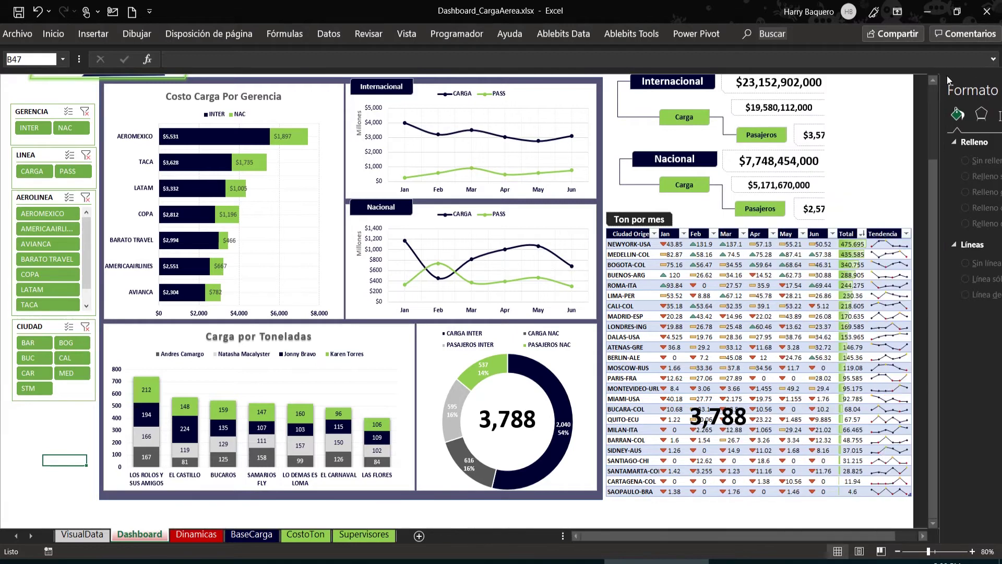
# Step: Hide the formula bar and set the ribbon to auto-hide so the dashboard fills the screen
pyautogui.click(407, 34)
pyautogui.click(258, 60)
pyautogui.click(897, 11)
pyautogui.click(872, 46)
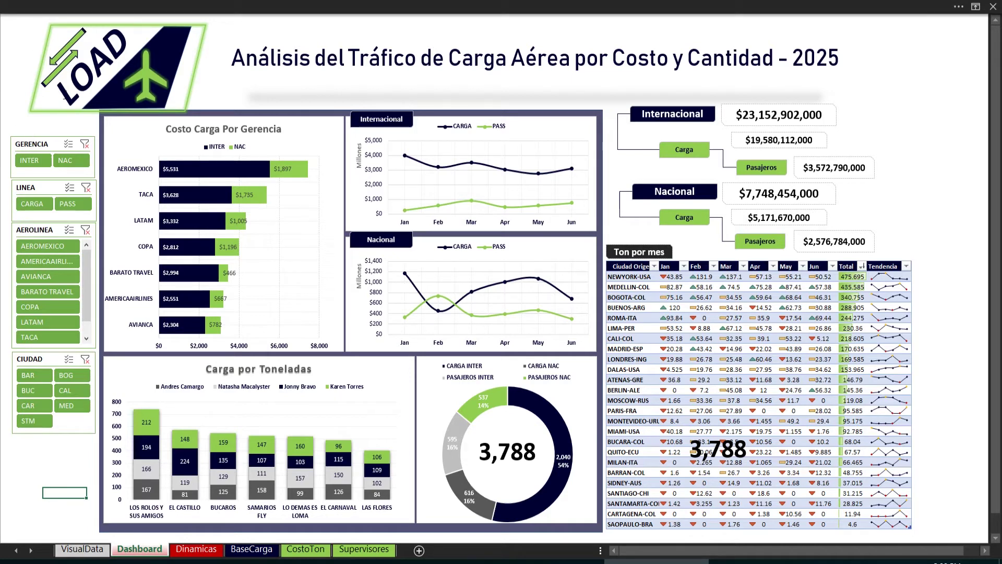
# Step: Try extending the navy background rectangle leftward behind the slicers, return it to its original width and deselect it
pyautogui.click(100, 130)
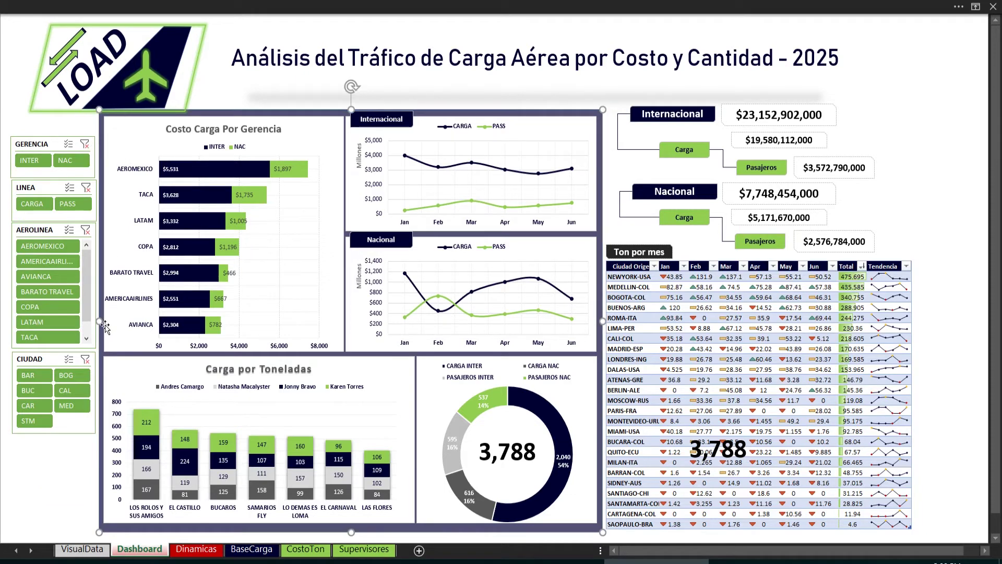
pyautogui.moveTo(99, 321); pyautogui.dragTo(4, 315)
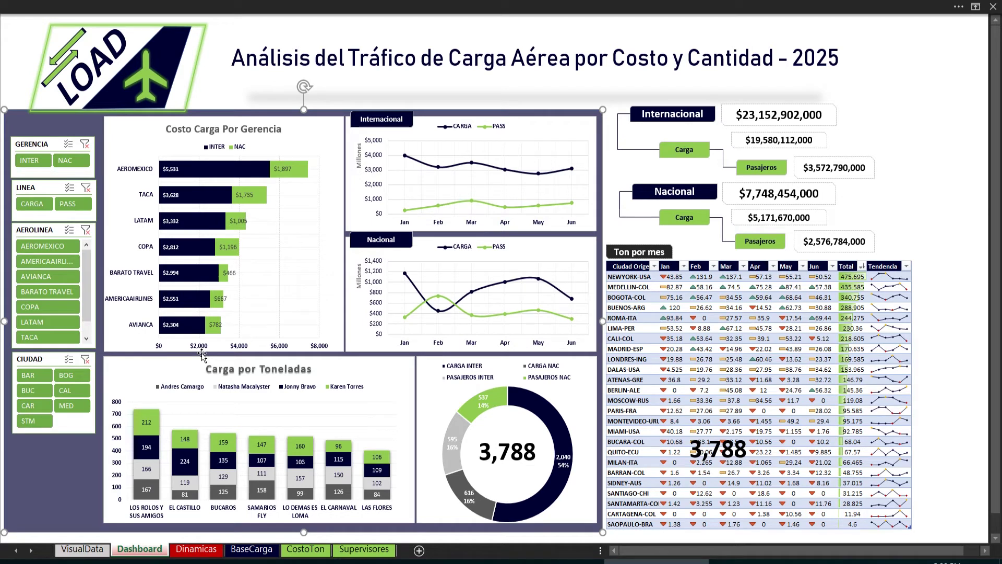
pyautogui.moveTo(4, 320); pyautogui.dragTo(99, 330)
pyautogui.click(61, 470)
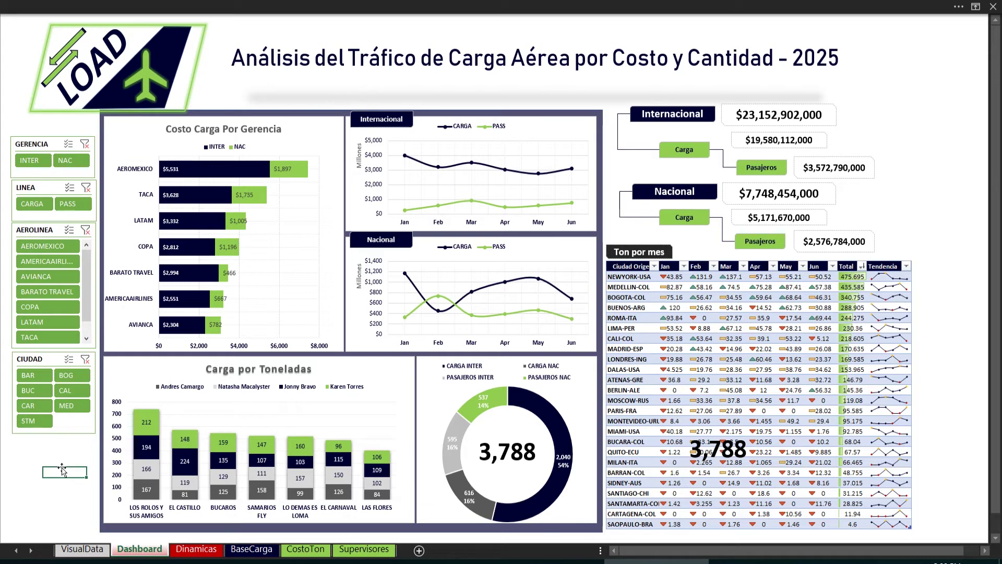
# Step: Delete the navy background rectangle and the stray 3,788 label lying over the Ton por mes table
pyautogui.click(216, 533)
pyautogui.press('Delete')
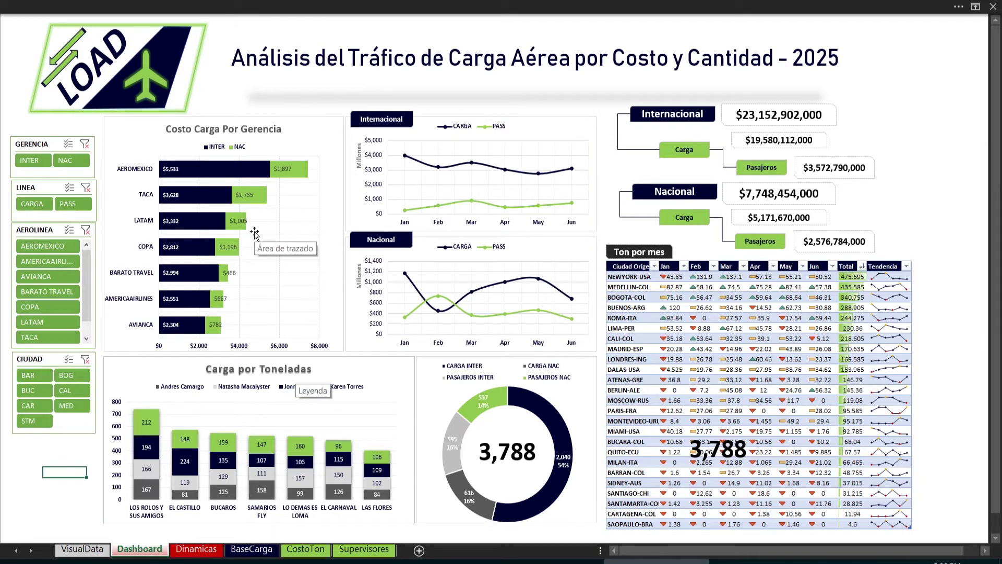
pyautogui.click(733, 437)
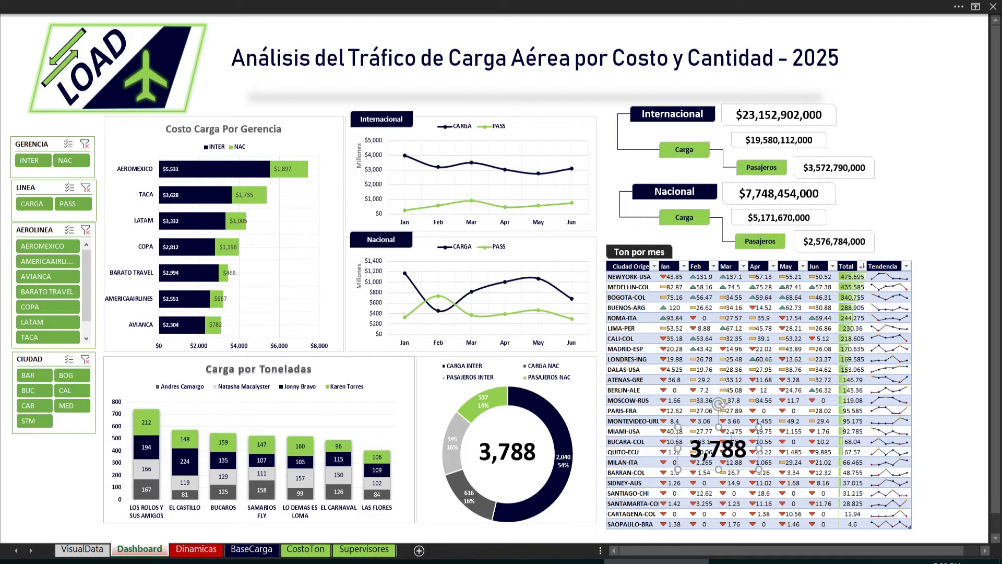
pyautogui.press('Delete')
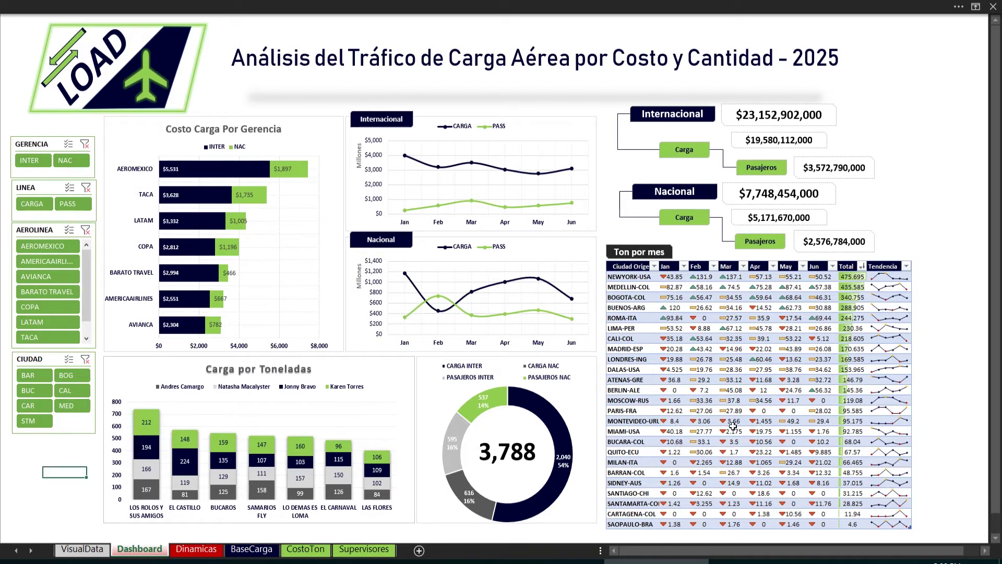
# Step: Examine the Ton por mes table and the source pivot tables on the Dinamicas sheet
pyautogui.moveTo(642, 280); pyautogui.dragTo(911, 528)
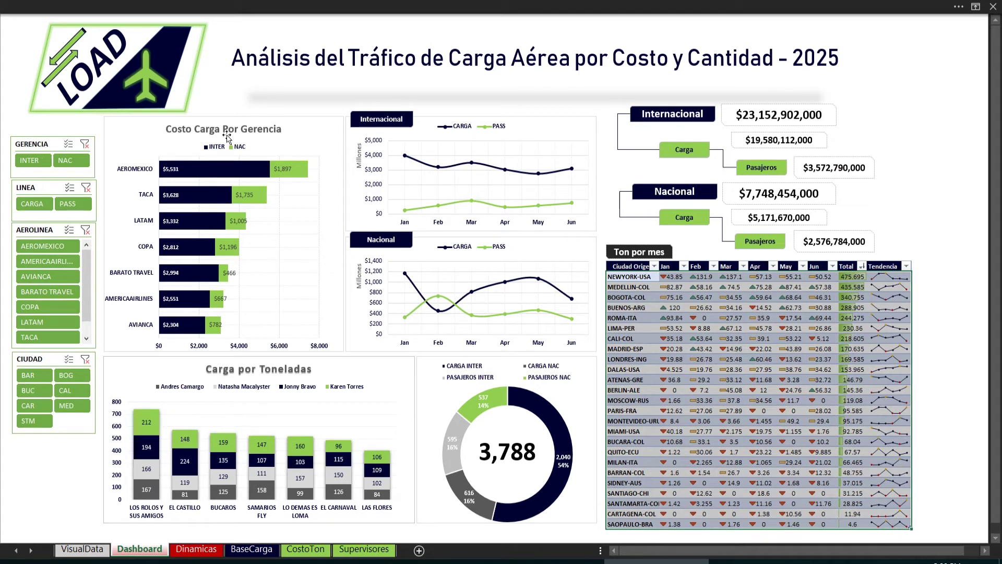
pyautogui.click(709, 306)
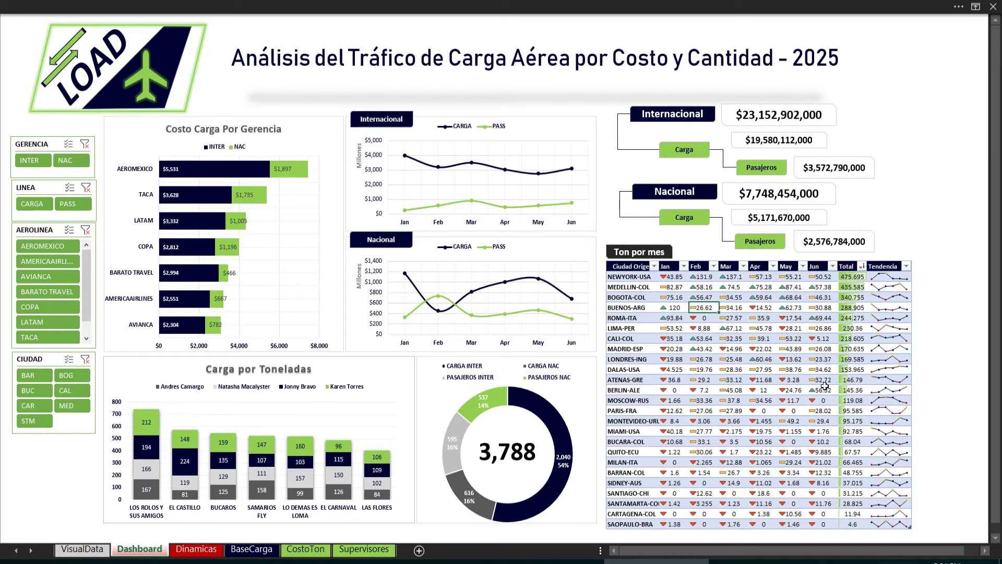
pyautogui.click(206, 551)
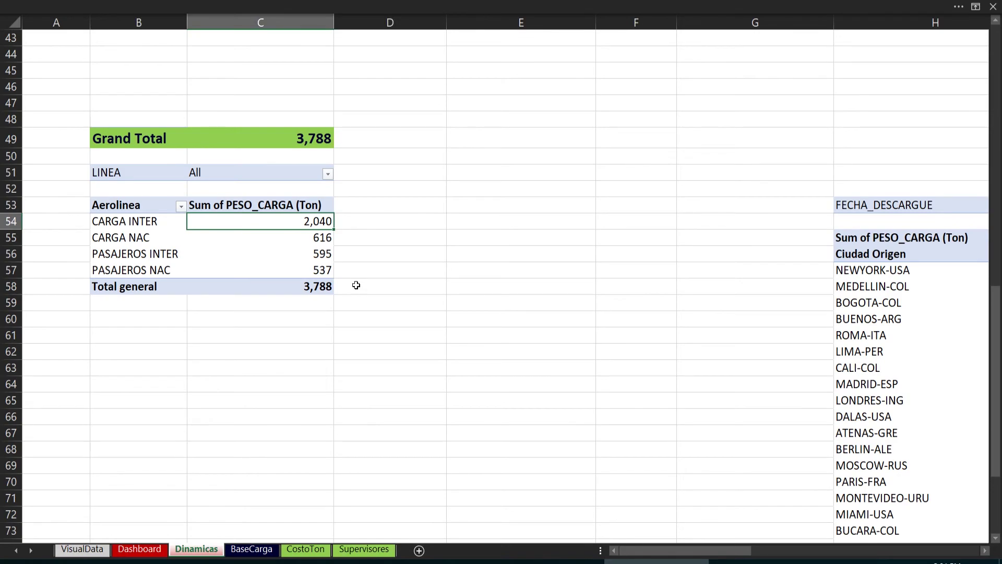
pyautogui.scroll(-5, 356, 285)
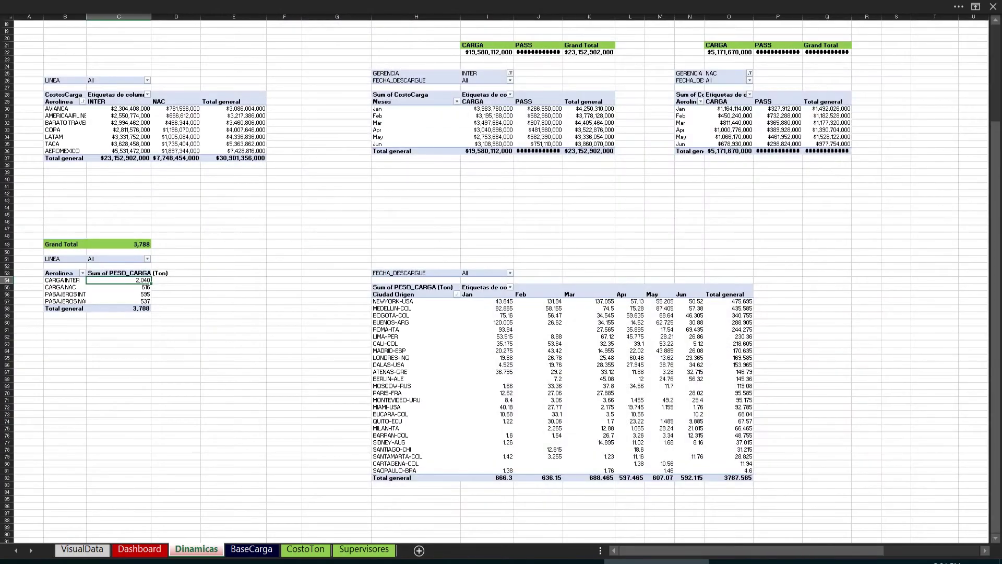
pyautogui.scroll(5, 356, 285)
pyautogui.scroll(-1, 356, 285)
pyautogui.scroll(1, 356, 285)
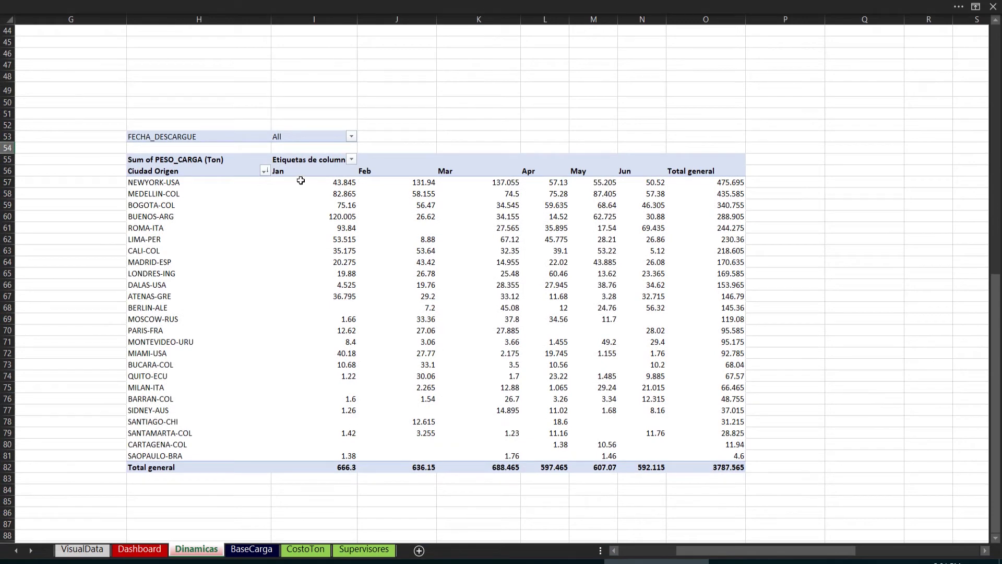
pyautogui.scroll(7, 311, 170)
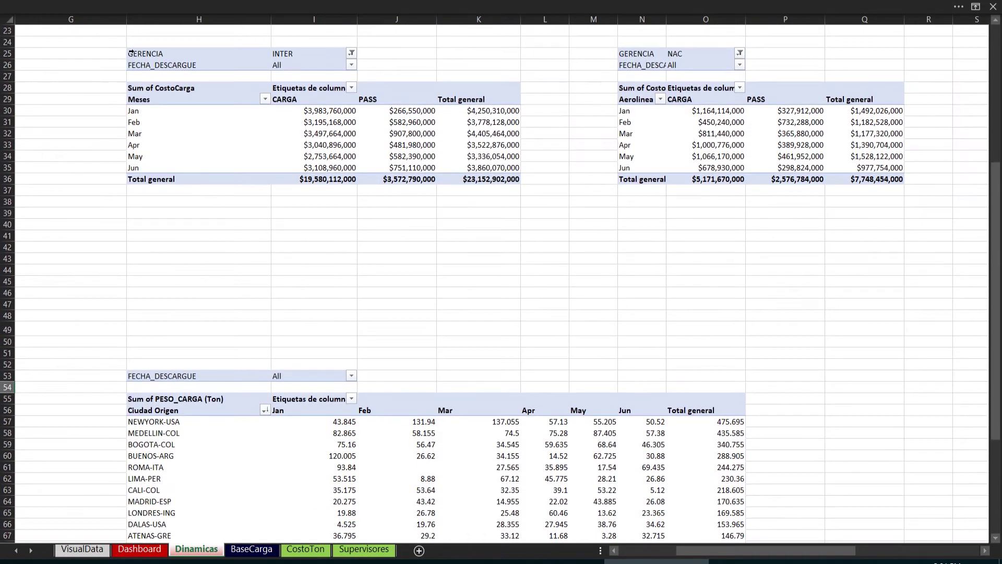
pyautogui.moveTo(112, 40); pyautogui.dragTo(917, 215)
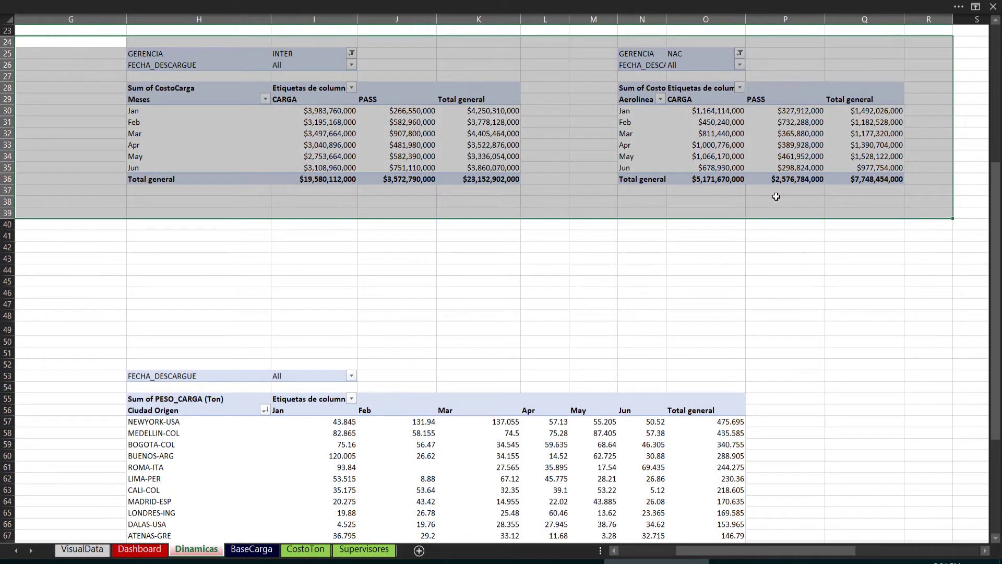
# Step: Show the field list of the Ciudad Origen tonnage pivot table and inspect its monthly columns and general totals
pyautogui.rightClick(423, 432)
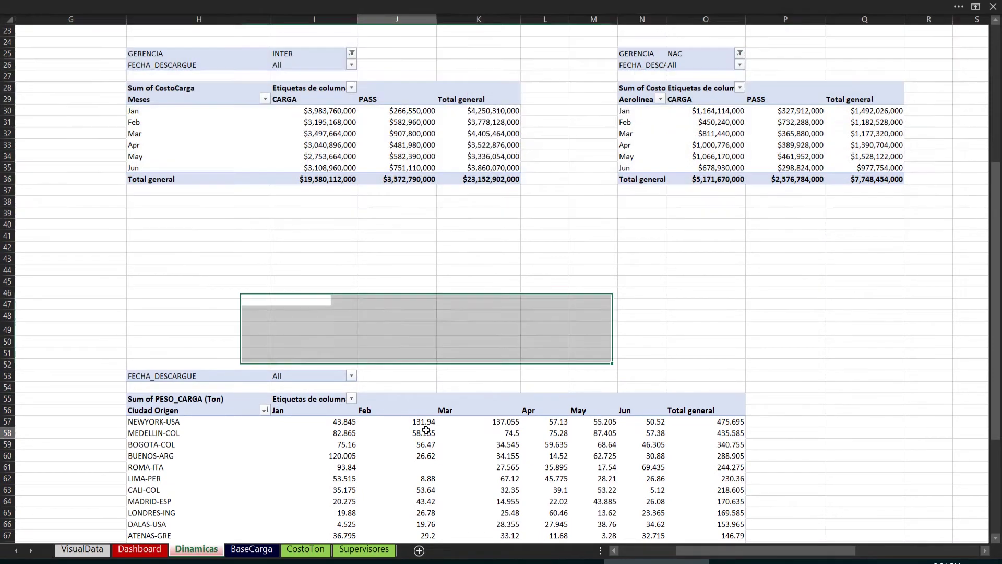
pyautogui.click(493, 423)
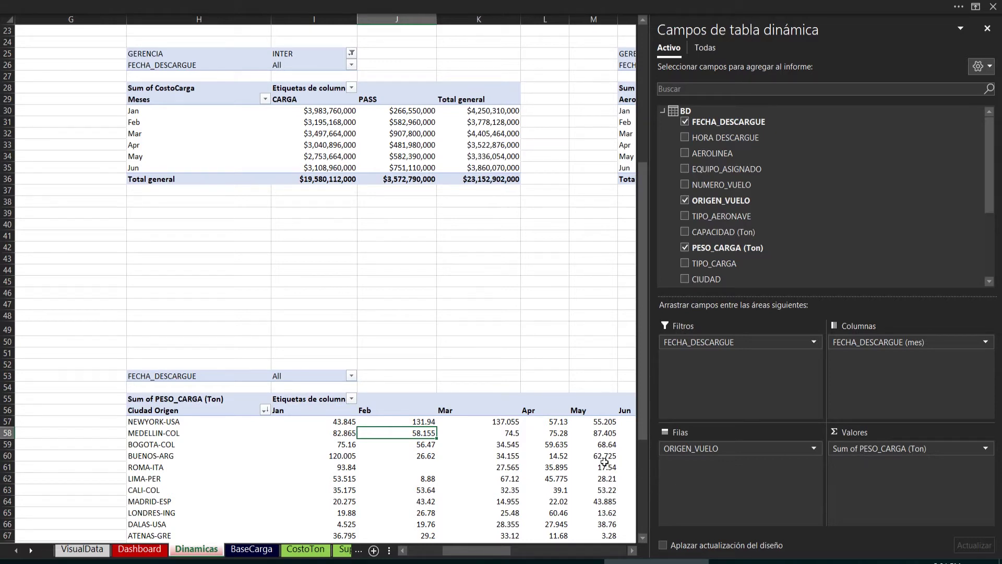
pyautogui.click(633, 550)
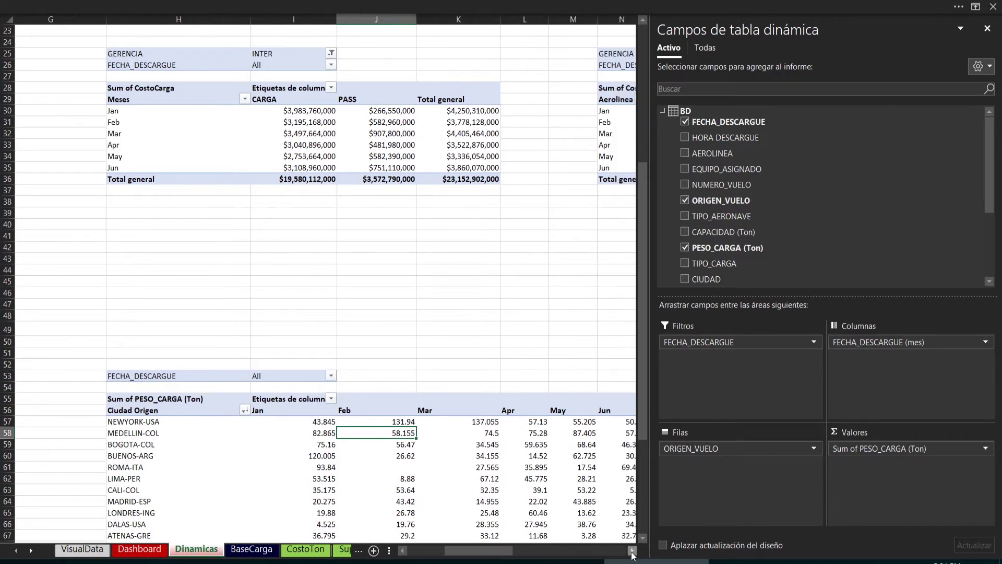
pyautogui.click(632, 550)
pyautogui.scroll(-7, 368, 452)
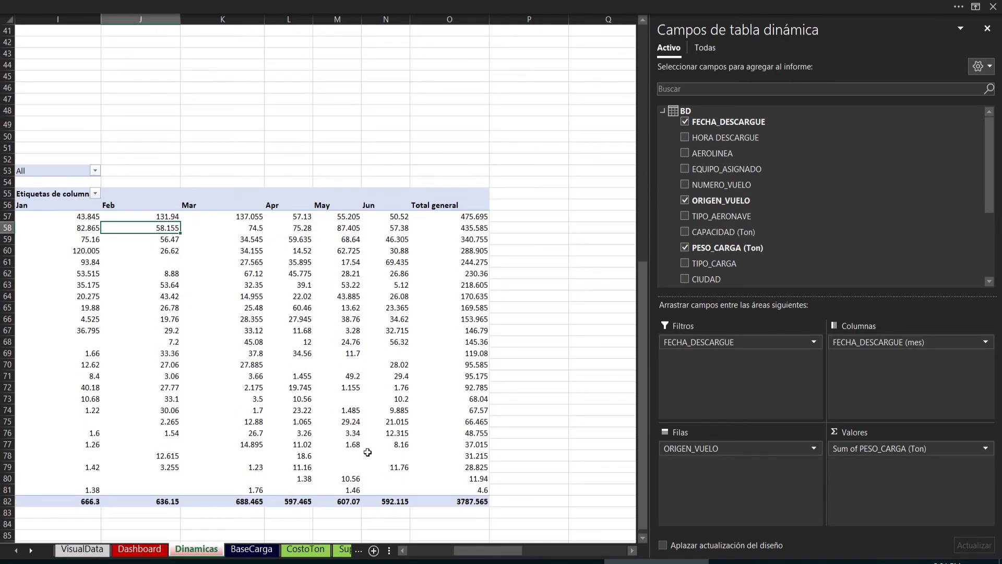
# Step: Compare the Ciudad Origen pivot table with the Ton por mes table's monthly values and Tendencia column on the Dashboard sheet
pyautogui.moveTo(485, 554); pyautogui.dragTo(481, 556)
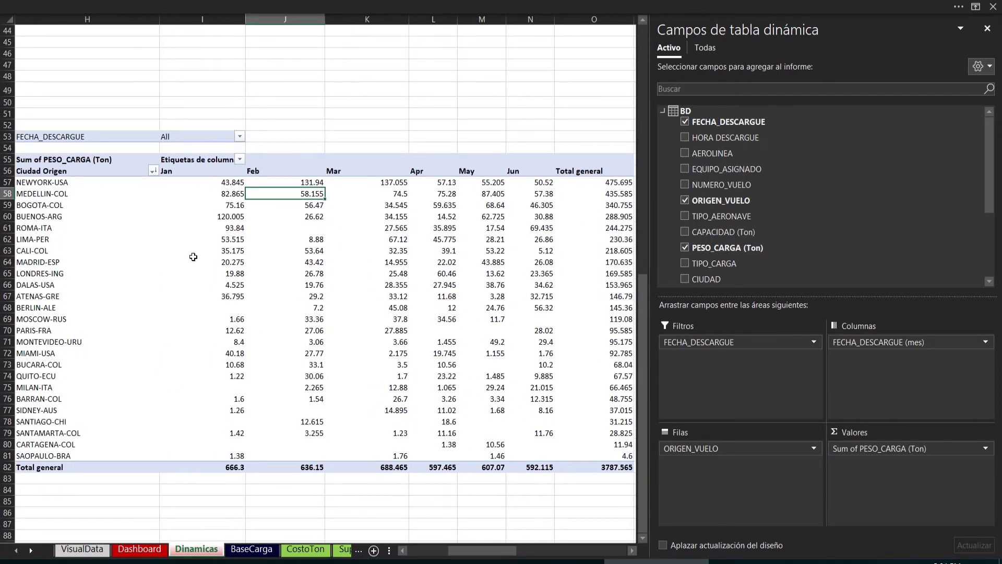
pyautogui.click(61, 184)
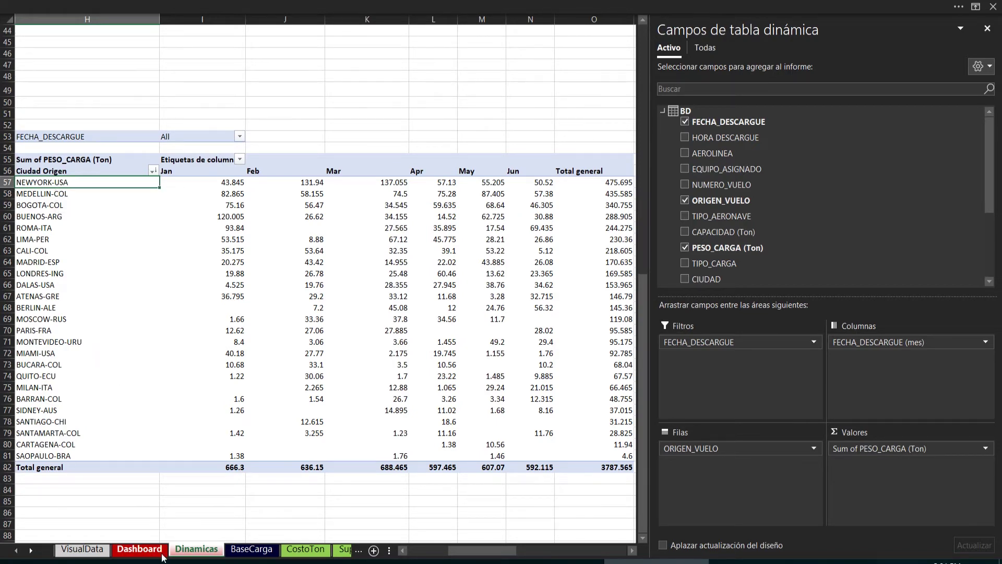
pyautogui.click(139, 548)
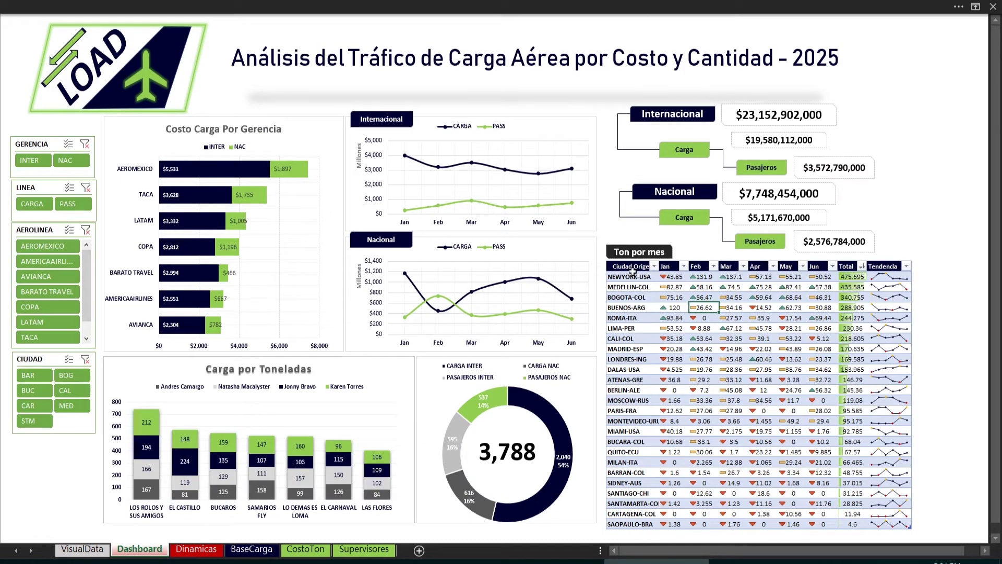
pyautogui.keyDown('ctrl'); pyautogui.scroll(5, 634, 274); pyautogui.keyUp('ctrl')
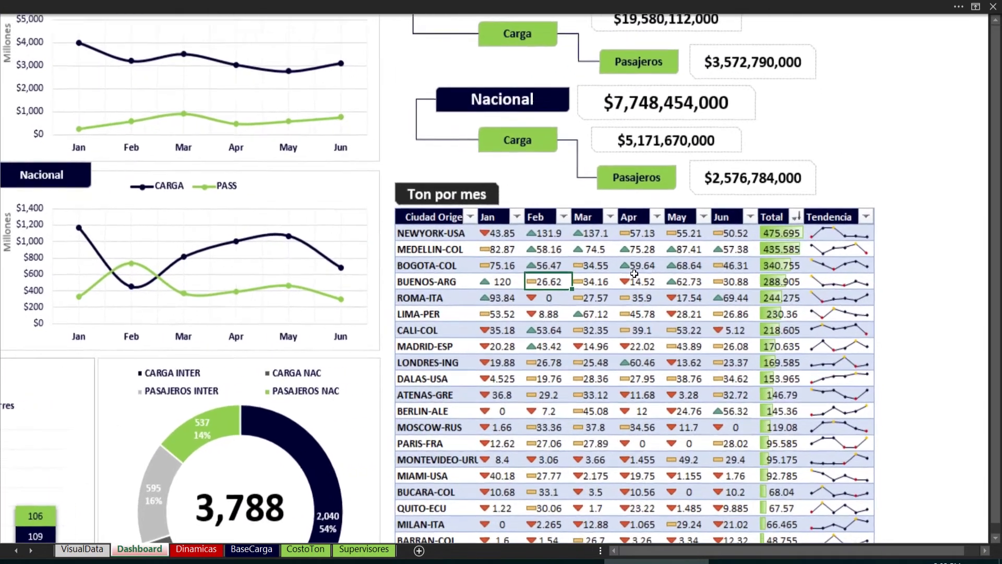
pyautogui.scroll(-2, 595, 279)
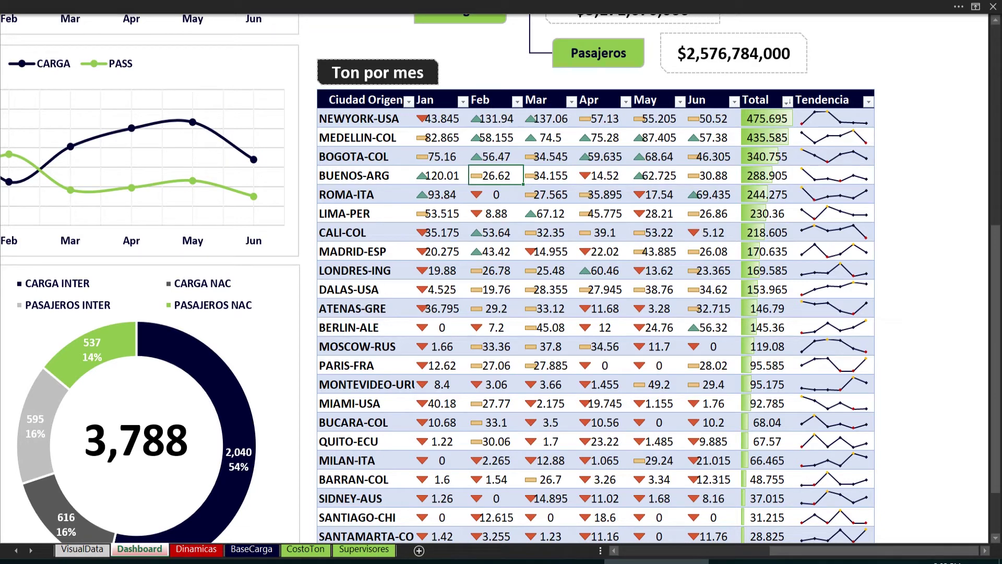
pyautogui.moveTo(439, 118); pyautogui.dragTo(713, 517)
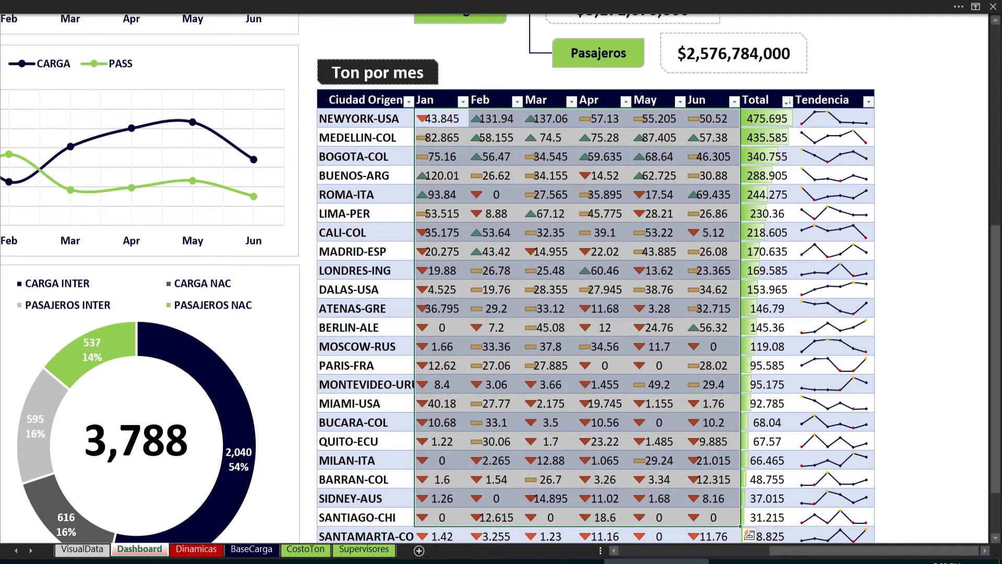
pyautogui.moveTo(847, 101); pyautogui.dragTo(831, 433)
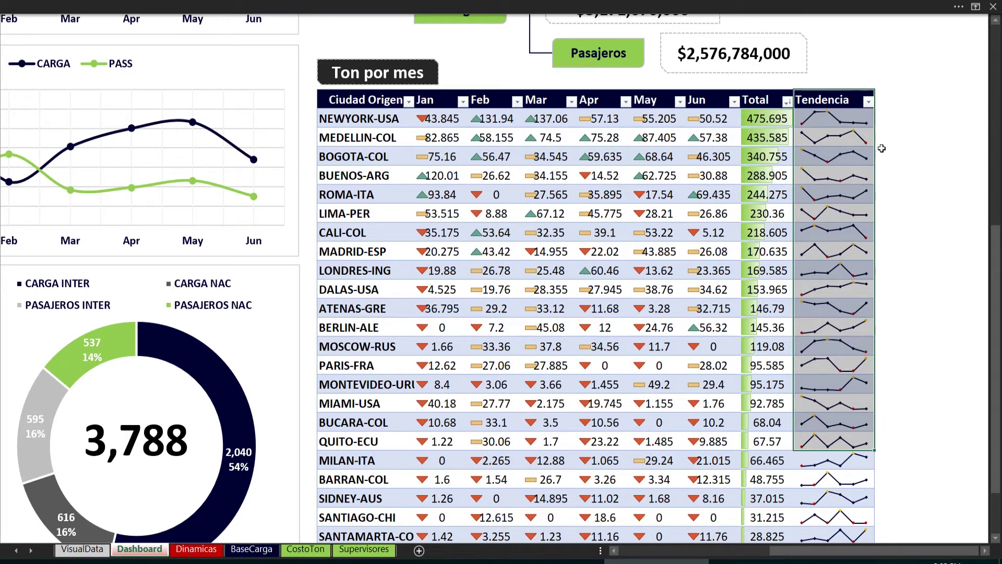
pyautogui.click(891, 114)
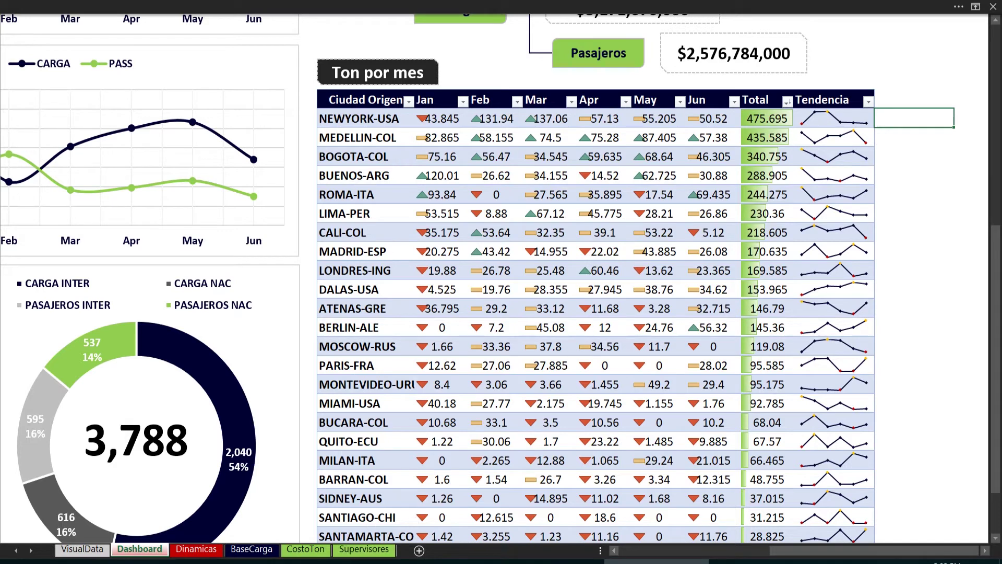
# Step: Check the grouping settings of the month labels in the Ciudad Origen pivot table on the Dinamicas sheet, without applying changes
pyautogui.click(196, 554)
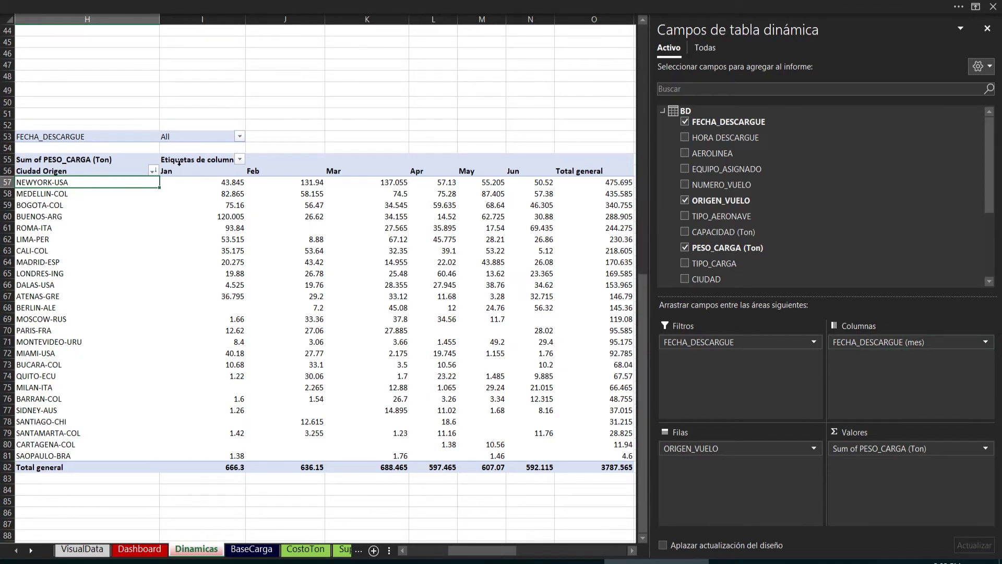
pyautogui.rightClick(200, 172)
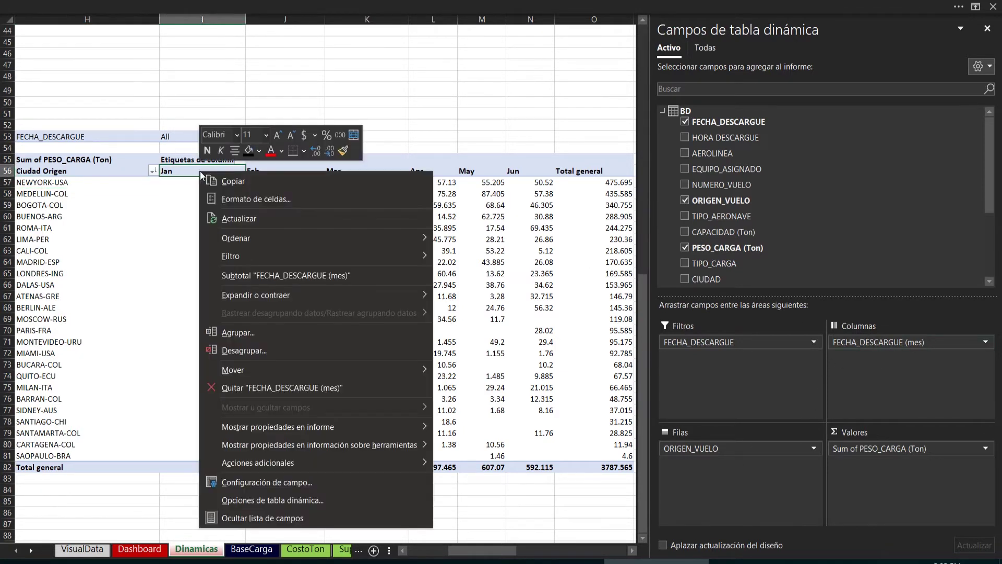
pyautogui.click(237, 336)
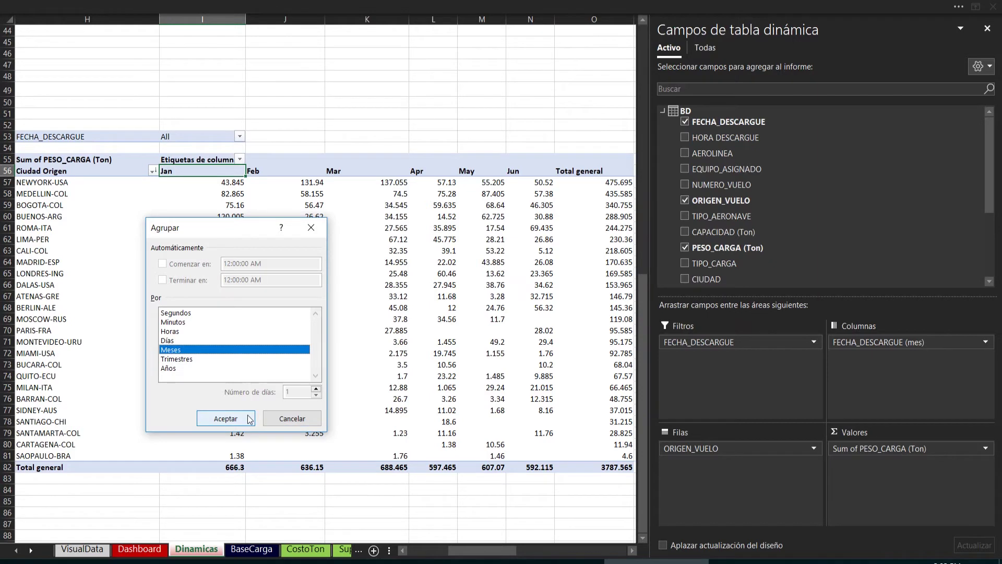
pyautogui.click(279, 419)
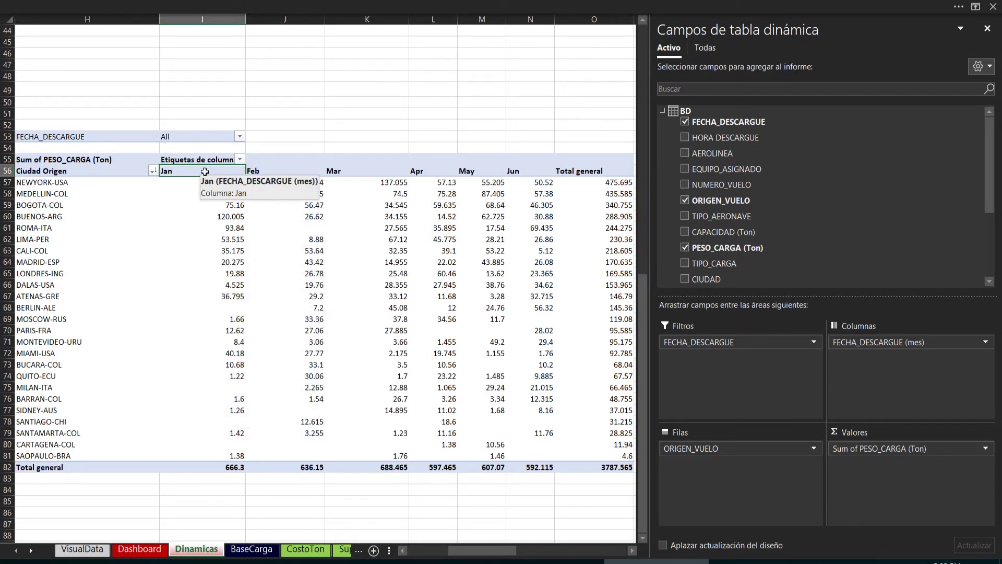
pyautogui.moveTo(205, 171); pyautogui.dragTo(499, 182)
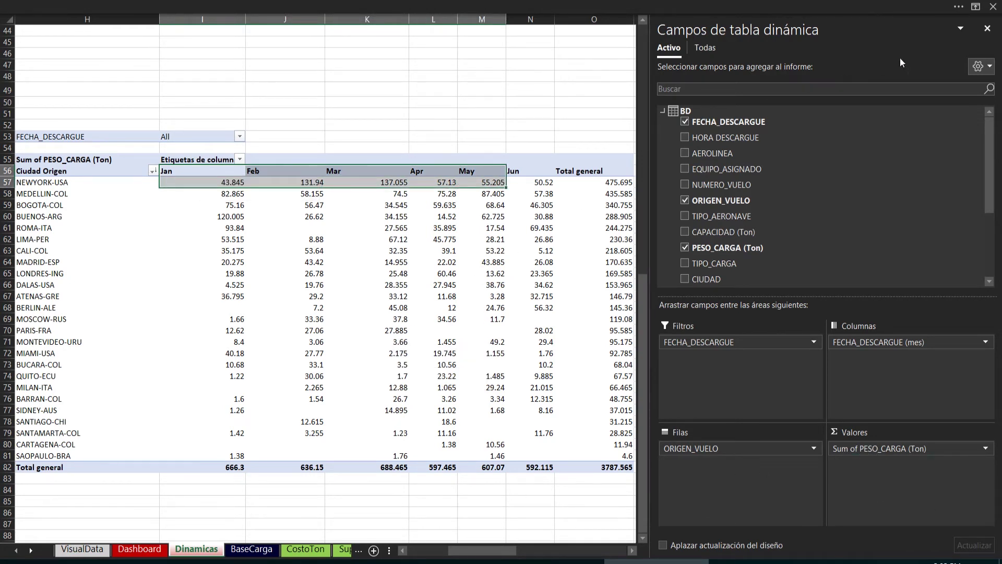
# Step: Hide the pivot field list and copy the table from the Ciudad Origen header row through the Total general row
pyautogui.click(988, 29)
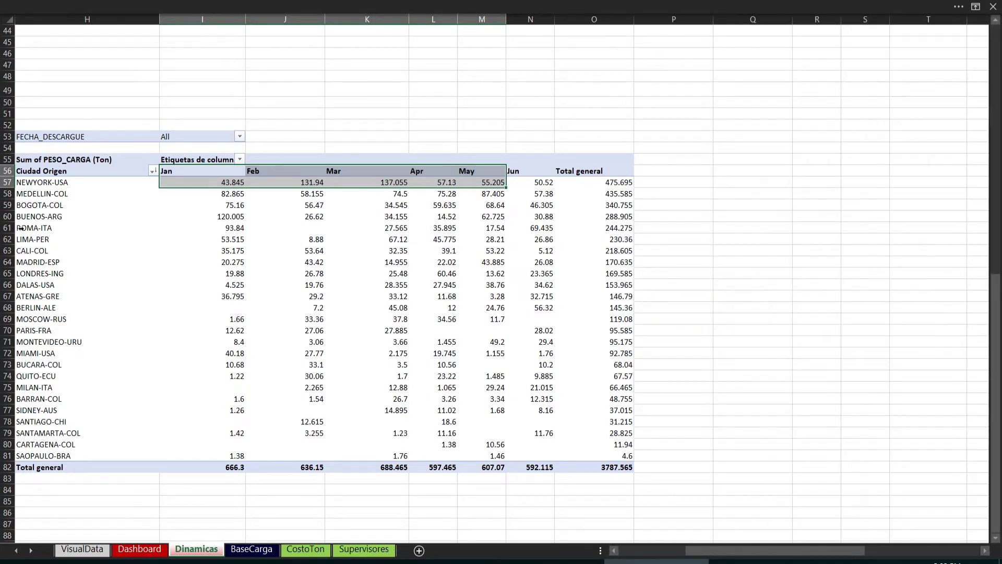
pyautogui.moveTo(64, 167); pyautogui.dragTo(601, 465)
pyautogui.hotkey('ctrl', 'c')
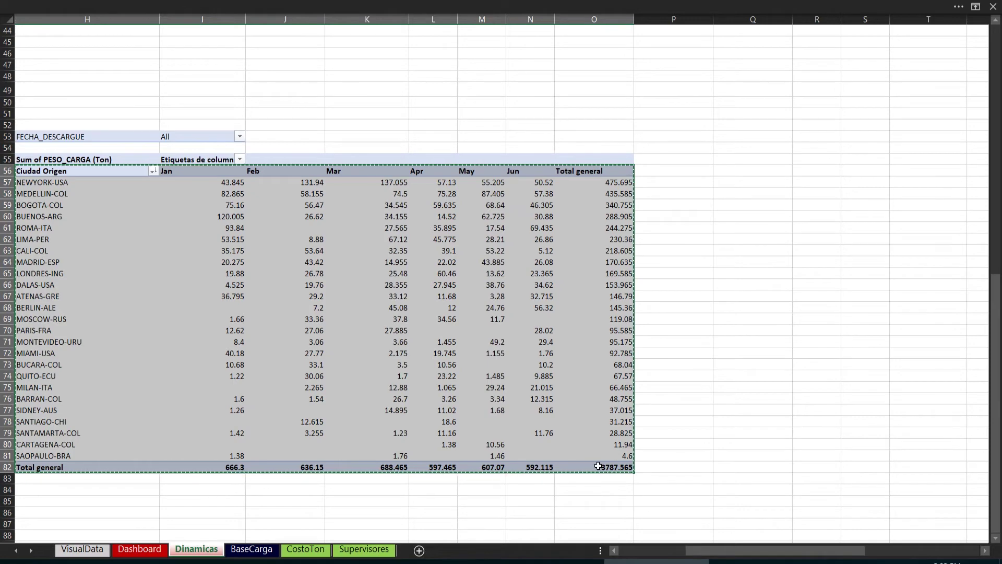
pyautogui.moveTo(599, 466)
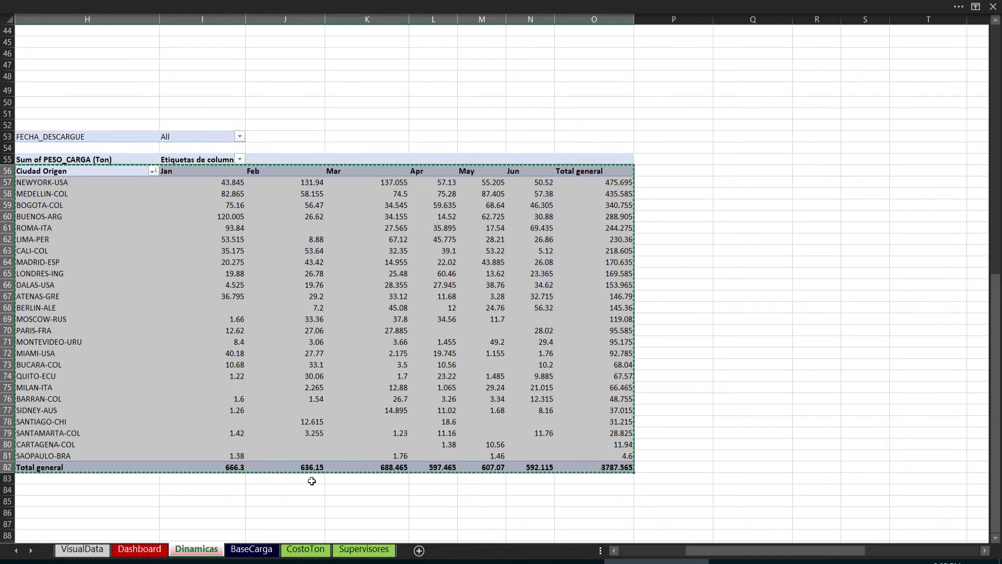
# Step: Paste the copied tonnage table on the Dashboard sheet below the Ton por mes table and check its full extent
pyautogui.click(151, 550)
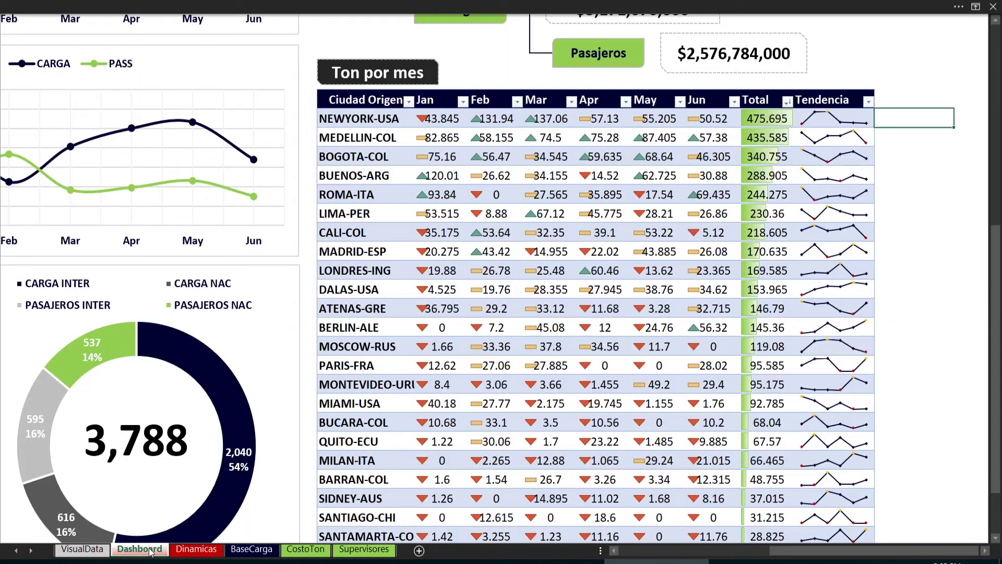
pyautogui.scroll(-4, 514, 264)
pyautogui.scroll(4, 515, 265)
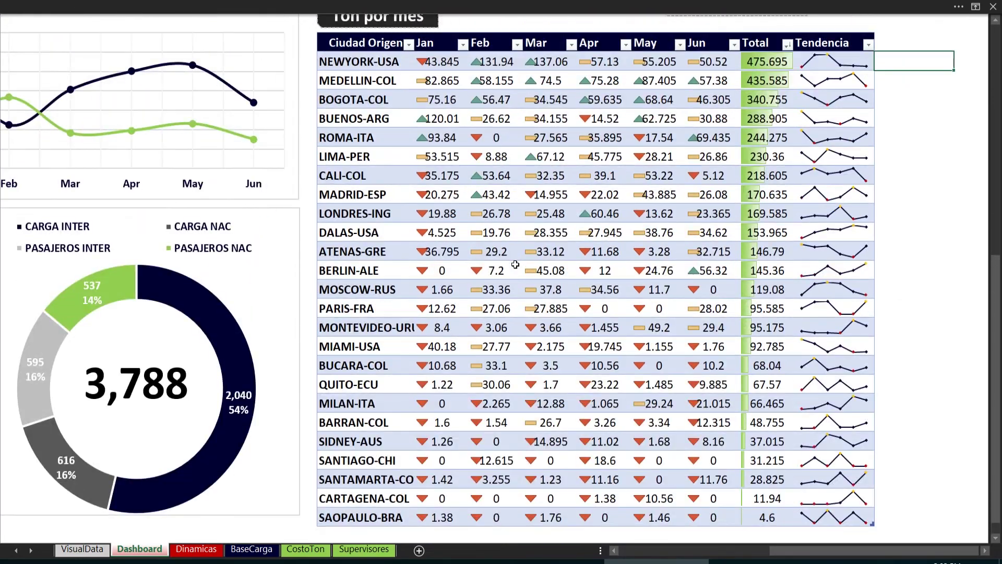
pyautogui.scroll(-6, 515, 265)
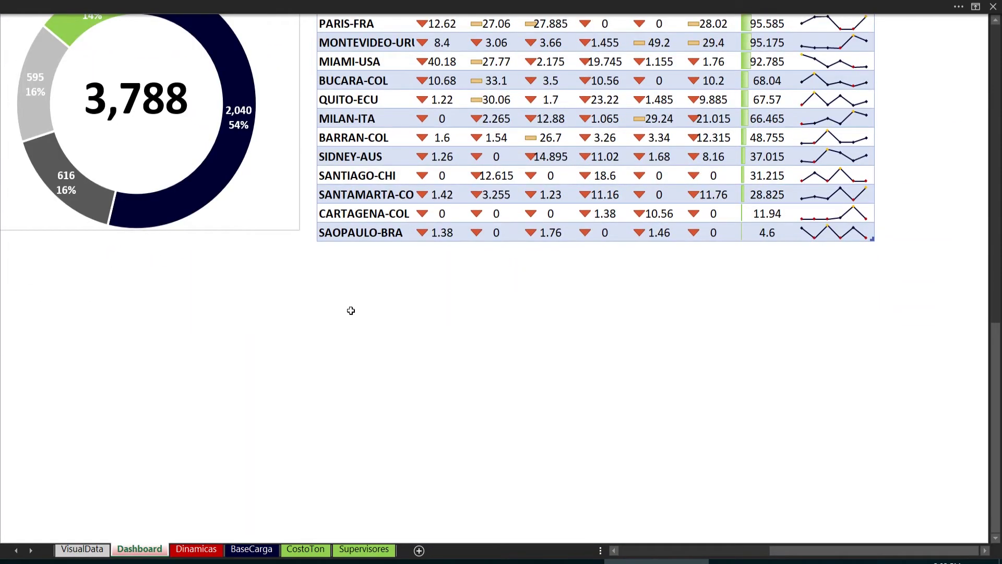
pyautogui.click(345, 308)
pyautogui.hotkey('ctrl', 'v')
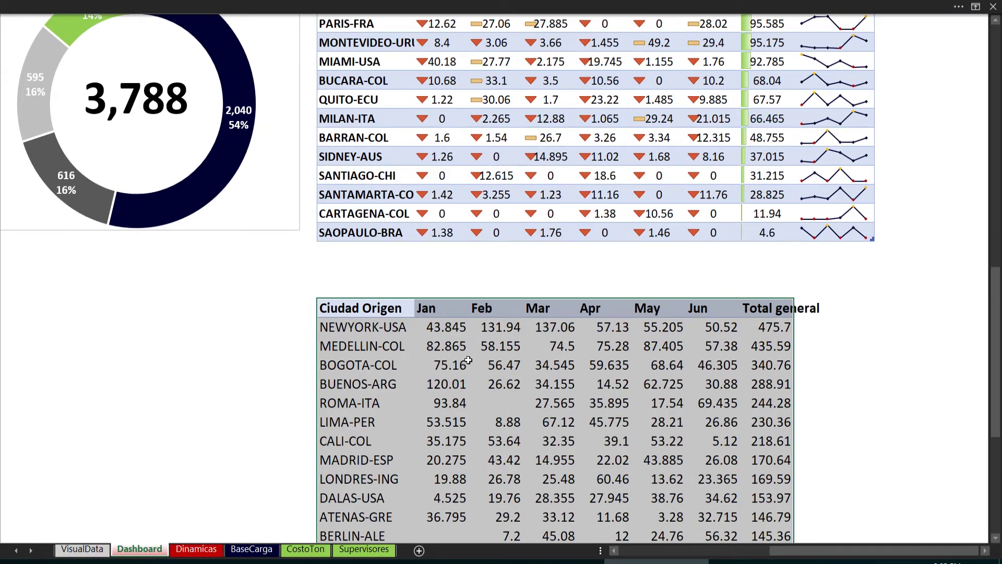
pyautogui.scroll(-6, 469, 360)
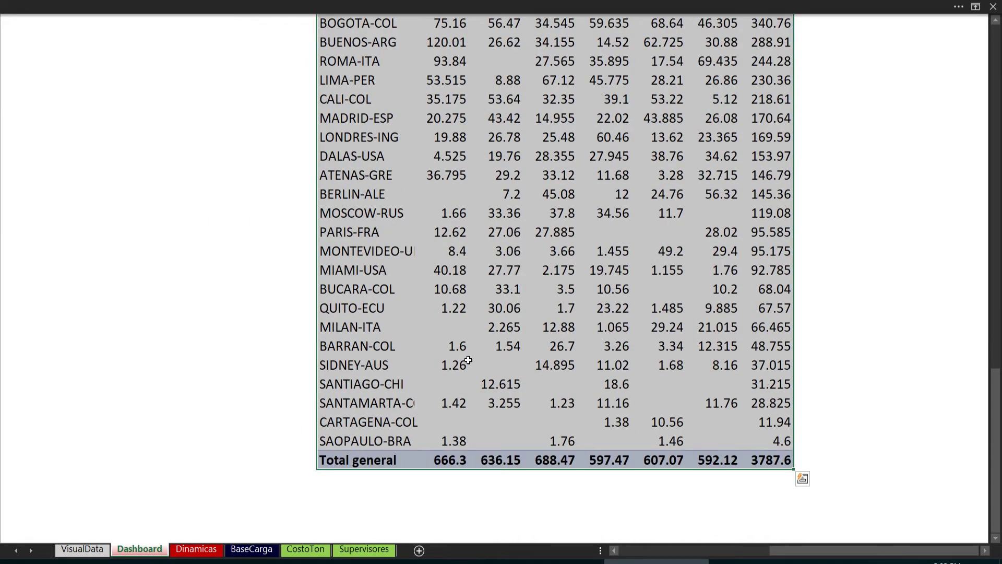
pyautogui.scroll(8, 468, 360)
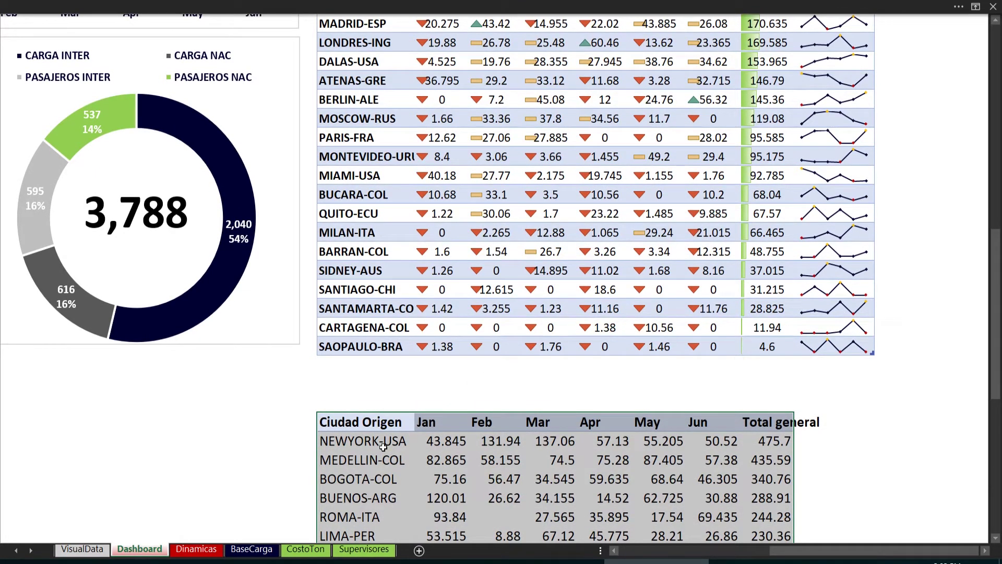
# Step: Examine the pivot table's filter and label rows above the month headers on the Dinamicas sheet and return to the Dashboard sheet
pyautogui.click(196, 549)
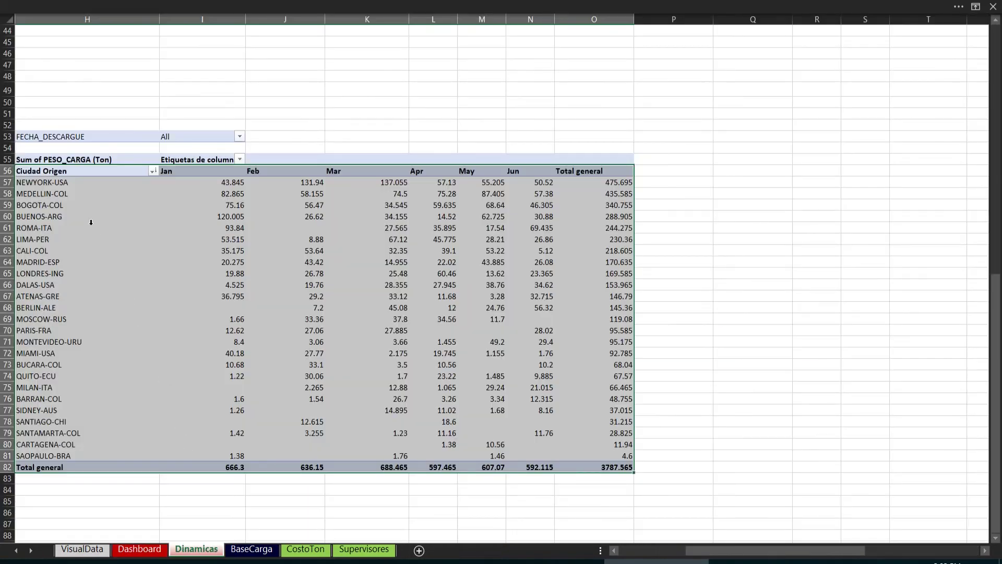
pyautogui.moveTo(50, 160); pyautogui.dragTo(216, 135)
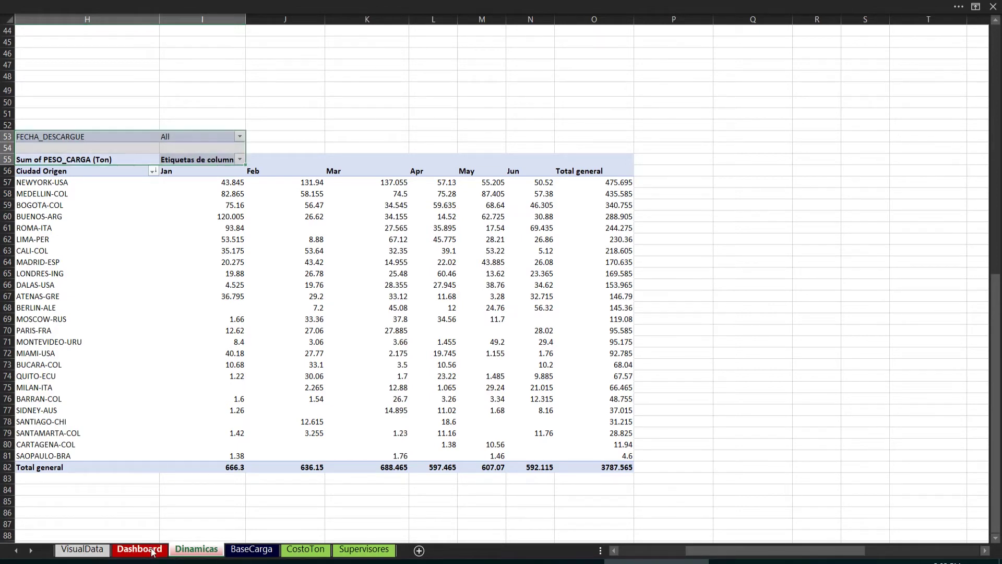
pyautogui.click(151, 549)
# Step: Show the formula bar with the NEWYORK-USA January cell of the pasted table selected
pyautogui.click(424, 438)
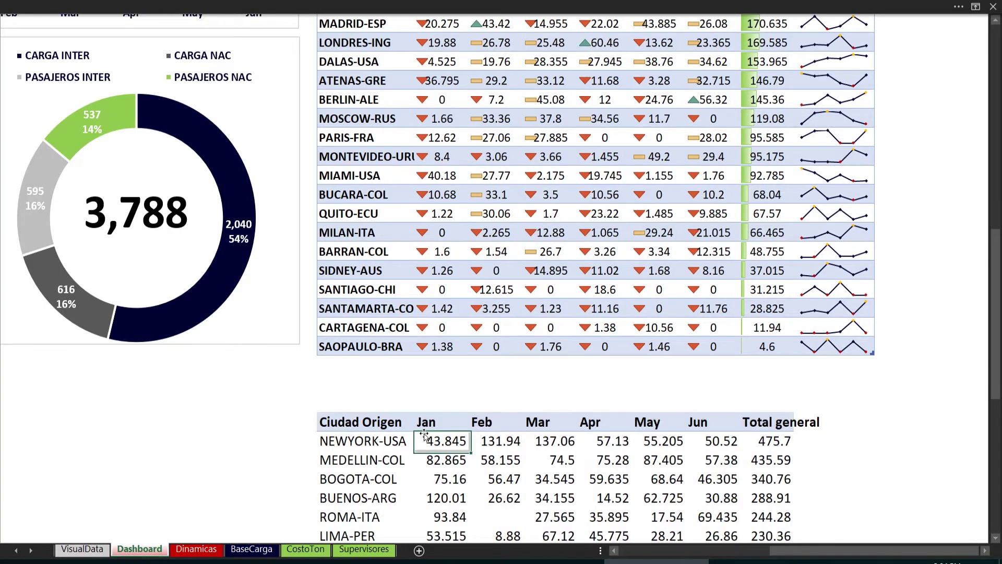
pyautogui.click(424, 7)
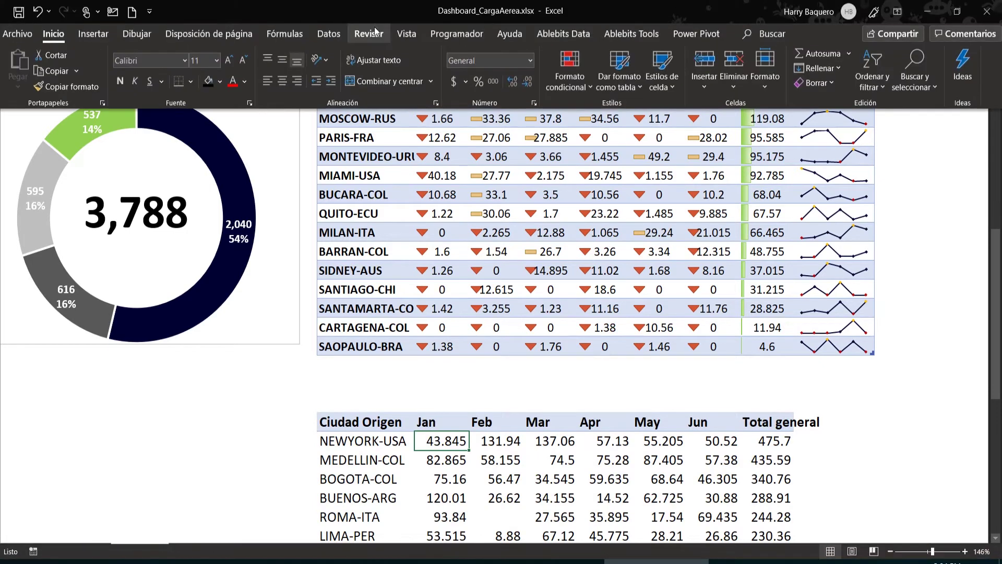
pyautogui.click(406, 34)
pyautogui.click(291, 65)
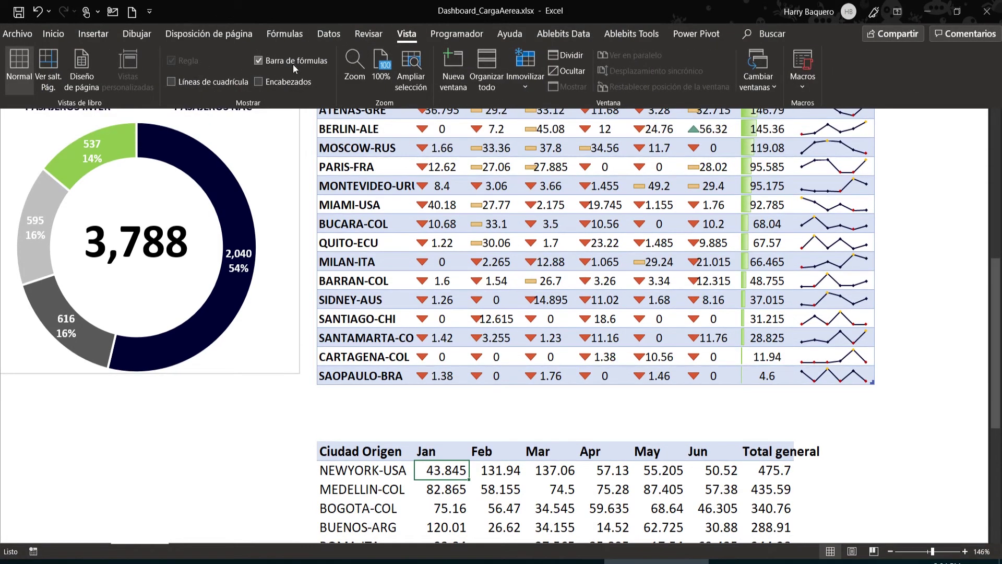
# Step: Inspect the contents of the cells around the NEWYORK-USA row of the pasted table in the formula bar
pyautogui.click(496, 478)
pyautogui.press('Down')
pyautogui.press('Right')
pyautogui.press('Left')
pyautogui.press('Left')
pyautogui.press('Up')
pyautogui.press('Left')
pyautogui.press('Left')
pyautogui.press('Right')
pyautogui.press('Right')
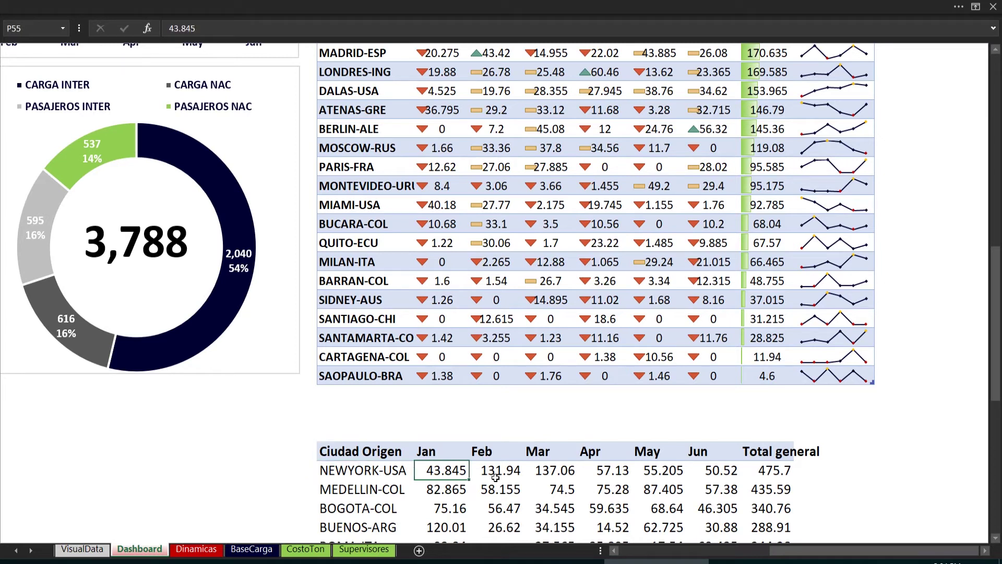
pyautogui.write('=')
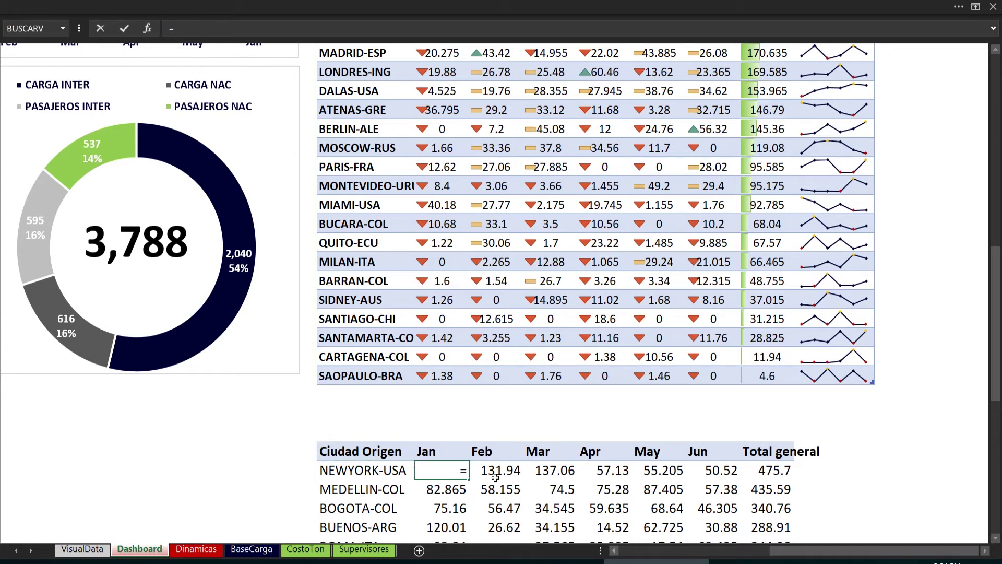
pyautogui.write('buscarv')
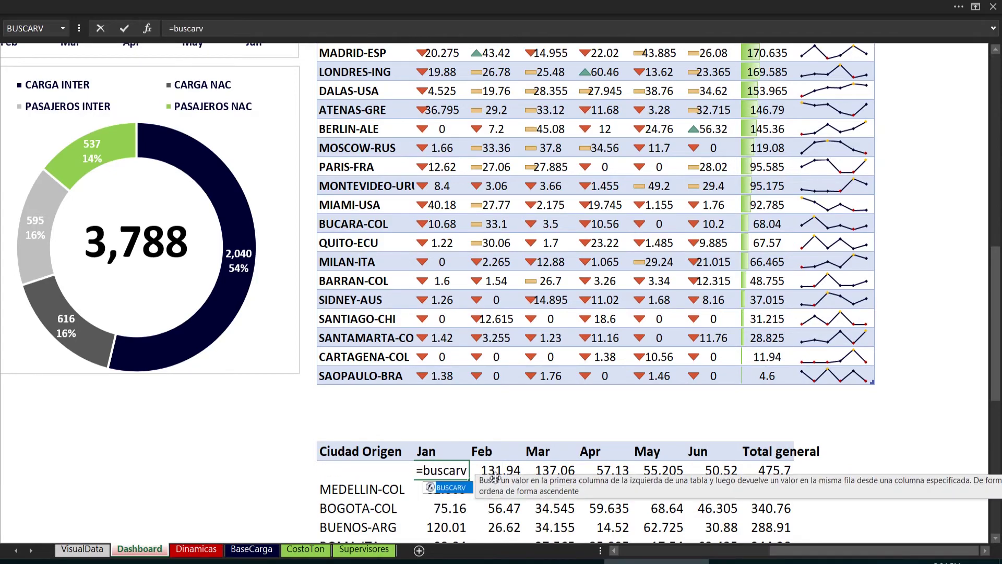
pyautogui.press('Escape')
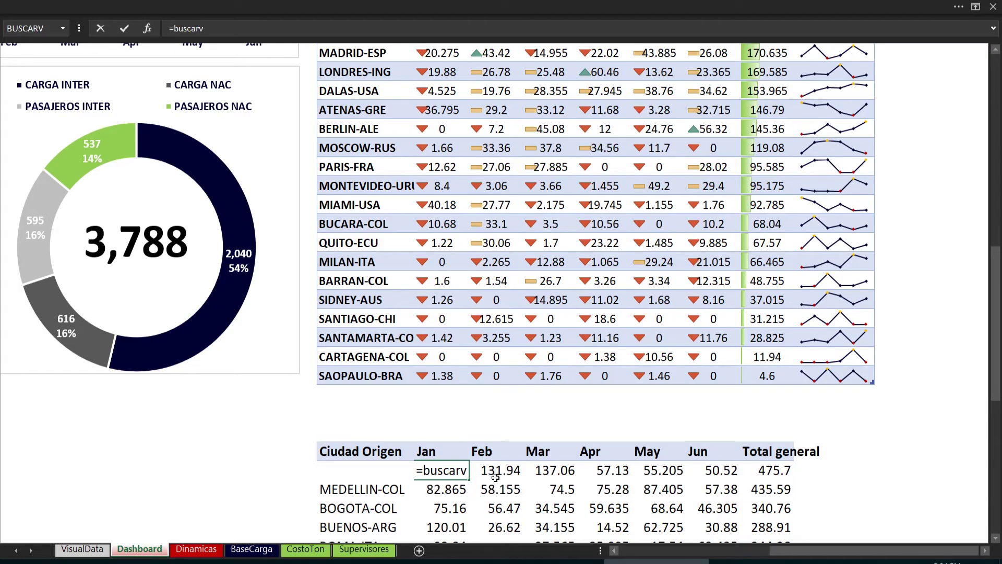
pyautogui.press('Escape')
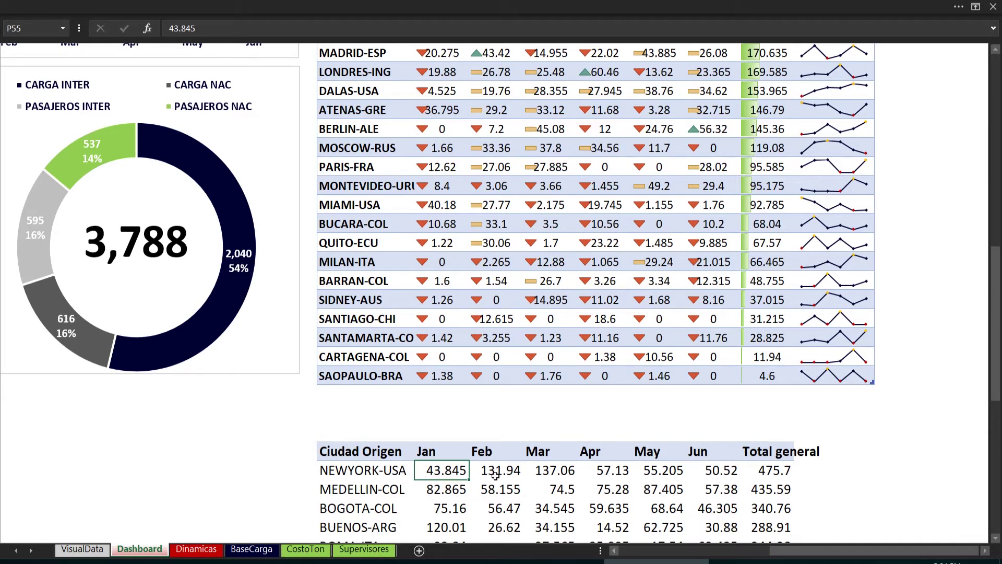
# Step: Examine the pasted table's header and NEWYORK-USA row alongside the city names in the Ton por mes table
pyautogui.moveTo(431, 470); pyautogui.dragTo(741, 475)
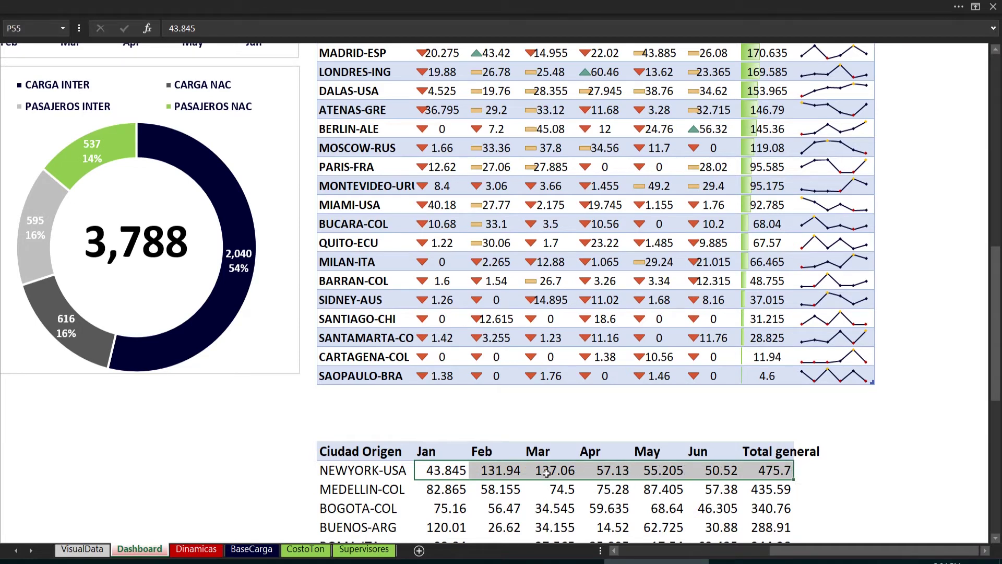
pyautogui.click(403, 339)
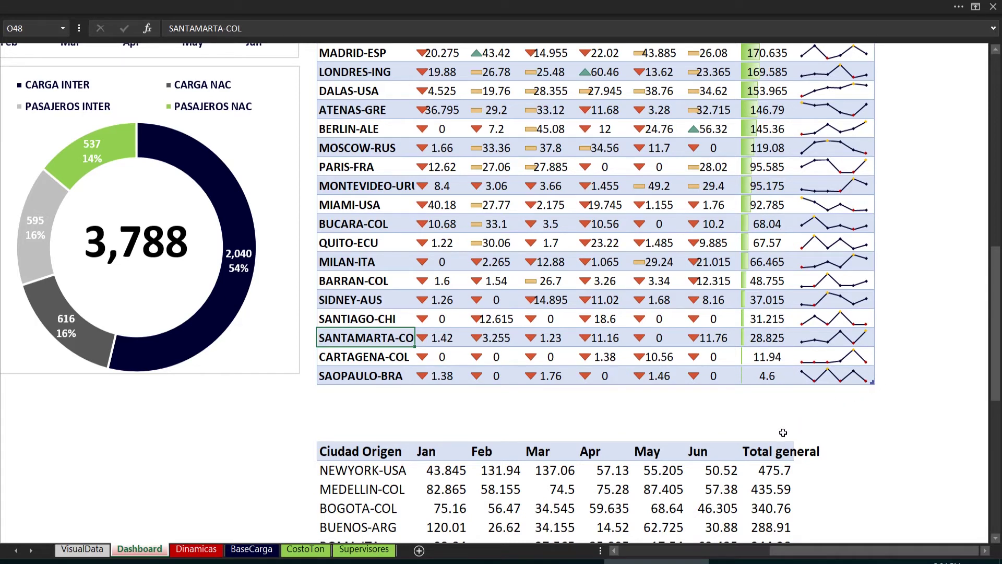
pyautogui.moveTo(361, 453); pyautogui.dragTo(753, 469)
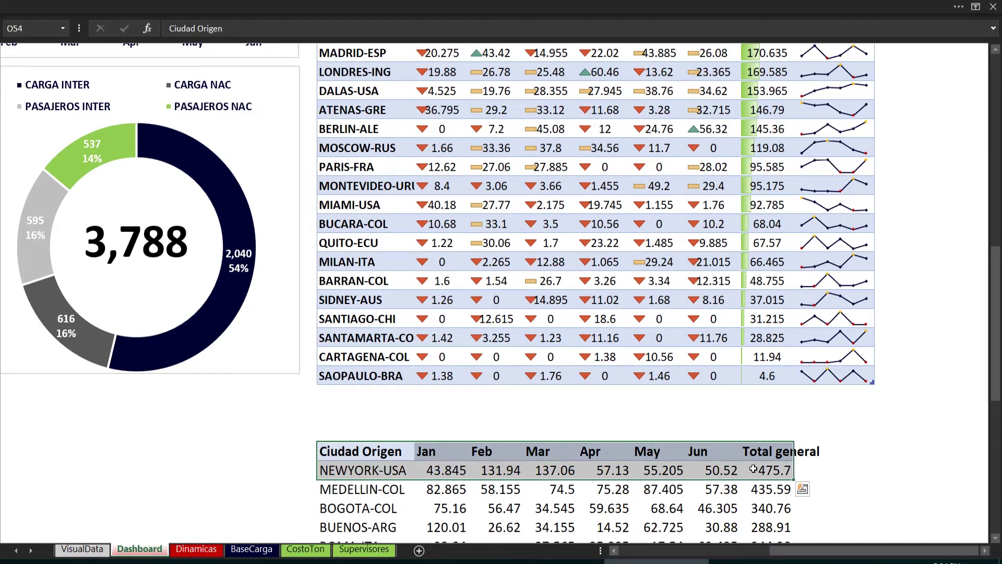
# Step: Select the whole pasted table from its Ciudad Origen header row through the Total general row
pyautogui.hotkey('ctrl', 'shift', 'Down')
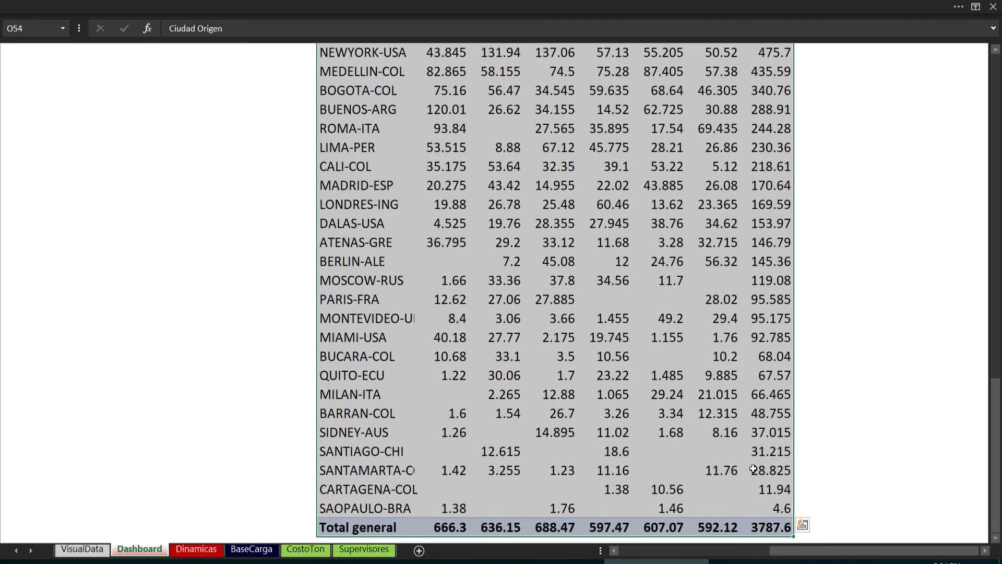
pyautogui.scroll(4, 751, 470)
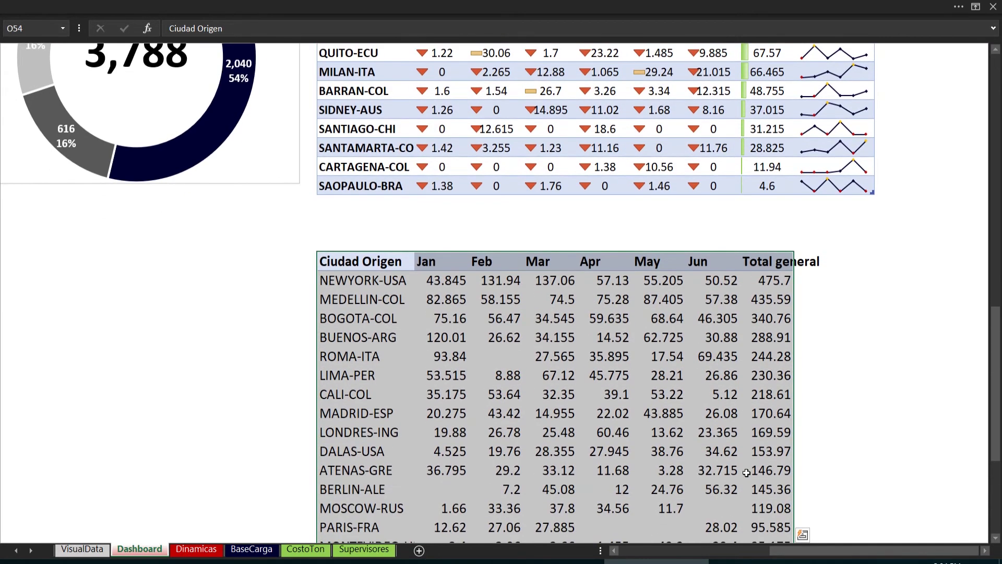
pyautogui.scroll(-4, 746, 472)
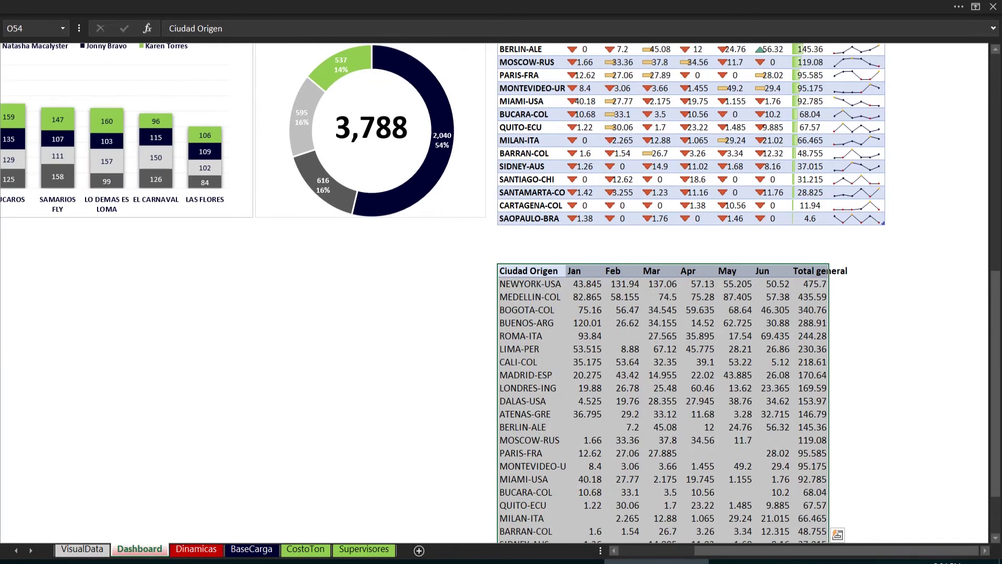
pyautogui.scroll(-2, 747, 366)
pyautogui.hscroll(5, 661, 426)
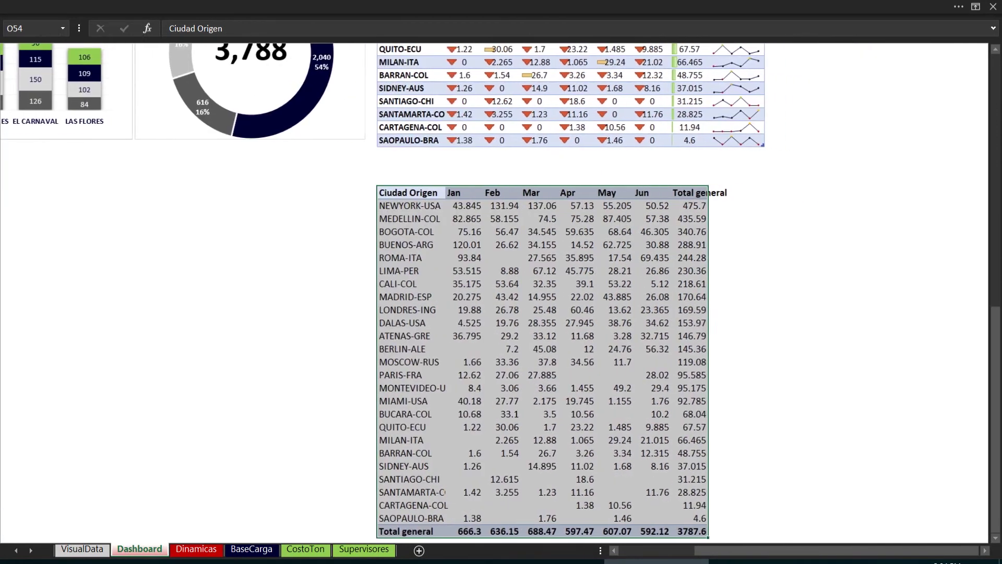
pyautogui.scroll(-1, 661, 425)
pyautogui.scroll(1, 661, 426)
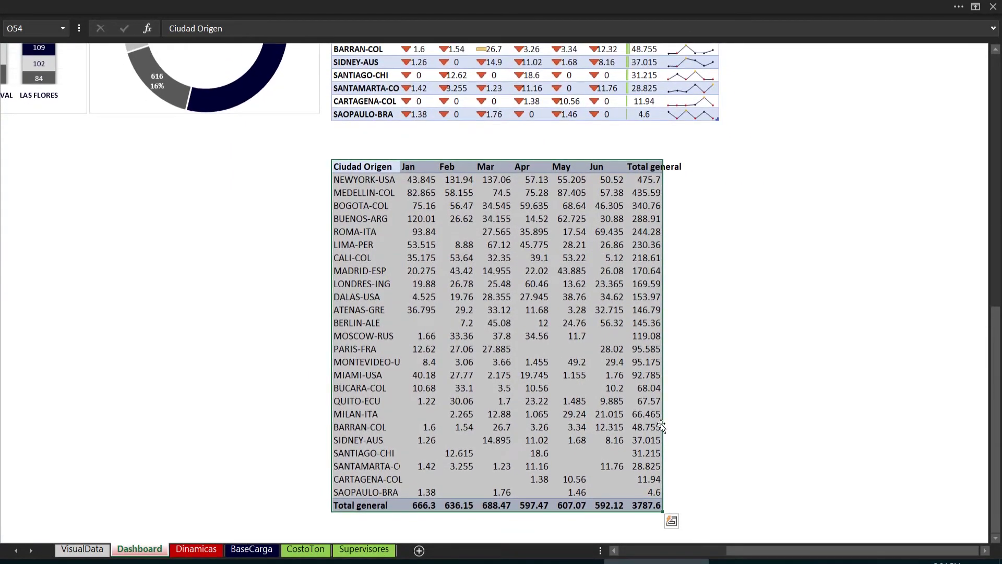
pyautogui.rightClick(497, 221)
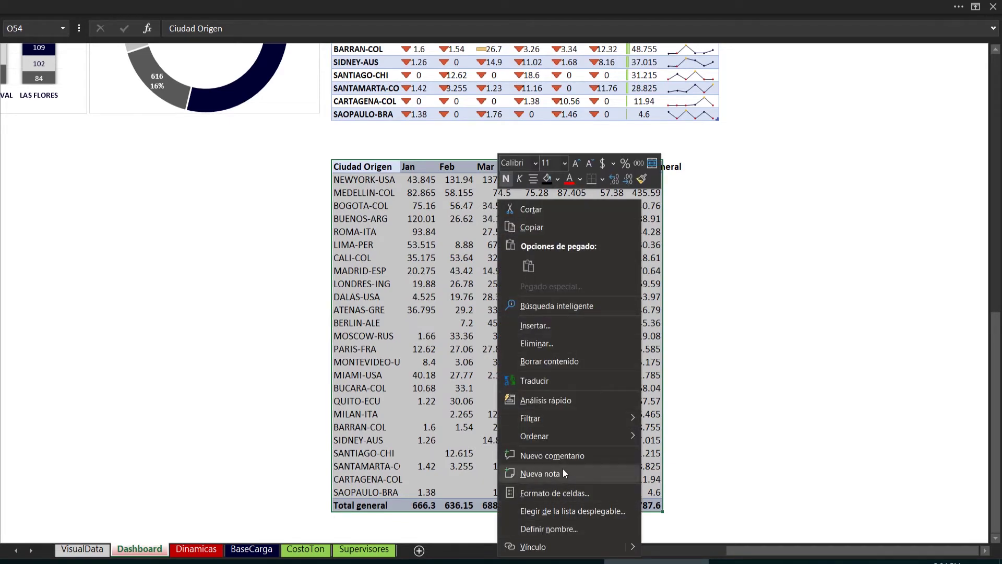
pyautogui.click(557, 325)
pyautogui.click(581, 357)
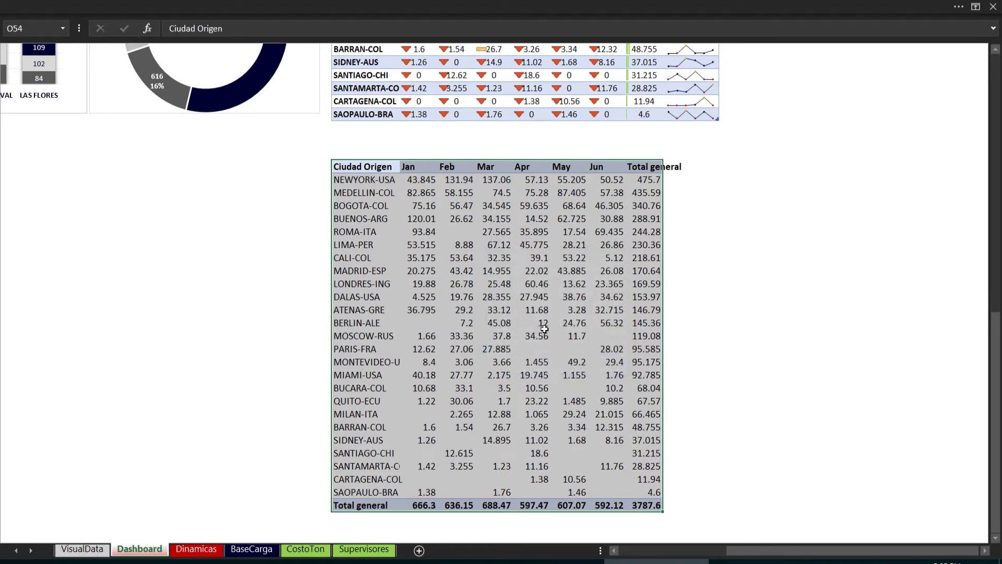
# Step: Create a table with headers from the range $O$54:$V$80 and view the Table command's description
pyautogui.hotkey('ctrl', 't')
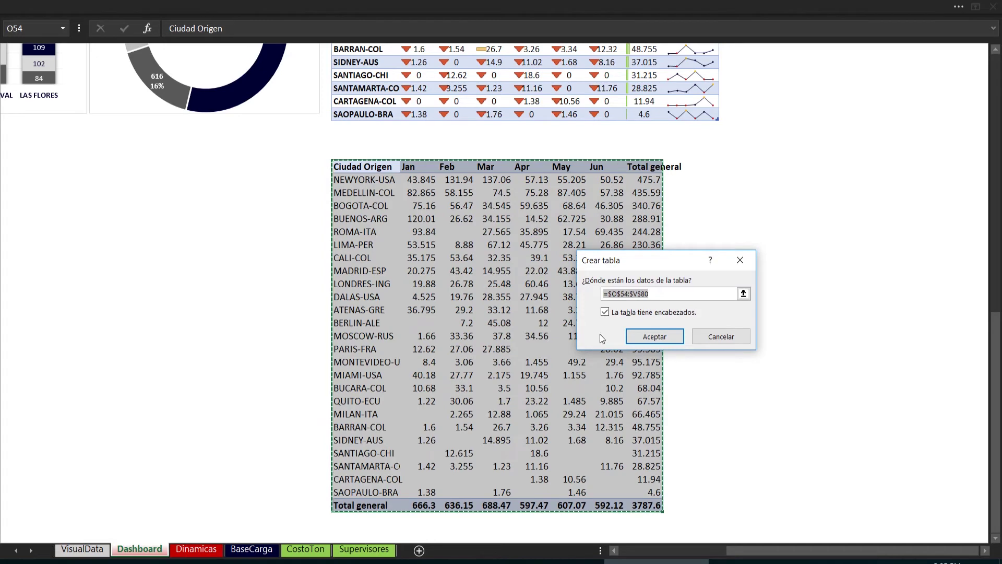
pyautogui.click(652, 337)
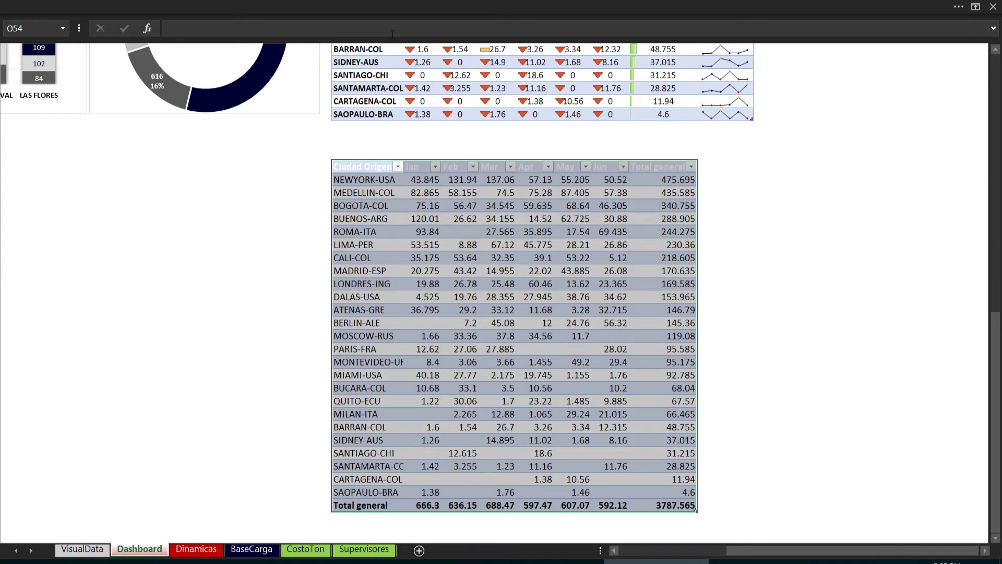
pyautogui.click(384, 11)
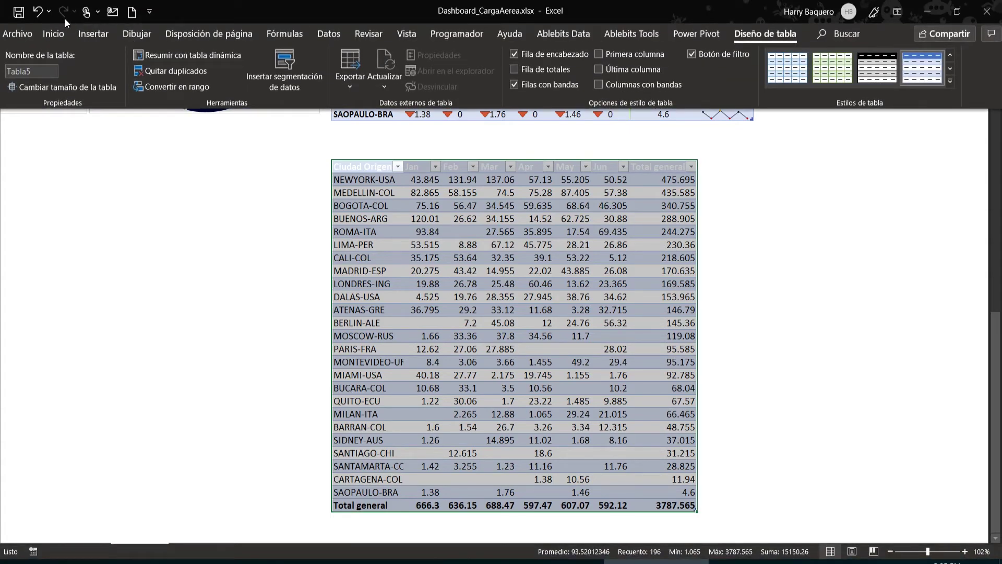
pyautogui.click(95, 34)
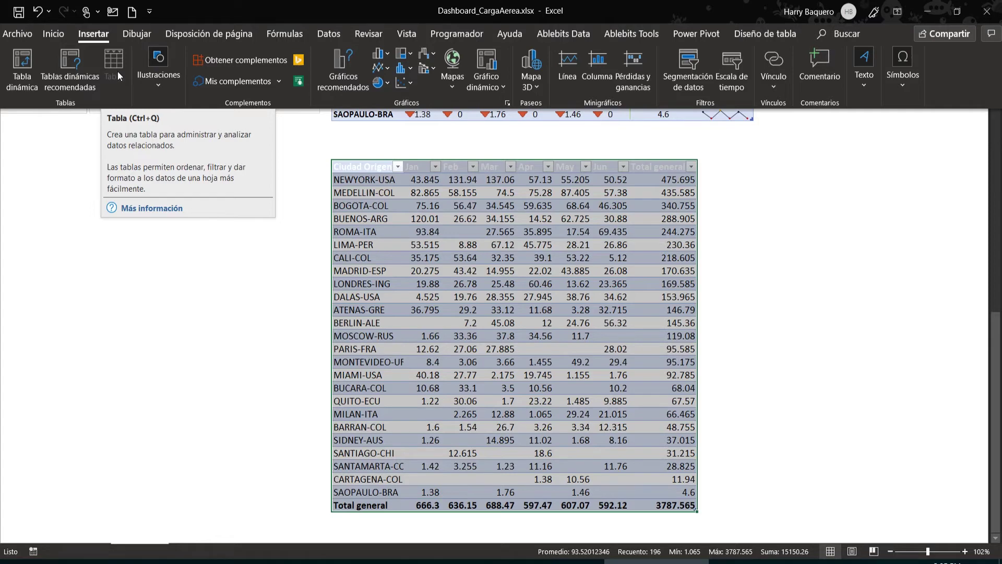
pyautogui.click(630, 299)
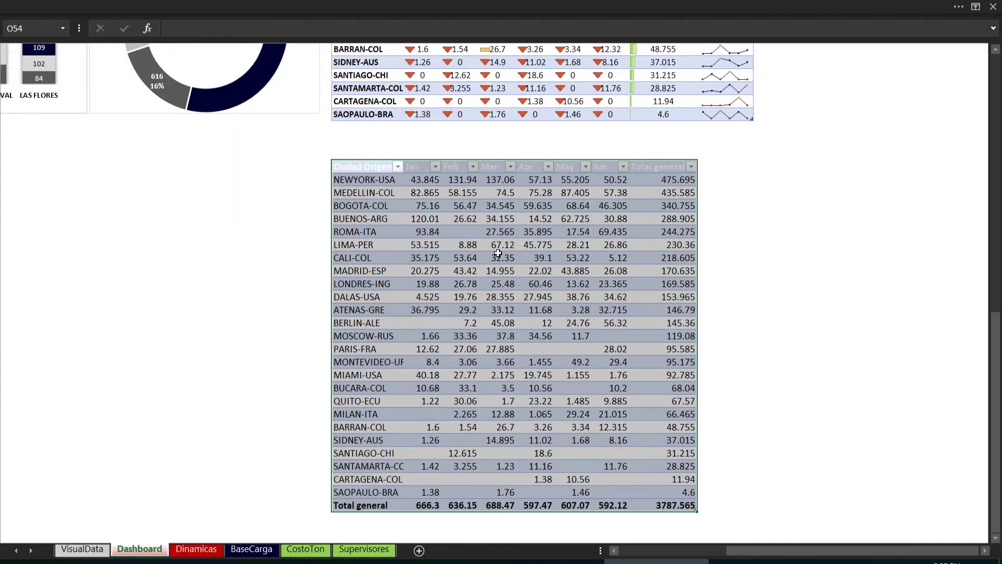
# Step: Convert the new Ciudad Origen table back into a normal range, keeping its banded formatting
pyautogui.rightClick(498, 252)
pyautogui.moveTo(581, 453)
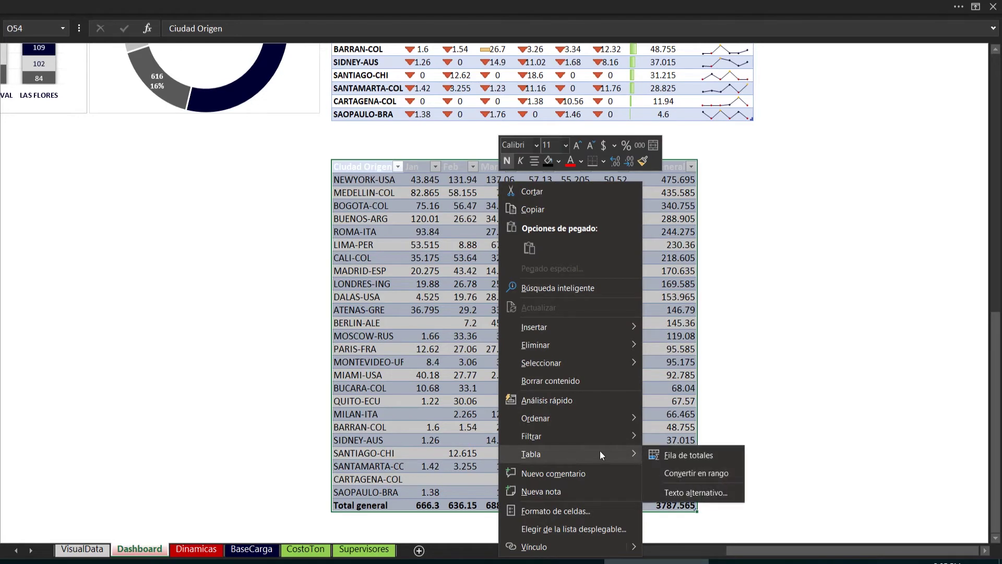
pyautogui.click(695, 472)
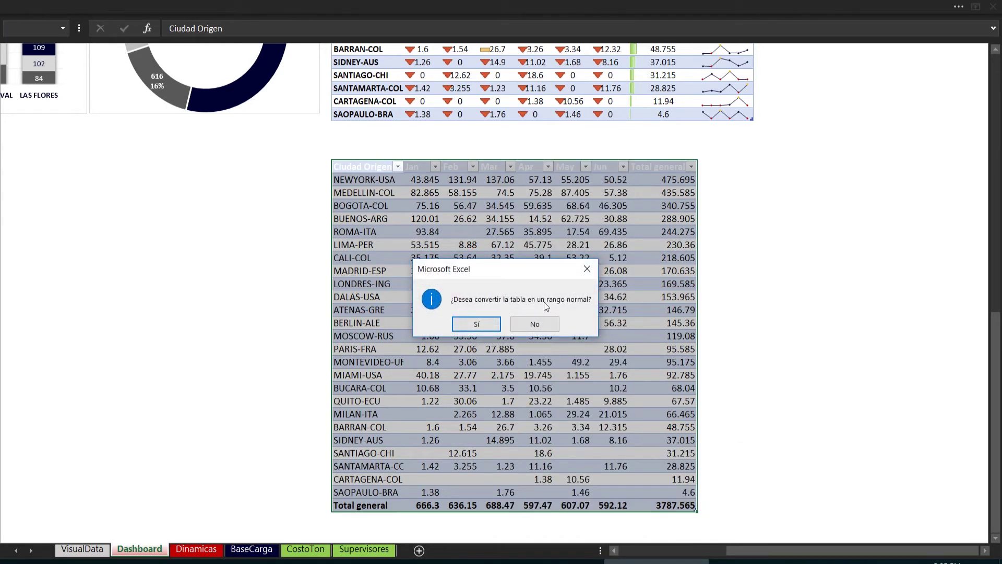
pyautogui.click(475, 324)
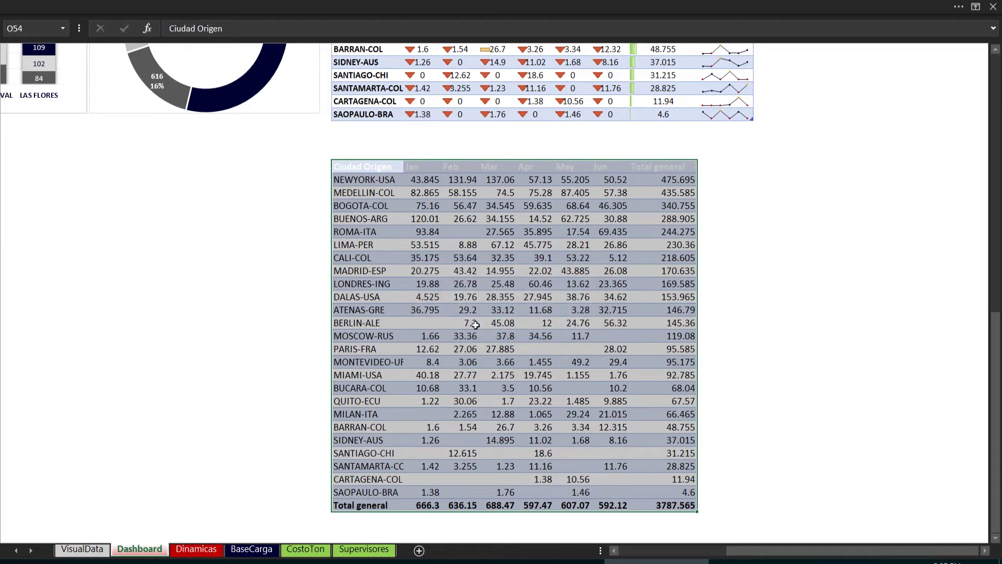
# Step: Inspect cells across the converted Ciudad Origen range and compare its layout with the Ton por mes table above
pyautogui.click(468, 216)
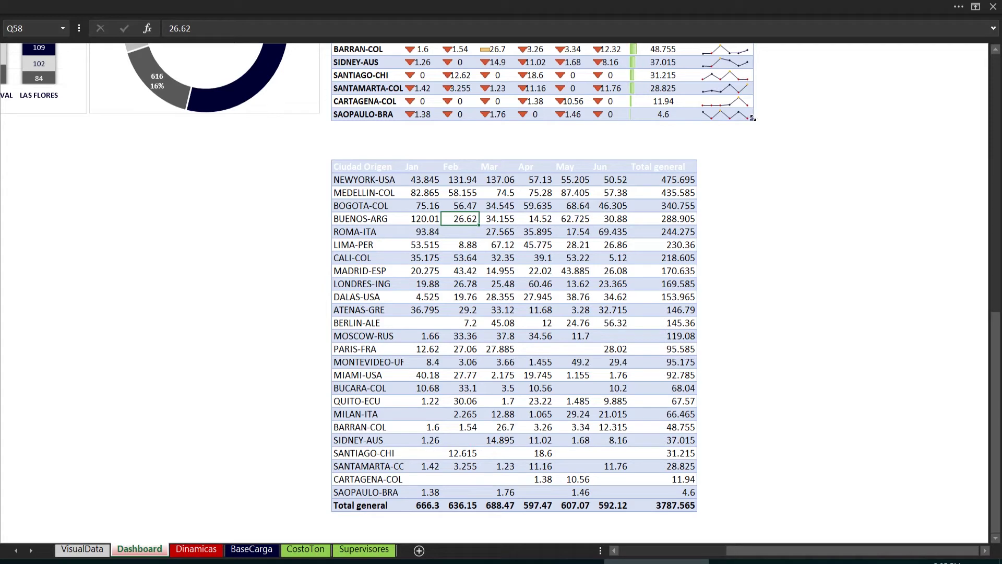
pyautogui.moveTo(753, 118)
pyautogui.mouseDown()
pyautogui.moveTo(760, 147)
pyautogui.moveTo(762, 120)
pyautogui.mouseUp()
pyautogui.click(624, 258)
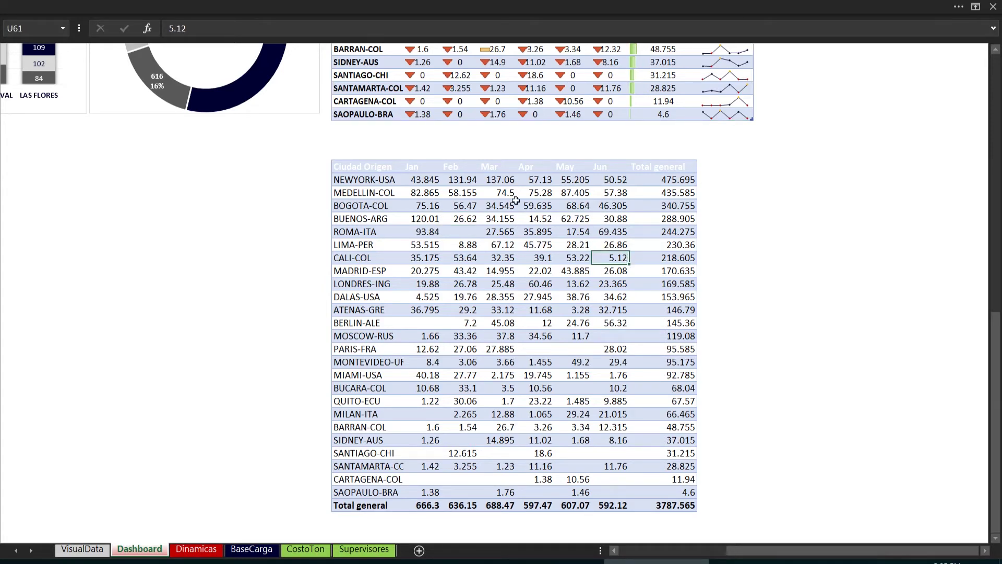
pyautogui.click(387, 168)
pyautogui.click(497, 179)
pyautogui.click(573, 427)
pyautogui.click(460, 479)
pyautogui.click(337, 270)
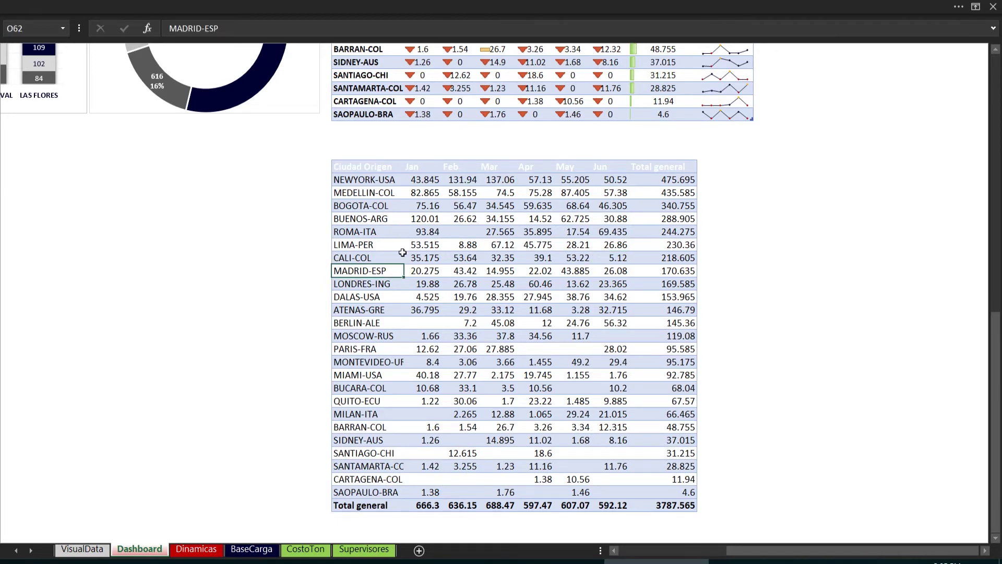
pyautogui.scroll(4, 400, 271)
pyautogui.scroll(4, 517, 167)
pyautogui.scroll(-7, 503, 224)
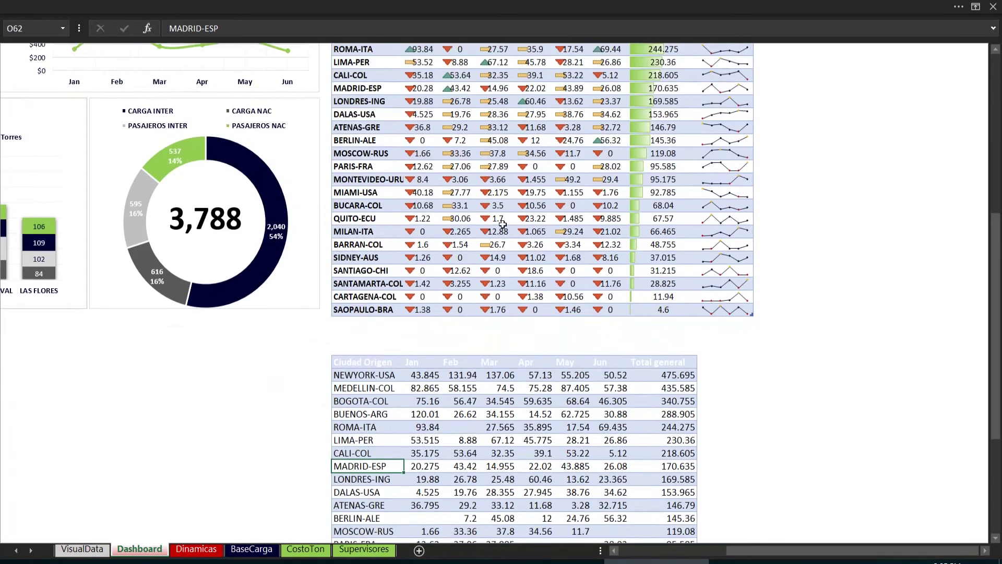
pyautogui.scroll(-1, 502, 224)
pyautogui.scroll(2, 502, 223)
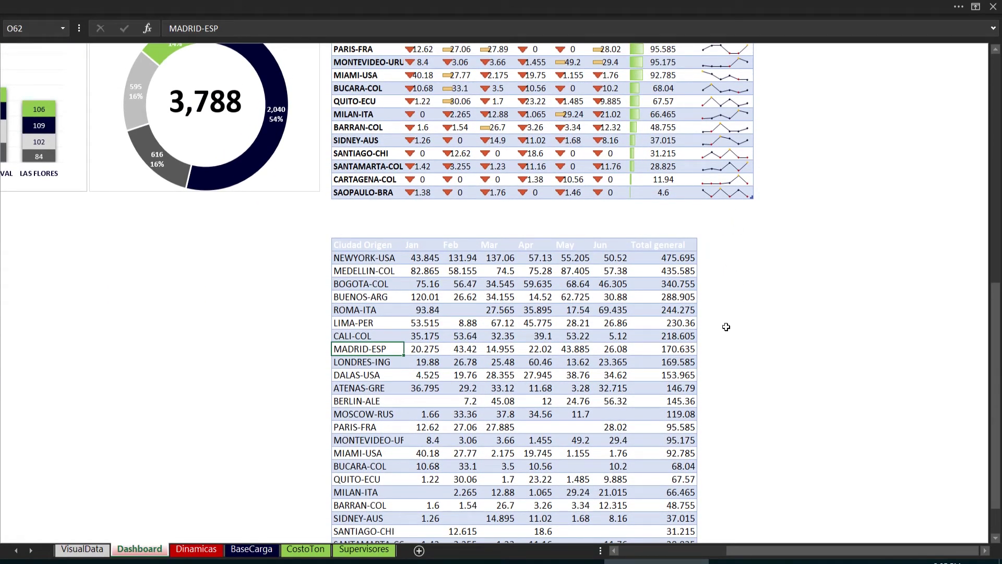
# Step: Fill the converted range's header row, from Ciudad Origen to Total general, with the recent dark navy colour
pyautogui.moveTo(365, 260); pyautogui.dragTo(366, 505)
pyautogui.moveTo(381, 247); pyautogui.dragTo(653, 245)
pyautogui.click(318, 2)
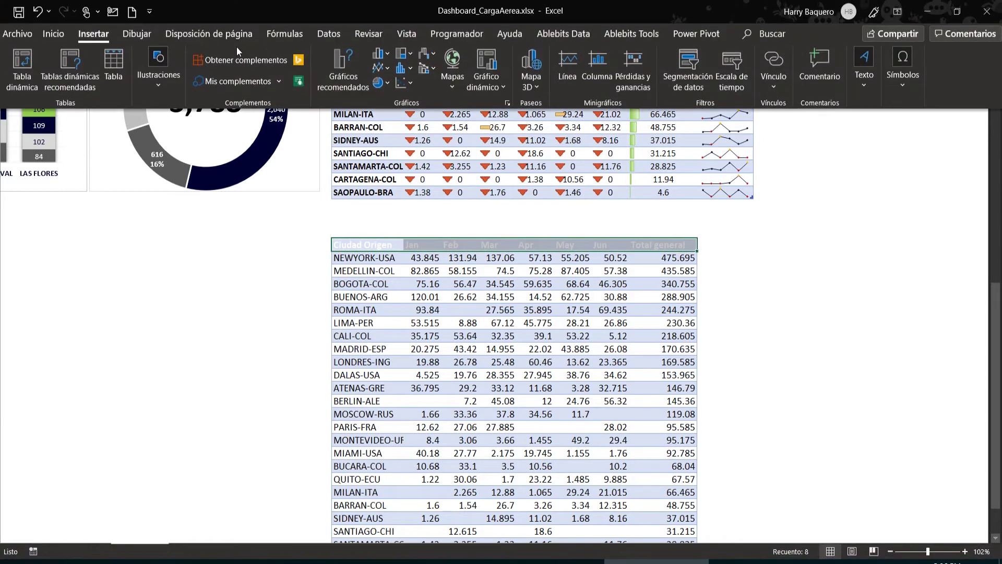
pyautogui.click(53, 34)
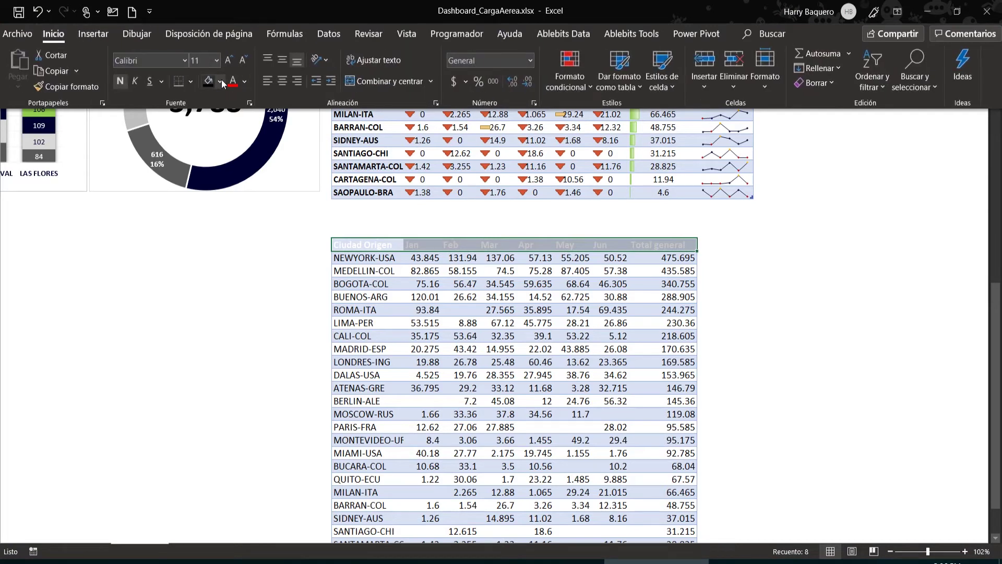
pyautogui.click(220, 81)
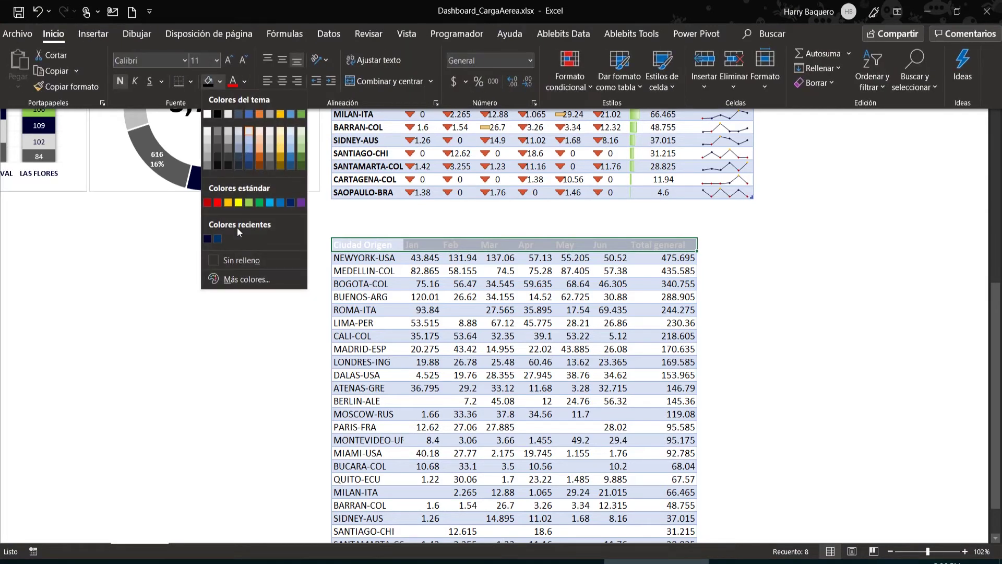
pyautogui.click(208, 240)
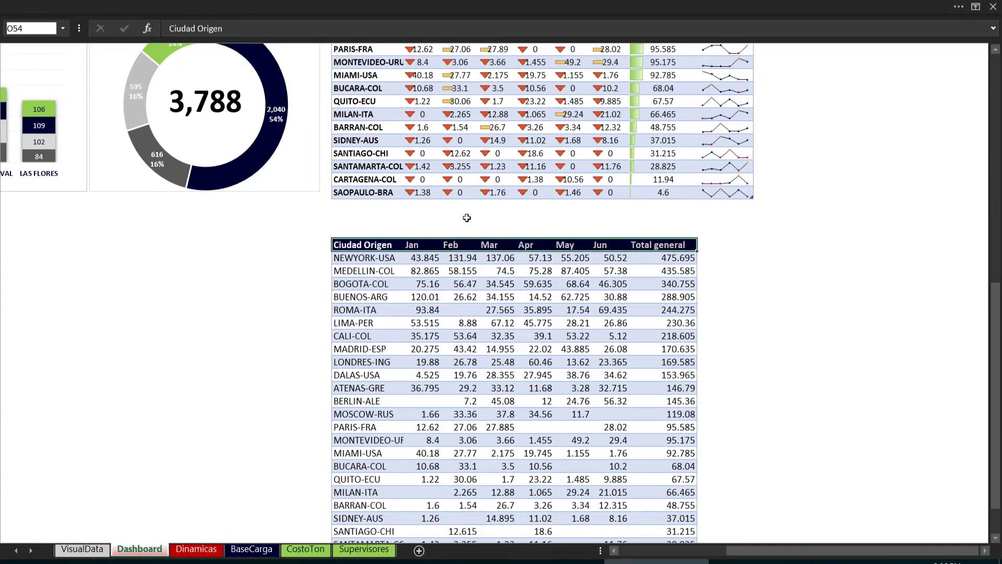
# Step: Apply the three-triangles icon set as conditional formatting to the Jan values from NEWYORK-USA to SAOPAULO-BRA in the converted range
pyautogui.scroll(6, 460, 243)
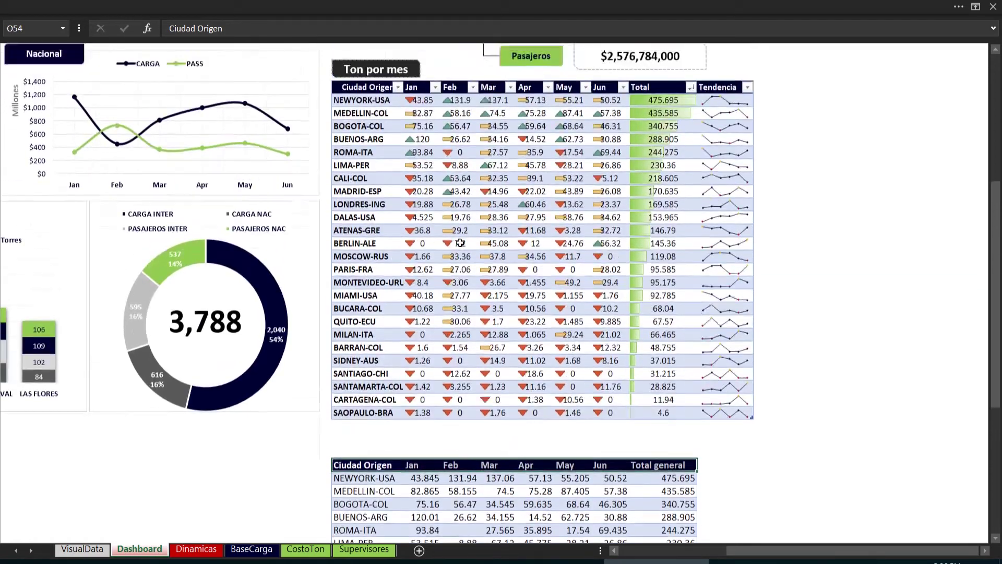
pyautogui.scroll(1, 460, 243)
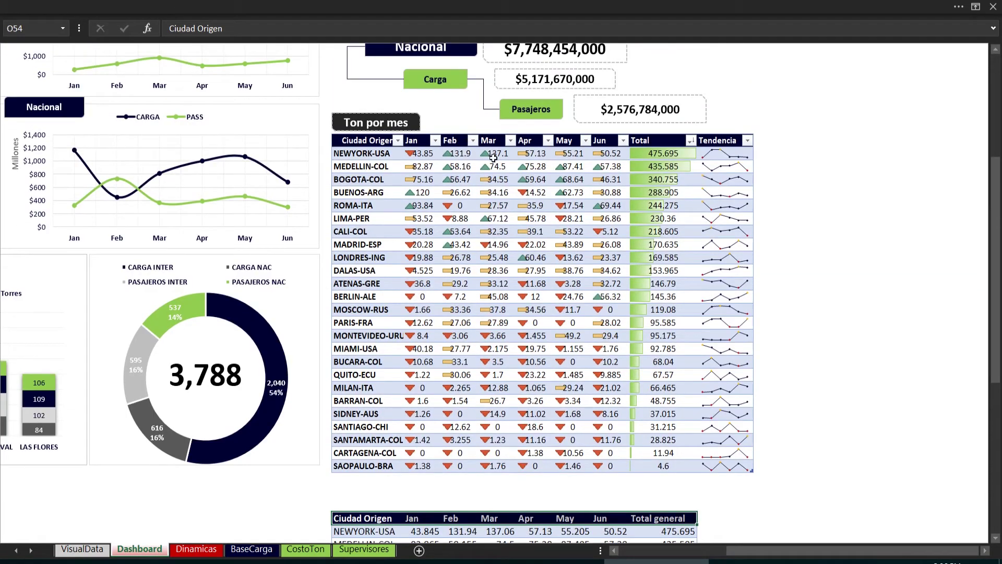
pyautogui.scroll(-4, 427, 277)
pyautogui.scroll(-6, 427, 277)
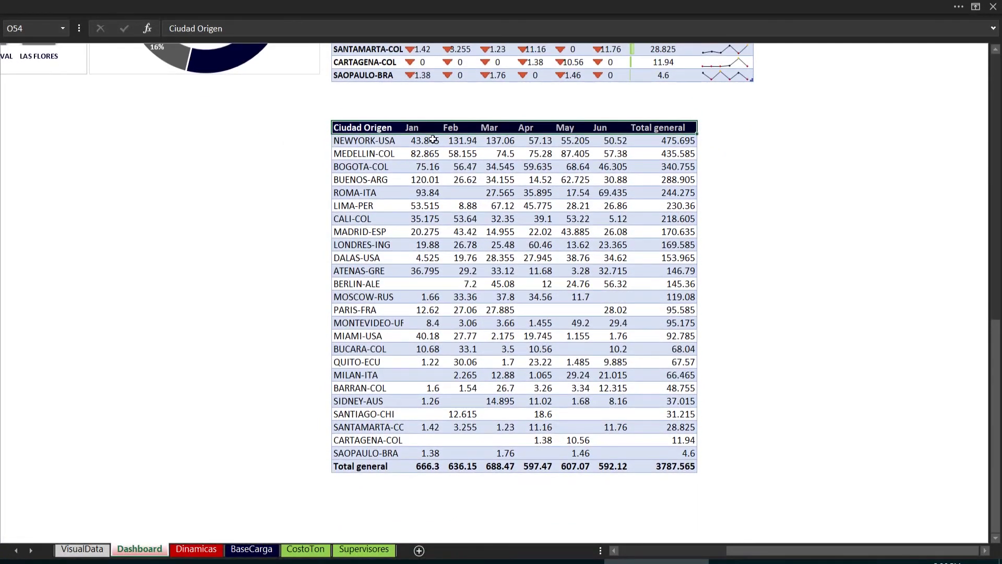
pyautogui.moveTo(429, 141); pyautogui.dragTo(432, 452)
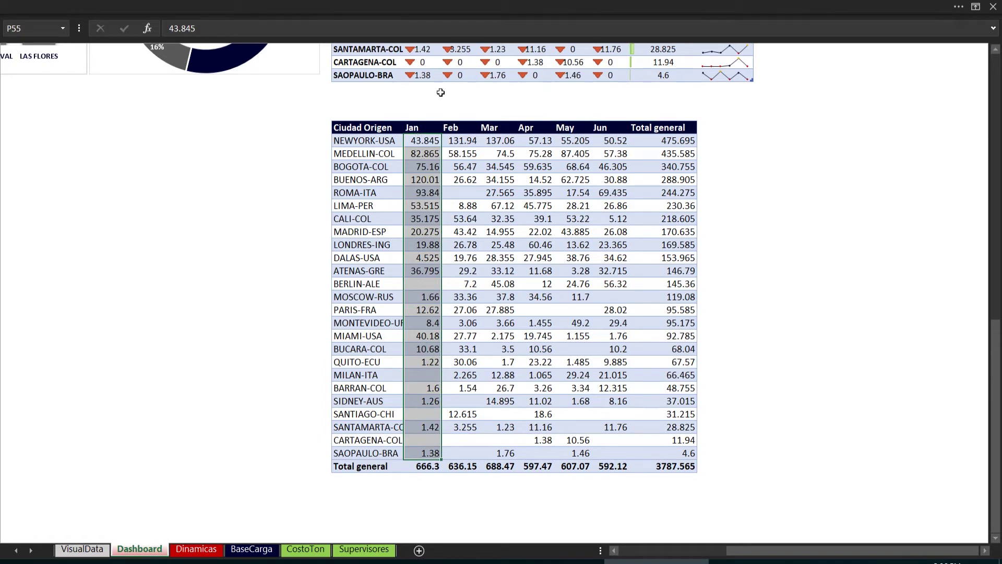
pyautogui.click(429, 7)
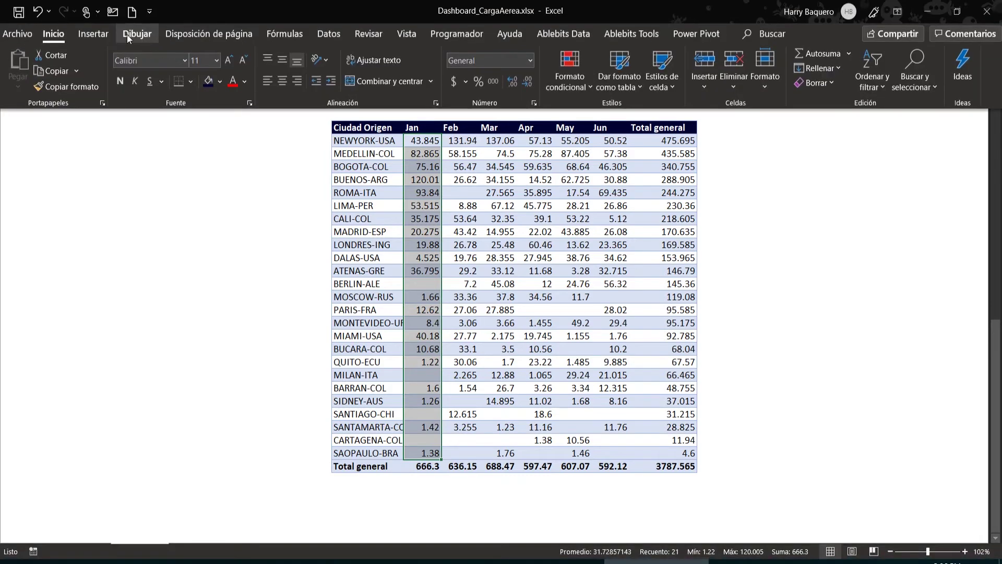
pyautogui.click(93, 34)
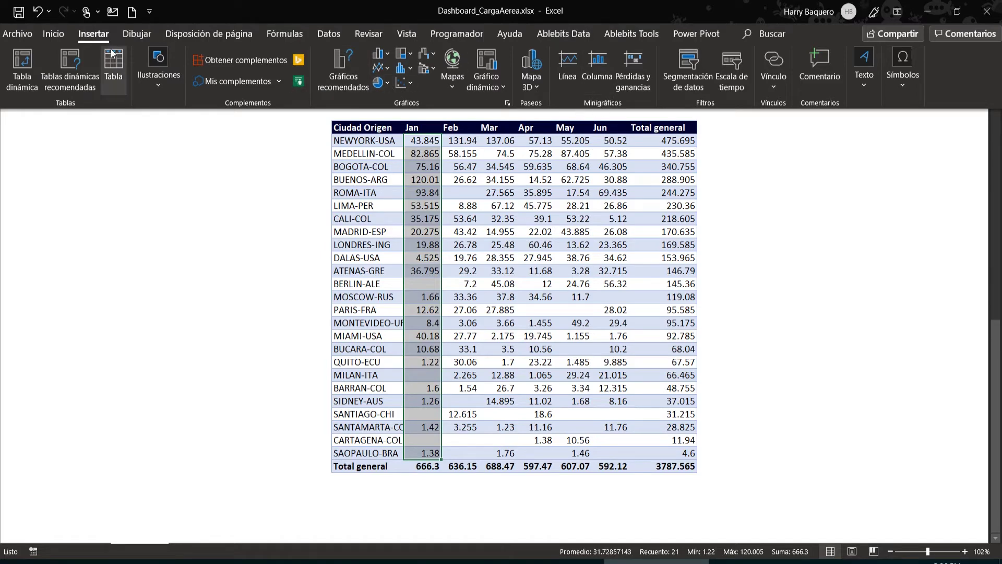
pyautogui.click(59, 39)
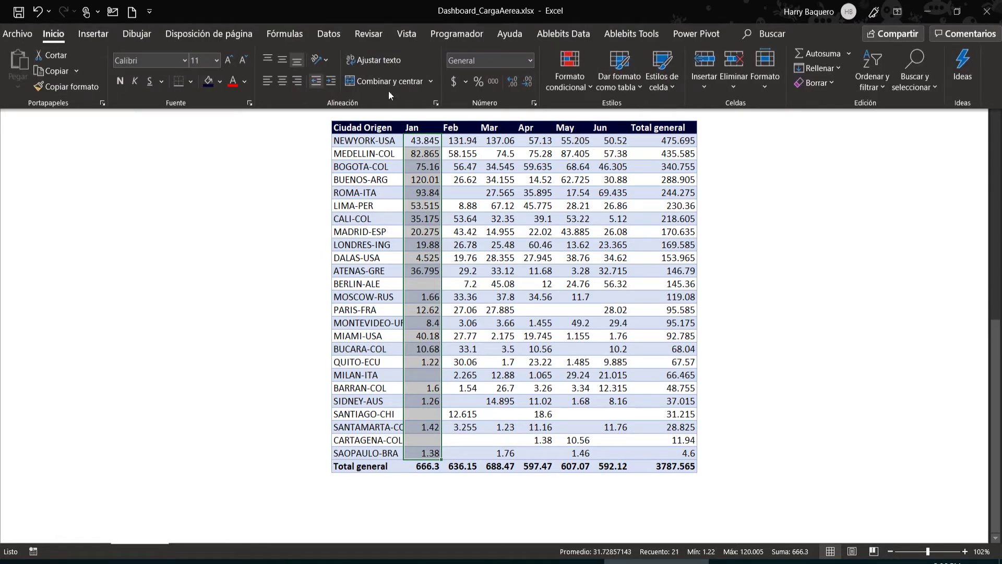
pyautogui.click(574, 88)
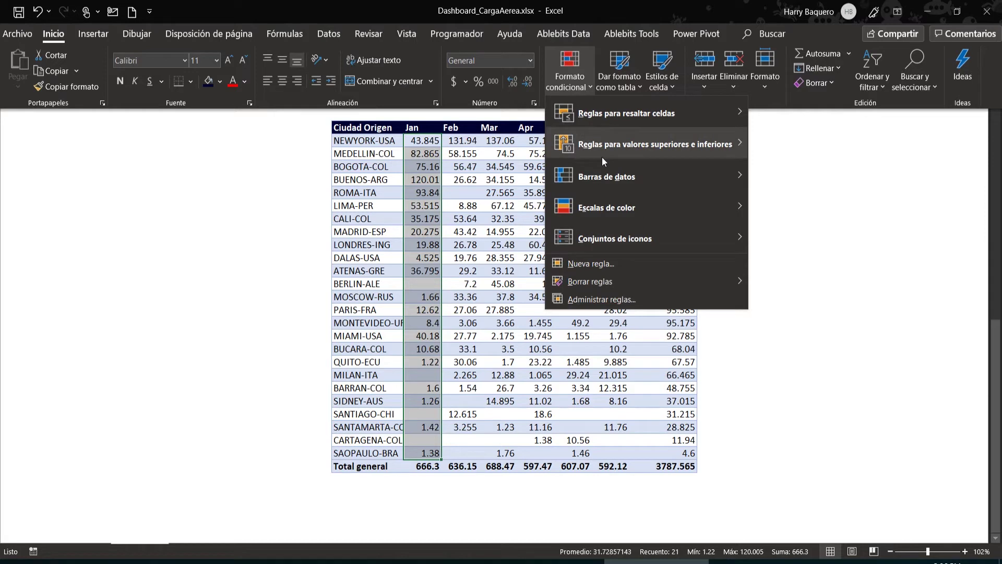
pyautogui.moveTo(620, 236)
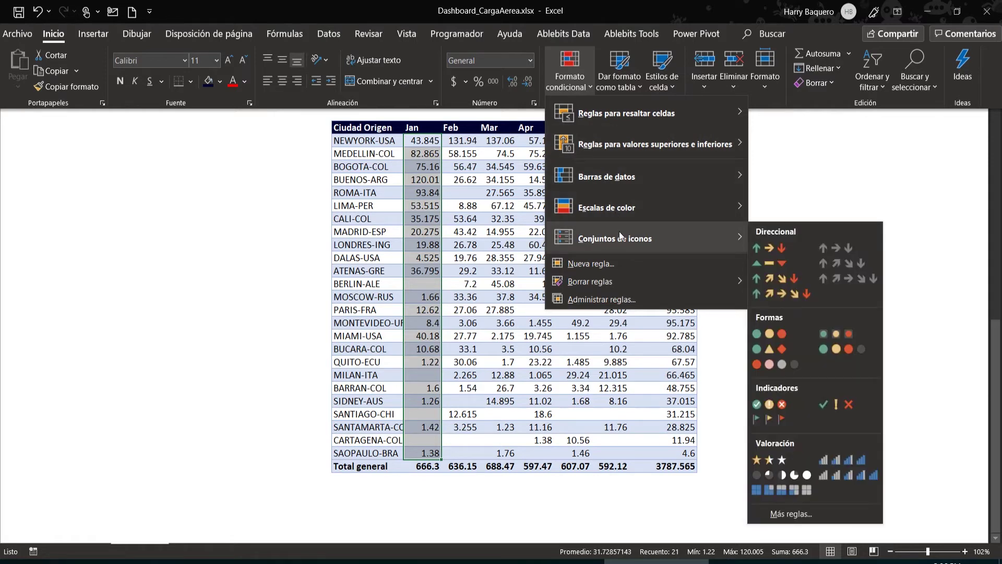
pyautogui.click(781, 265)
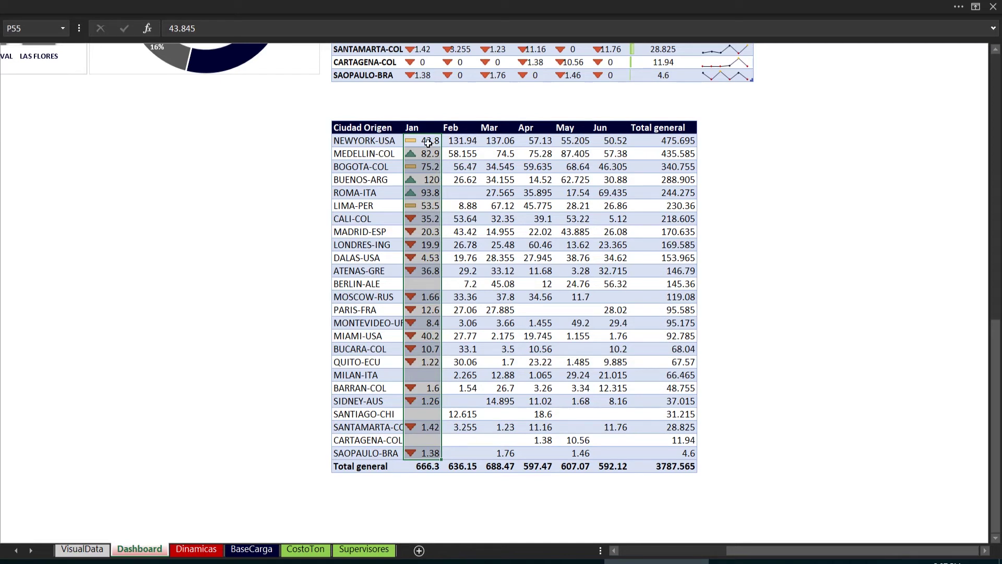
# Step: Copy the Jan values' icon-set formatting onto the Feb values from NEWYORK-USA to SAOPAULO-BRA, pasting formats only
pyautogui.moveTo(429, 142); pyautogui.dragTo(606, 140)
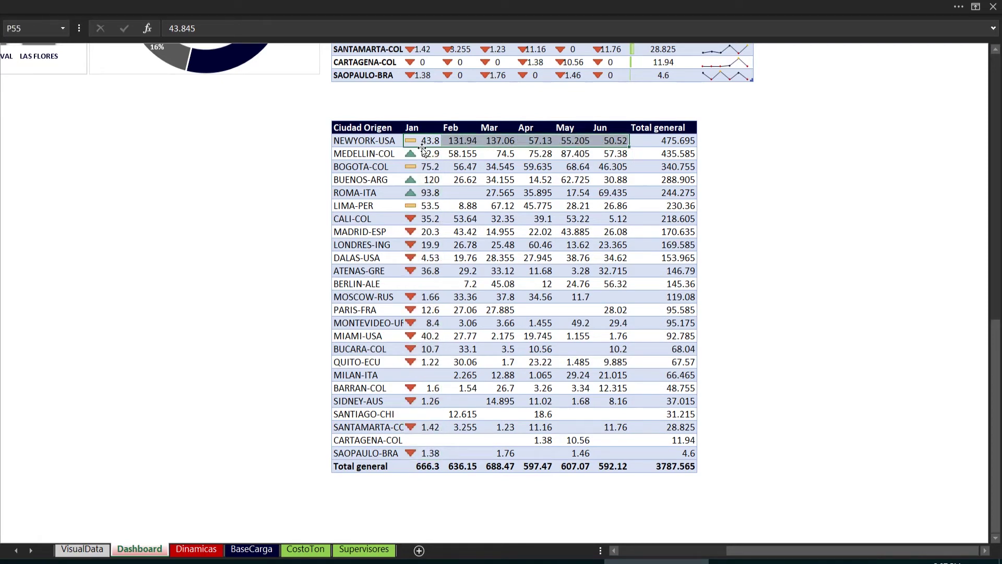
pyautogui.moveTo(421, 141); pyautogui.dragTo(421, 453)
pyautogui.rightClick(422, 452)
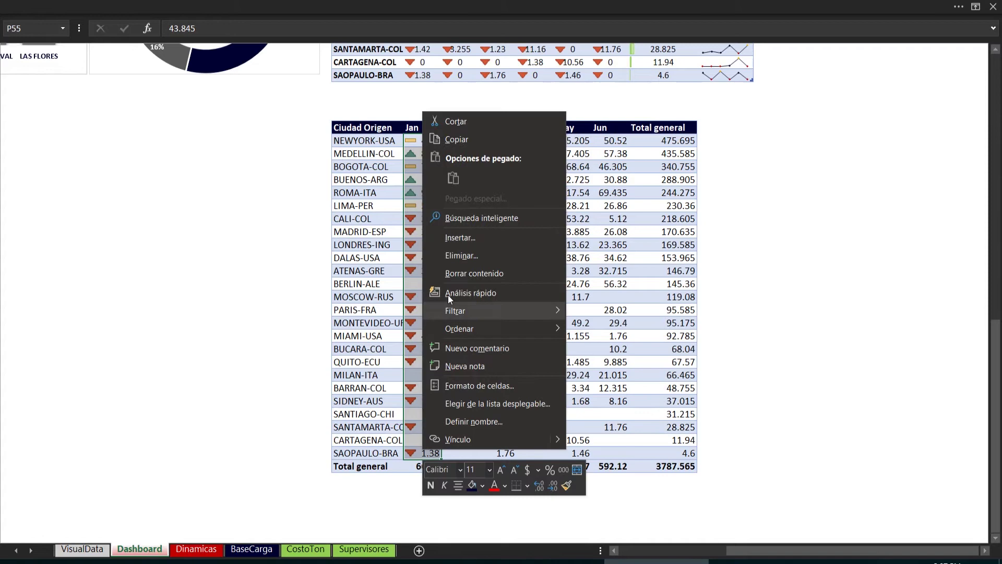
pyautogui.click(456, 139)
pyautogui.moveTo(460, 141); pyautogui.dragTo(468, 453)
pyautogui.rightClick(469, 455)
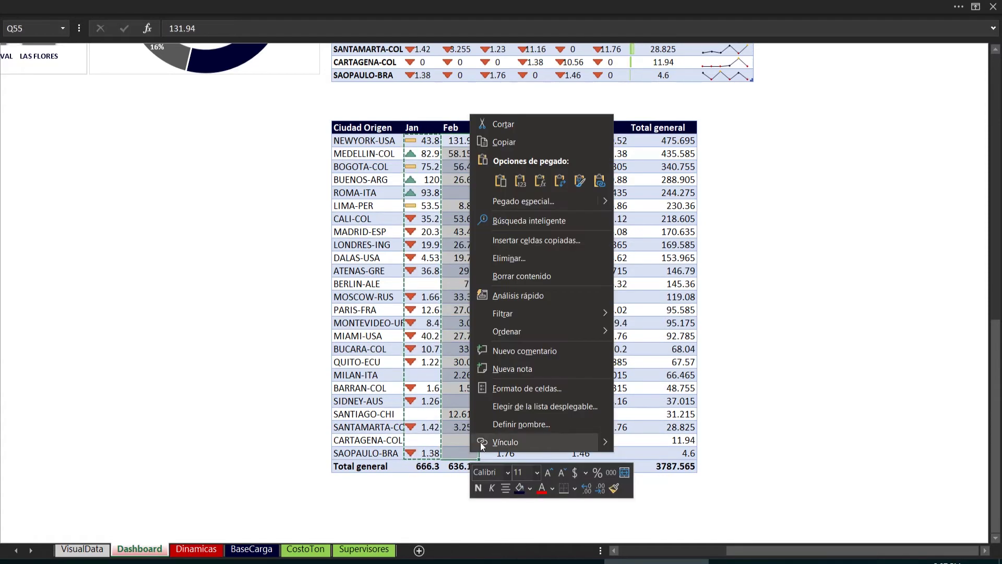
pyautogui.click(579, 180)
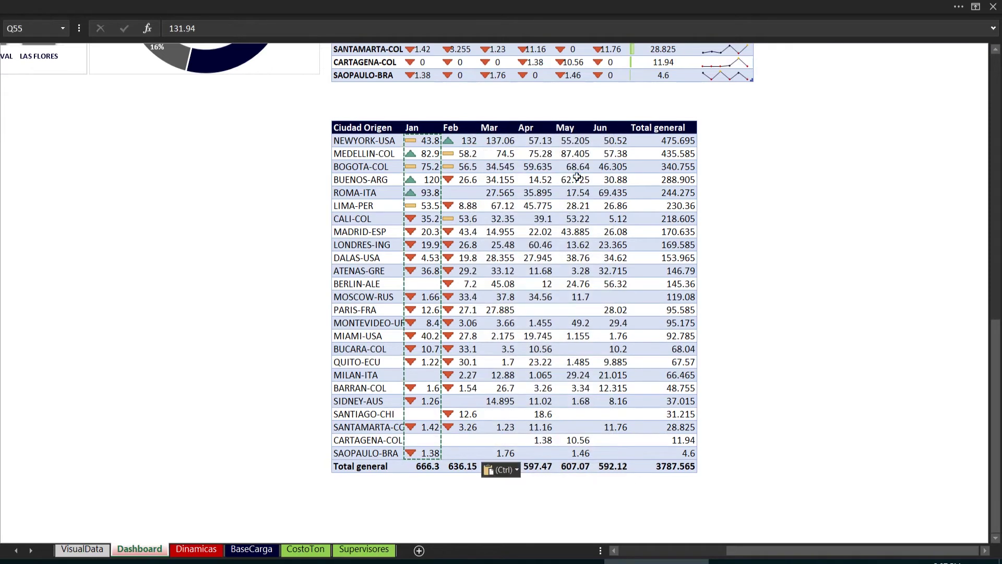
# Step: Apply solid light-blue data bars to the Mar values from NEWYORK-USA to SAOPAULO-BRA in the lower range
pyautogui.click(511, 139)
pyautogui.moveTo(510, 139); pyautogui.dragTo(615, 141)
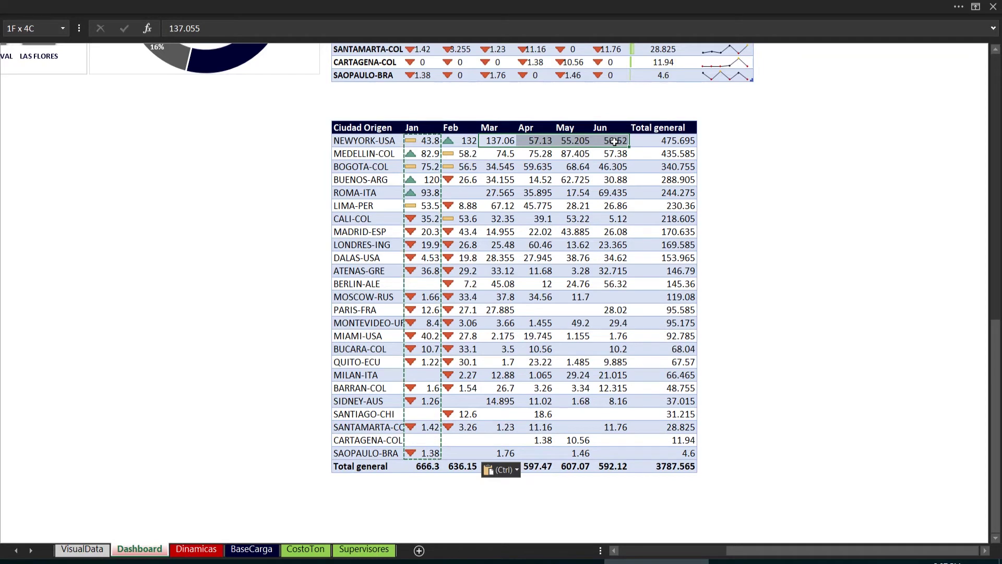
pyautogui.moveTo(614, 141); pyautogui.dragTo(615, 141)
pyautogui.moveTo(499, 141); pyautogui.dragTo(513, 451)
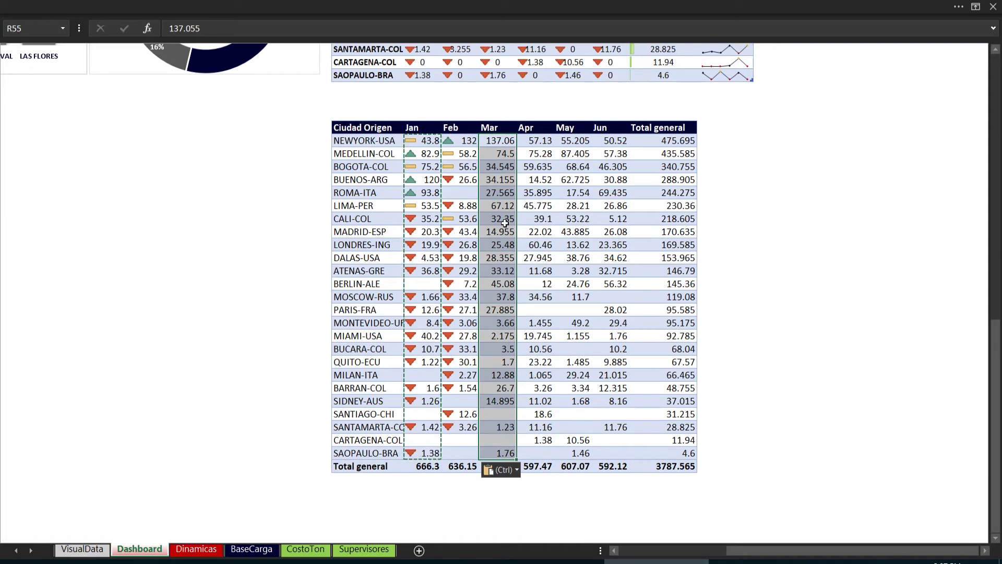
pyautogui.click(497, 7)
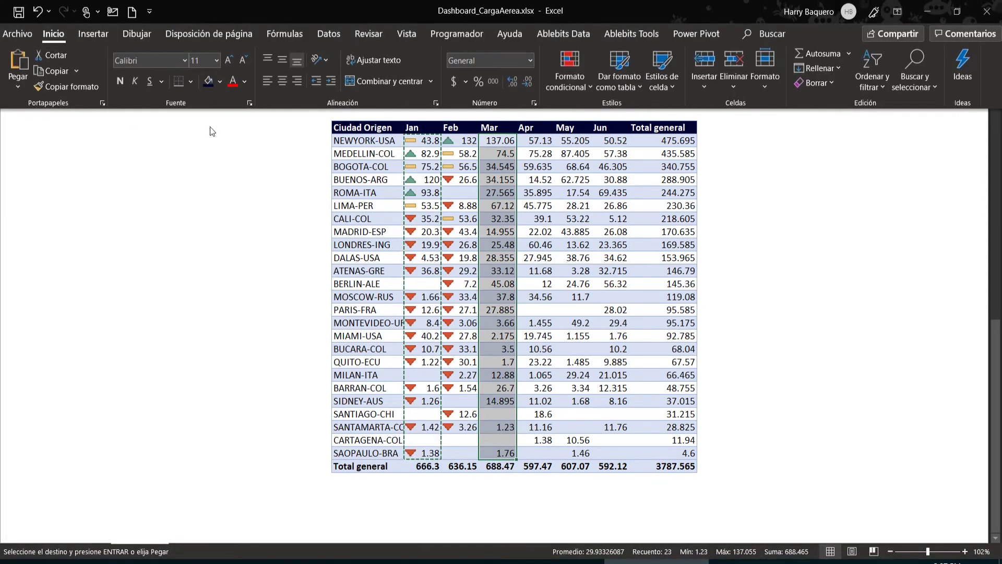
pyautogui.click(574, 81)
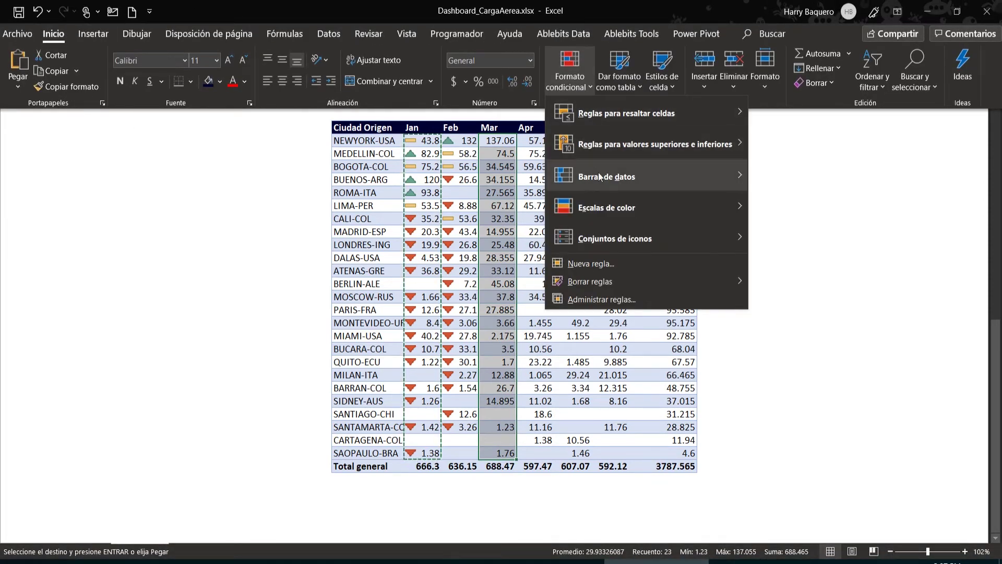
pyautogui.moveTo(601, 180)
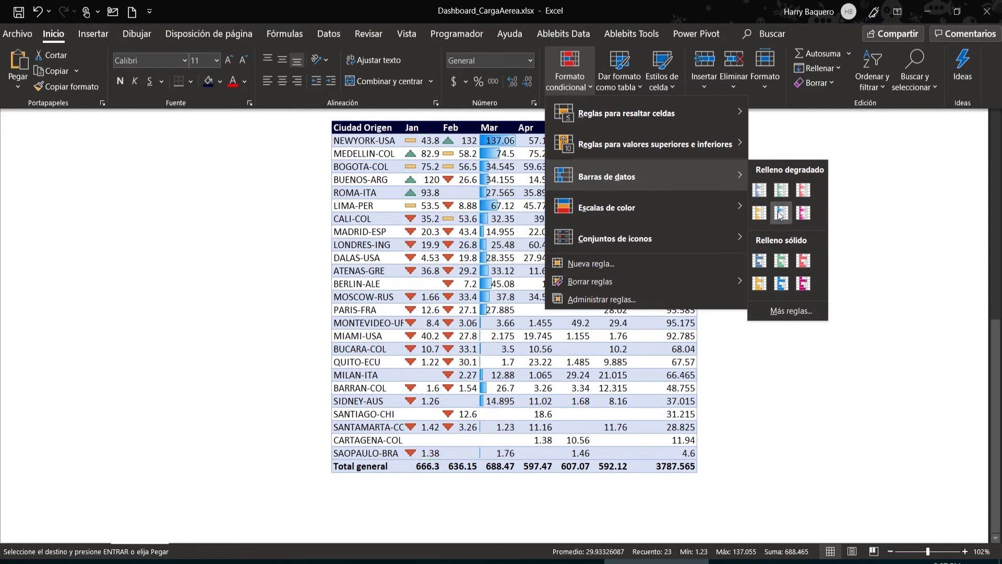
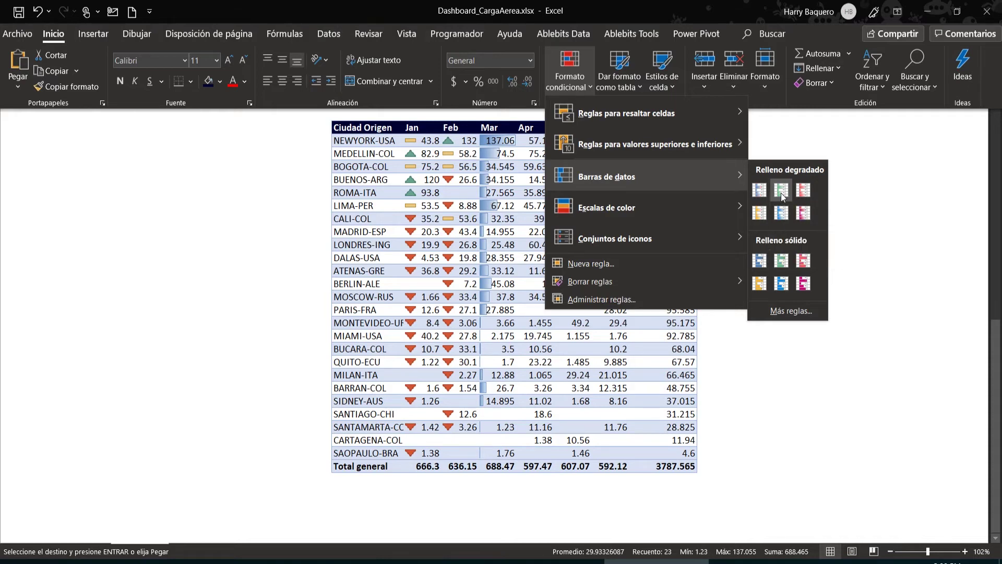
pyautogui.click(781, 288)
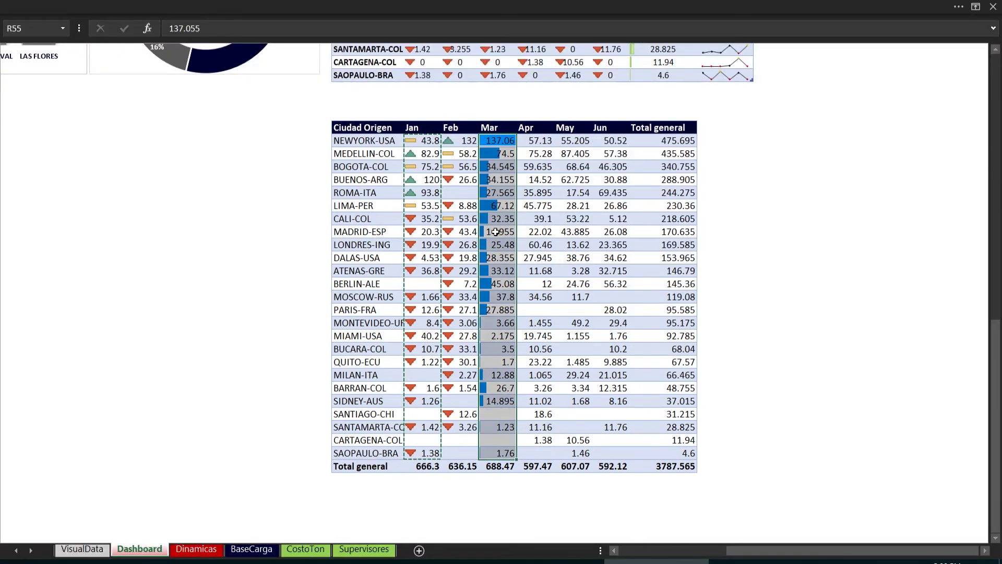
# Step: Try a green-white colour scale on the Total general values from NEWYORK-USA to SAOPAULO-BRA in the lower range
pyautogui.scroll(8, 495, 231)
pyautogui.scroll(1, 495, 231)
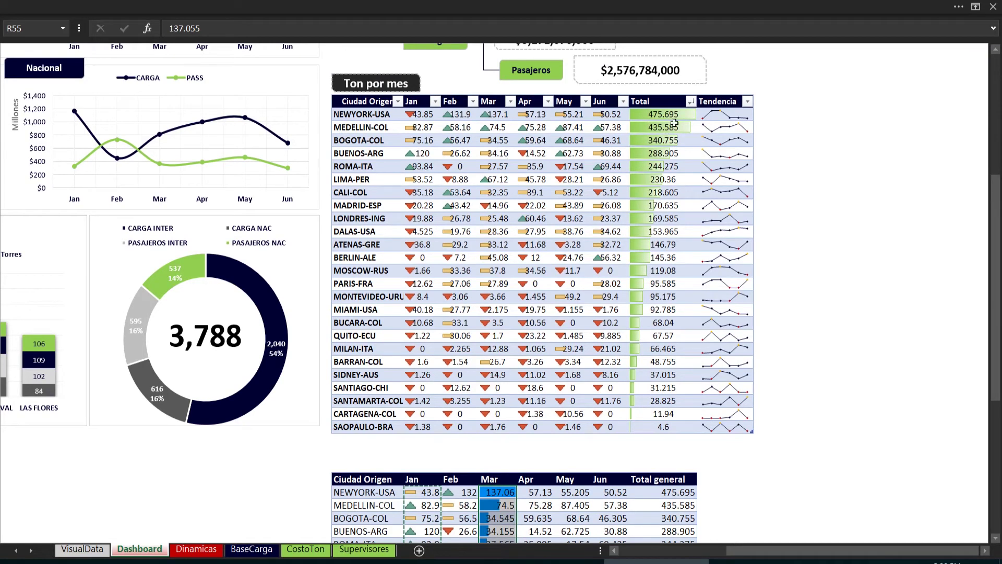
pyautogui.scroll(-8, 672, 324)
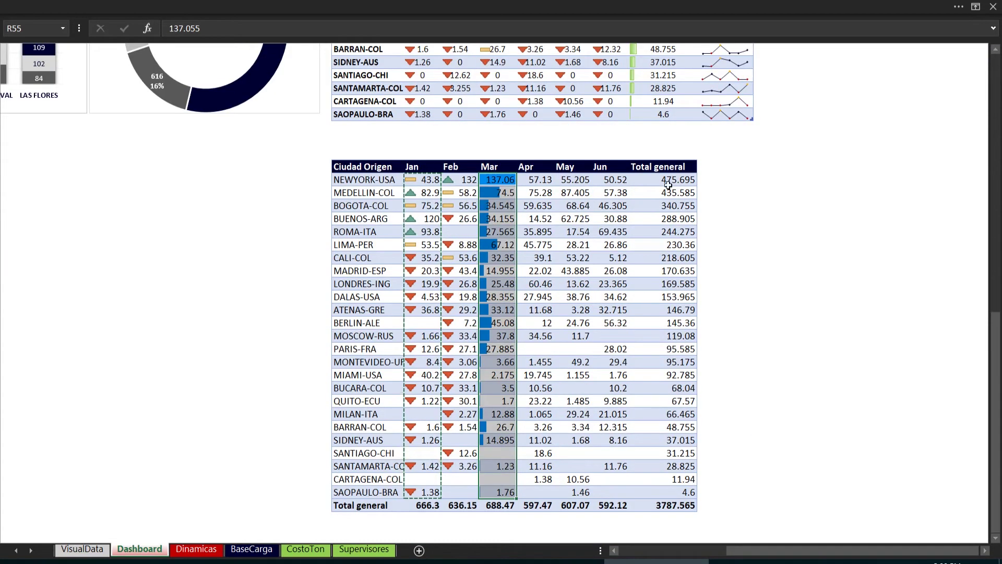
pyautogui.moveTo(670, 179); pyautogui.dragTo(687, 493)
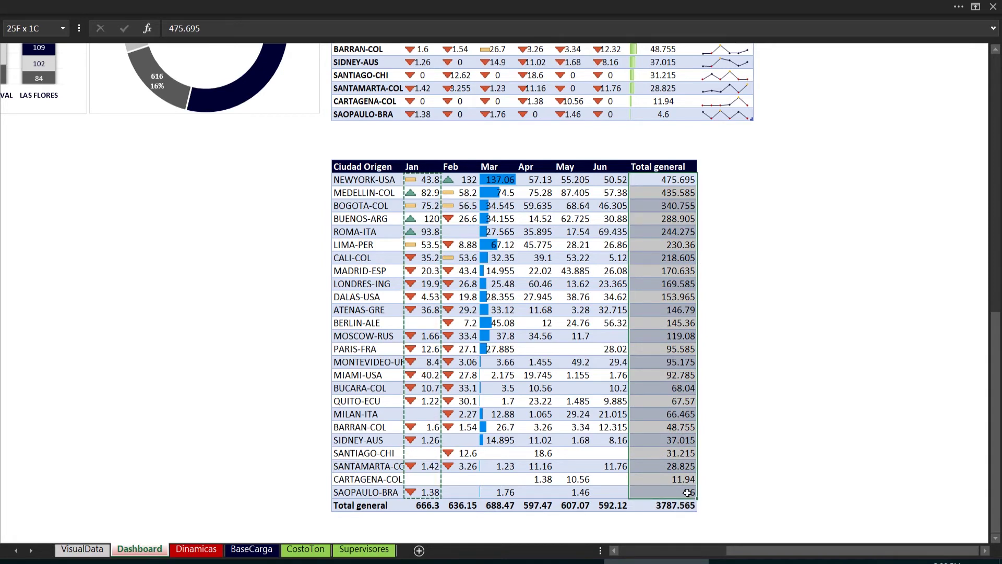
pyautogui.moveTo(687, 493); pyautogui.dragTo(688, 493)
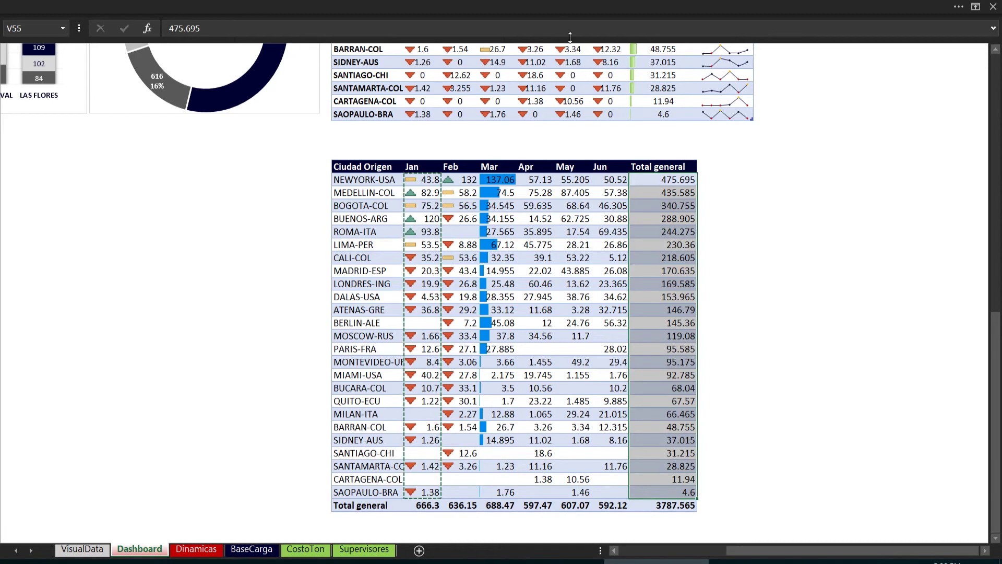
pyautogui.click(559, 6)
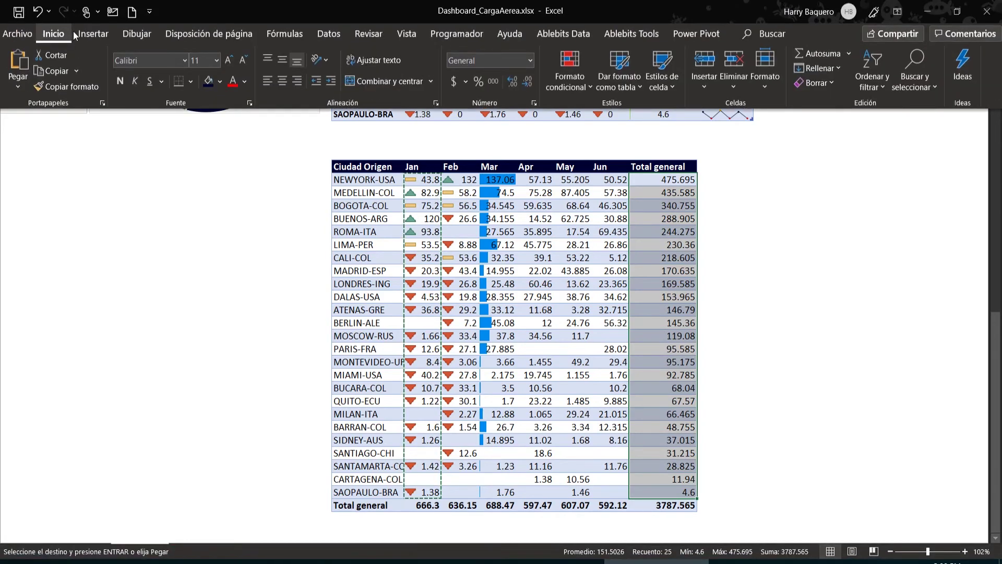
pyautogui.click(555, 90)
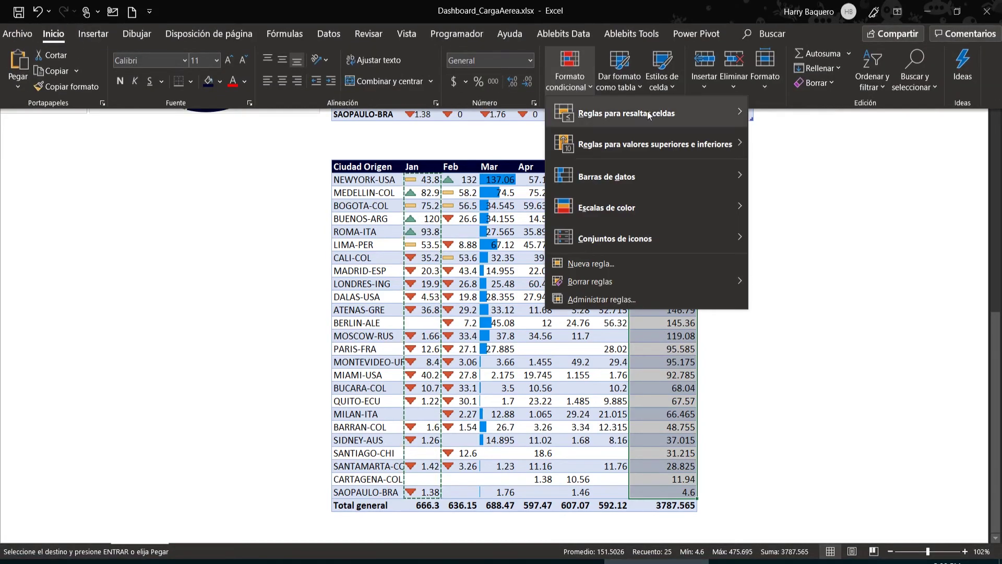
pyautogui.moveTo(695, 210)
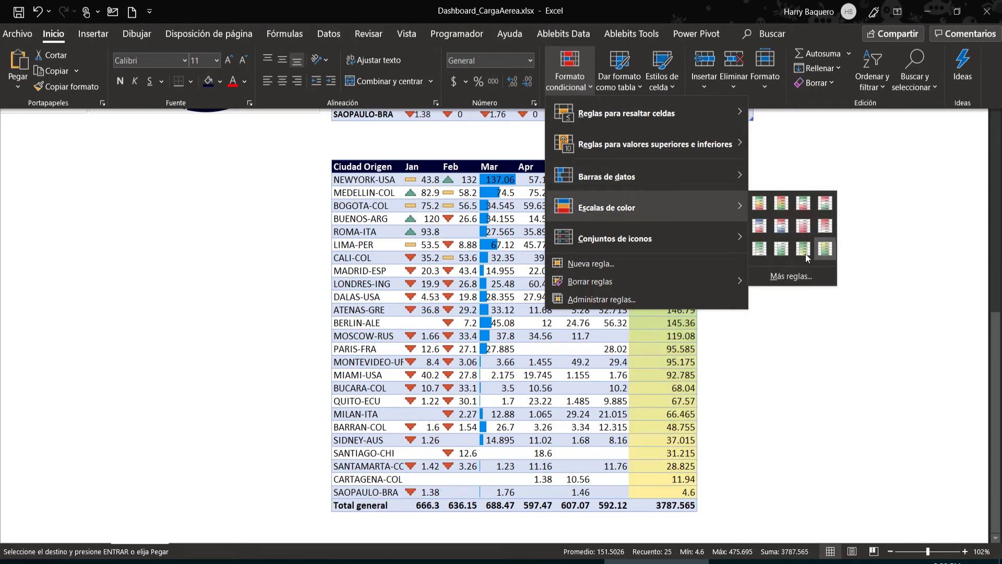
pyautogui.click(758, 250)
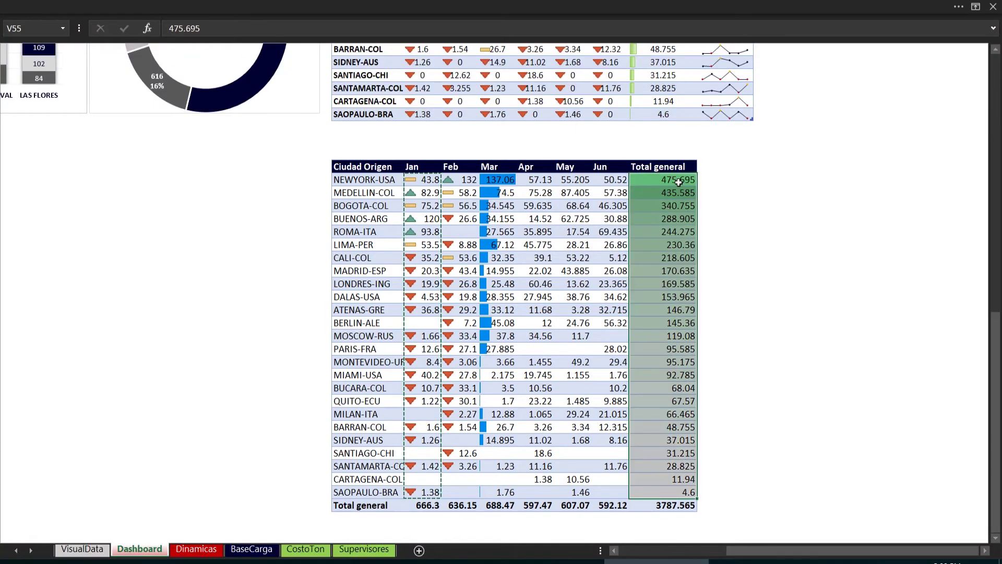
# Step: Compare the result with the Ton por mes table's Total column and undo the colour scale on Total general
pyautogui.scroll(7, 654, 255)
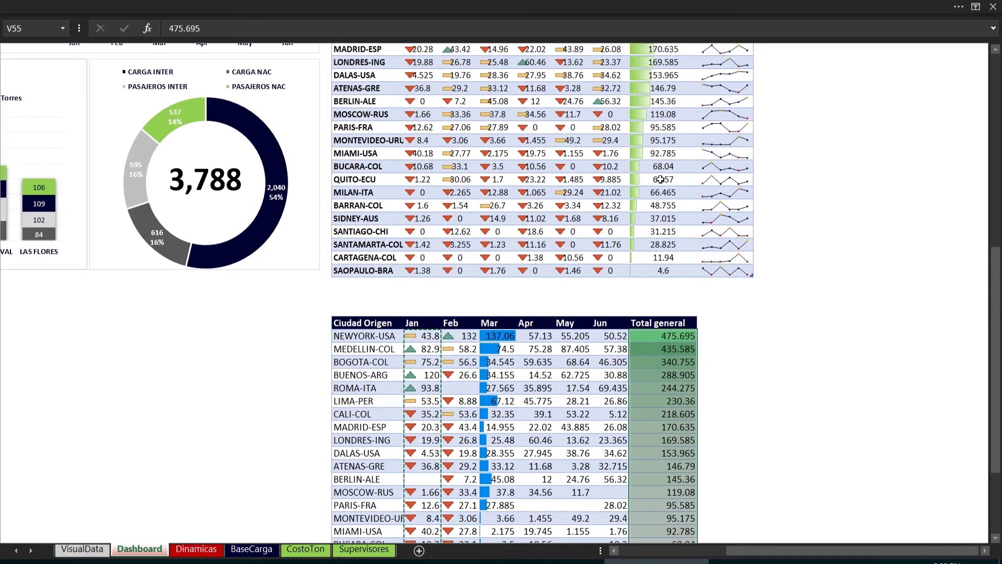
pyautogui.scroll(1, 648, 166)
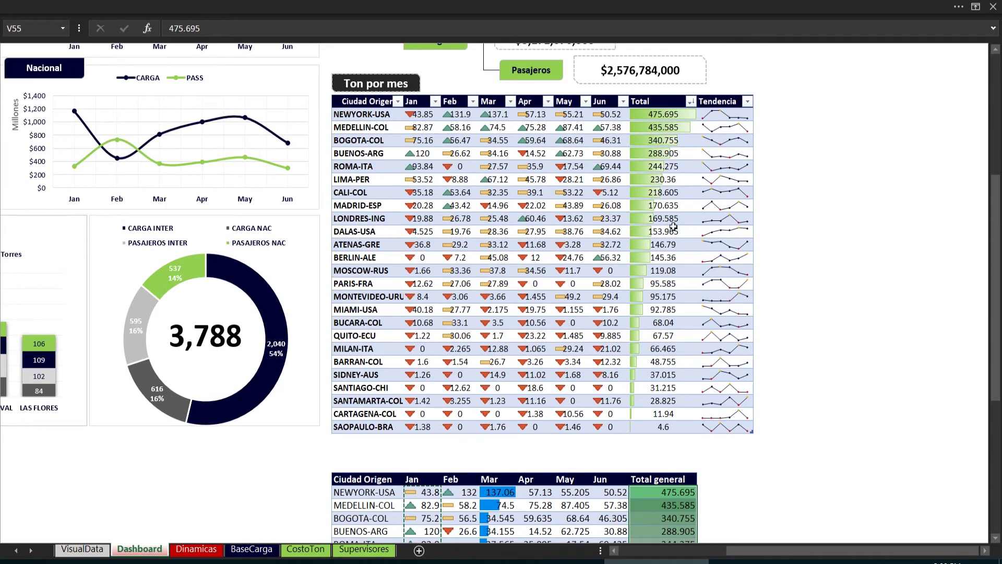
pyautogui.scroll(-2, 671, 235)
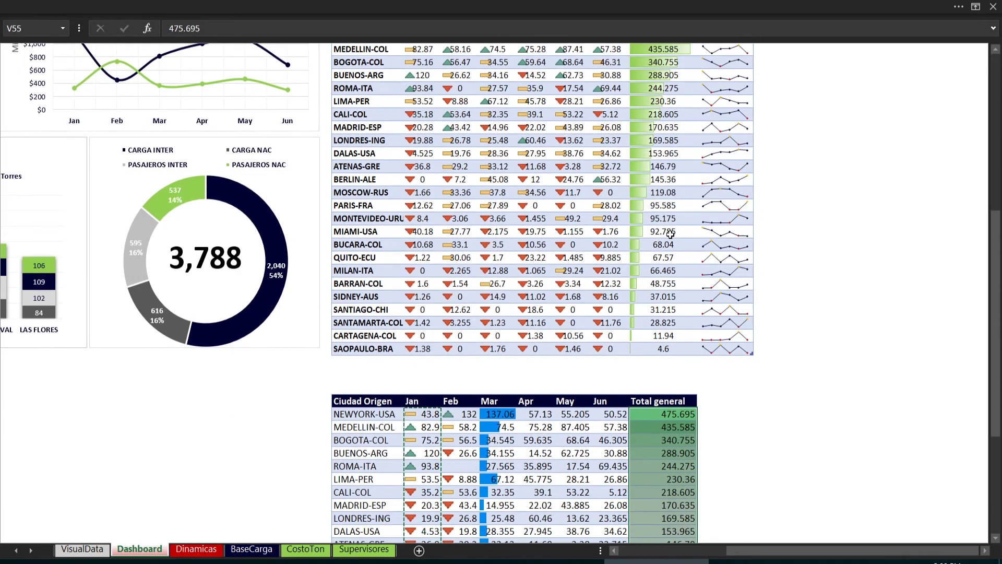
pyautogui.hotkey('ctrl', 'z')
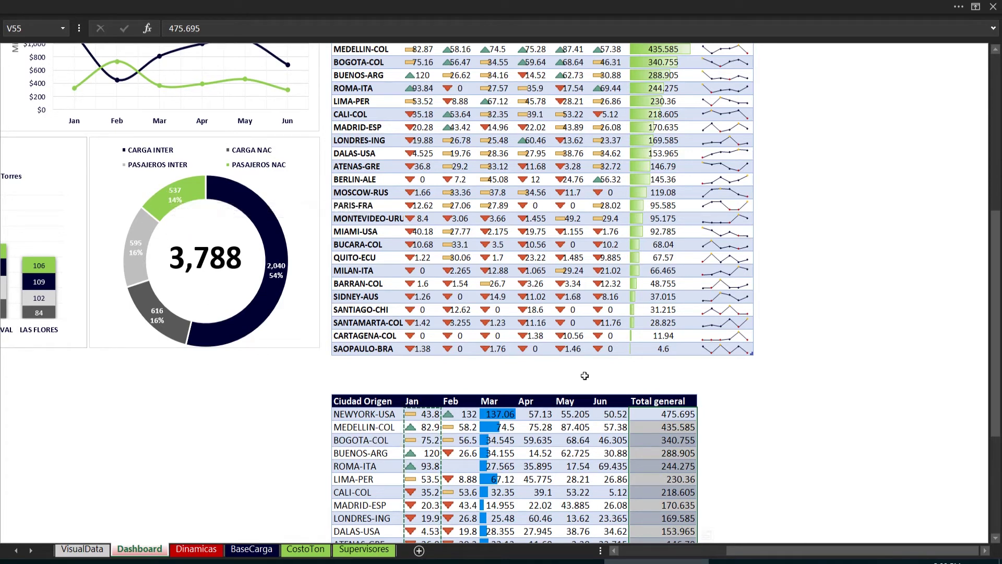
# Step: Add the header "Linea de tendencia" in W54, beside Total general in the lower range
pyautogui.click(704, 412)
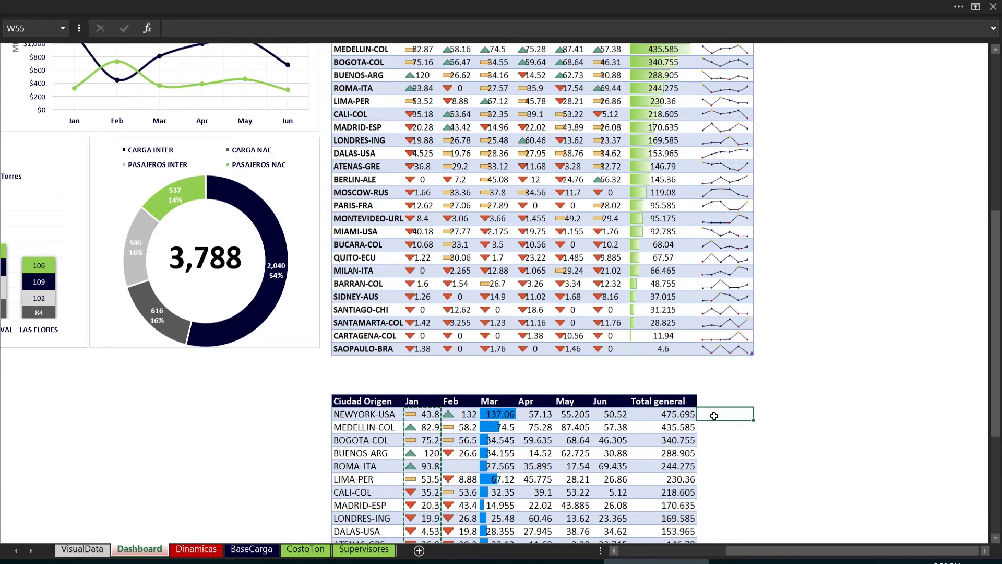
pyautogui.click(711, 400)
pyautogui.write('Linea de tende')
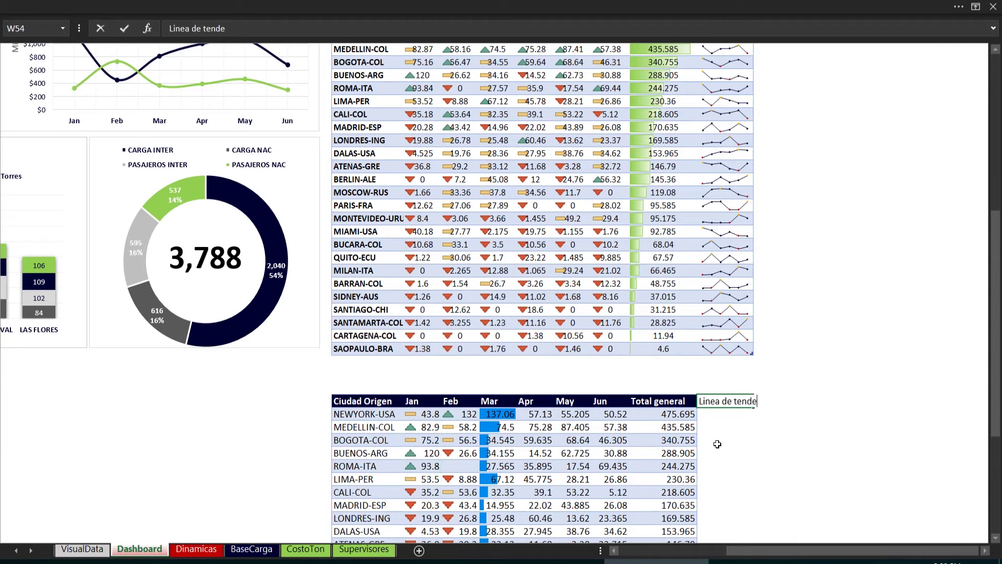
pyautogui.write('ncia')
pyautogui.press('Return')
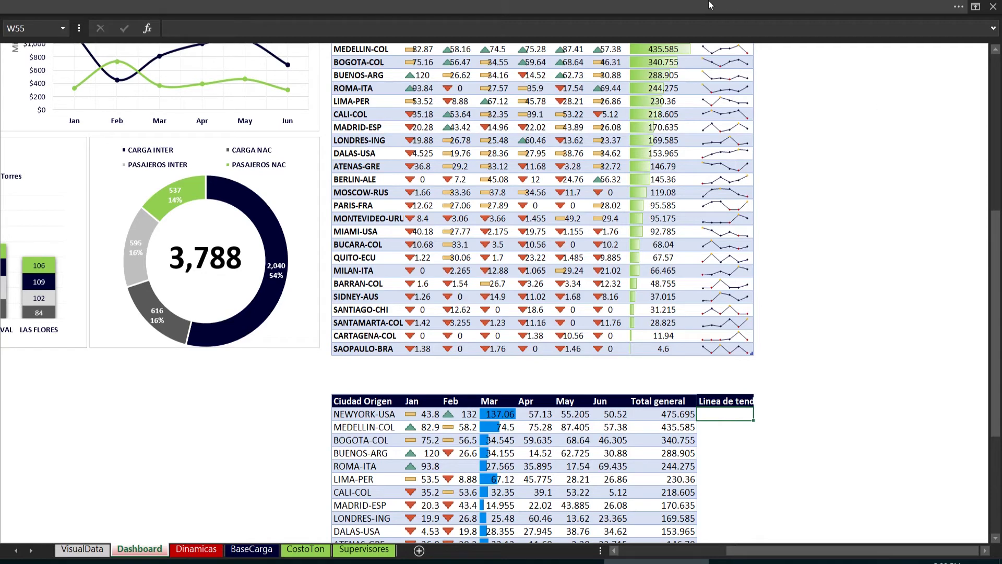
pyautogui.click(654, 5)
pyautogui.click(108, 34)
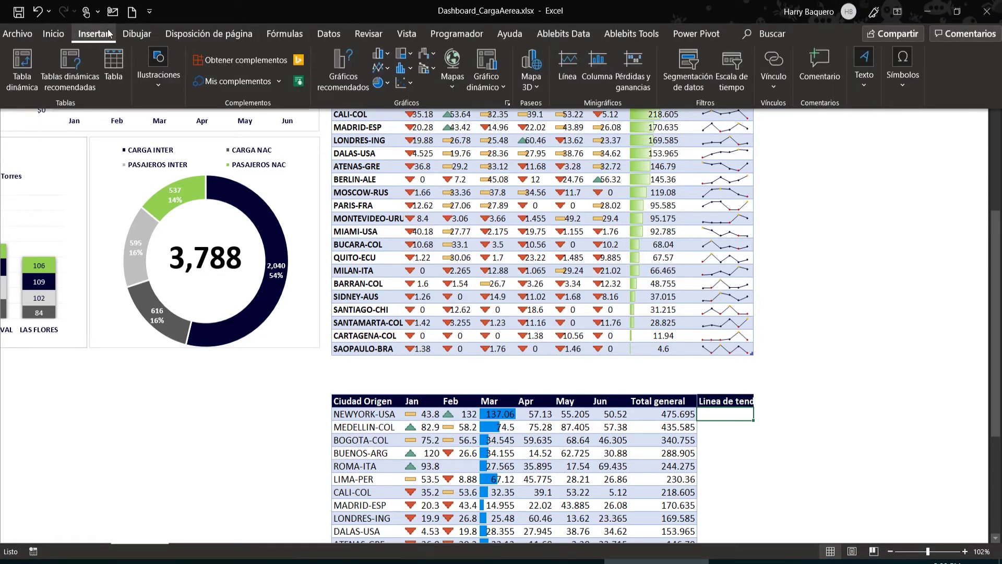
pyautogui.click(564, 61)
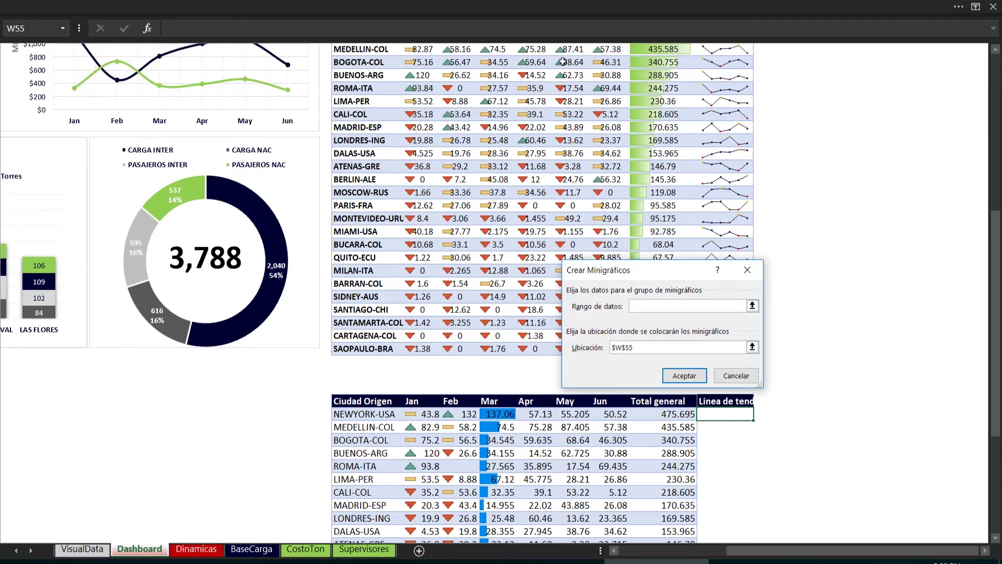
pyautogui.click(735, 376)
# Step: Set the ribbon display to always show both tabs and commands
pyautogui.click(184, 5)
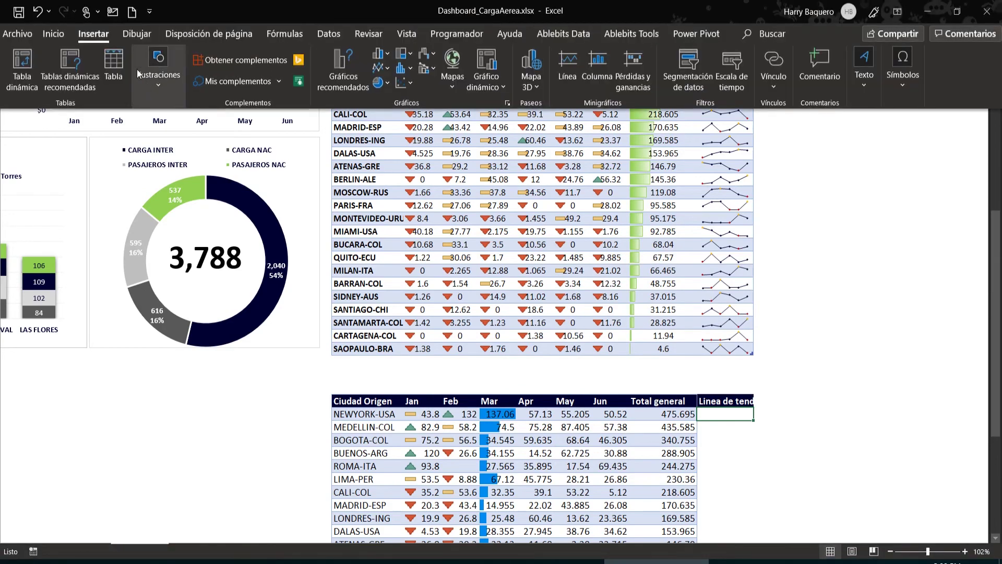
pyautogui.click(897, 11)
pyautogui.click(877, 128)
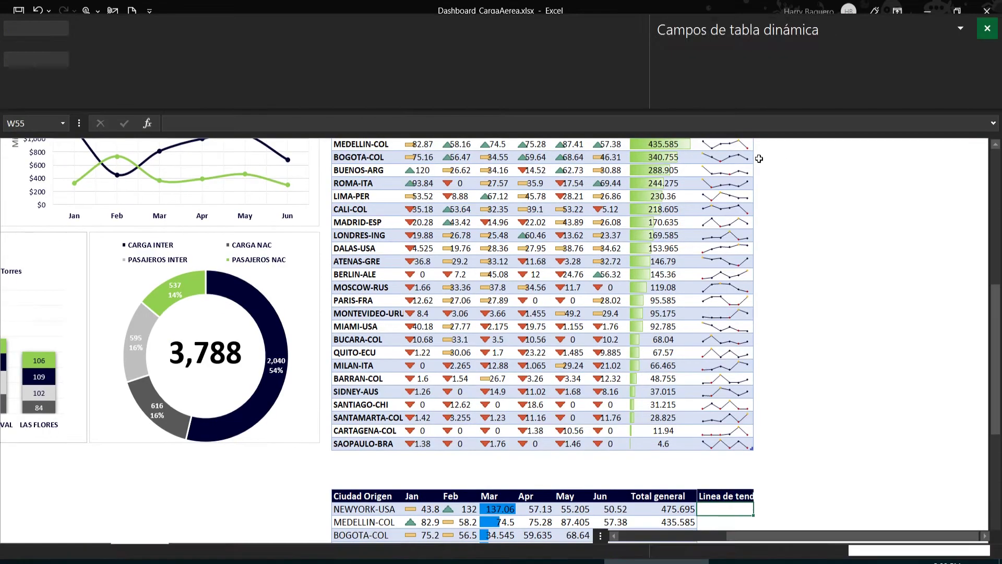
# Step: Insert a line sparkline in W55 from P55:U55 and fill it down the Linea de tendencia column through the SAOPAULO-BRA row
pyautogui.scroll(-2, 699, 389)
pyautogui.scroll(-3, 700, 389)
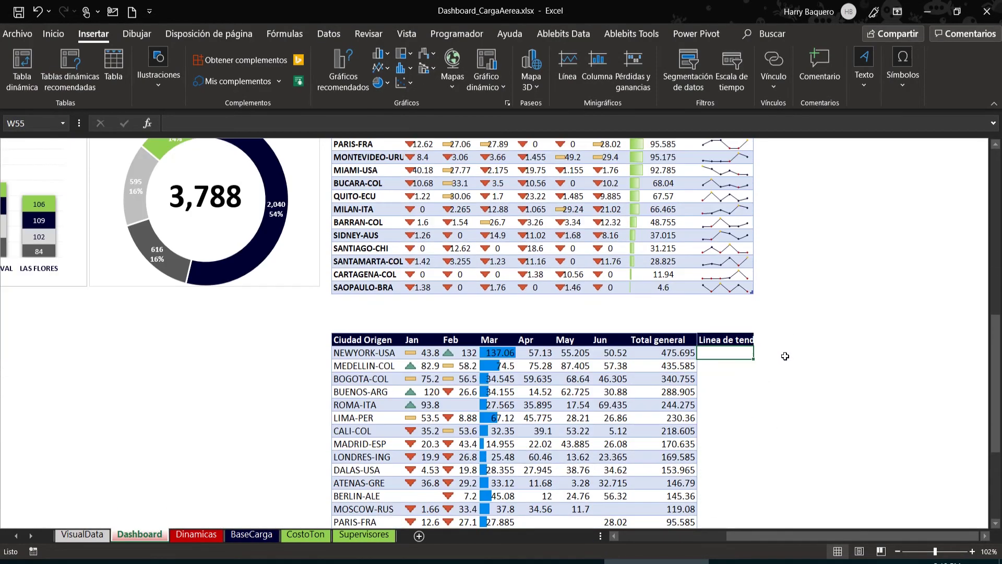
pyautogui.scroll(-2, 786, 365)
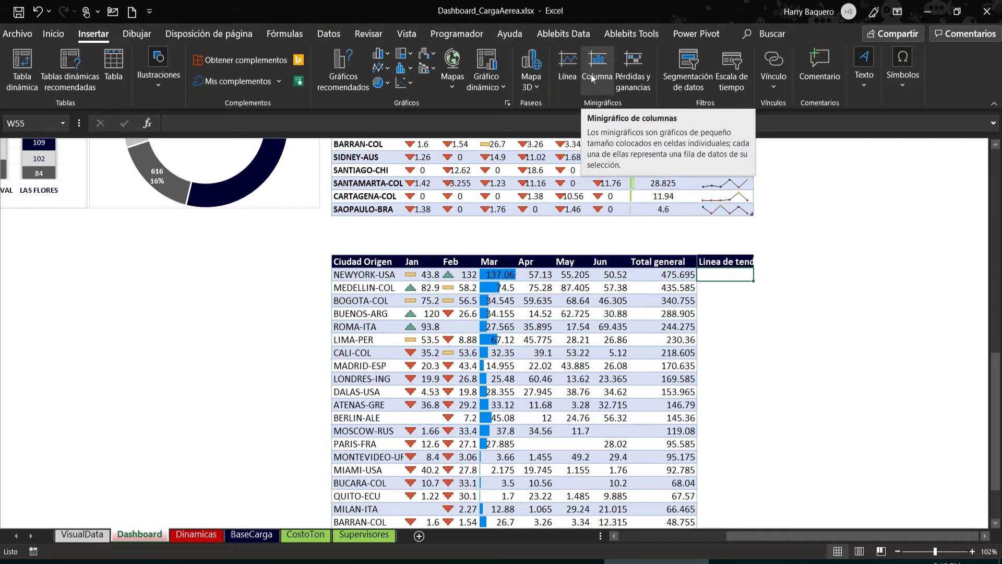
pyautogui.click(592, 78)
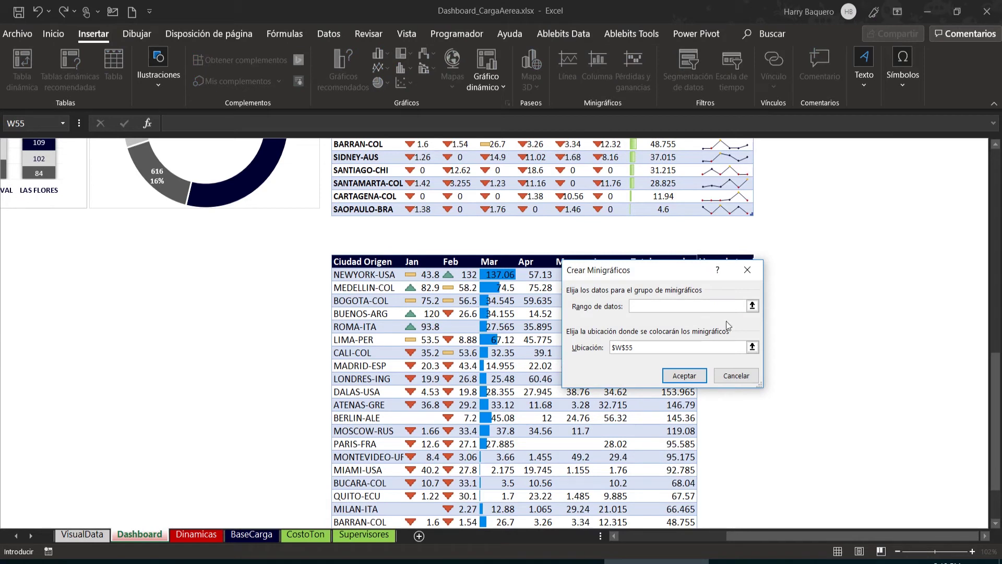
pyautogui.moveTo(681, 271); pyautogui.dragTo(781, 368)
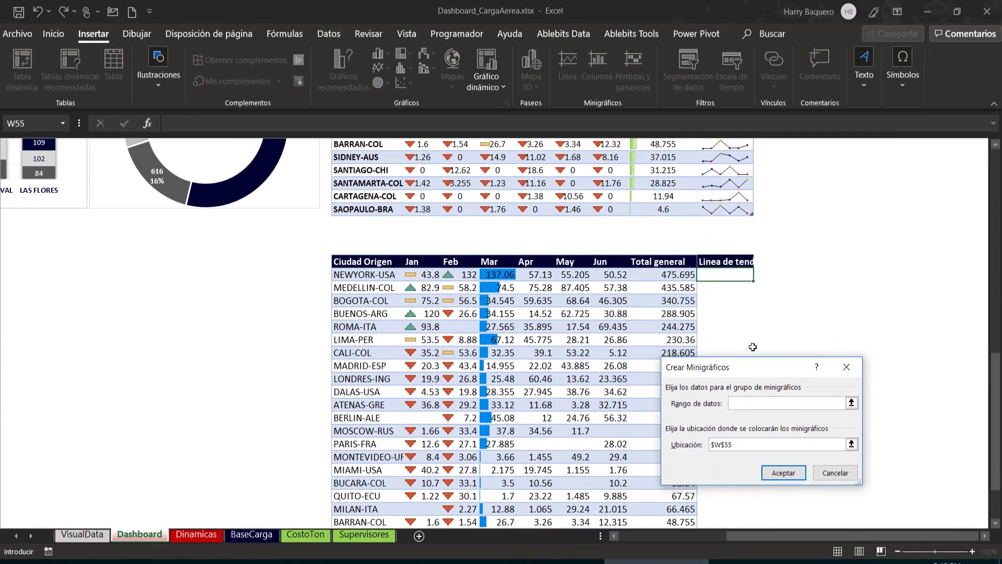
pyautogui.click(851, 402)
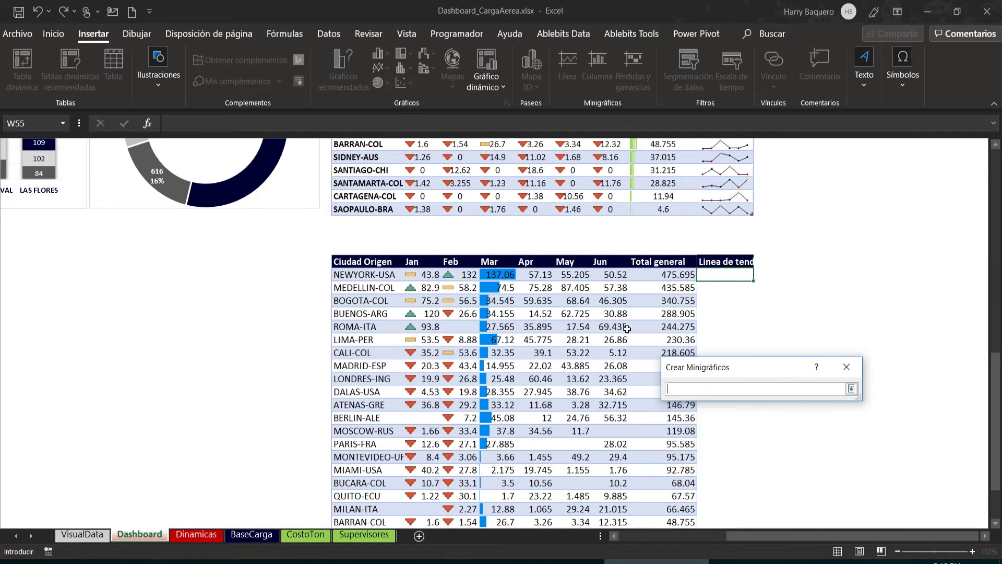
pyautogui.moveTo(424, 272); pyautogui.dragTo(608, 272)
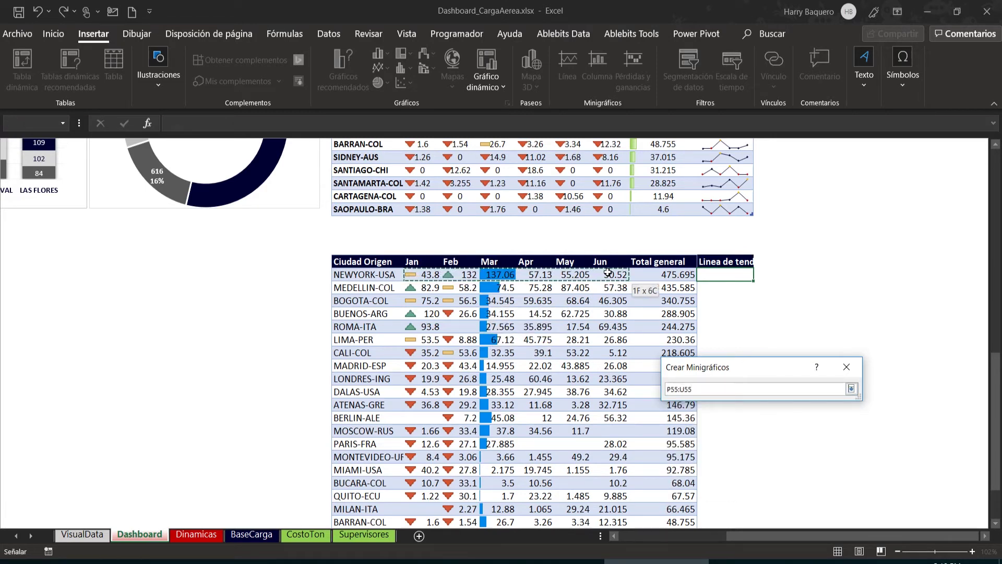
pyautogui.click(851, 389)
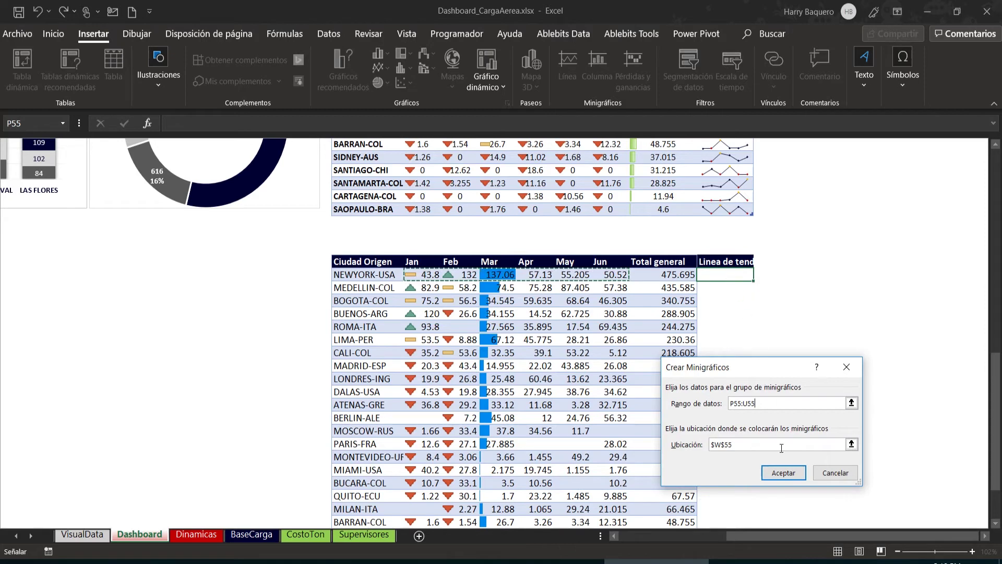
pyautogui.click(781, 472)
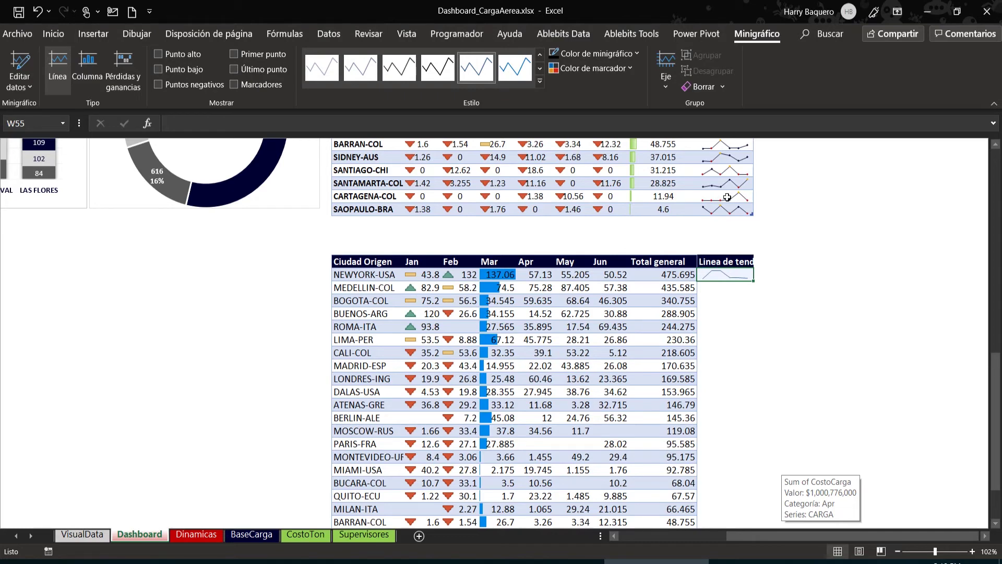
pyautogui.moveTo(752, 281); pyautogui.dragTo(755, 499)
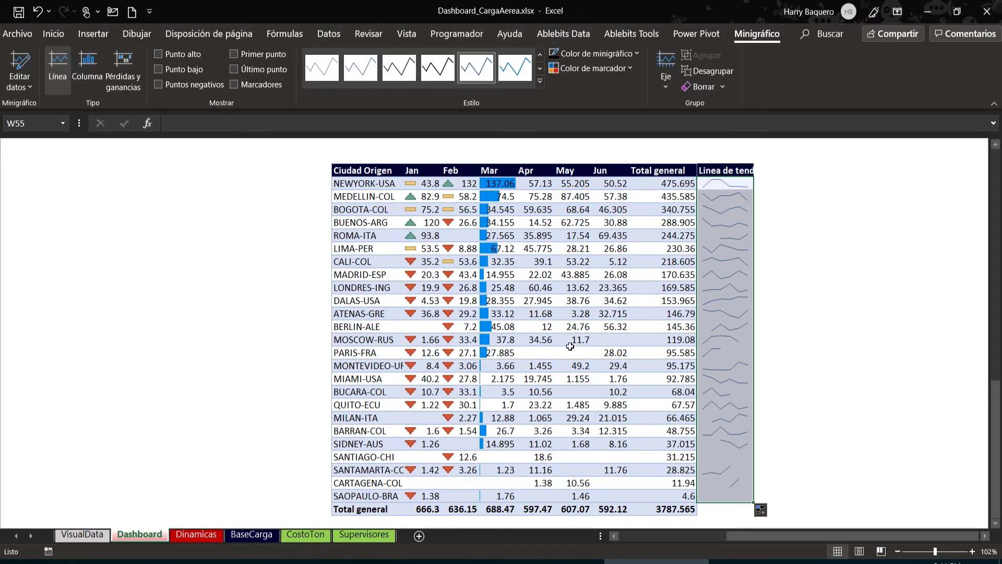
# Step: Color the lower range's sparkline high points light green and their markers dark red
pyautogui.scroll(4, 681, 346)
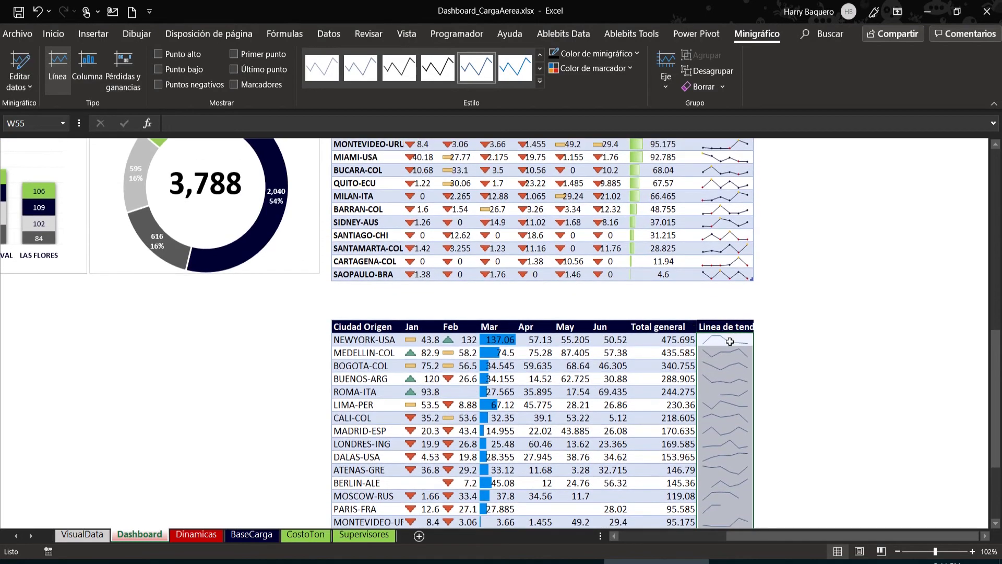
pyautogui.click(729, 342)
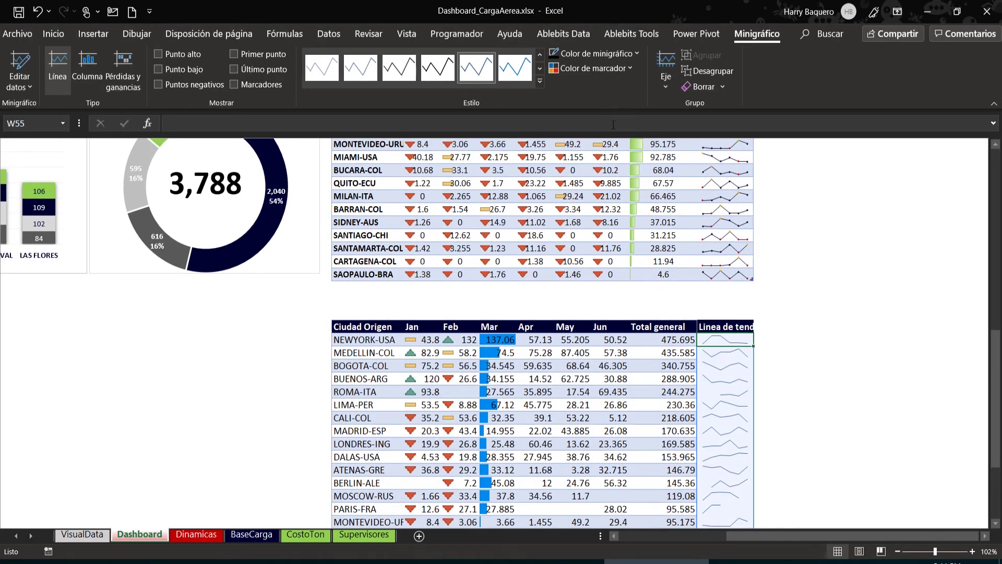
pyautogui.click(629, 68)
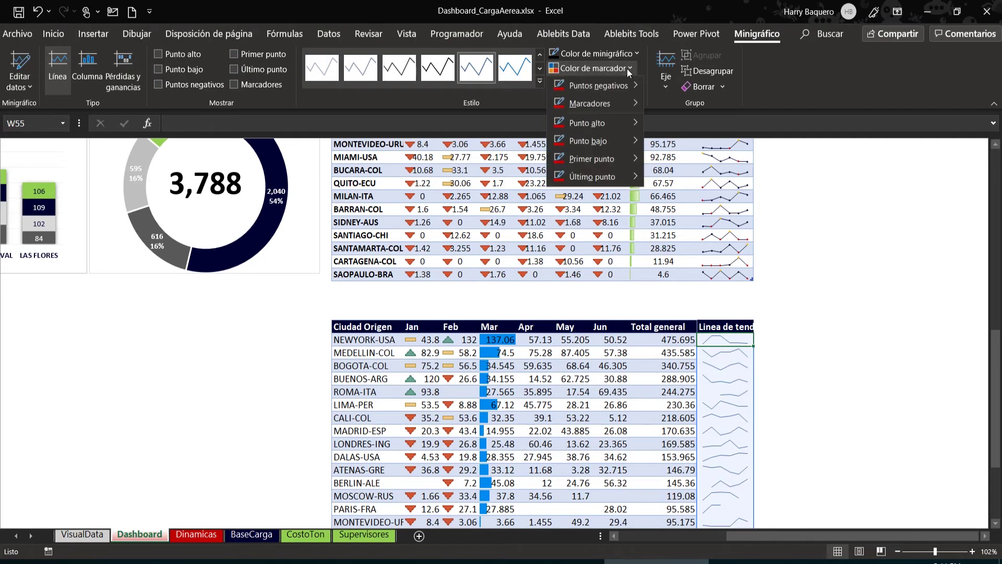
pyautogui.moveTo(616, 124)
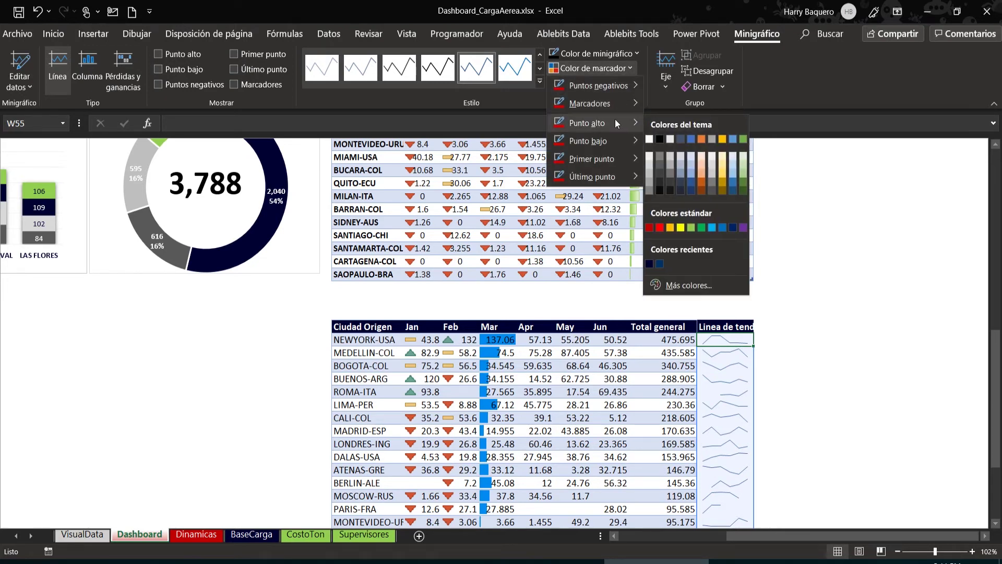
pyautogui.click(691, 228)
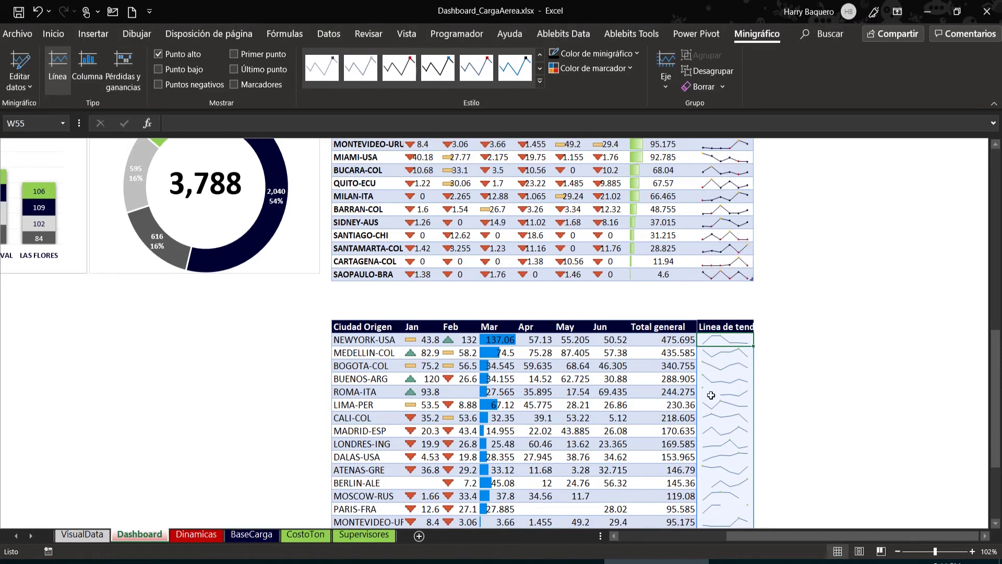
pyautogui.click(612, 67)
pyautogui.moveTo(608, 101)
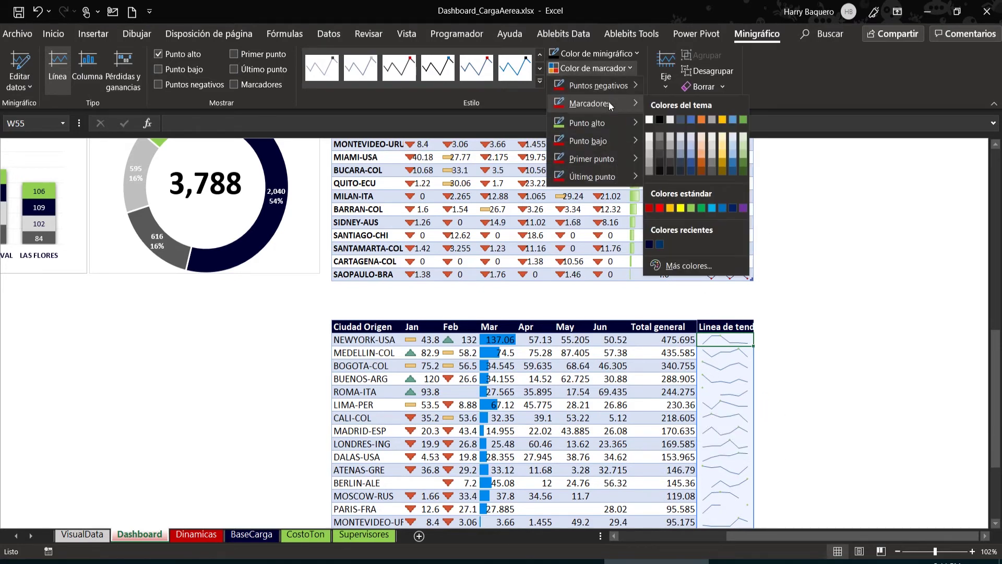
pyautogui.click(649, 208)
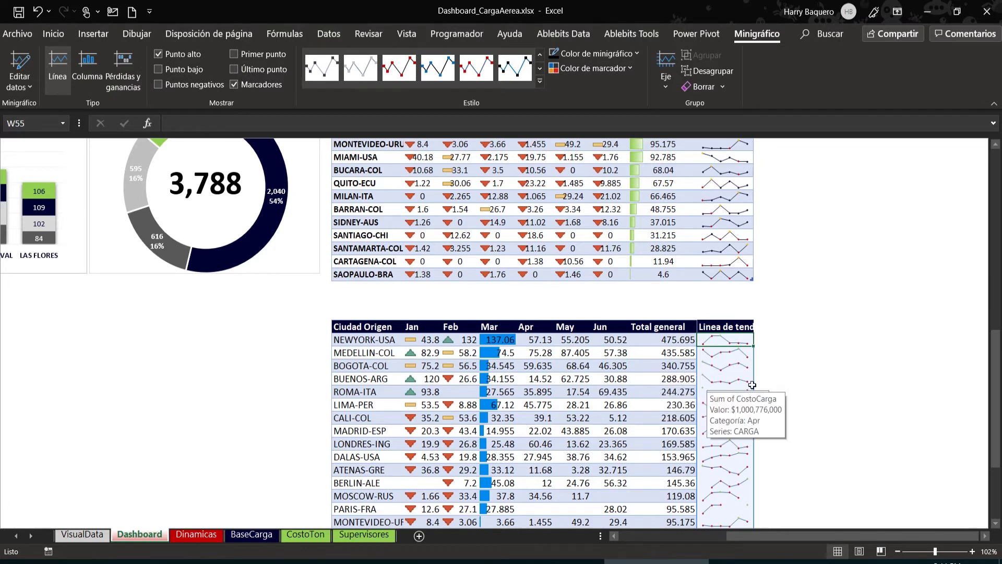
# Step: Set the line color of the Linea de tendencia sparklines to the recently used dark navy
pyautogui.click(607, 68)
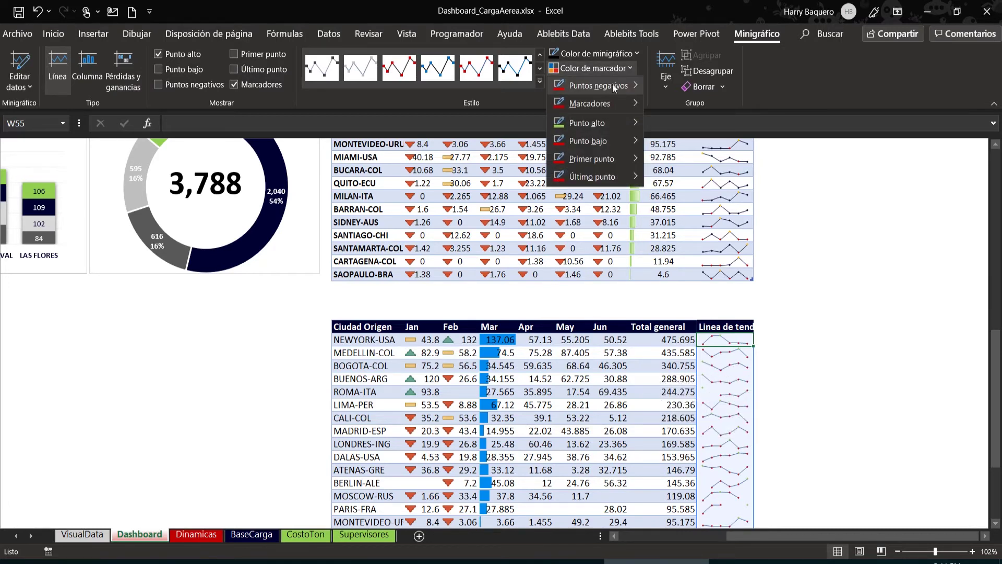
pyautogui.moveTo(603, 163)
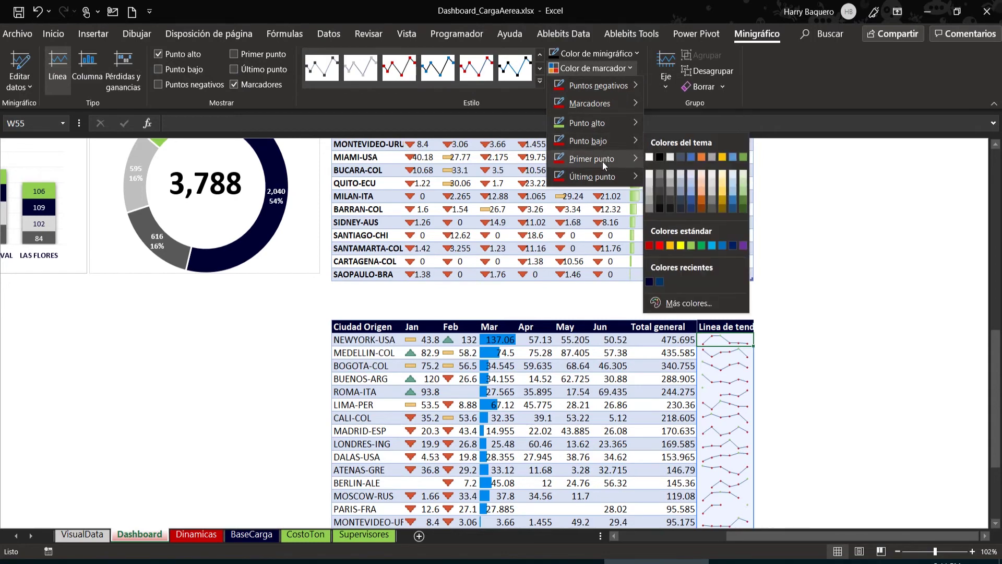
pyautogui.click(619, 56)
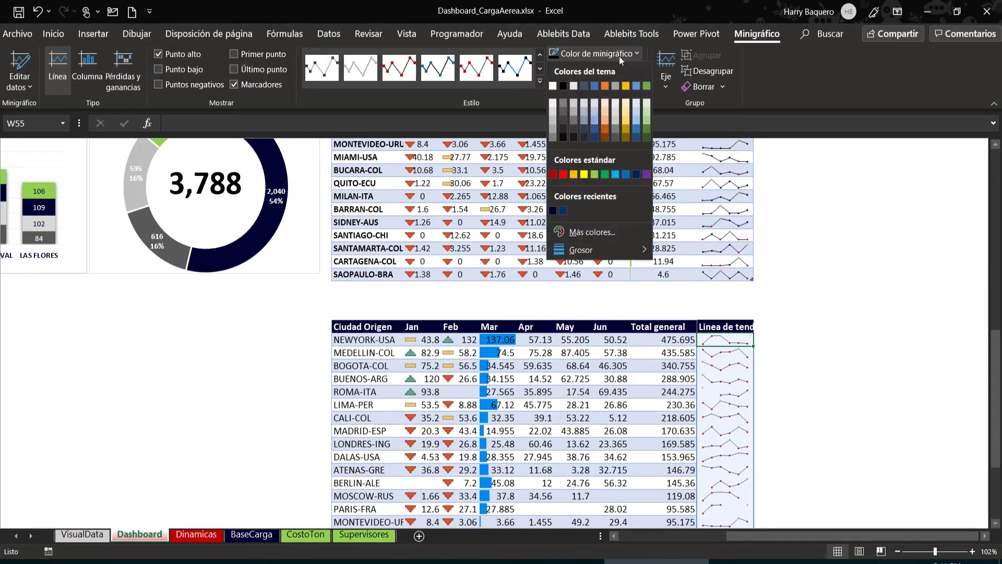
pyautogui.click(553, 210)
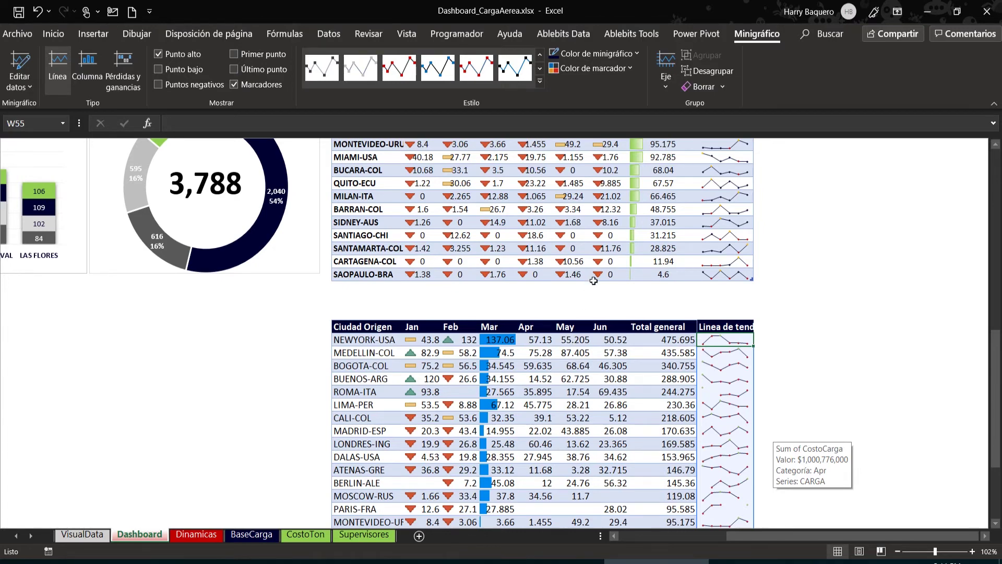
# Step: Set the ribbon to hide automatically and turn off the formula bar
pyautogui.scroll(7, 593, 279)
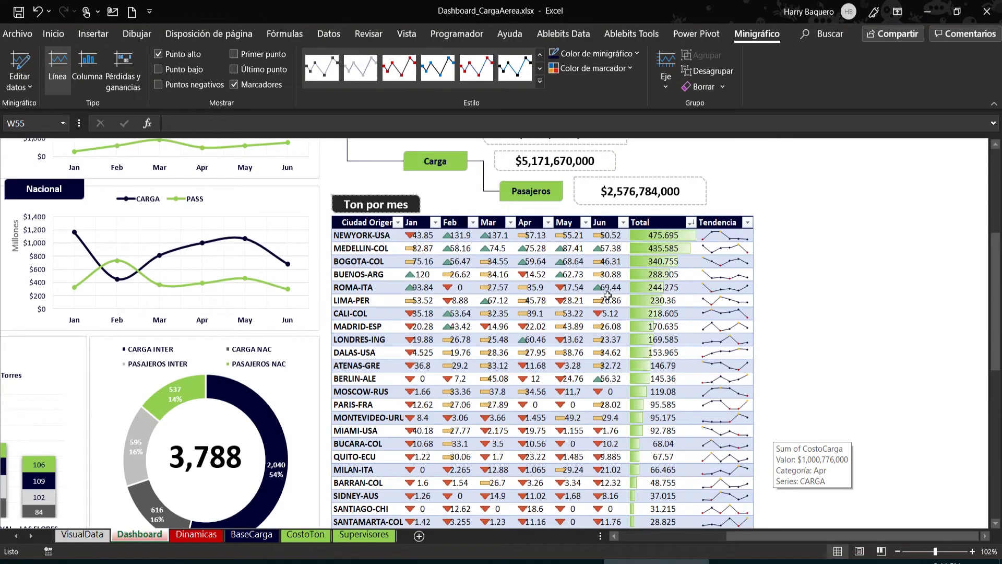
pyautogui.click(897, 11)
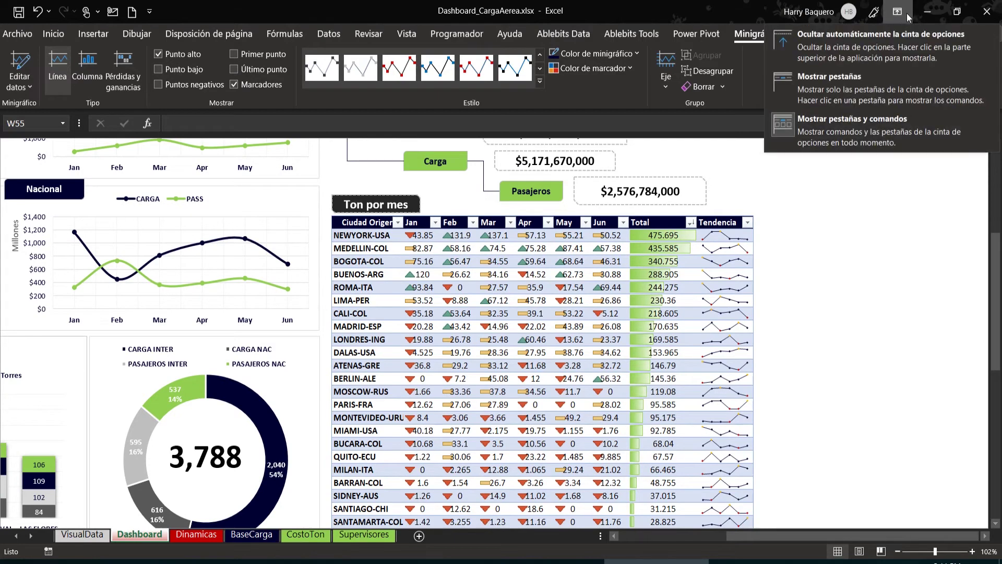
pyautogui.click(881, 48)
pyautogui.click(489, 11)
pyautogui.click(403, 34)
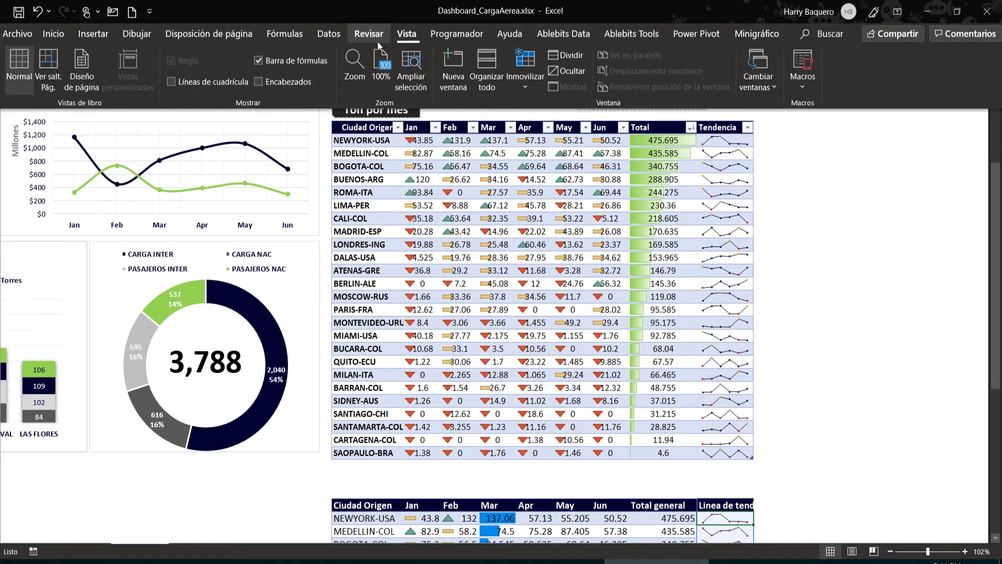
pyautogui.click(286, 65)
pyautogui.click(890, 134)
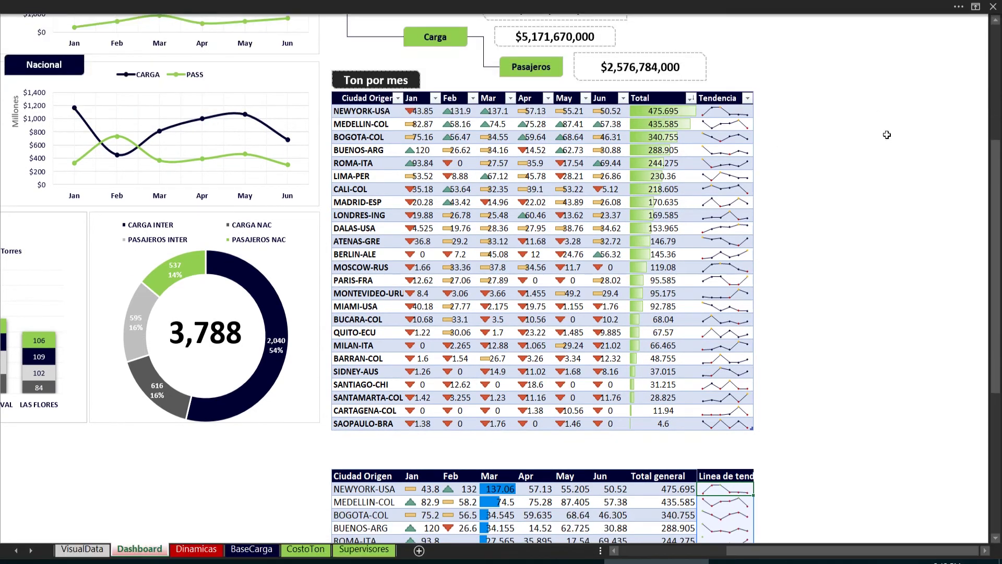
# Step: Set the Dashboard sheet's zoom to 80% so the whole dashboard fits in view
pyautogui.scroll(3, 868, 164)
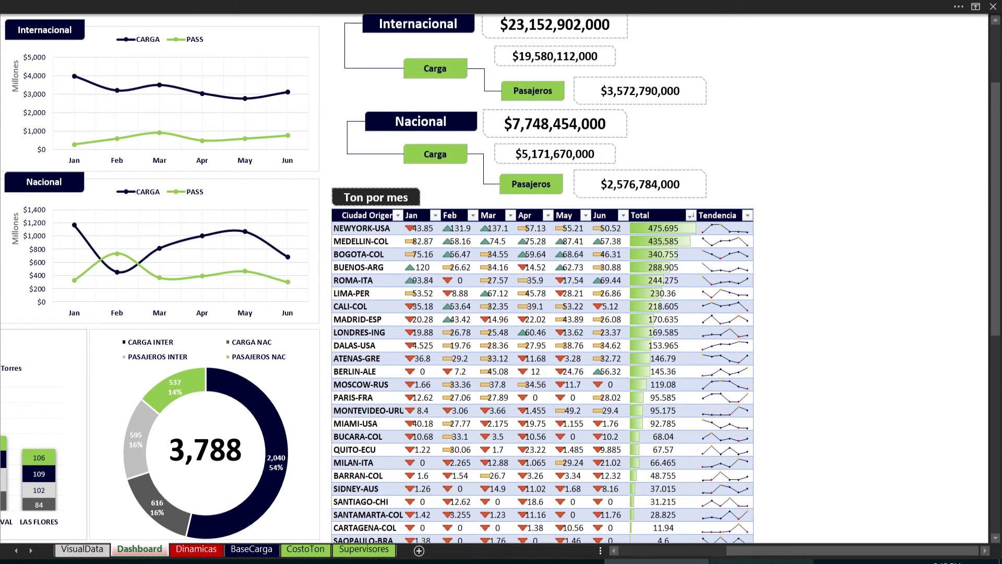
pyautogui.hscroll(-5, 778, 533)
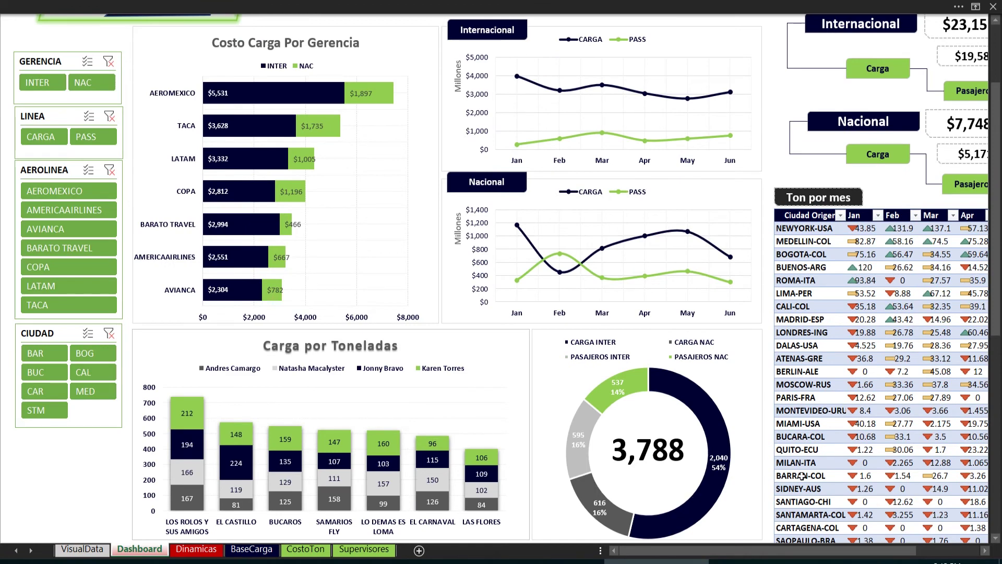
pyautogui.scroll(3, 836, 78)
pyautogui.click(797, 5)
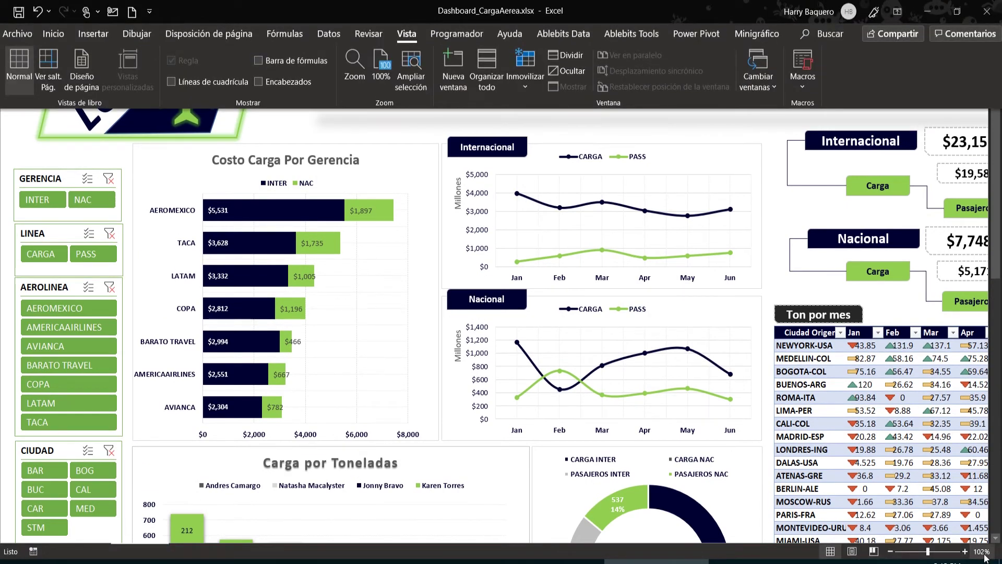
pyautogui.click(985, 555)
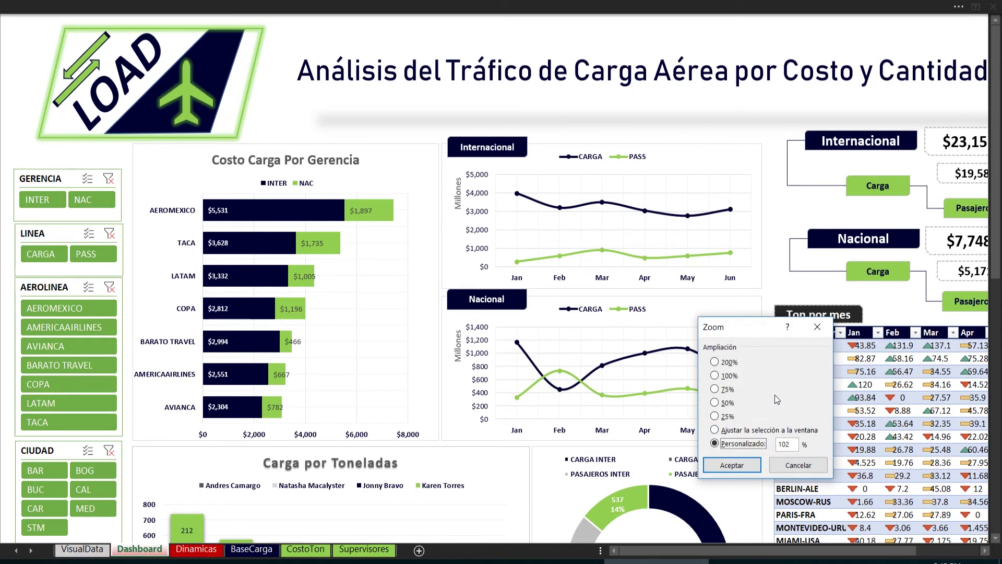
pyautogui.click(750, 443)
pyautogui.write('80')
pyautogui.press('Return')
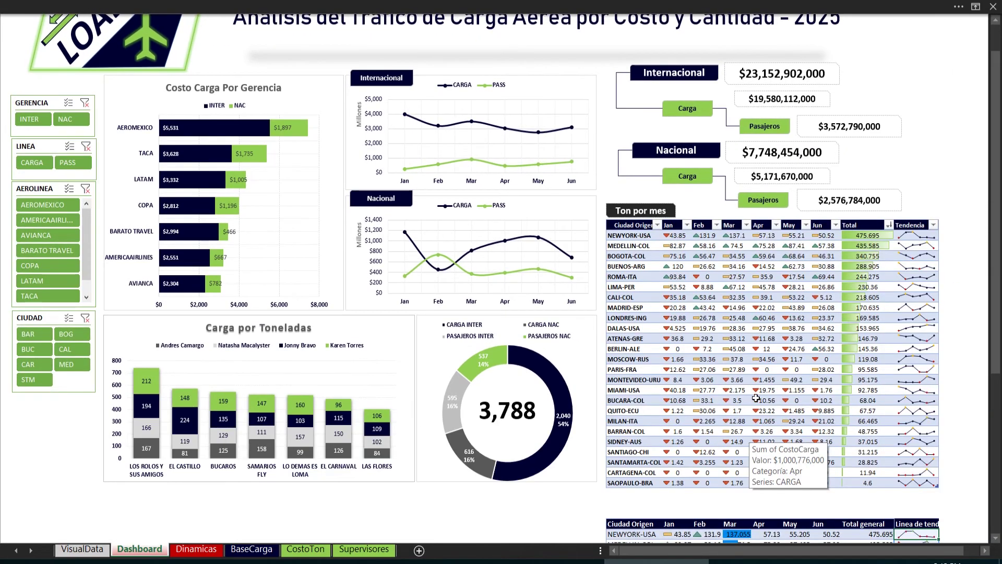
pyautogui.scroll(1, 756, 398)
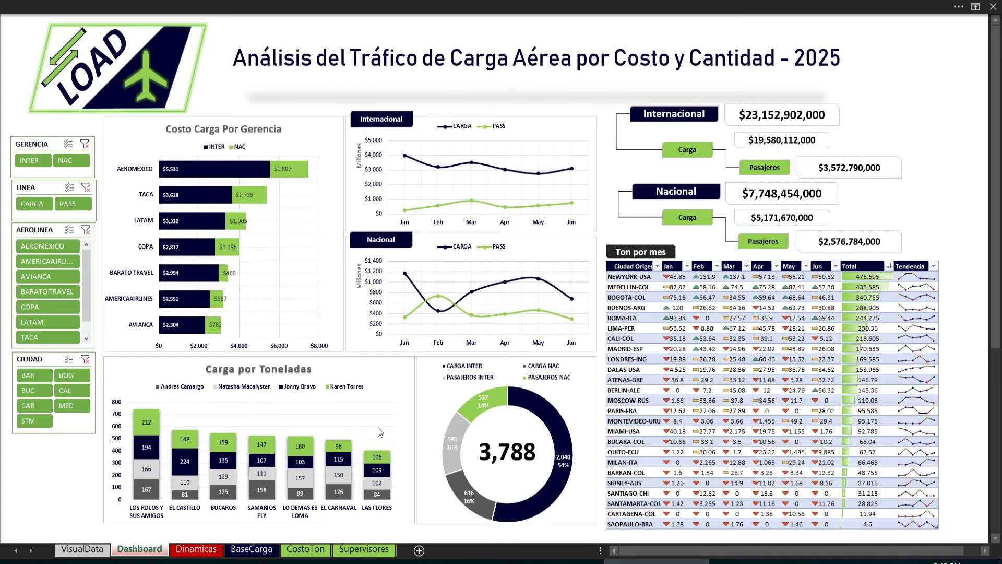
# Step: Check the dashboard's response to the AEROLINEA slicer with AMERICAAIRLINES, BARATO TRAVEL and TACA in turn, and clear that filter
pyautogui.click(53, 265)
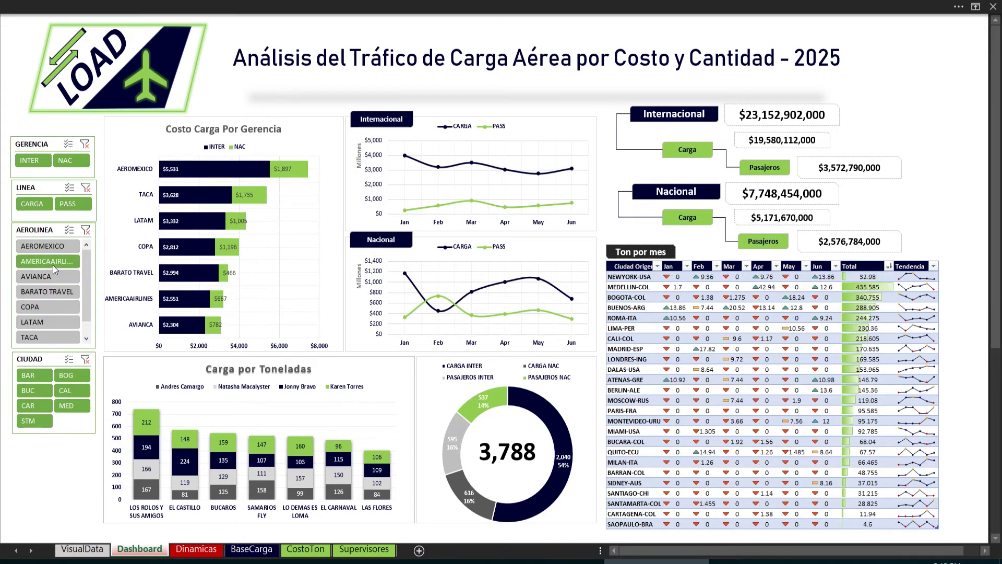
pyautogui.click(57, 289)
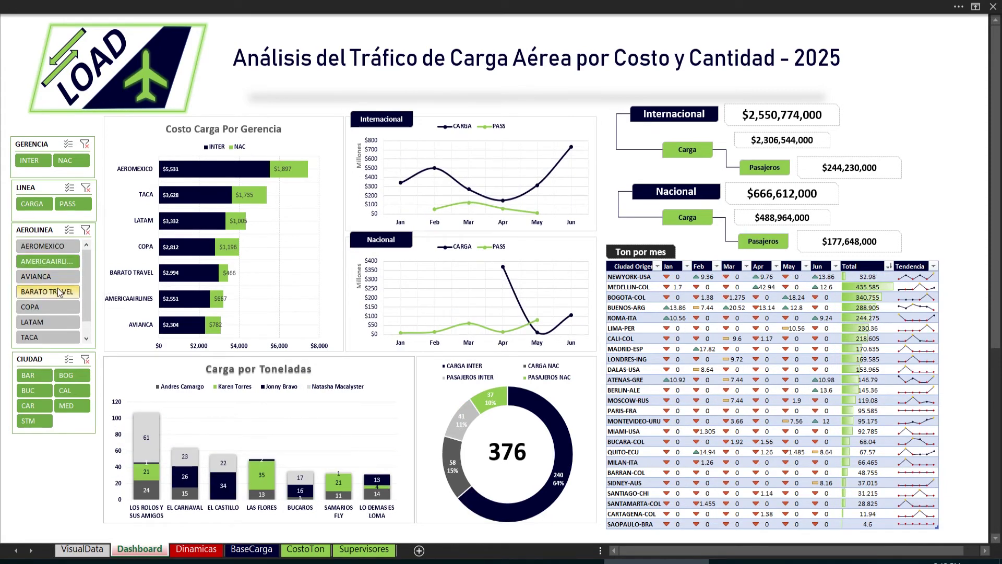
pyautogui.click(45, 337)
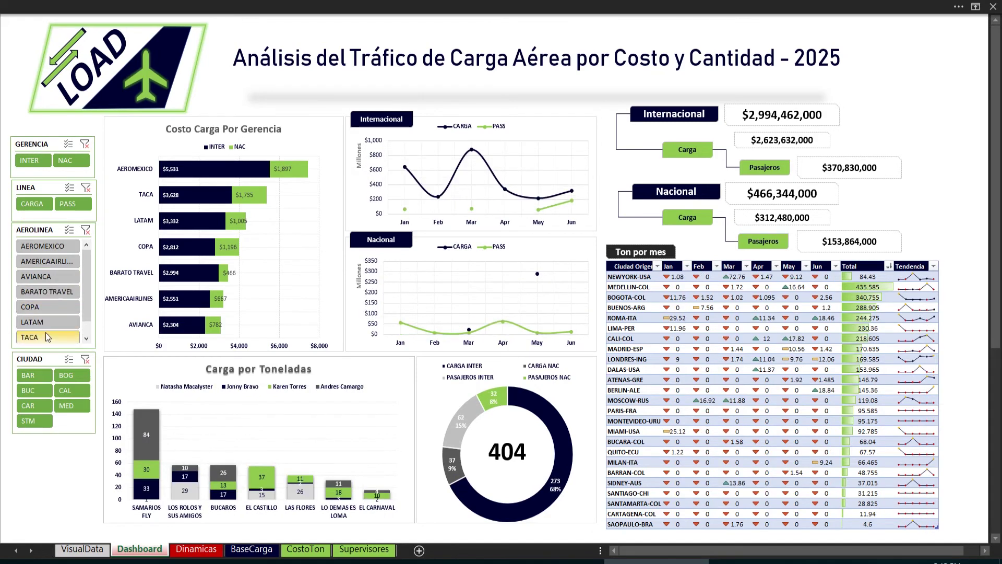
pyautogui.click(87, 231)
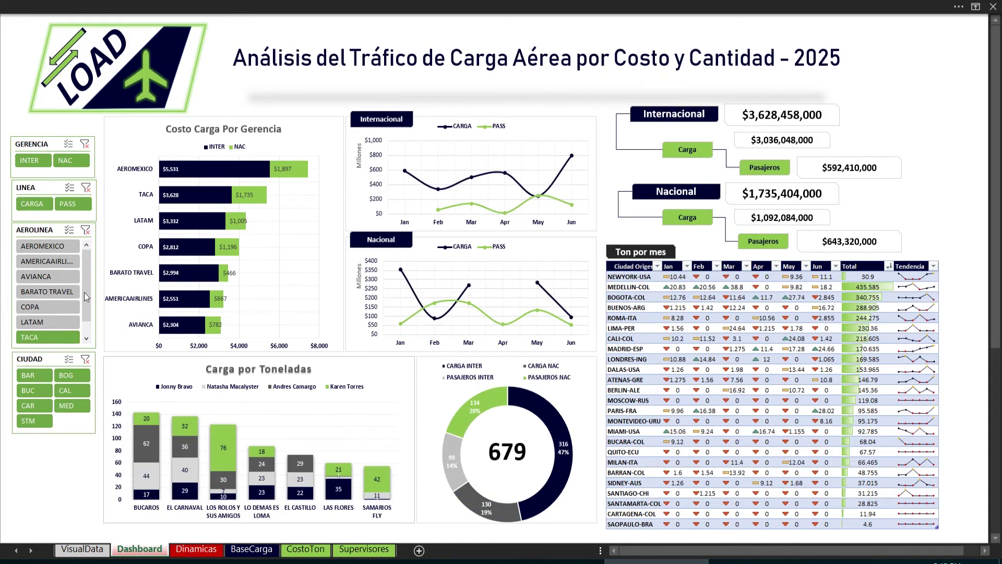
# Step: Filter the dashboard to CAL with the CIUDAD slicer
pyautogui.click(71, 387)
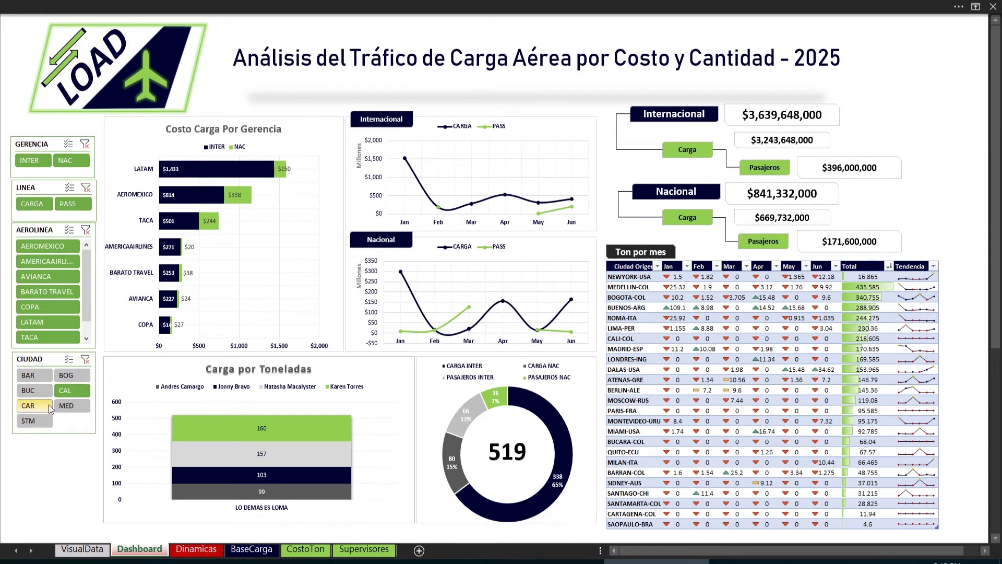
# Step: Check the dashboard's response to COPA in the AEROLINEA slicer and BUC in the CIUDAD slicer, and clear all slicer filters
pyautogui.click(85, 360)
pyautogui.click(41, 304)
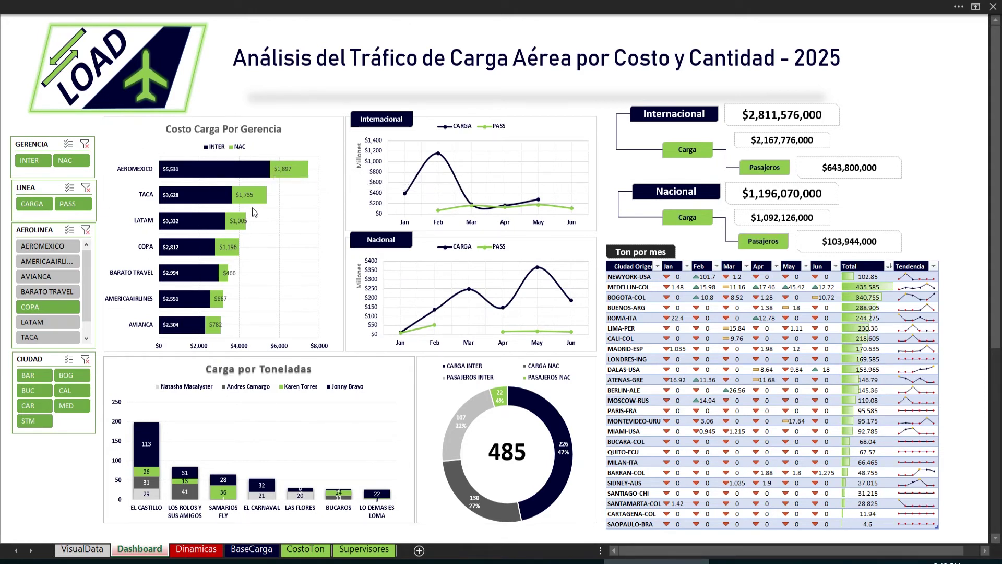
pyautogui.moveTo(236, 239)
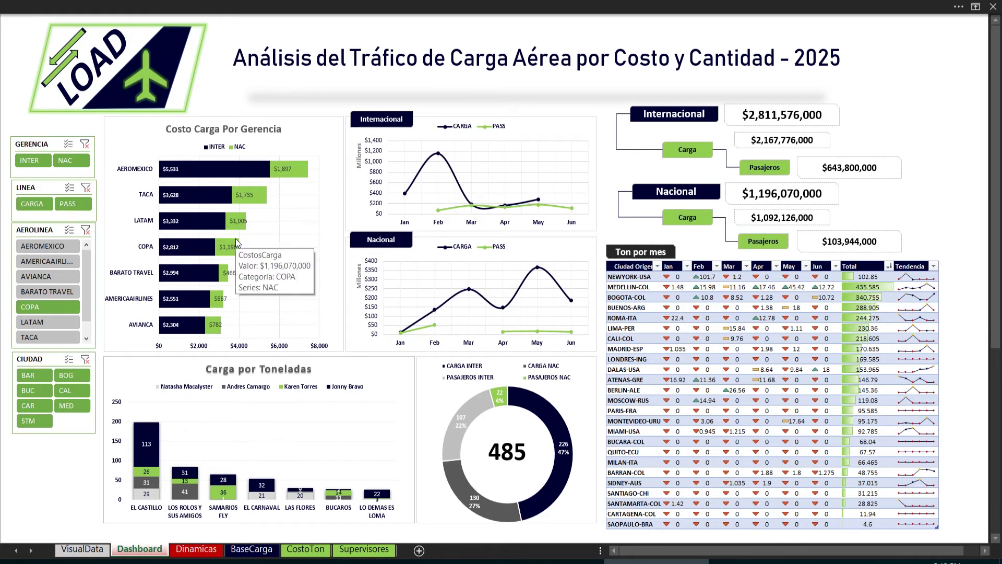
pyautogui.click(43, 391)
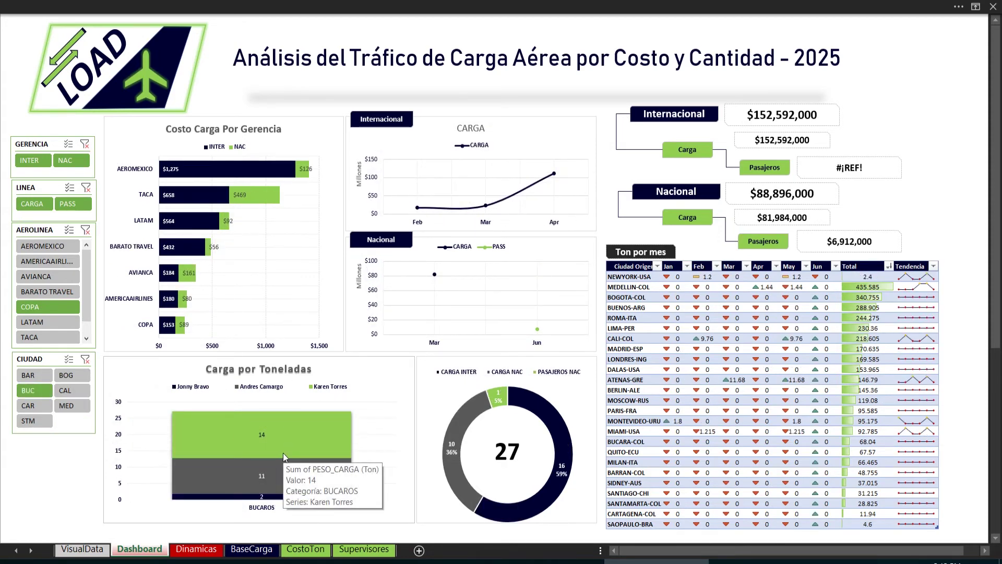
pyautogui.moveTo(246, 431)
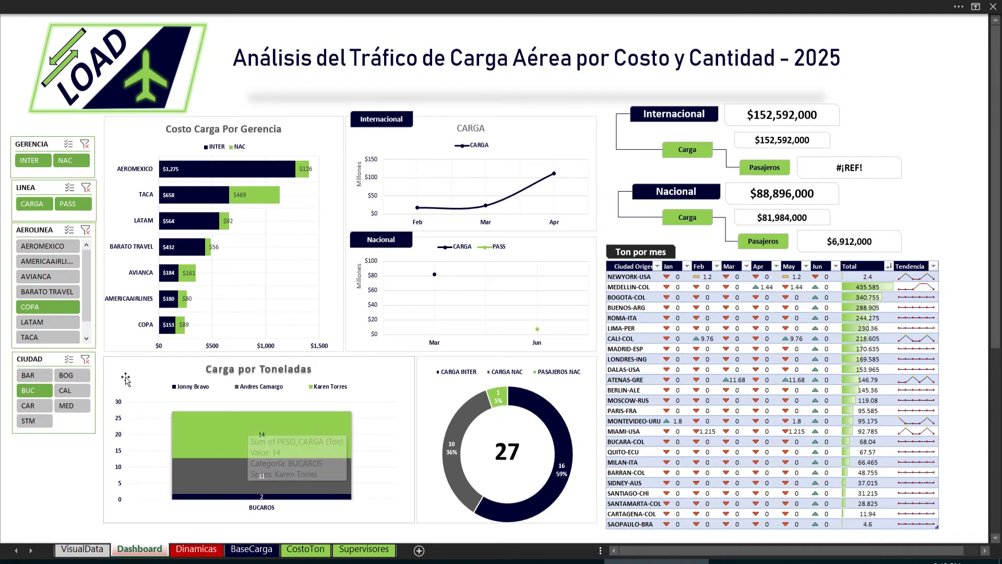
pyautogui.click(86, 359)
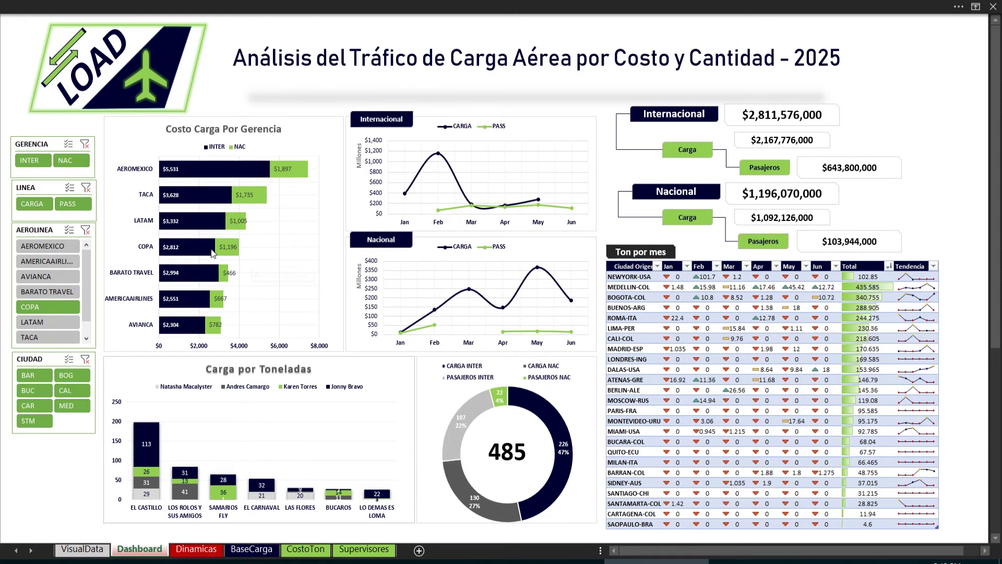
pyautogui.click(86, 230)
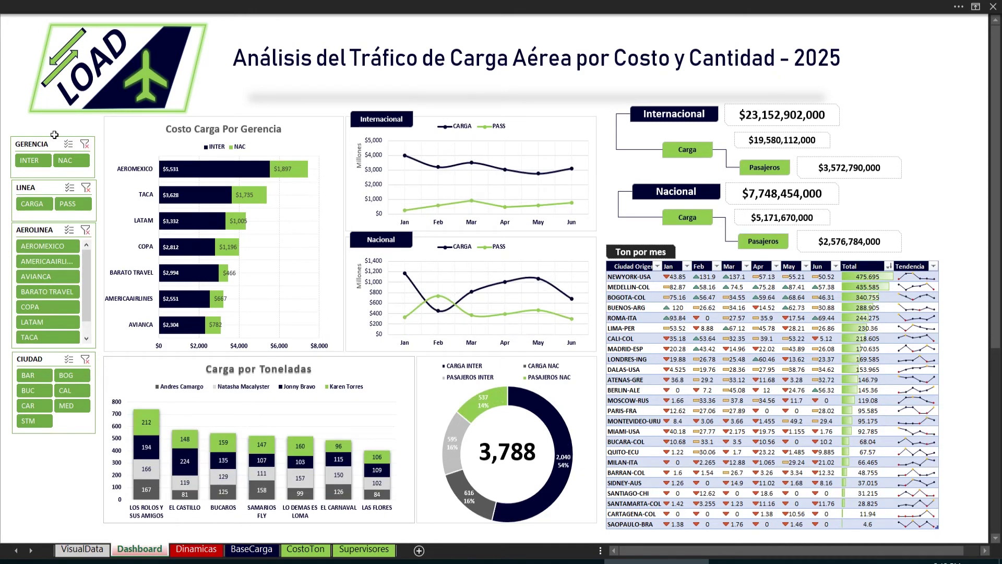
# Step: Try deleting the GERENCIA, LINEA, AEROLINEA and CIUDAD slicers together, and move them off the dashboard to the right of the Ton por mes table
pyautogui.click(53, 151)
pyautogui.keyDown('ctrl'); pyautogui.click(42, 190); pyautogui.keyUp('ctrl')
pyautogui.keyDown('ctrl'); pyautogui.click(41, 230); pyautogui.keyUp('ctrl')
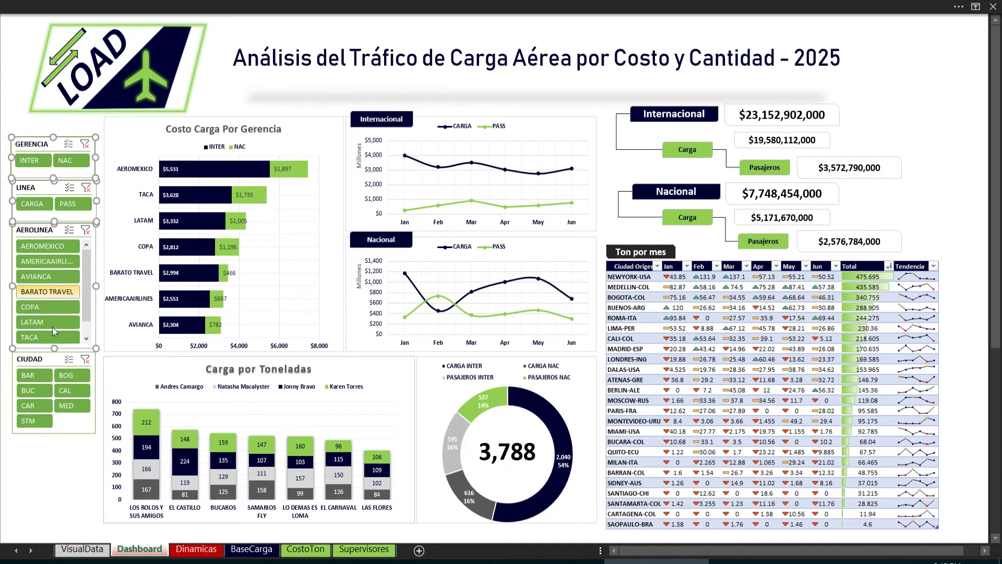
pyautogui.keyDown('ctrl'); pyautogui.click(44, 358); pyautogui.keyUp('ctrl')
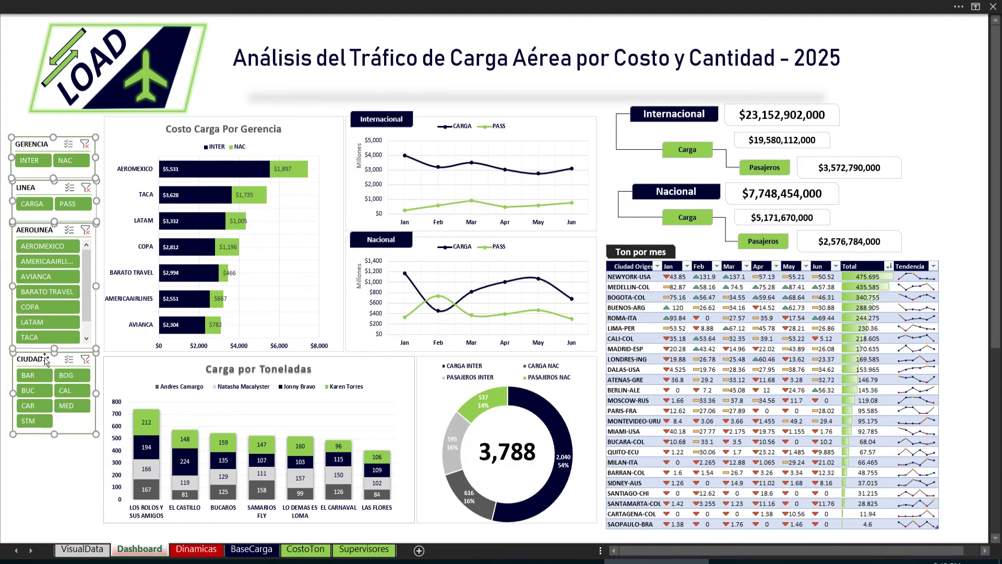
pyautogui.press('Delete')
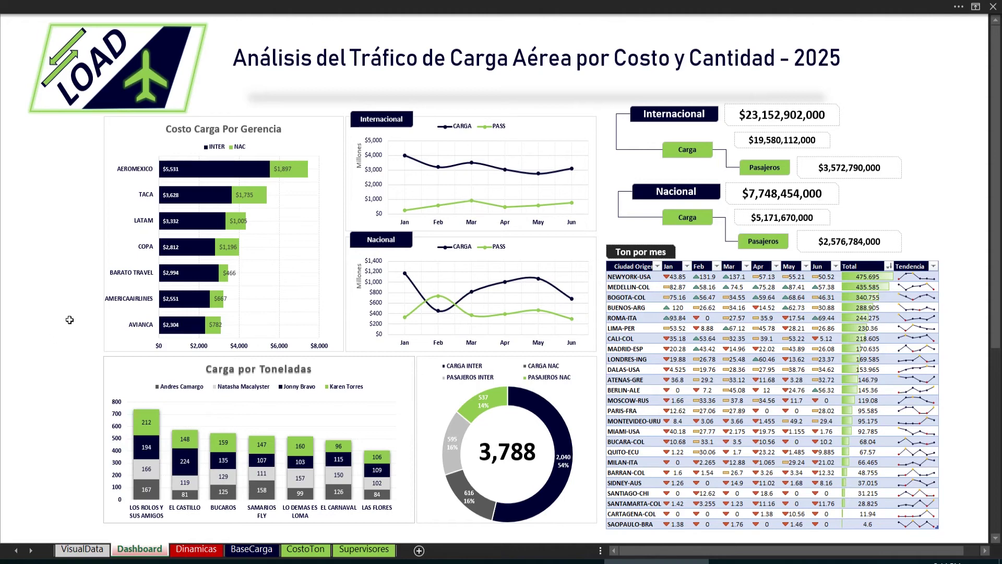
pyautogui.scroll(-5, 69, 320)
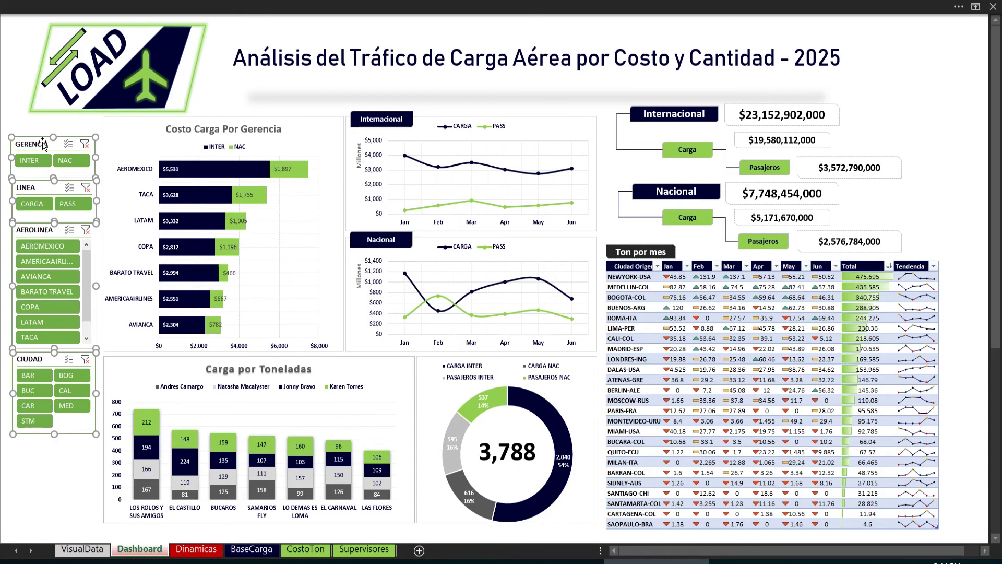
pyautogui.moveTo(43, 143); pyautogui.dragTo(924, 137)
pyautogui.moveTo(881, 553); pyautogui.dragTo(851, 552)
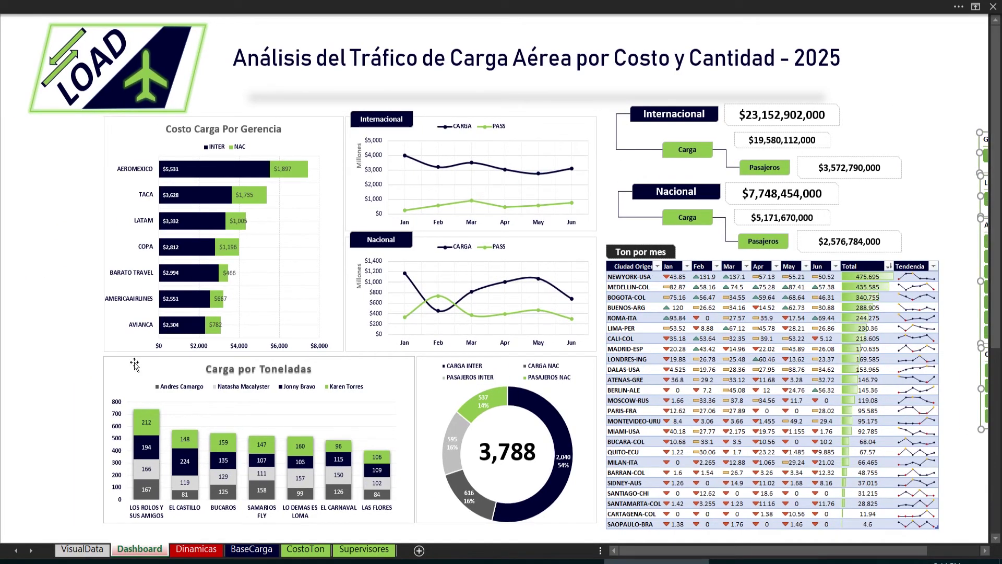
pyautogui.click(73, 226)
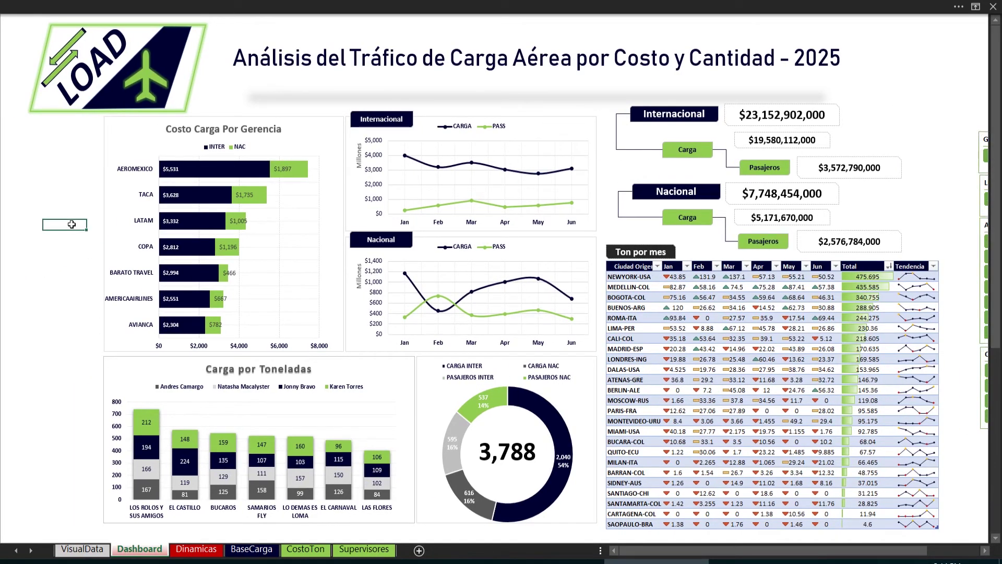
# Step: Insert a FECHA_DESCARGUE timeline for the Costo Carga Por Gerencia chart and place it over the Ton por mes table
pyautogui.click(330, 133)
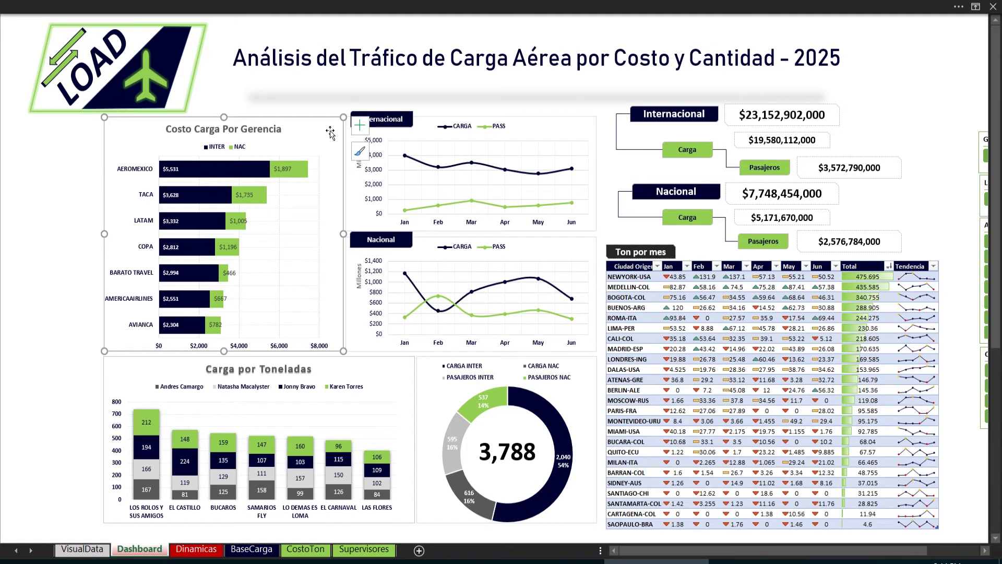
pyautogui.click(499, 5)
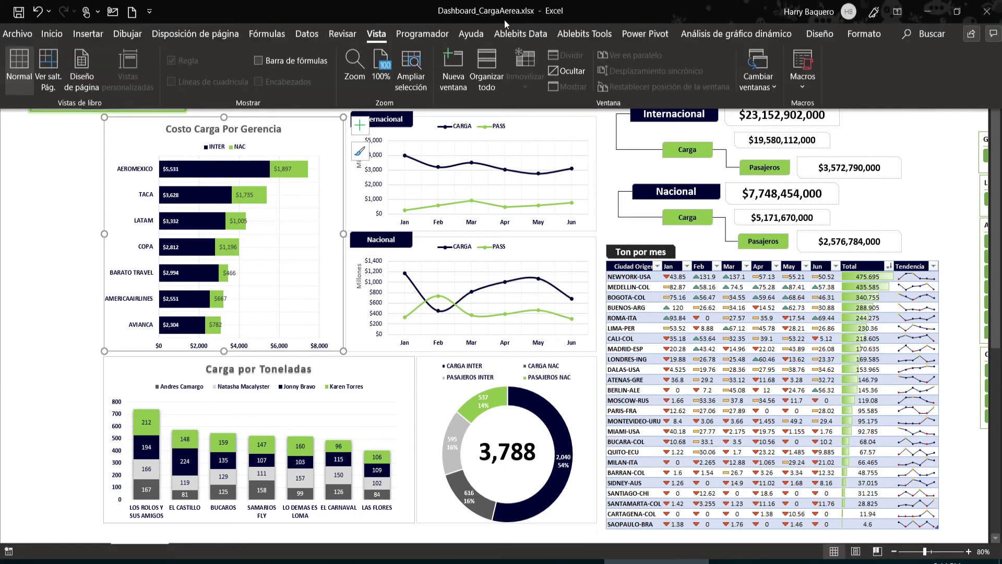
pyautogui.click(819, 33)
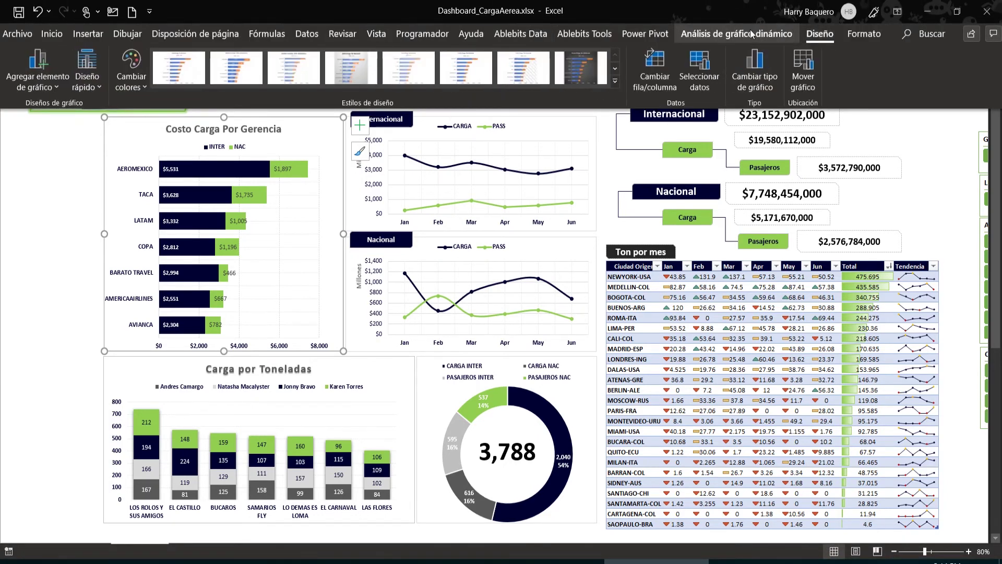
pyautogui.click(723, 37)
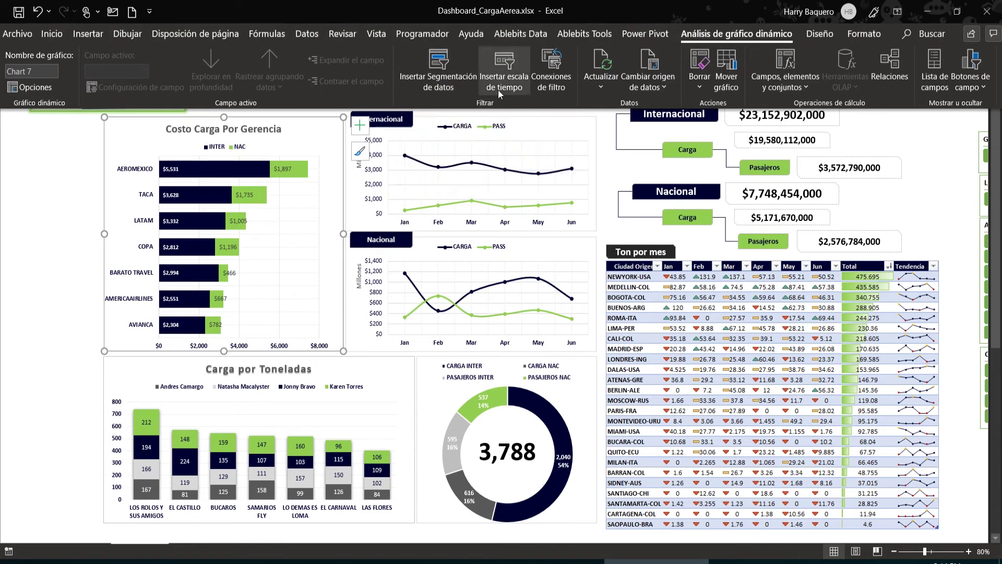
pyautogui.click(515, 72)
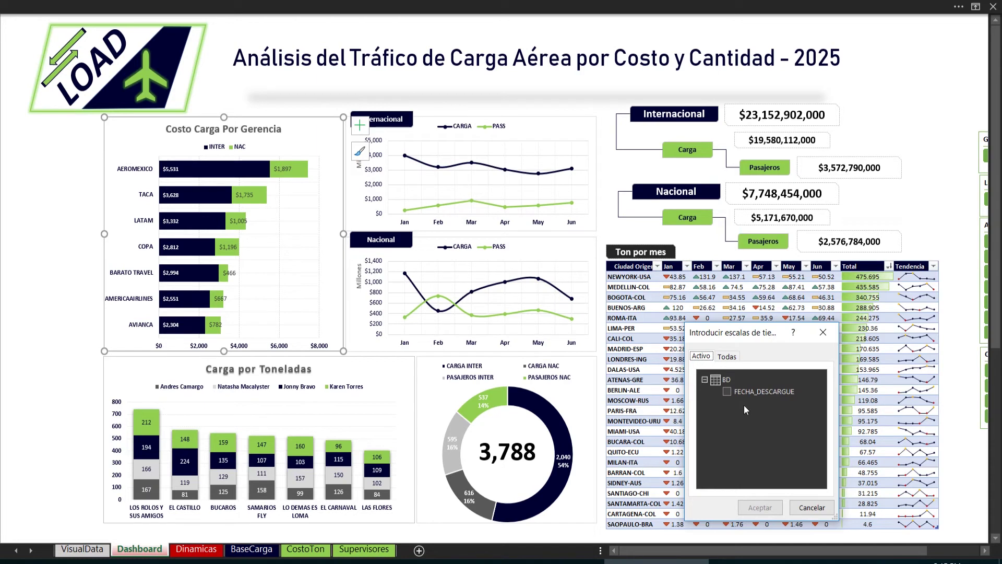
pyautogui.click(728, 392)
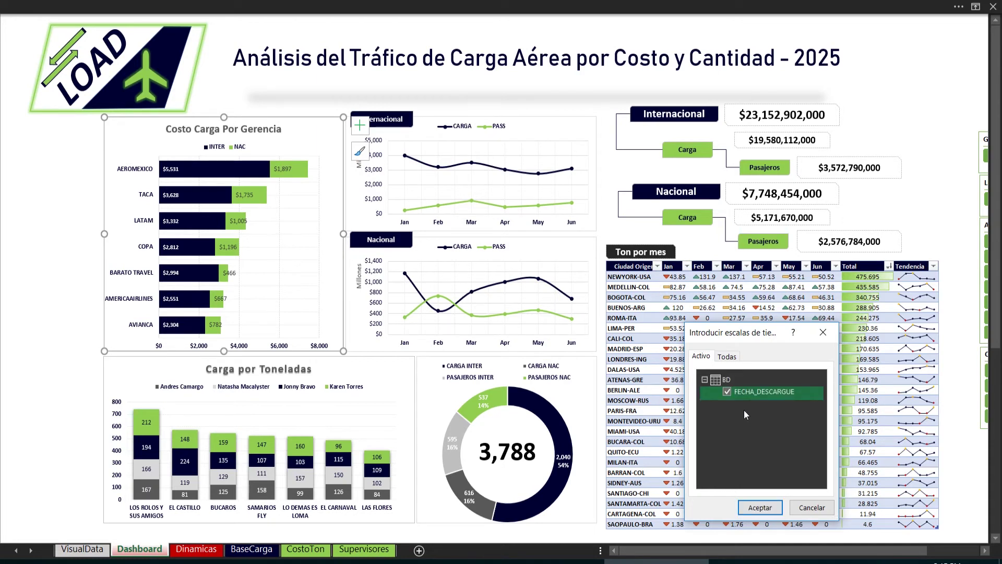
pyautogui.click(760, 508)
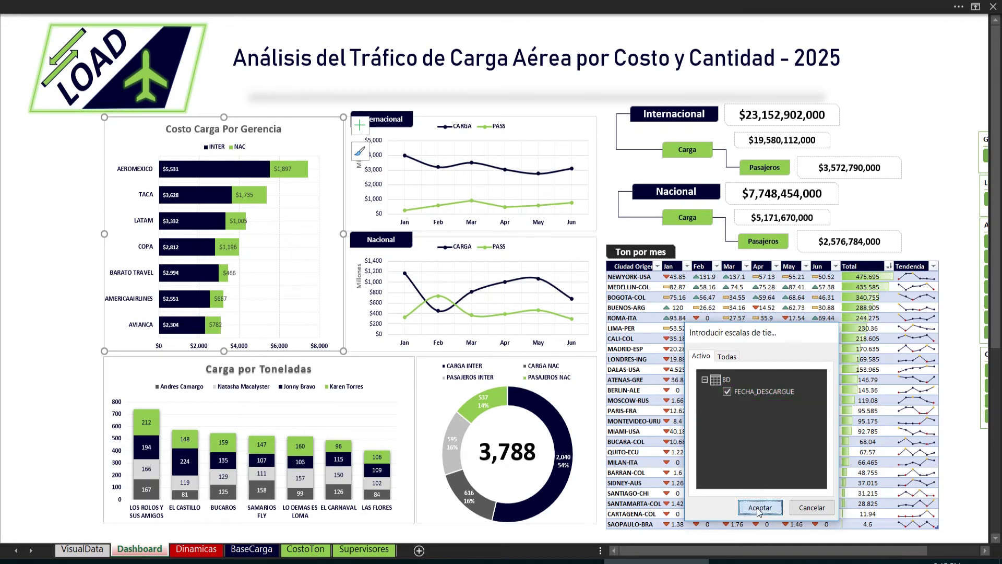
pyautogui.moveTo(508, 249); pyautogui.dragTo(781, 302)
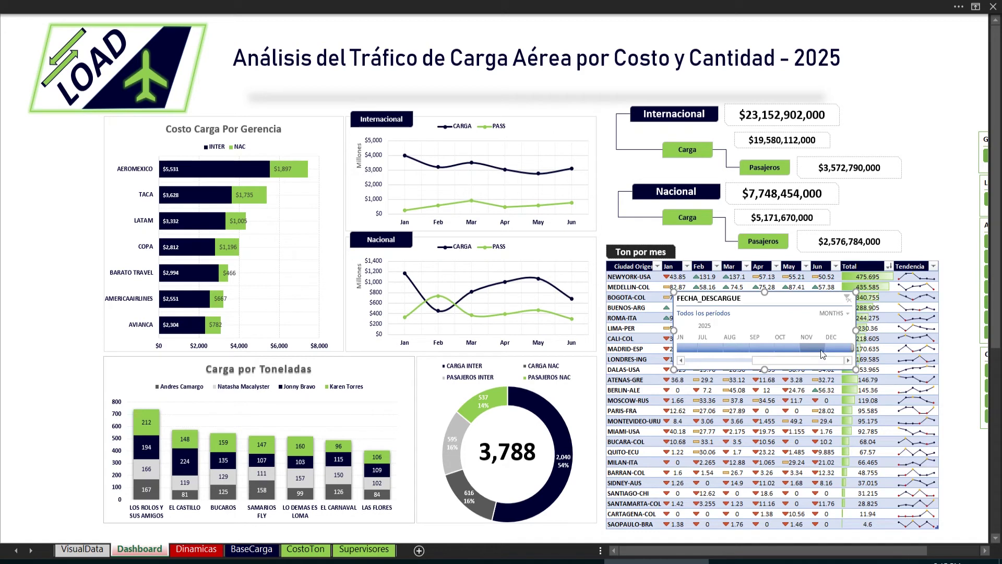
# Step: Test the FECHA_DESCARGUE timeline with July, May and March 2025, and delete the timeline after clearing its filter
pyautogui.click(715, 349)
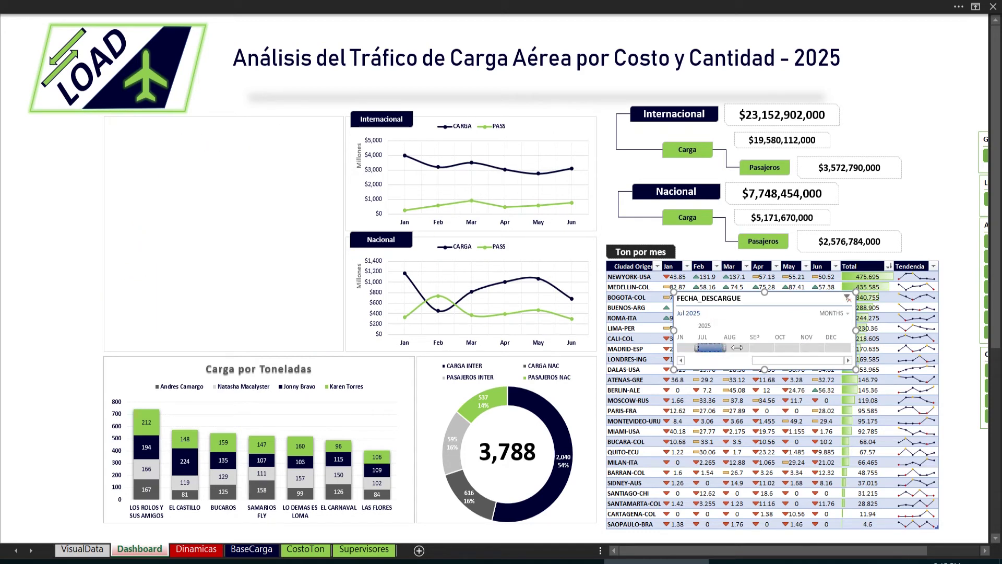
pyautogui.click(681, 360)
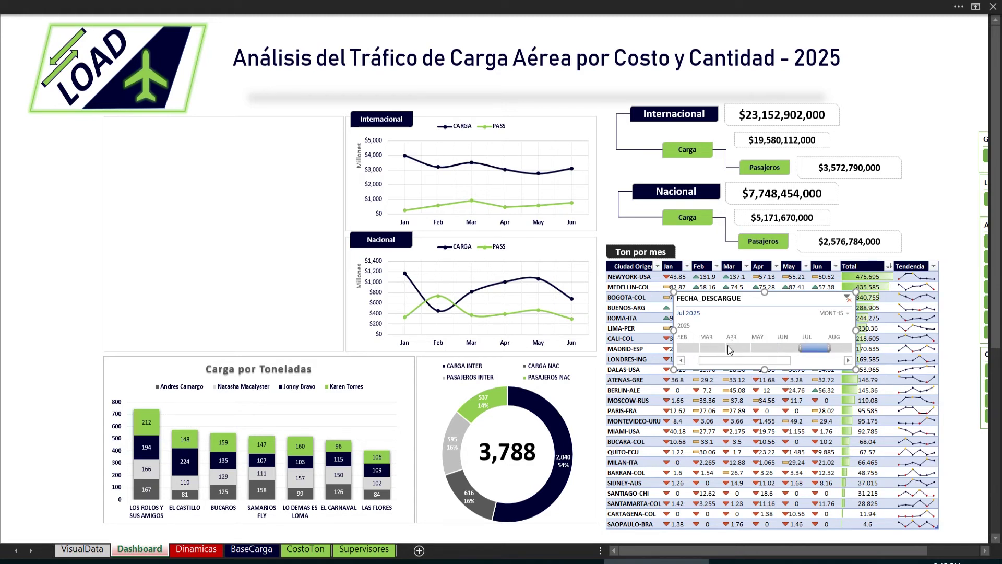
pyautogui.click(765, 349)
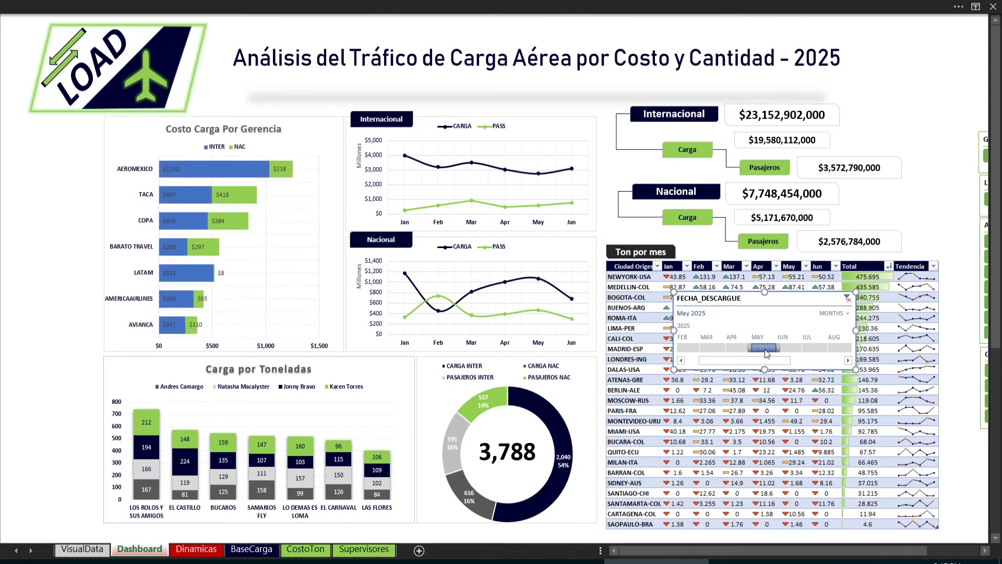
pyautogui.moveTo(766, 353); pyautogui.dragTo(720, 348)
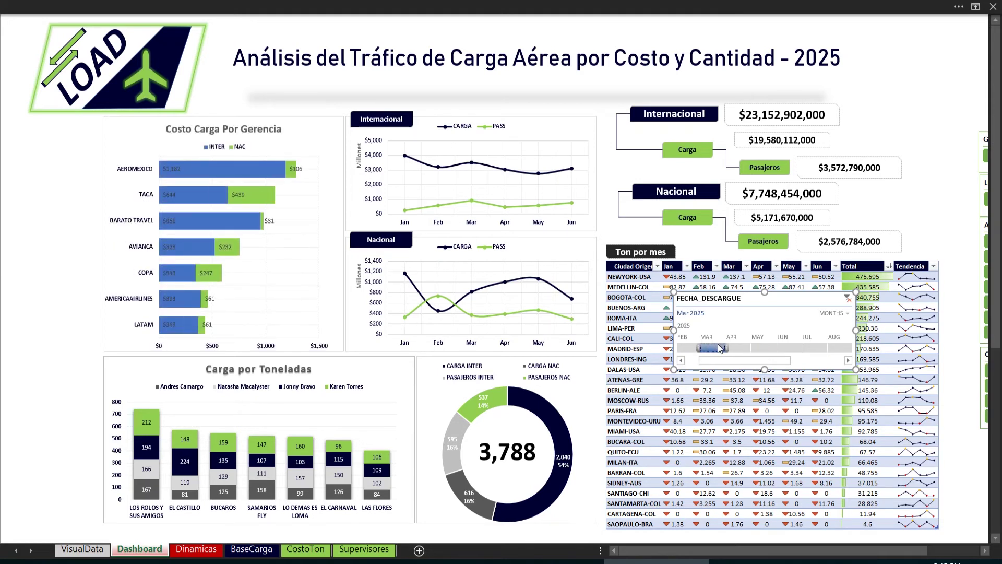
pyautogui.click(848, 299)
pyautogui.hotkey('ctrl', 'z')
pyautogui.hotkey('ctrl', 'z')
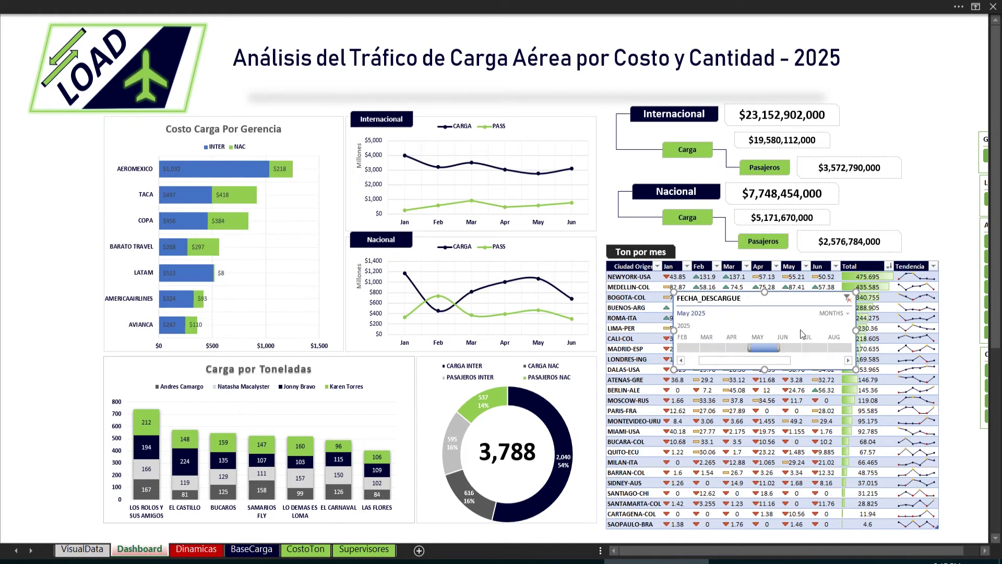
pyautogui.hotkey('ctrl', 'y')
pyautogui.hotkey('ctrl', 'y')
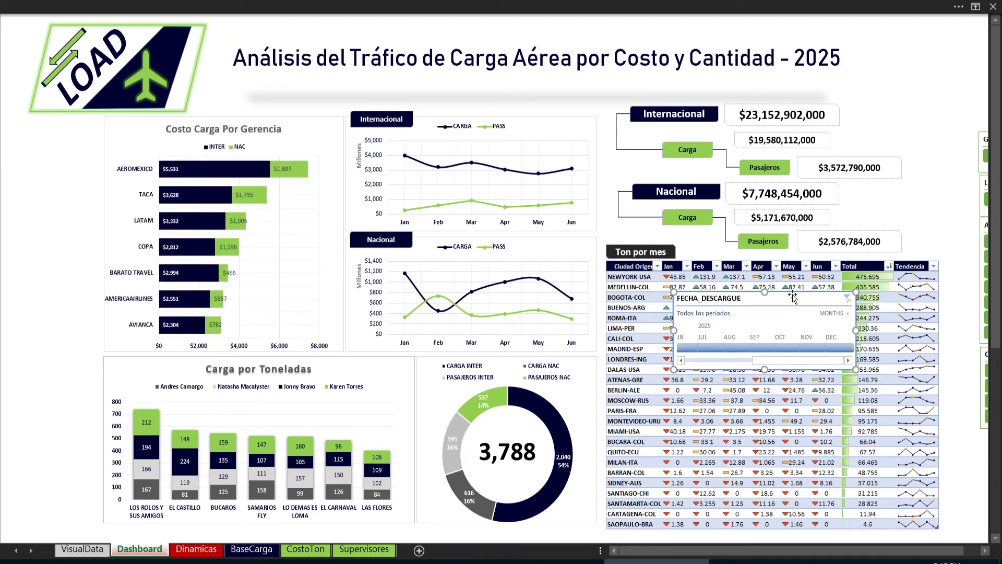
pyautogui.press('Delete')
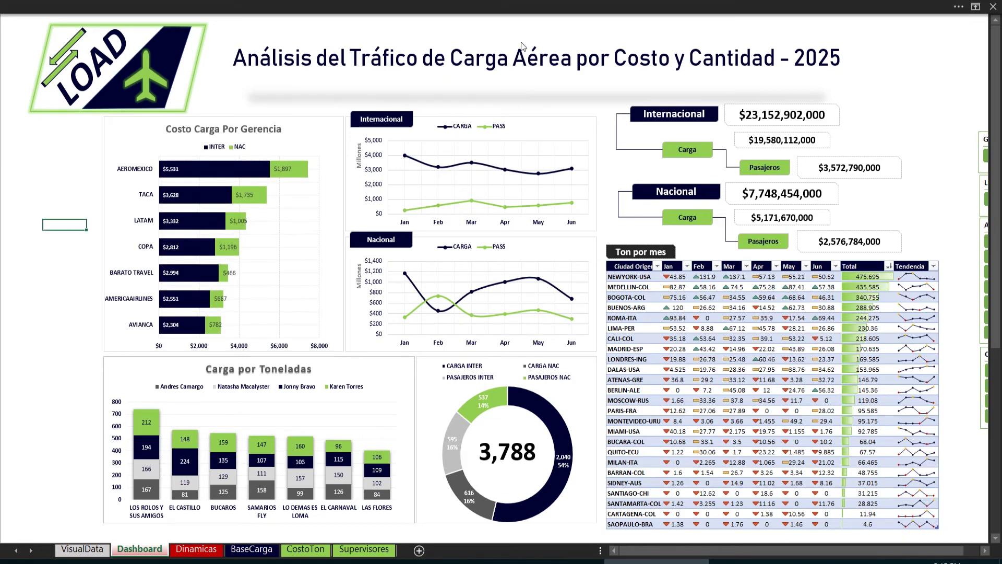
# Step: Select the Costo Carga Por Gerencia chart and set the ribbon to always show its tabs and commands
pyautogui.click(524, 7)
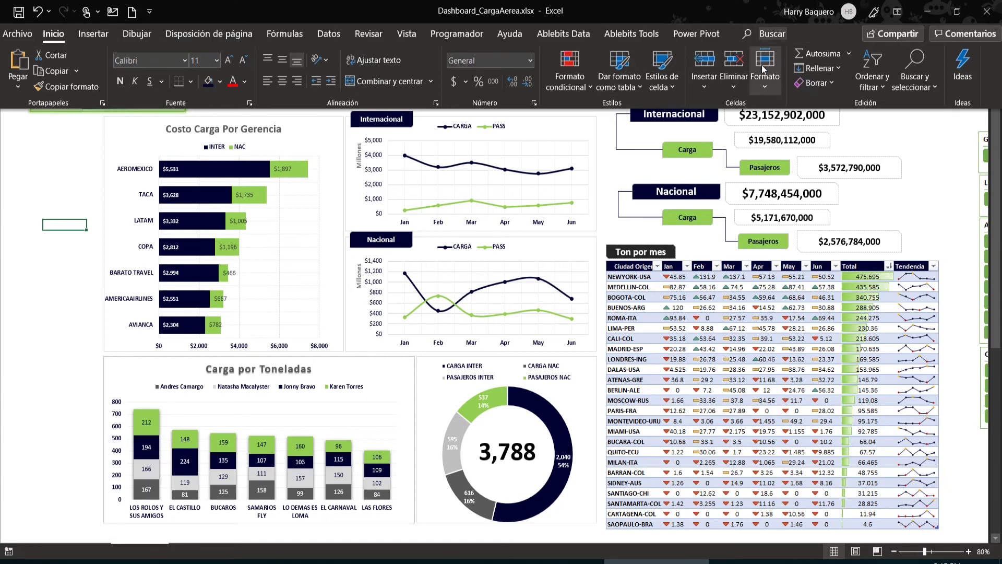
pyautogui.click(327, 131)
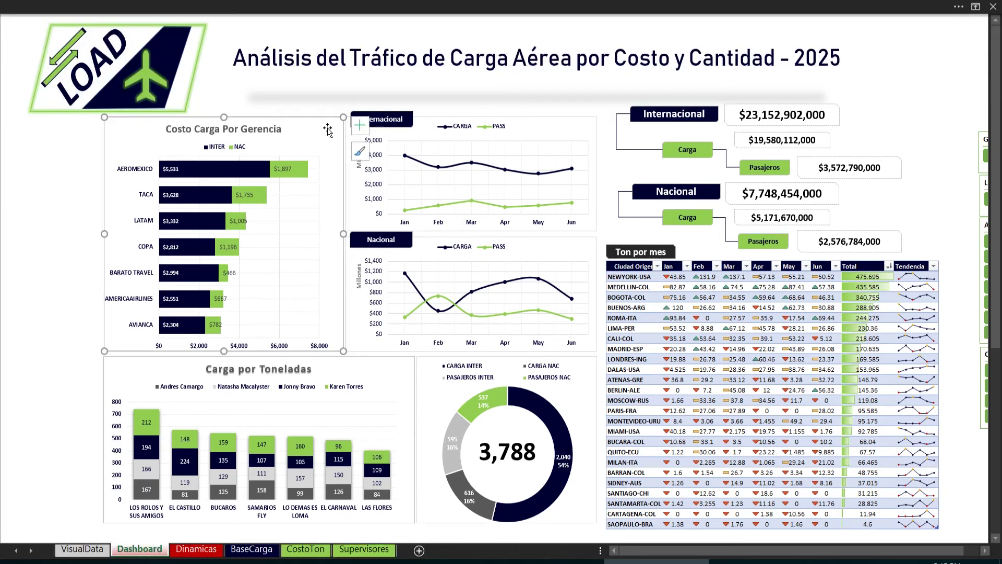
pyautogui.click(976, 6)
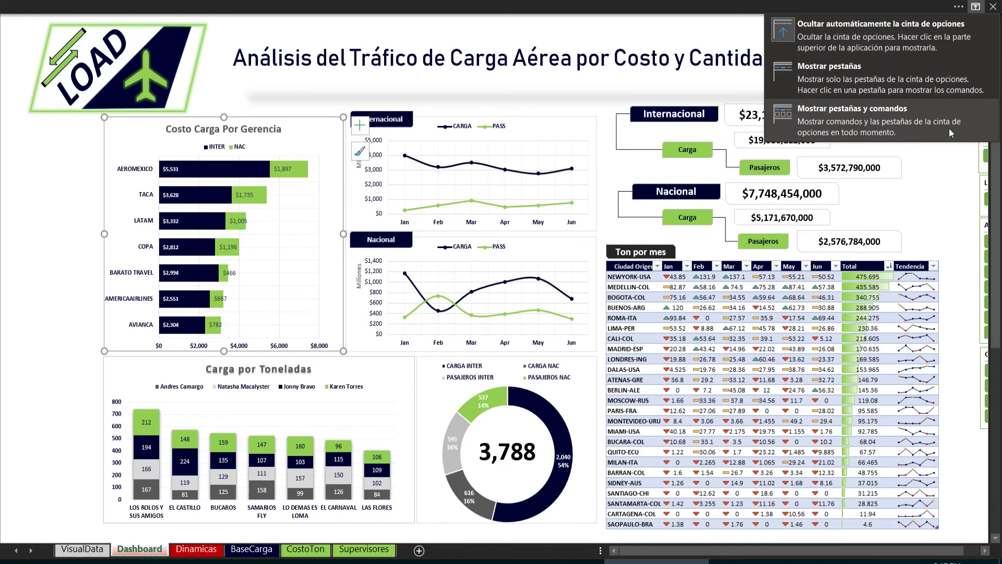
pyautogui.click(950, 133)
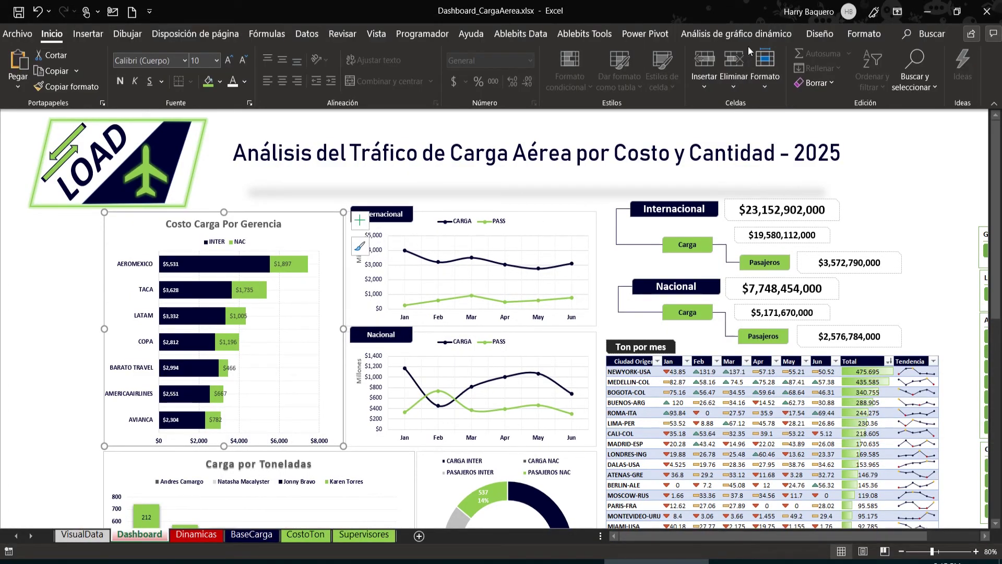
# Step: Insert slicers for AEROLINEA, AEROPUERTO, LINEA and GERENCIA from the Costo Carga Por Gerencia pivot chart
pyautogui.click(736, 34)
pyautogui.click(370, 68)
pyautogui.moveTo(736, 268); pyautogui.dragTo(600, 138)
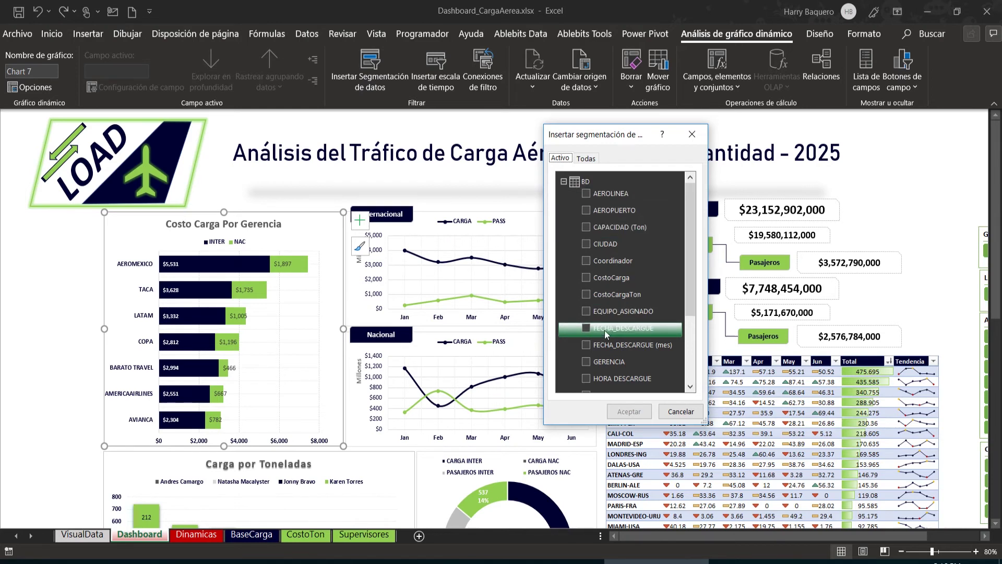
pyautogui.click(586, 195)
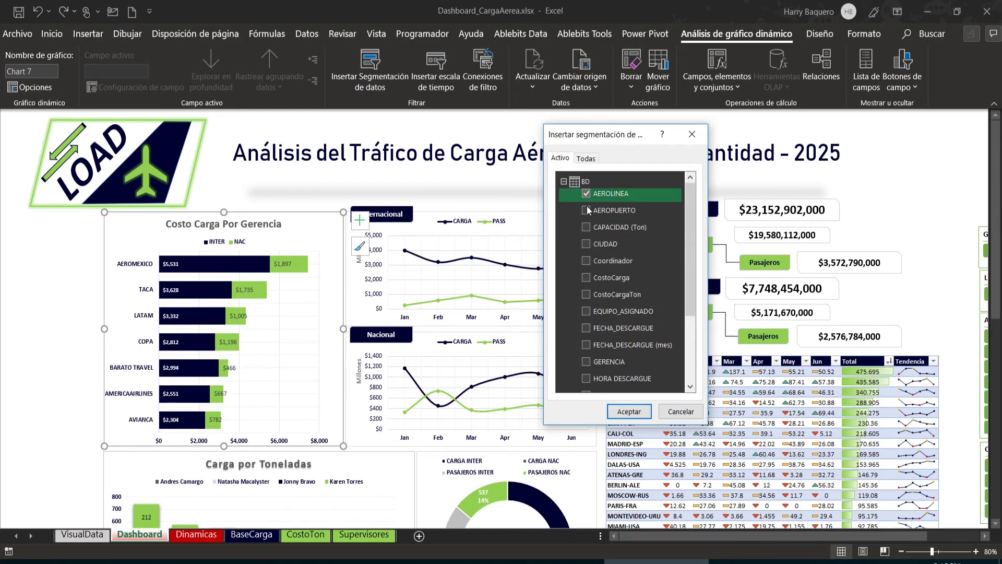
pyautogui.click(586, 244)
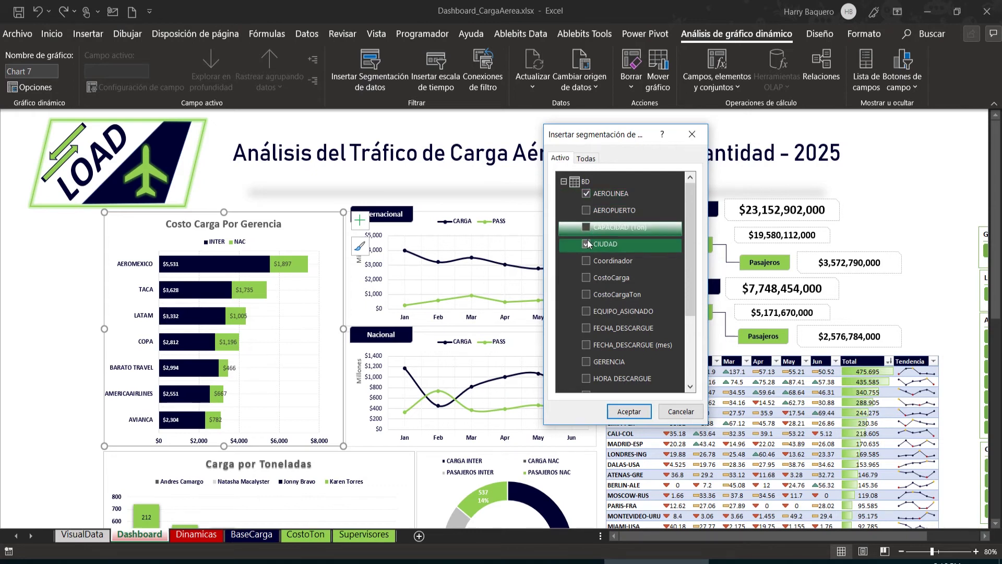
pyautogui.click(587, 245)
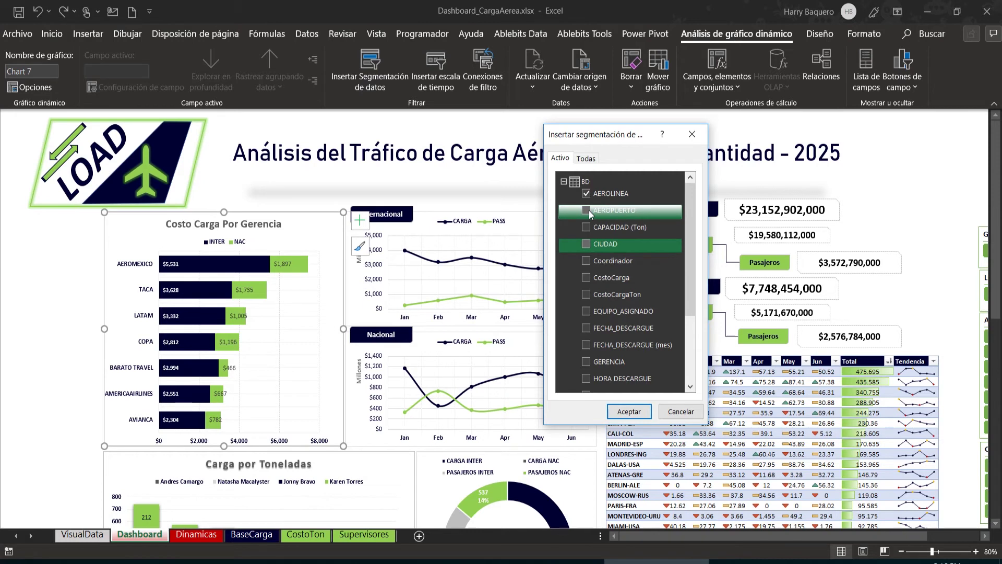
pyautogui.click(588, 210)
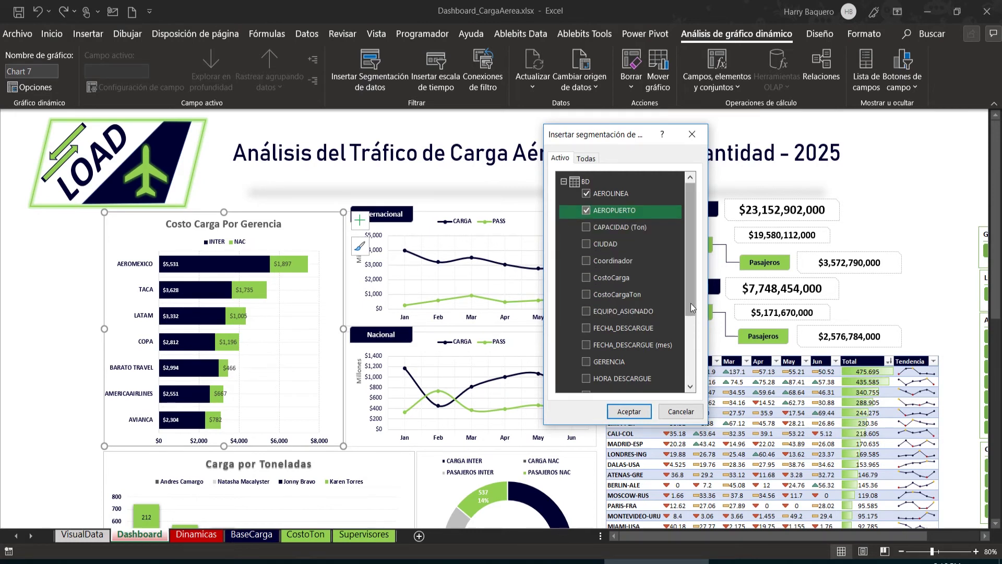
pyautogui.moveTo(695, 321); pyautogui.dragTo(696, 380)
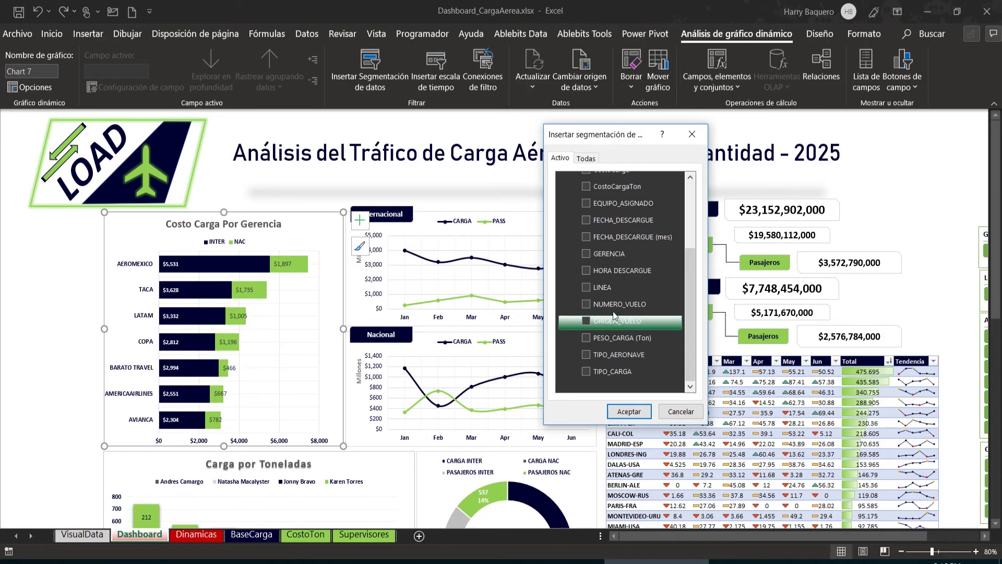
pyautogui.click(587, 288)
pyautogui.click(586, 254)
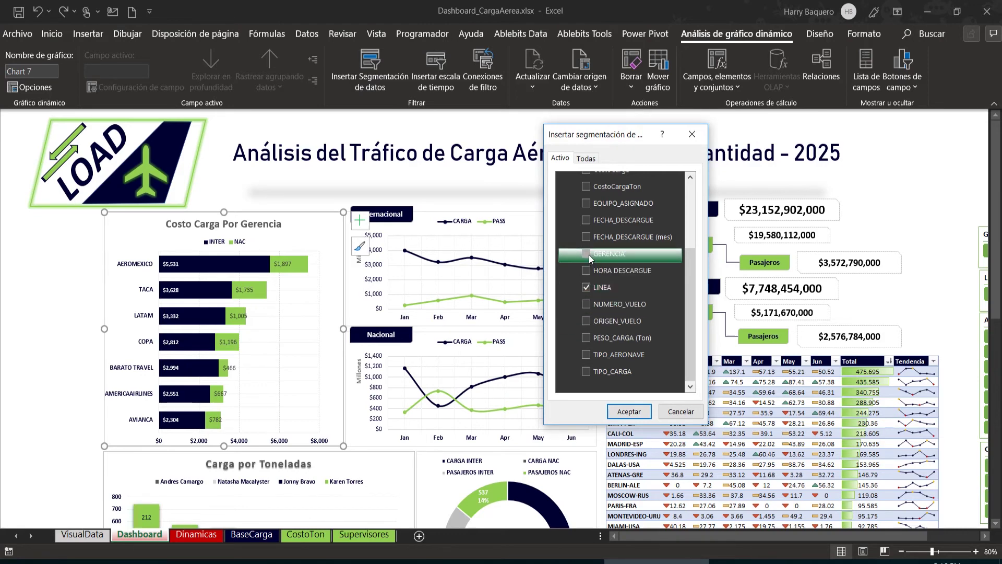
pyautogui.click(629, 412)
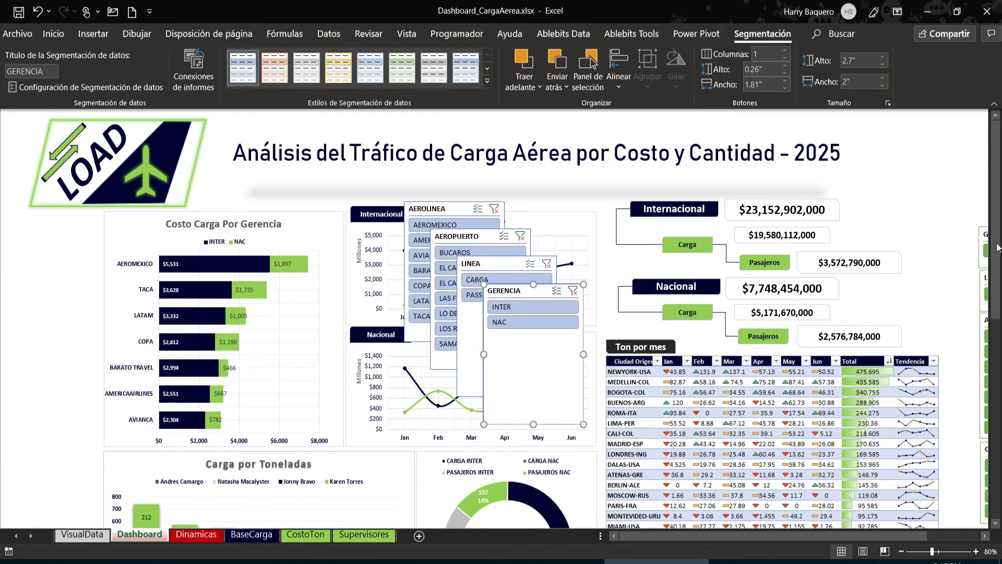
# Step: Stack the LINEA, AEROLINEA and AEROPUERTO slicers to the left of the Costo Carga Por Gerencia chart and shorten the LINEA slicer
pyautogui.hscroll(3, 796, 531)
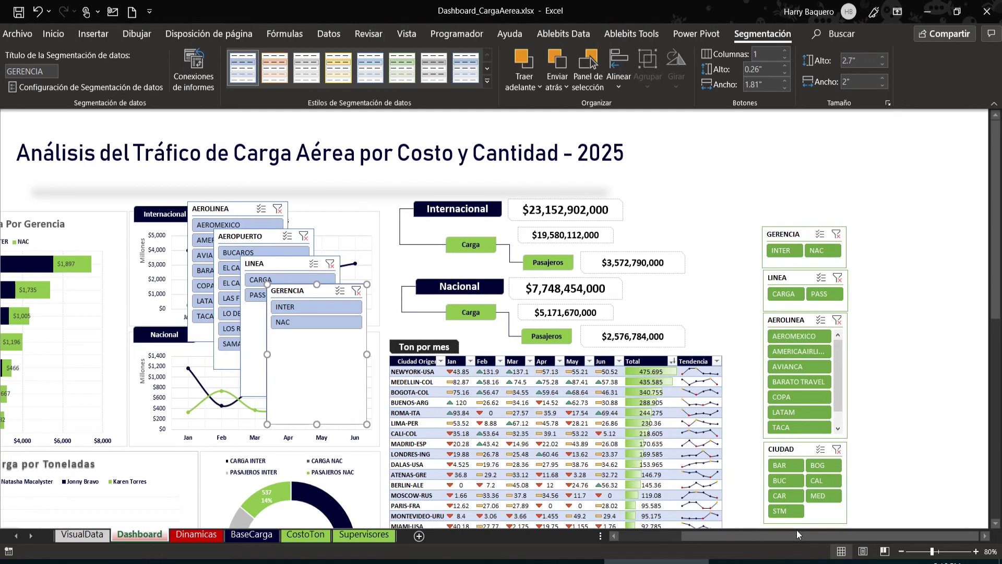
pyautogui.hscroll(-3, 797, 531)
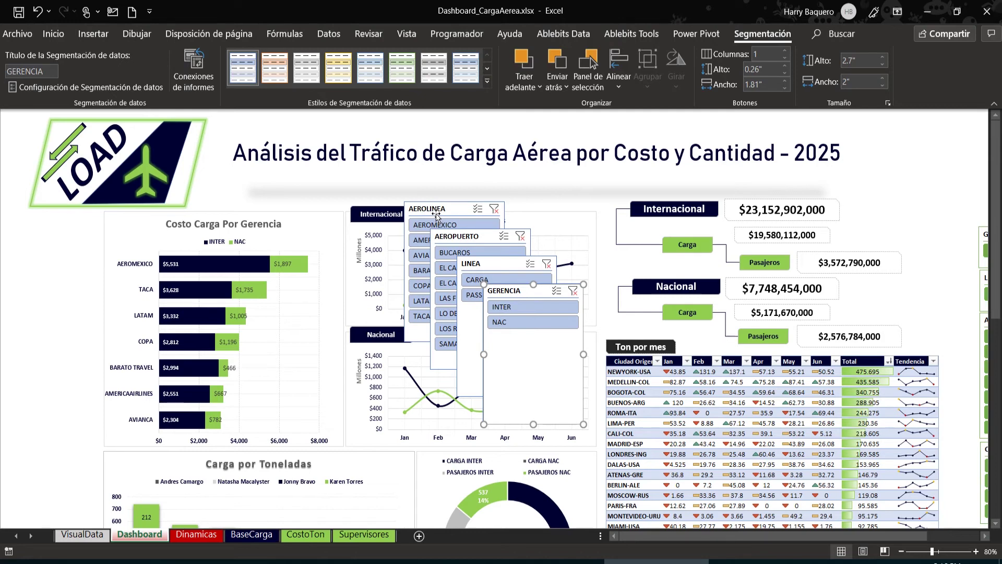
pyautogui.moveTo(439, 214); pyautogui.dragTo(21, 311)
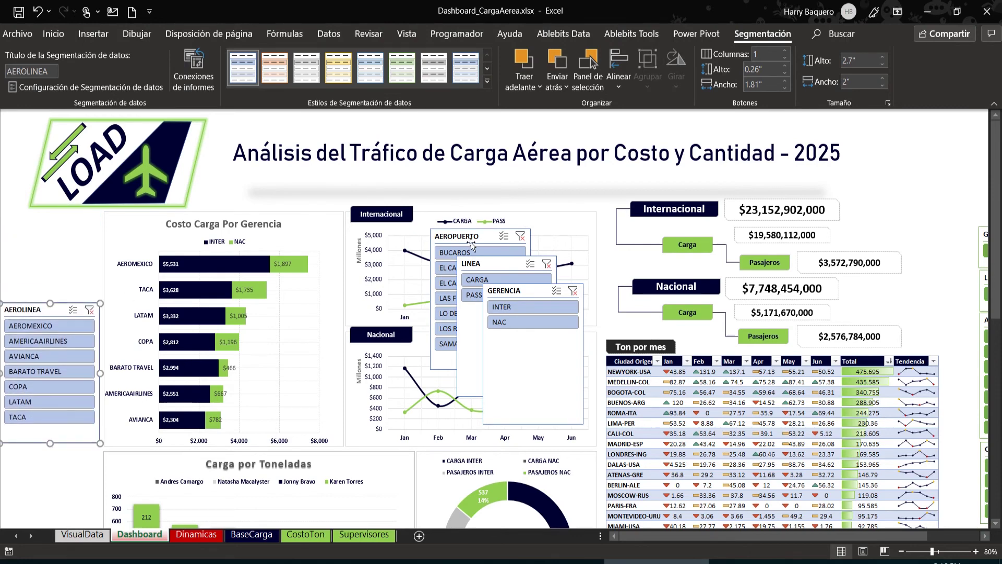
pyautogui.moveTo(472, 237); pyautogui.dragTo(3, 465)
pyautogui.moveTo(470, 262); pyautogui.dragTo(2, 209)
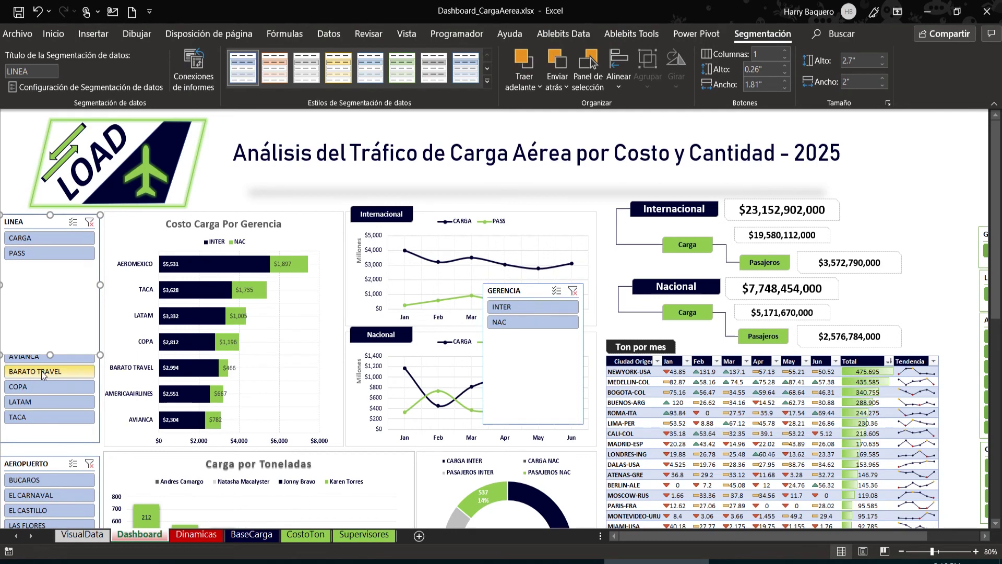
pyautogui.moveTo(50, 355); pyautogui.dragTo(50, 267)
# Step: Move the GERENCIA slicer onto the Costo Carga Por Gerencia chart and lay it out in two columns with a height of 0.71"
pyautogui.moveTo(520, 291); pyautogui.dragTo(151, 284)
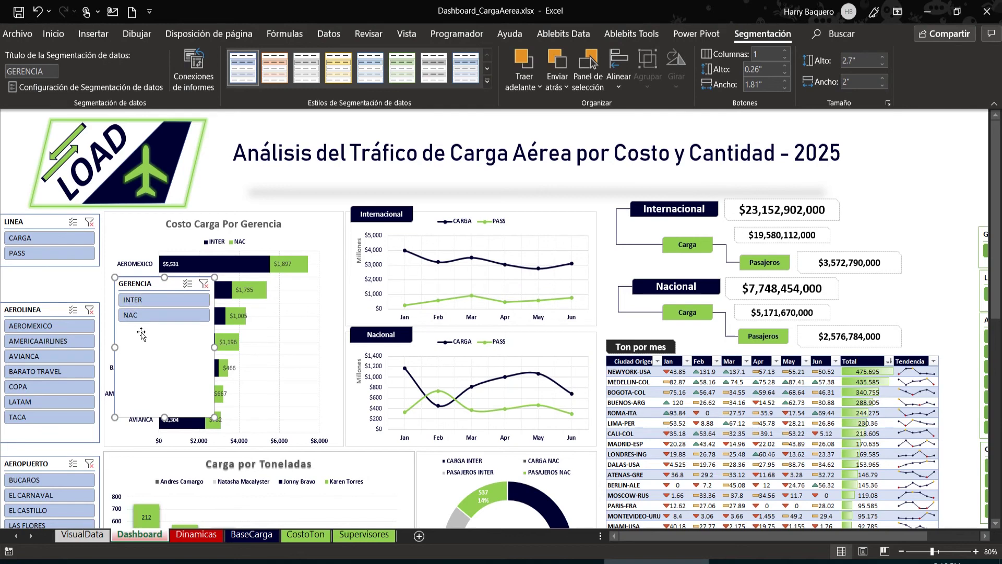
pyautogui.click(916, 172)
pyautogui.scroll(-2, 178, 272)
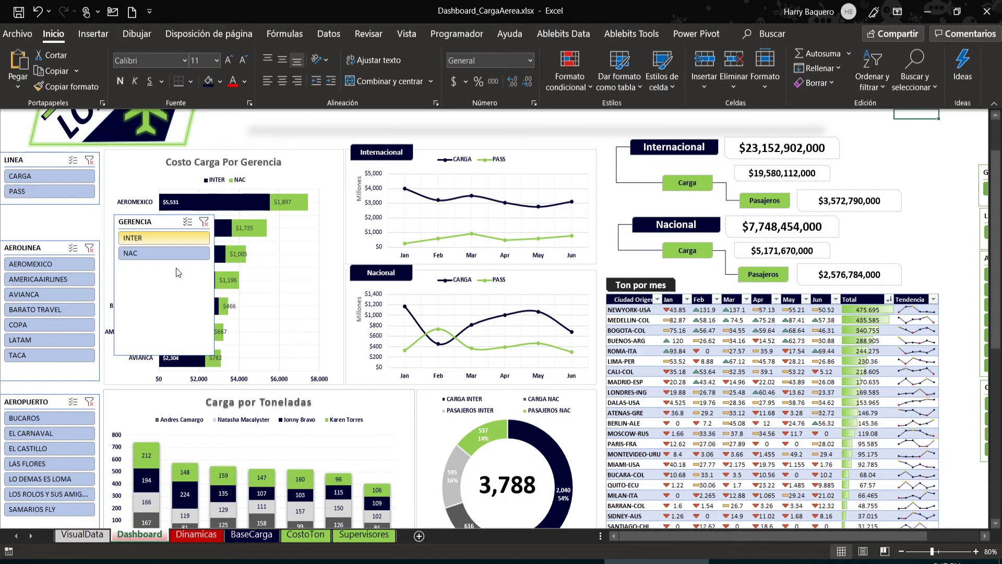
pyautogui.click(175, 223)
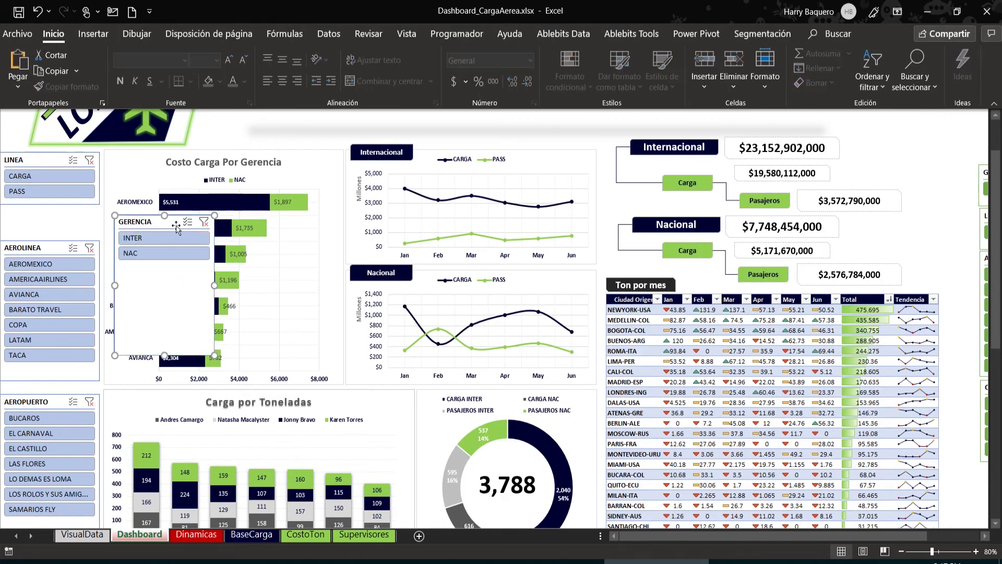
pyautogui.click(763, 37)
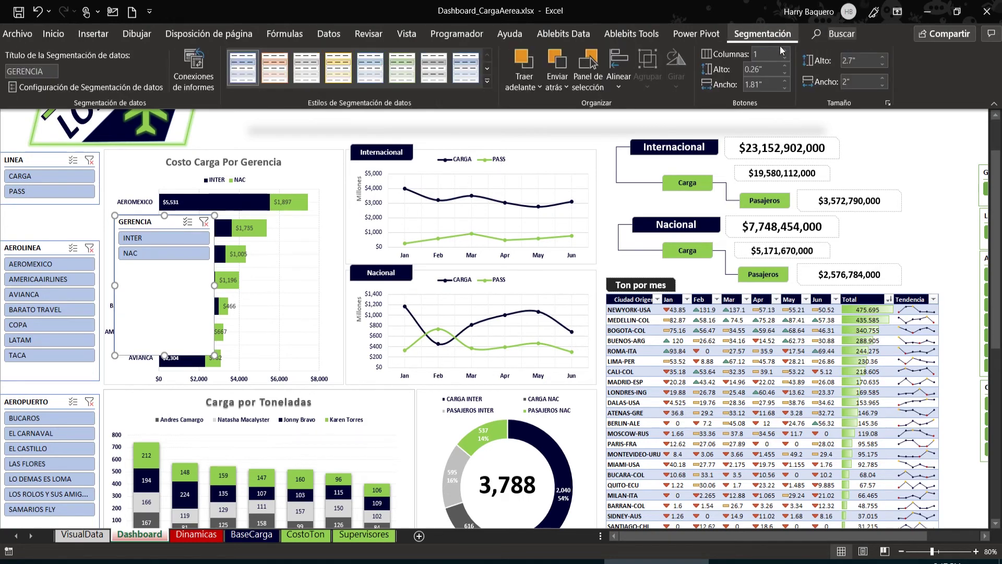
pyautogui.click(784, 52)
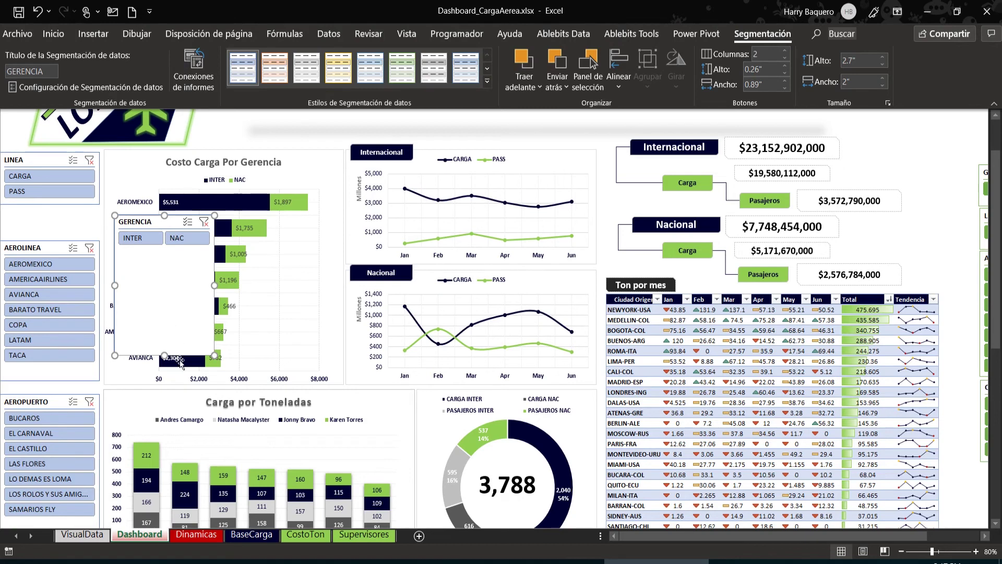
pyautogui.moveTo(163, 355); pyautogui.dragTo(156, 223)
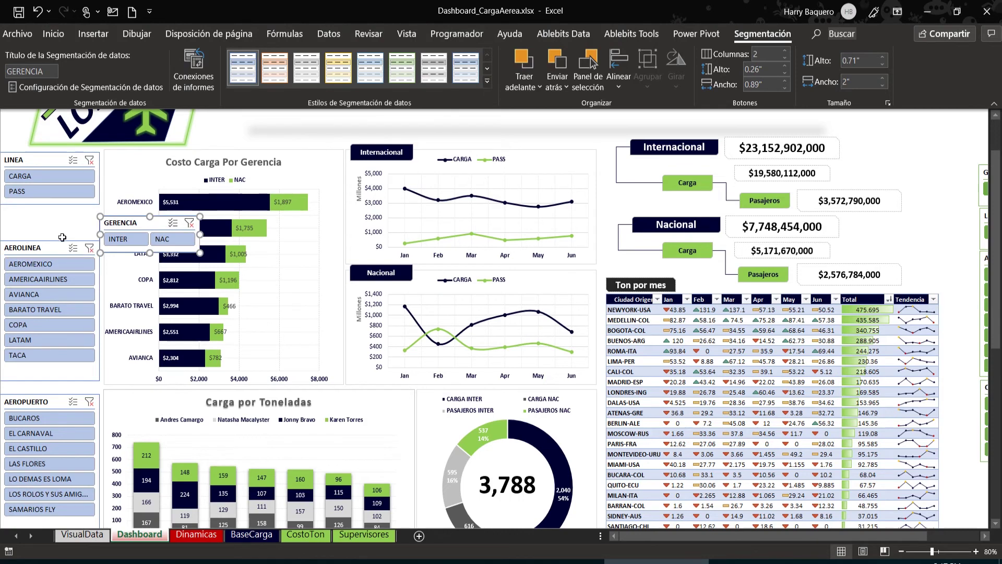
# Step: Place the GERENCIA slicer between LINEA and AEROLINEA, shifting AEROLINEA and AEROPUERTO to fit closely beneath it
pyautogui.click(52, 249)
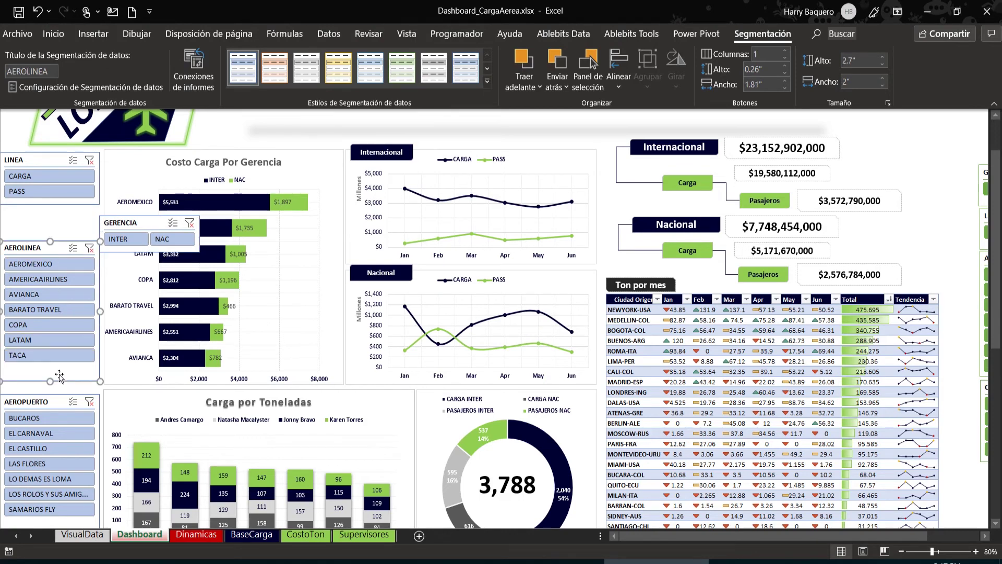
pyautogui.keyDown('ctrl'); pyautogui.click(52, 405); pyautogui.keyUp('ctrl')
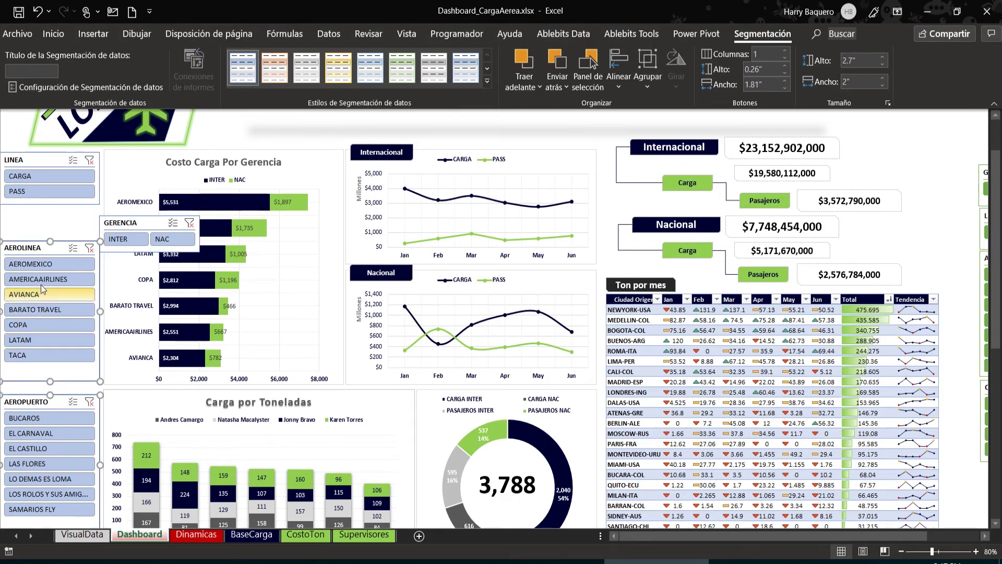
pyautogui.moveTo(46, 248); pyautogui.dragTo(46, 288)
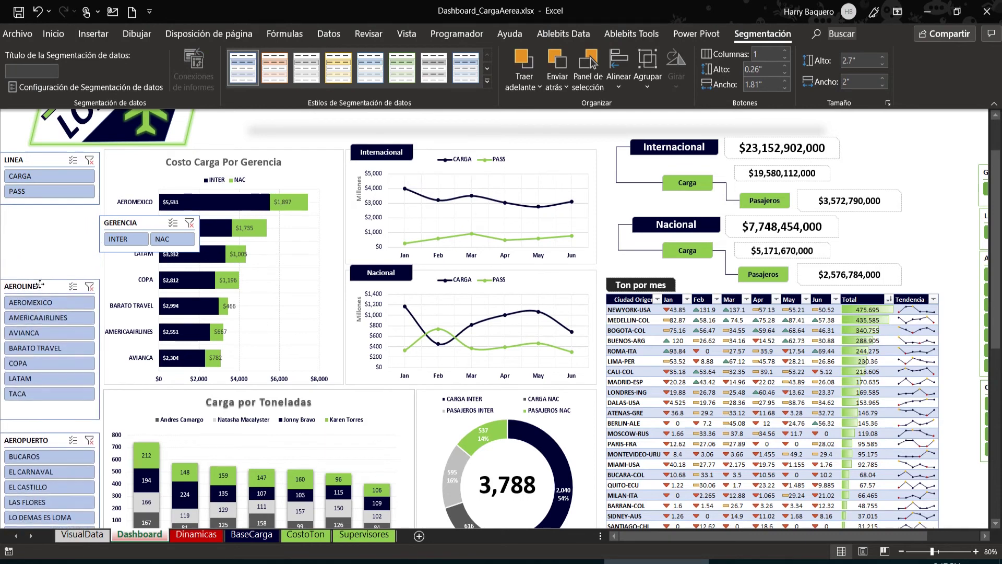
pyautogui.moveTo(149, 225); pyautogui.dragTo(50, 225)
pyautogui.click(39, 288)
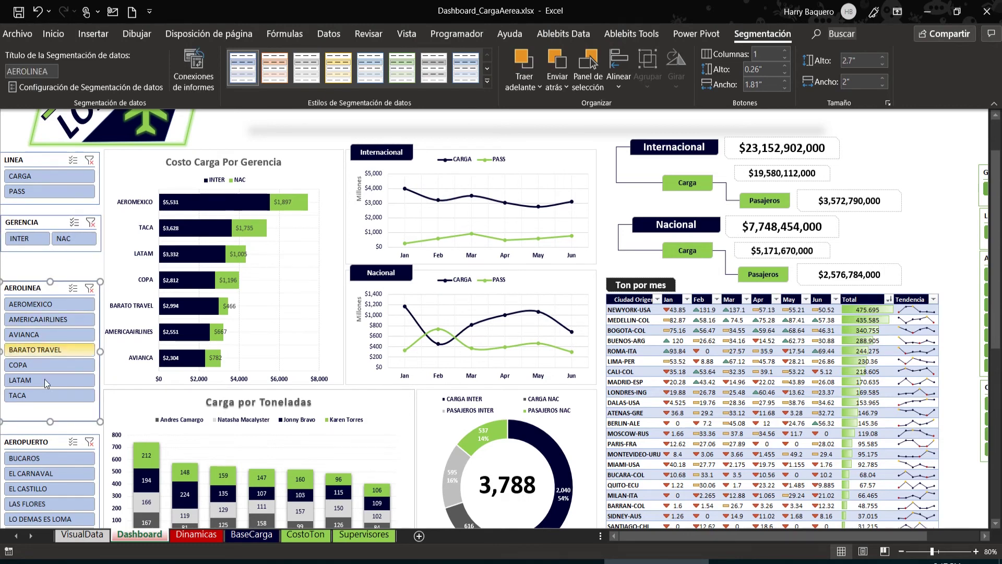
pyautogui.keyDown('ctrl'); pyautogui.click(51, 444); pyautogui.keyUp('ctrl')
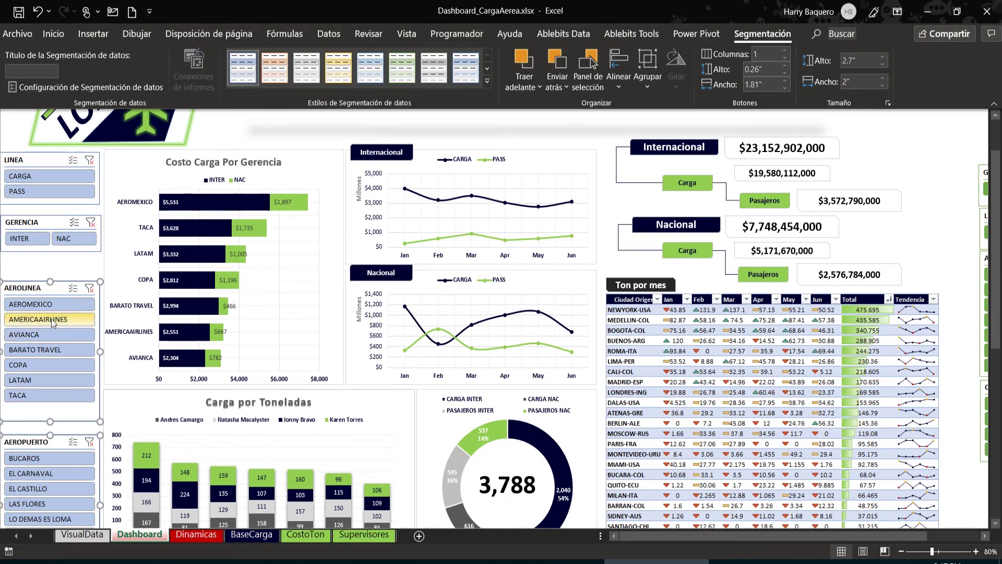
pyautogui.moveTo(52, 283); pyautogui.dragTo(53, 267)
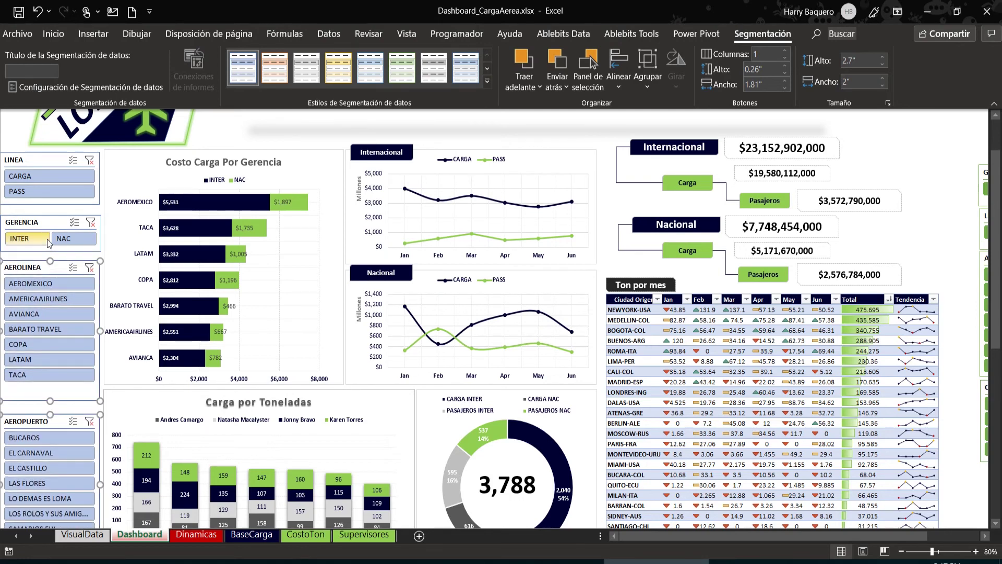
# Step: Narrow the LINEA, GERENCIA, AEROLINEA and AEROPUERTO slicers together to a width of 1.77" and shift them slightly closer to the charts
pyautogui.keyDown('ctrl'); pyautogui.click(46, 226); pyautogui.keyUp('ctrl')
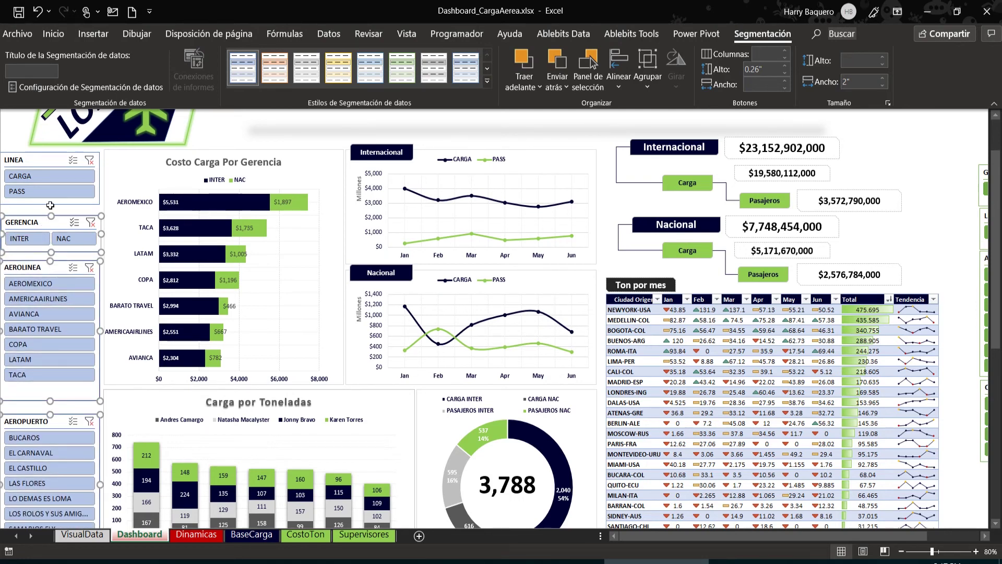
pyautogui.keyDown('ctrl'); pyautogui.click(45, 160); pyautogui.keyUp('ctrl')
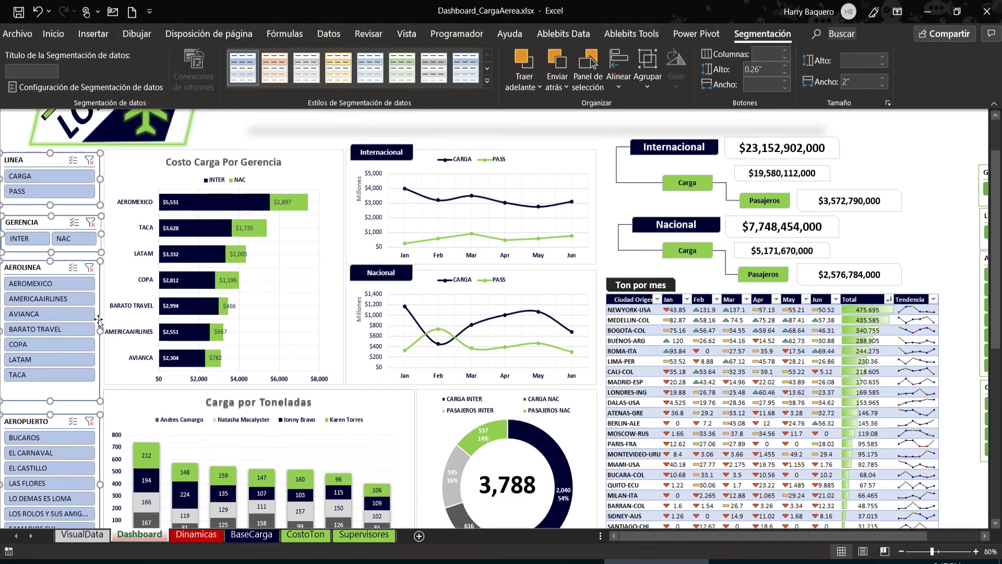
pyautogui.moveTo(98, 332); pyautogui.dragTo(89, 332)
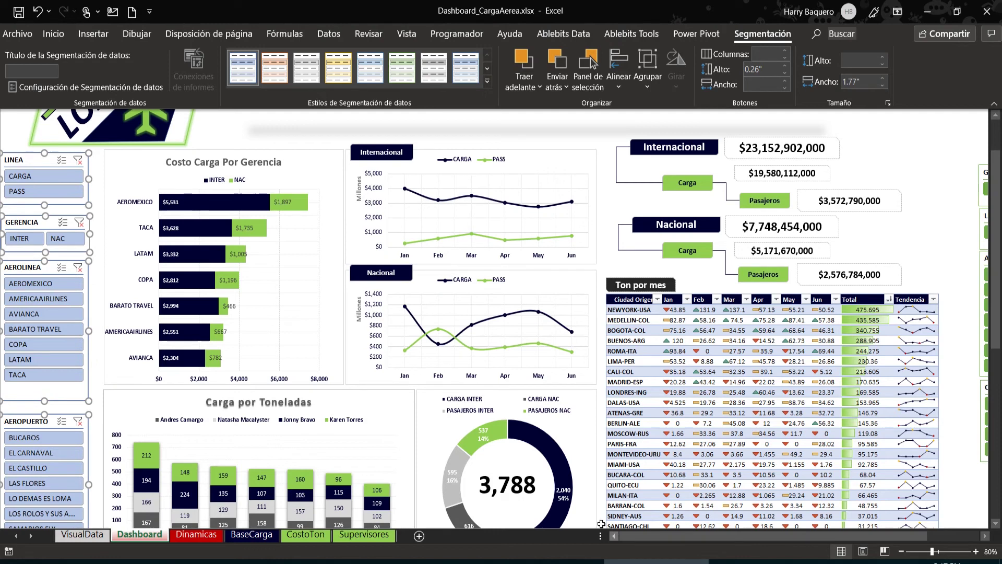
pyautogui.moveTo(38, 163); pyautogui.dragTo(47, 161)
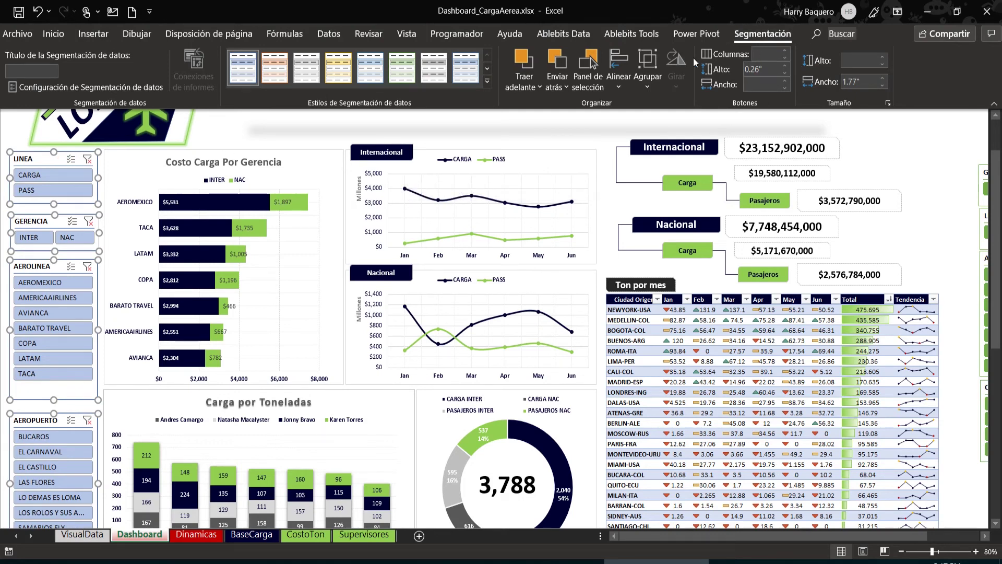
# Step: Align the four selected slicers with Alinear verticalmente and space them evenly with Distribuir verticalmente
pyautogui.click(621, 78)
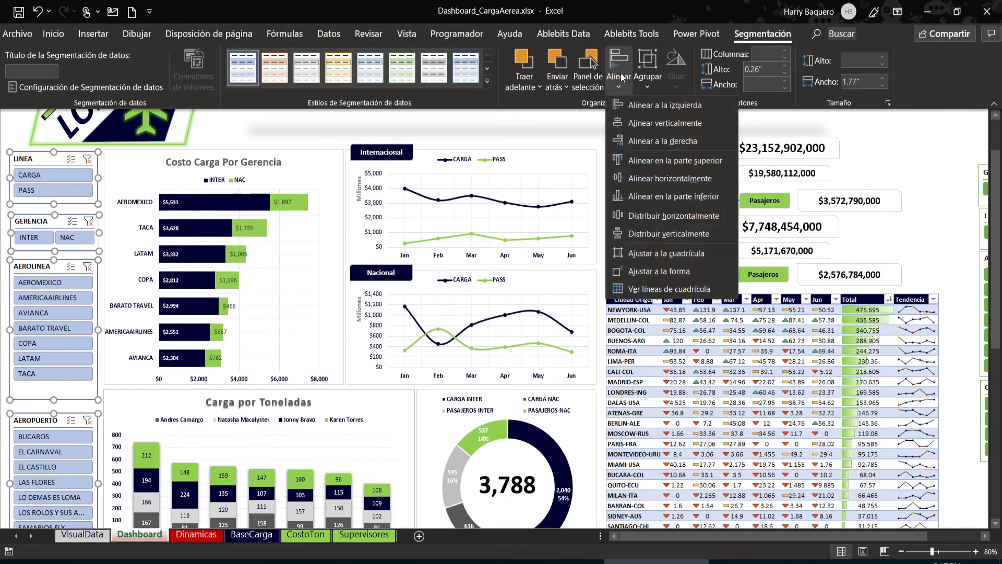
pyautogui.click(647, 124)
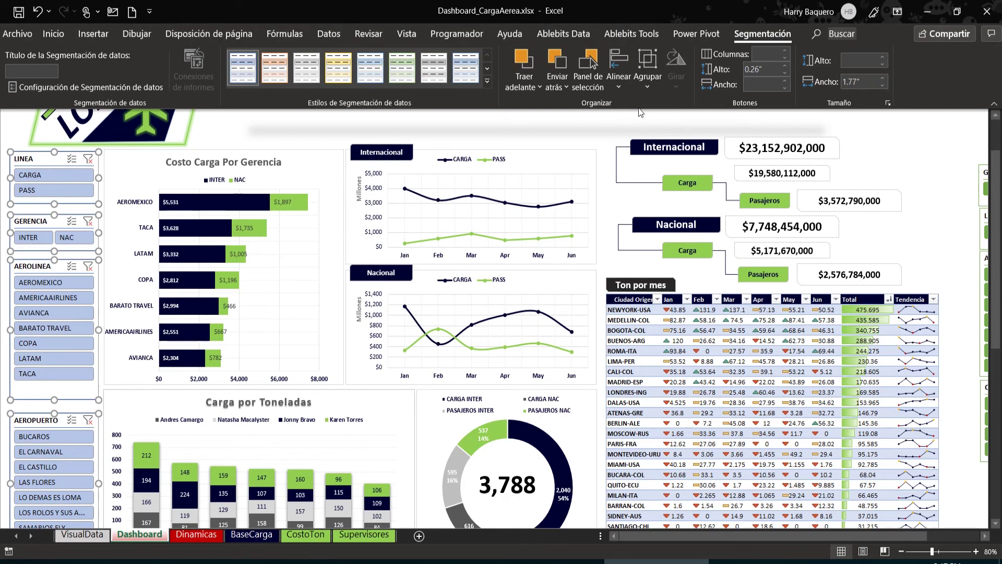
pyautogui.click(619, 89)
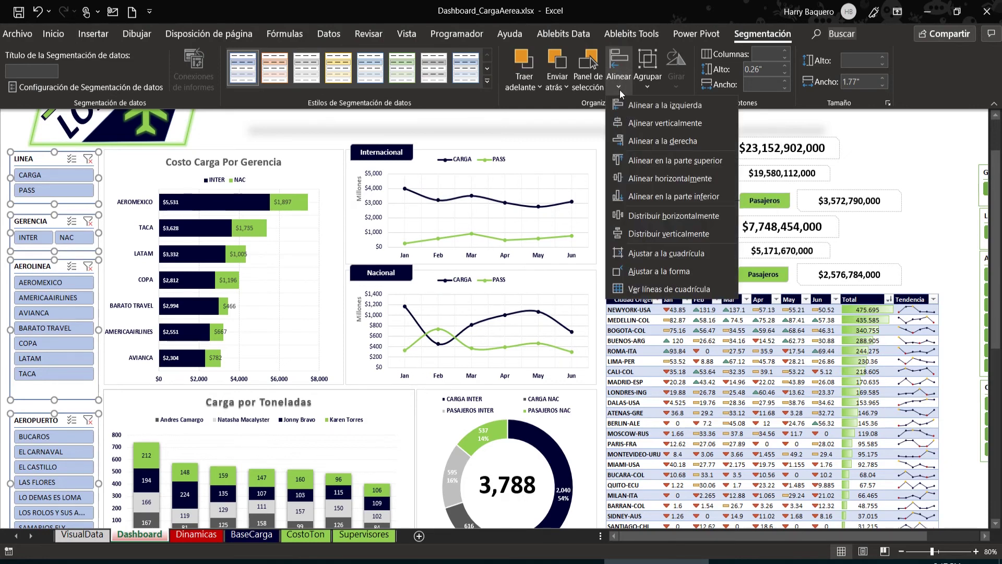
pyautogui.click(666, 235)
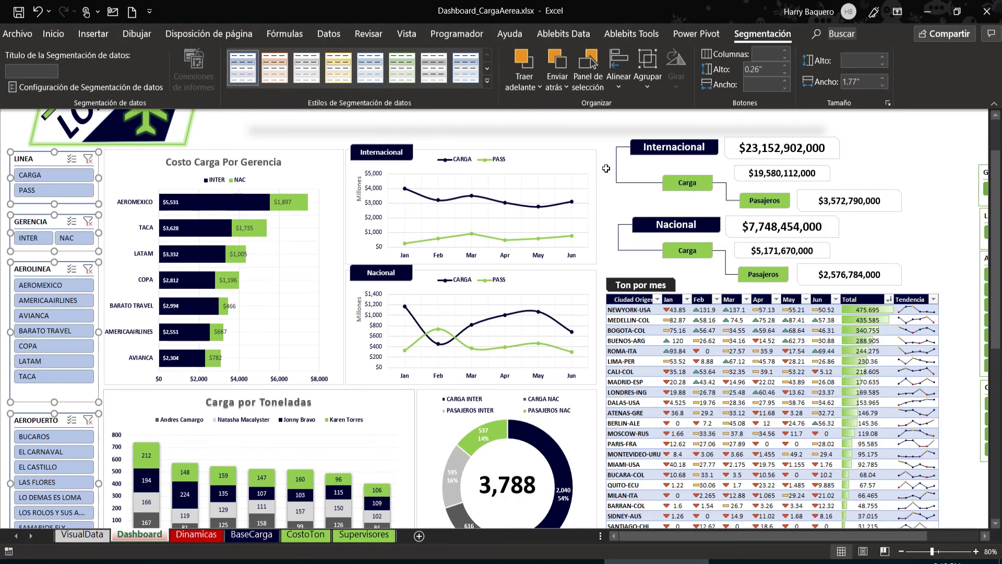
# Step: Apply the green style from the Oscuro group to the four selected slicers and deselect them
pyautogui.click(488, 81)
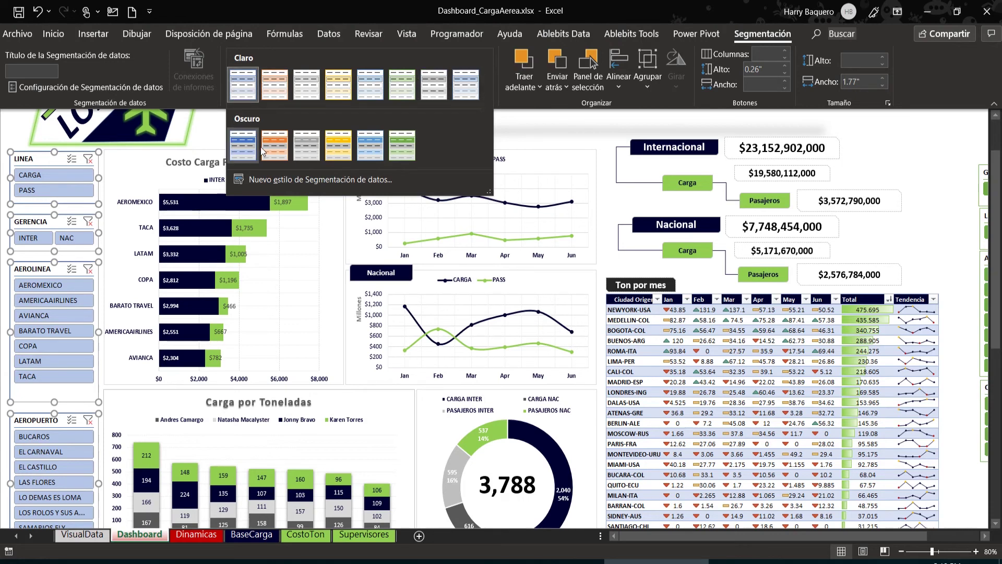
pyautogui.click(409, 144)
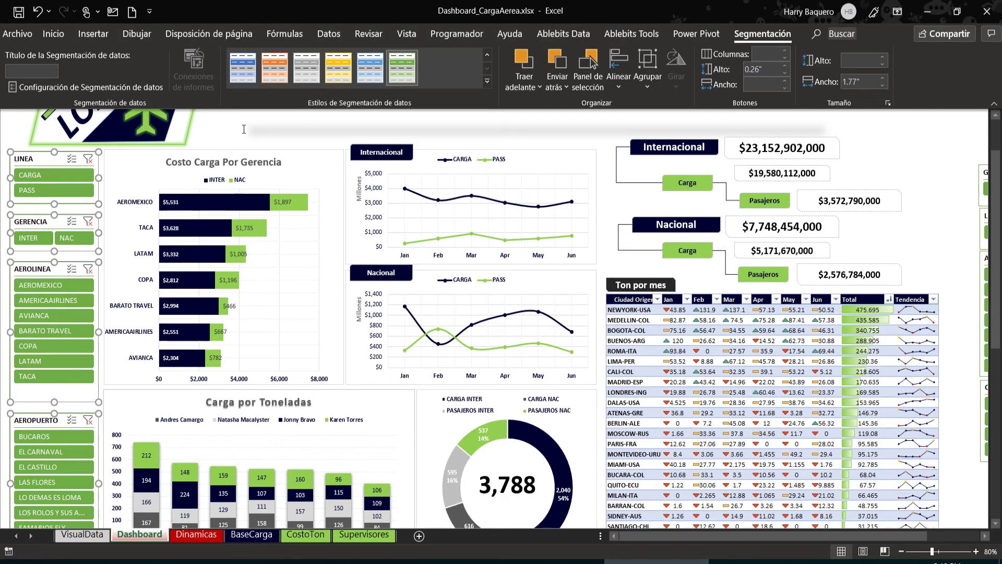
pyautogui.click(214, 143)
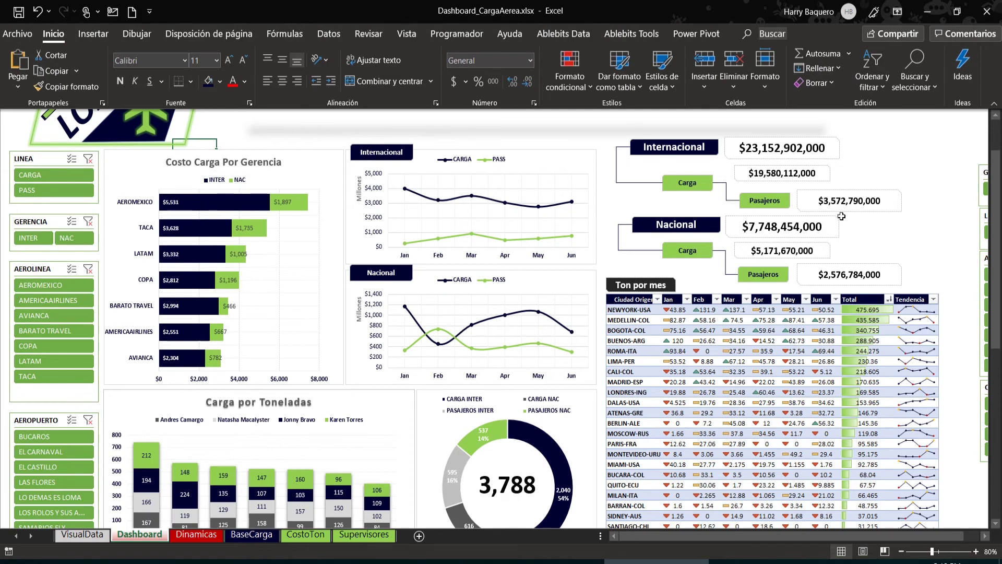
# Step: Examine which pivot table reports the LINEA slicer is connected to, enlarging the connections dialog to show the full list
pyautogui.click(47, 158)
pyautogui.rightClick(47, 158)
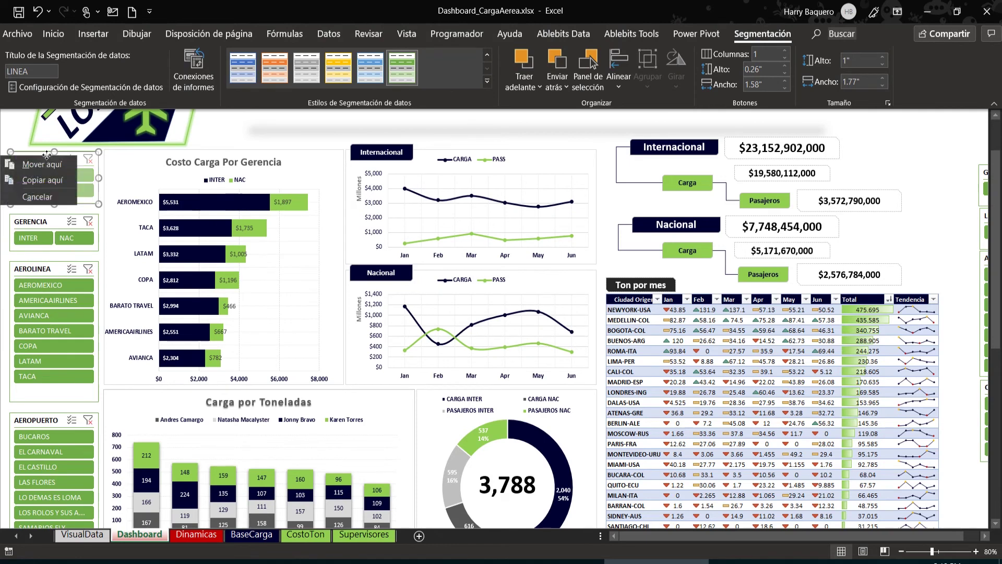
pyautogui.click(8, 135)
pyautogui.rightClick(24, 160)
pyautogui.click(23, 173)
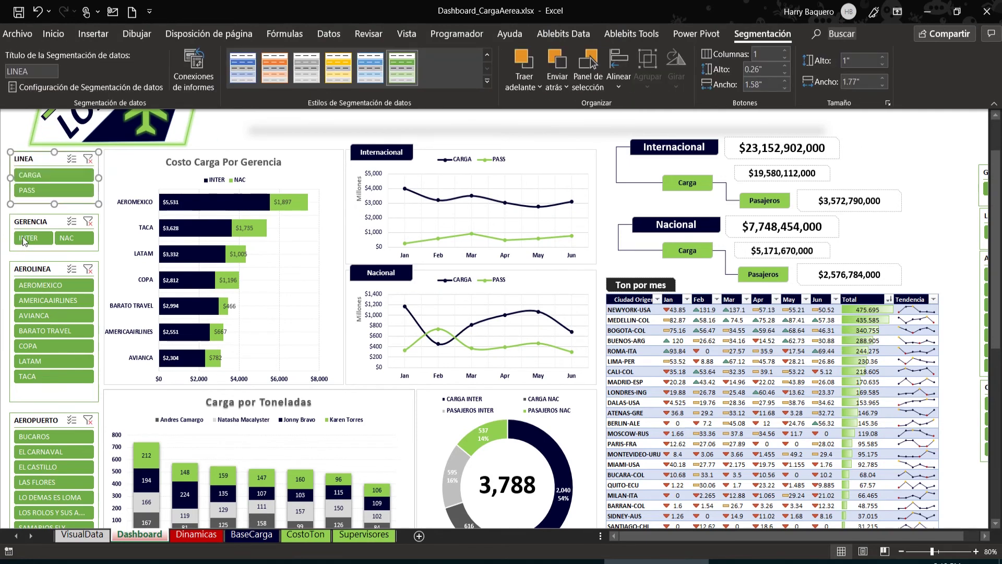
pyautogui.click(88, 222)
pyautogui.rightClick(37, 205)
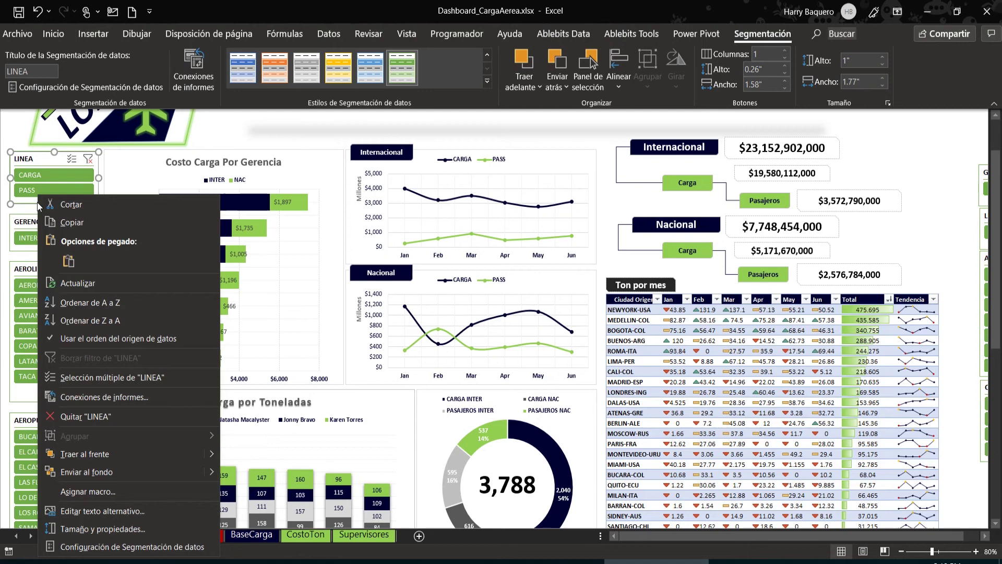
pyautogui.click(99, 397)
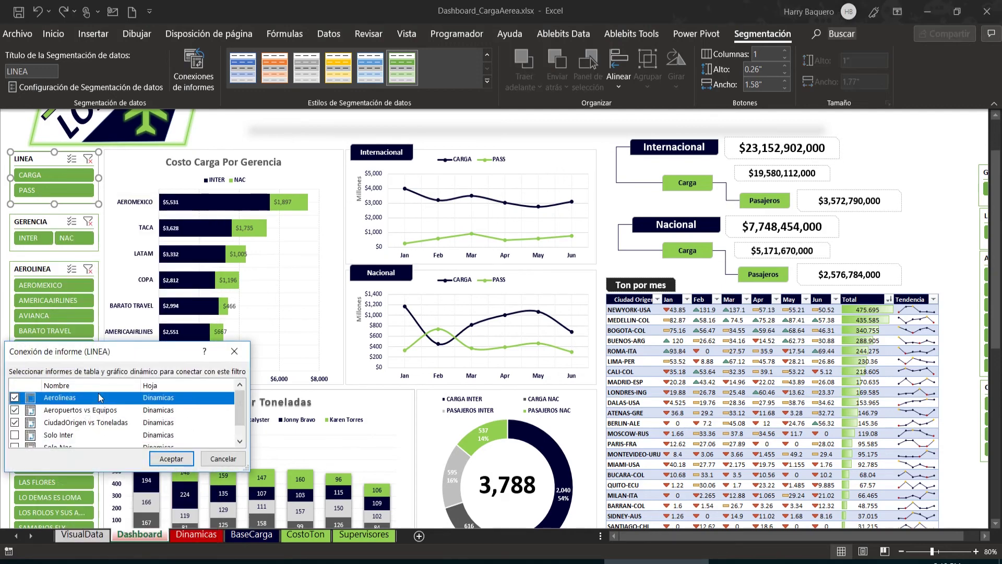
pyautogui.moveTo(157, 353); pyautogui.dragTo(345, 252)
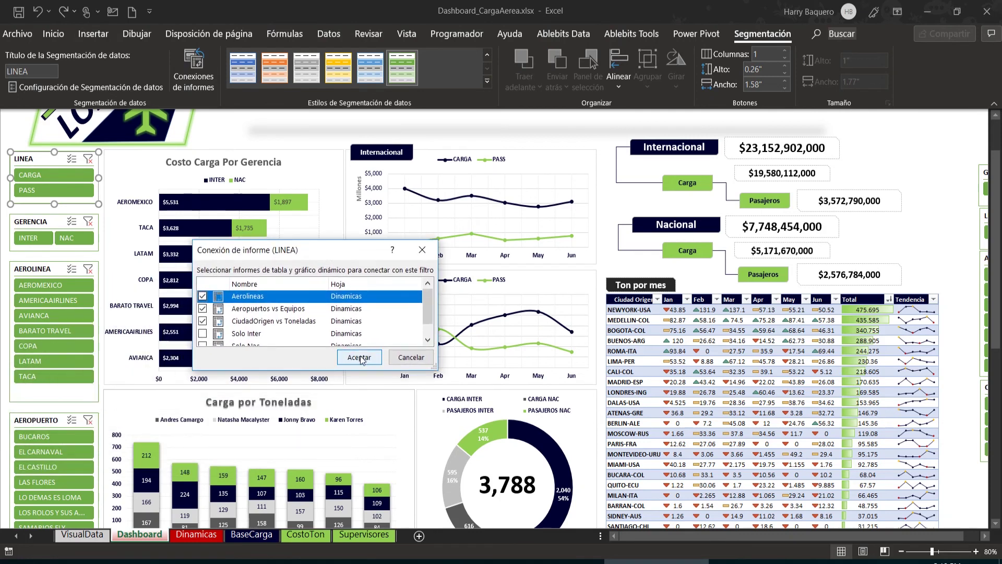
pyautogui.moveTo(364, 375); pyautogui.dragTo(366, 426)
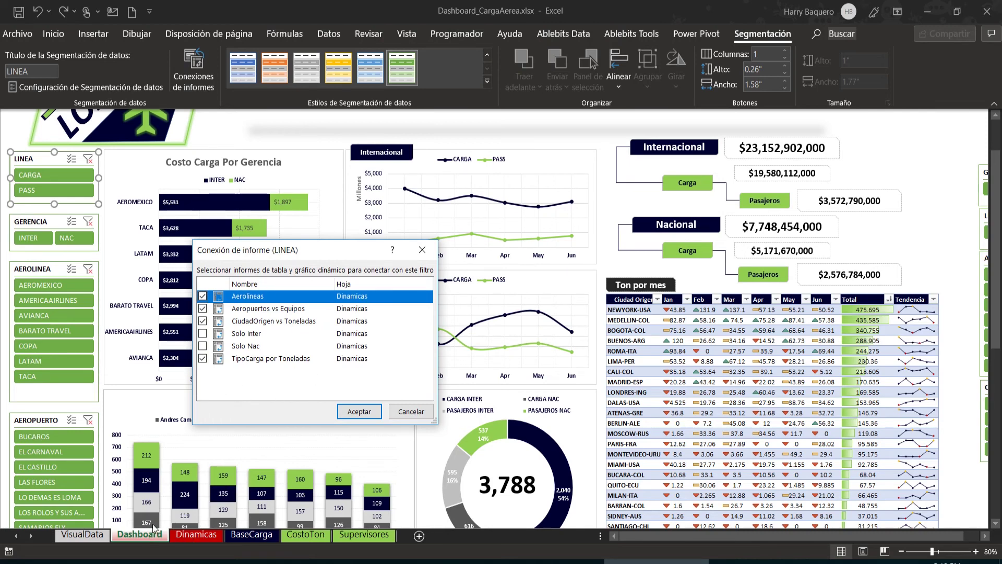
pyautogui.click(397, 417)
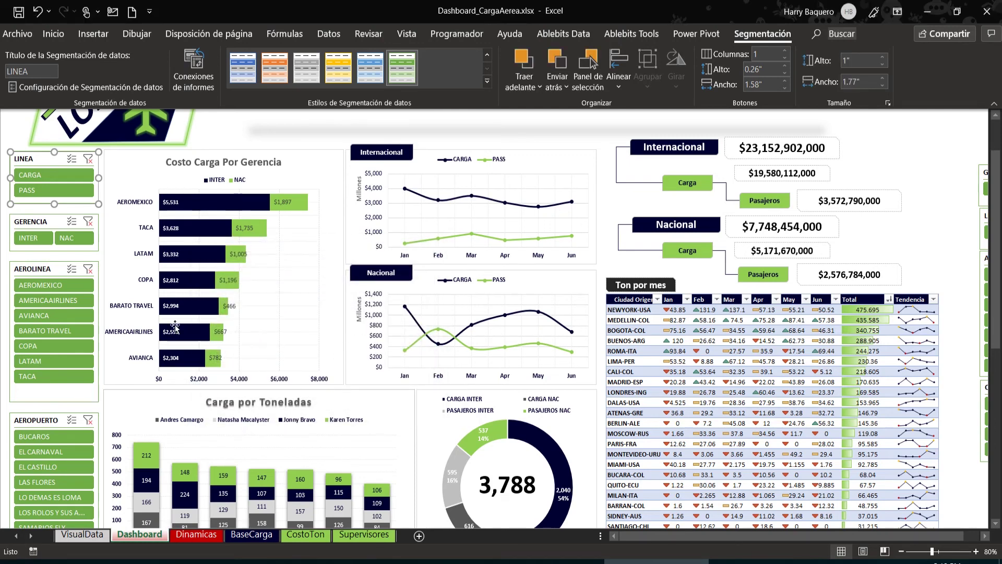
# Step: Connect the AEROLINEA slicer to Aeropuertos vs Equipos, CiudadOrigen vs Toneladas, Solo Inter, Solo Nac and TipoCarga por Toneladas, and disconnect it from Aerolineas
pyautogui.click(47, 268)
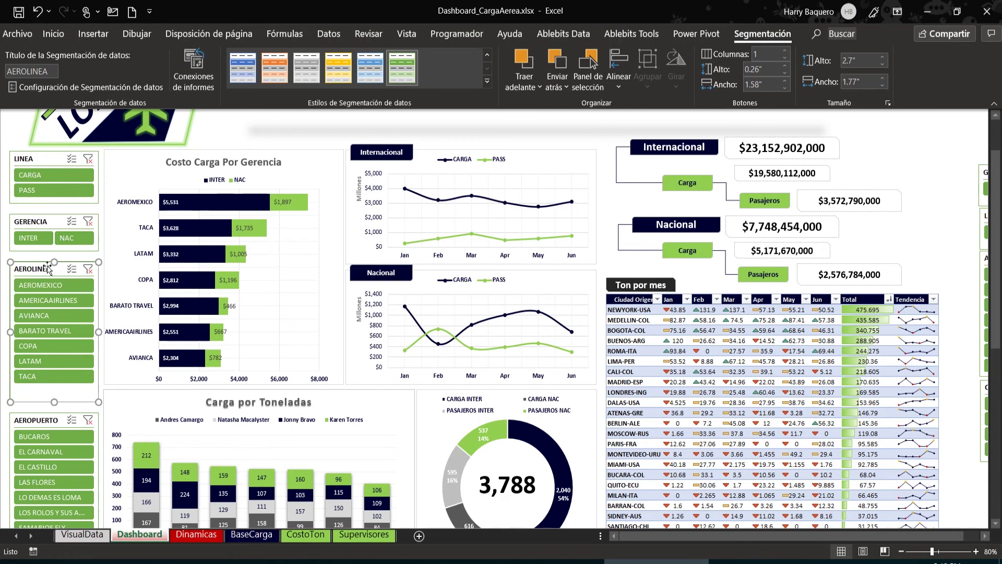
pyautogui.rightClick(47, 266)
pyautogui.click(43, 264)
pyautogui.rightClick(45, 265)
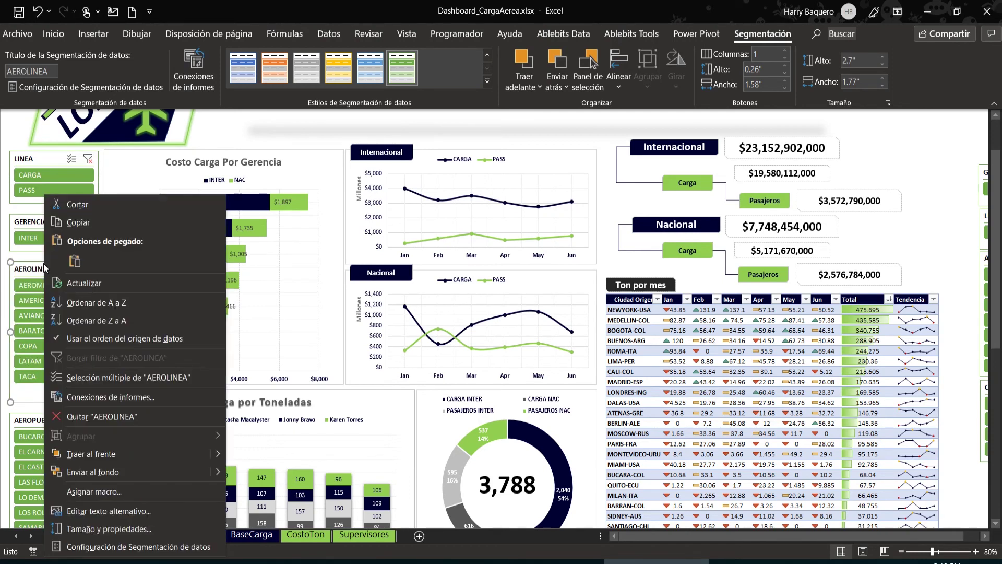
pyautogui.click(120, 396)
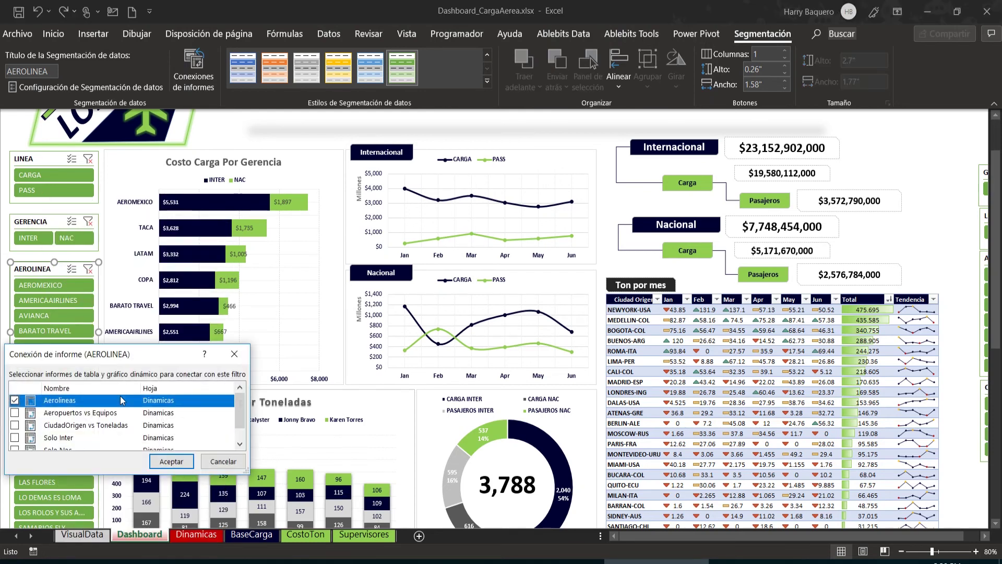
pyautogui.moveTo(144, 348); pyautogui.dragTo(365, 258)
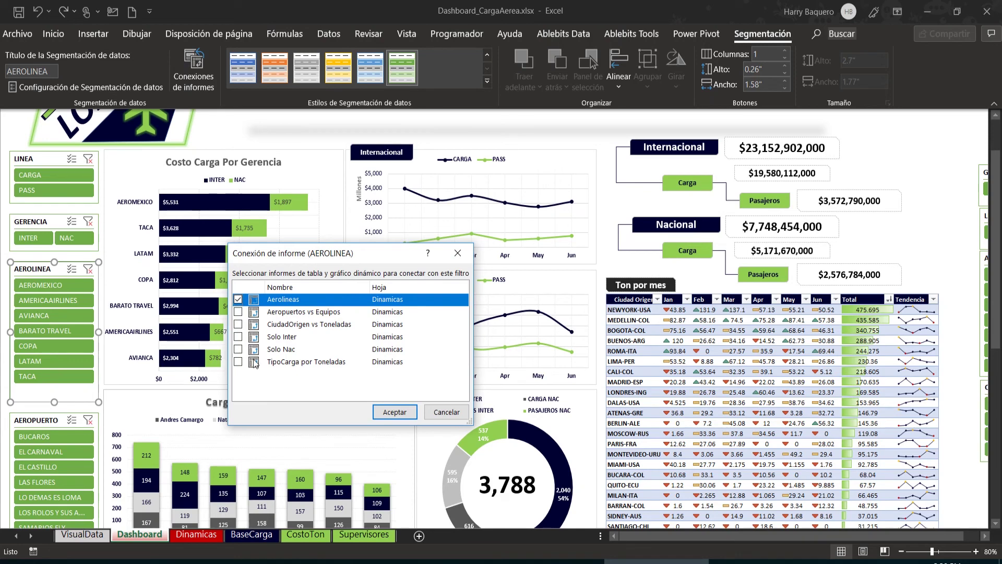
pyautogui.click(239, 312)
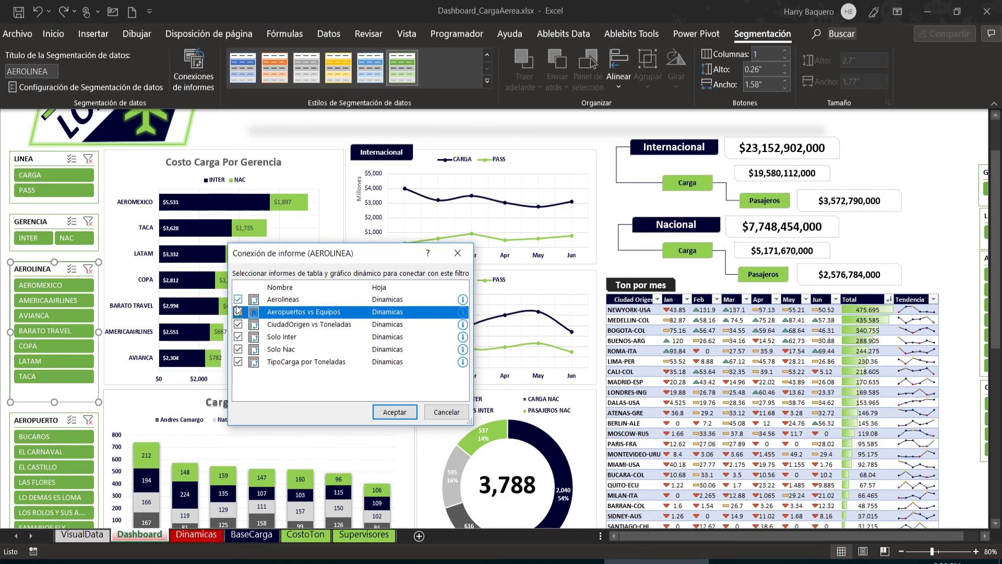
pyautogui.click(238, 299)
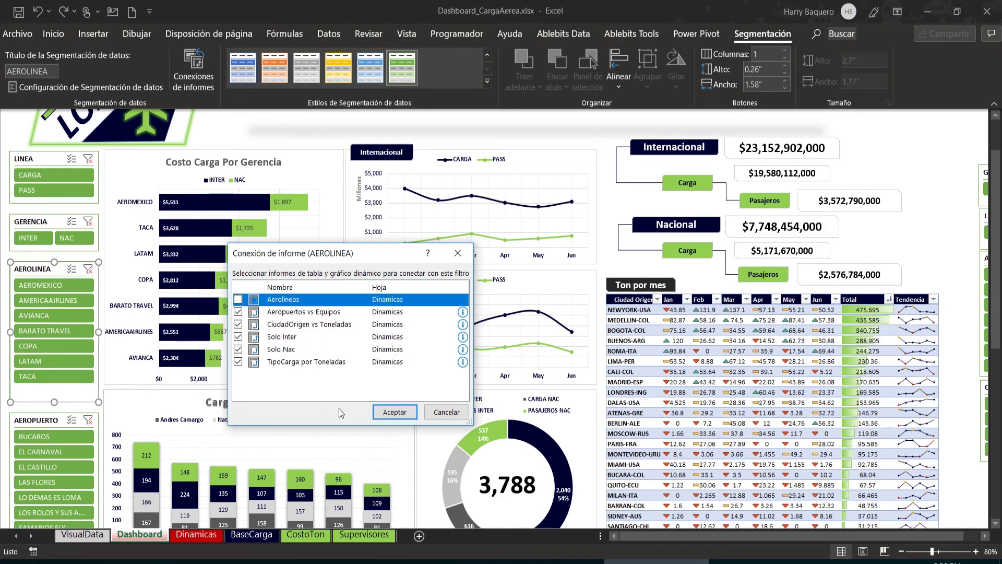
pyautogui.click(393, 412)
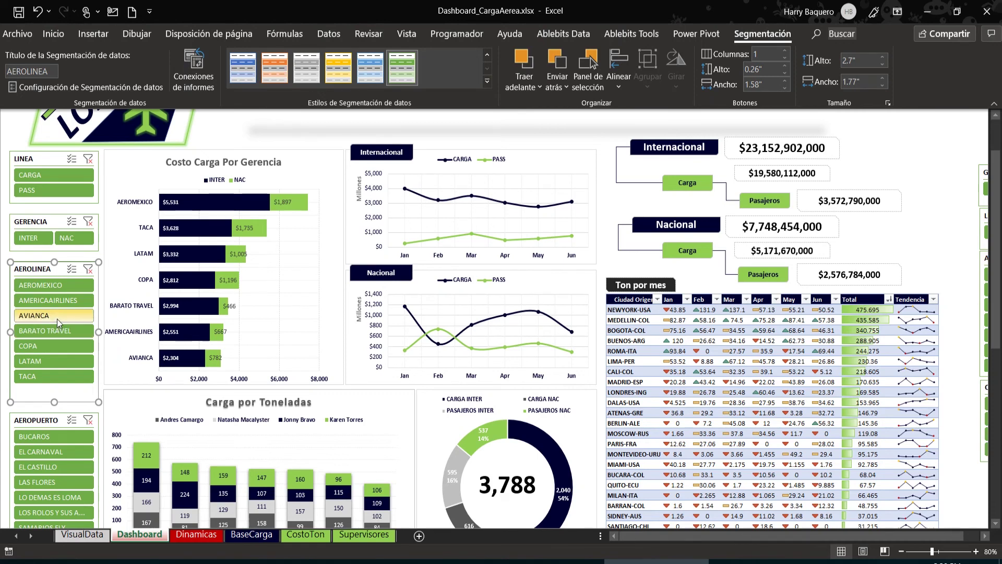
# Step: Filter the dashboard by AVIANCA with the AEROLINEA slicer to check its connections, and clear the filter
pyautogui.click(56, 318)
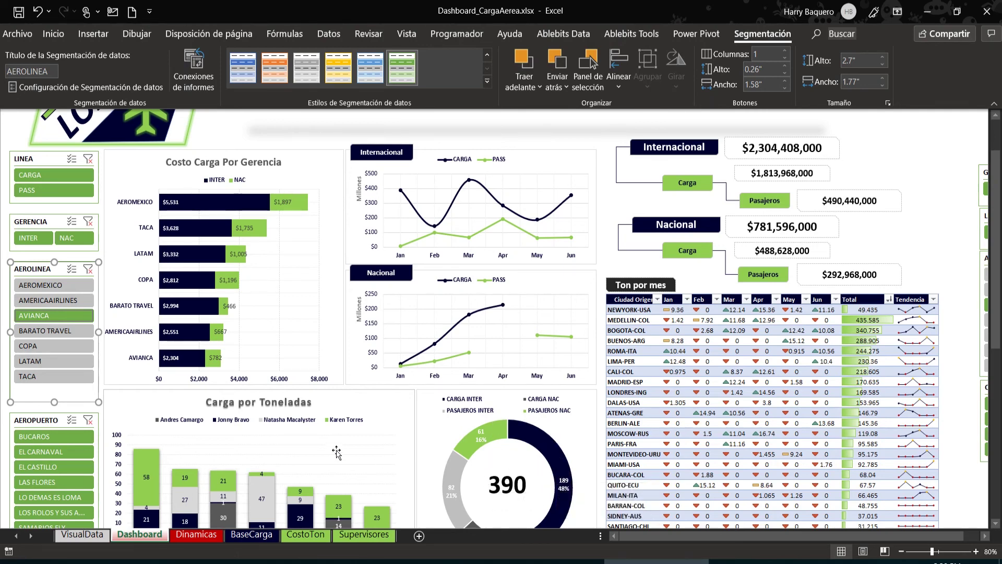
pyautogui.click(941, 238)
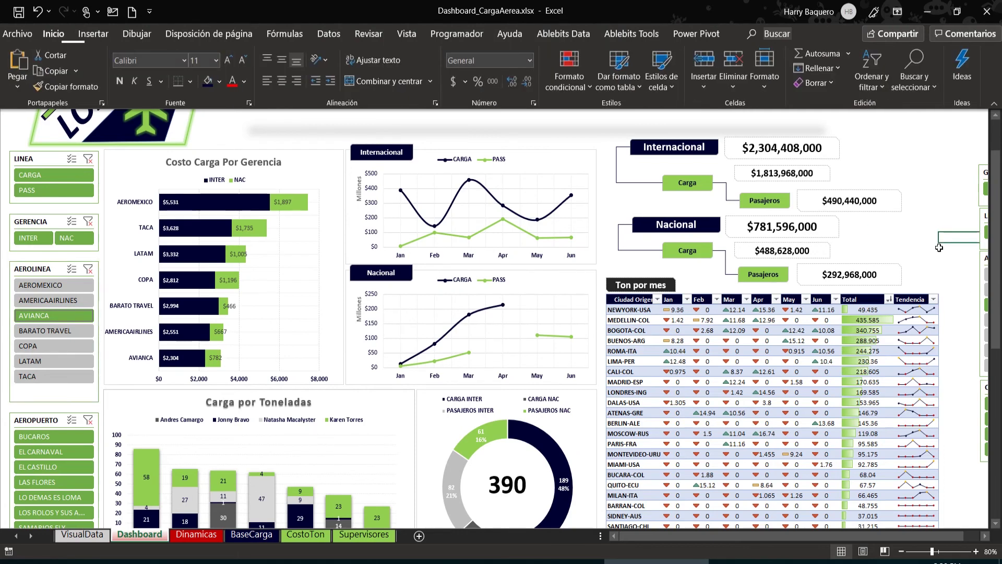
pyautogui.scroll(-2, 903, 244)
pyautogui.scroll(2, 883, 248)
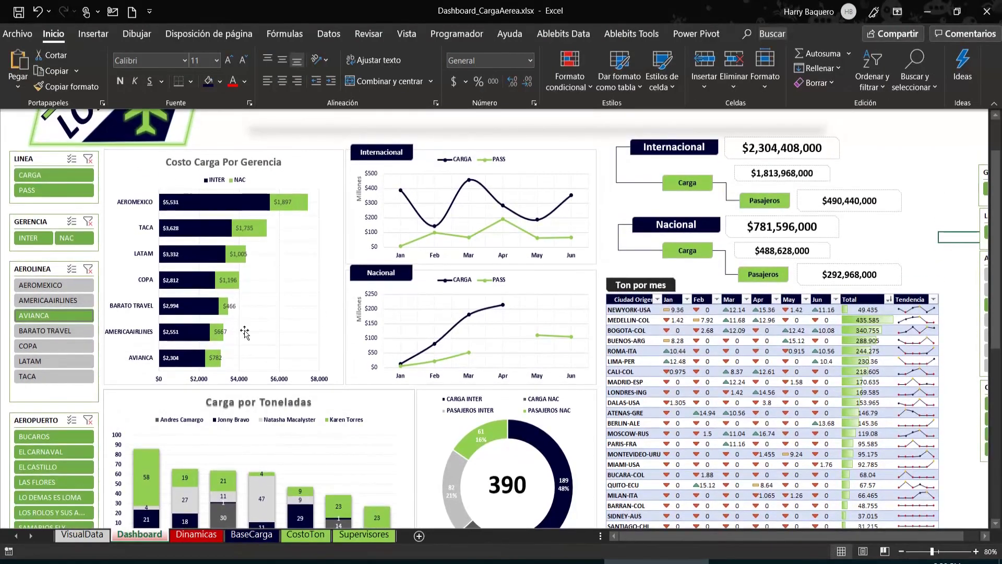
pyautogui.click(89, 271)
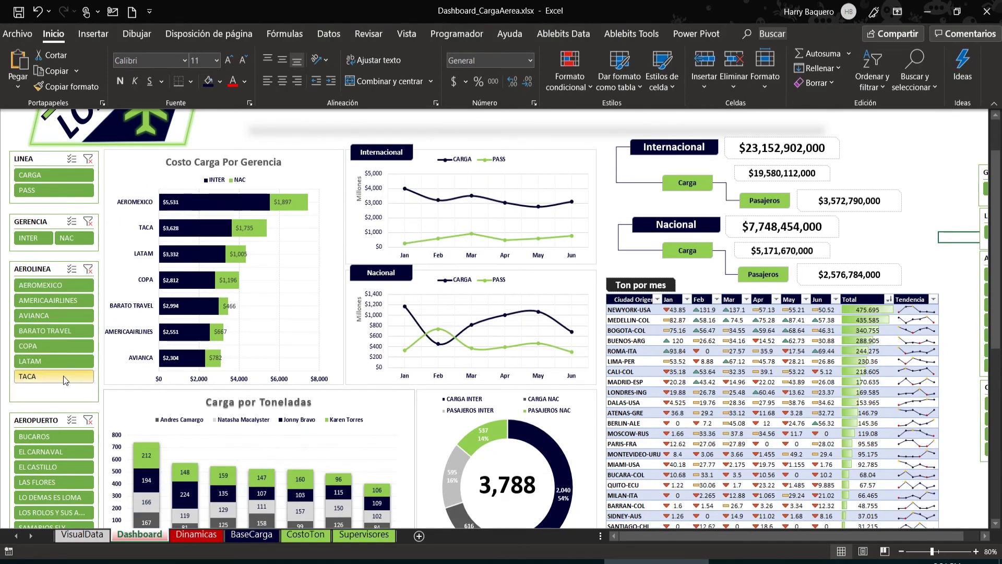
# Step: Set the AEROLINEA slicer to hide items with no data and change its header title to AEROLINEAS
pyautogui.rightClick(51, 269)
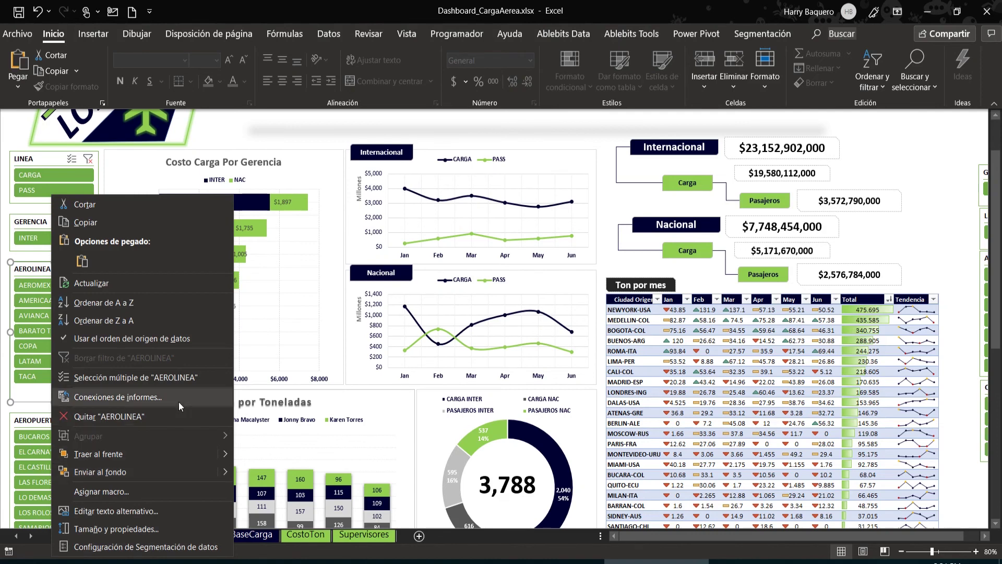
pyautogui.click(150, 546)
pyautogui.moveTo(193, 368); pyautogui.dragTo(575, 269)
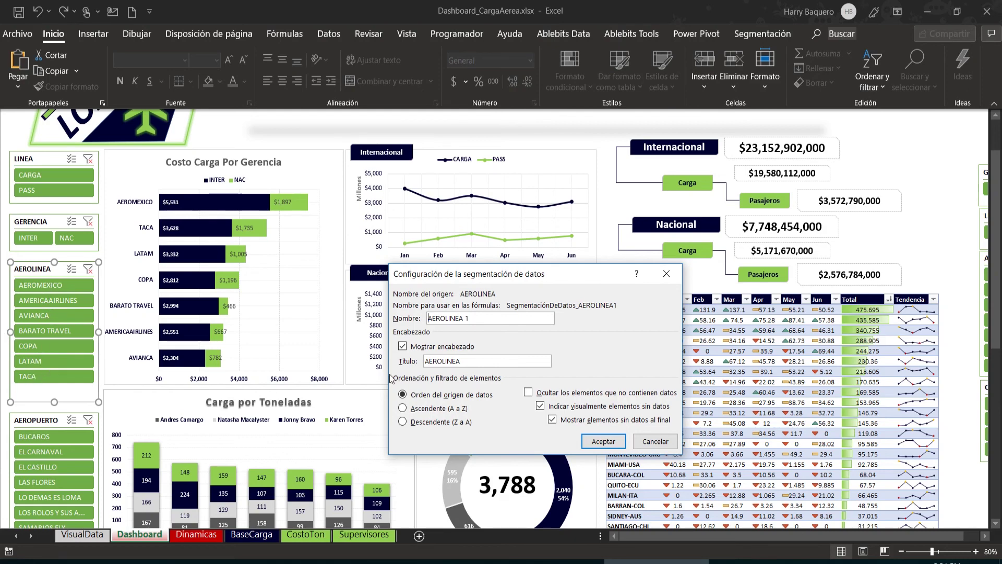
pyautogui.click(528, 394)
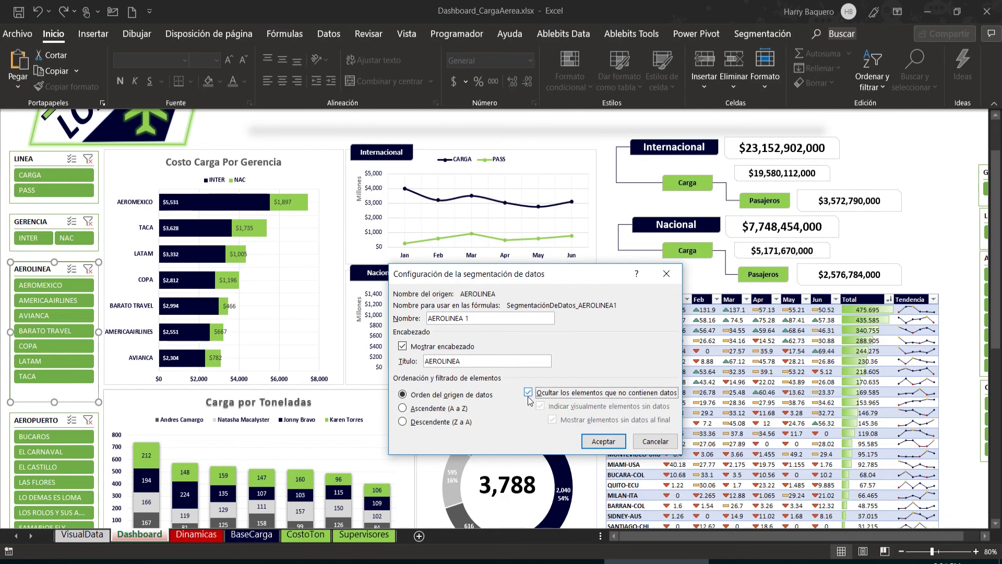
pyautogui.moveTo(477, 360); pyautogui.dragTo(425, 360)
pyautogui.click(466, 362)
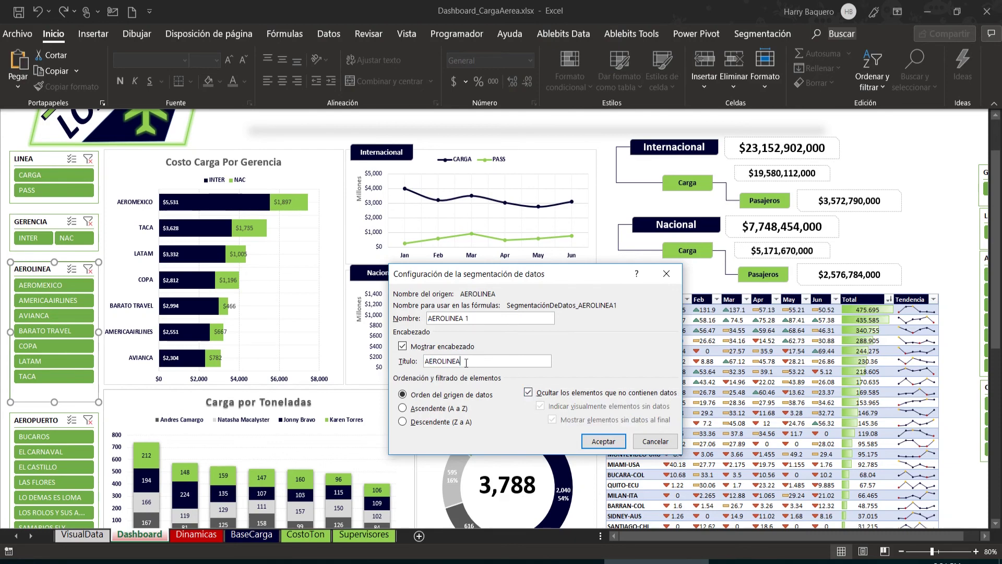
pyautogui.write('S')
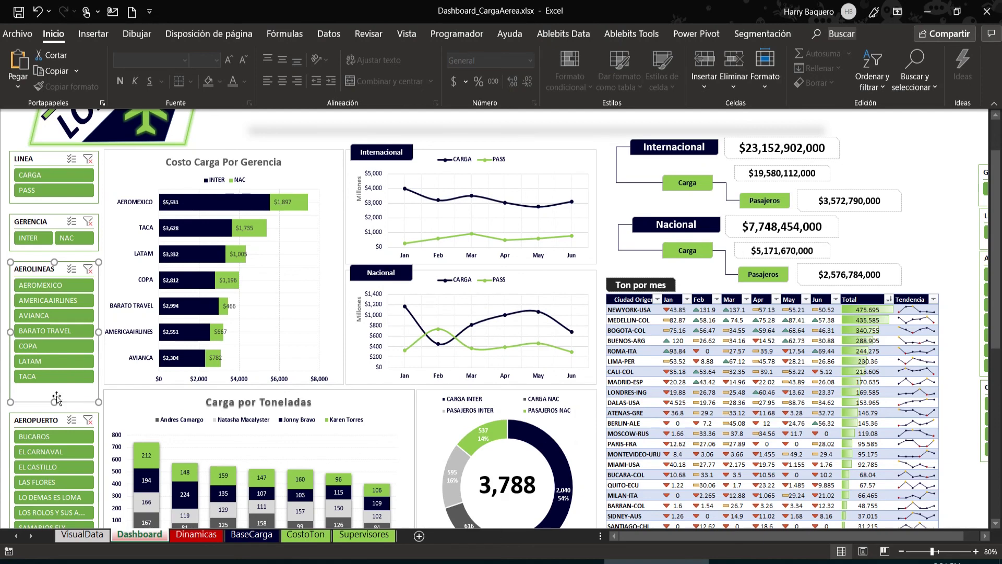
# Step: Sort the items of the AEROLINEAS slicer in descending order (Z a A) through its slicer settings
pyautogui.rightClick(60, 271)
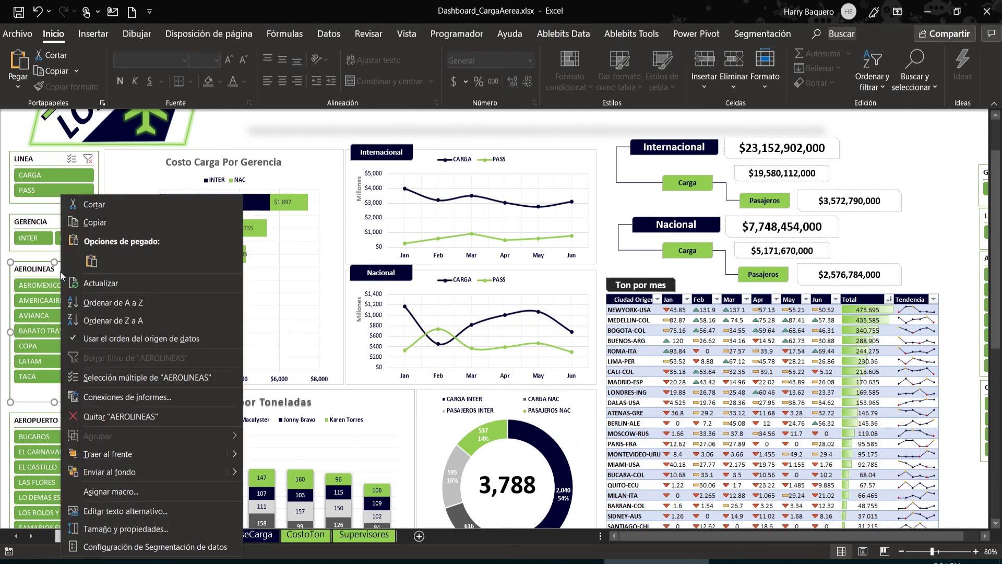
pyautogui.click(103, 546)
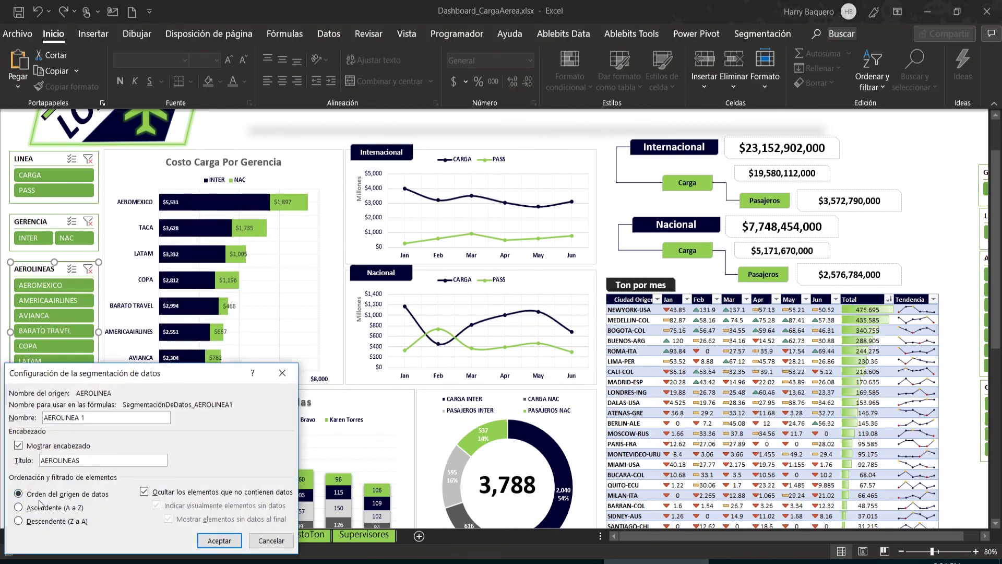
pyautogui.click(47, 525)
pyautogui.click(218, 540)
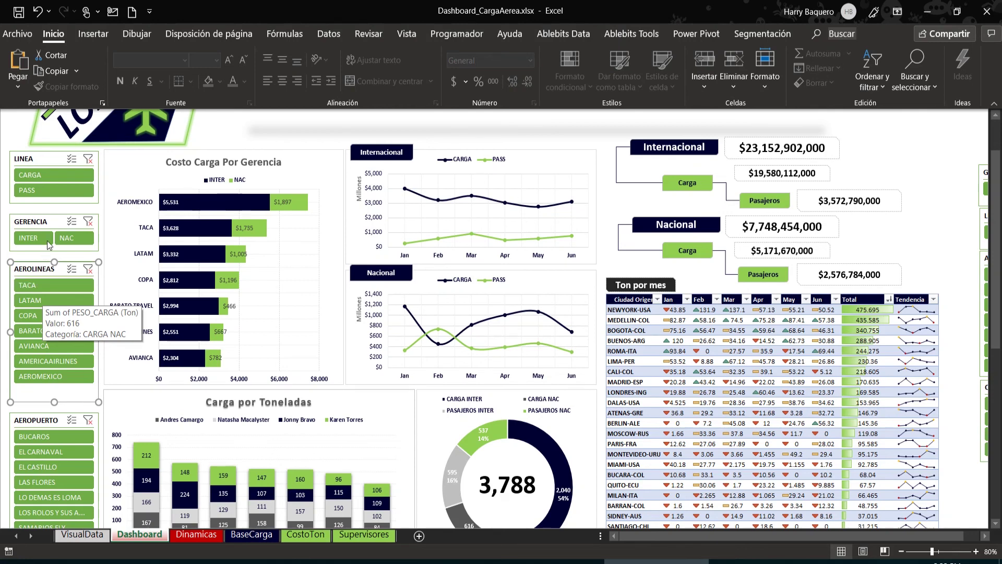
# Step: Set the width of the LINEA, GERENCIA, AEROLINEAS and AEROPUERTO slicers together to 1.7" and align them
pyautogui.click(48, 221)
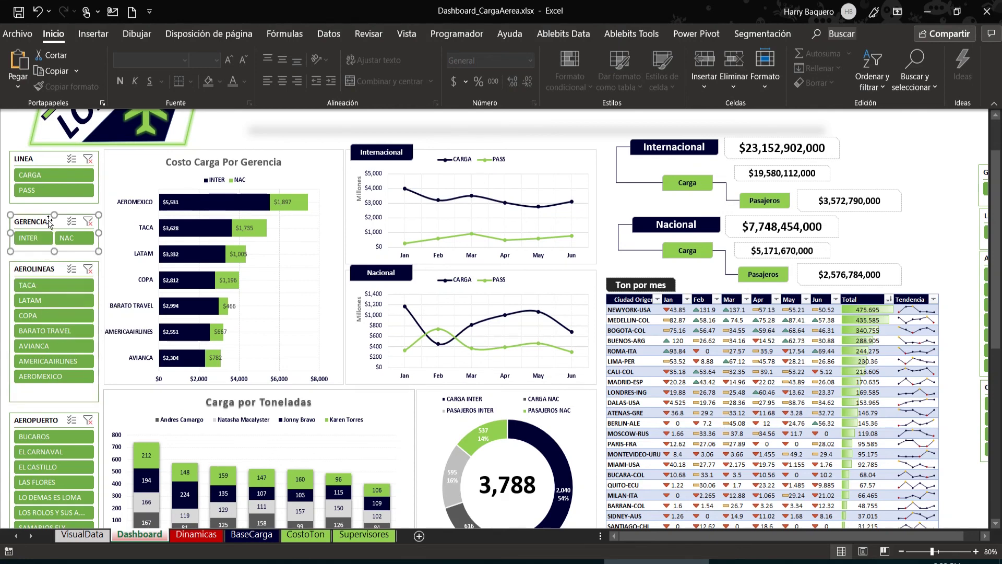
pyautogui.click(48, 156)
pyautogui.keyDown('ctrl'); pyautogui.click(36, 224); pyautogui.keyUp('ctrl')
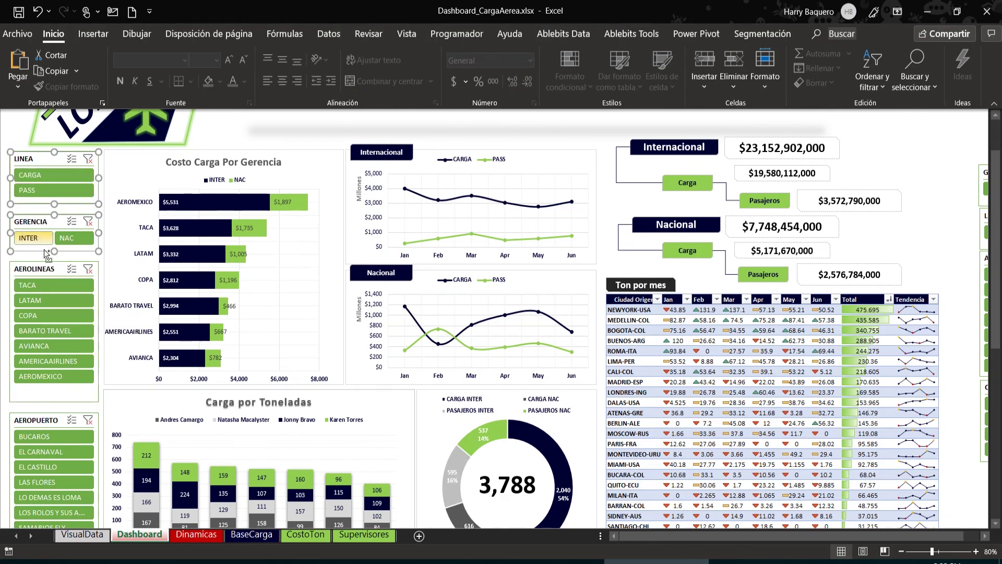
pyautogui.keyDown('ctrl'); pyautogui.click(44, 270); pyautogui.keyUp('ctrl')
pyautogui.keyDown('ctrl'); pyautogui.click(45, 421); pyautogui.keyUp('ctrl')
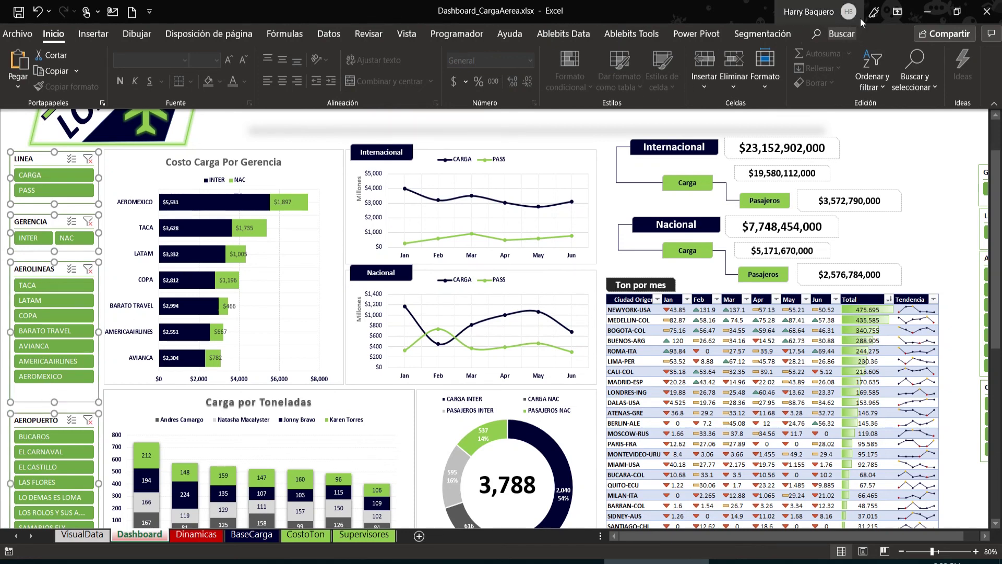
pyautogui.click(762, 36)
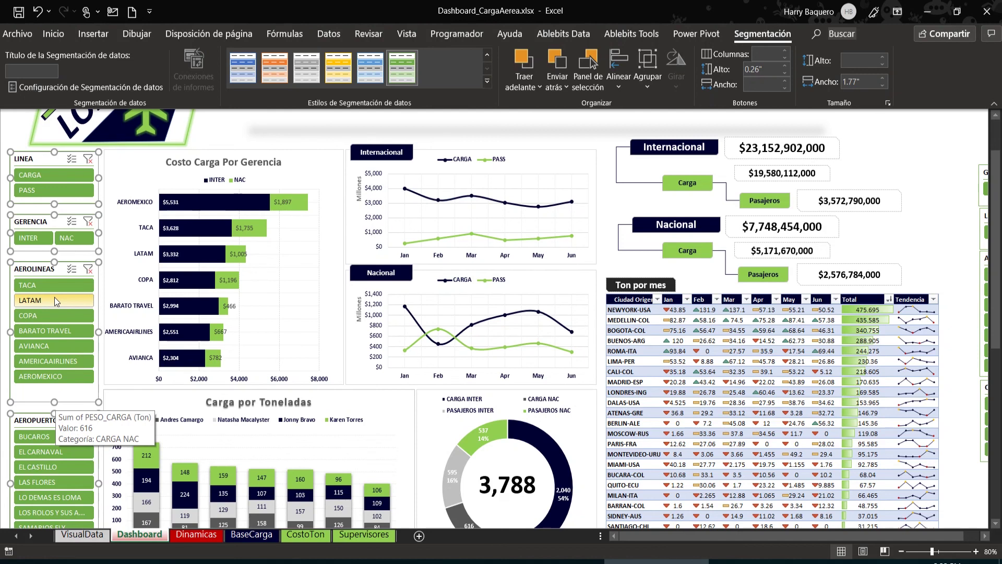
pyautogui.click(885, 80)
pyautogui.click(885, 80)
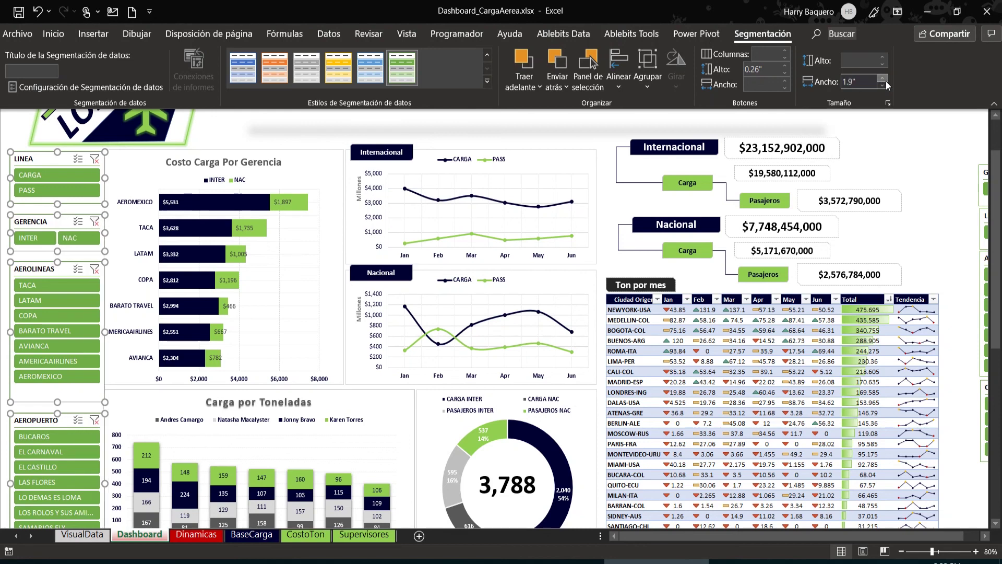
pyautogui.click(885, 81)
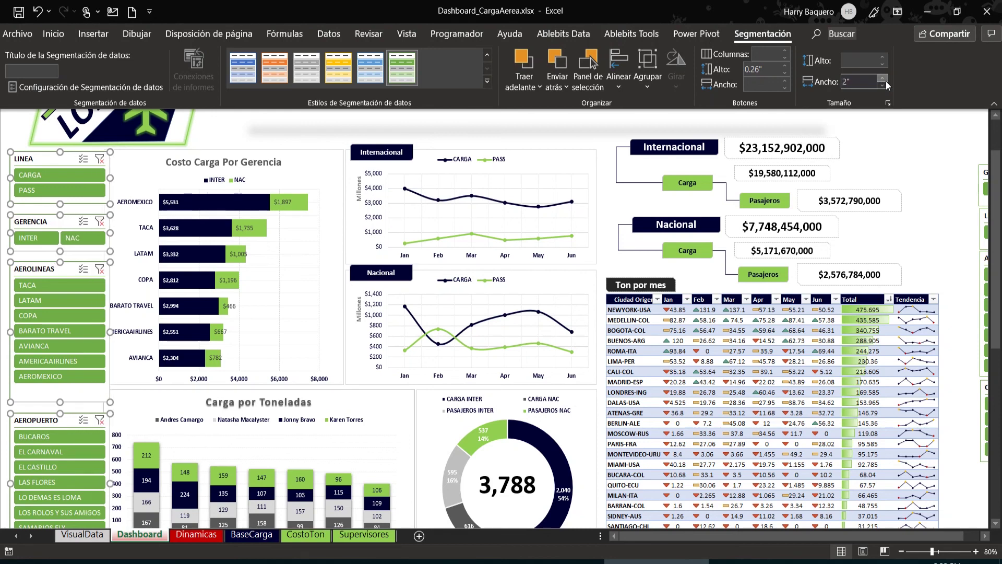
pyautogui.click(884, 86)
pyautogui.click(884, 86)
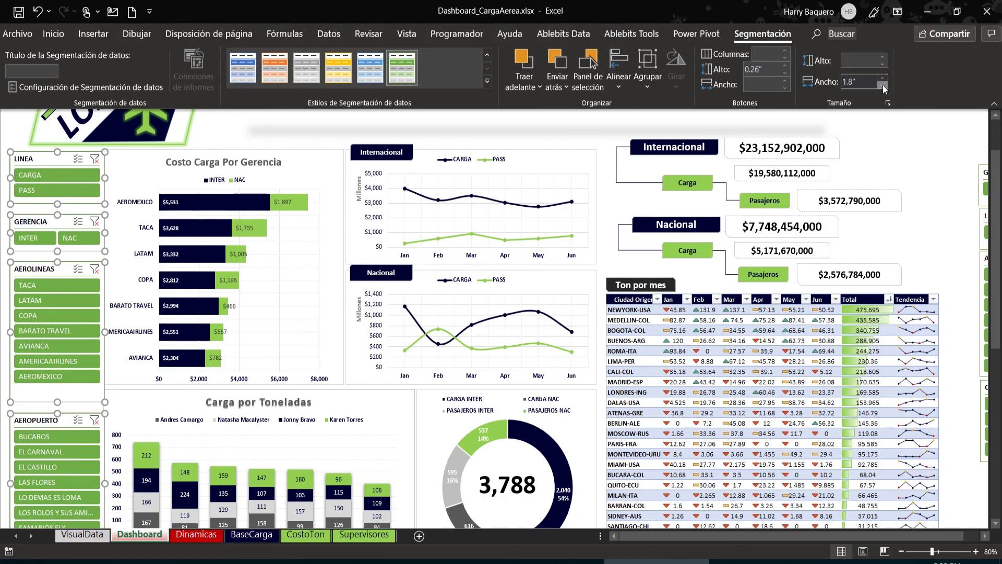
pyautogui.click(884, 86)
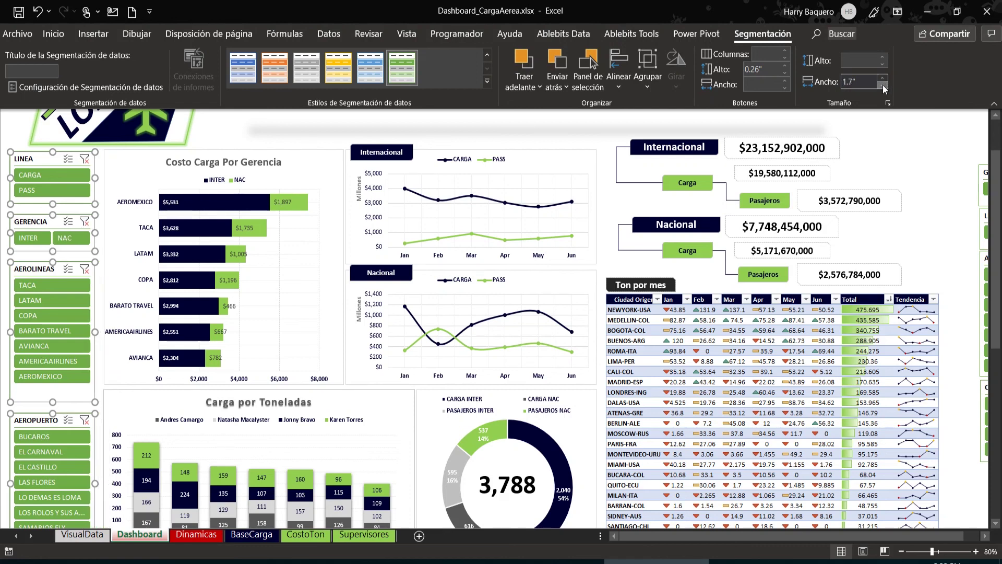
pyautogui.click(615, 80)
pyautogui.click(653, 121)
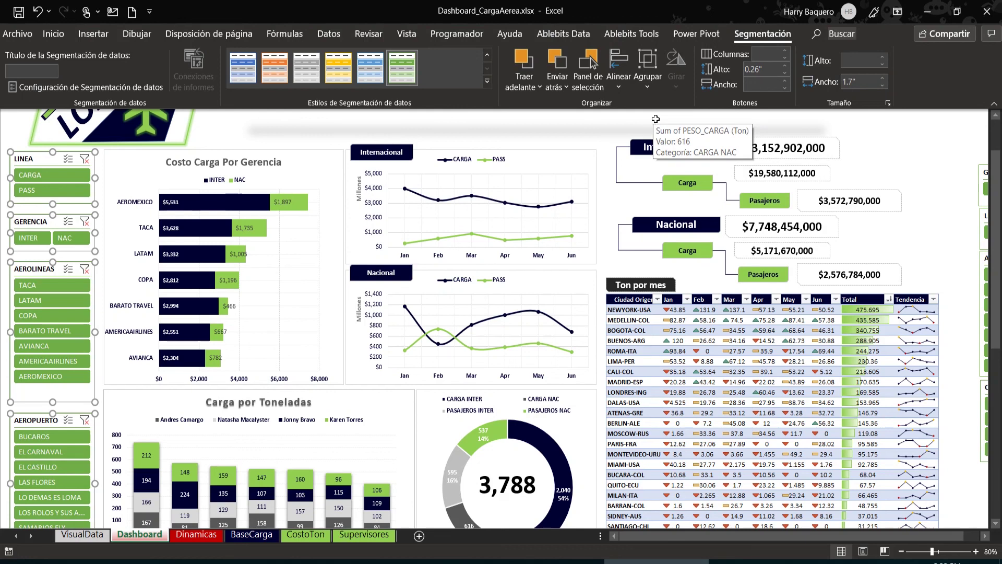
# Step: Delete the AEROPUERTO, AEROLINEAS, GERENCIA and LINEA slicers beside the Costo Carga Por Gerencia chart
pyautogui.click(908, 144)
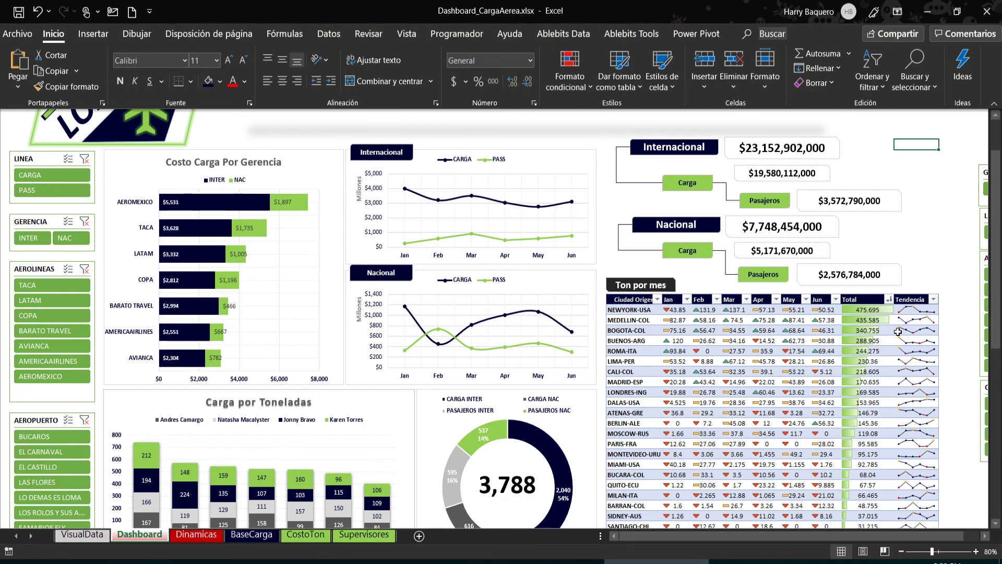
pyautogui.hscroll(5, 898, 332)
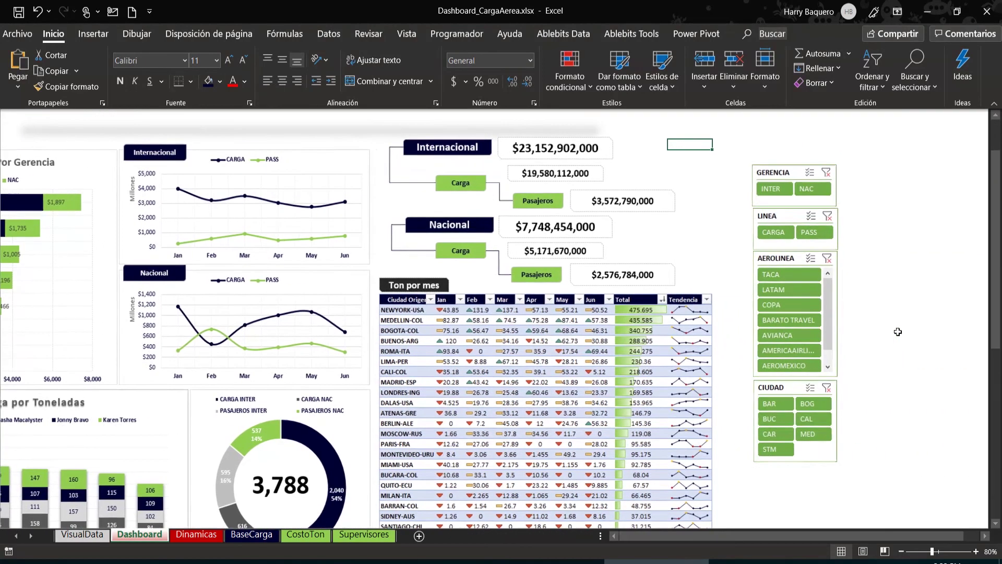
pyautogui.hscroll(-5, 898, 331)
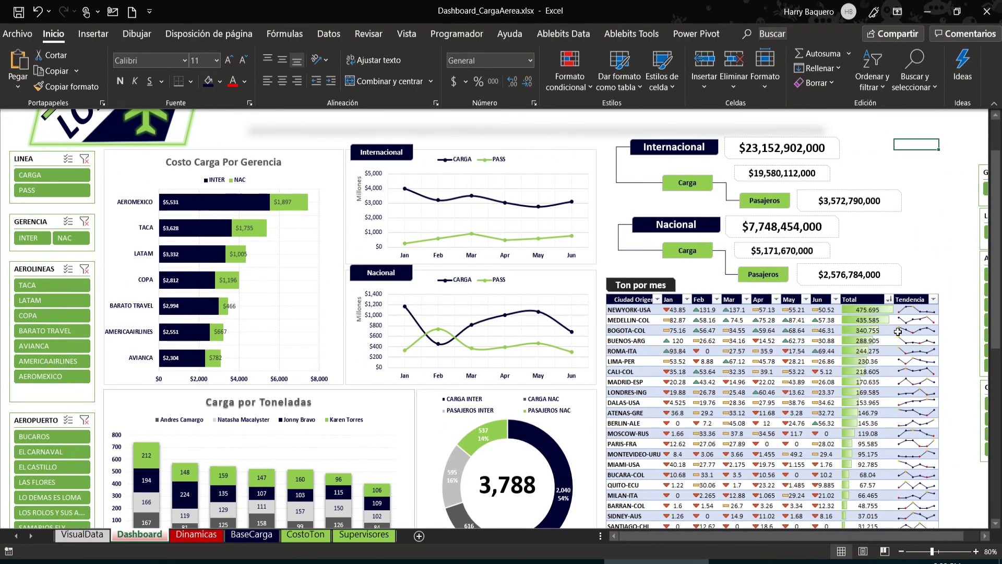
pyautogui.click(44, 426)
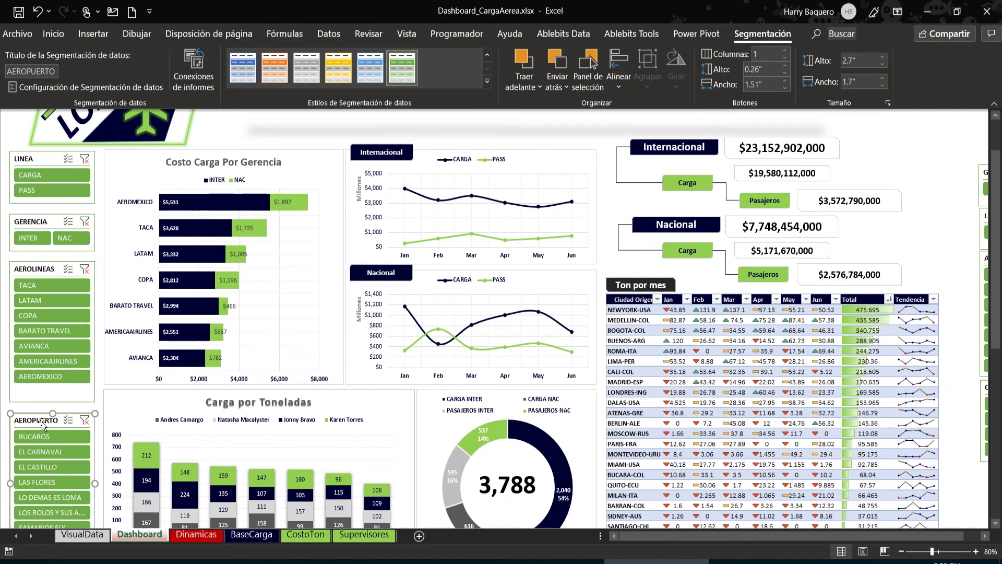
pyautogui.press('Delete')
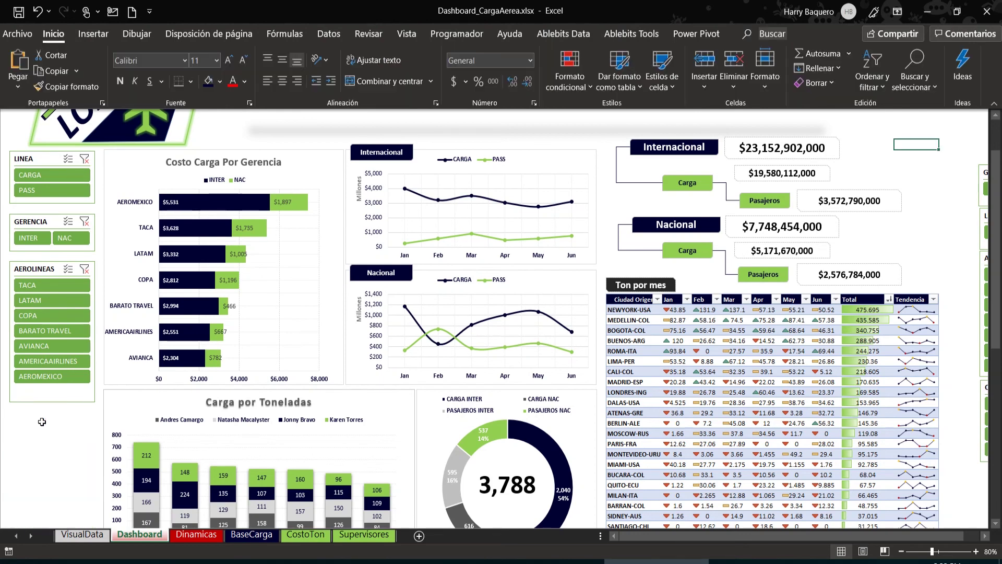
pyautogui.click(46, 270)
pyautogui.press('Delete')
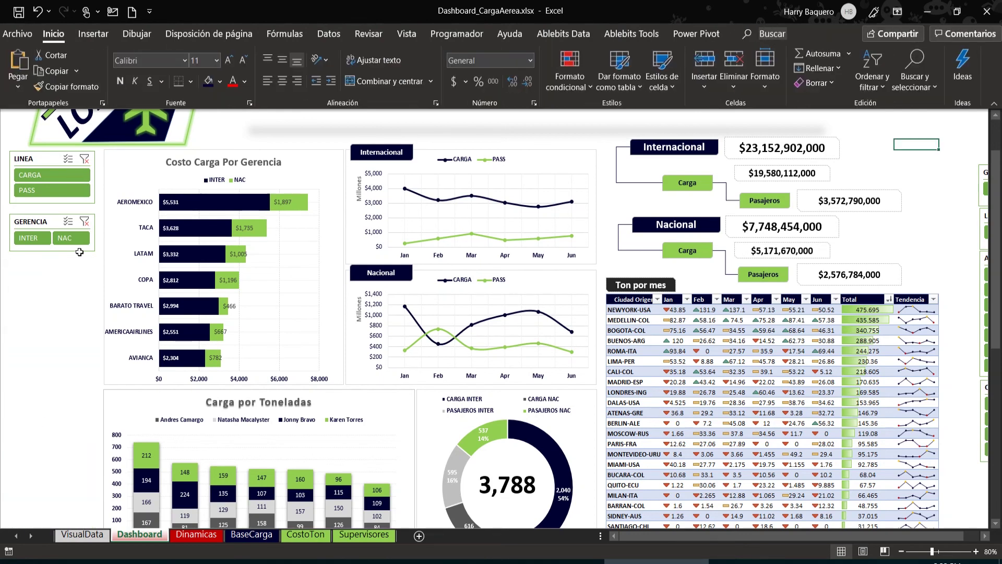
pyautogui.click(38, 222)
pyautogui.press('Delete')
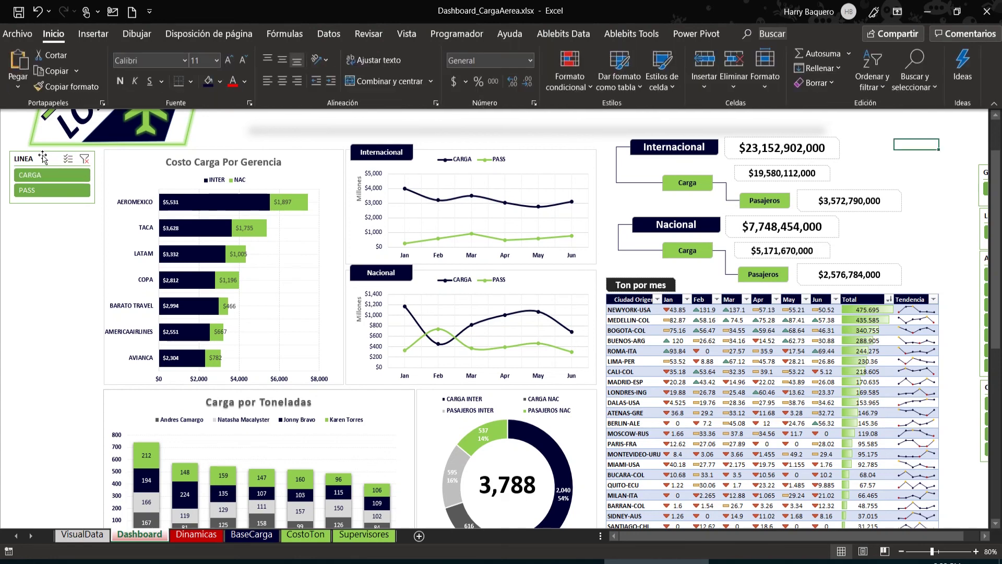
pyautogui.click(43, 158)
pyautogui.press('Delete')
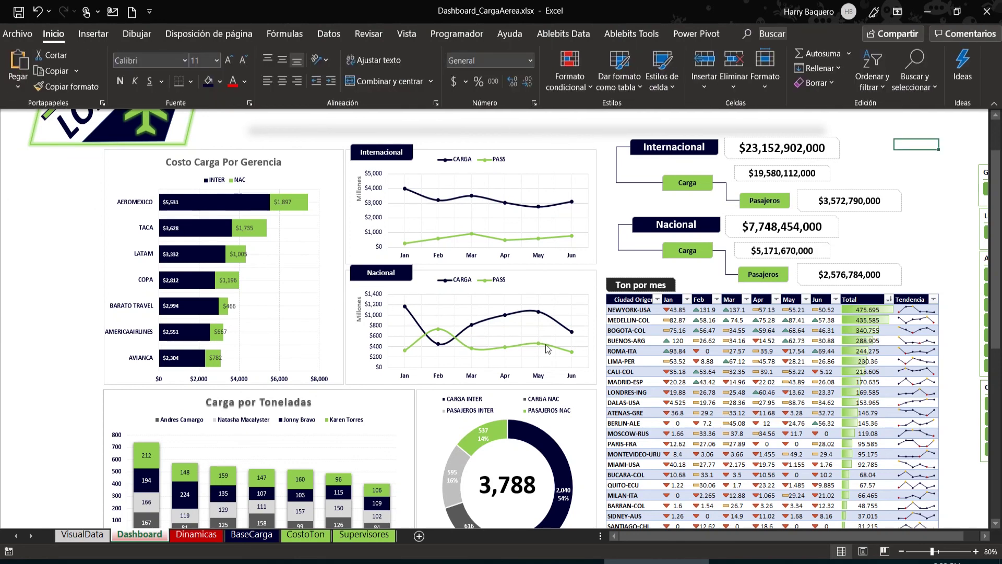
# Step: Select the remaining GERENCIA, LINEA, AEROLINEA and CIUDAD slicers beyond the Ton por mes table together
pyautogui.moveTo(717, 535); pyautogui.dragTo(876, 532)
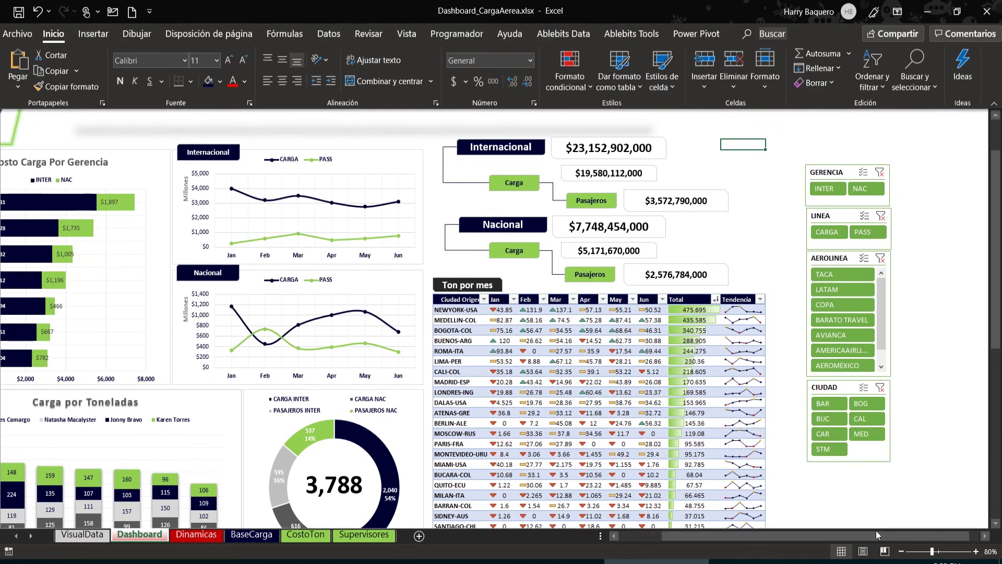
pyautogui.click(833, 174)
pyautogui.keyDown('shift'); pyautogui.click(831, 218); pyautogui.keyUp('shift')
pyautogui.keyDown('shift'); pyautogui.click(828, 259); pyautogui.keyUp('shift')
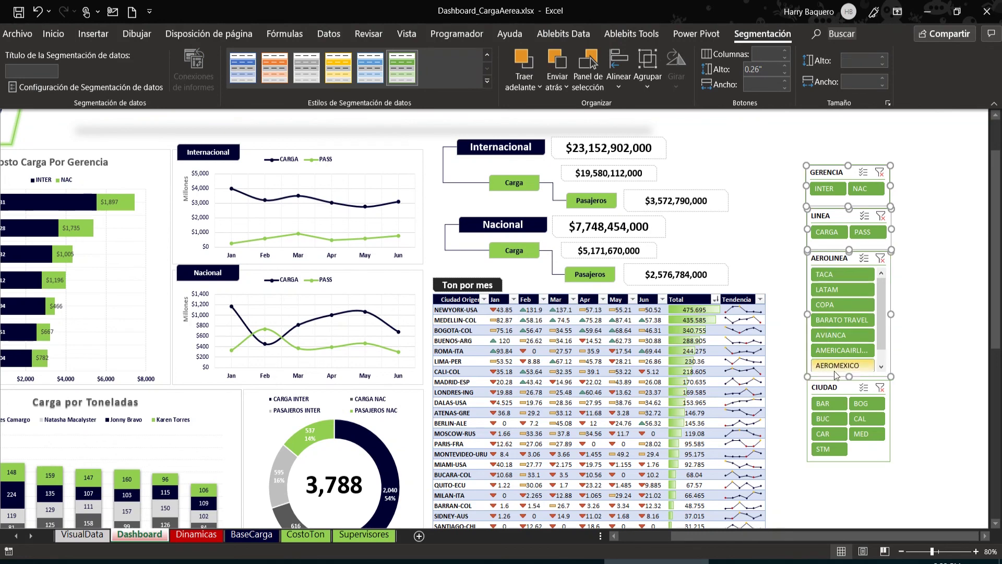
pyautogui.keyDown('shift'); pyautogui.click(834, 389); pyautogui.keyUp('shift')
# Step: Try to move the four selected slicers across the sheet to the charts, and undo the move
pyautogui.moveTo(851, 535); pyautogui.dragTo(922, 538)
pyautogui.moveTo(822, 173); pyautogui.dragTo(25, 216)
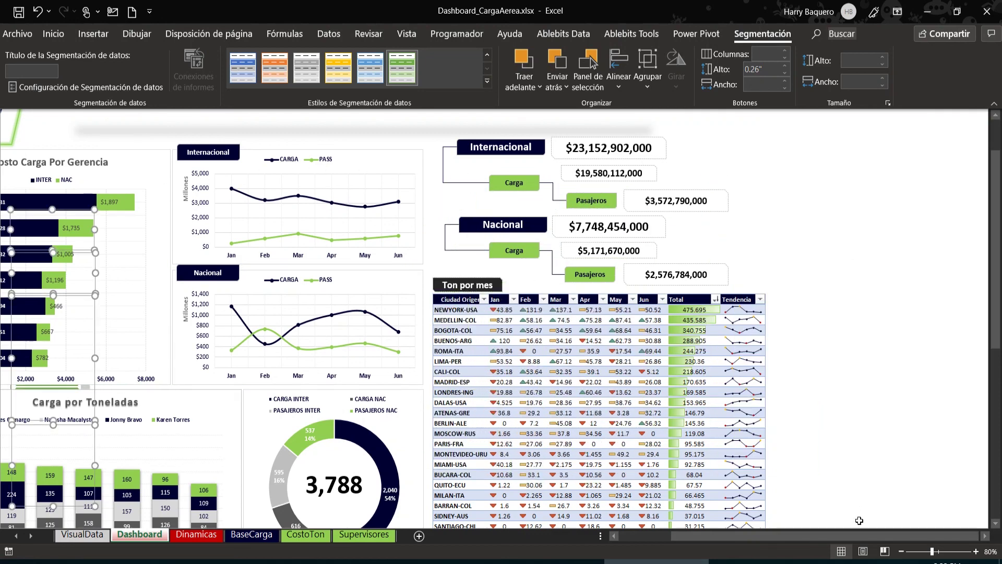
pyautogui.hotkey('ctrl', 'z')
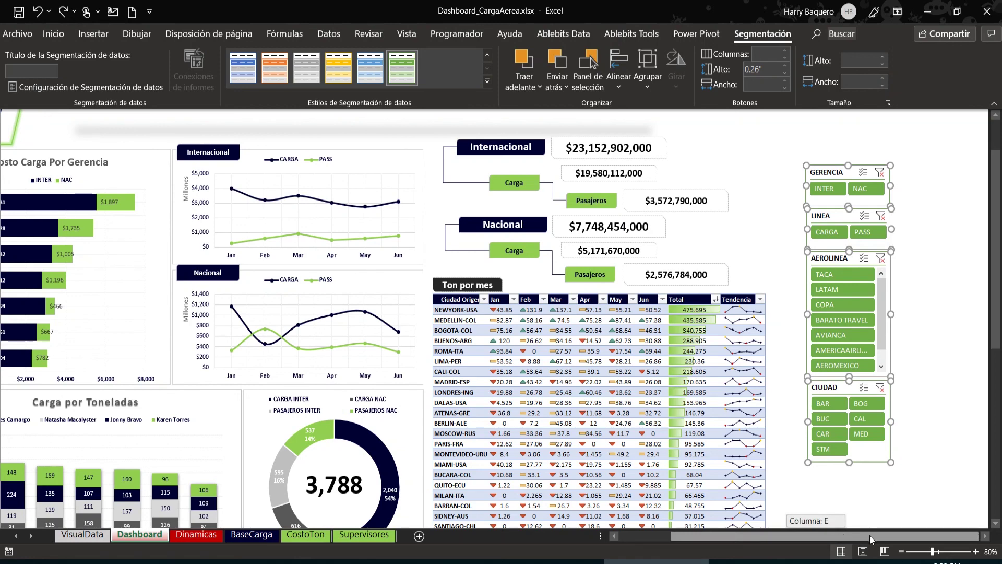
# Step: Cut the four selected slicers and paste them into the blank column beside the Costo Carga Por Gerencia chart
pyautogui.click(985, 537)
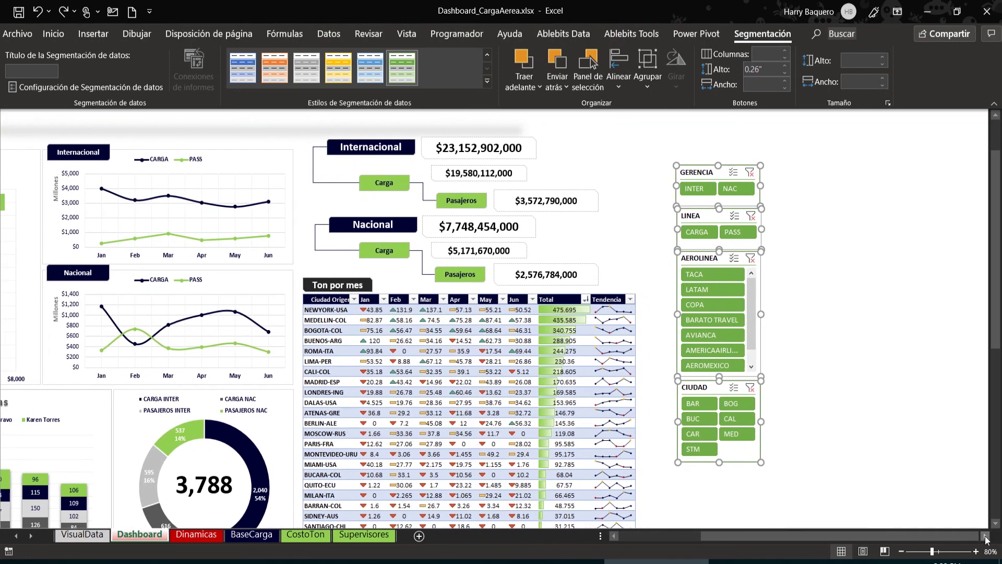
pyautogui.press('Delete')
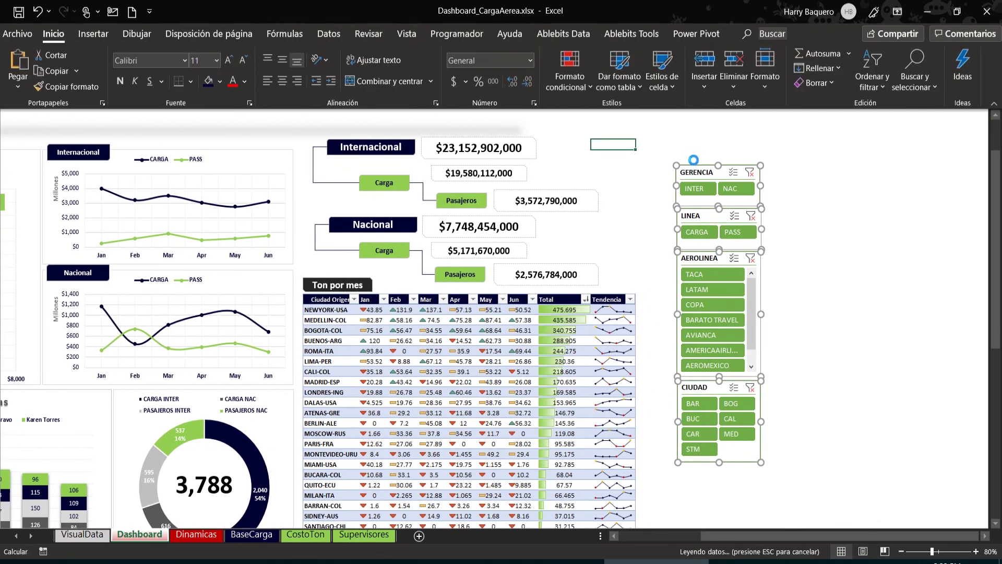
pyautogui.click(632, 538)
pyautogui.click(26, 160)
pyautogui.hotkey('ctrl', 'v')
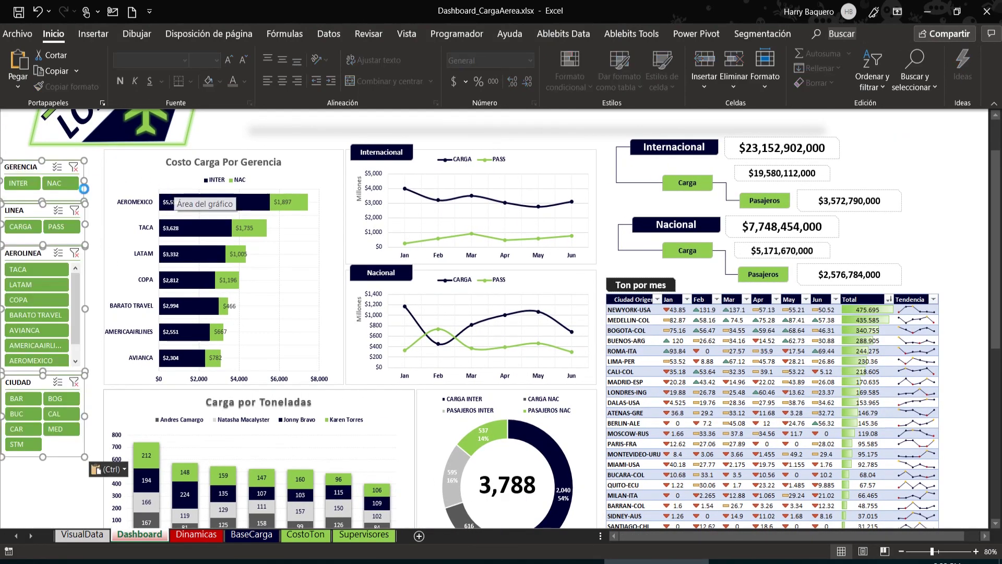
# Step: Position the pasted slicer group directly below the LOAD logo, centred in the blank column beside the charts
pyautogui.moveTo(23, 170); pyautogui.dragTo(31, 159)
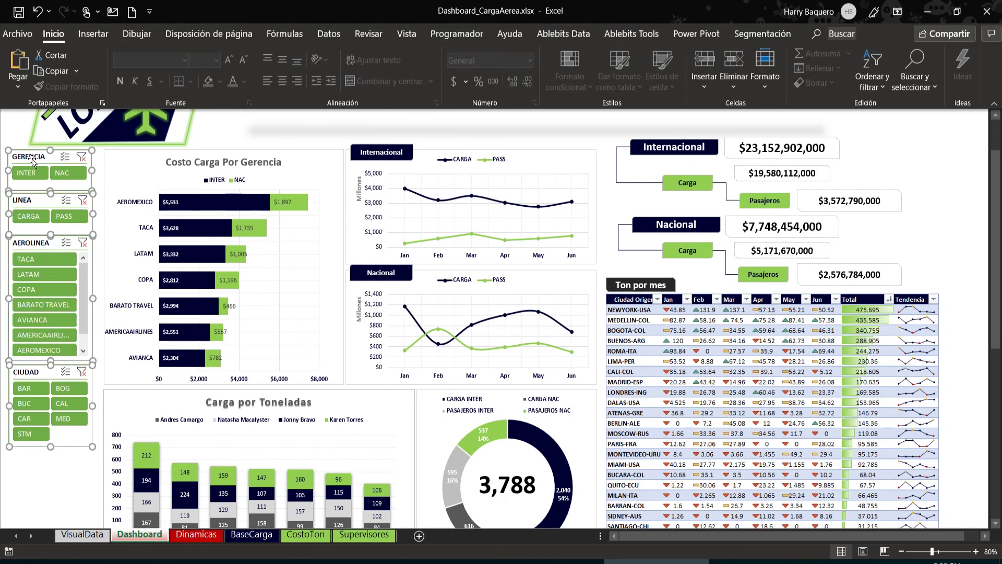
pyautogui.press('Right')
pyautogui.press('Right')
pyautogui.press('Right')
pyautogui.press('Right')
pyautogui.press('Right')
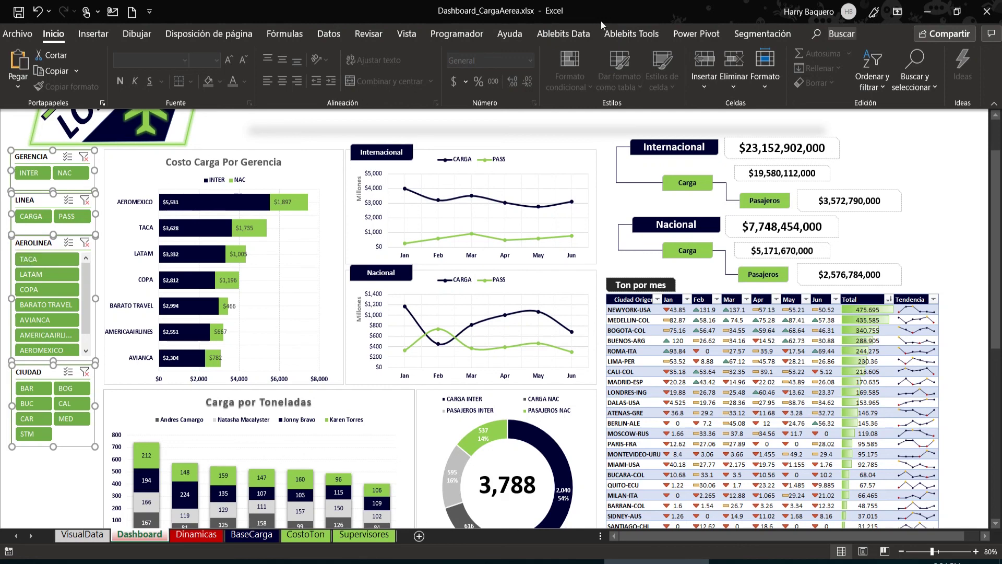
# Step: Align the four slicers with Alinear verticalmente, space them evenly with Distribuir verticalmente, and deselect them
pyautogui.click(737, 33)
pyautogui.click(620, 85)
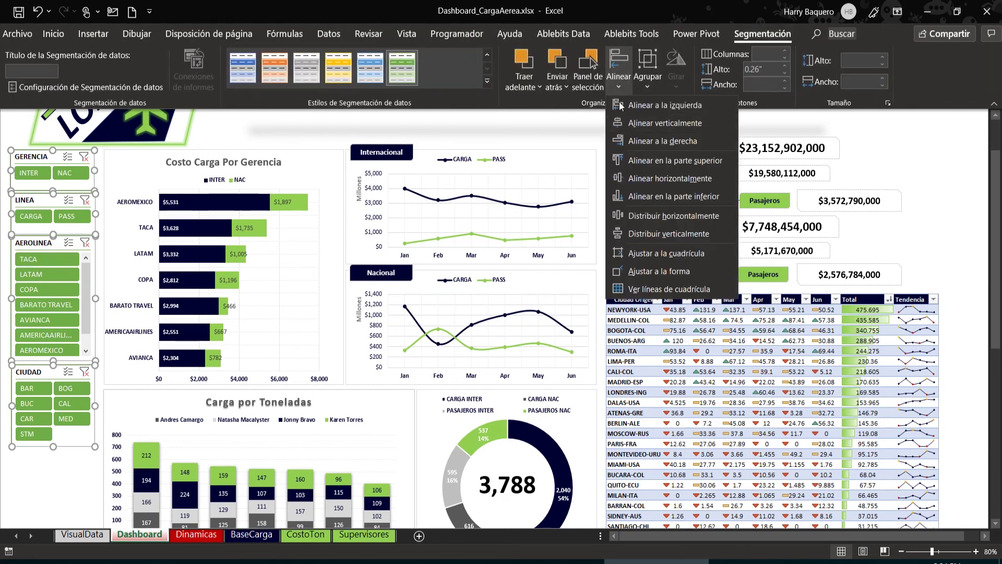
pyautogui.click(638, 129)
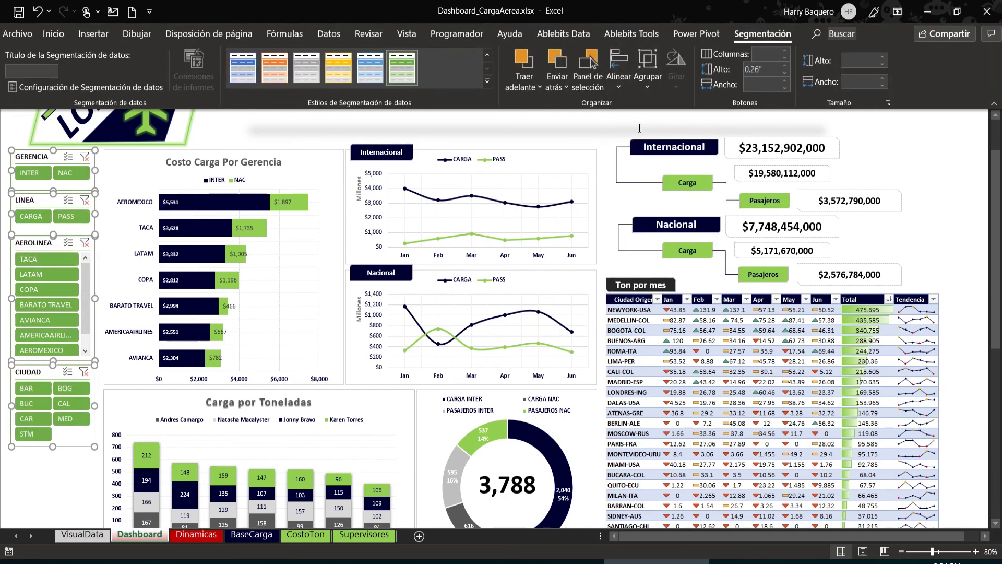
pyautogui.click(619, 78)
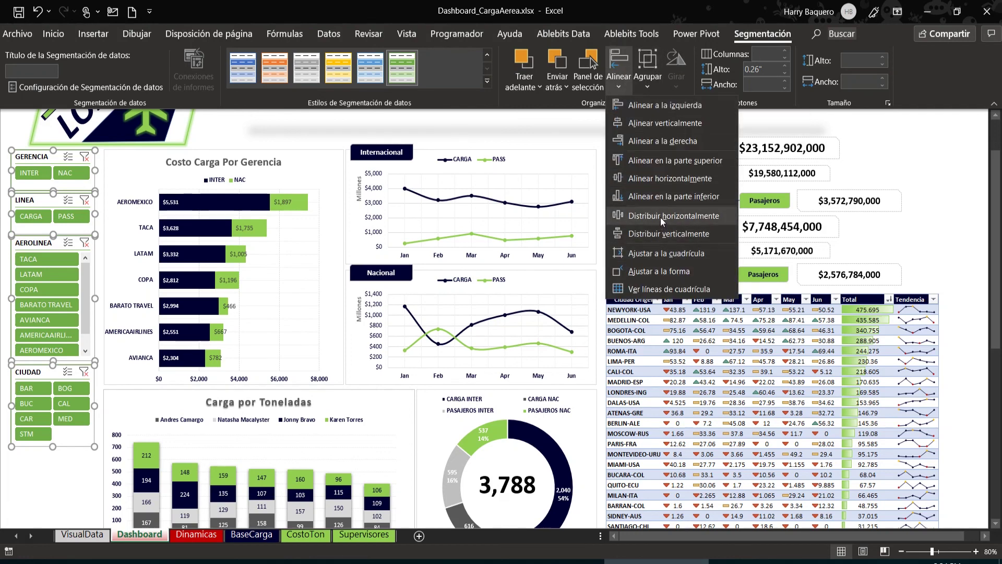
pyautogui.click(662, 233)
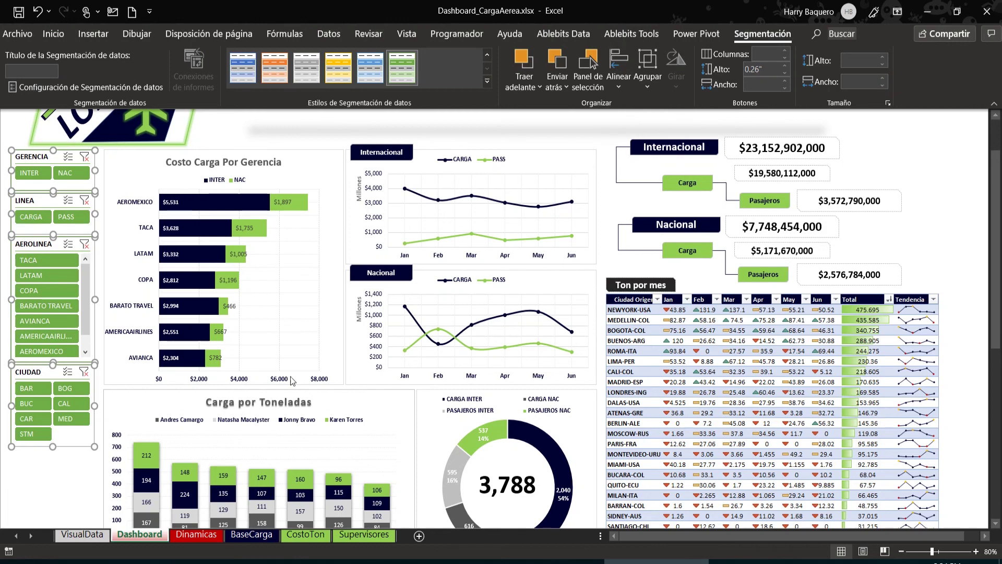
pyautogui.click(83, 468)
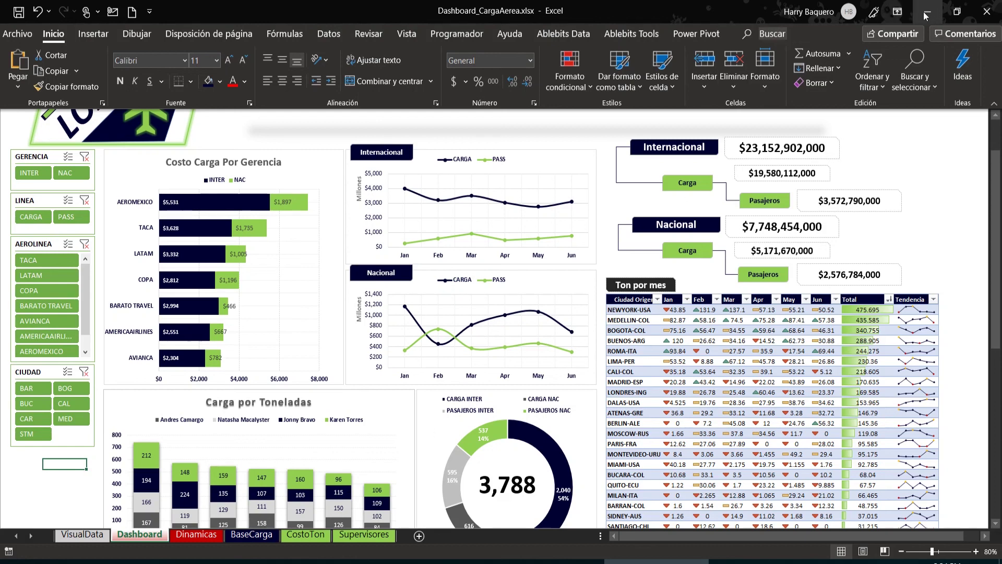
# Step: Set the ribbon to hide automatically and show the complete dashboard from its title down in full screen
pyautogui.click(898, 13)
pyautogui.click(898, 33)
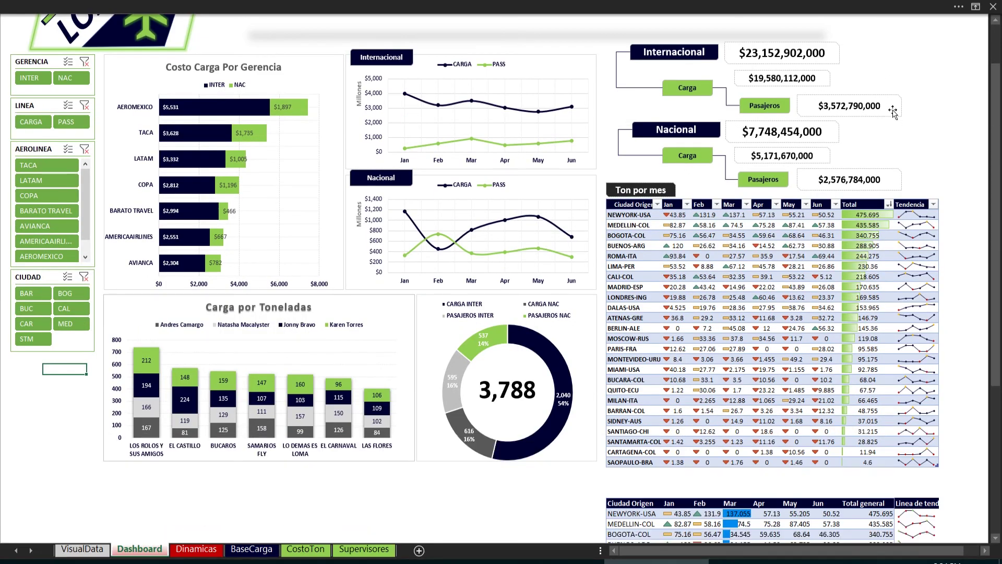
pyautogui.scroll(1, 891, 123)
pyautogui.scroll(1, 891, 122)
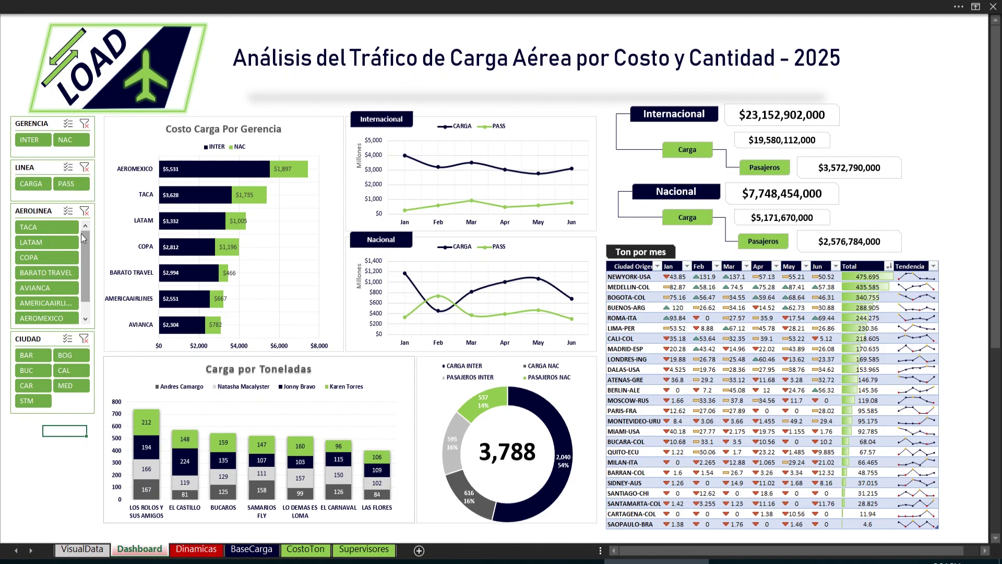
# Step: Test the AEROLINEA slicer by filtering the dashboard by TACA, COPA and LATAM in turn, and clear the filter
pyautogui.click(55, 233)
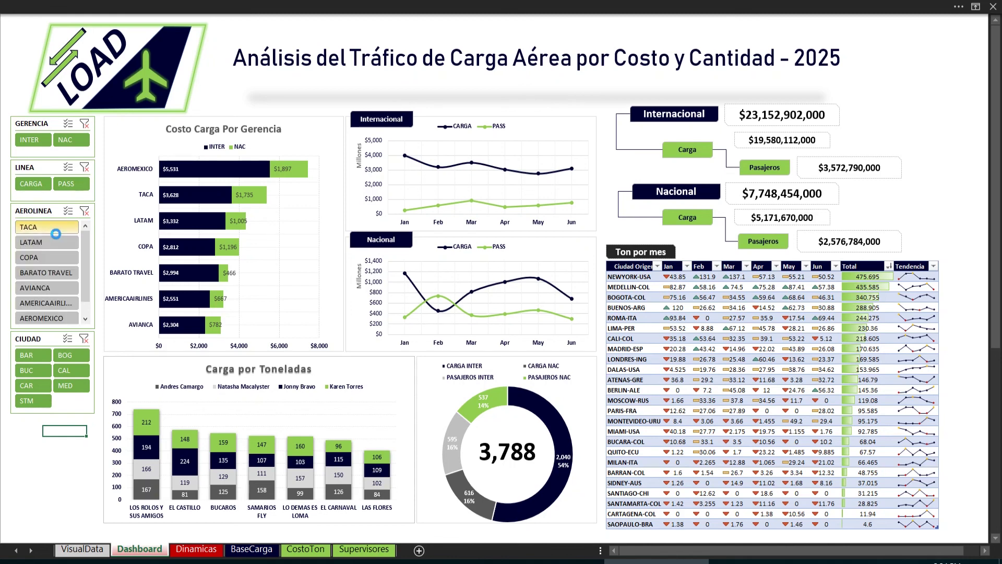
pyautogui.click(53, 257)
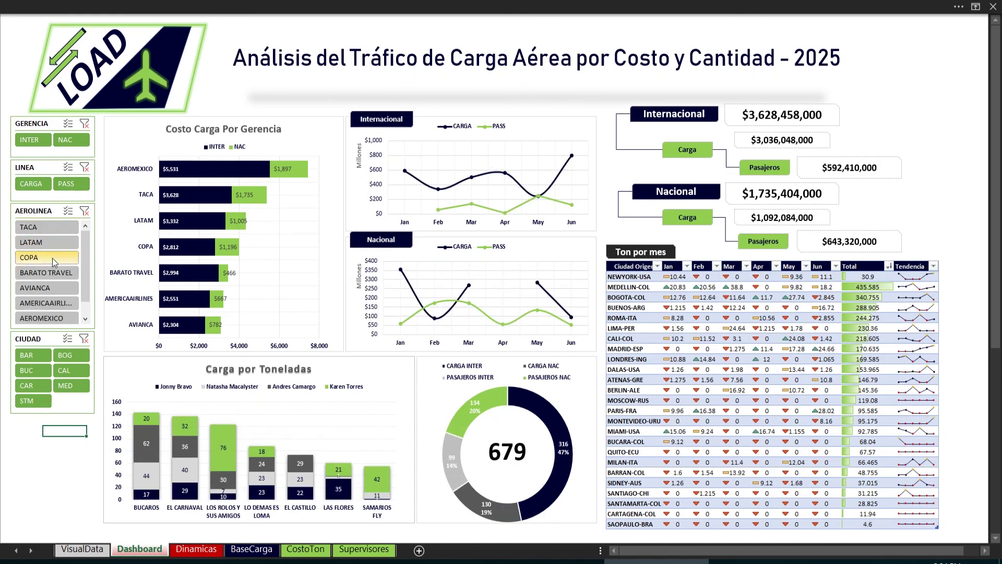
pyautogui.click(60, 228)
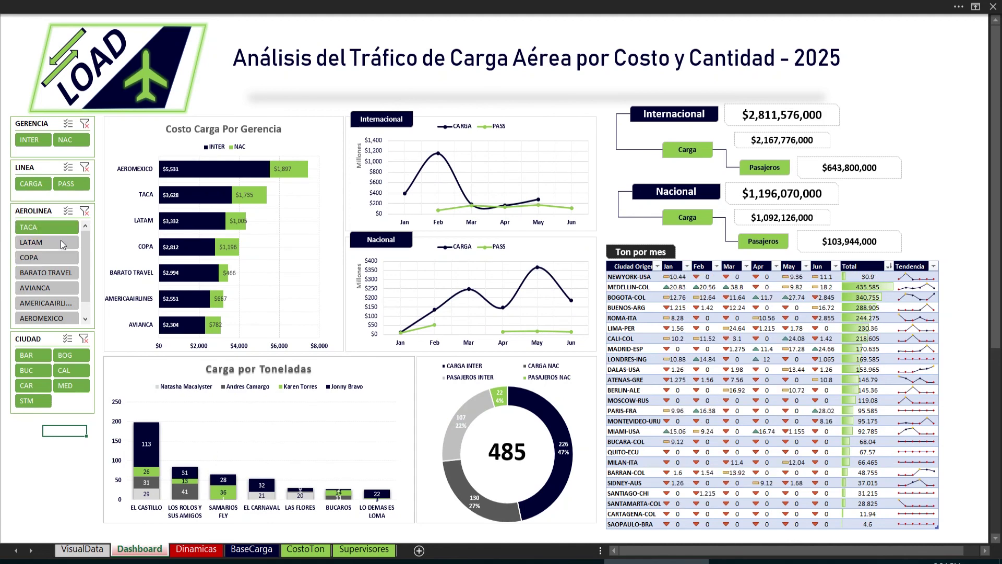
pyautogui.click(62, 243)
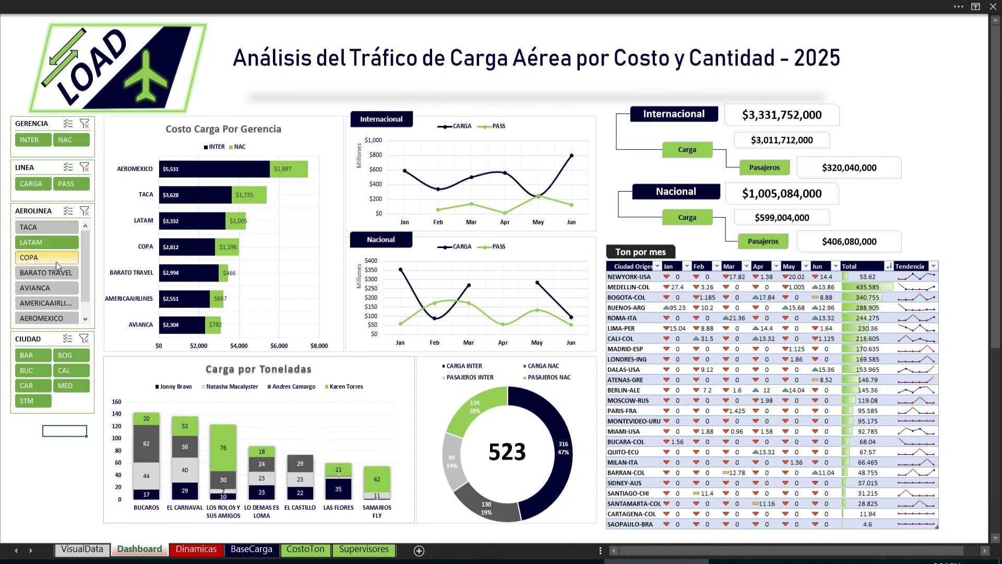
pyautogui.click(55, 259)
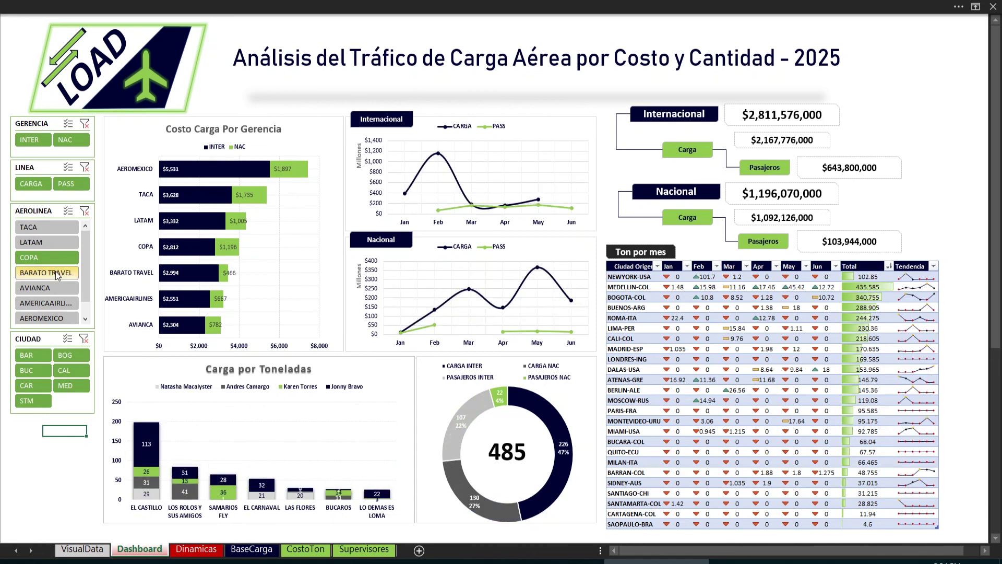
pyautogui.click(84, 211)
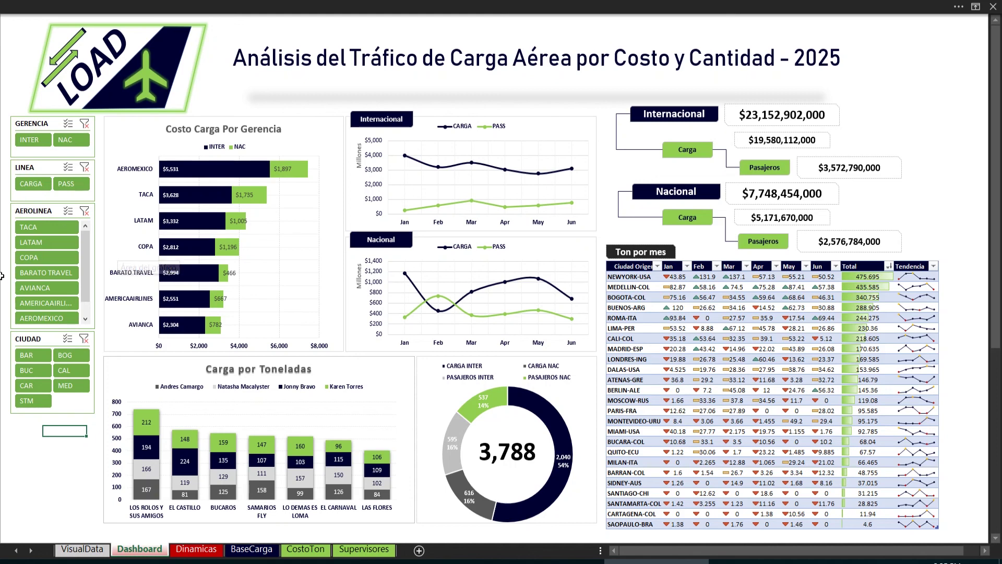
# Step: Switch to the VisualData sheet
pyautogui.click(82, 549)
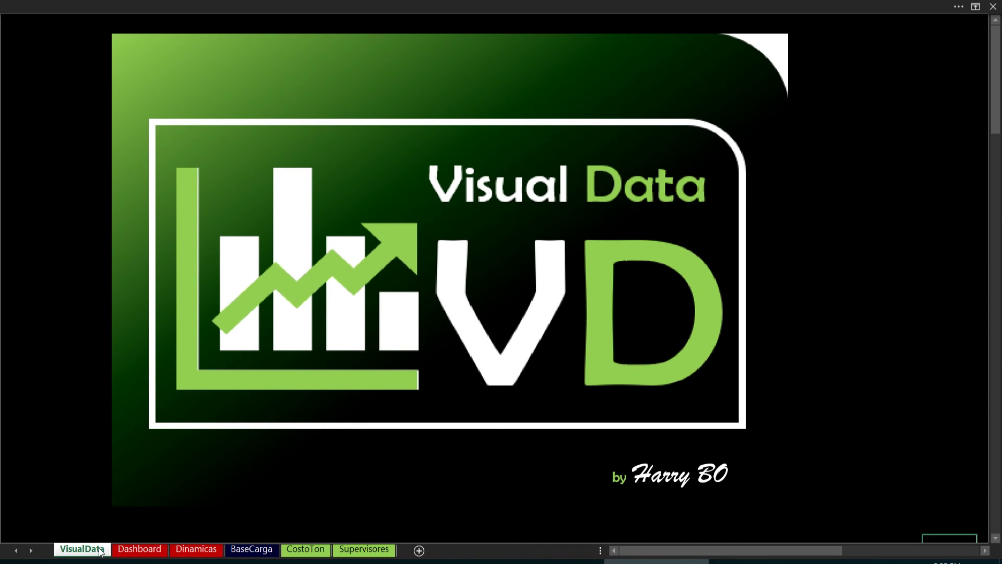